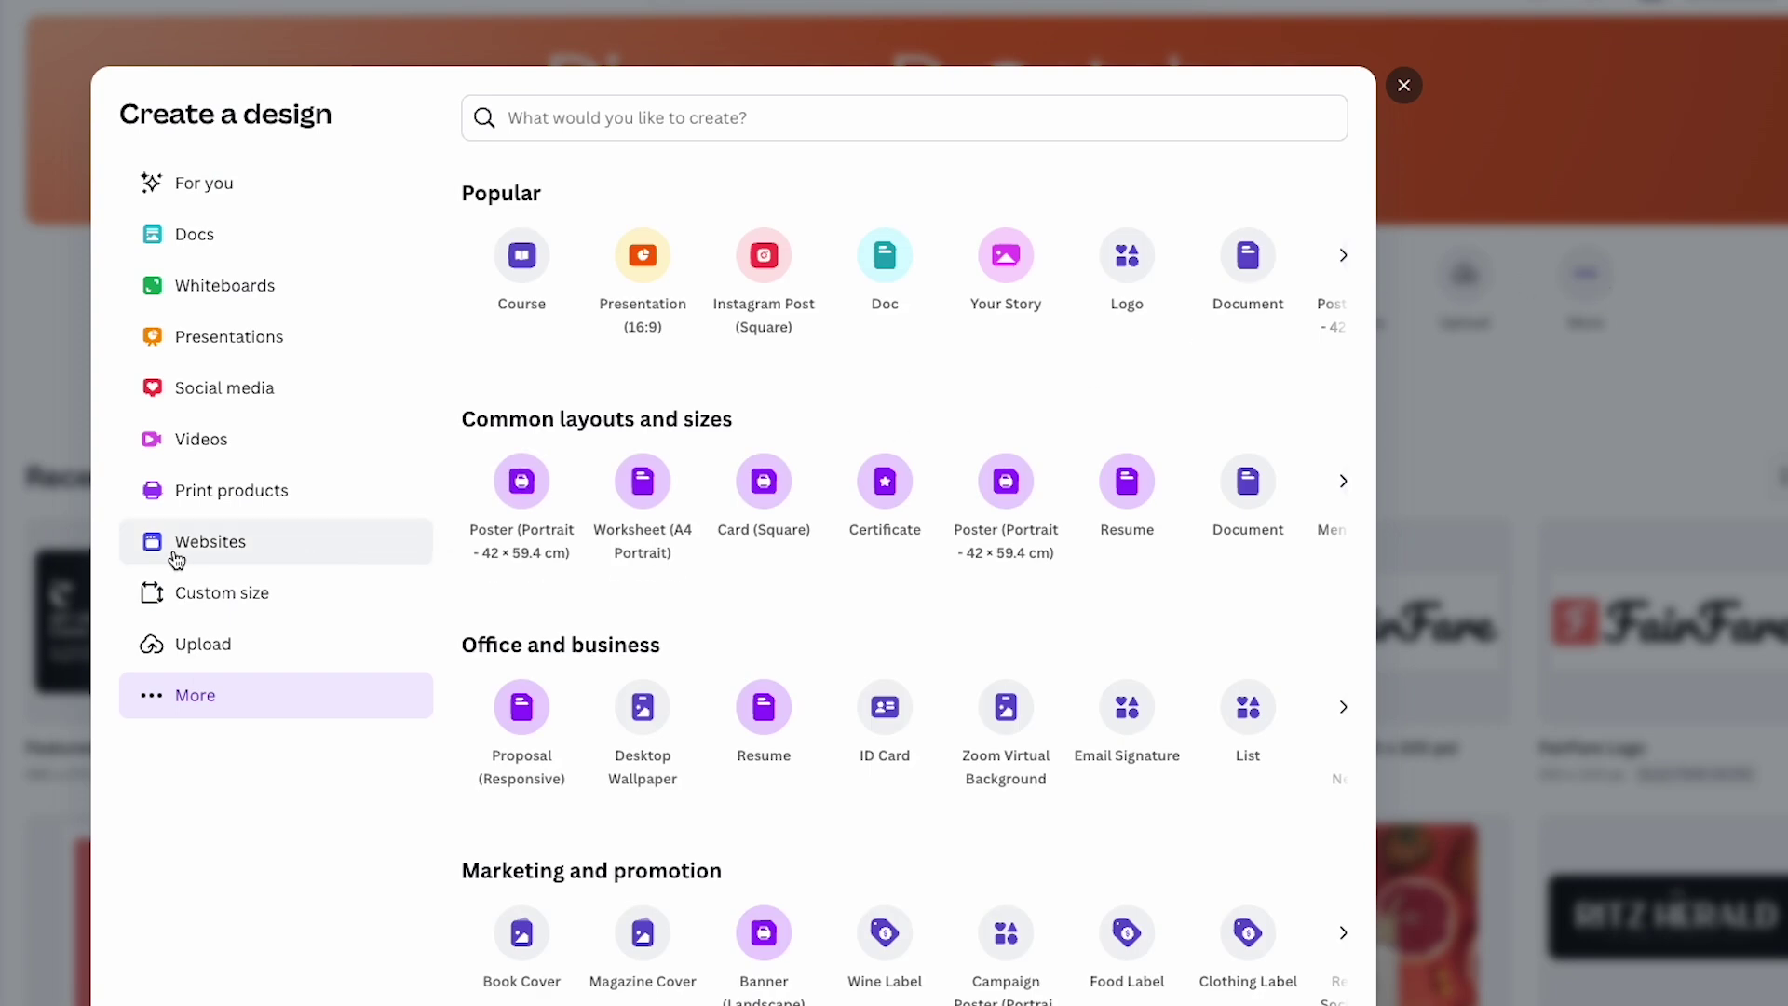
# Show the Websites category in Create a design, with its 1366 × 768 px website types and templates.
pyautogui.click(276, 561)
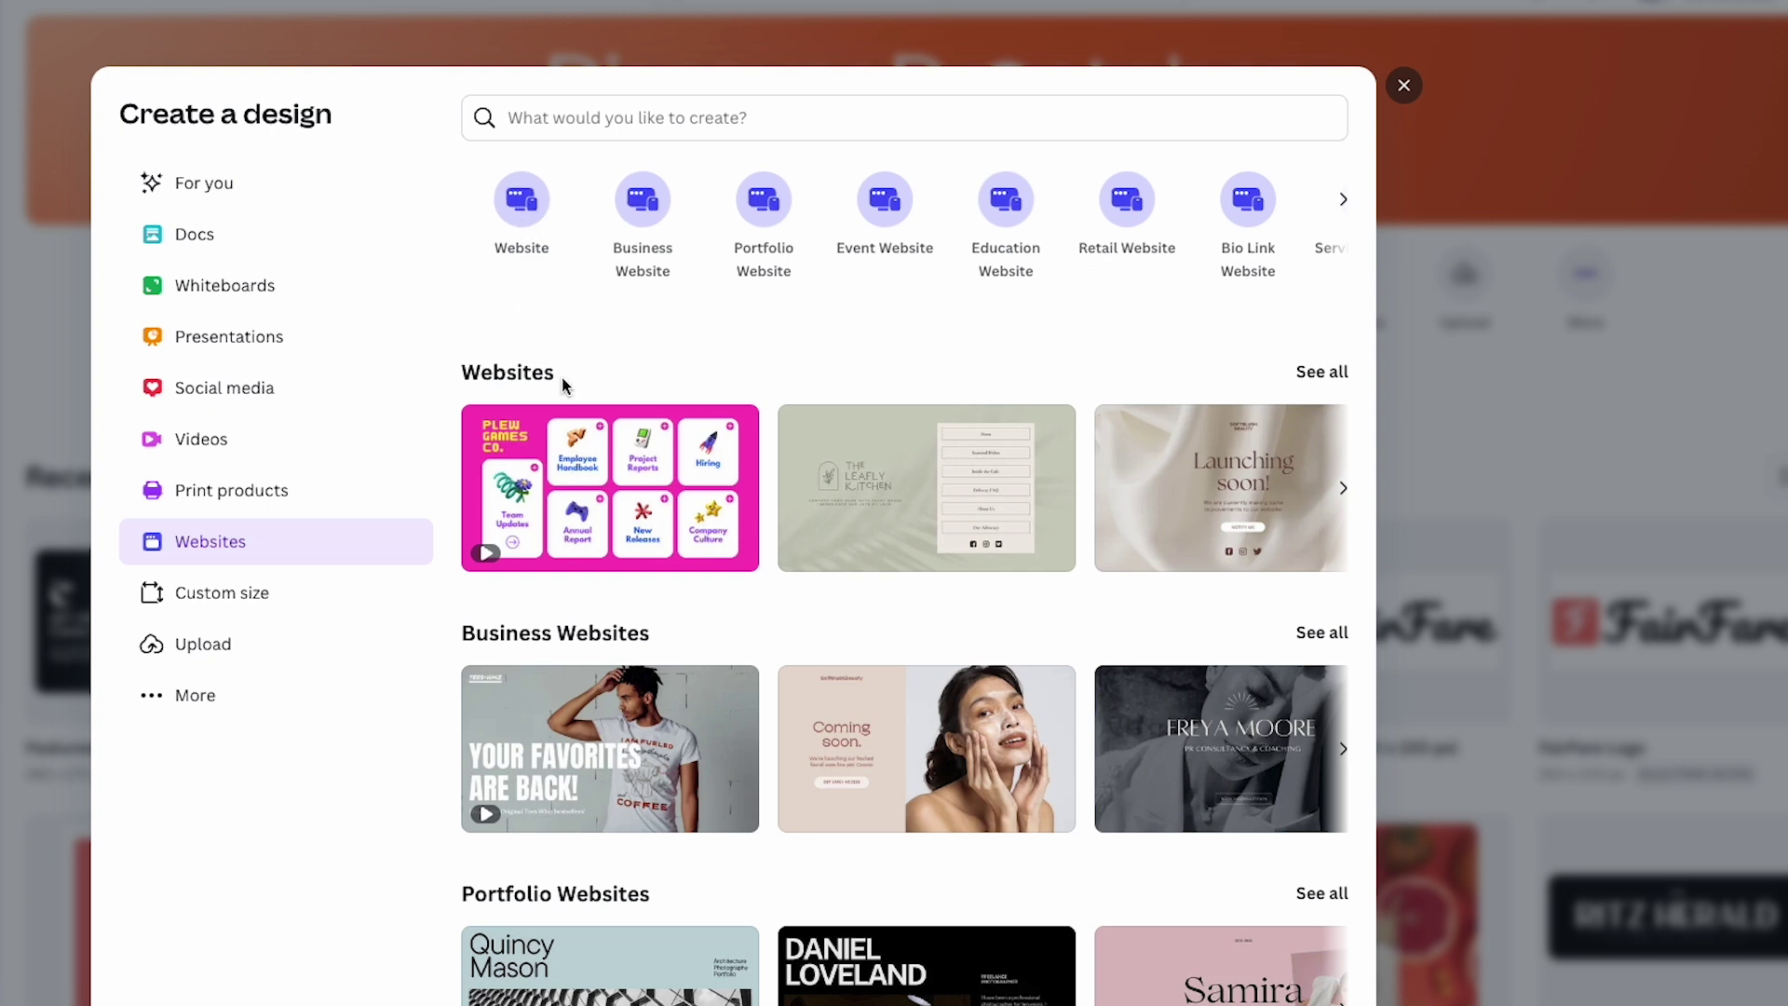
pyautogui.scroll(-4, 815, 651)
pyautogui.scroll(2, 1071, 465)
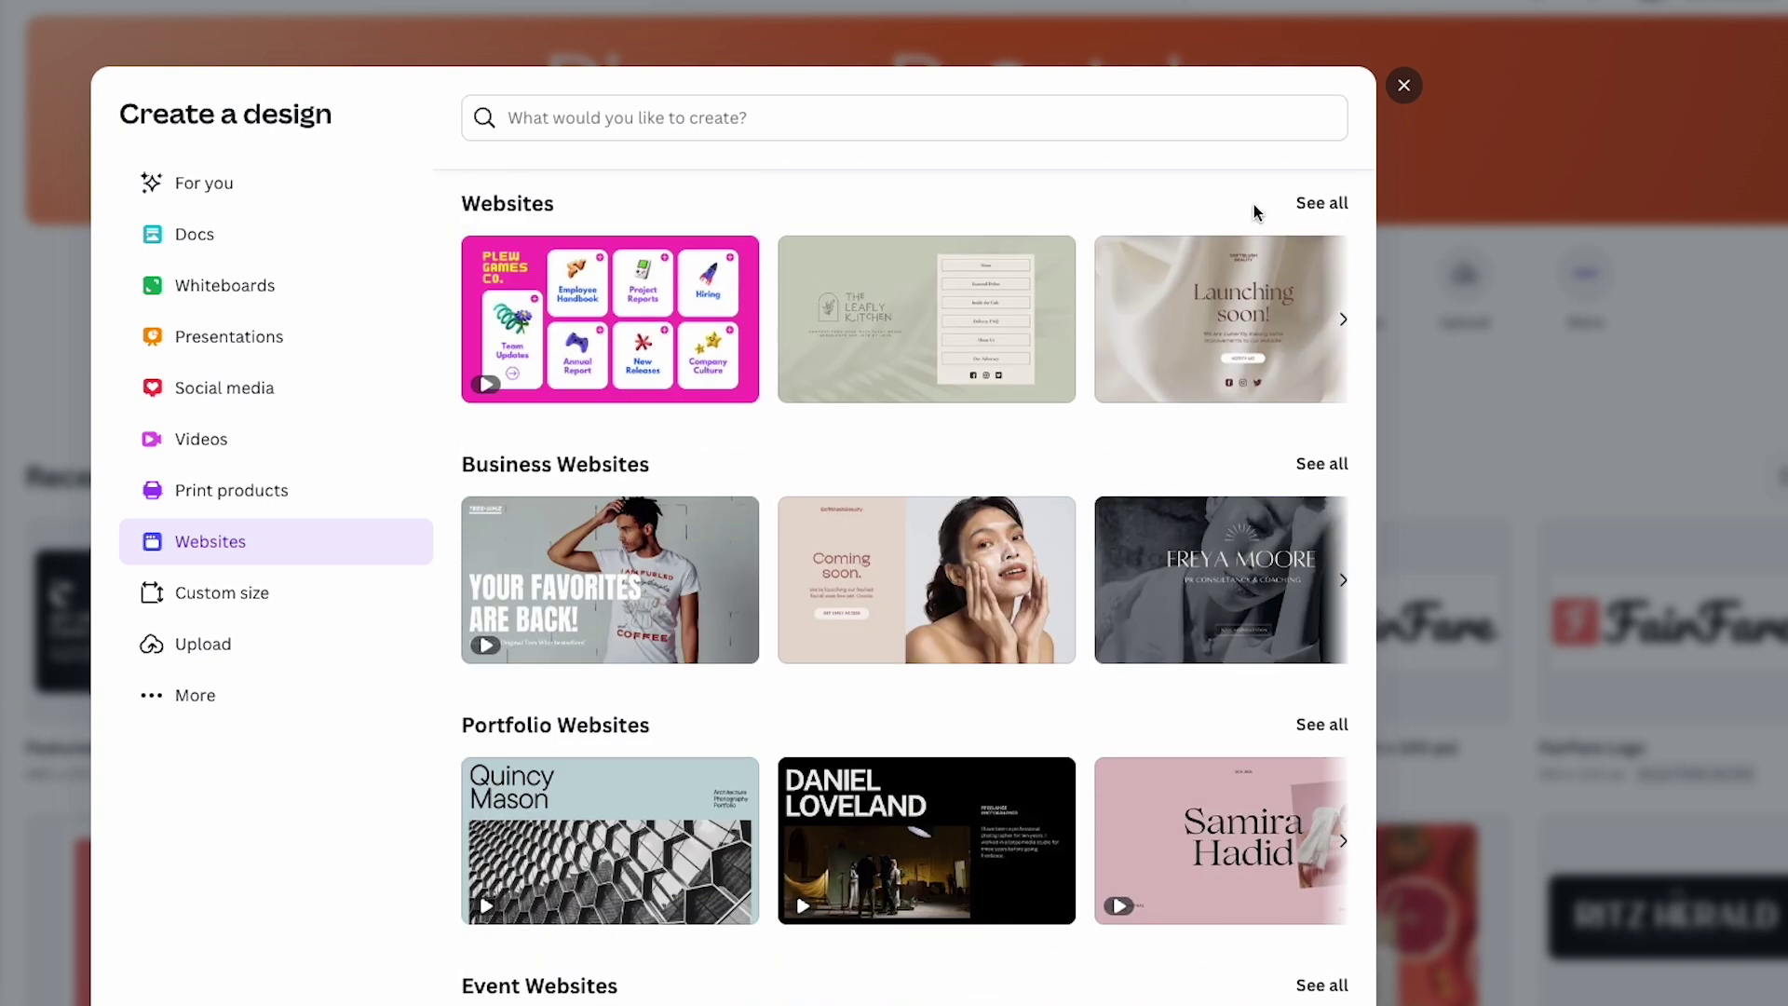
# Open the full gallery of 2,217 website templates and scroll down through it.
pyautogui.click(1318, 207)
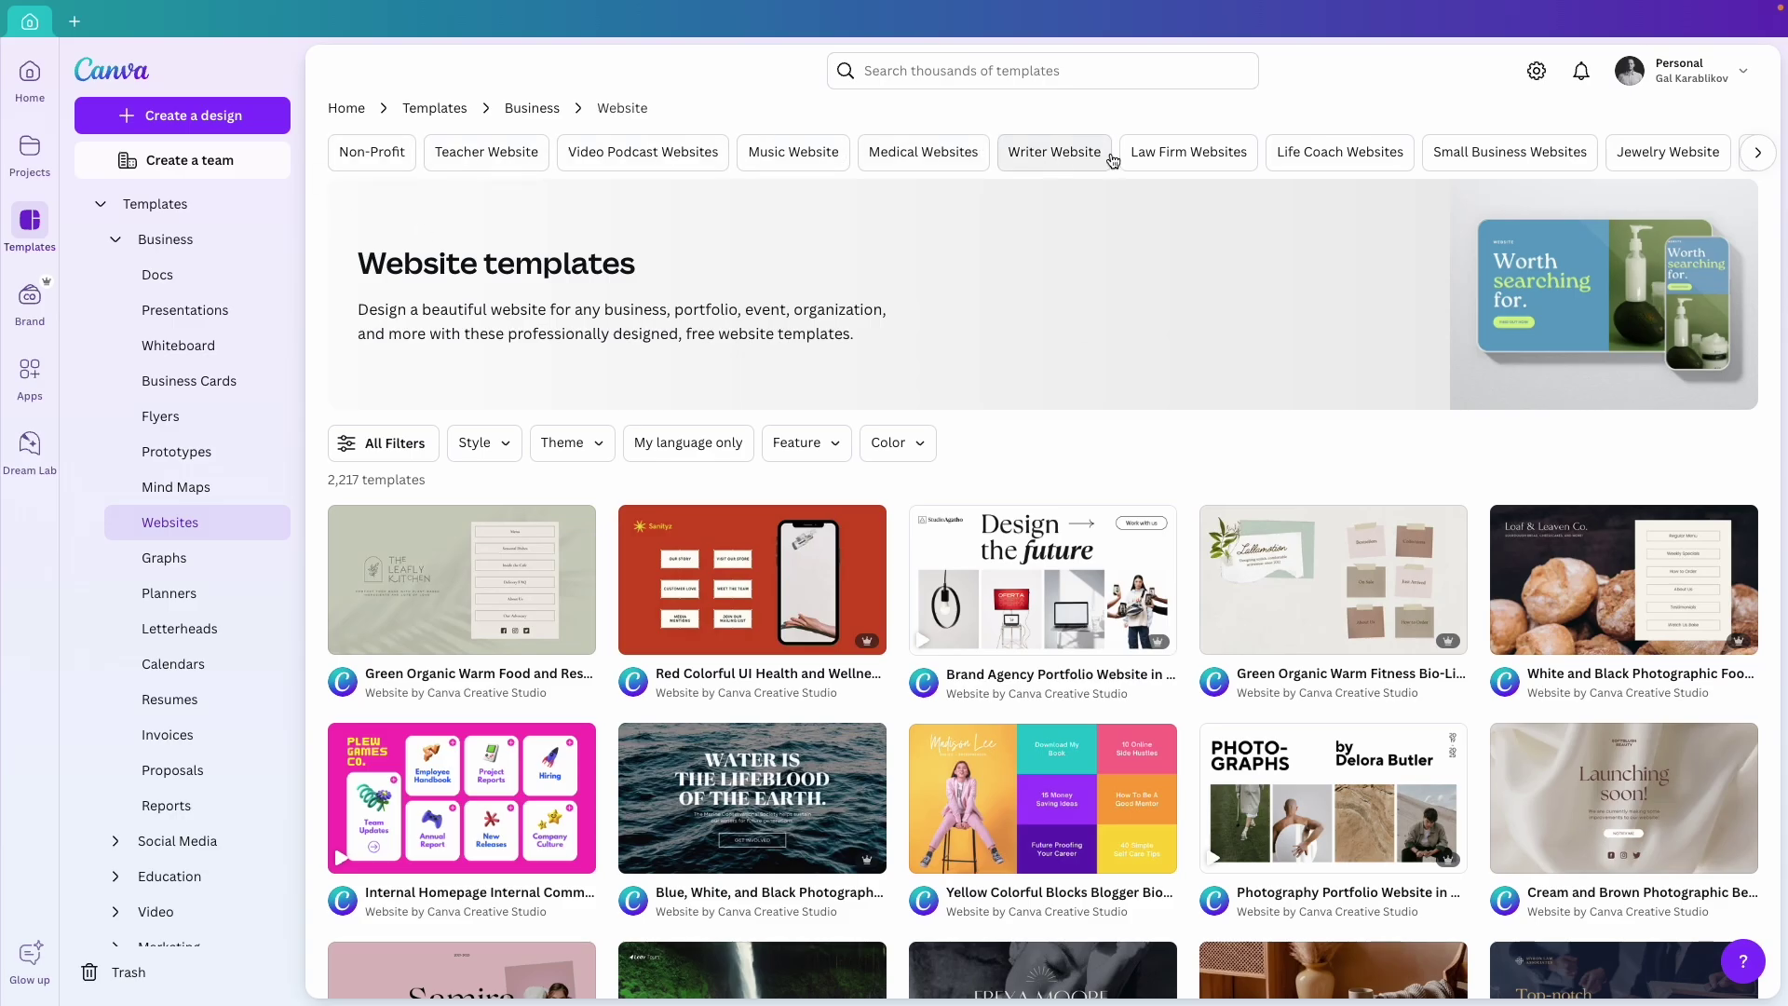
pyautogui.scroll(-3, 1253, 404)
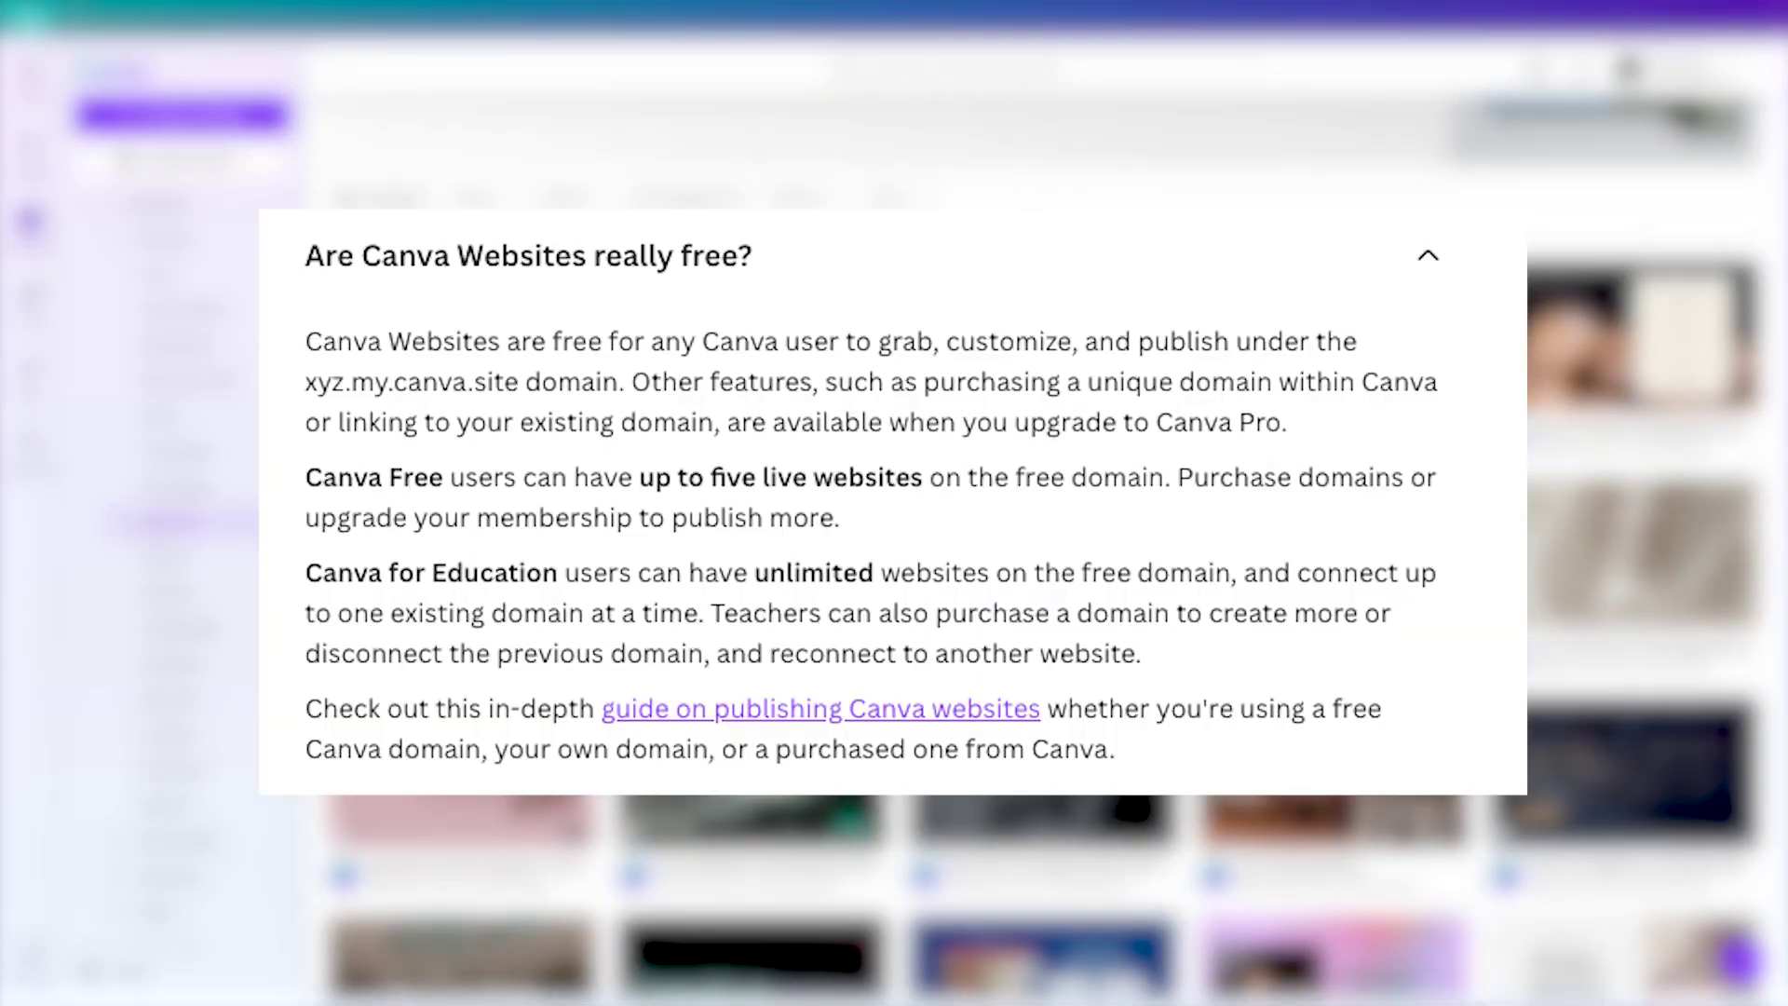
pyautogui.scroll(-4, 847, 505)
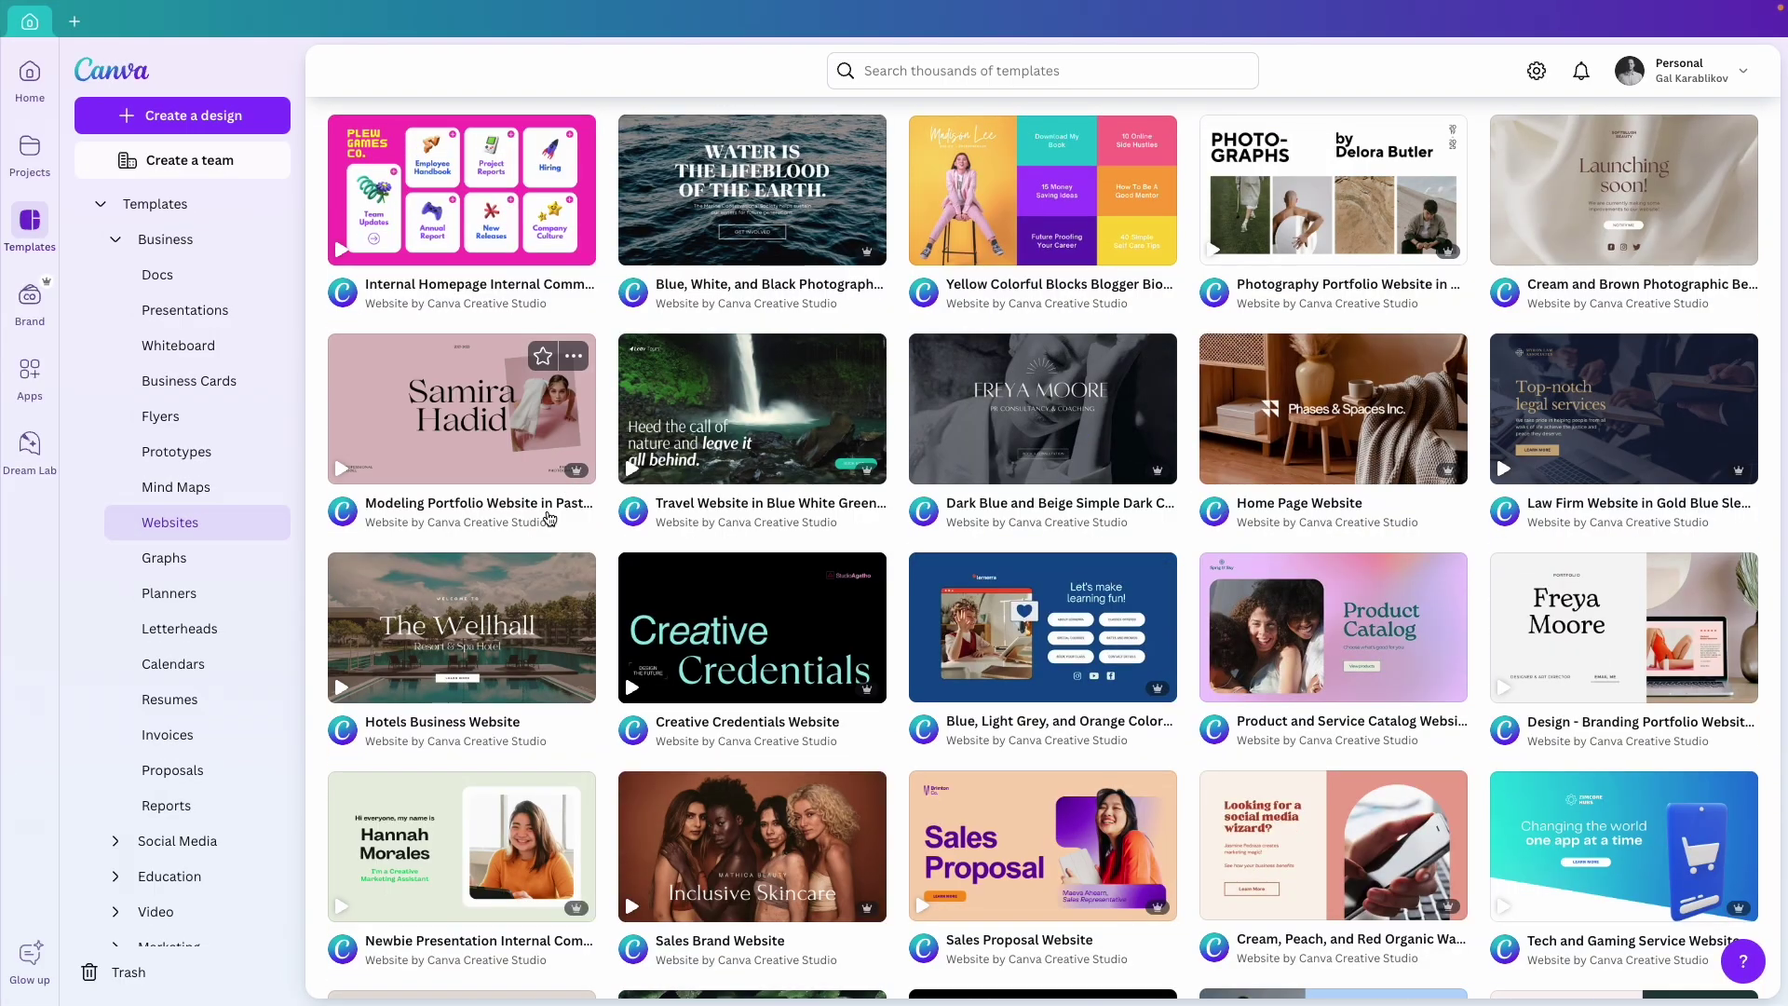
pyautogui.scroll(-3, 1230, 768)
pyautogui.scroll(-1, 1232, 767)
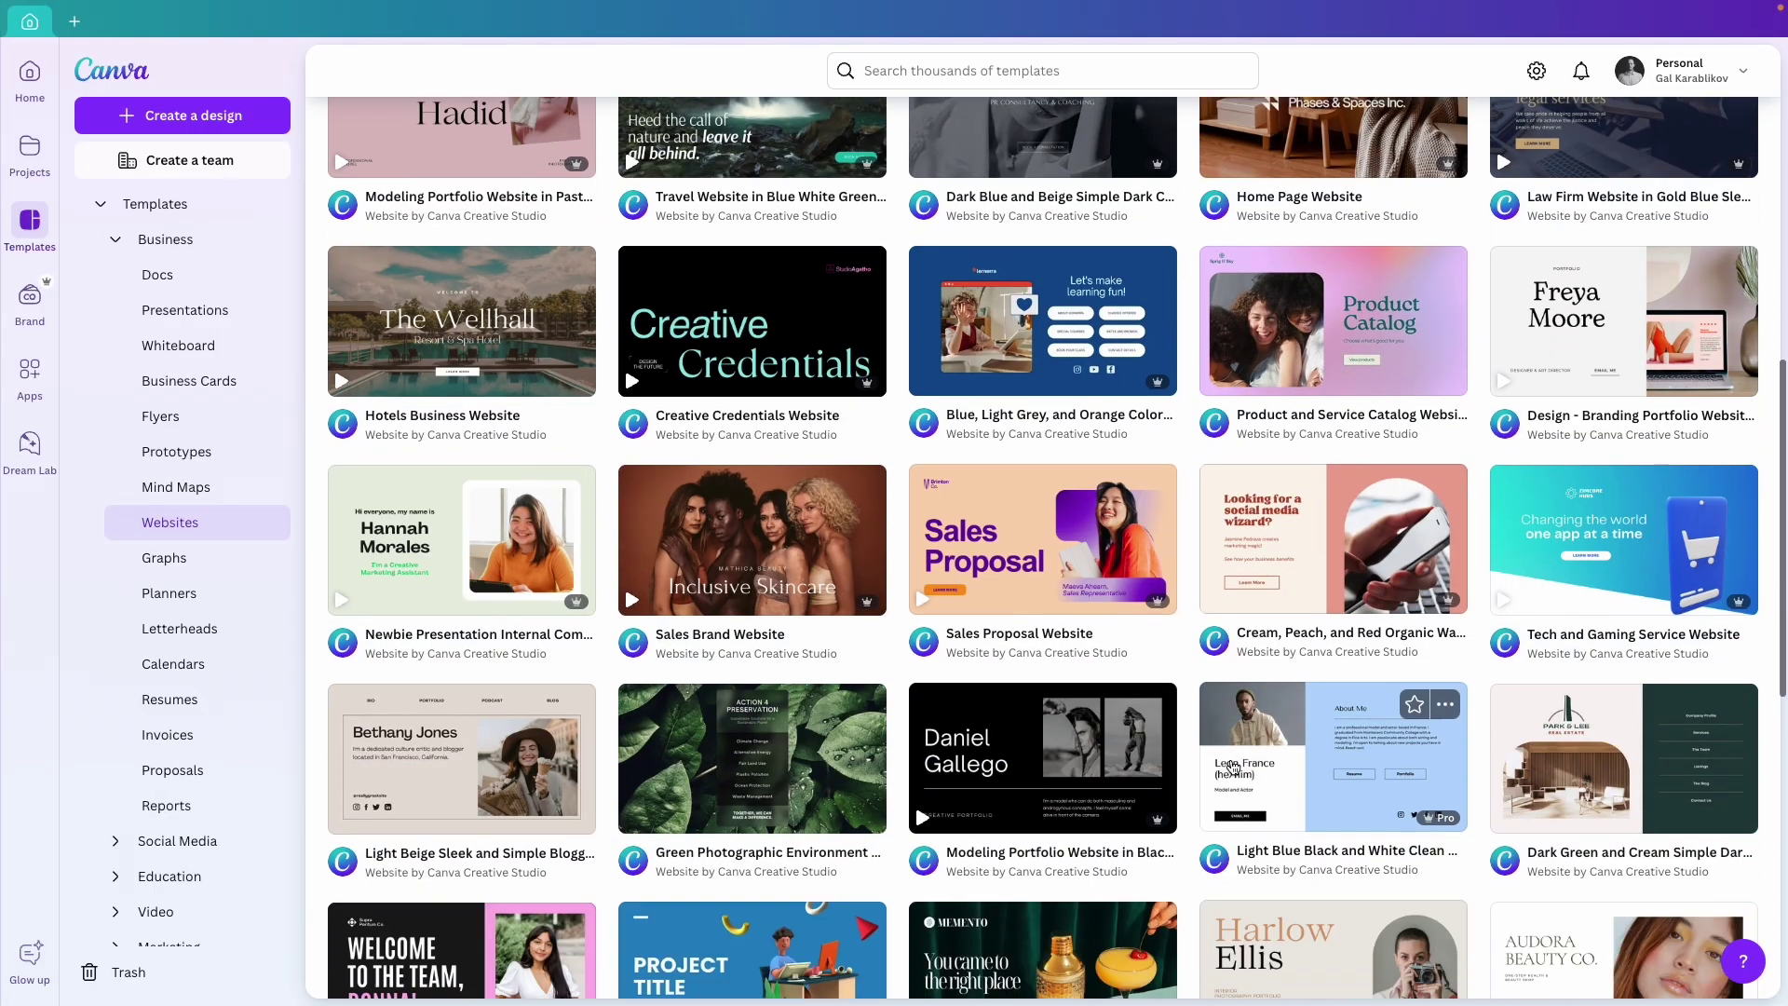
pyautogui.scroll(-3, 1232, 767)
pyautogui.scroll(-1, 1232, 766)
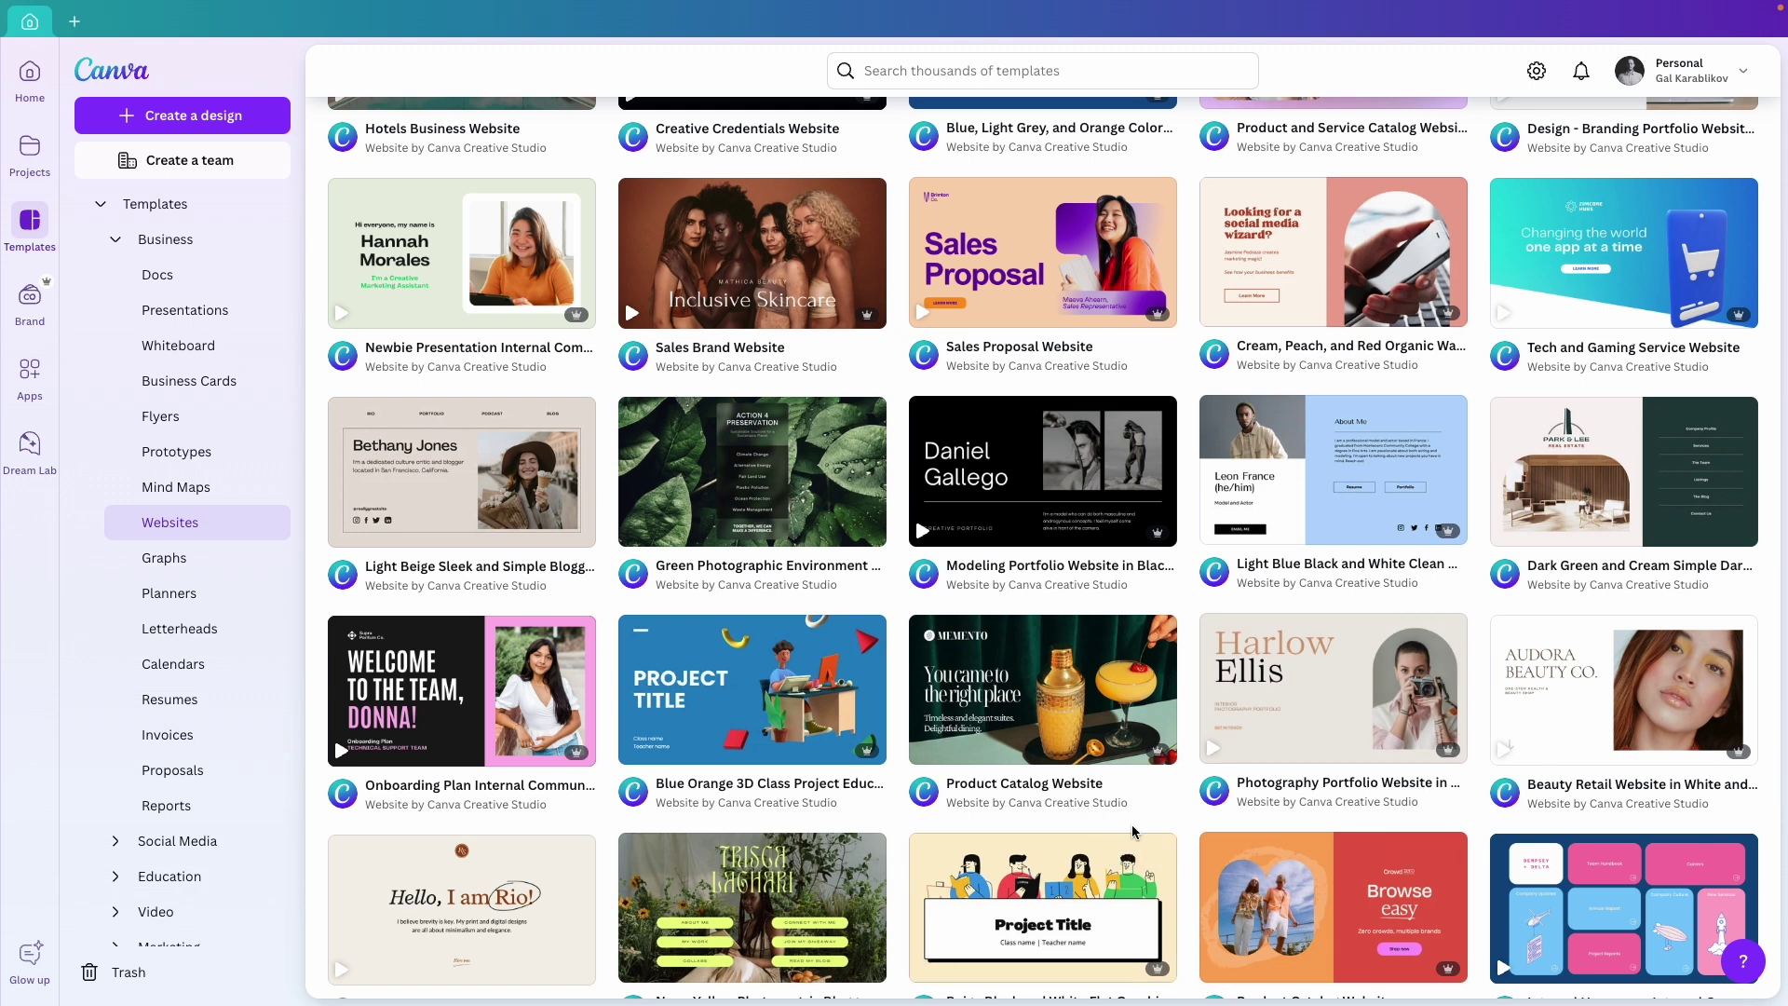
# Start a customizable copy of the Onboarding Plan website template.
pyautogui.click(447, 689)
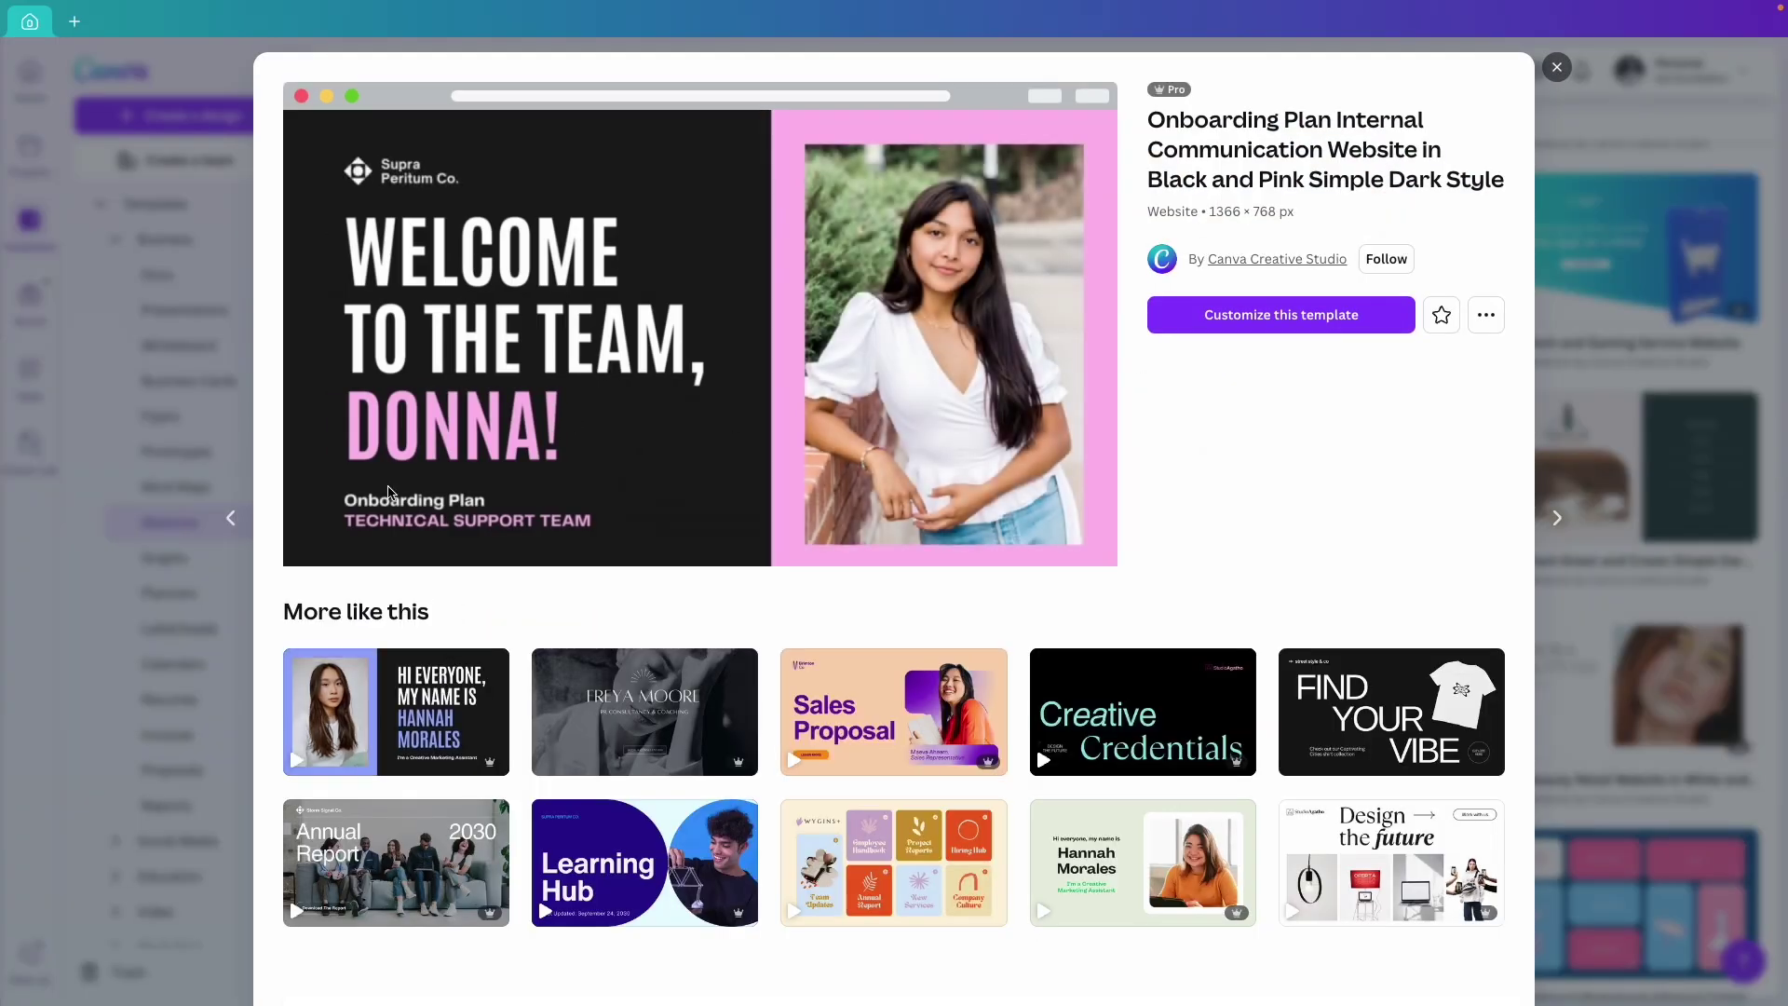
pyautogui.click(1271, 319)
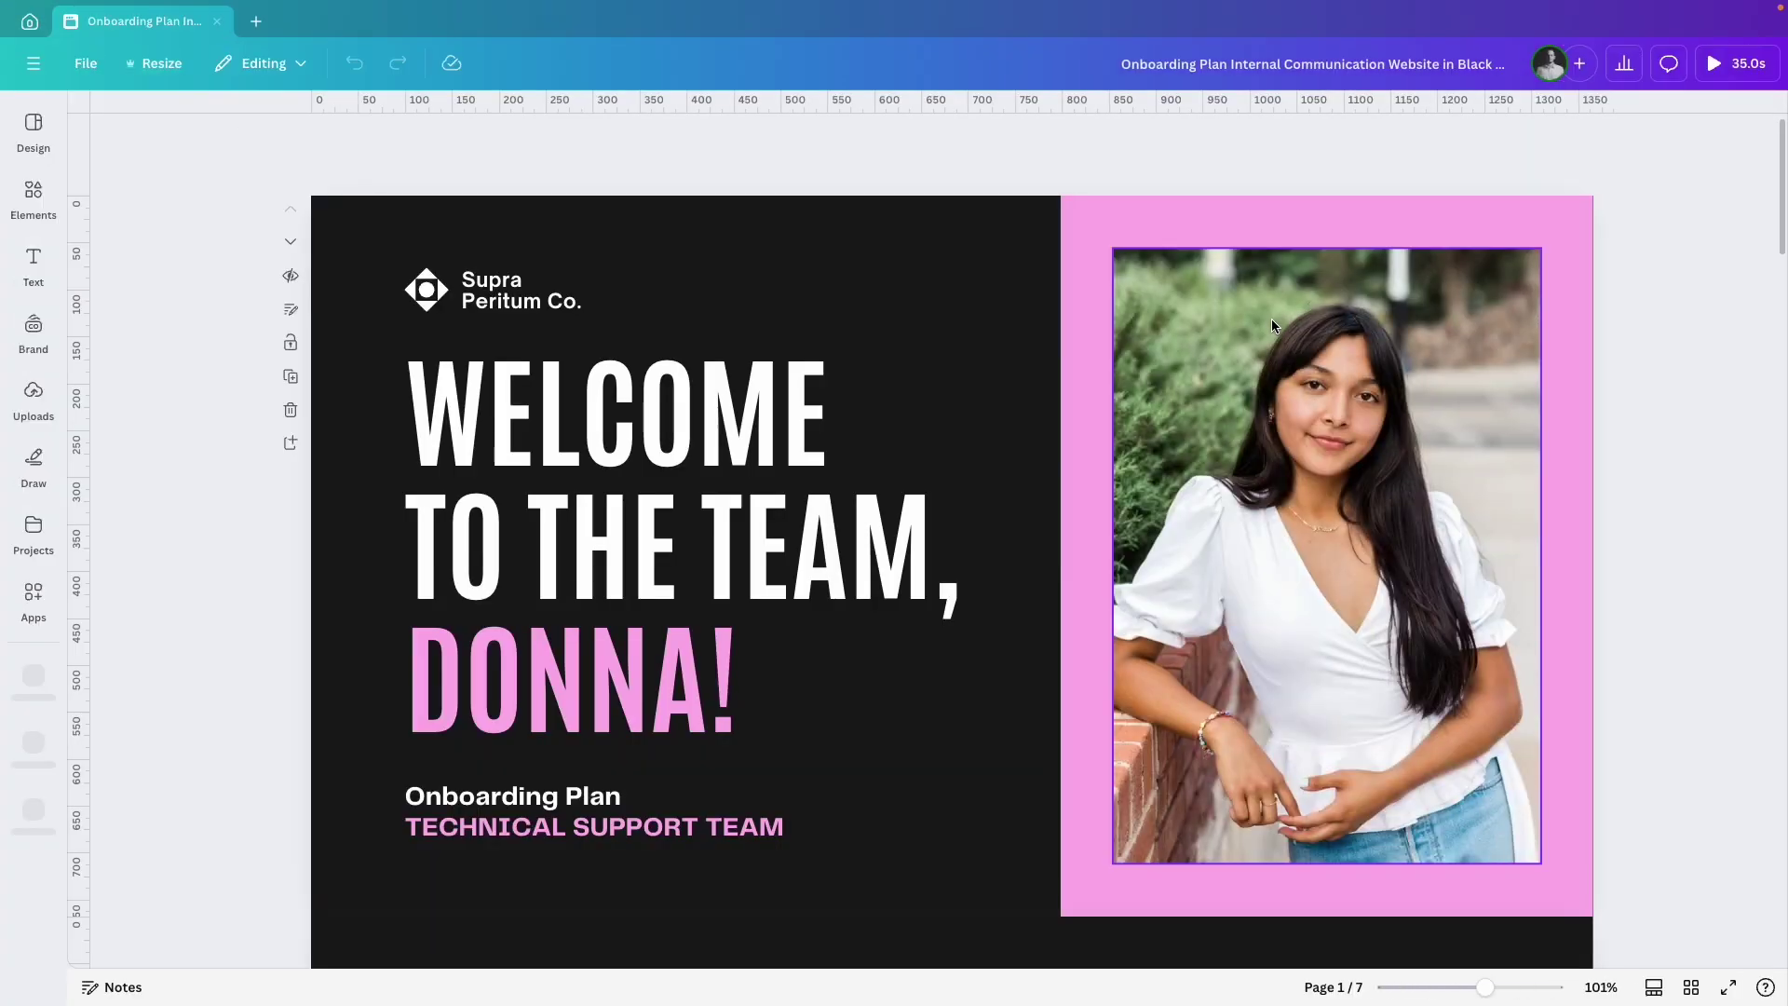
pyautogui.scroll(-10, 1271, 319)
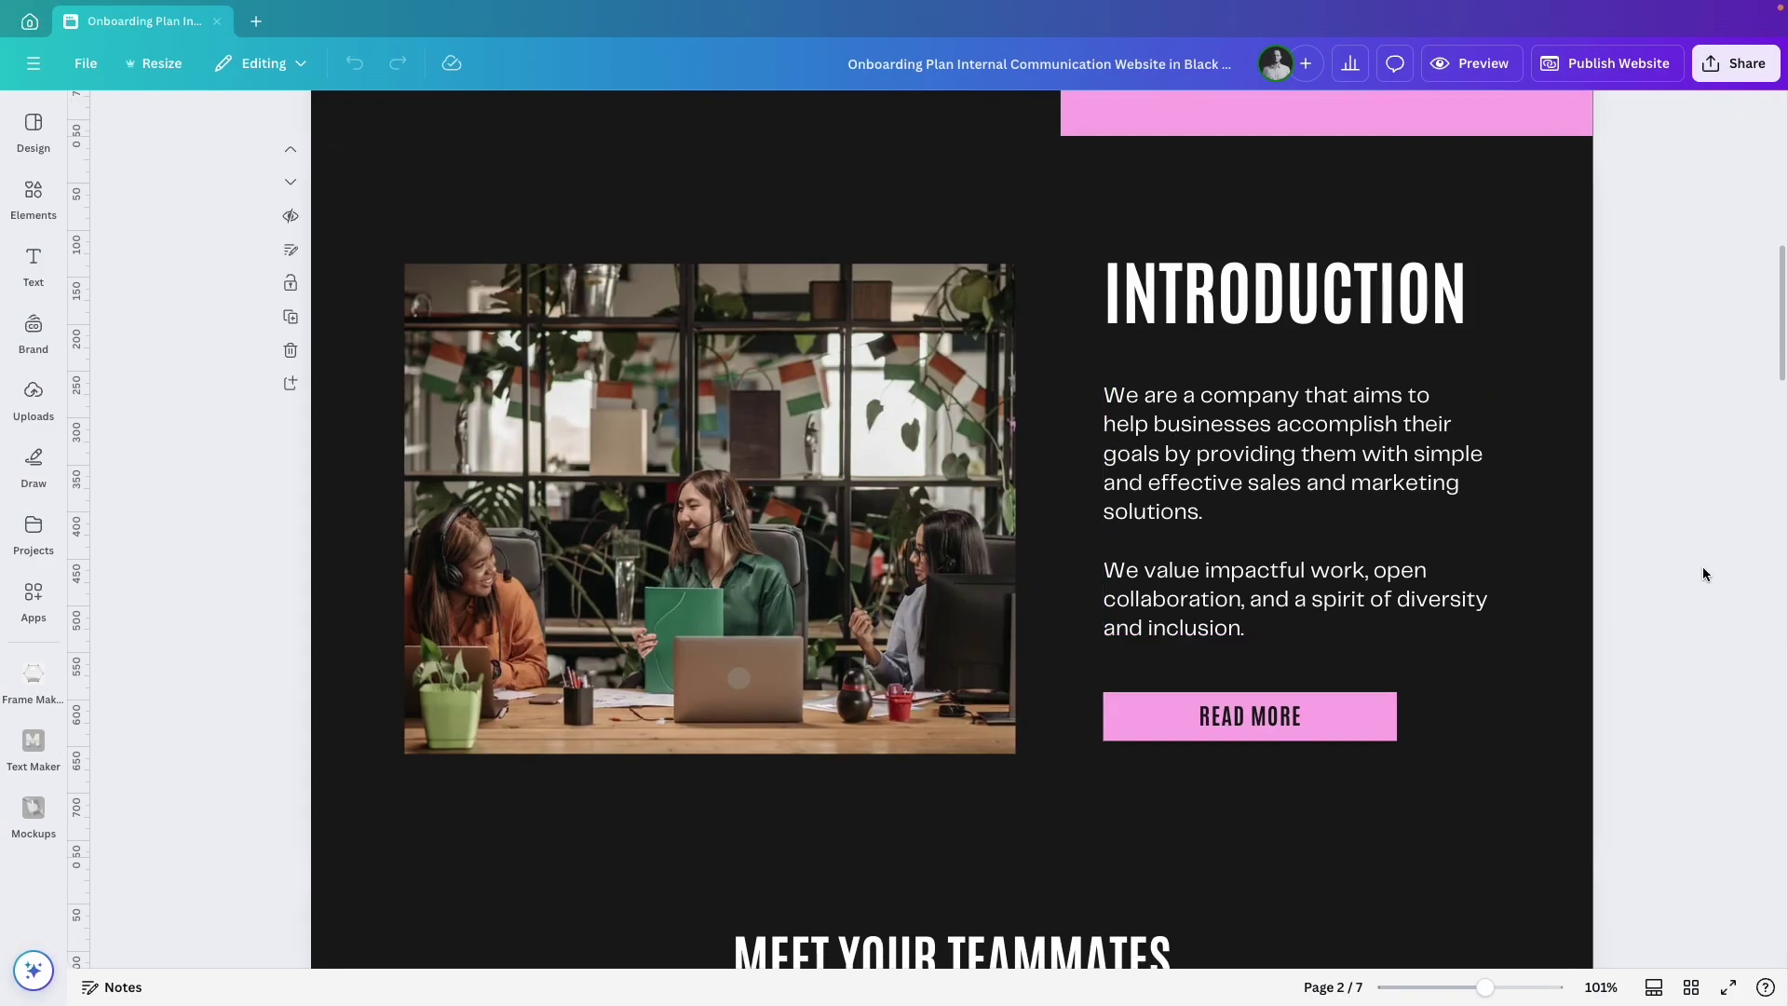
pyautogui.scroll(-15, 1704, 573)
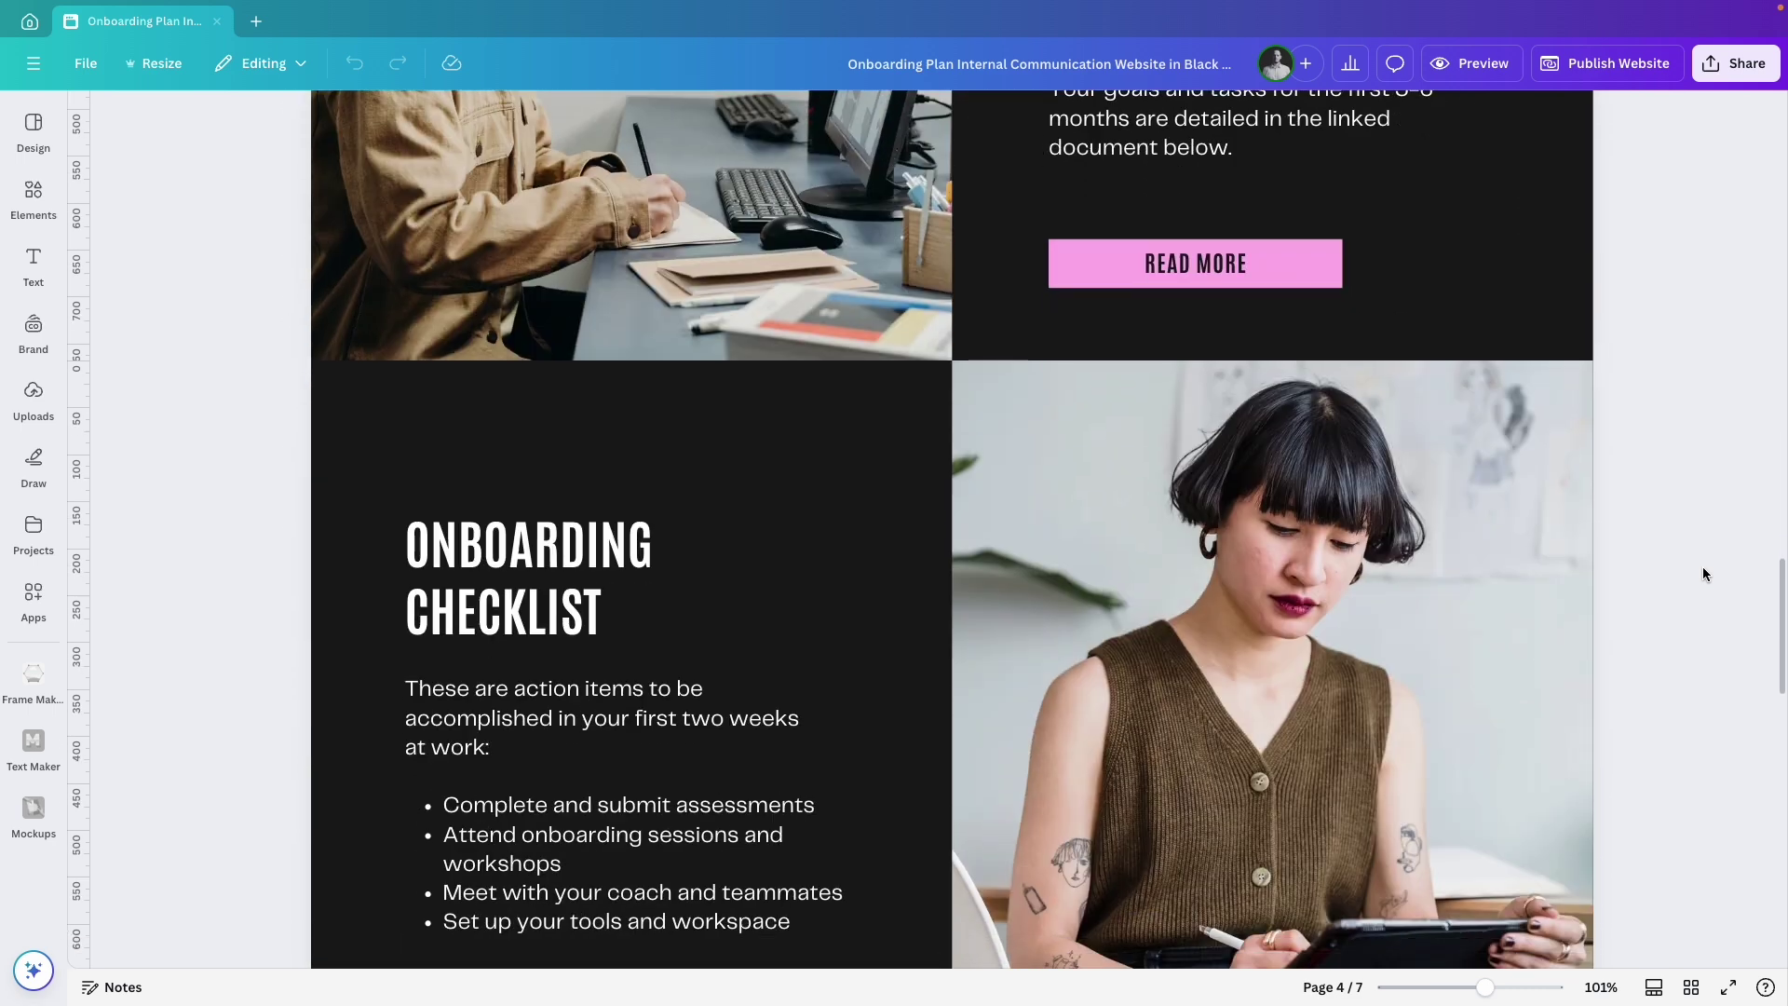
pyautogui.scroll(-3, 1704, 573)
pyautogui.scroll(20, 1705, 572)
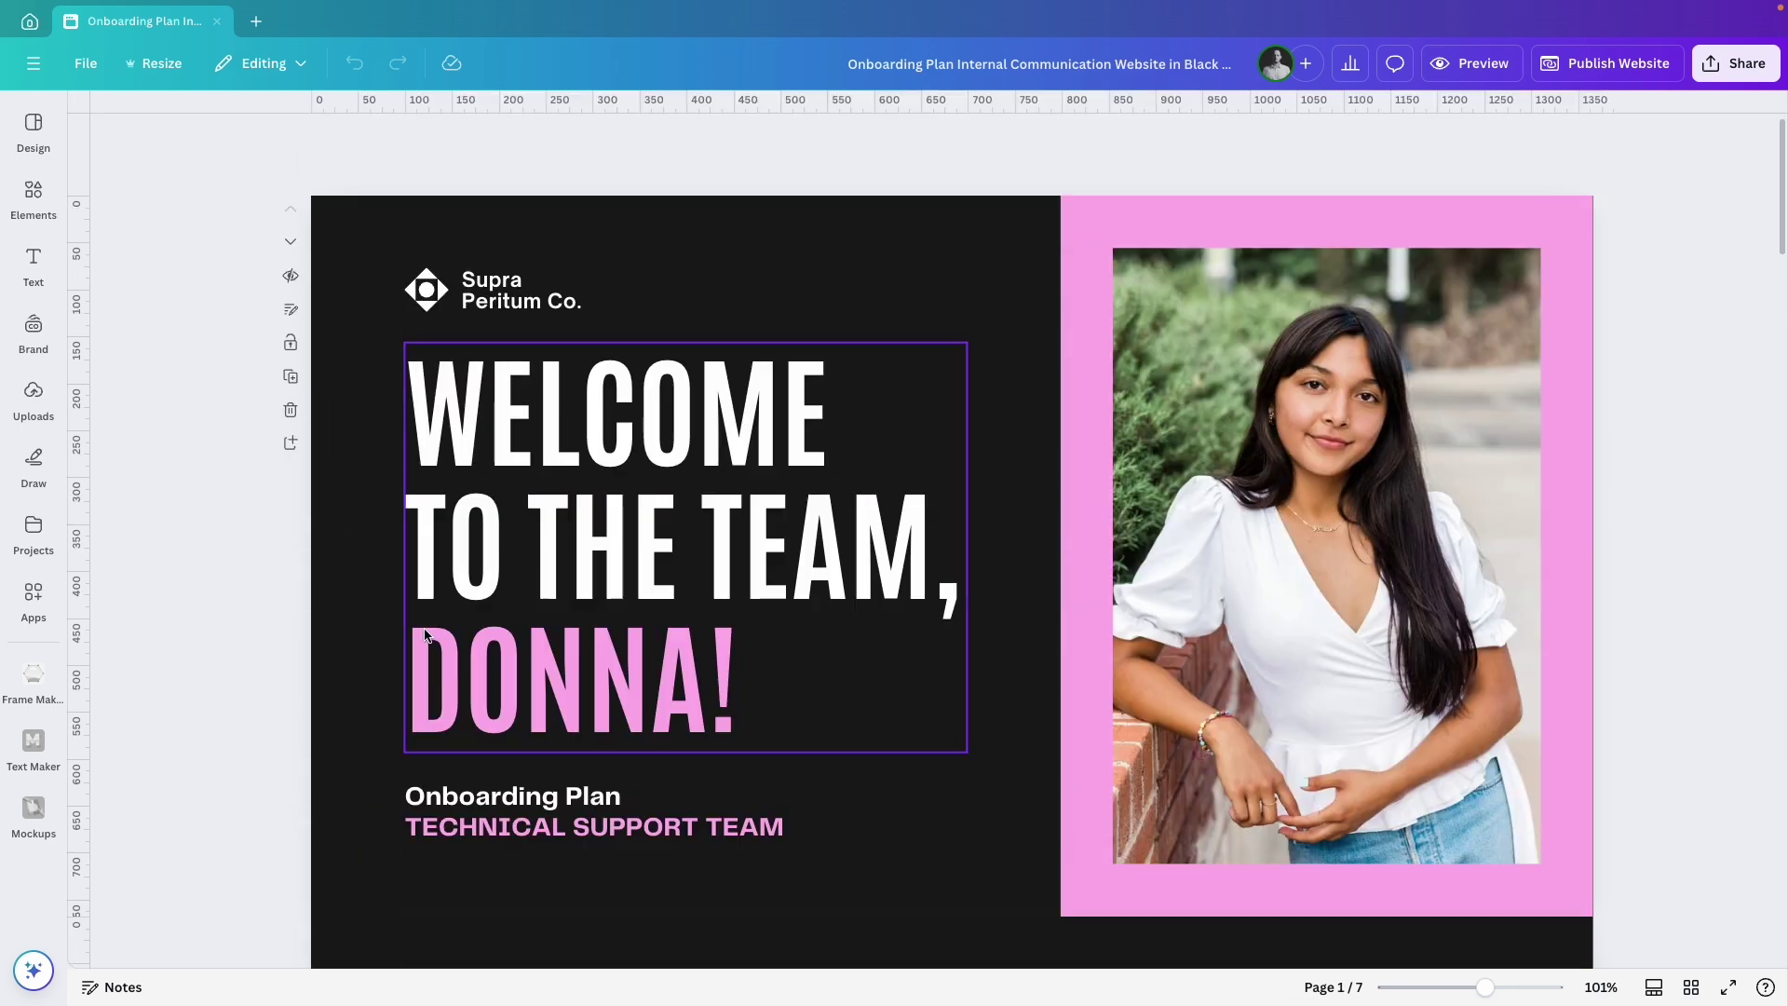
pyautogui.scroll(-3, 425, 634)
# Delete pages 2–7 (Introduction through Systems and Tools), keeping only the welcome page.
pyautogui.click(322, 818)
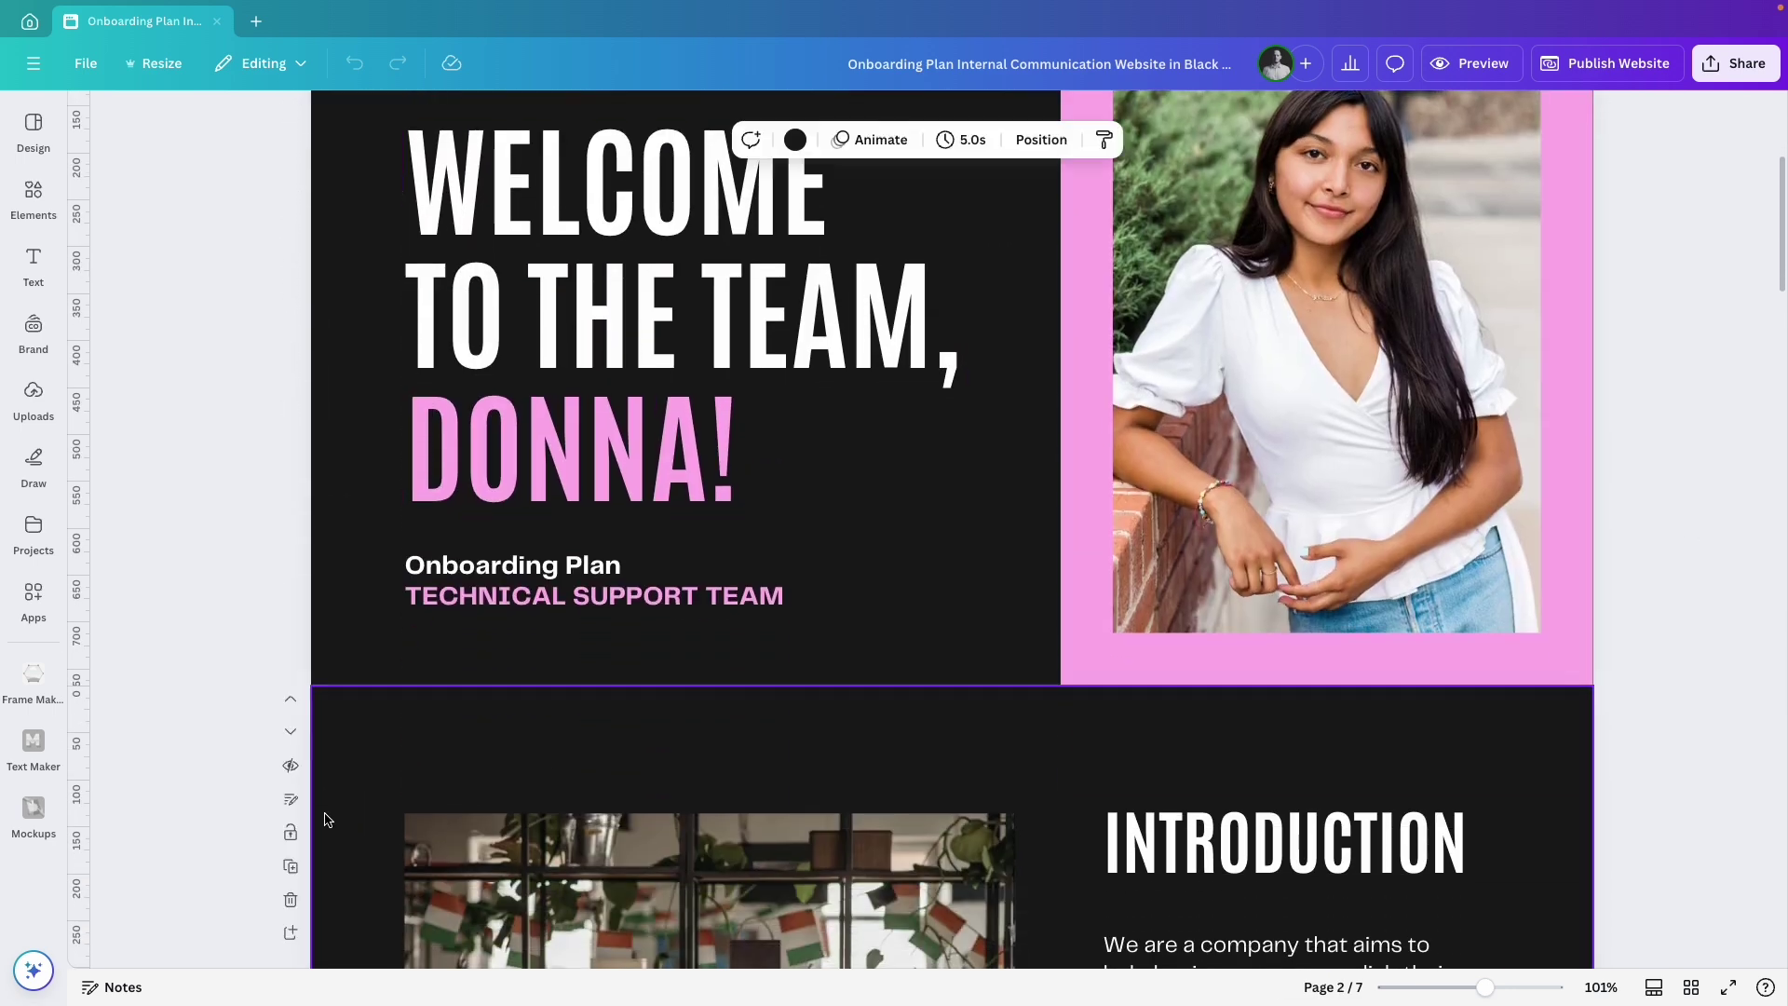
pyautogui.click(291, 900)
pyautogui.click(290, 901)
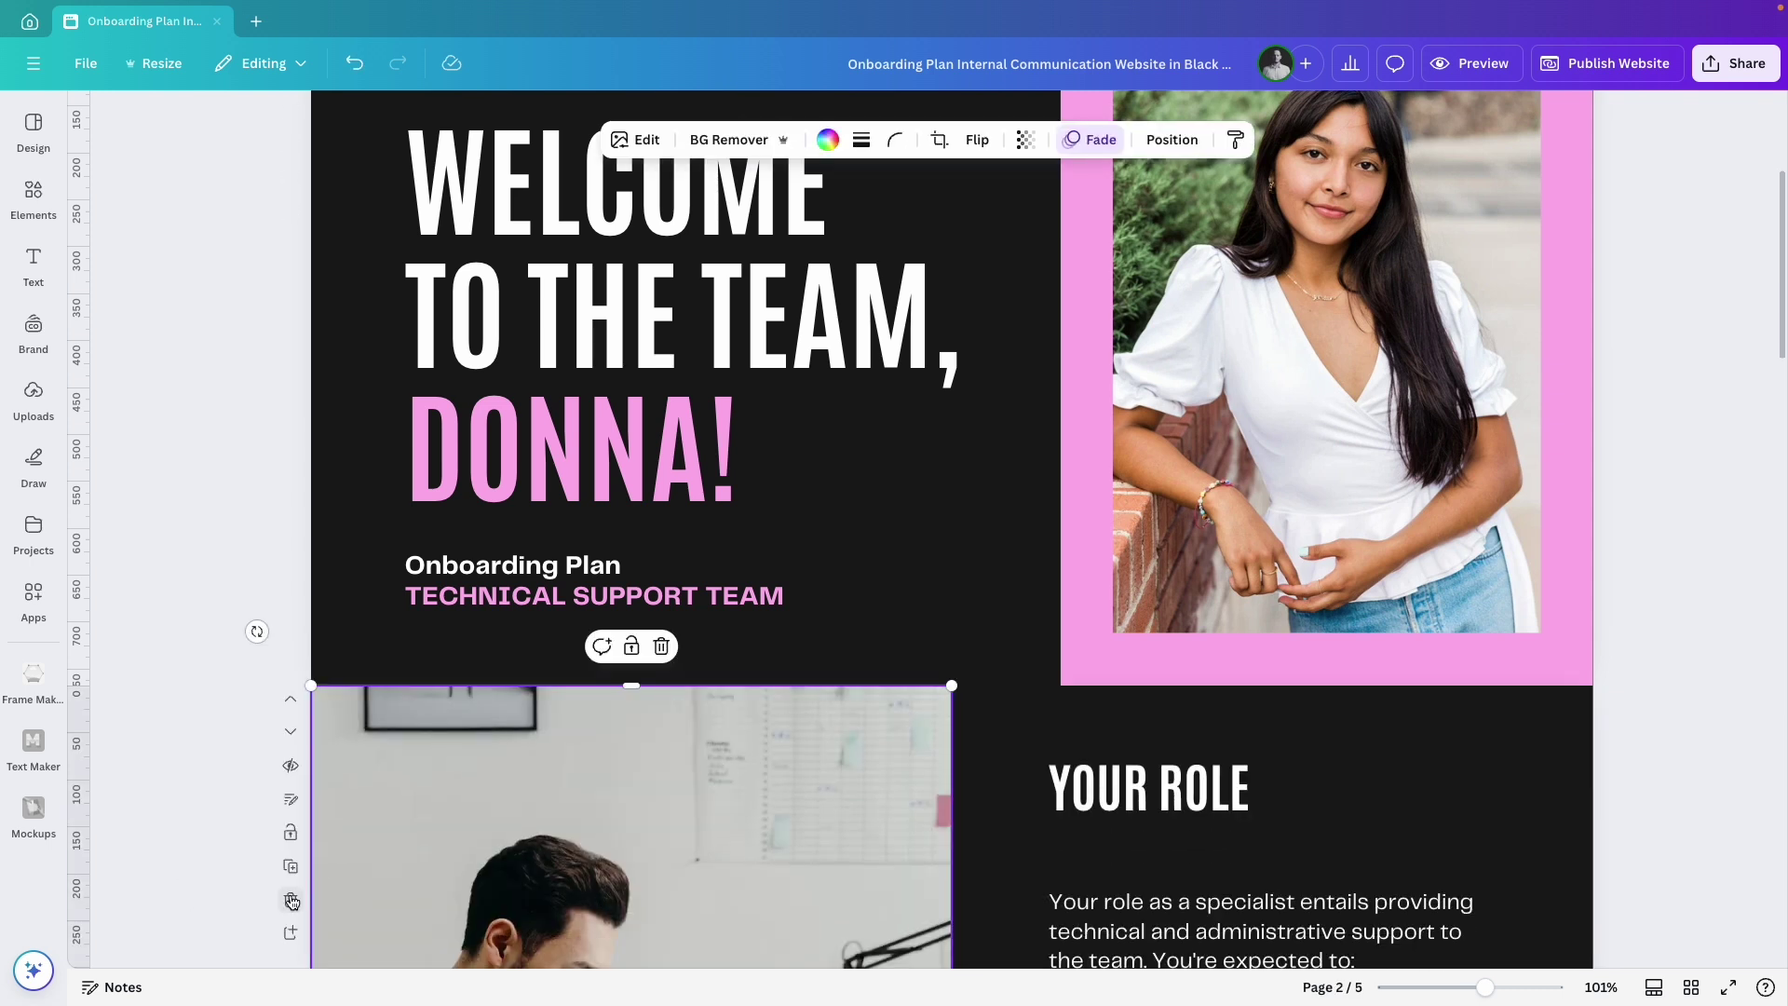
pyautogui.click(290, 902)
pyautogui.click(289, 902)
pyautogui.click(291, 901)
pyautogui.click(291, 902)
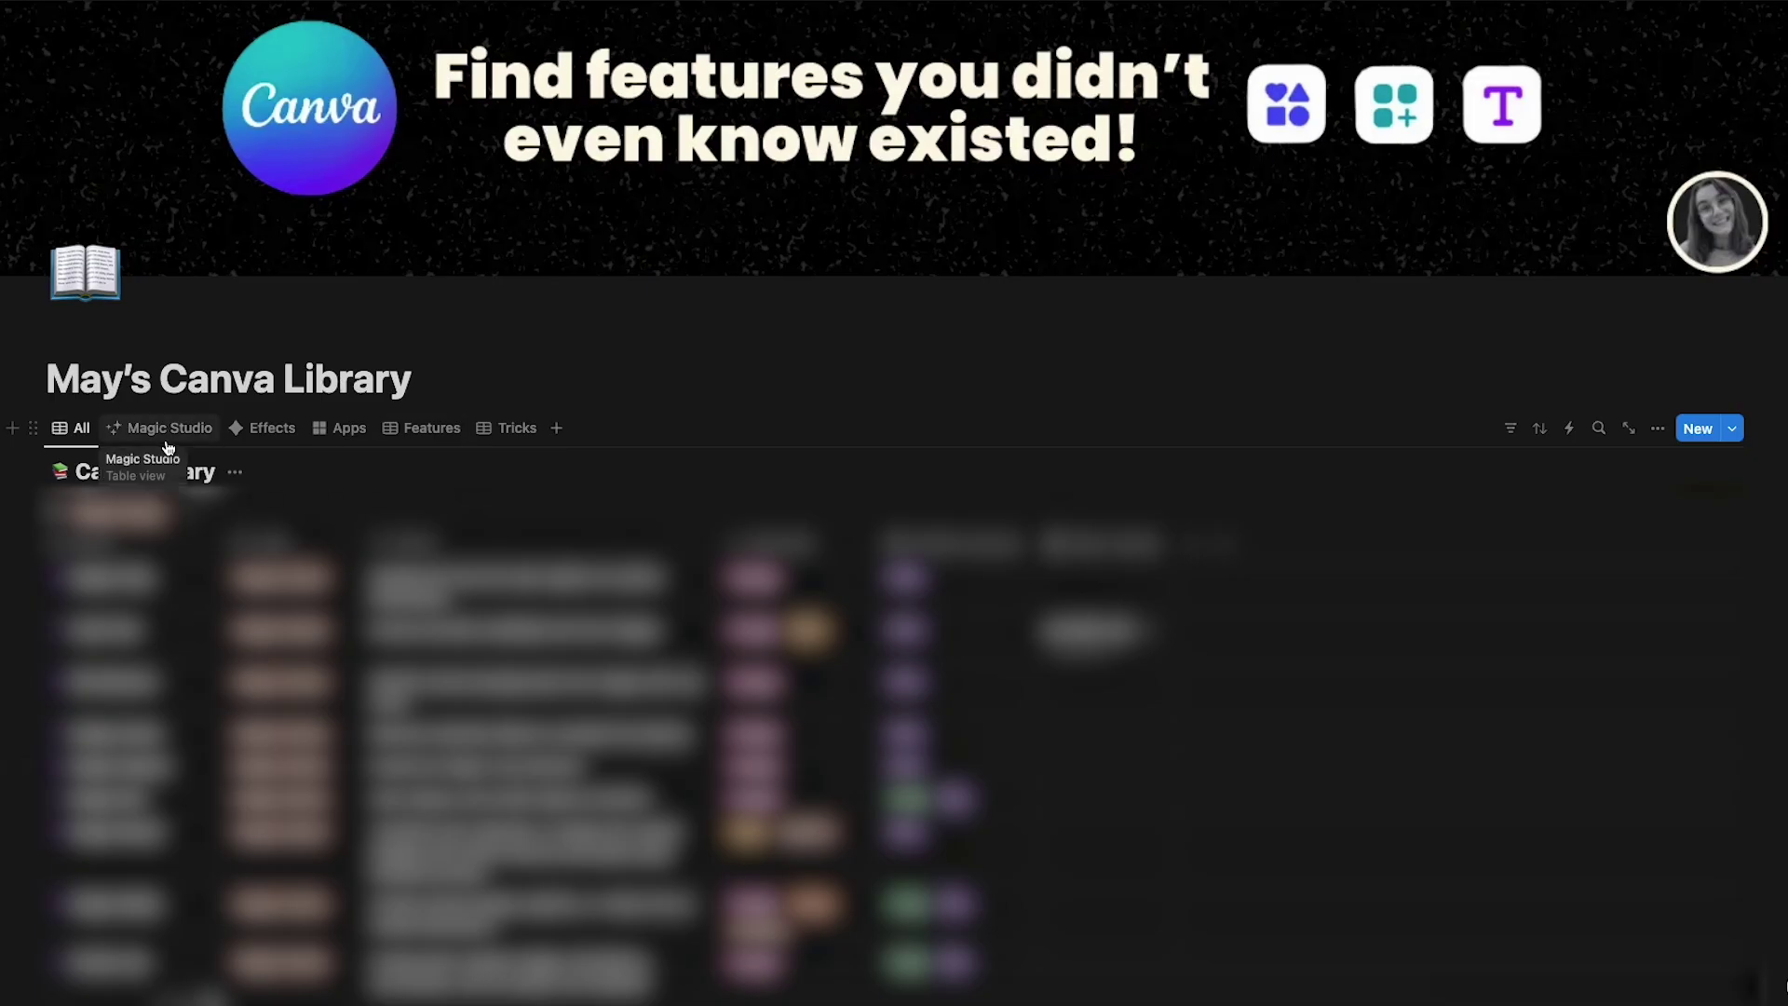
# Browse the Canva Library's Magic Studio, Effects, Apps and Features views, ending on Tricks.
pyautogui.click(165, 434)
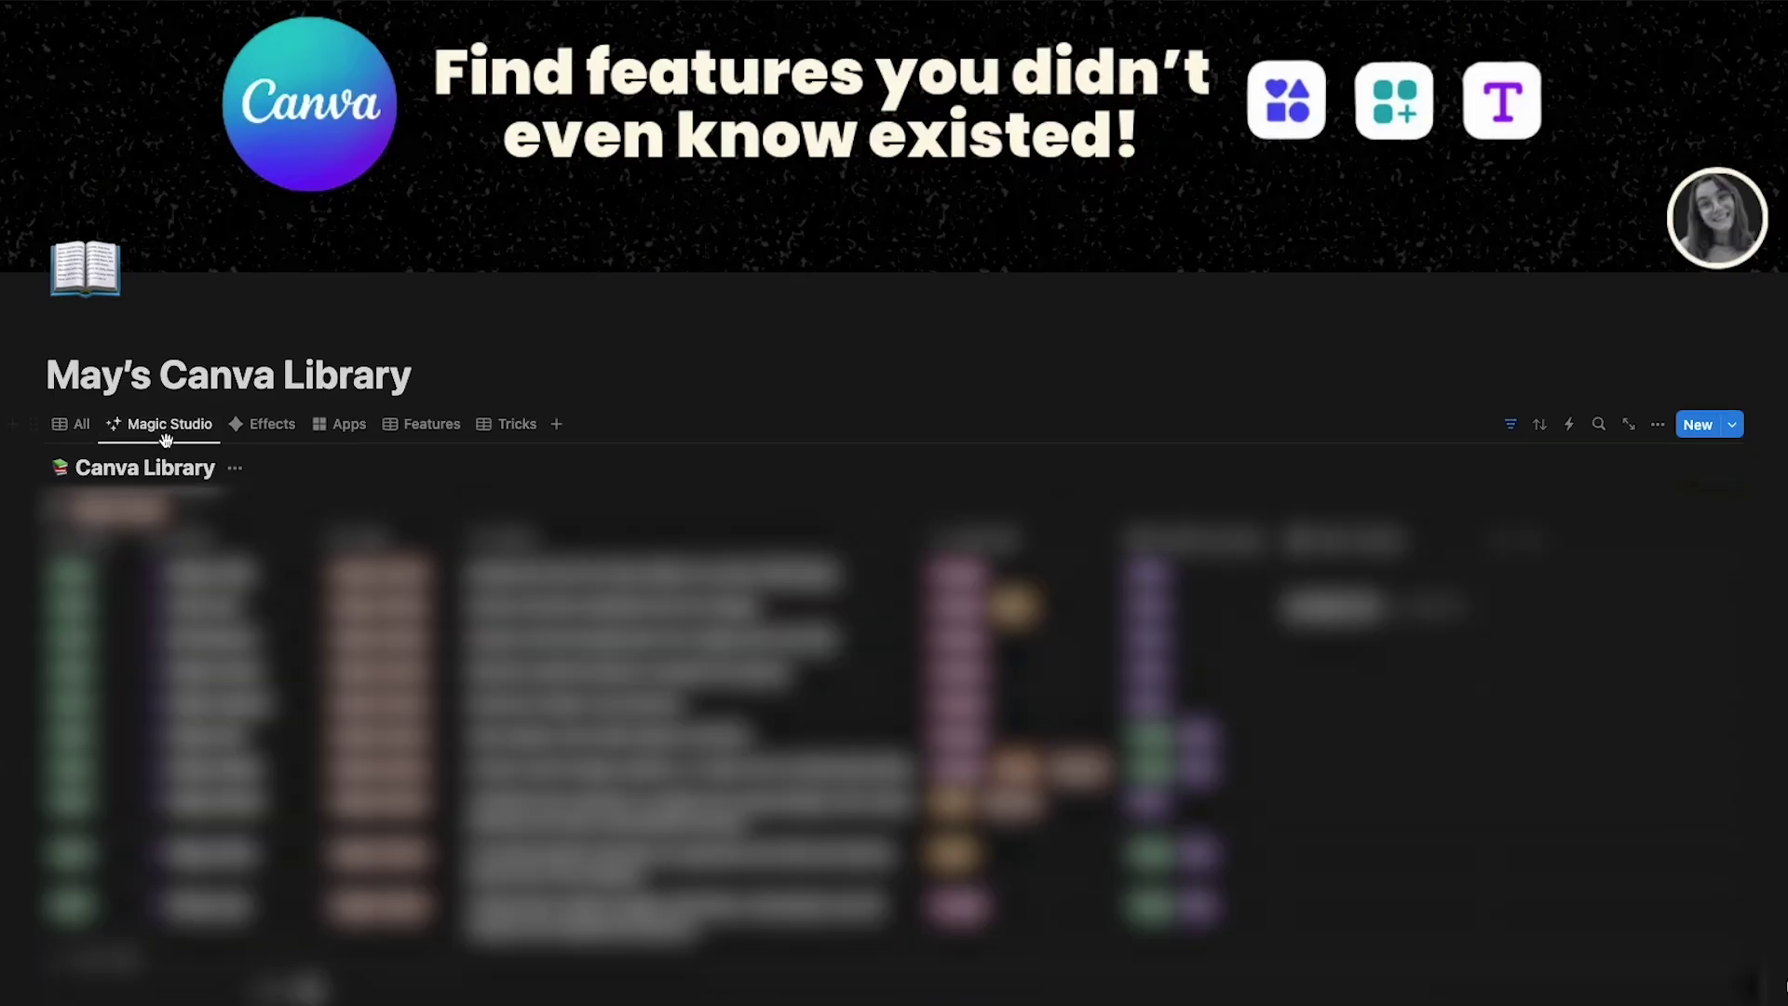
pyautogui.click(265, 434)
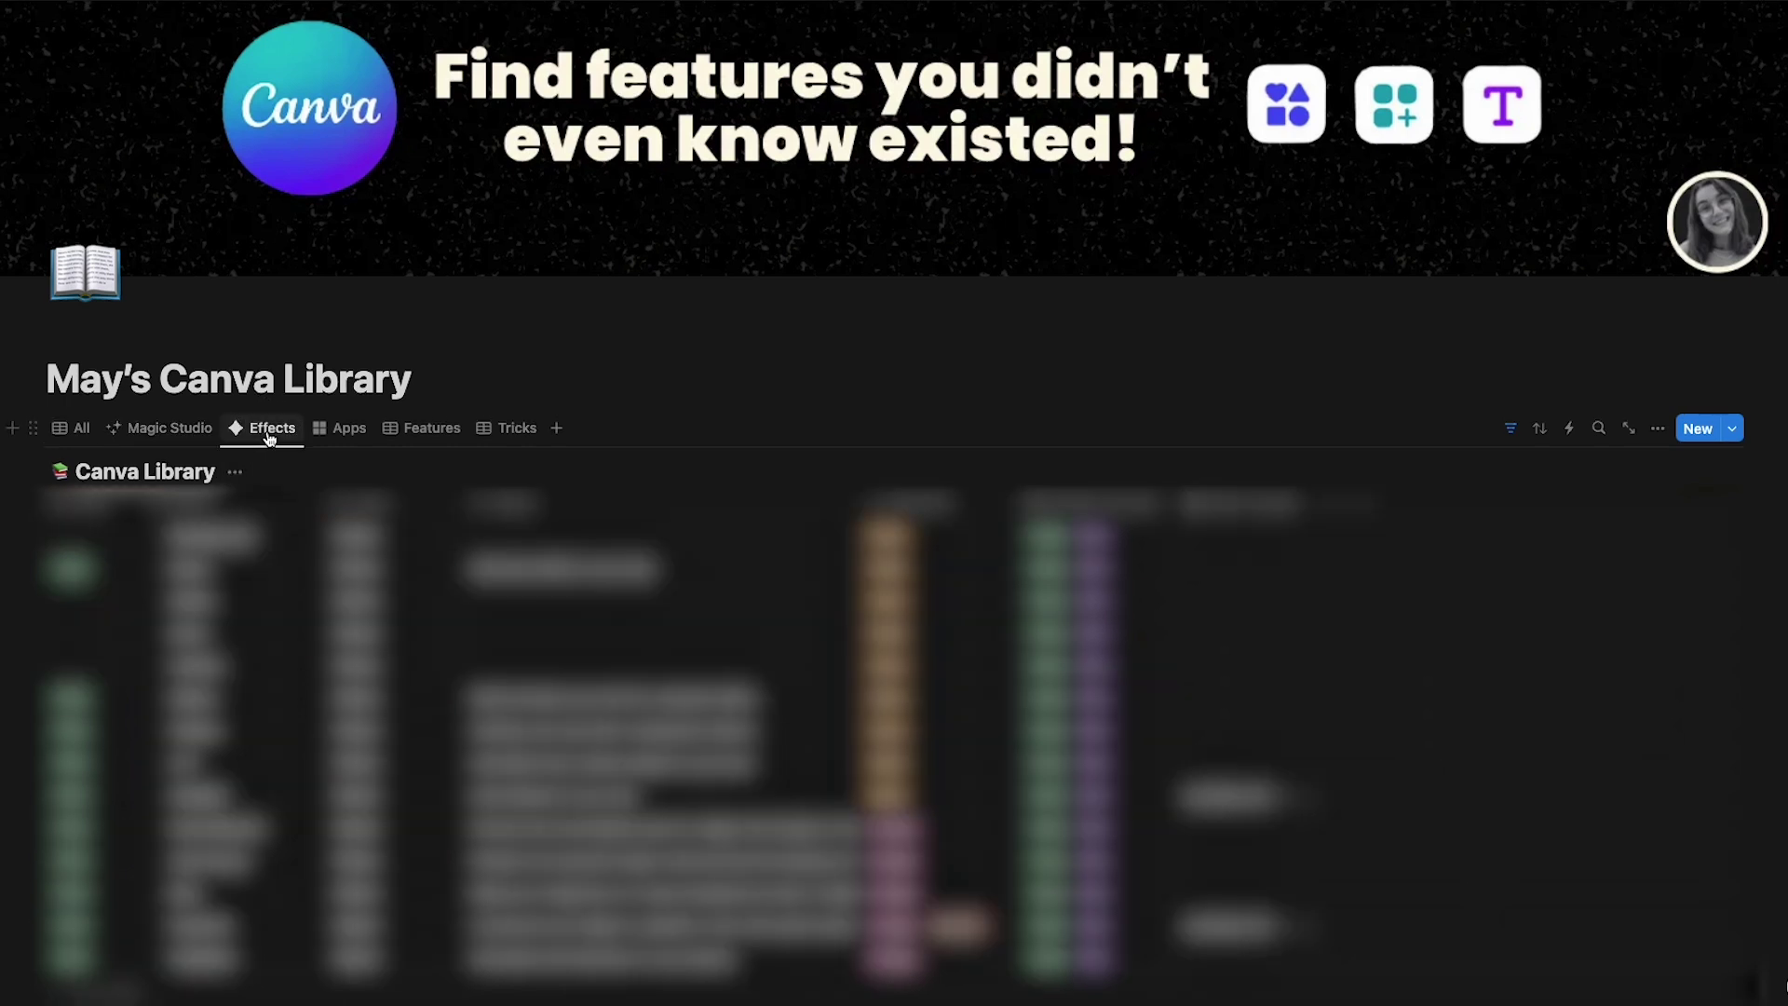
pyautogui.click(346, 438)
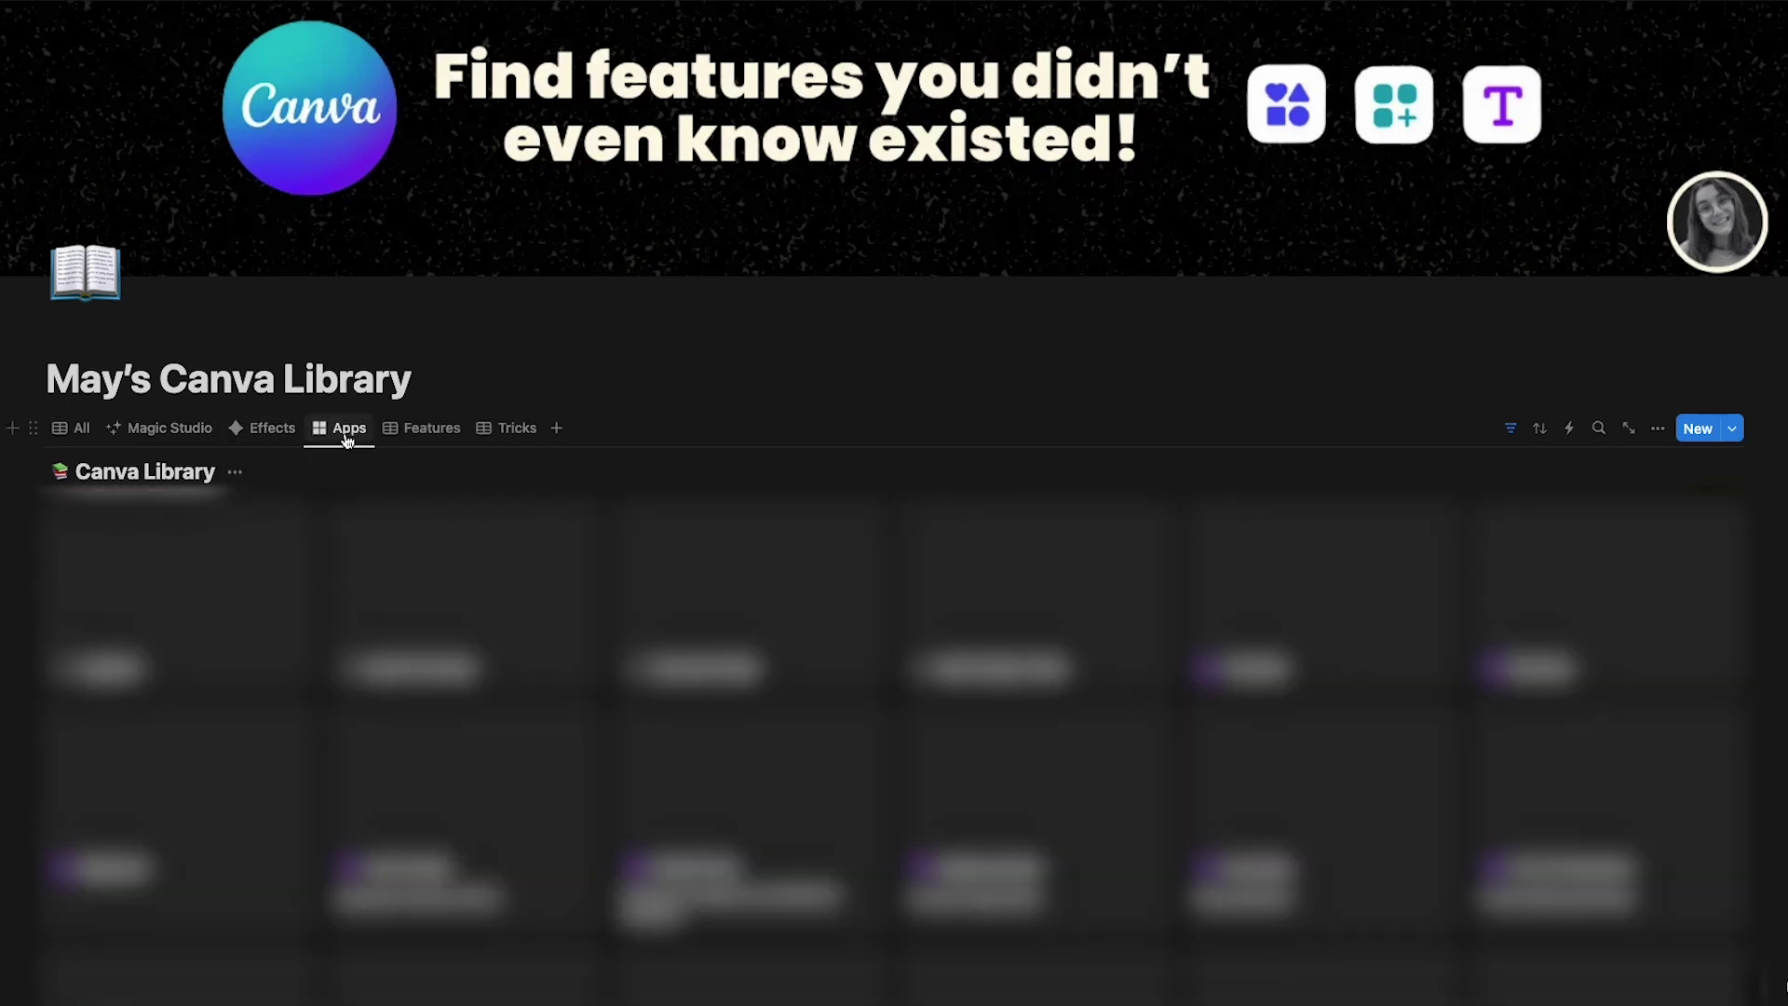
pyautogui.click(435, 442)
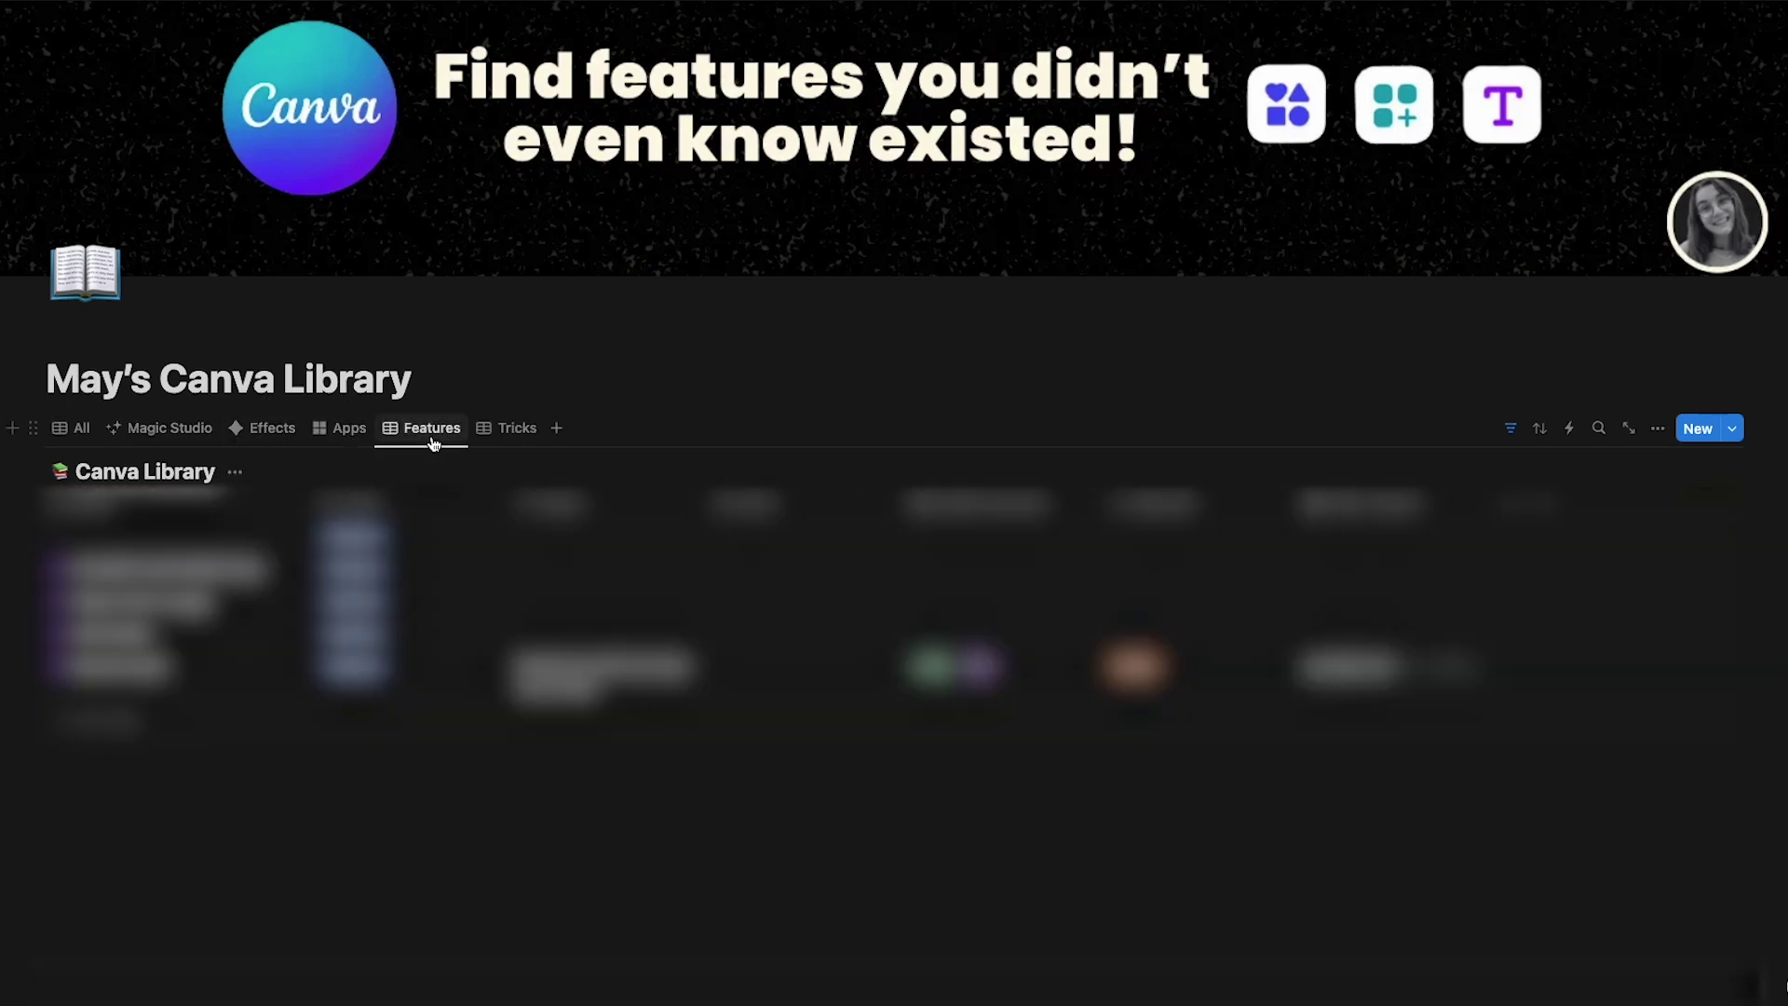
pyautogui.click(522, 434)
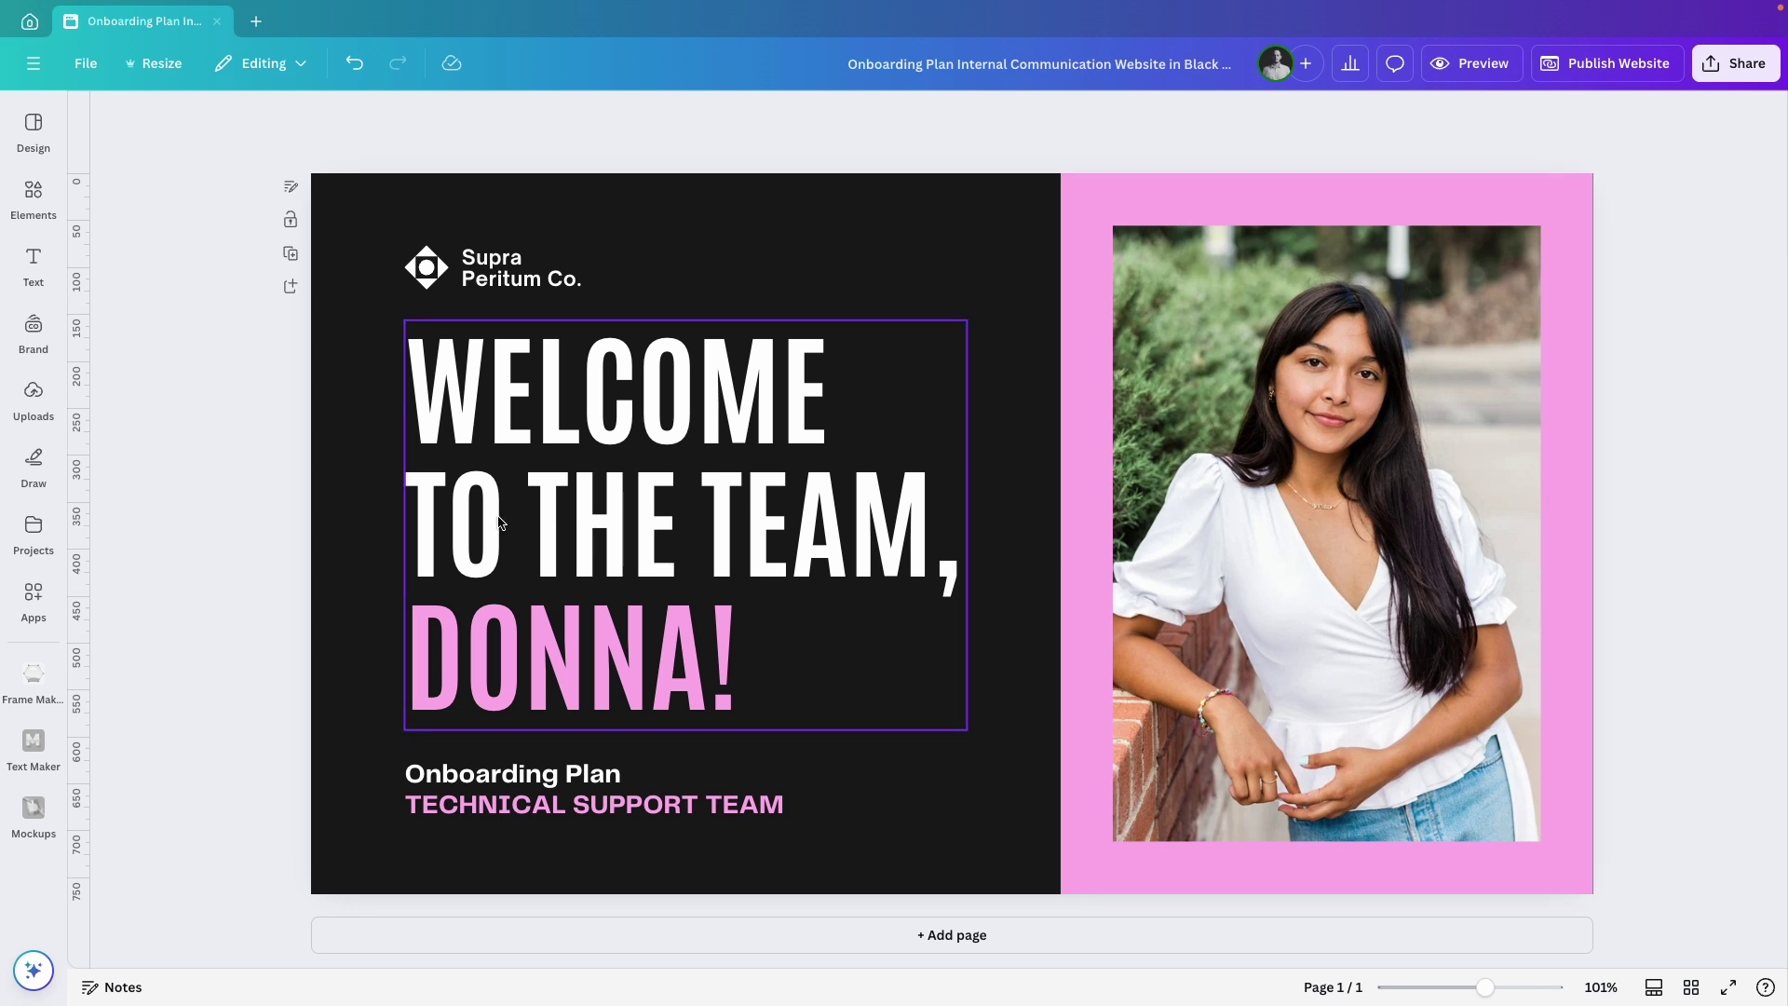
# Replace the headline with 'EVERY CANVA FEATURE, HACK & IDEA—FAST.' and resize it to three lines.
pyautogui.doubleClick(573, 509)
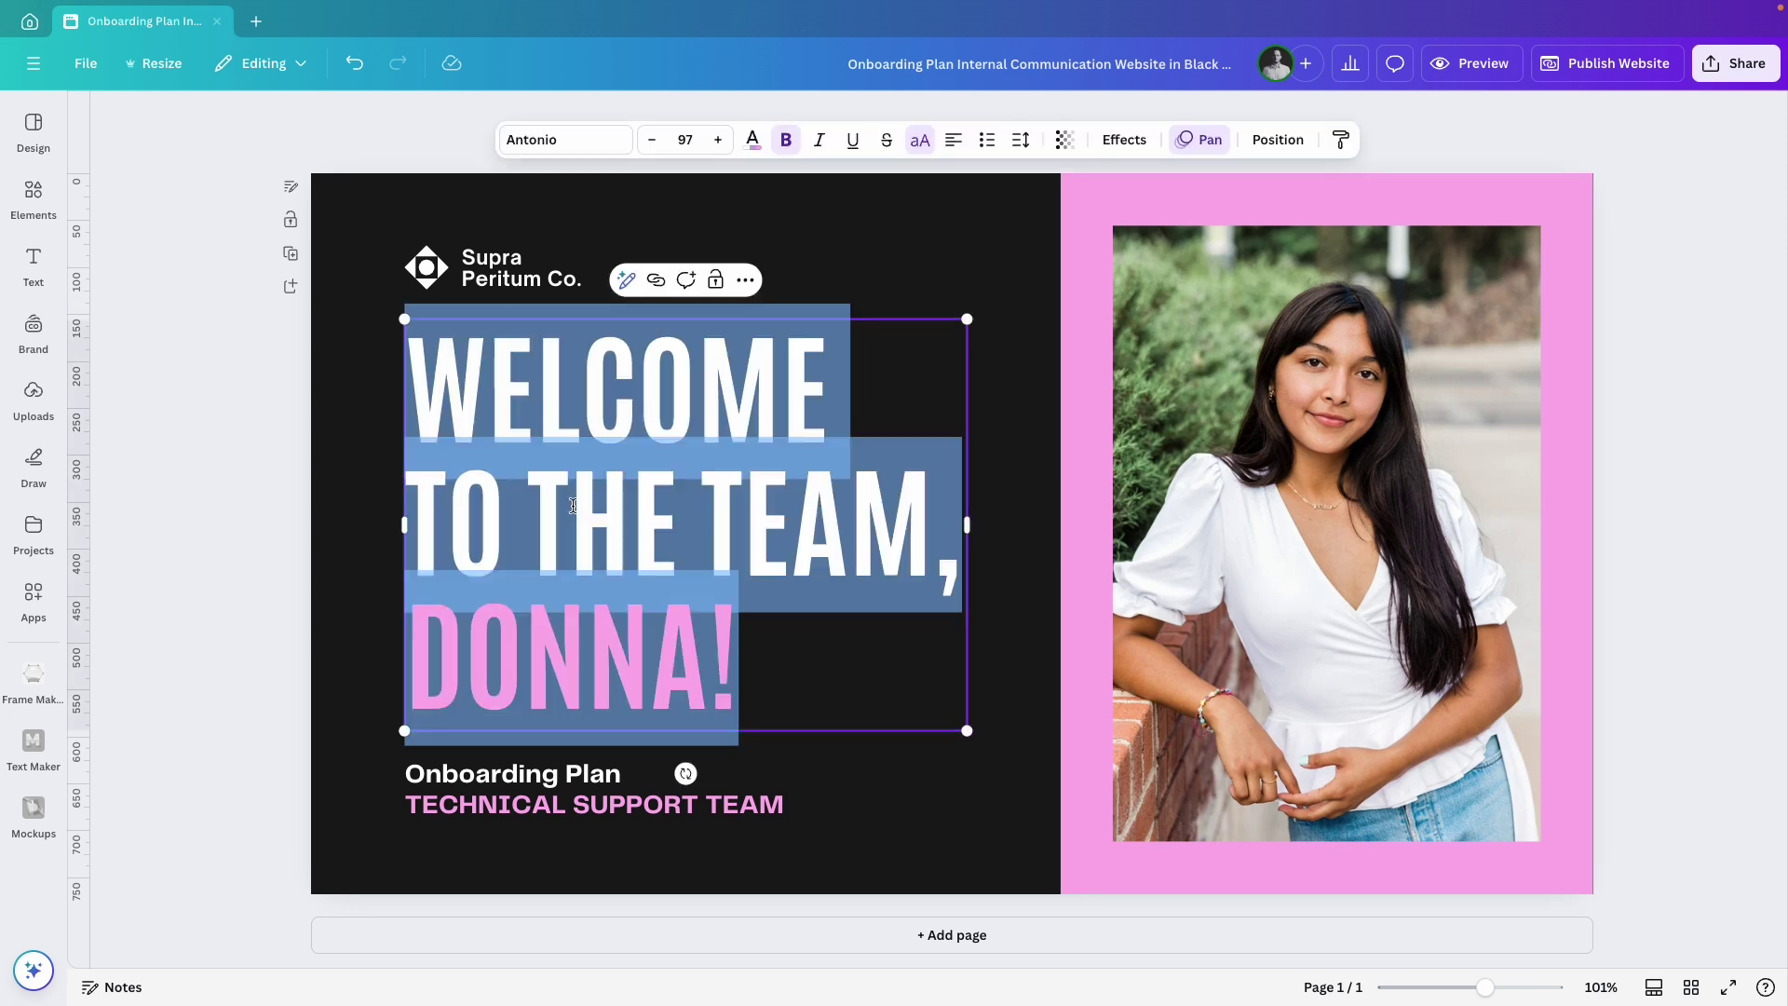
pyautogui.write('EVERY CANVA FEATURE, HACK & IDEA FAST.')
pyautogui.moveTo(965, 864); pyautogui.dragTo(698, 535)
pyautogui.moveTo(555, 375); pyautogui.dragTo(556, 498)
pyautogui.moveTo(705, 483); pyautogui.dragTo(802, 483)
pyautogui.moveTo(596, 484); pyautogui.dragTo(596, 436)
# Remove the Supra Peritum Co. logo and company name.
pyautogui.click(468, 274)
pyautogui.press('Delete')
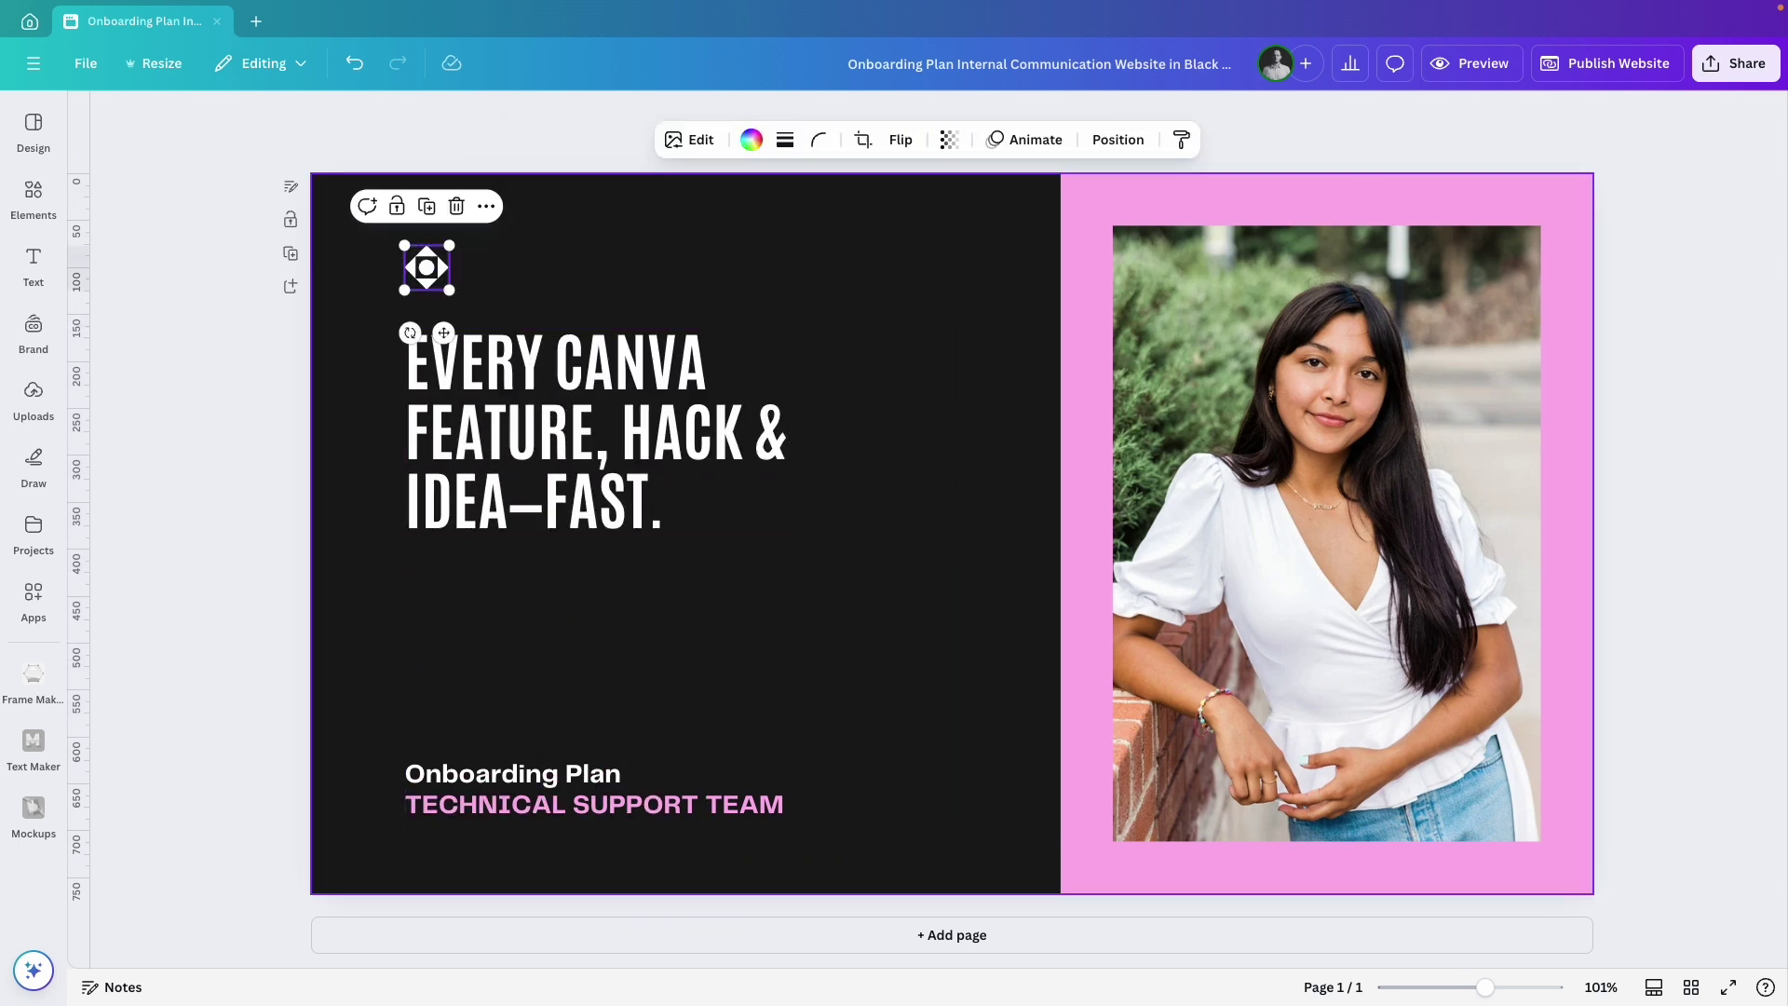
pyautogui.press('Delete')
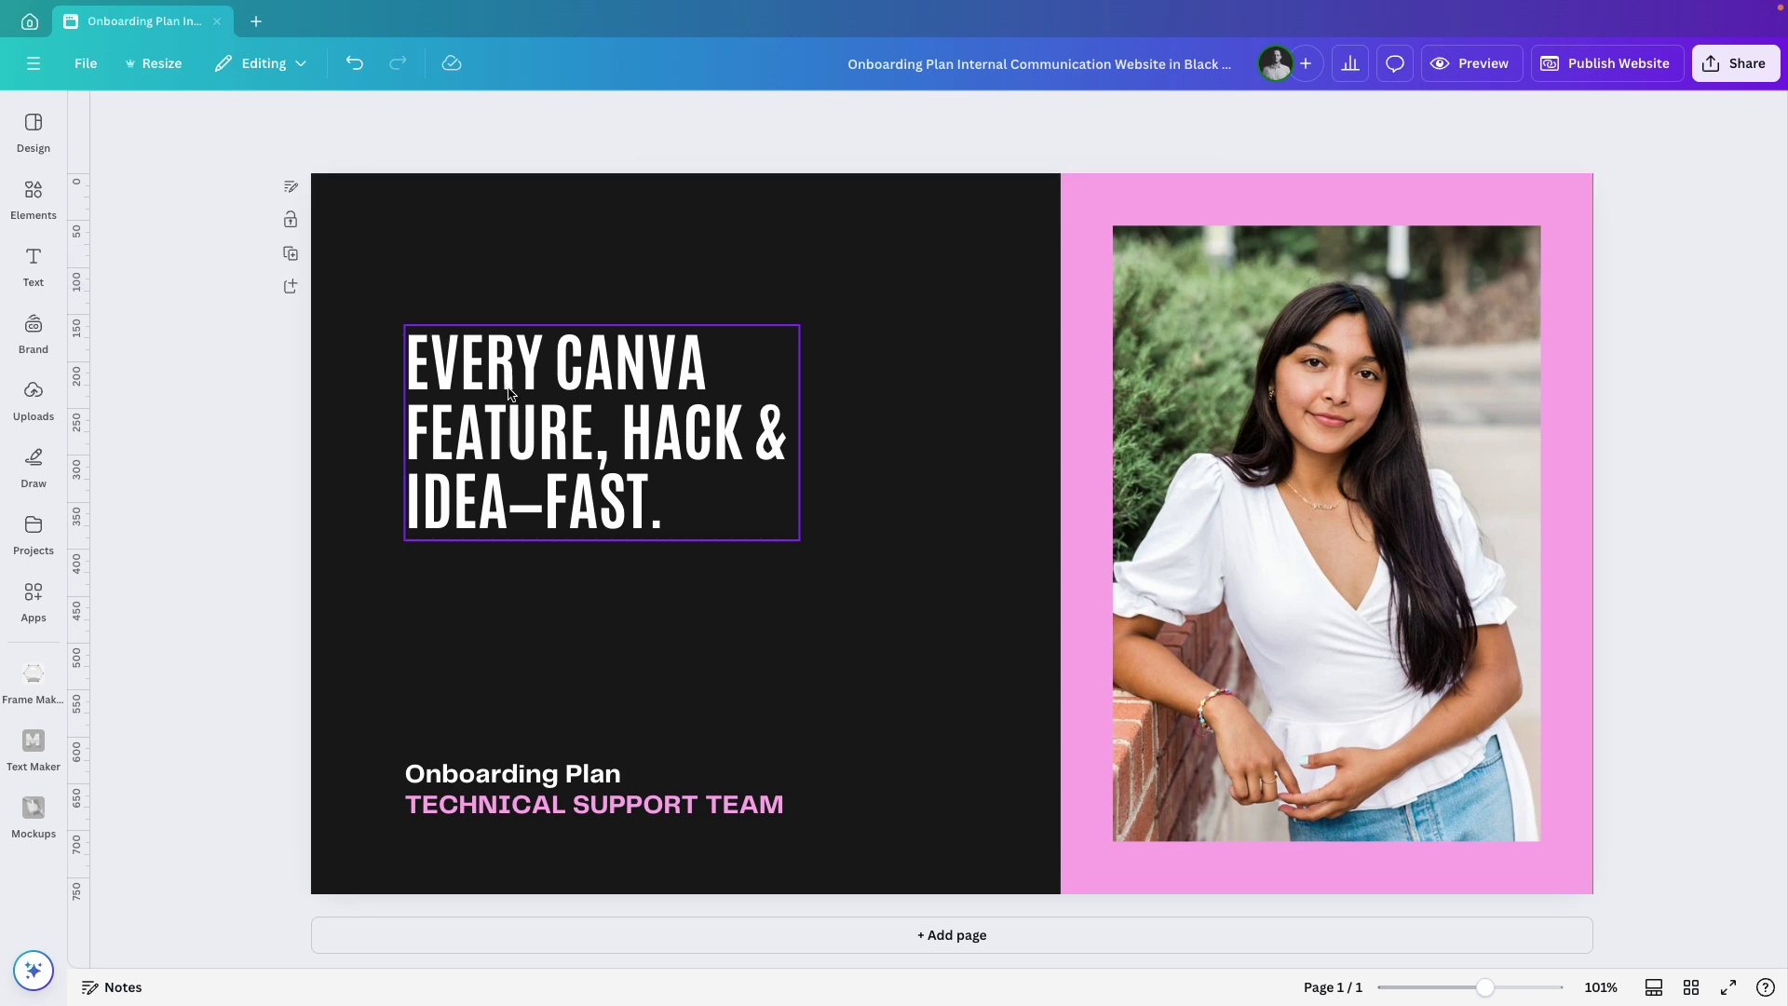
# Set the headline in Poppins with tighter line spacing, slightly larger and lower.
pyautogui.click(505, 411)
pyautogui.click(569, 147)
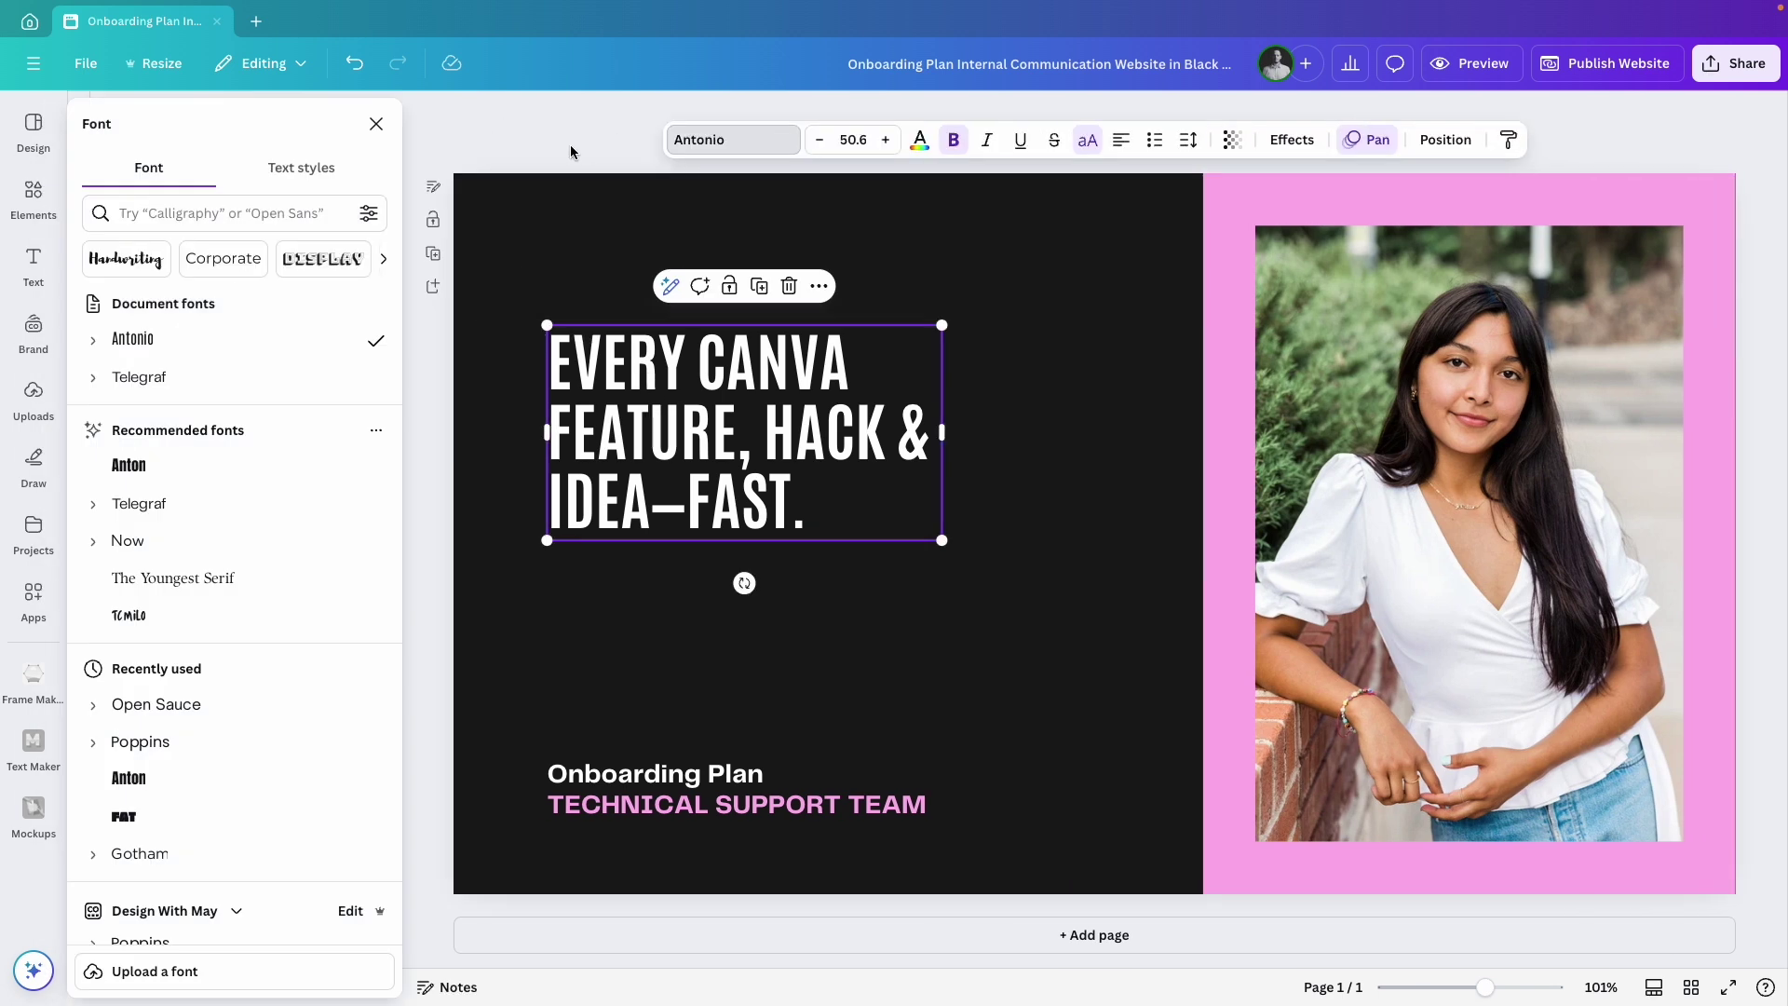
pyautogui.click(140, 742)
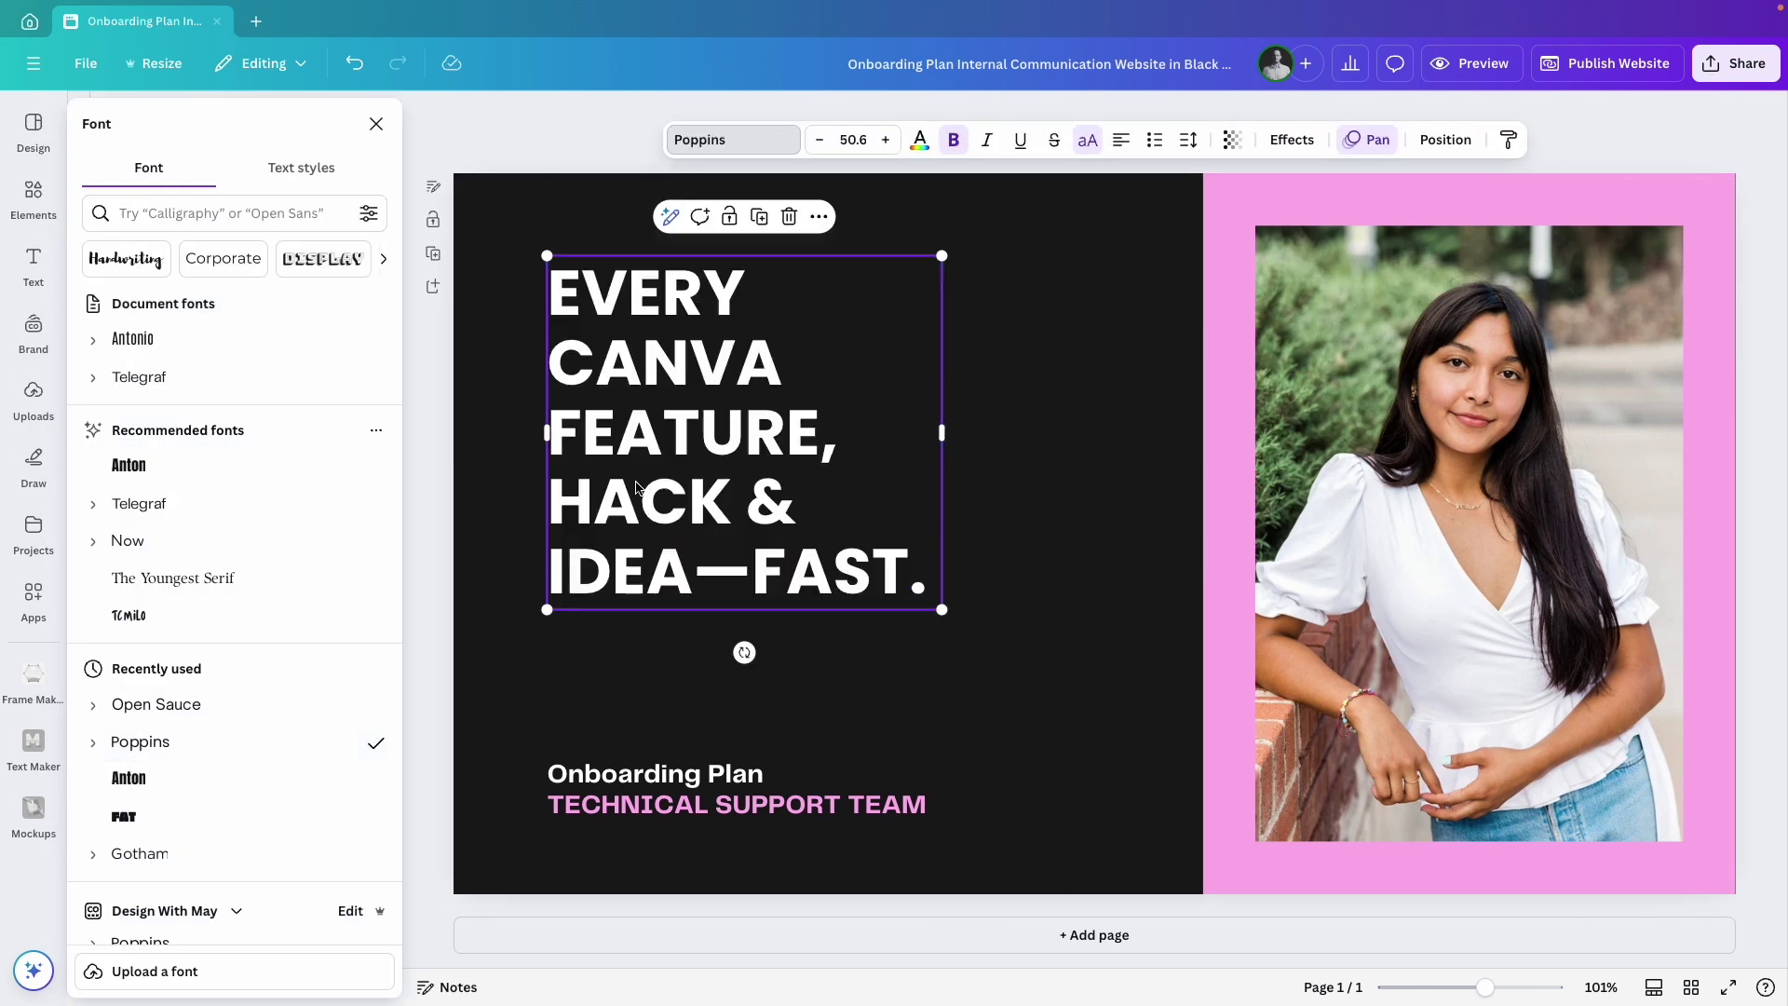
pyautogui.click(1187, 141)
pyautogui.moveTo(1134, 289); pyautogui.dragTo(1114, 283)
pyautogui.moveTo(941, 574); pyautogui.dragTo(1040, 645)
pyautogui.moveTo(1486, 987); pyautogui.dragTo(1475, 987)
pyautogui.moveTo(611, 500); pyautogui.dragTo(611, 522)
# Replace the subtitle with the new supporting line in Open Sauce SemiBold.
pyautogui.doubleClick(602, 742)
pyautogui.write('FIND WHAT YOU NEED, LEARN IT QUICK, AND LEVEL UP YOUR DESIGN GAME 🎨')
pyautogui.hotkey('ctrl', 'a')
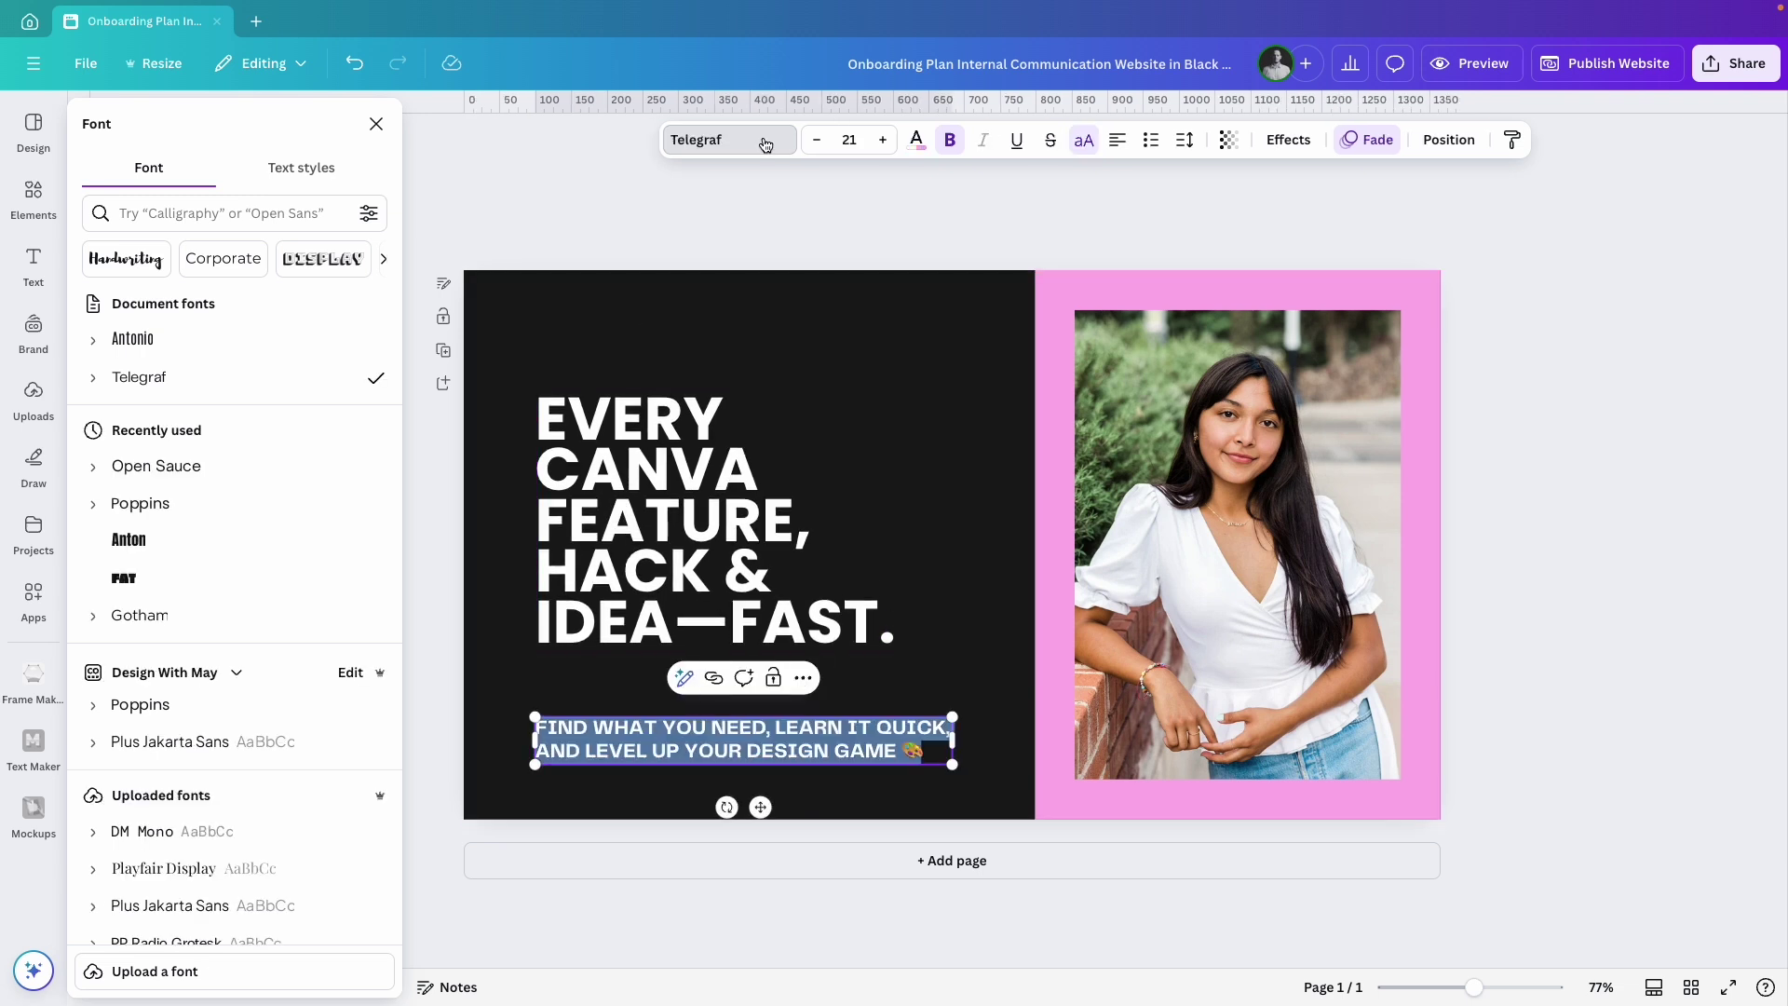
pyautogui.click(140, 707)
pyautogui.click(93, 705)
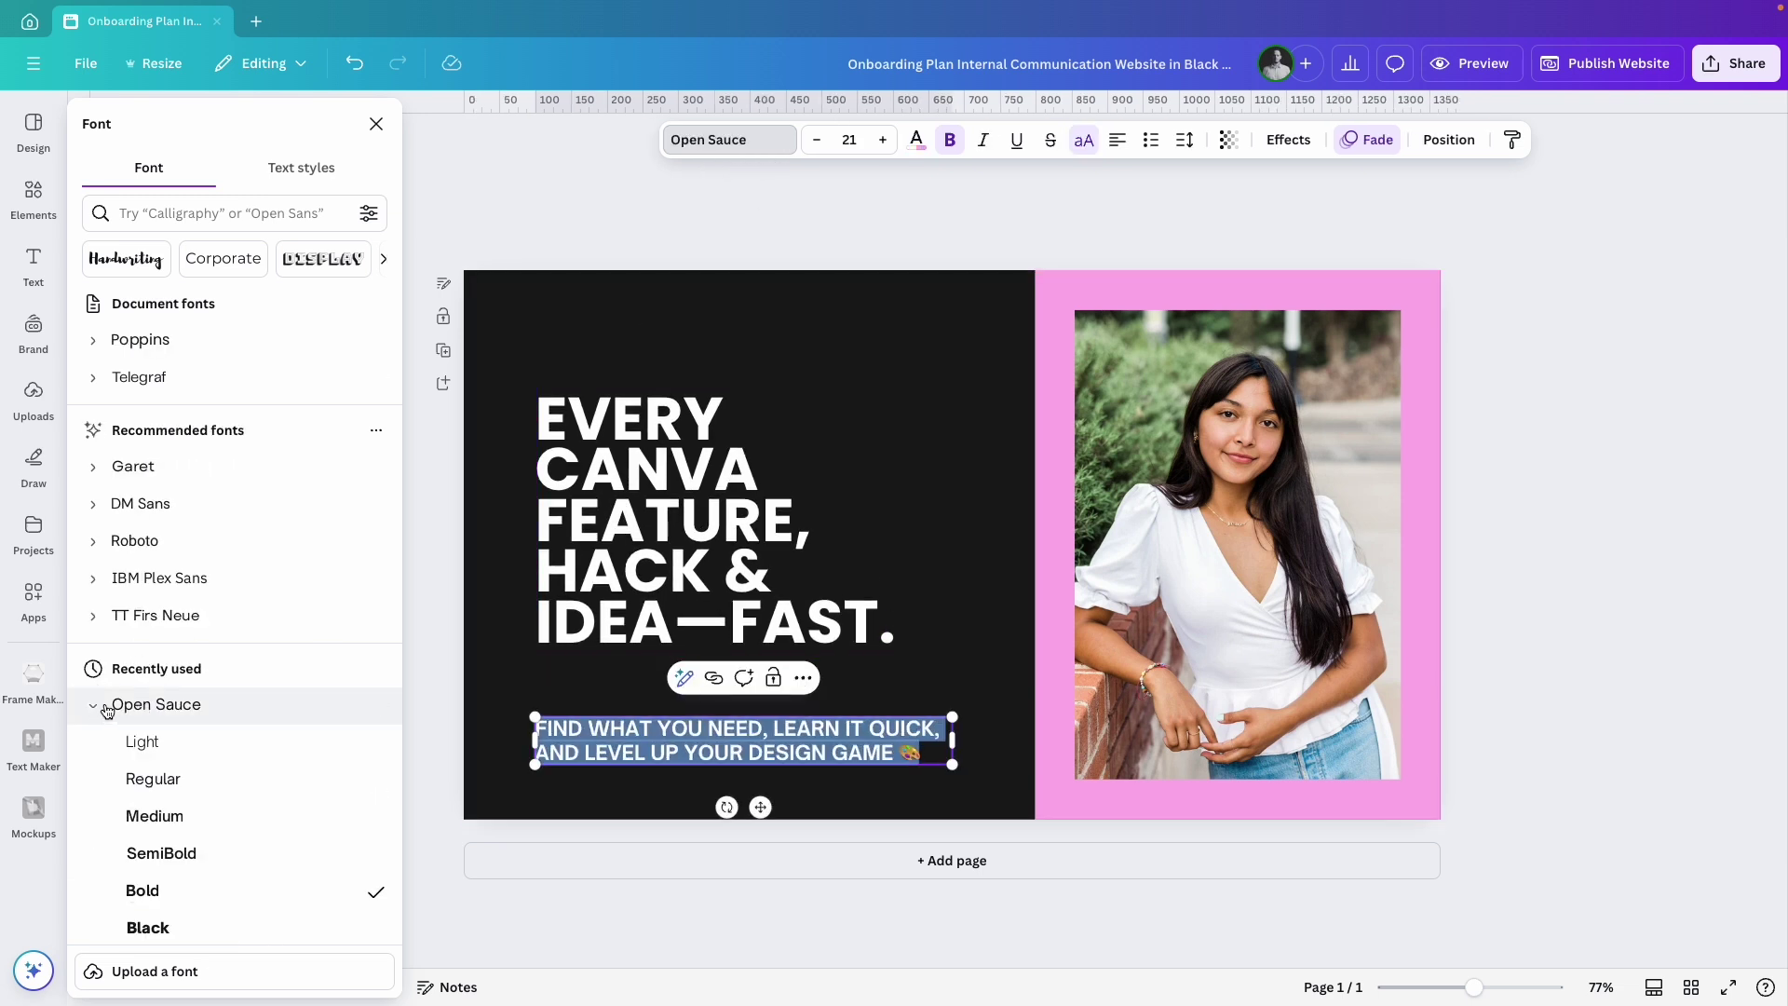
pyautogui.click(162, 853)
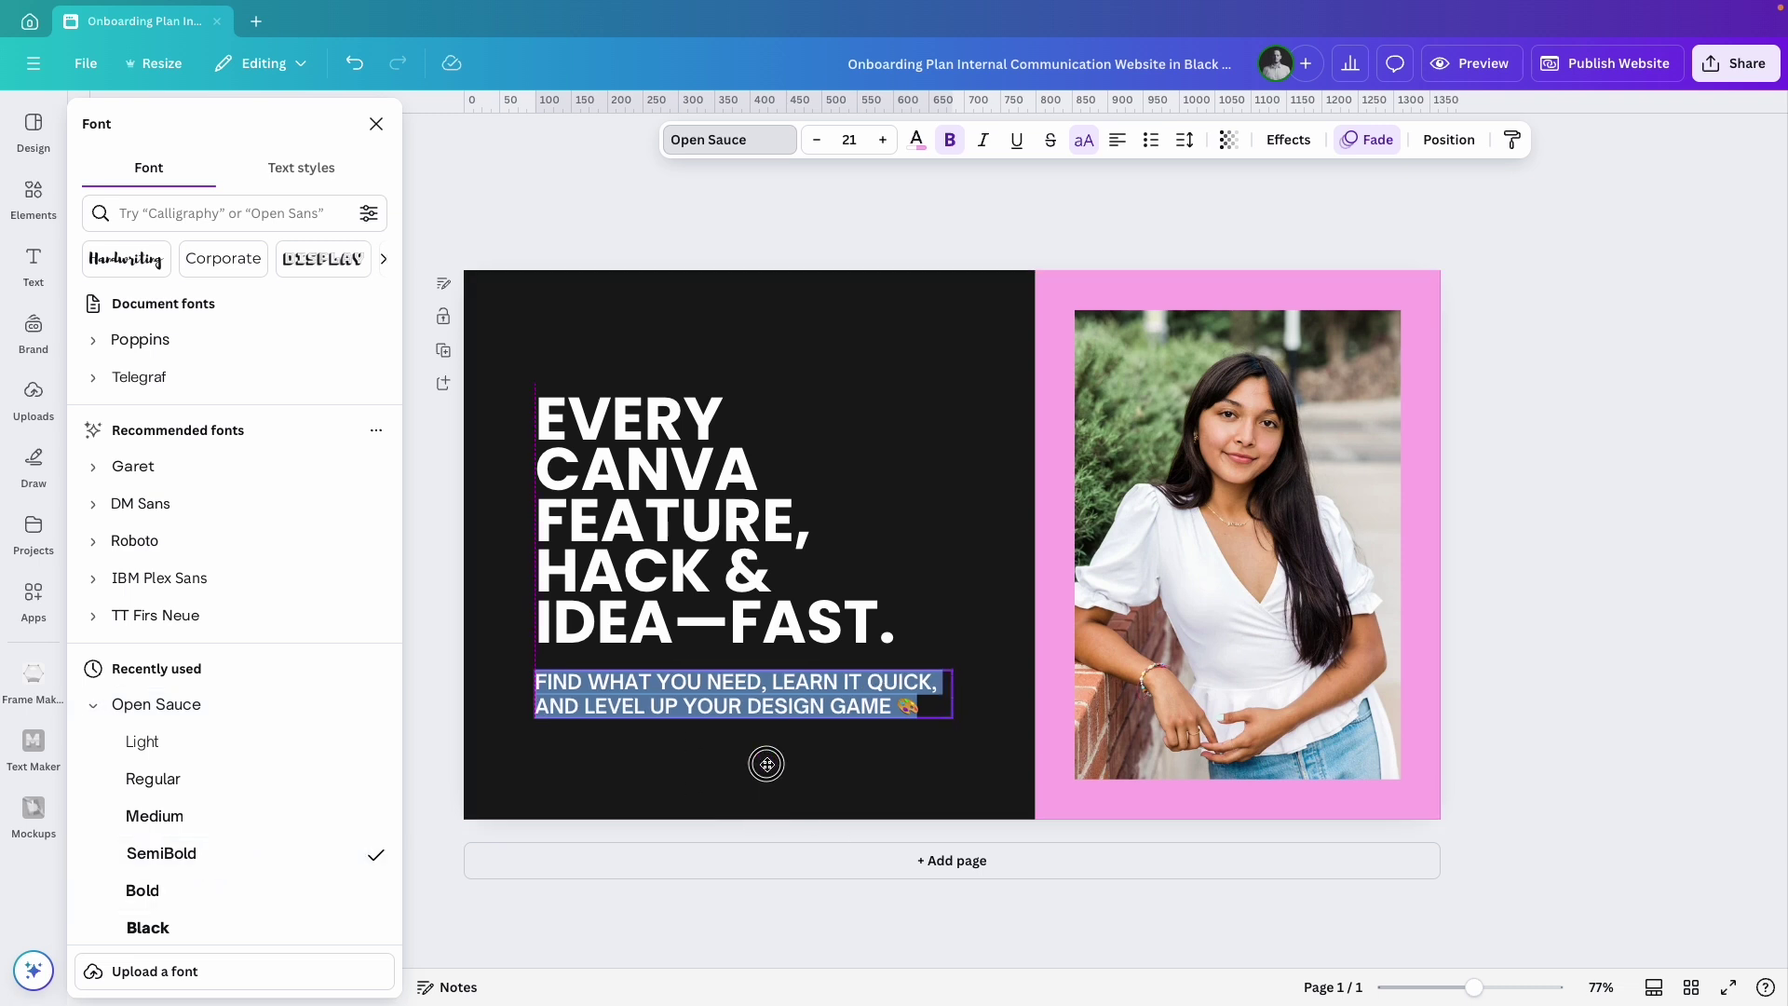
pyautogui.press('Escape')
pyautogui.press('Escape')
# Make the page background dark #212121 and the headline and subtitle cream.
pyautogui.click(928, 339)
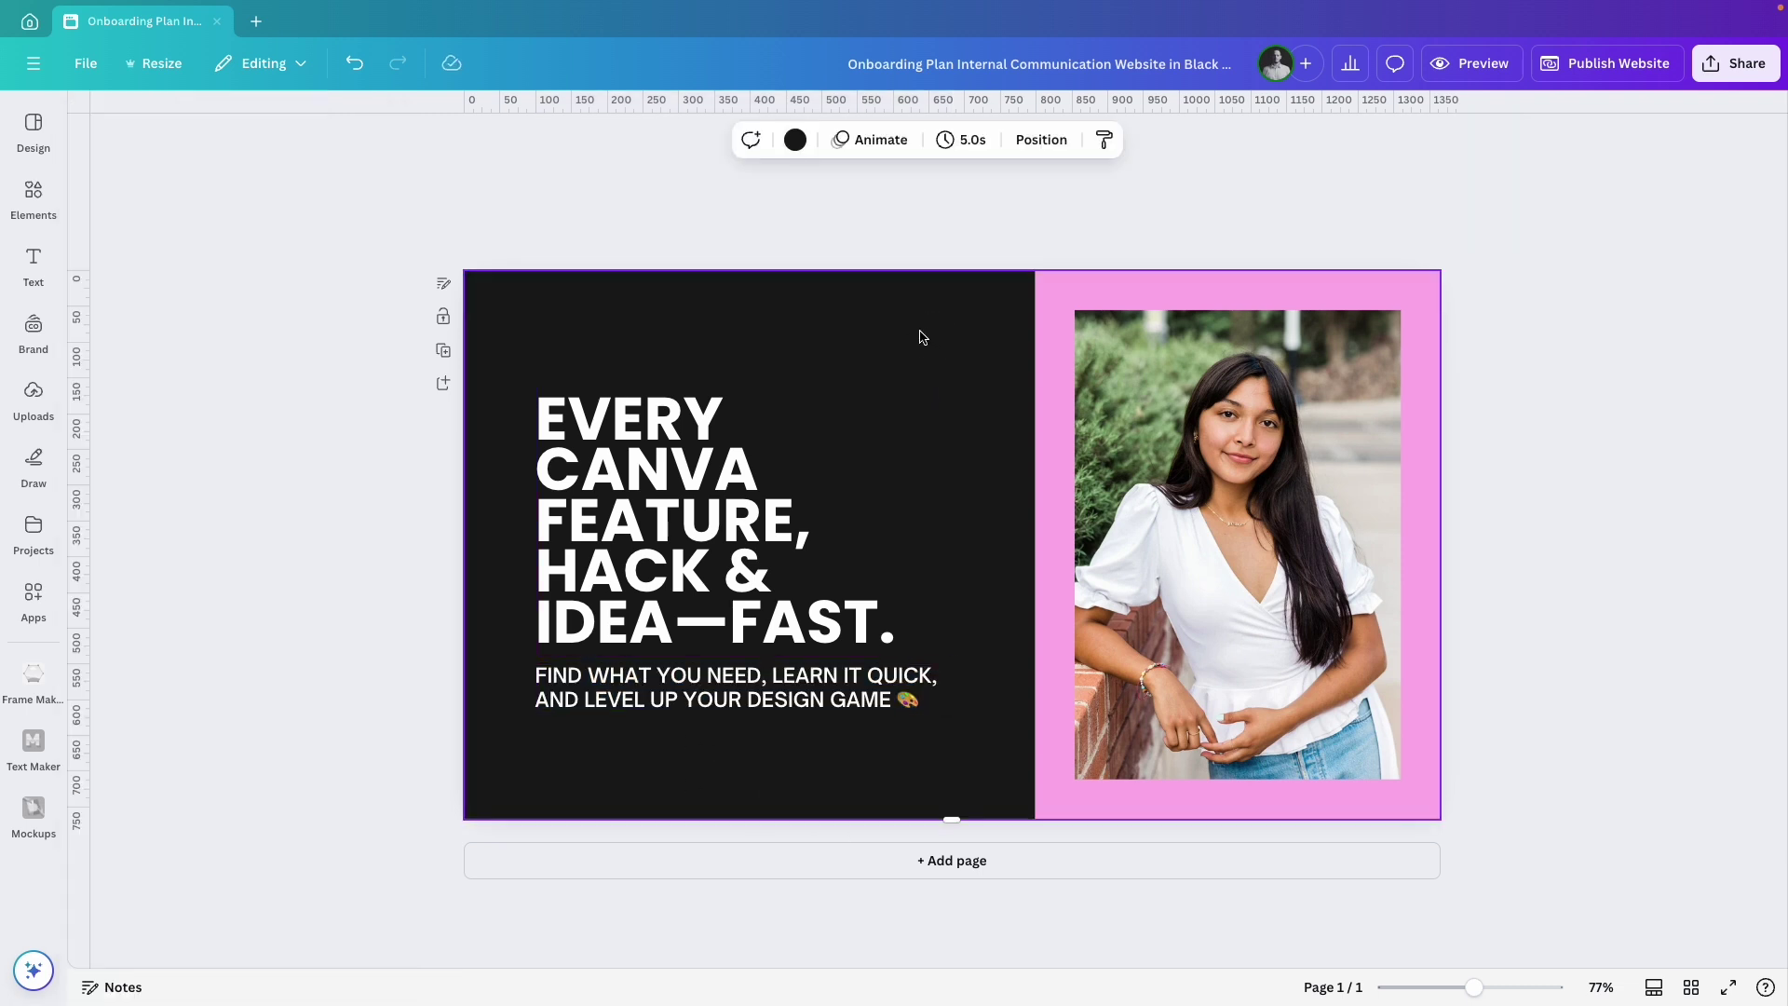
pyautogui.click(795, 141)
pyautogui.click(325, 403)
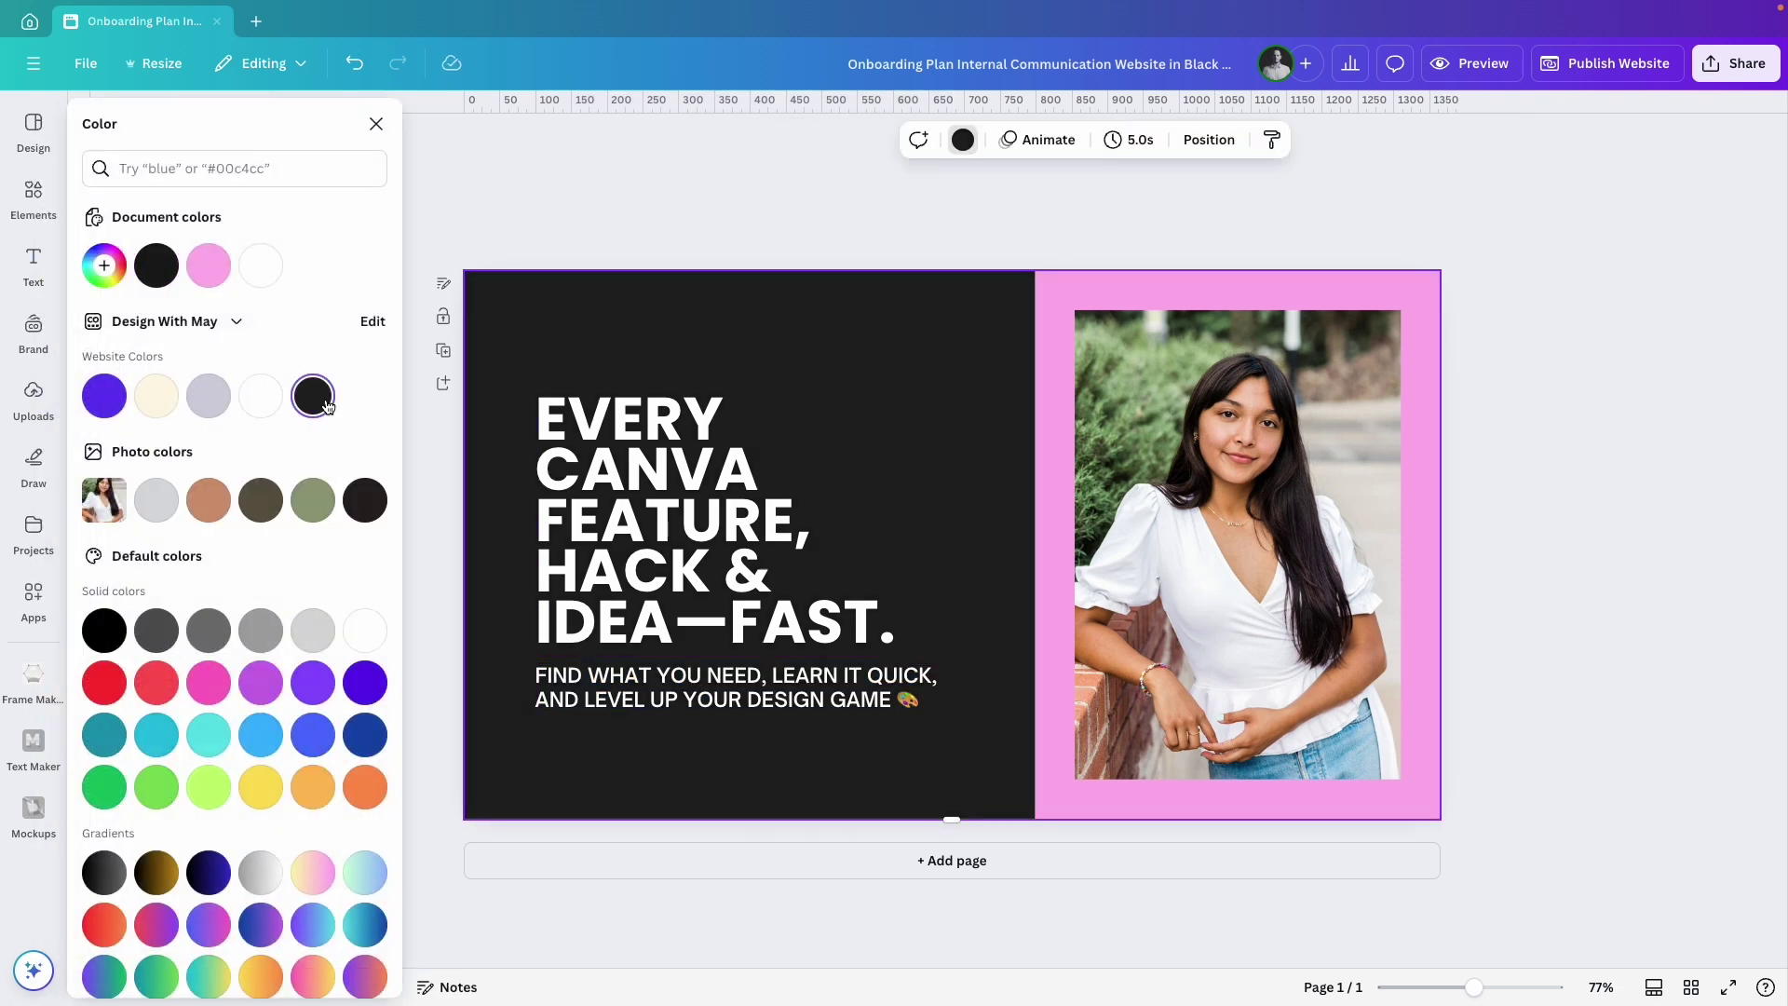
pyautogui.click(642, 521)
pyautogui.keyDown('shift'); pyautogui.click(736, 687); pyautogui.keyUp('shift')
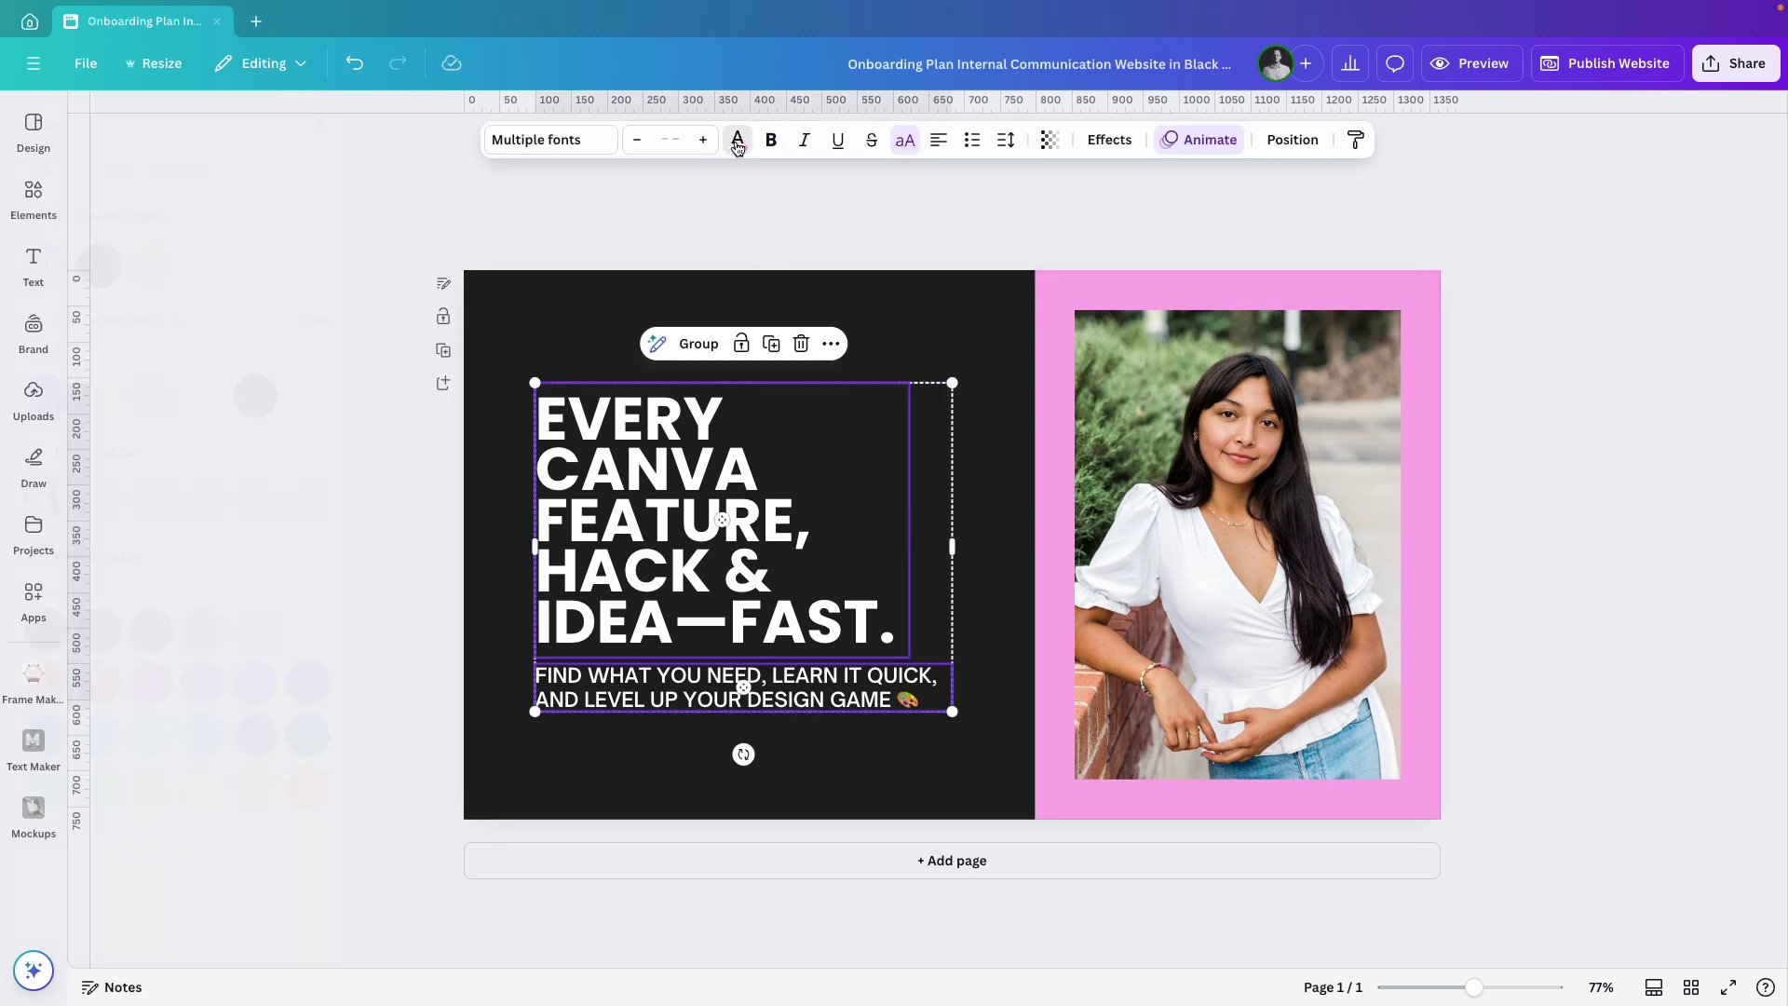
pyautogui.click(905, 139)
pyautogui.click(166, 405)
pyautogui.click(531, 331)
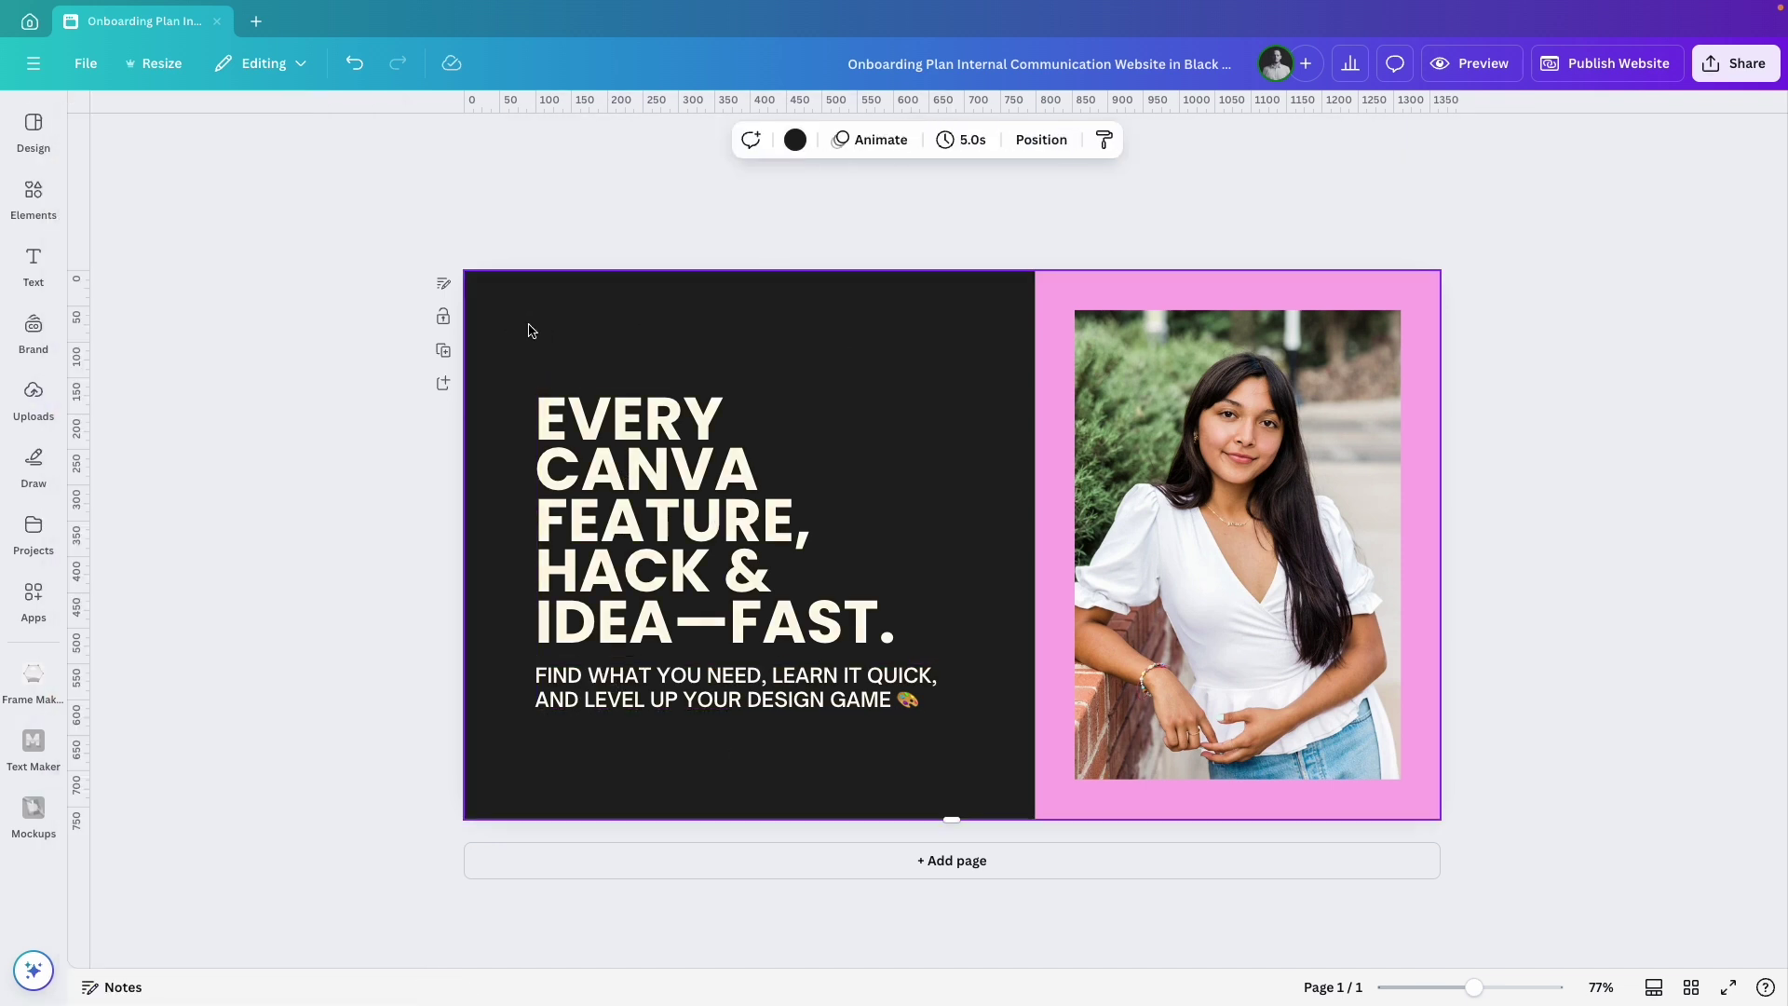
# Add a small Canva circle logo graphic above the headline at top-left.
pyautogui.click(34, 196)
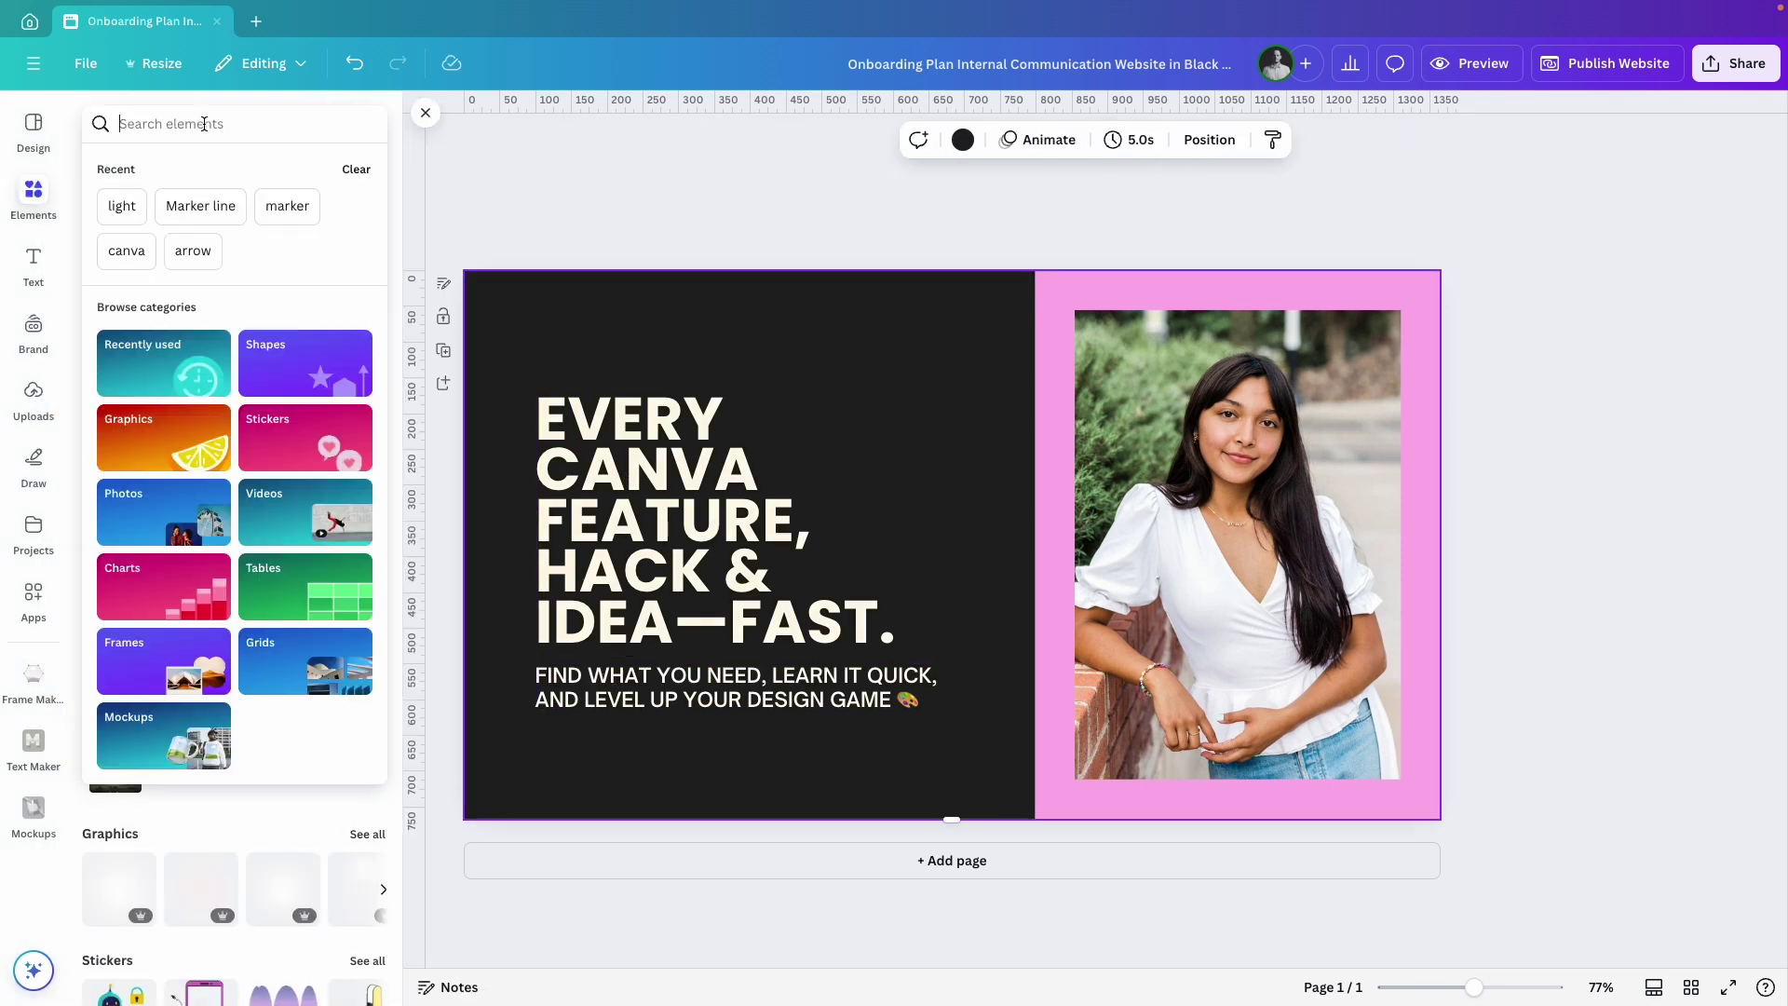
pyautogui.write('canva')
pyautogui.press('Return')
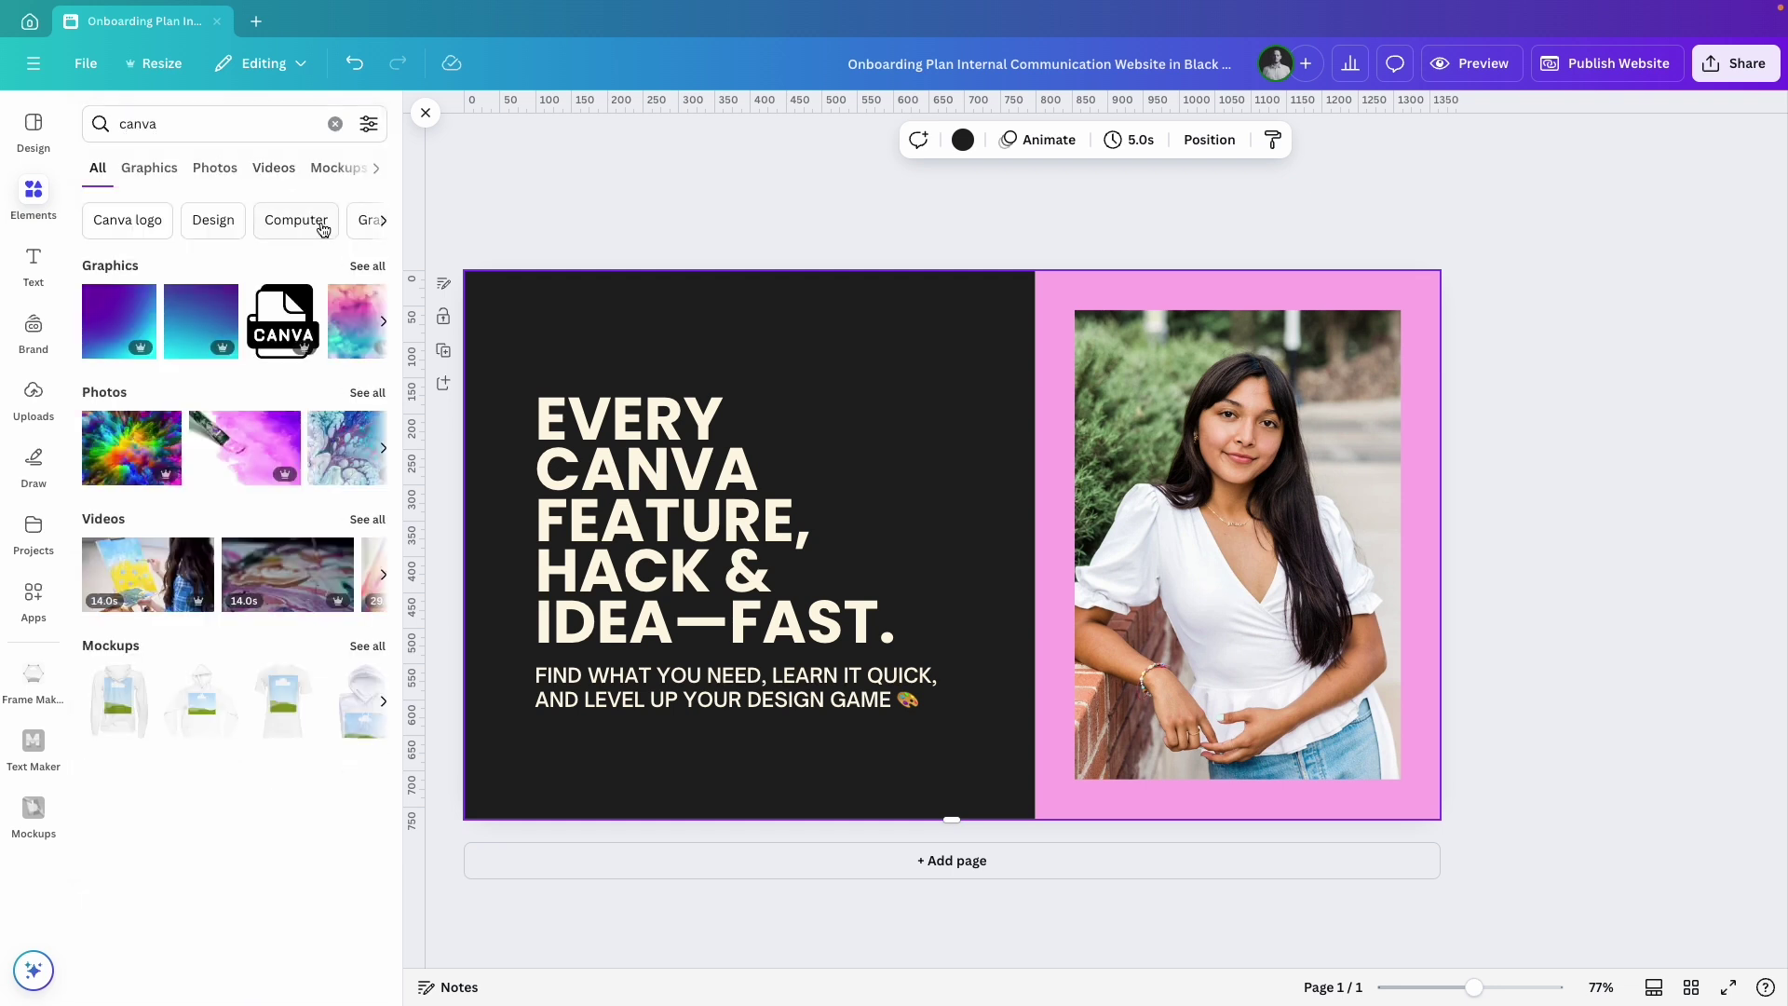
pyautogui.click(358, 266)
pyautogui.click(340, 370)
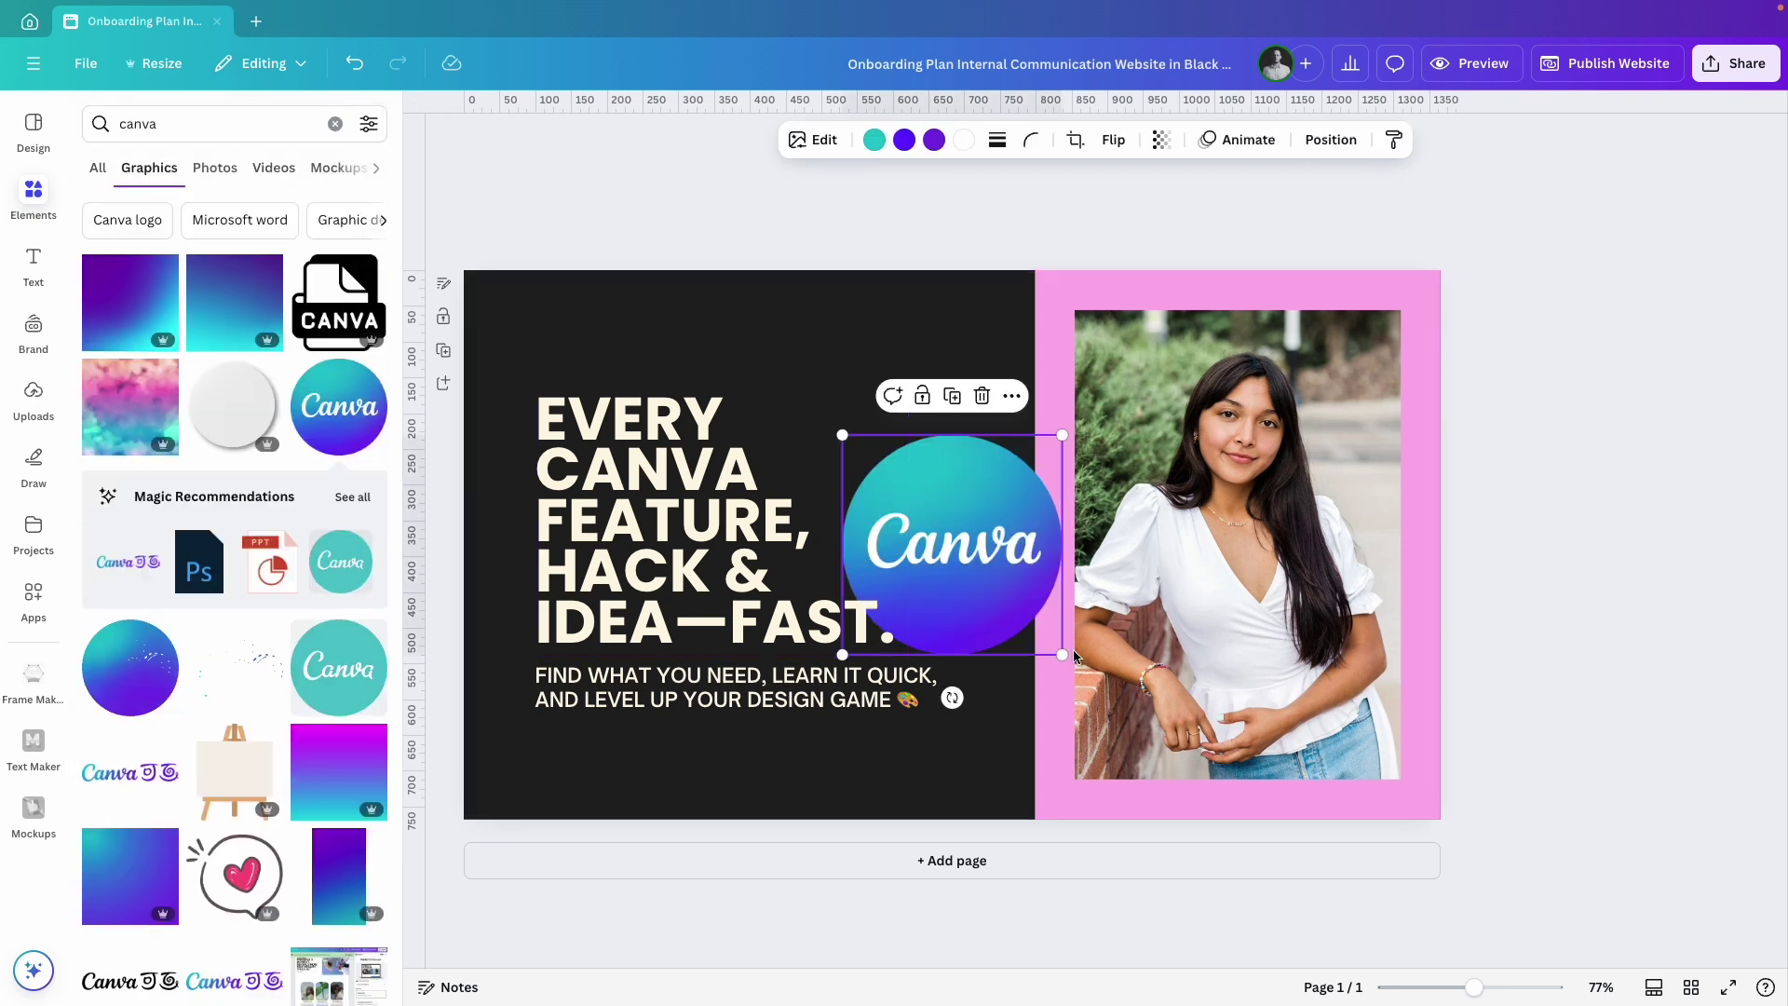
pyautogui.moveTo(1068, 660); pyautogui.dragTo(954, 556)
pyautogui.moveTo(882, 465); pyautogui.dragTo(577, 327)
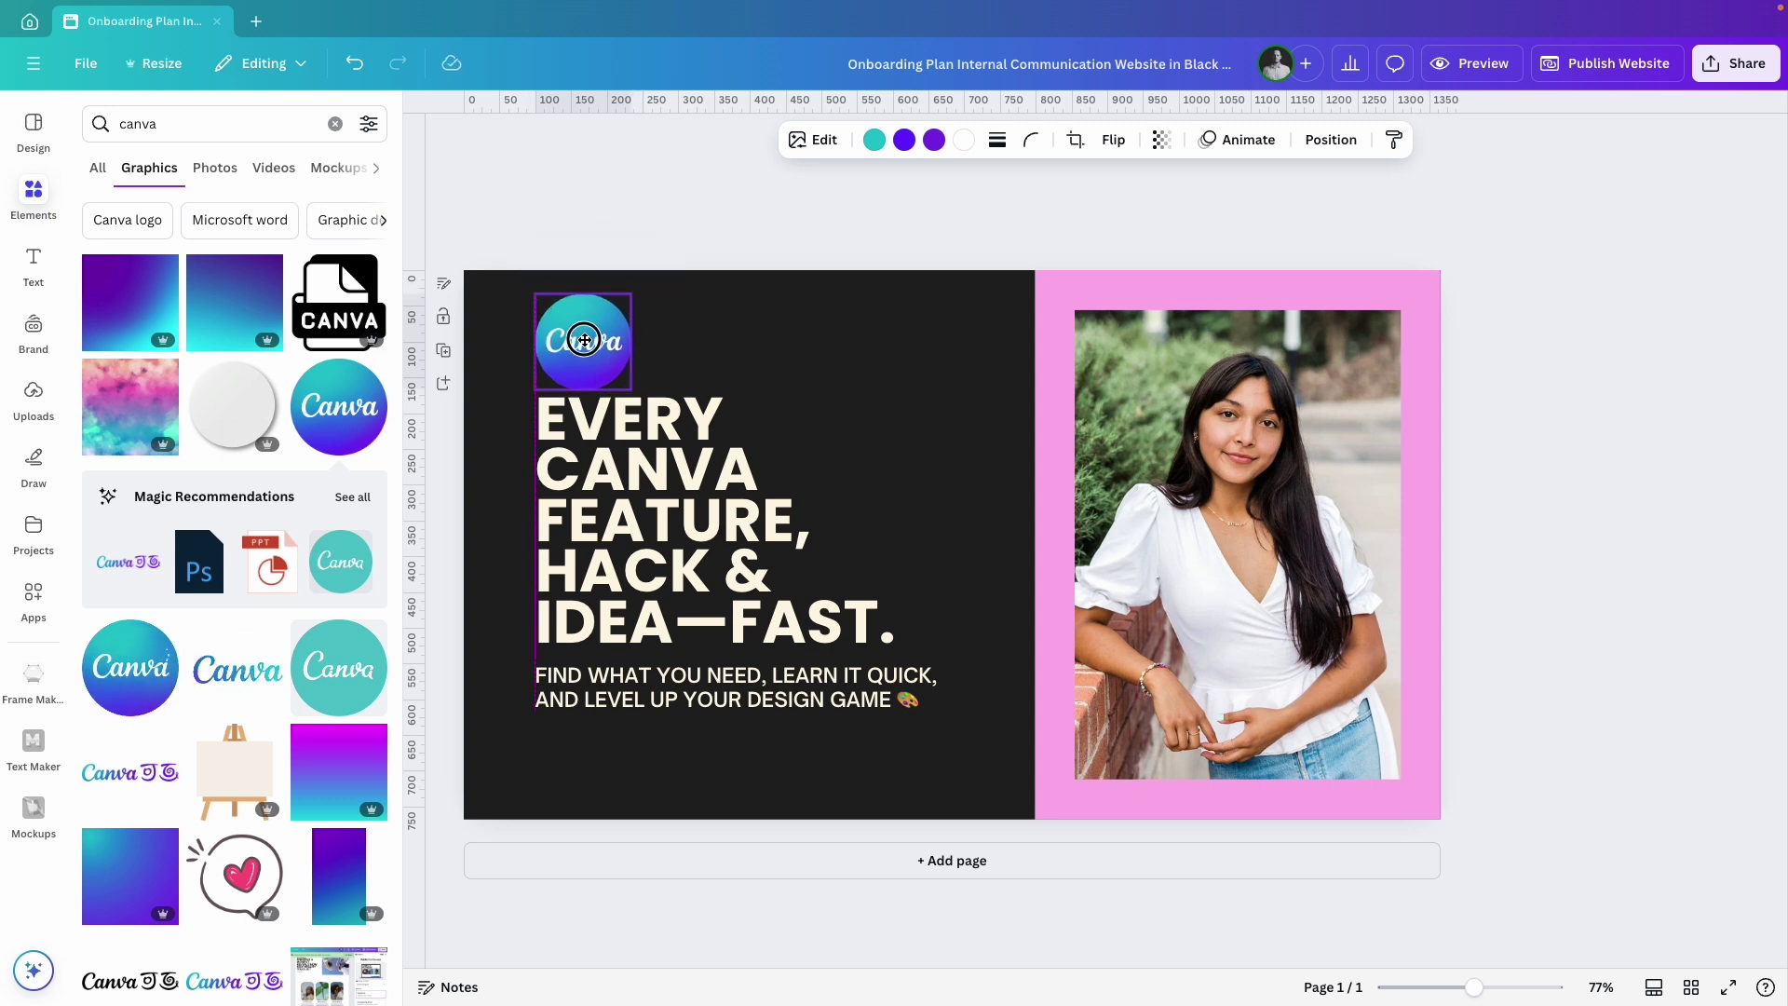
# Widen the headline to three lines, align the logo to it, and move the subtitle beneath.
pyautogui.click(594, 523)
pyautogui.click(811, 521)
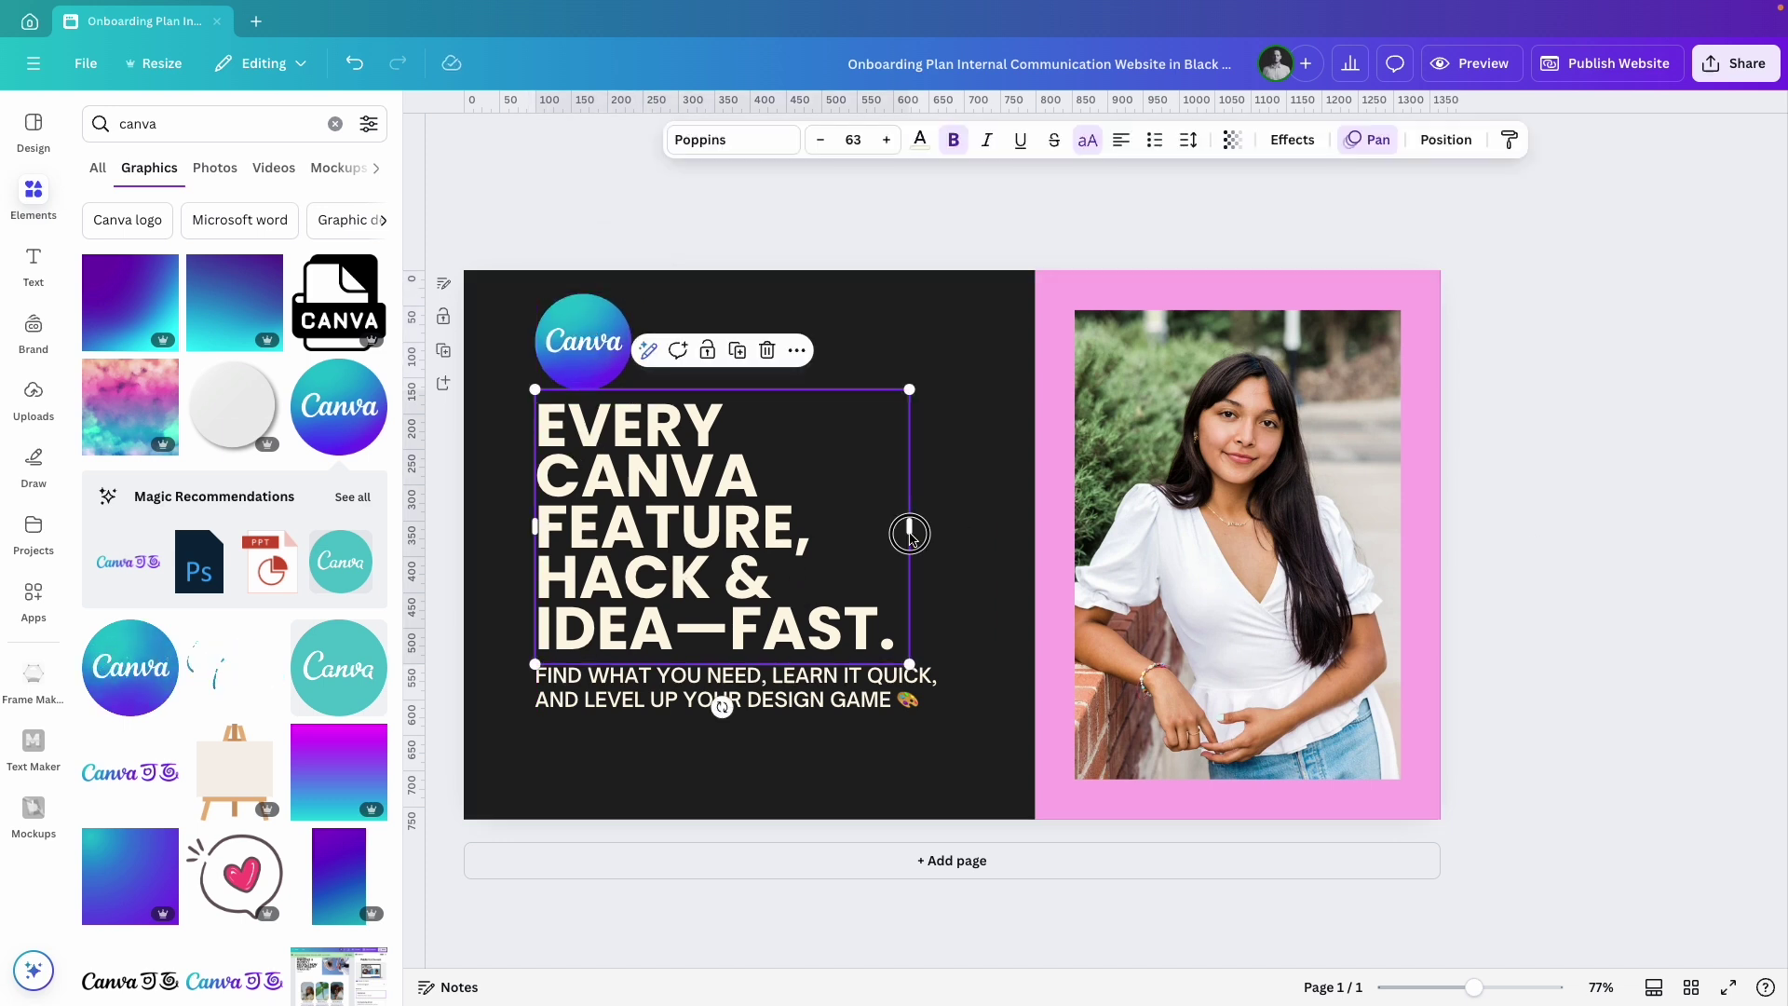
pyautogui.moveTo(910, 527); pyautogui.dragTo(1008, 527)
pyautogui.moveTo(681, 529); pyautogui.dragTo(664, 494)
pyautogui.click(577, 343)
pyautogui.moveTo(578, 343); pyautogui.dragTo(572, 352)
pyautogui.moveTo(736, 686); pyautogui.dragTo(720, 606)
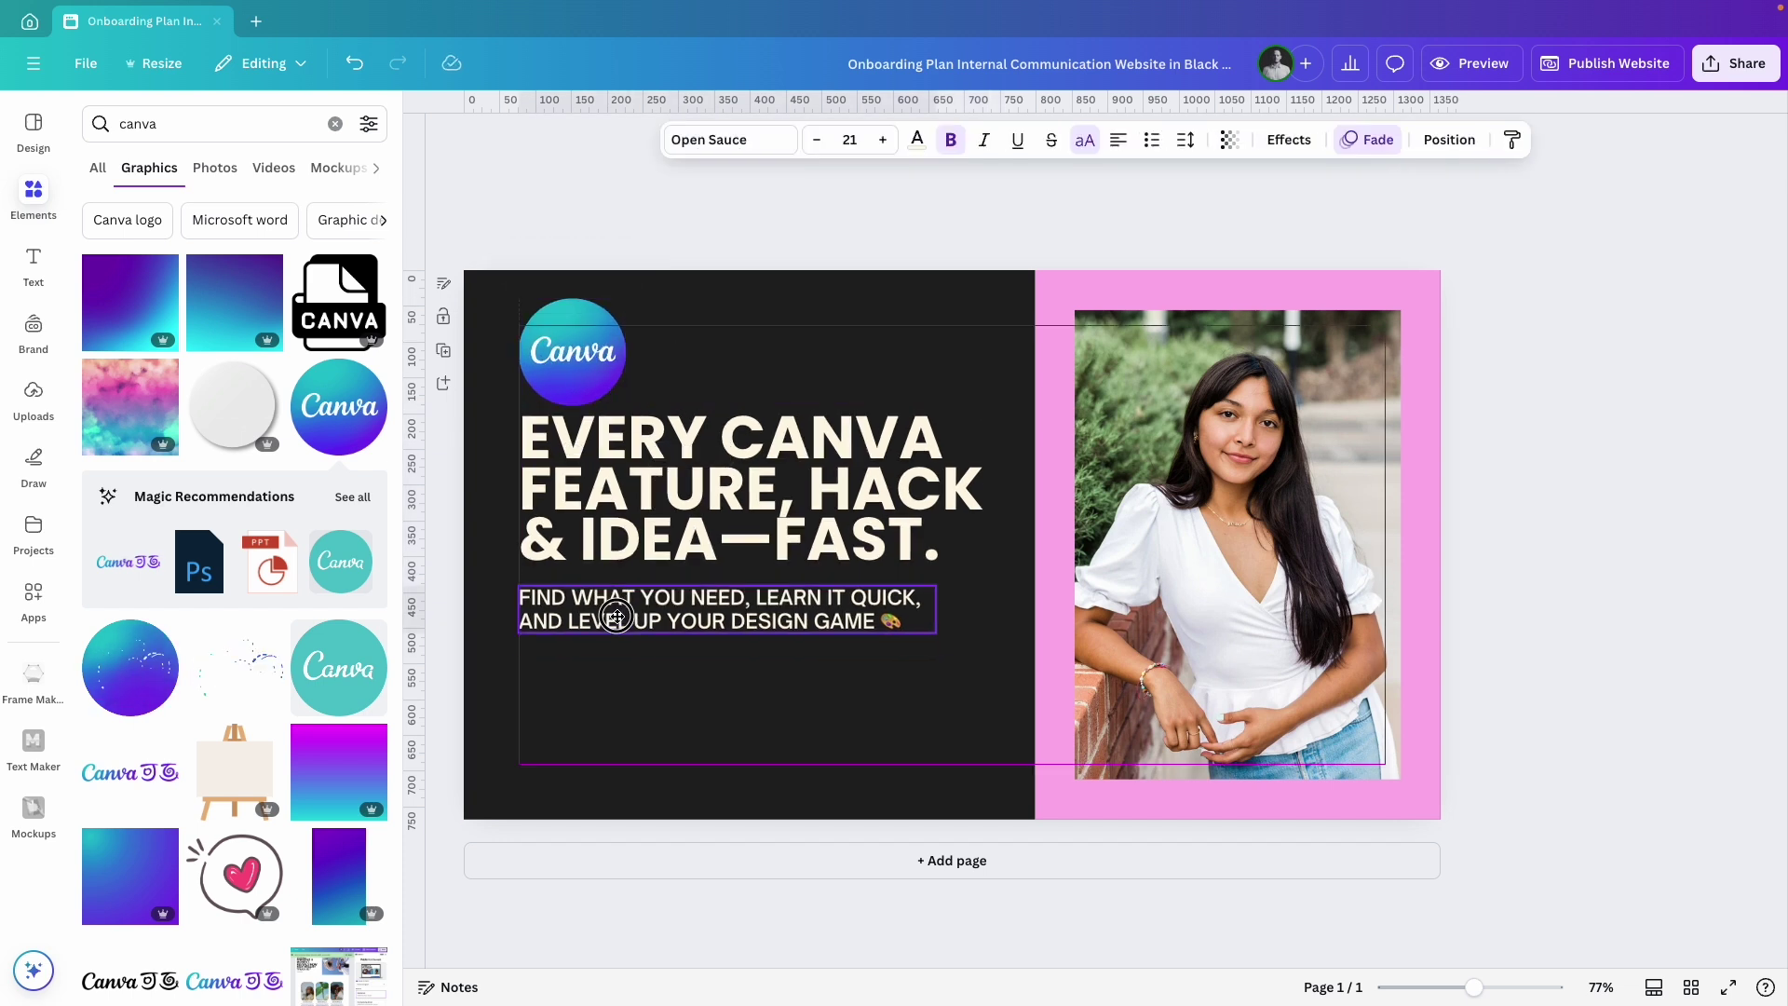
pyautogui.click(1602, 647)
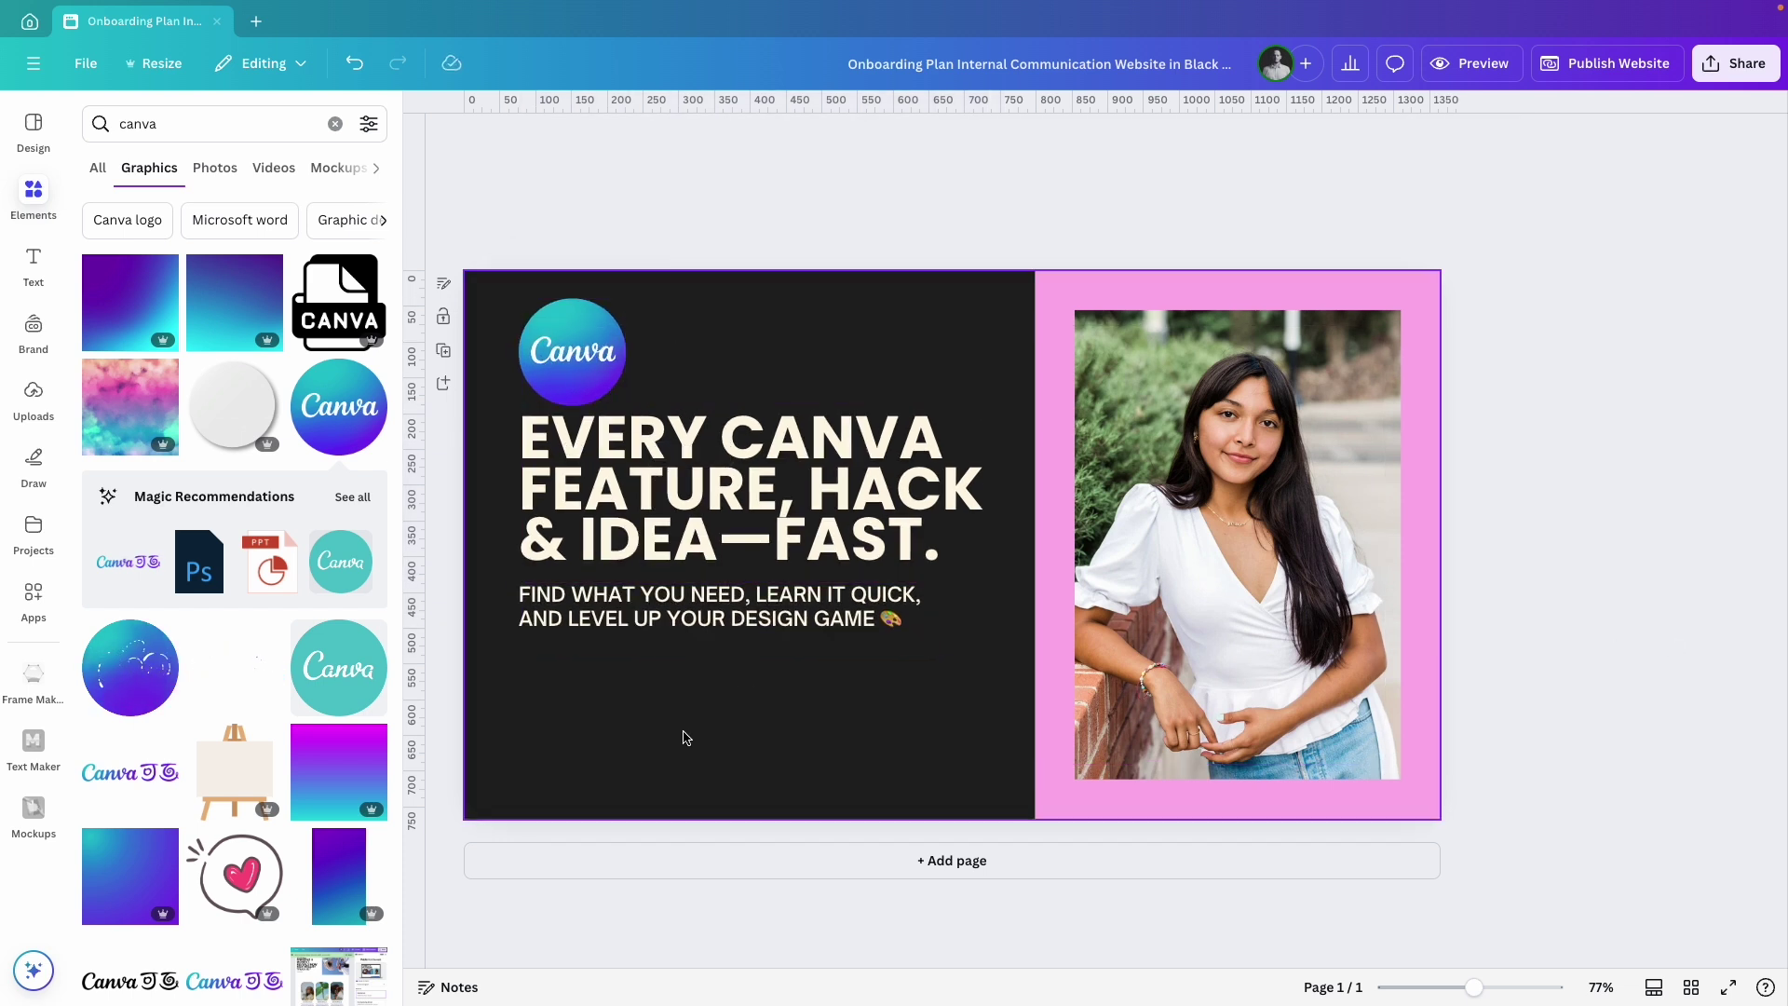
# Draw a rounded-corner rectangle below the subtitle for a button.
pyautogui.press('r')
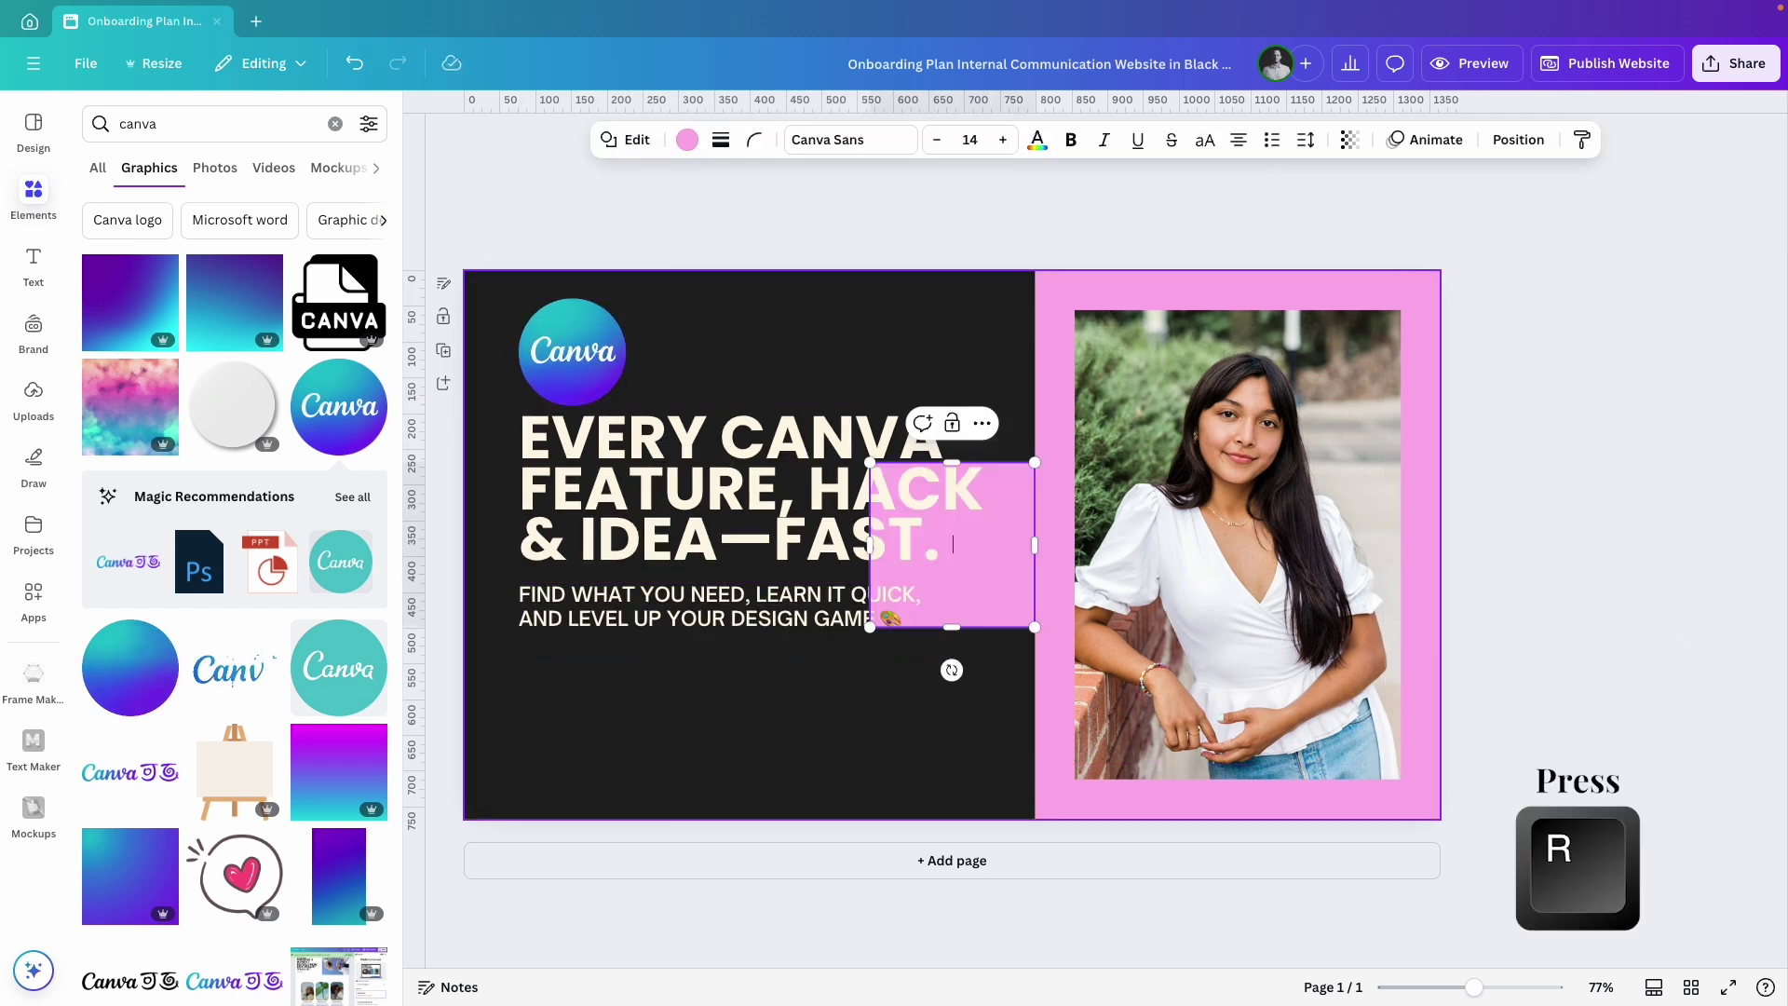
pyautogui.moveTo(968, 598); pyautogui.dragTo(565, 684)
pyautogui.click(755, 139)
pyautogui.click(679, 211)
pyautogui.click(523, 653)
# Label the button 'JOIN THE WAITLIST' in uppercase Poppins Bold.
pyautogui.doubleClick(592, 672)
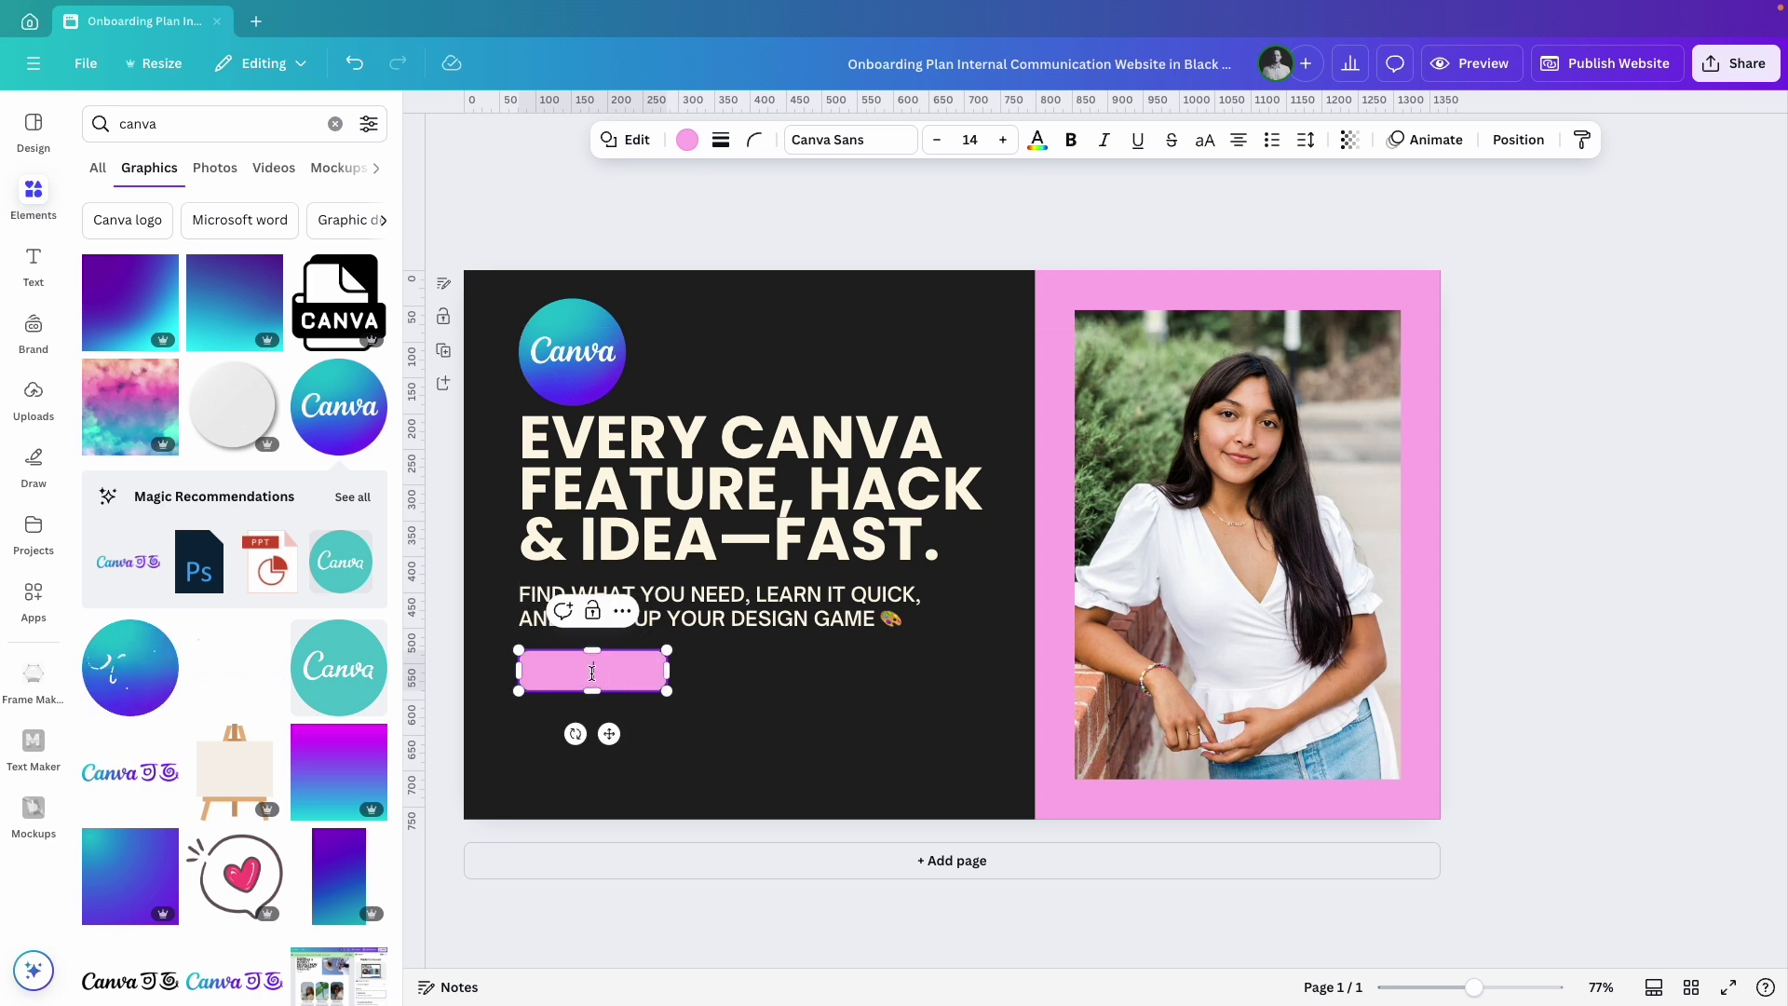
pyautogui.tripleClick(615, 672)
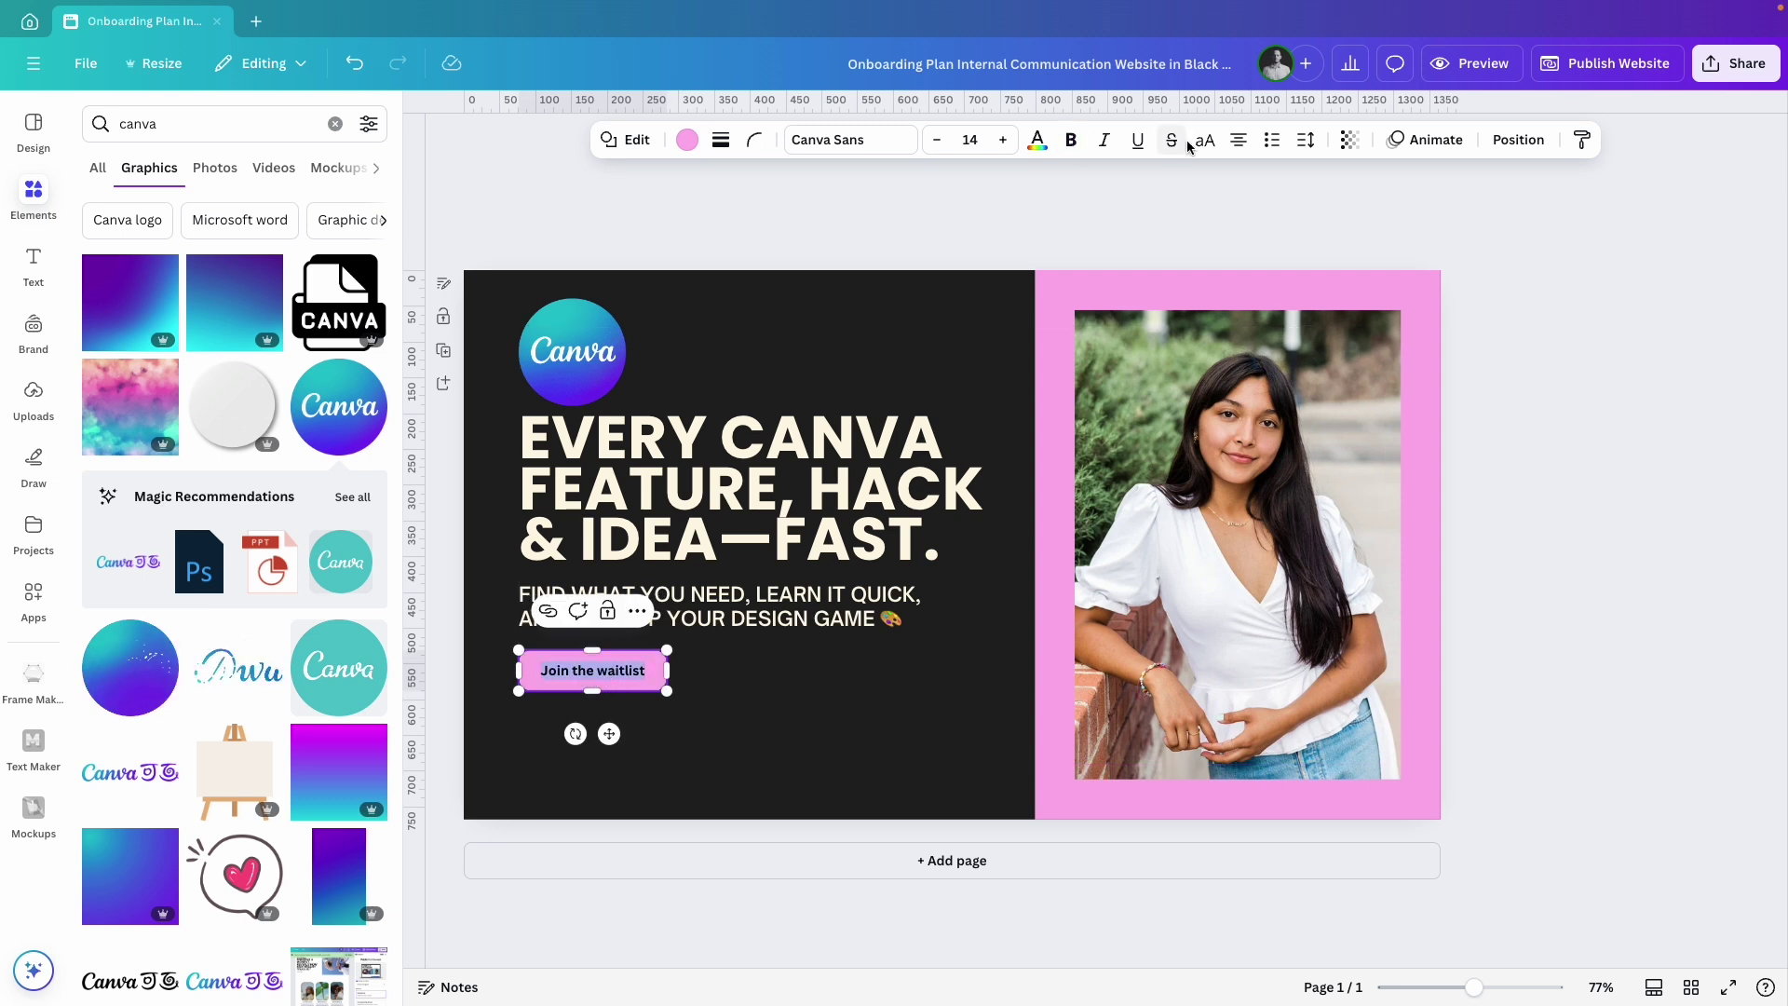
pyautogui.click(818, 140)
pyautogui.click(93, 413)
pyautogui.click(145, 674)
pyautogui.click(687, 758)
# Color the button cream.
pyautogui.click(639, 687)
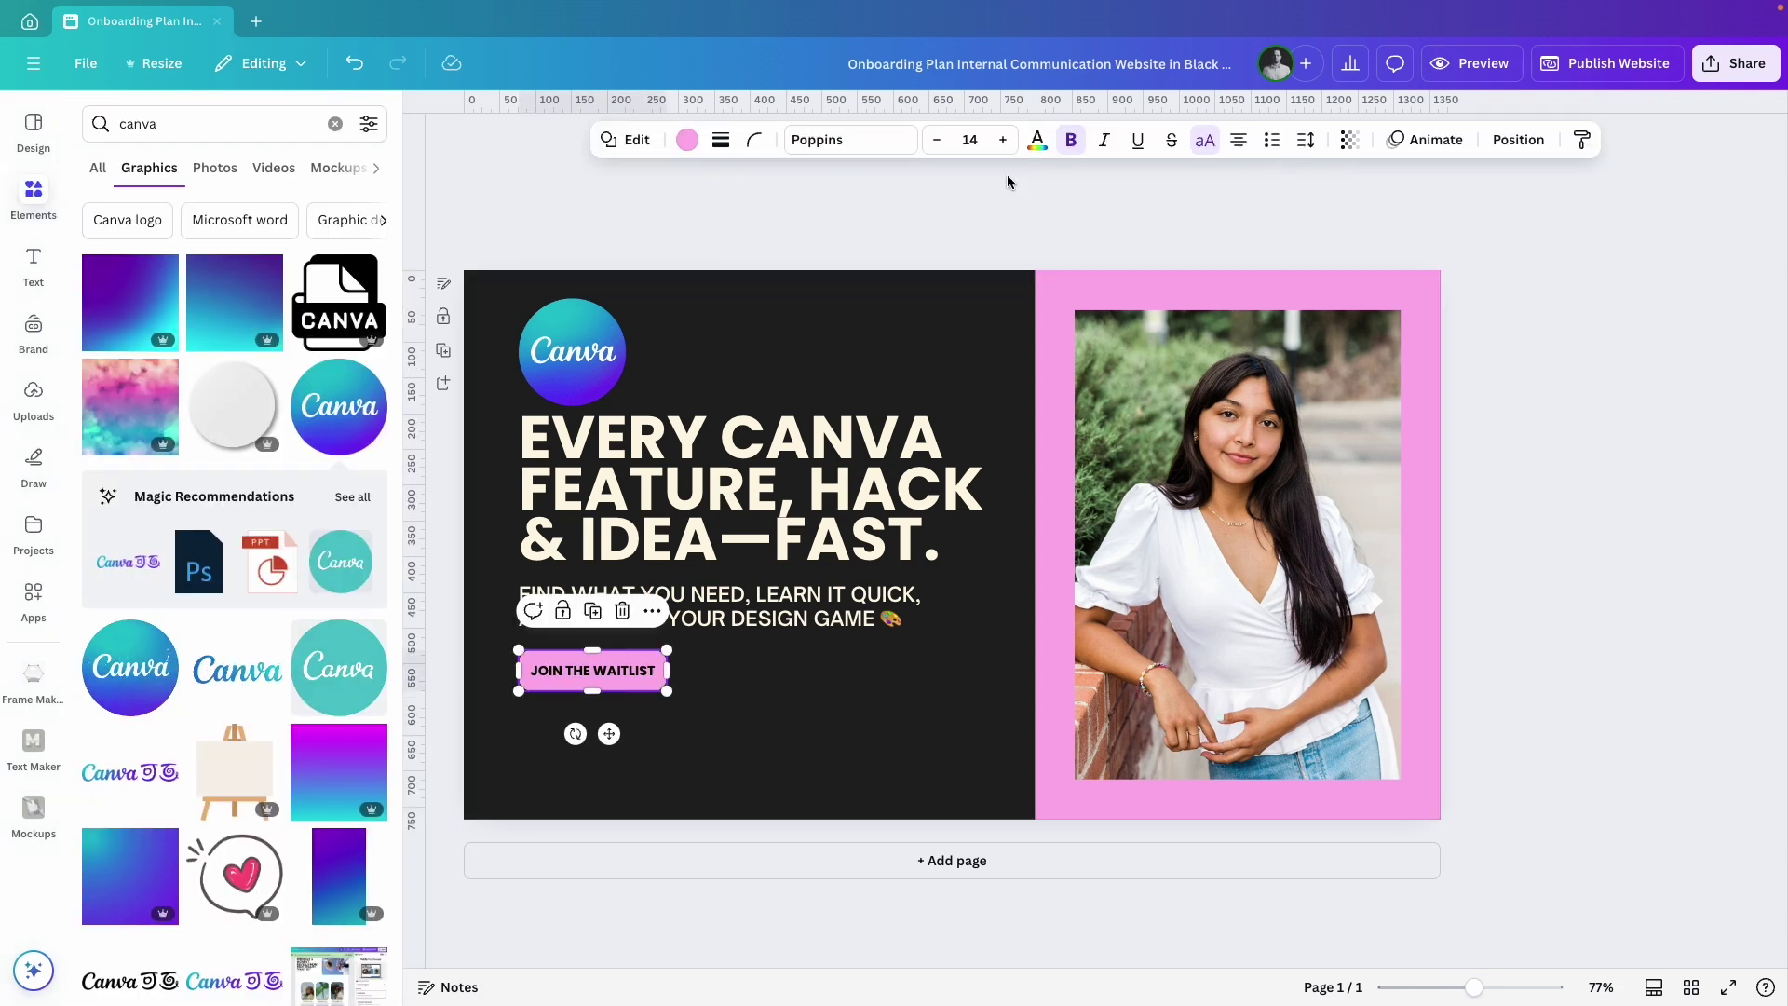
pyautogui.click(687, 140)
pyautogui.click(209, 315)
pyautogui.click(578, 735)
# Move the button down about 35 px and shift the headline and subtitle to even the spacing.
pyautogui.click(572, 679)
pyautogui.moveTo(572, 682); pyautogui.dragTo(574, 715)
pyautogui.click(579, 615)
pyautogui.moveTo(605, 493); pyautogui.dragTo(607, 512)
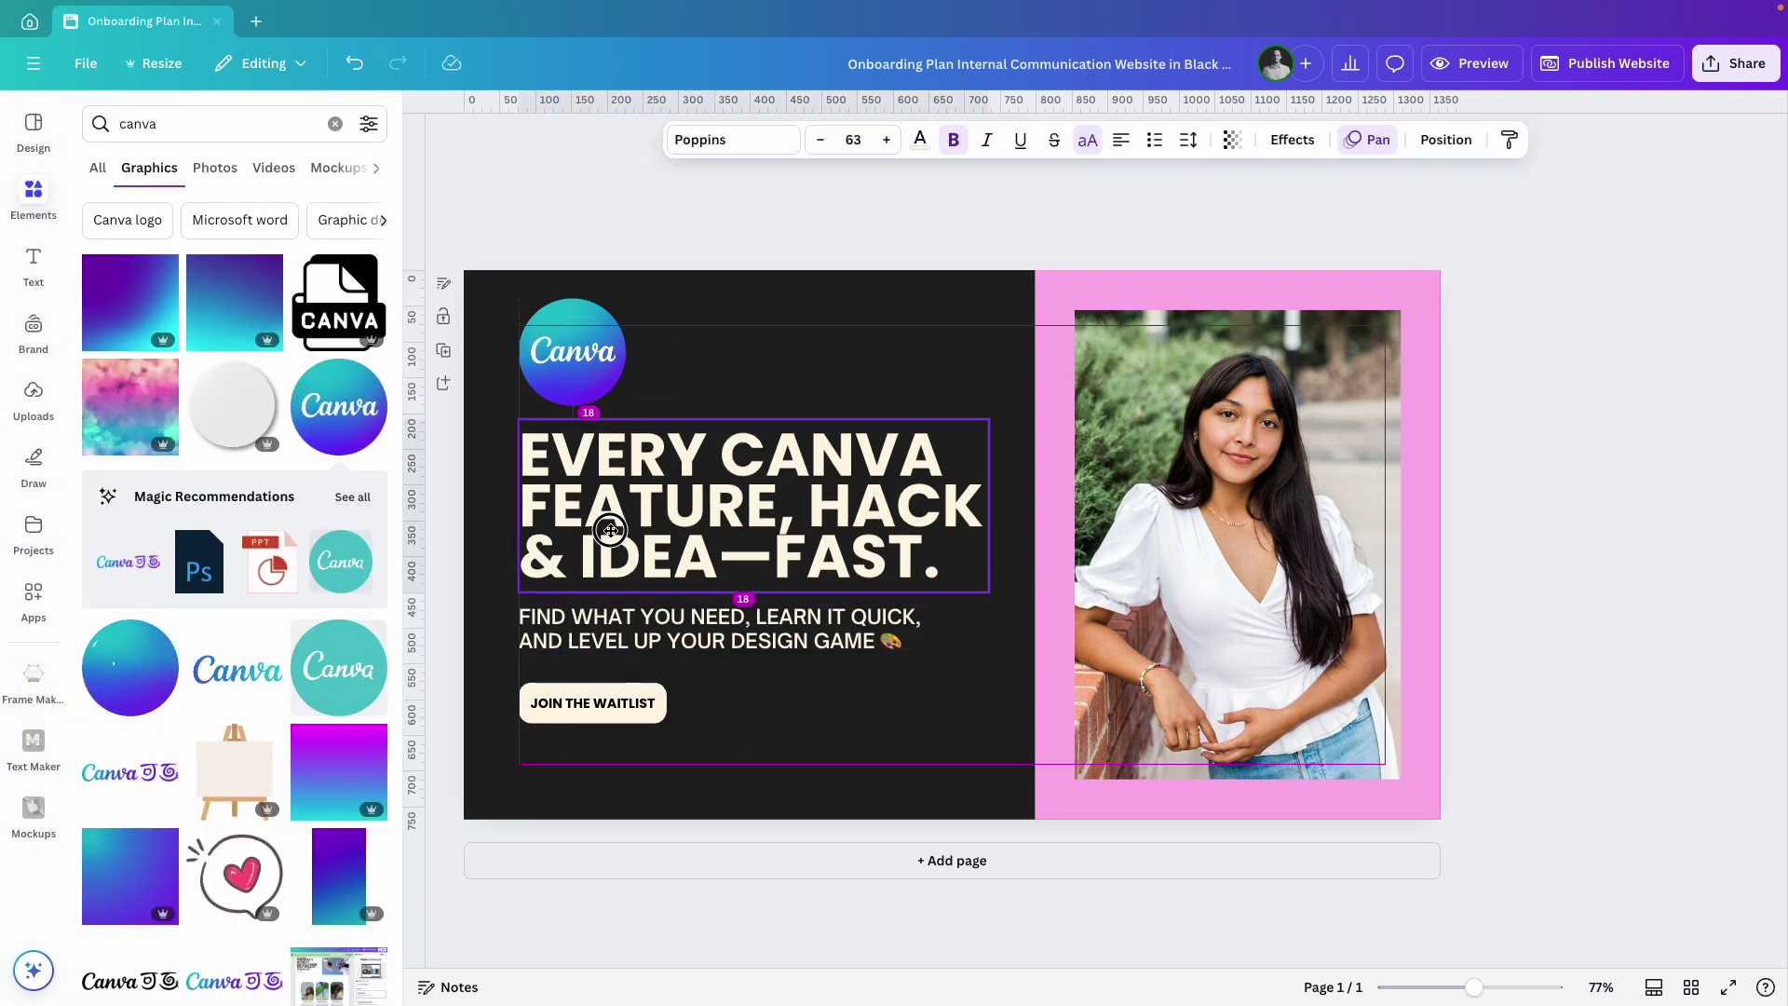
pyautogui.moveTo(578, 622); pyautogui.dragTo(576, 638)
# Delete the photo and the pink panel behind it.
pyautogui.click(1580, 565)
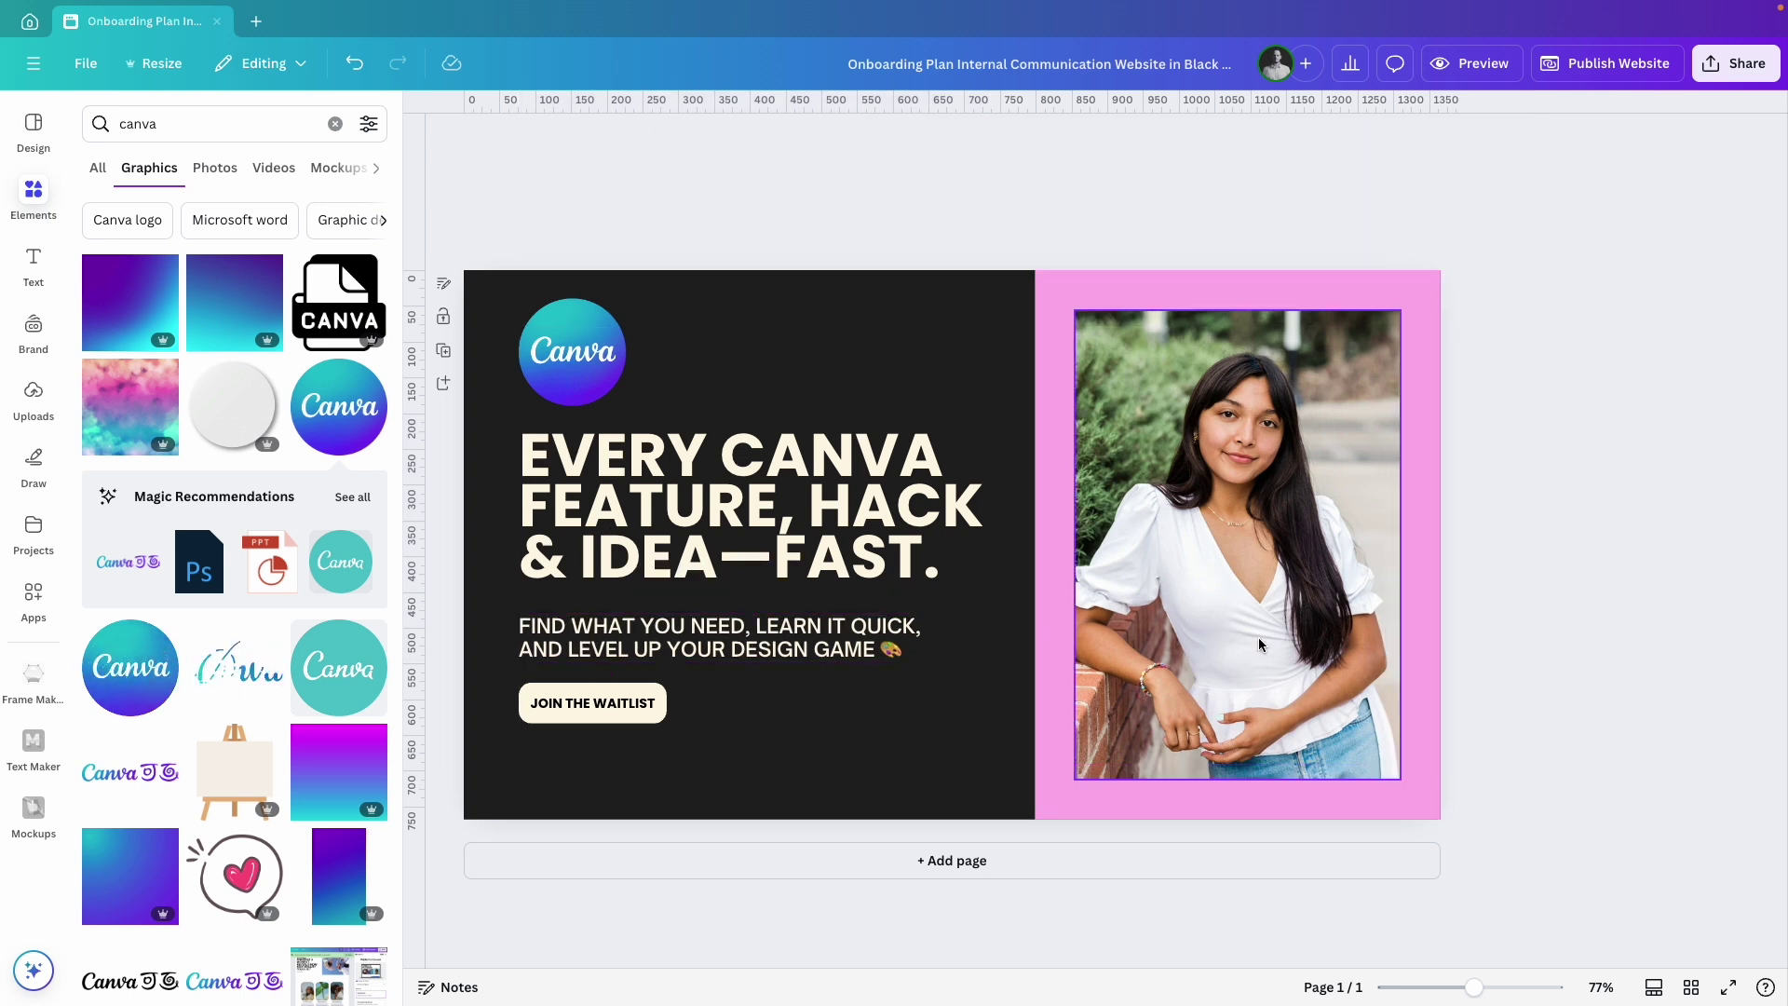
pyautogui.click(1255, 600)
pyautogui.press('Delete')
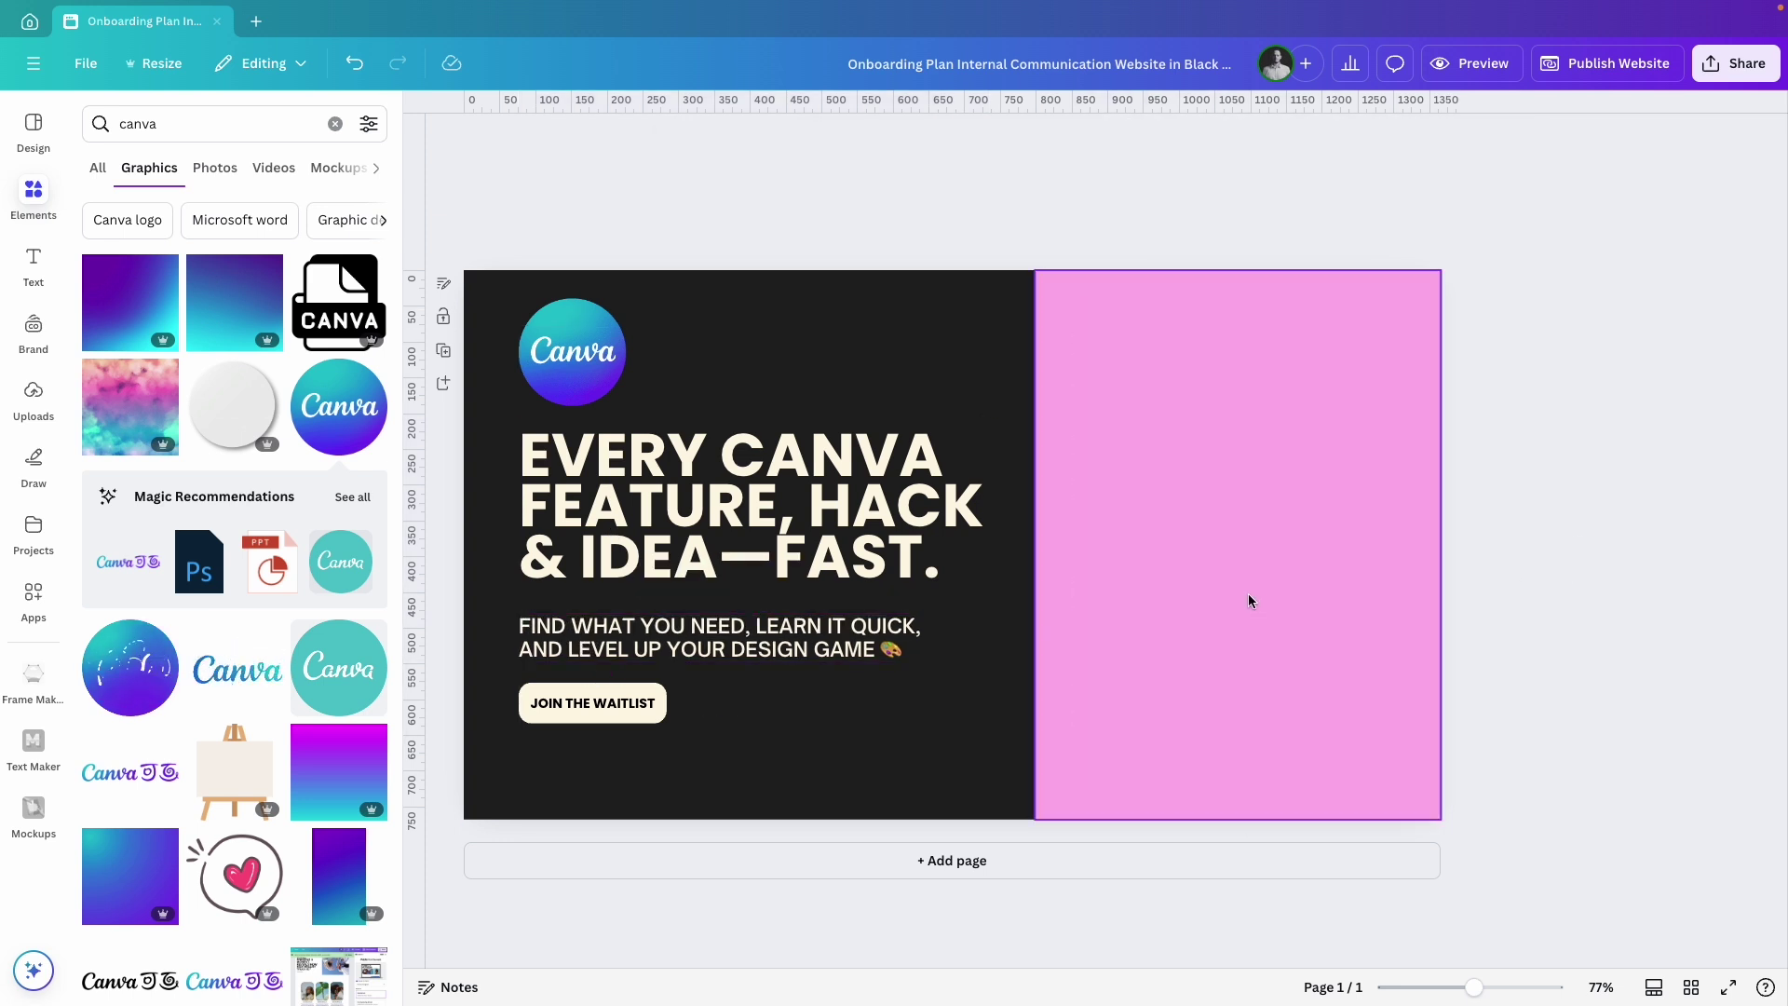
pyautogui.click(1249, 603)
pyautogui.press('Delete')
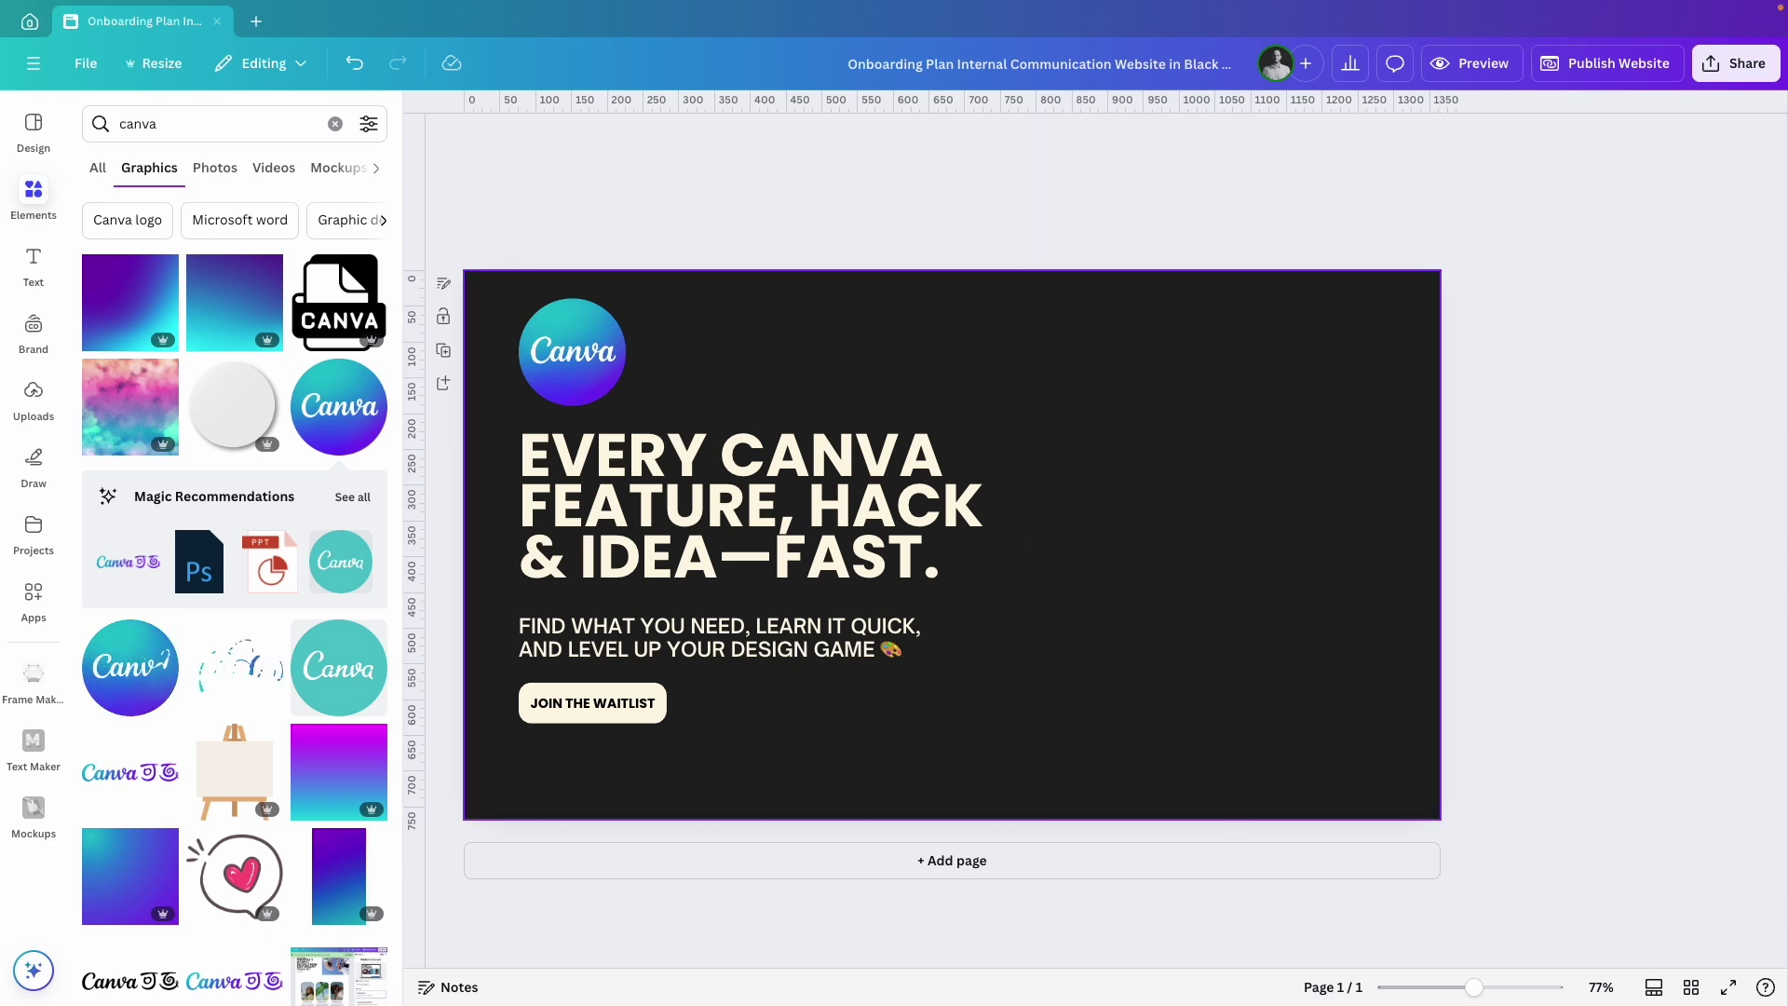
# Add a laptop mockup from the Mockups app and size it on the right side.
pyautogui.click(35, 591)
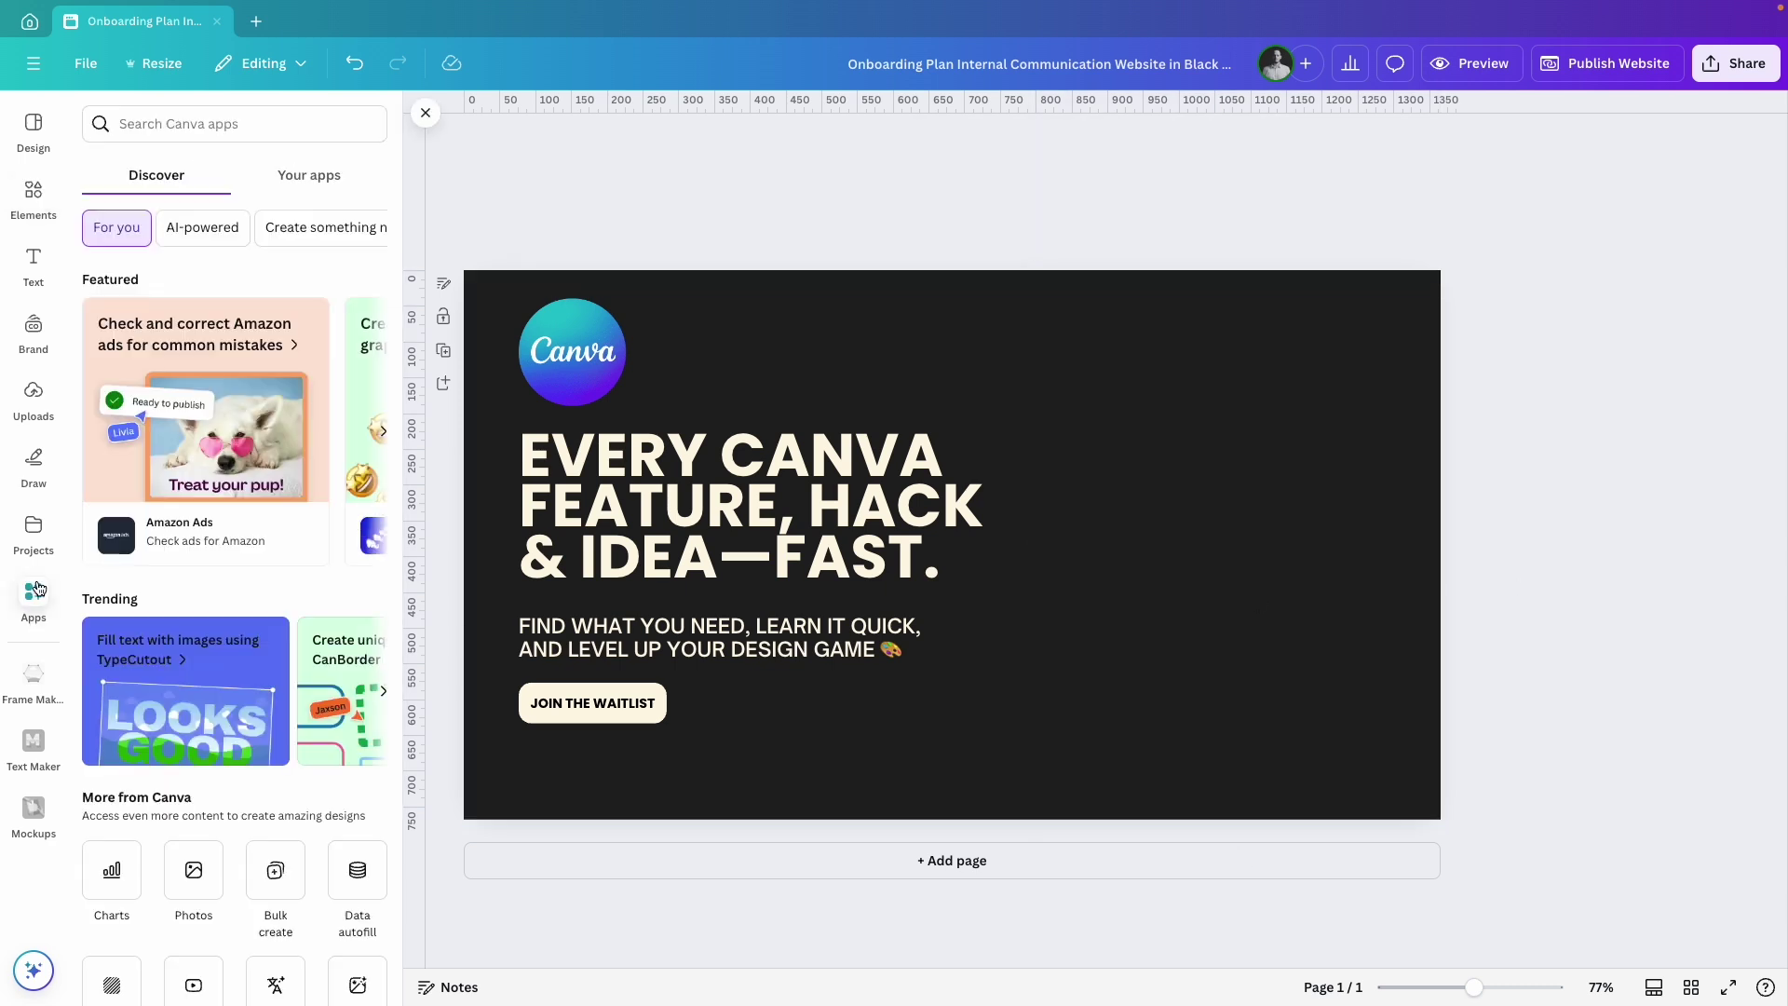
pyautogui.click(162, 123)
pyautogui.write('mock')
pyautogui.click(138, 305)
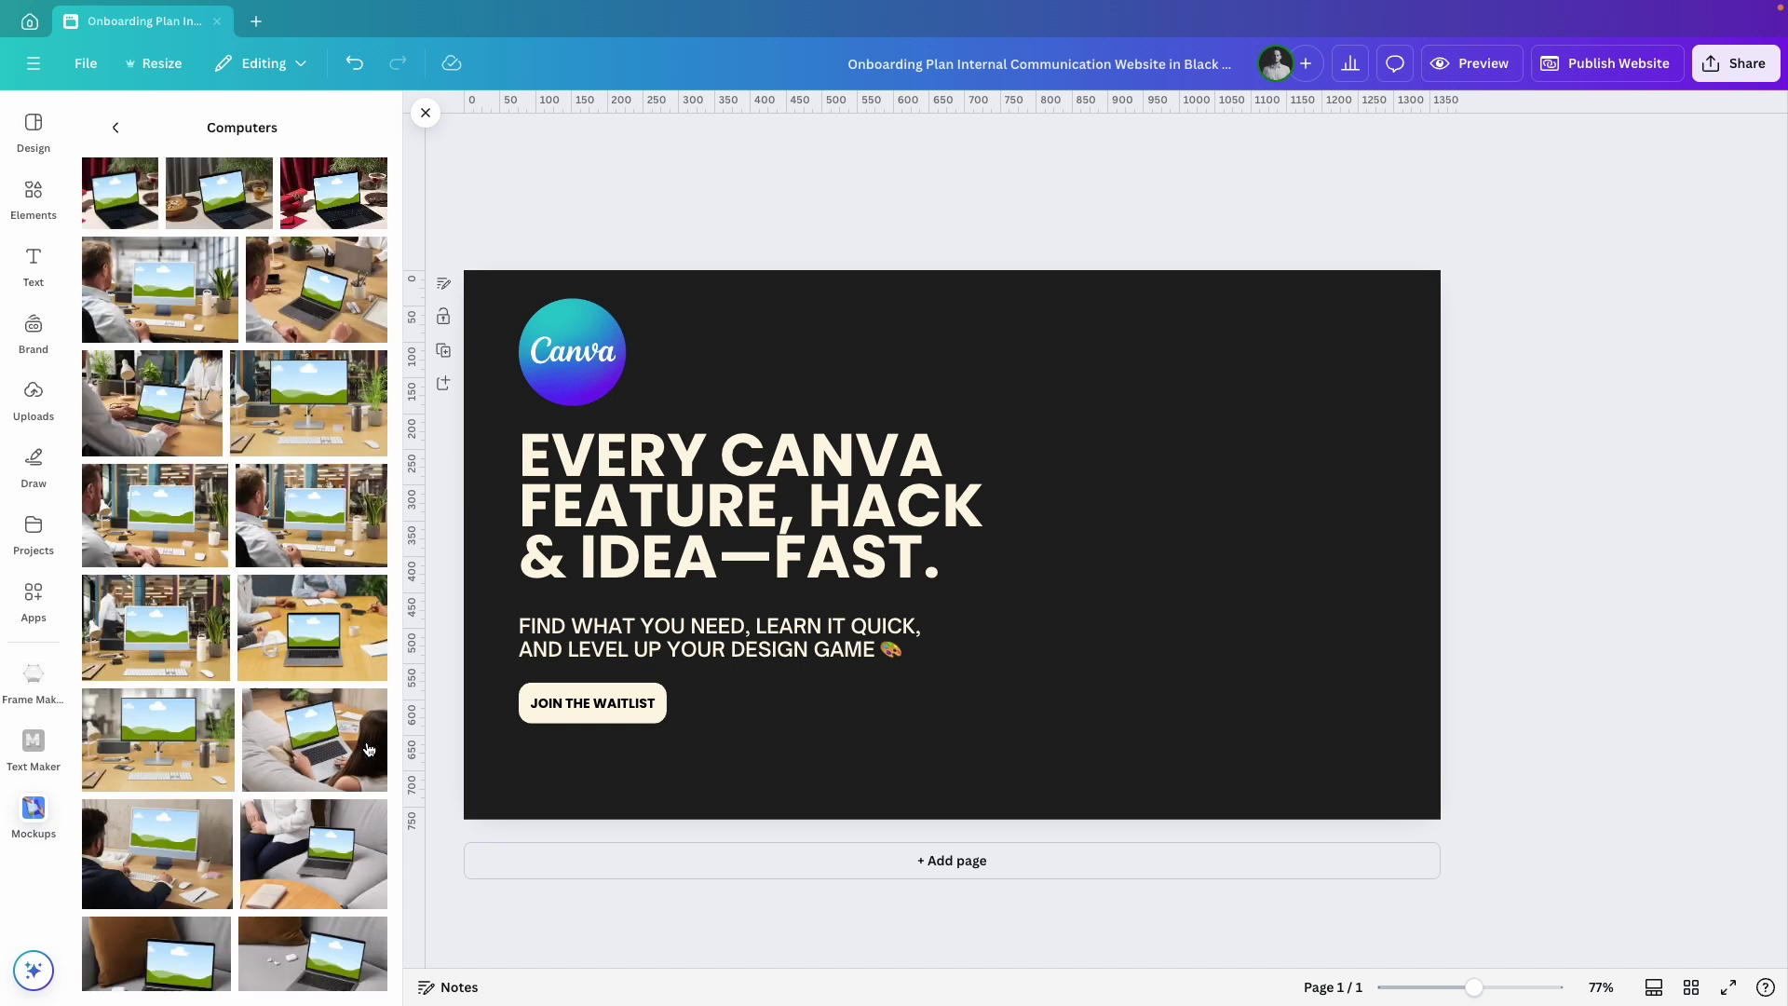
pyautogui.scroll(-6, 298, 690)
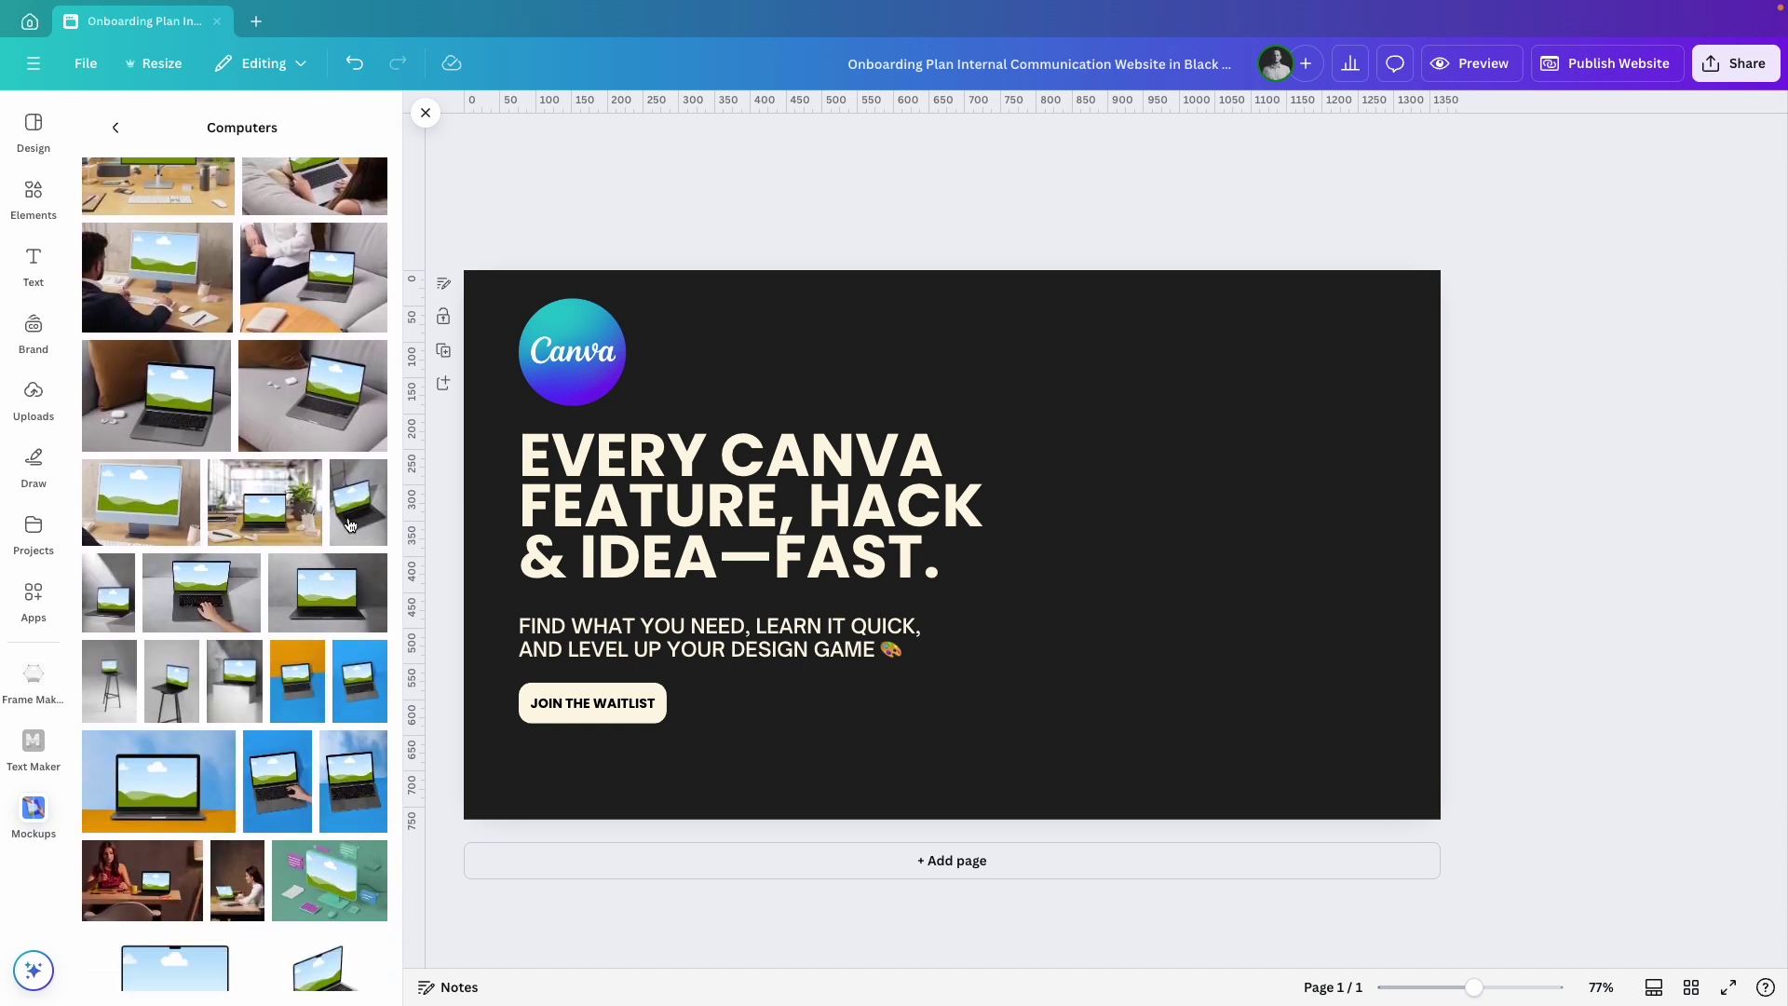
pyautogui.click(350, 524)
pyautogui.moveTo(954, 511); pyautogui.dragTo(1362, 379)
pyautogui.moveTo(1290, 491); pyautogui.dragTo(1006, 908)
pyautogui.moveTo(1154, 680); pyautogui.dragTo(1152, 648)
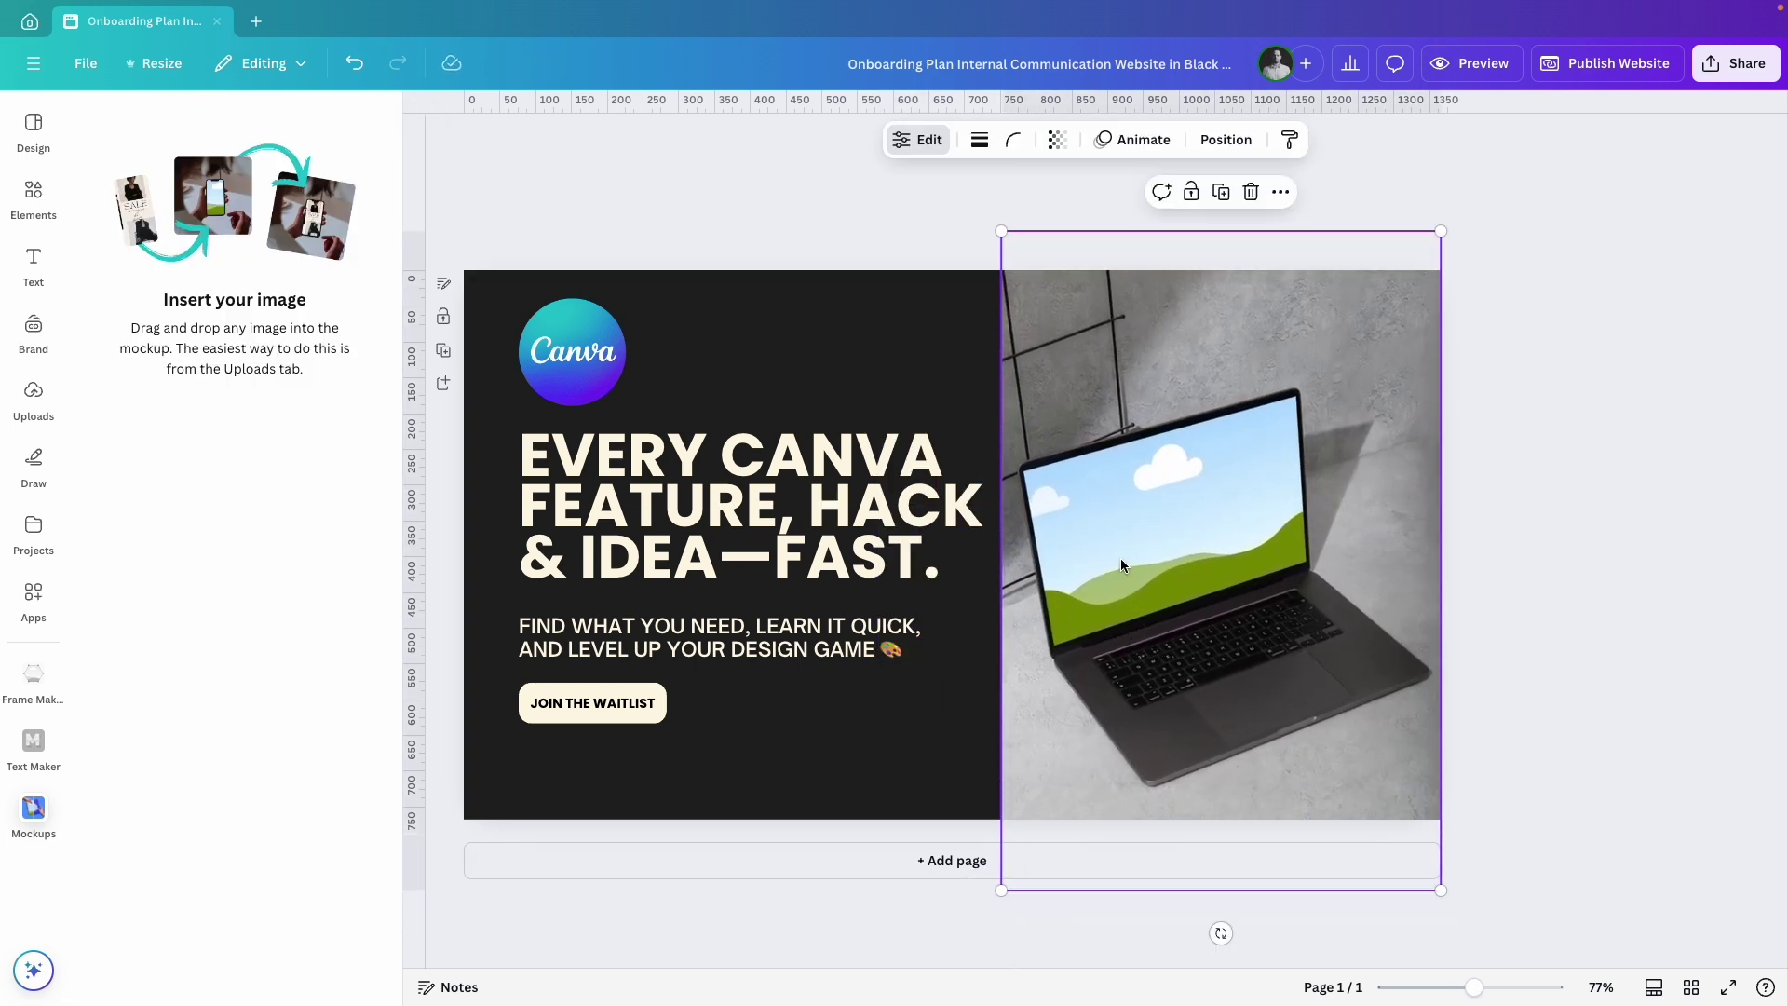
# Drop the uploaded Canva library screenshot onto the laptop screen and adjust its crop.
pyautogui.click(34, 396)
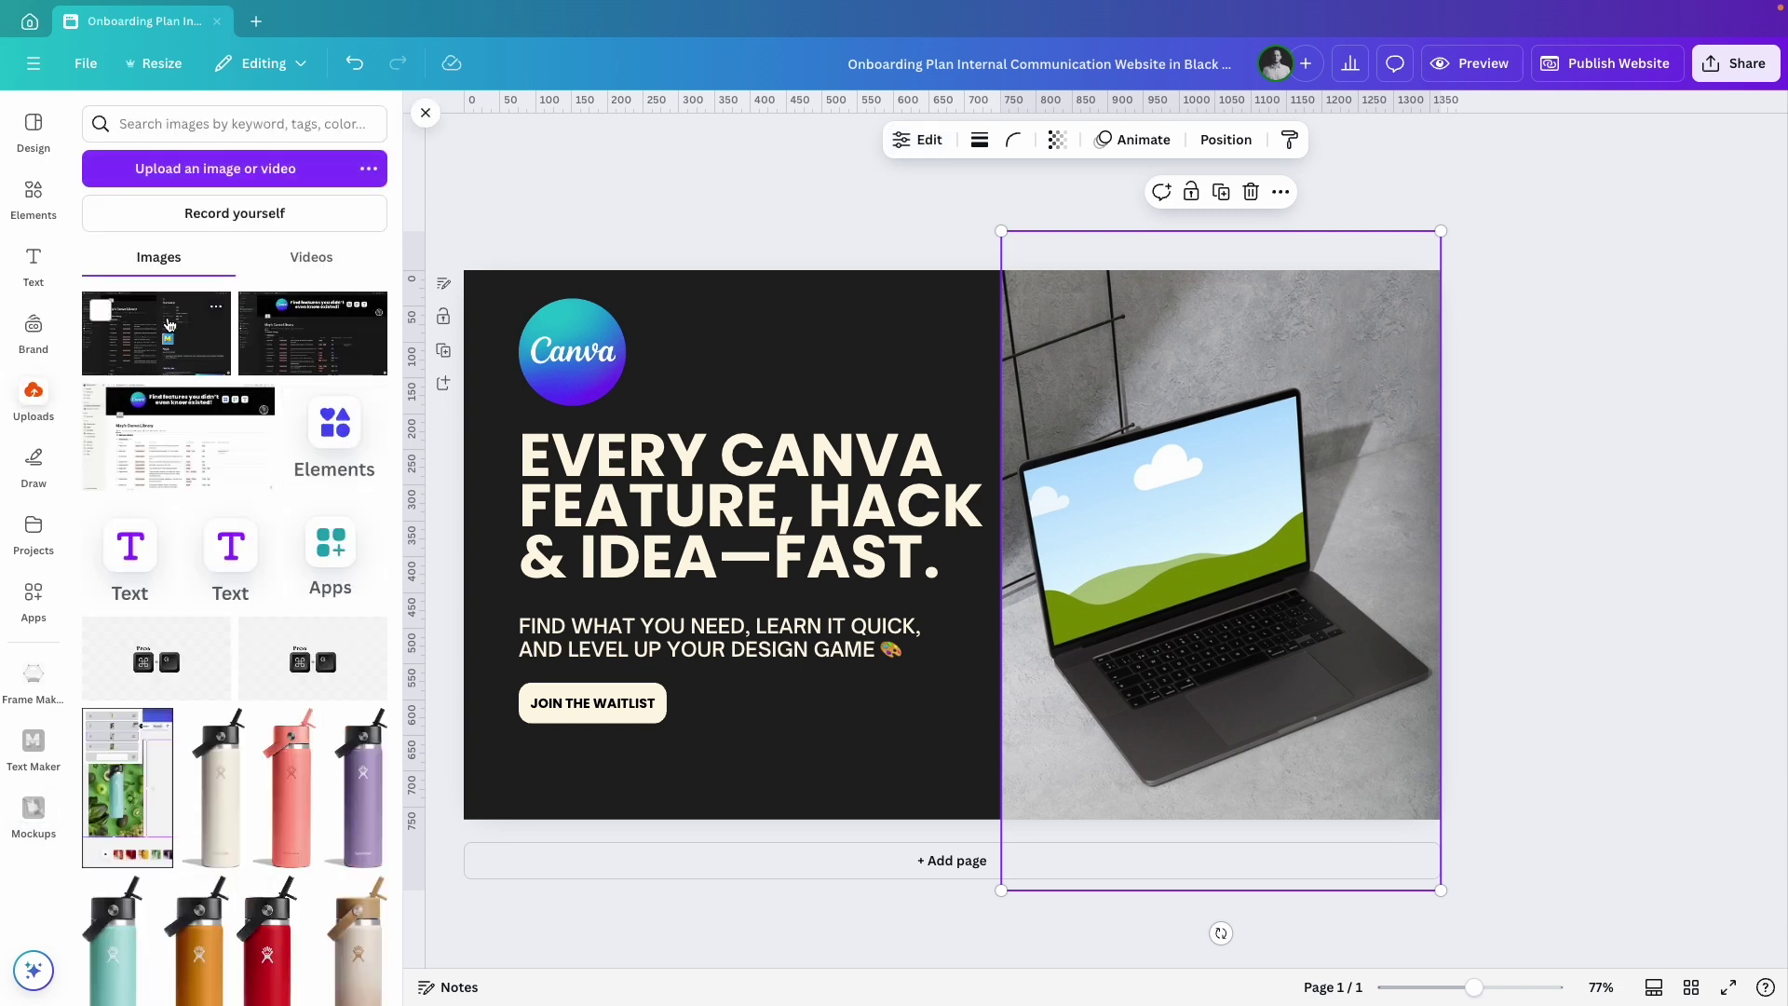
pyautogui.click(156, 332)
pyautogui.moveTo(1074, 522); pyautogui.dragTo(1149, 550)
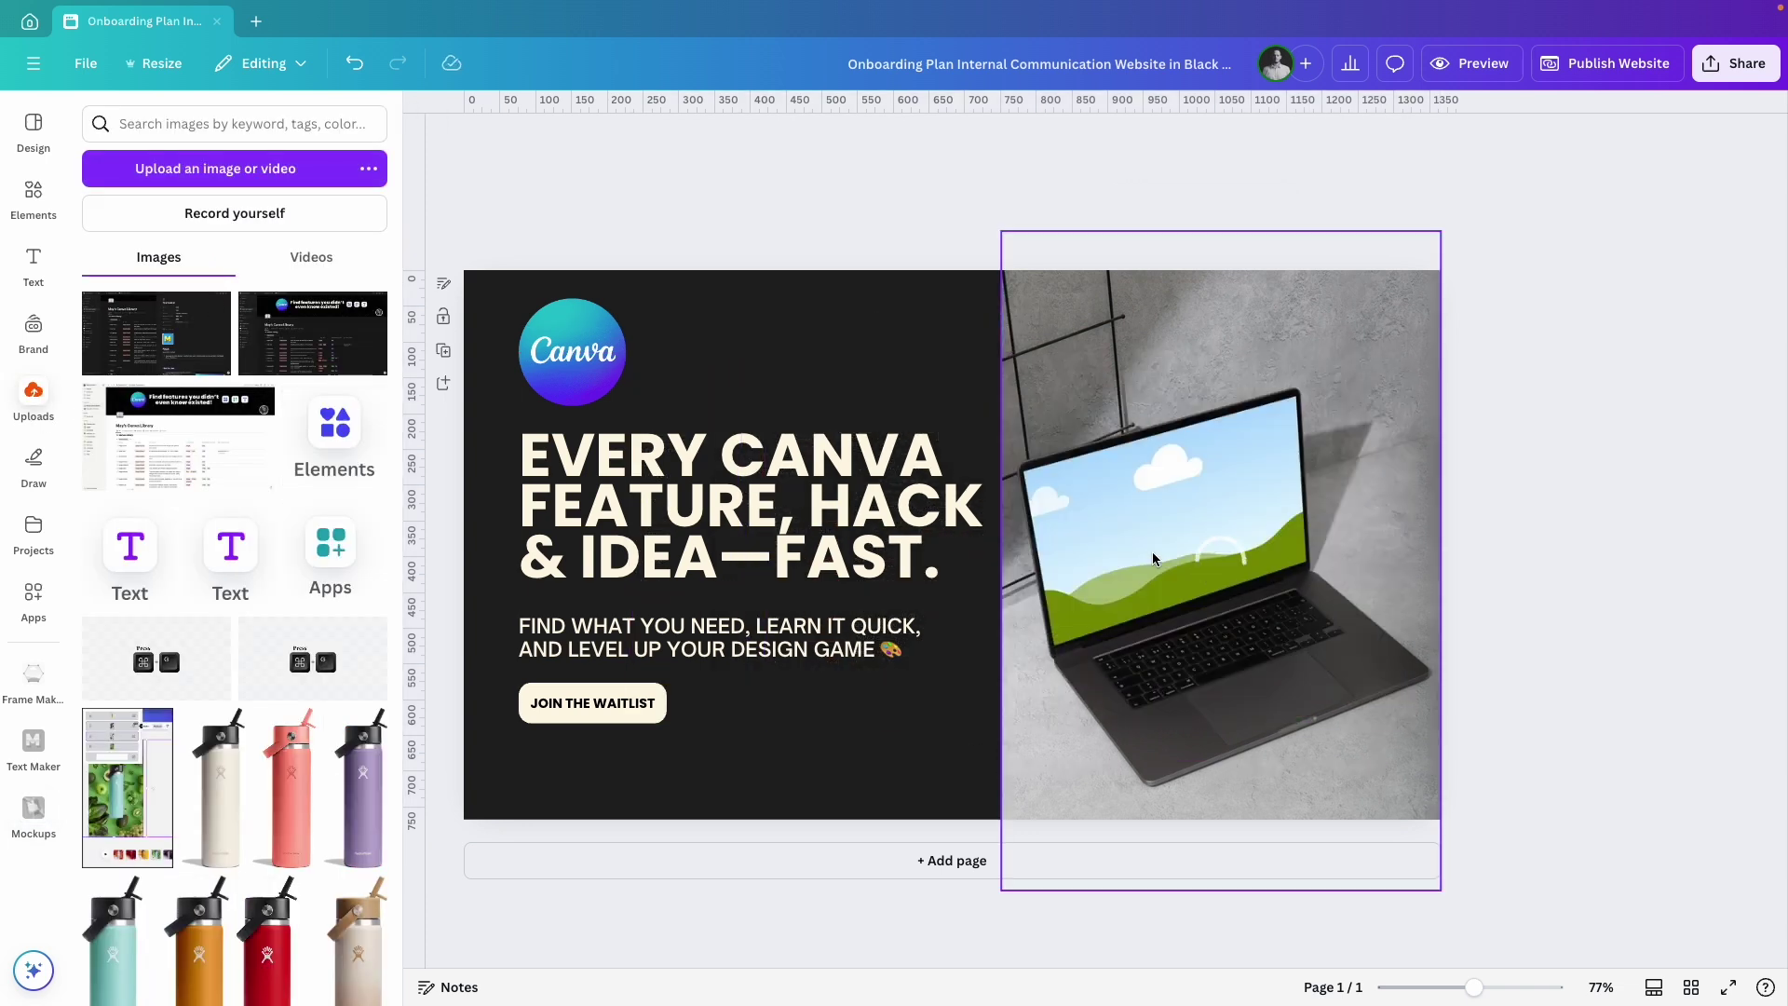
pyautogui.click(1164, 343)
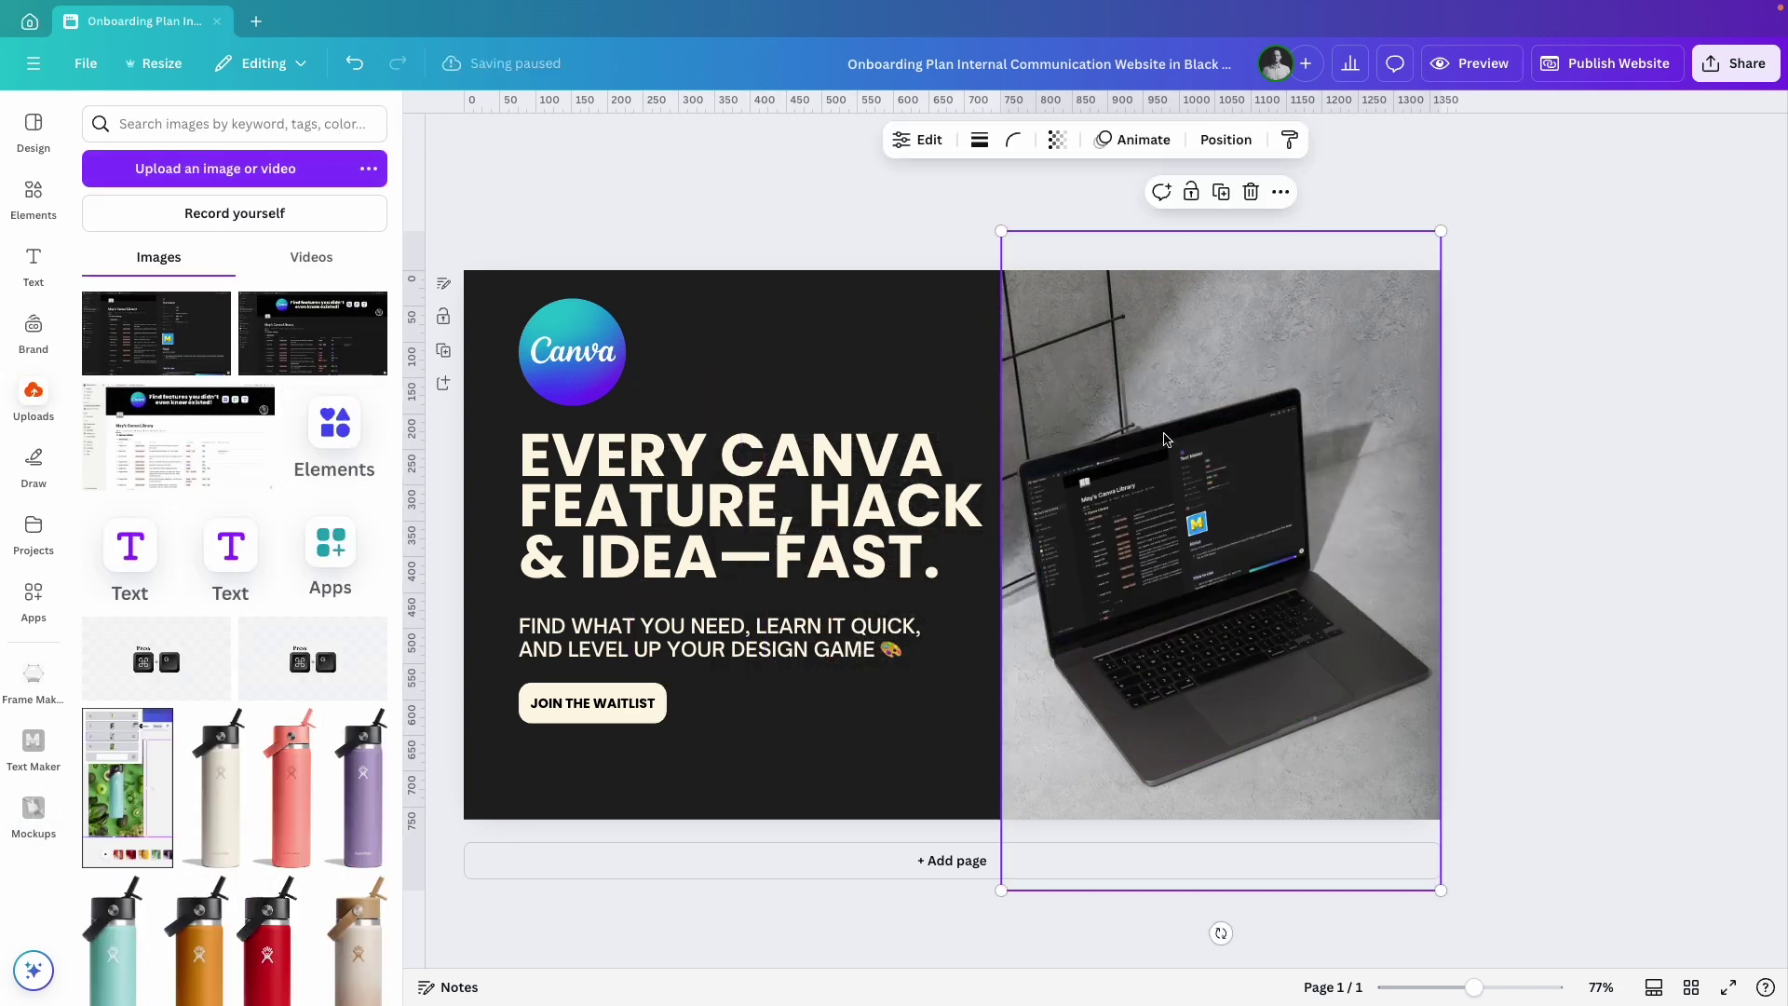
pyautogui.doubleClick(1155, 485)
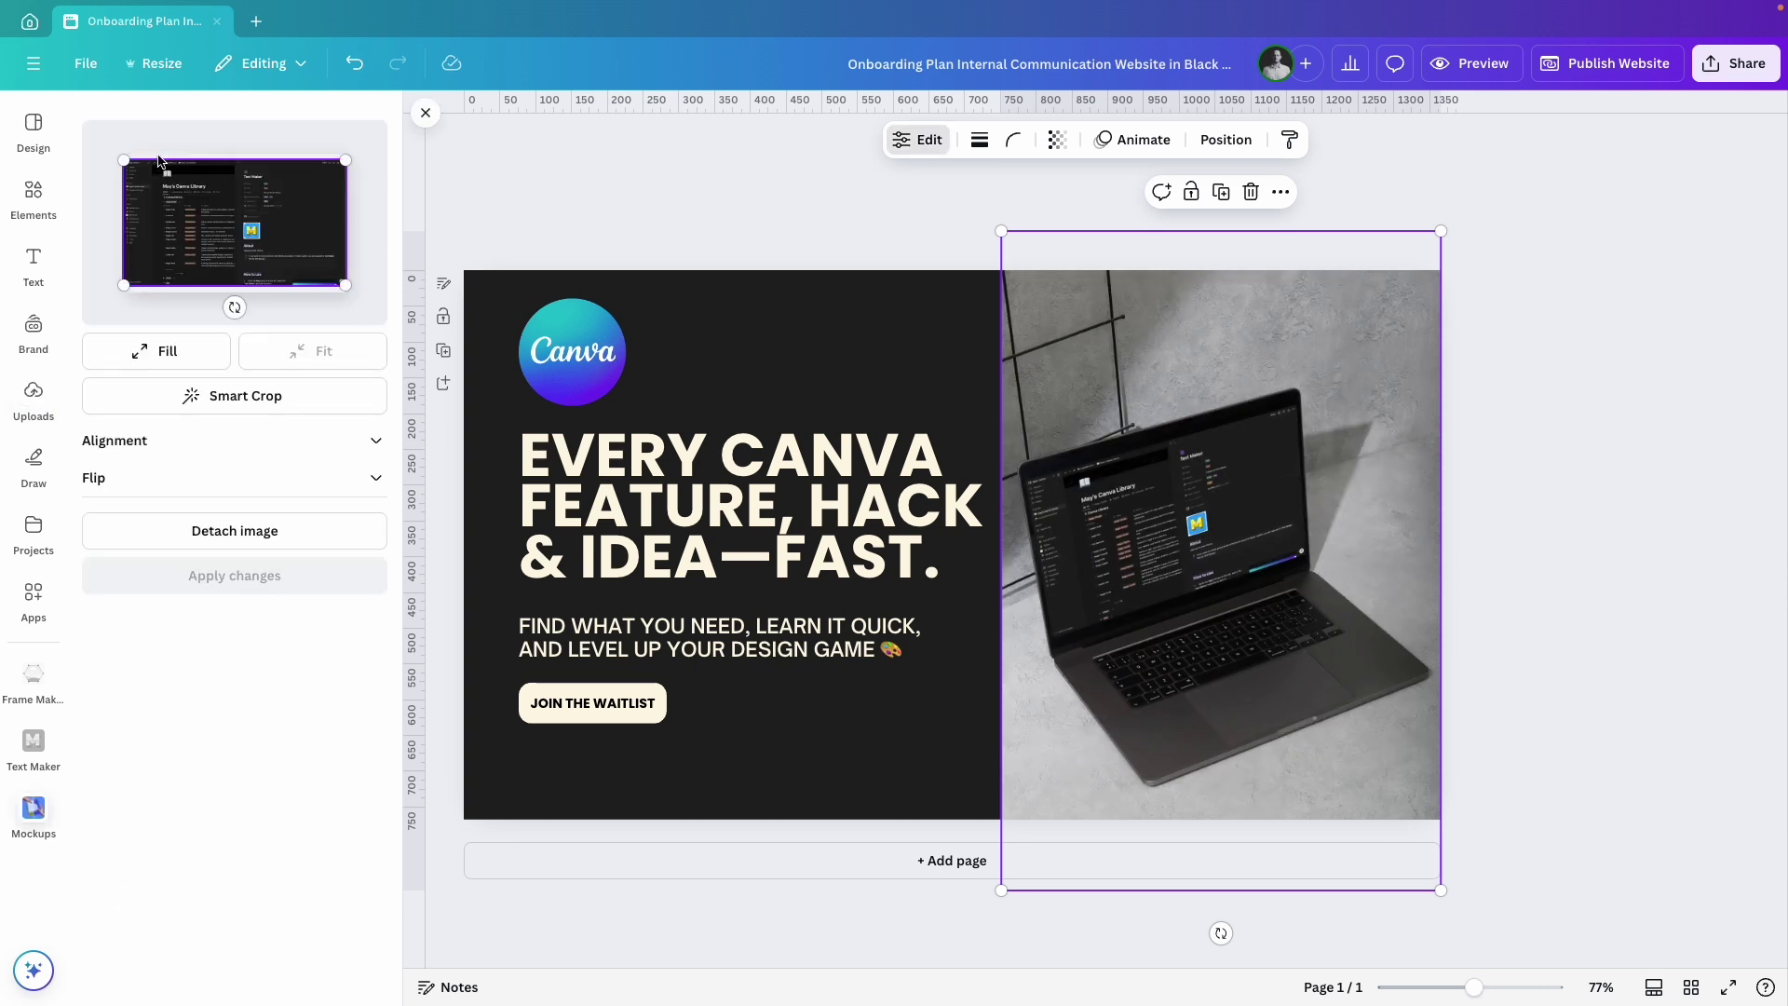
pyautogui.moveTo(122, 282); pyautogui.dragTo(84, 308)
pyautogui.moveTo(188, 241); pyautogui.dragTo(197, 227)
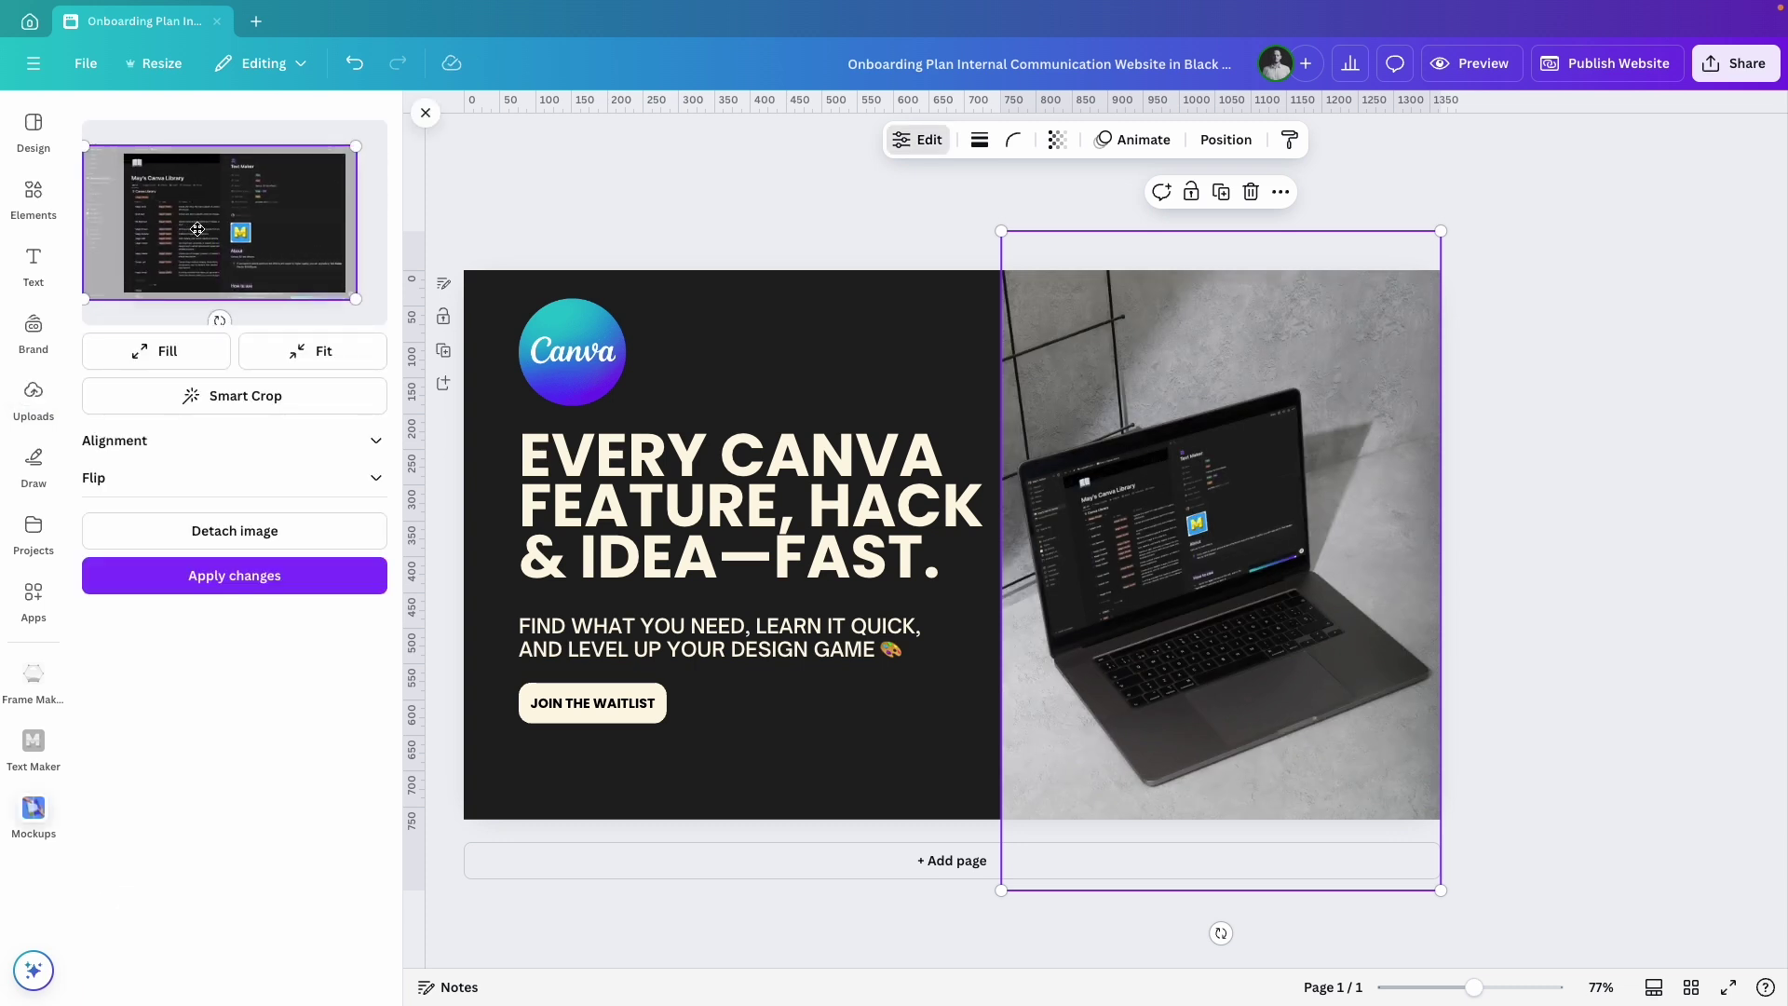
pyautogui.click(200, 577)
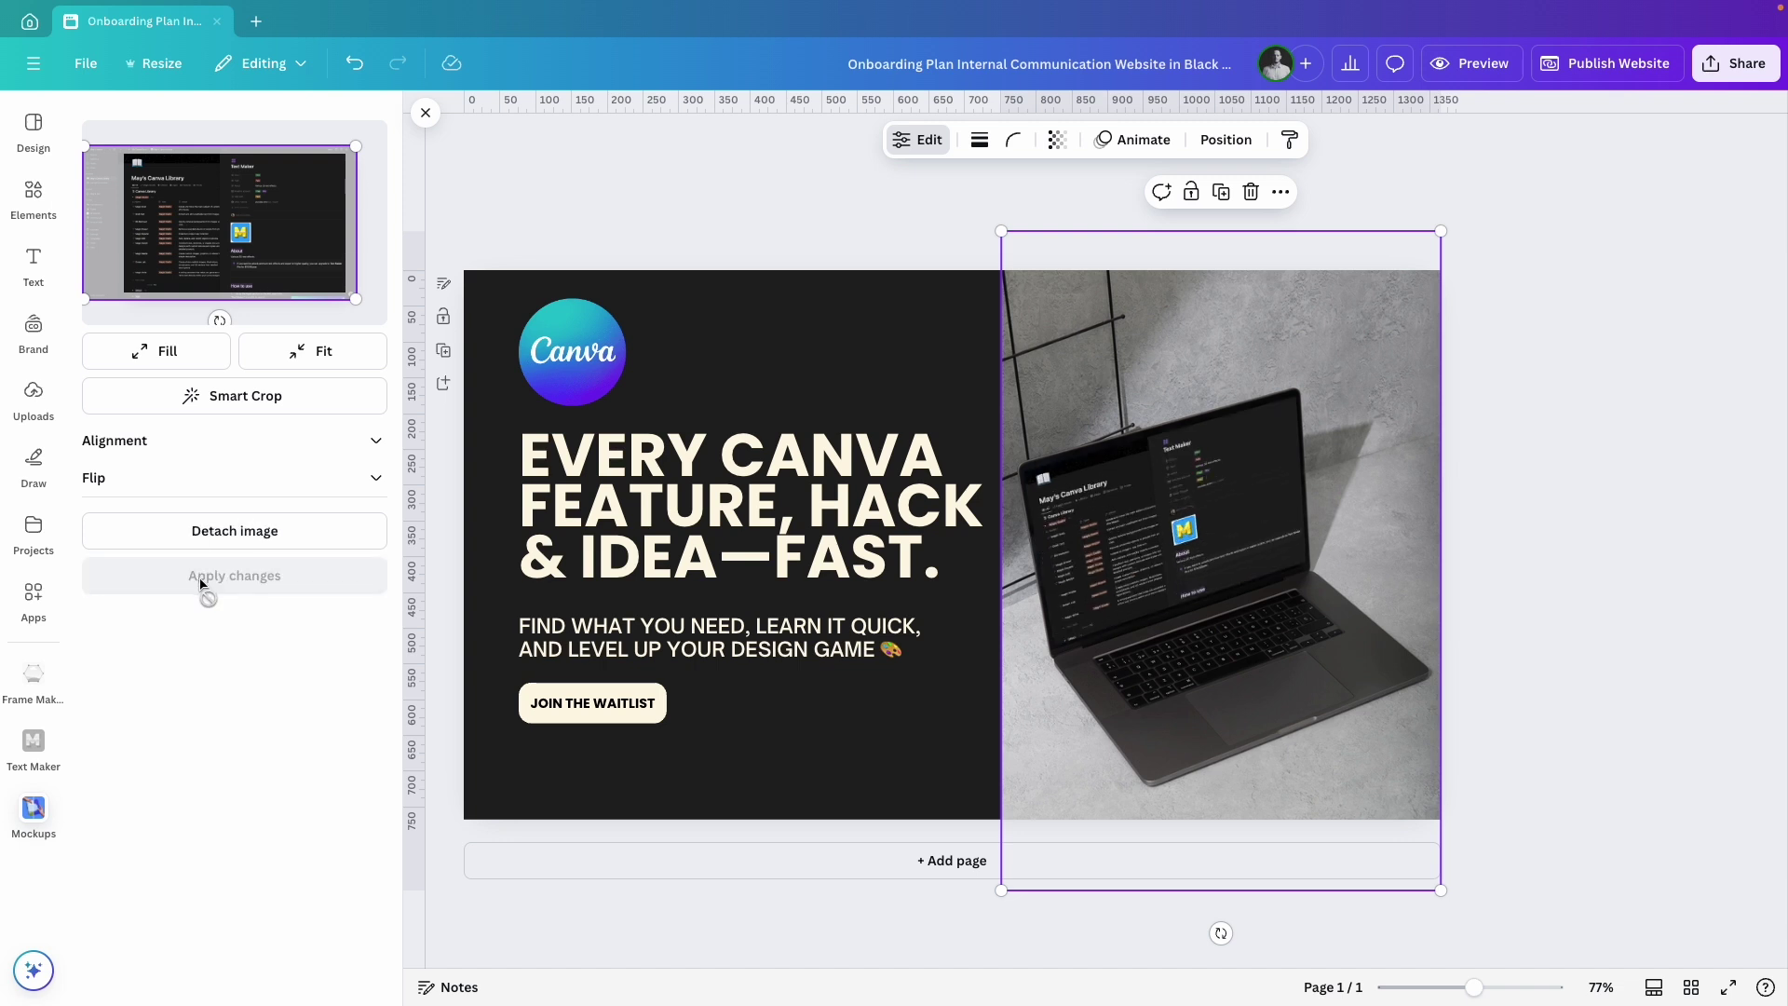
# Preview the website in desktop and mobile layouts, then return to the editor.
pyautogui.click(1551, 519)
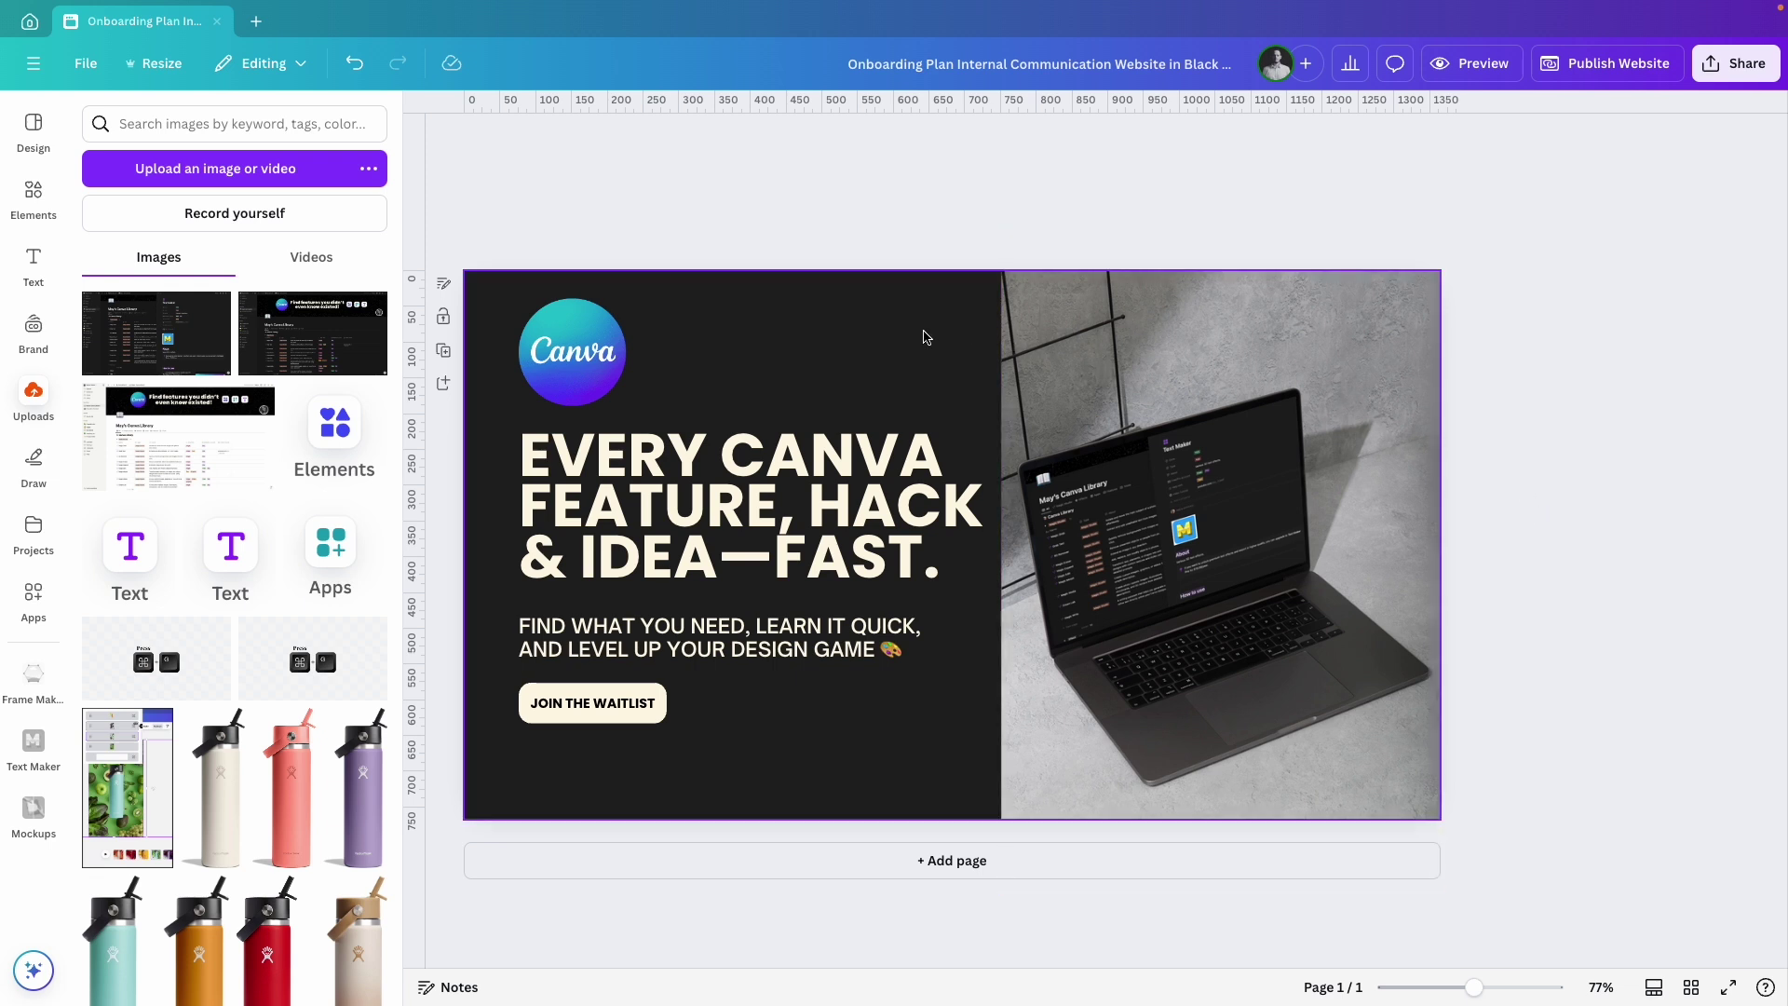
pyautogui.click(1476, 63)
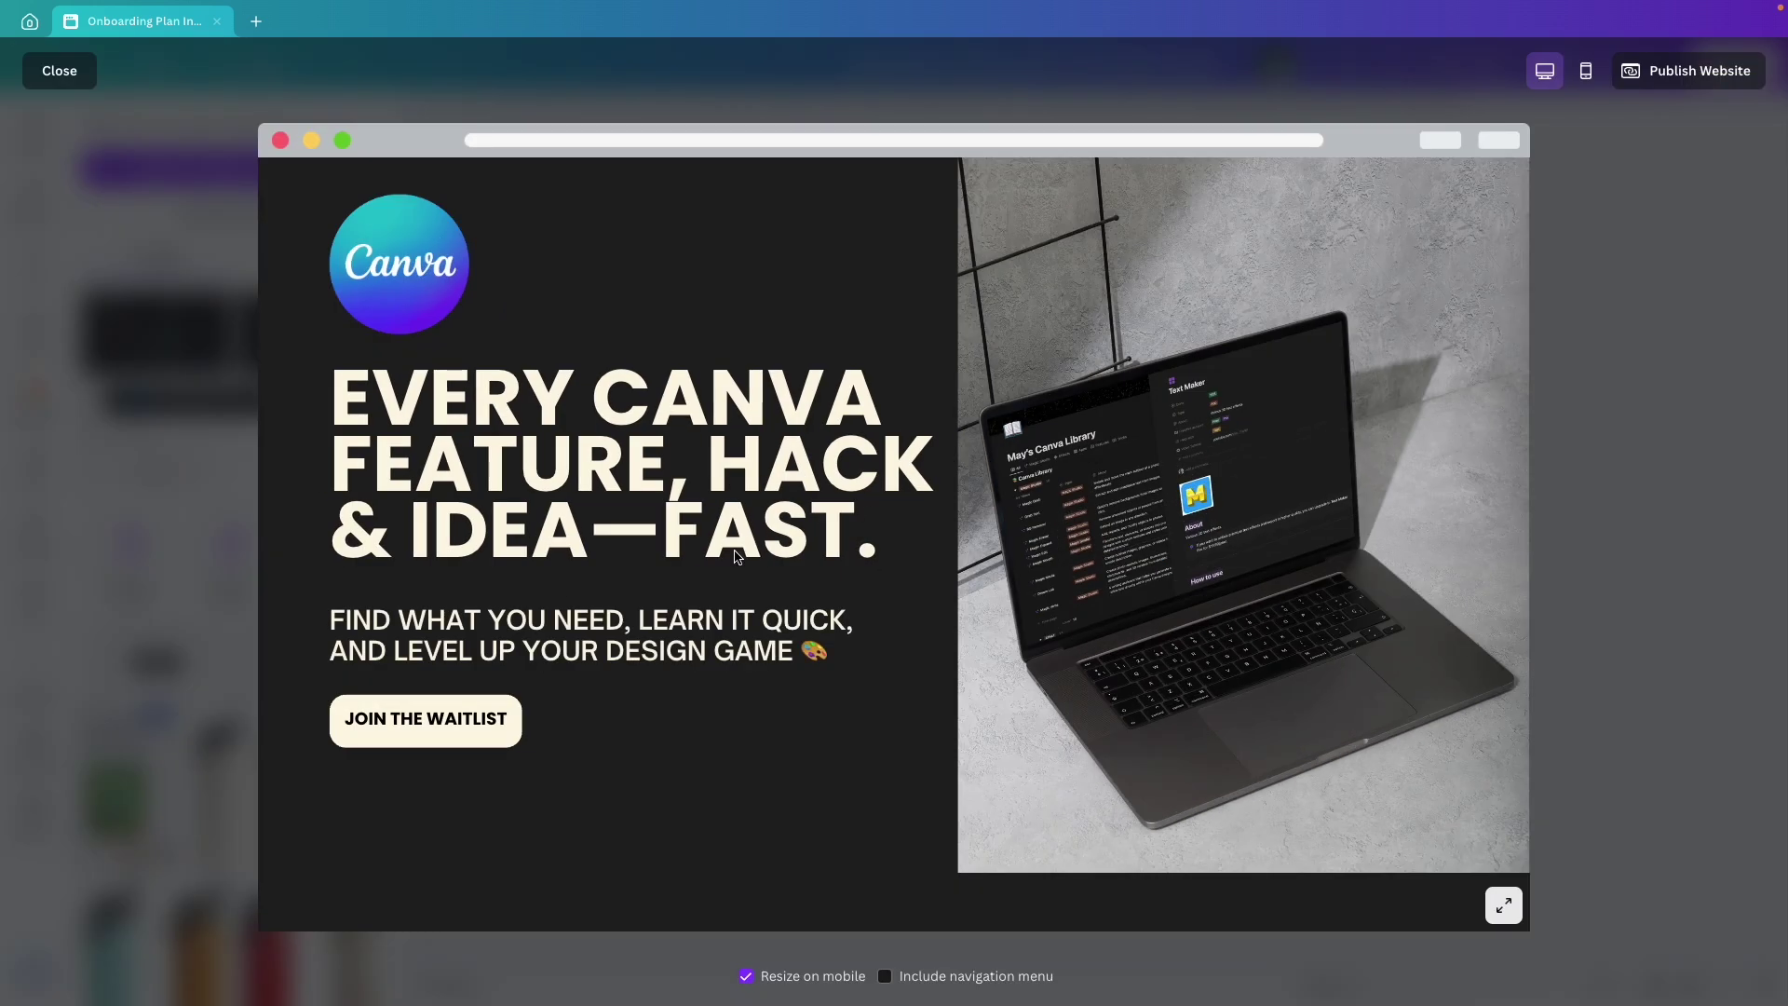
pyautogui.click(1588, 75)
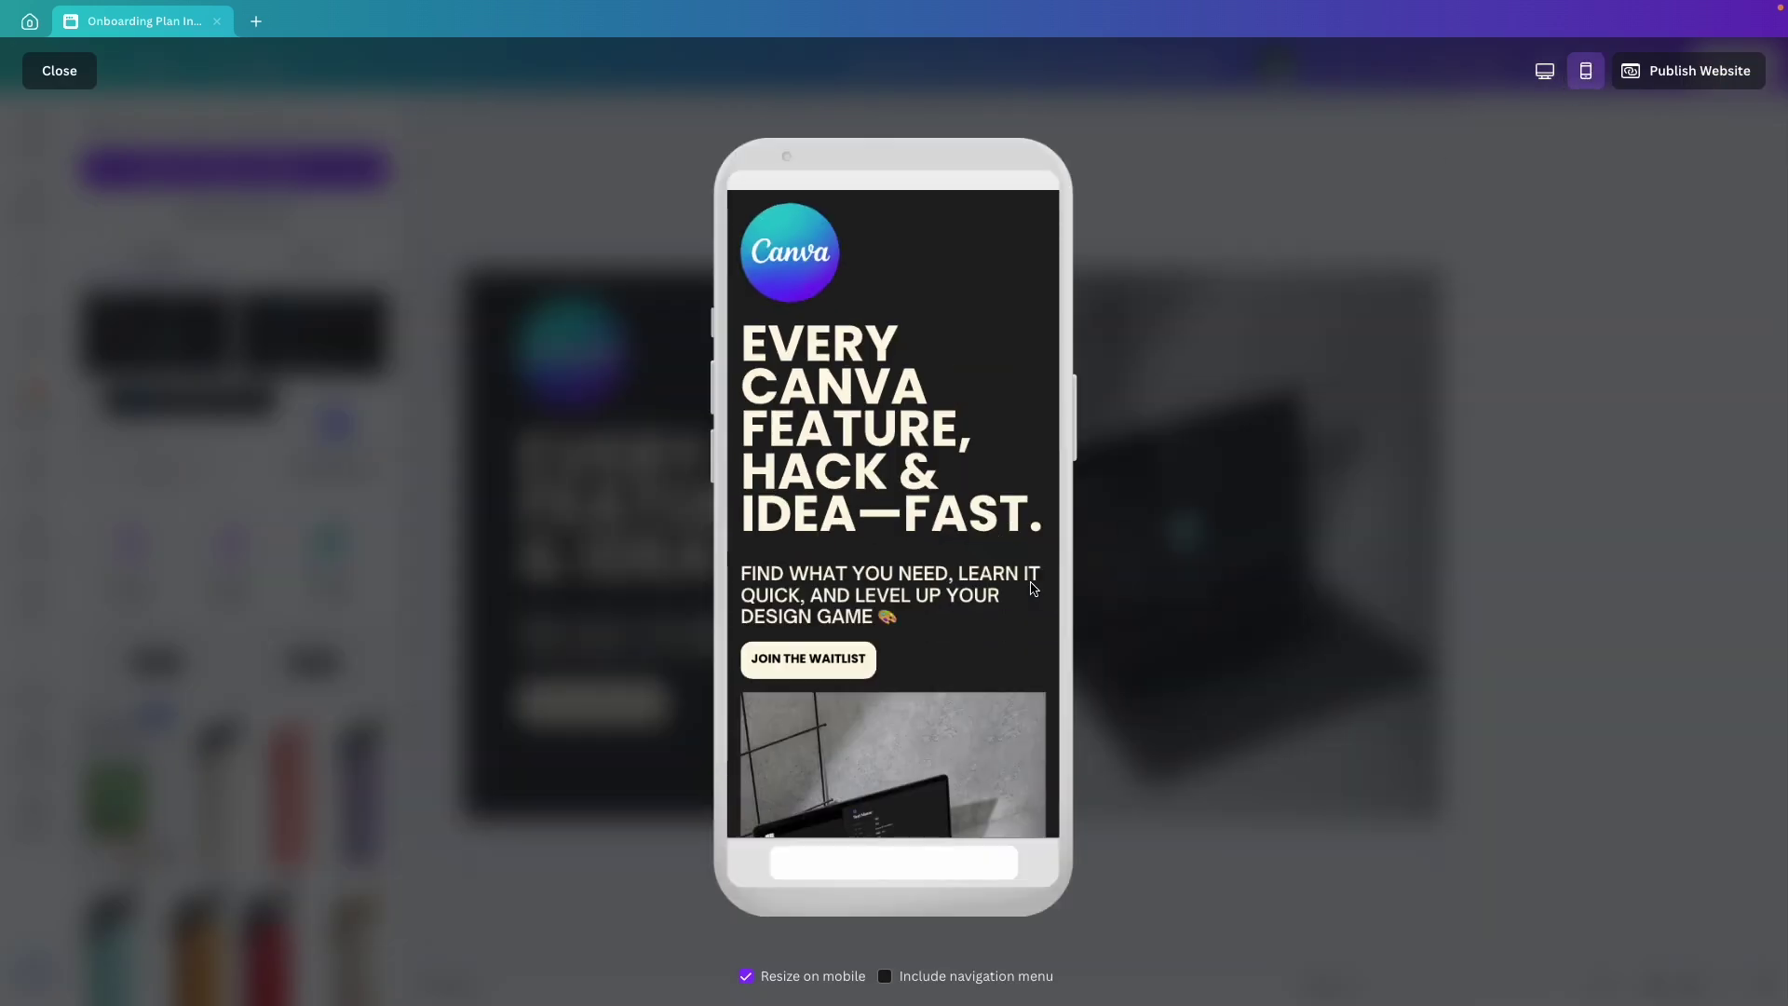
pyautogui.scroll(-3, 1014, 587)
pyautogui.scroll(3, 1000, 585)
pyautogui.click(60, 73)
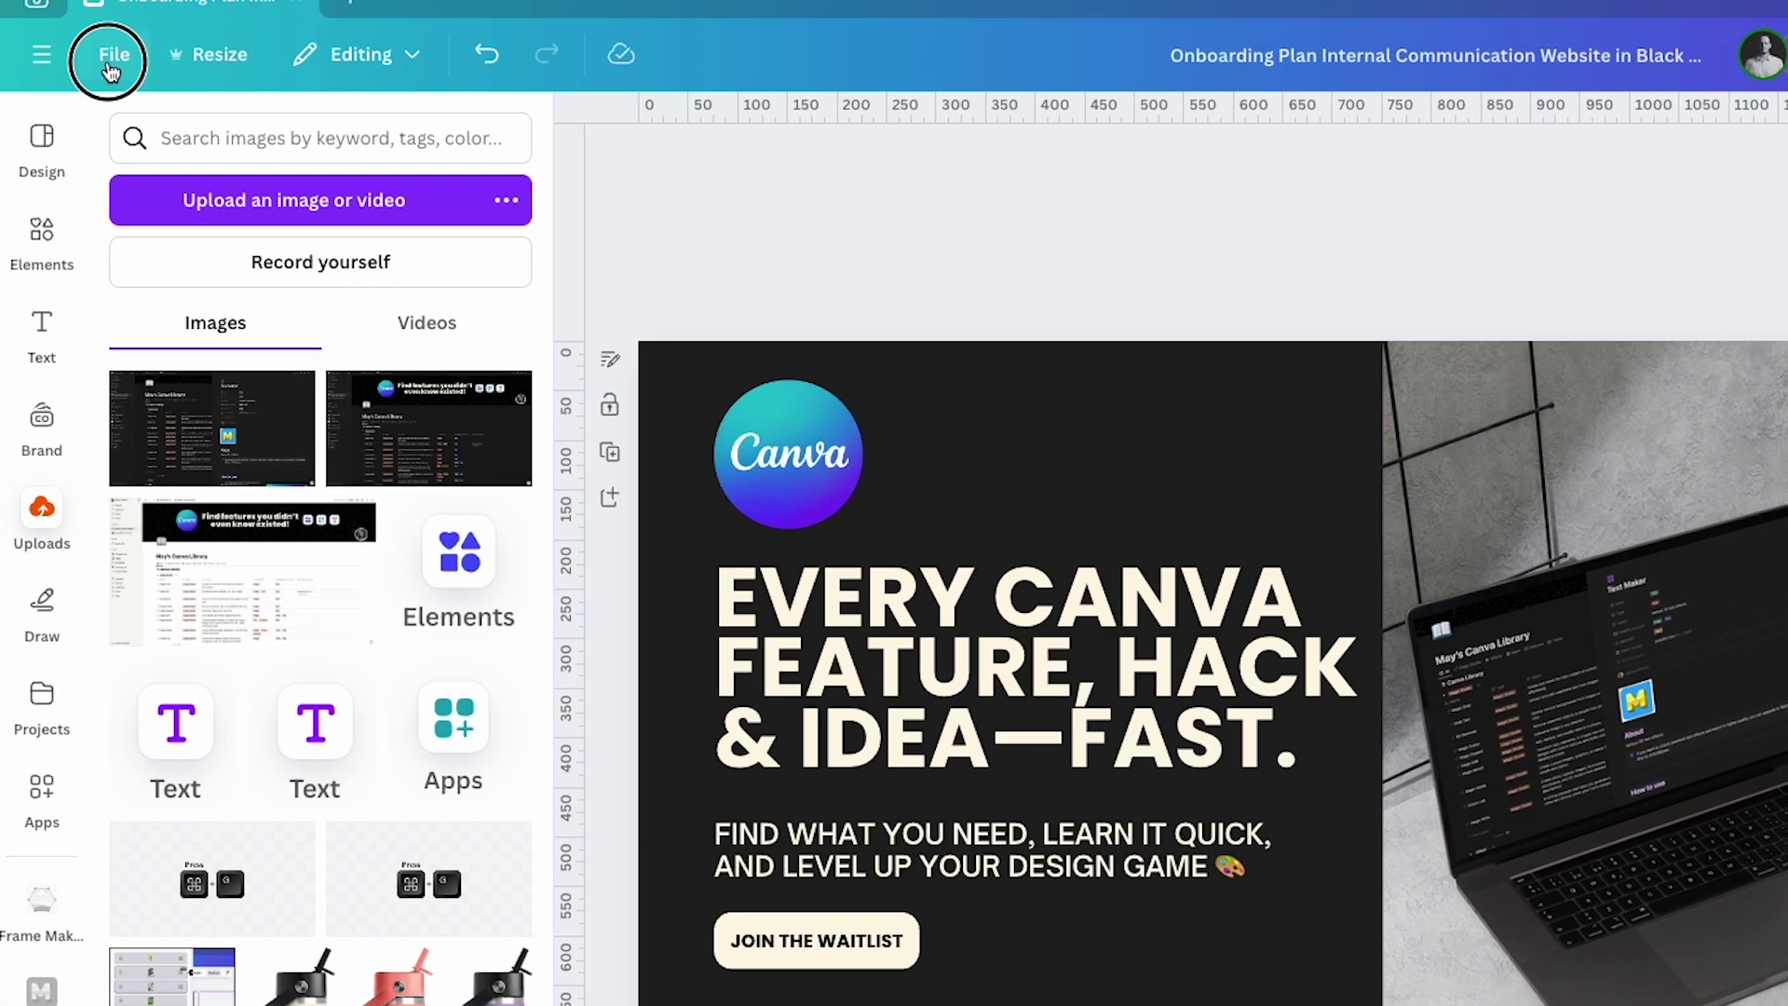
# Check the design's 1366 px width and calculate 1366/2 to get 683.
pyautogui.click(86, 63)
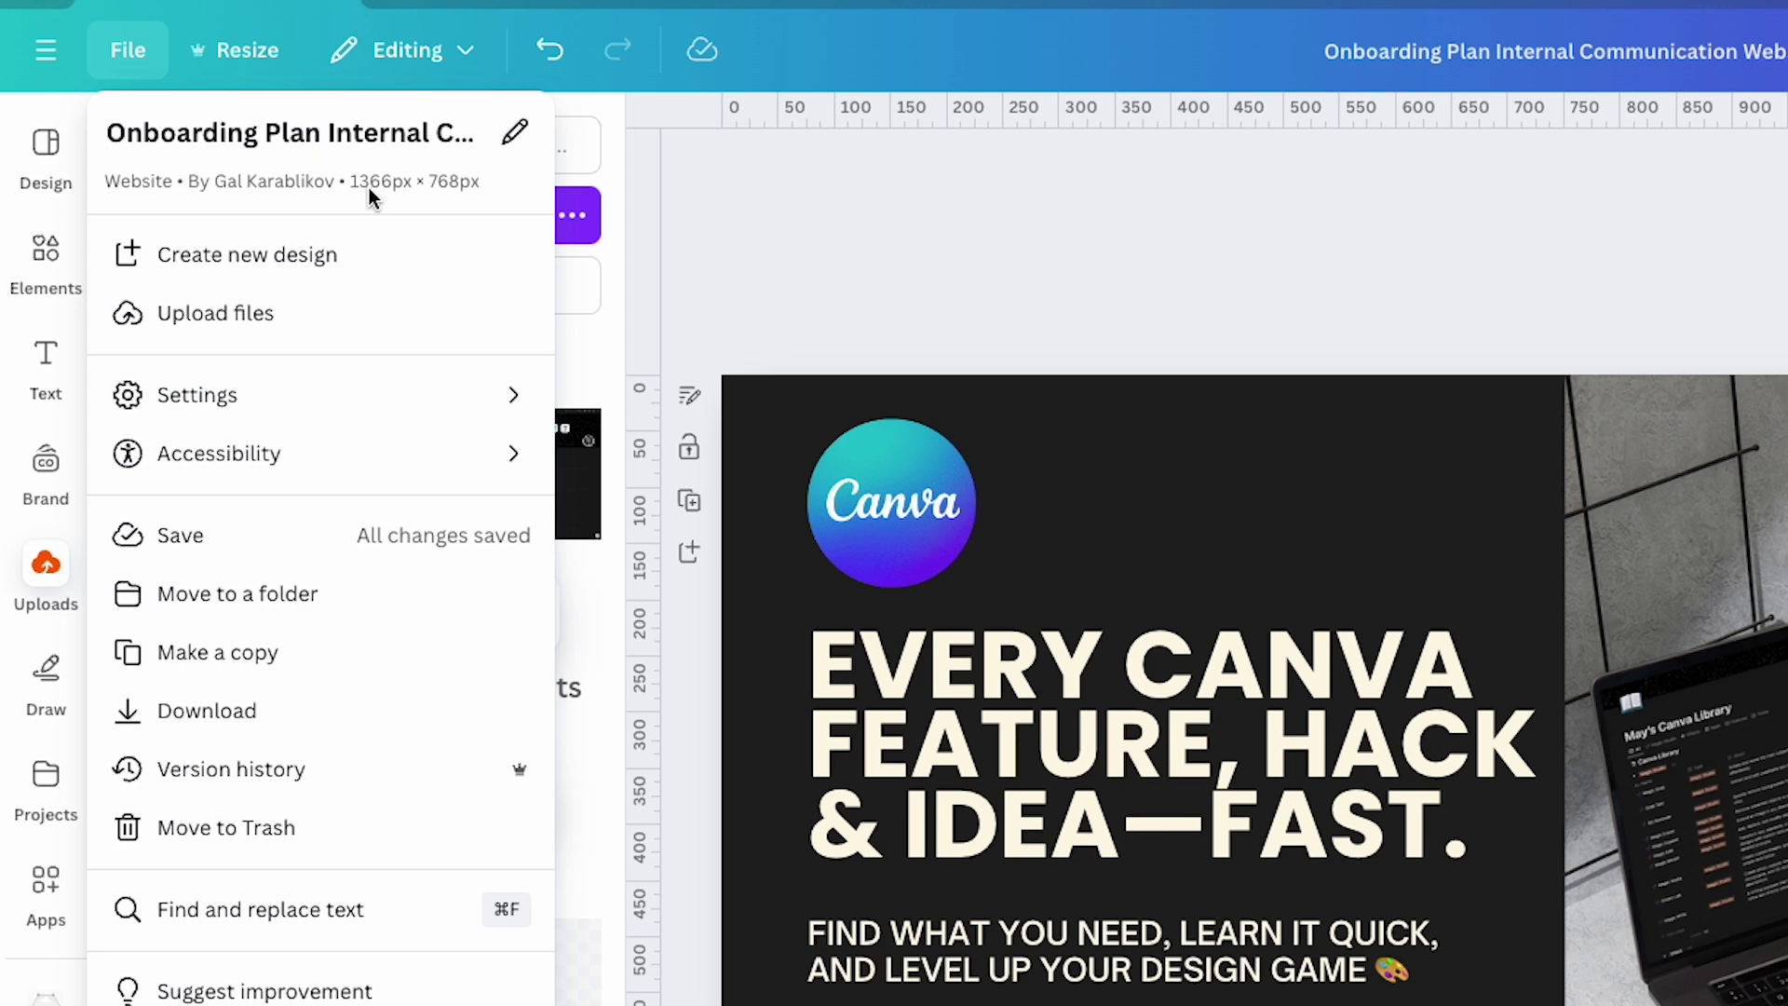
pyautogui.press('Escape')
pyautogui.press('super+k')
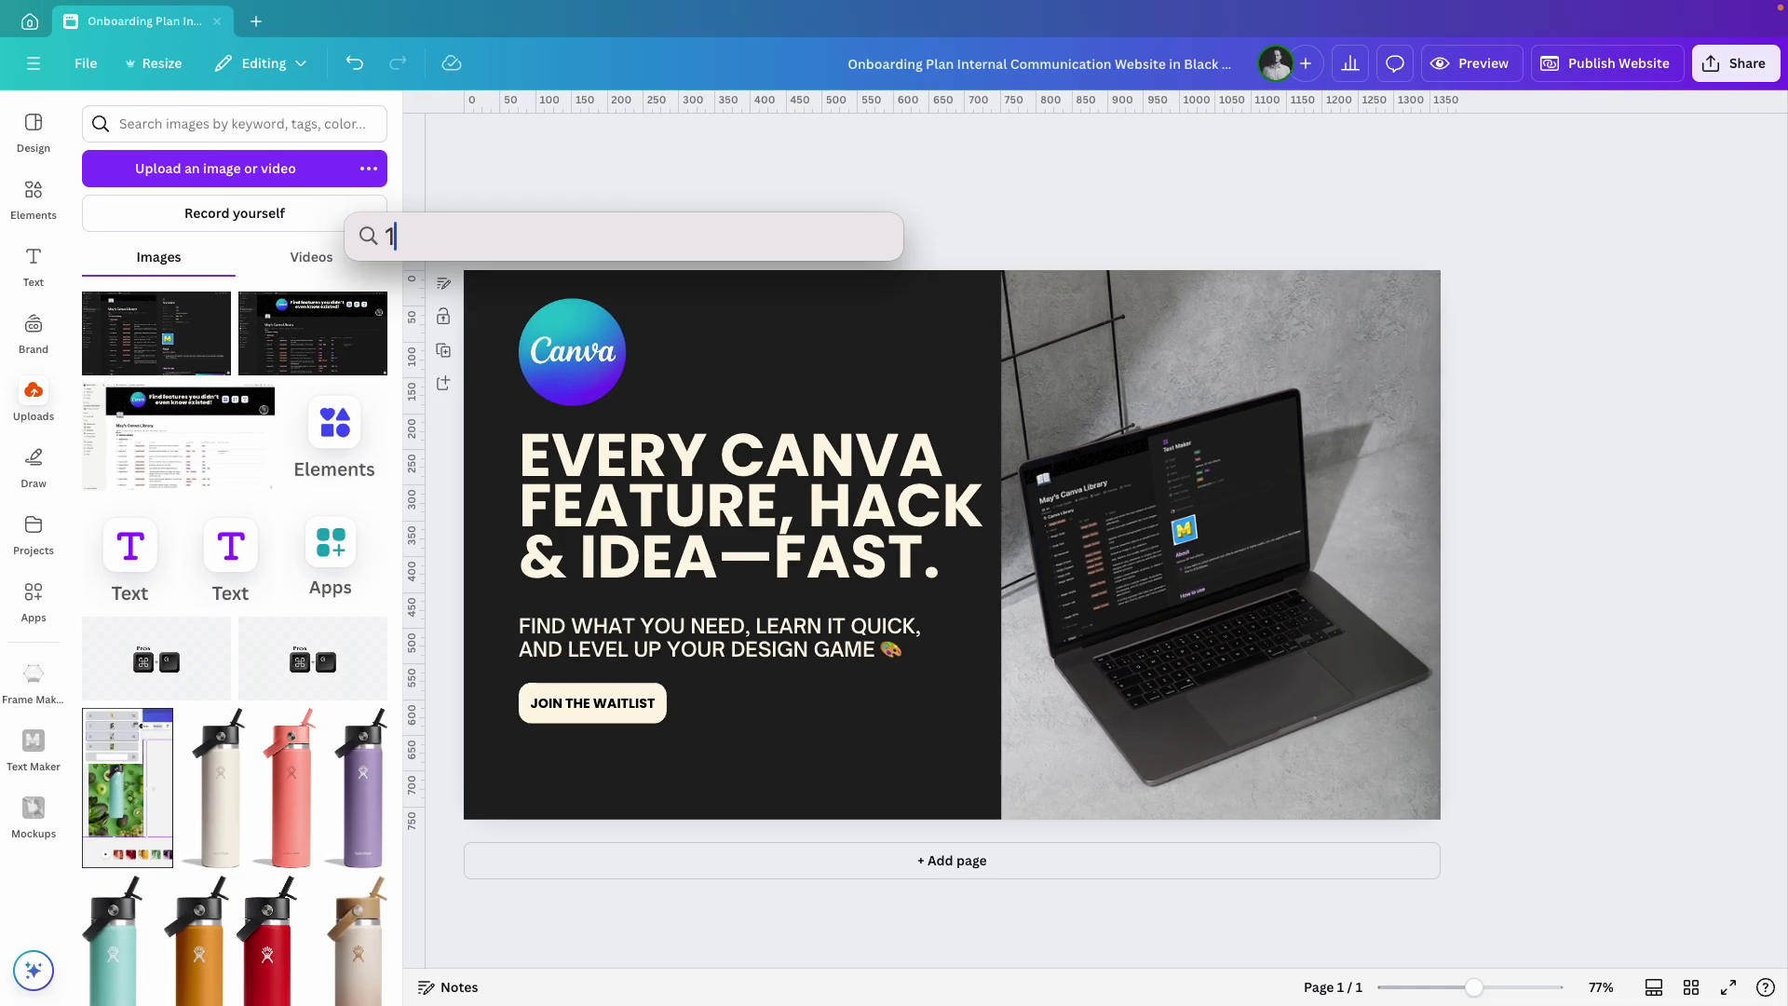
pyautogui.write('1366/2')
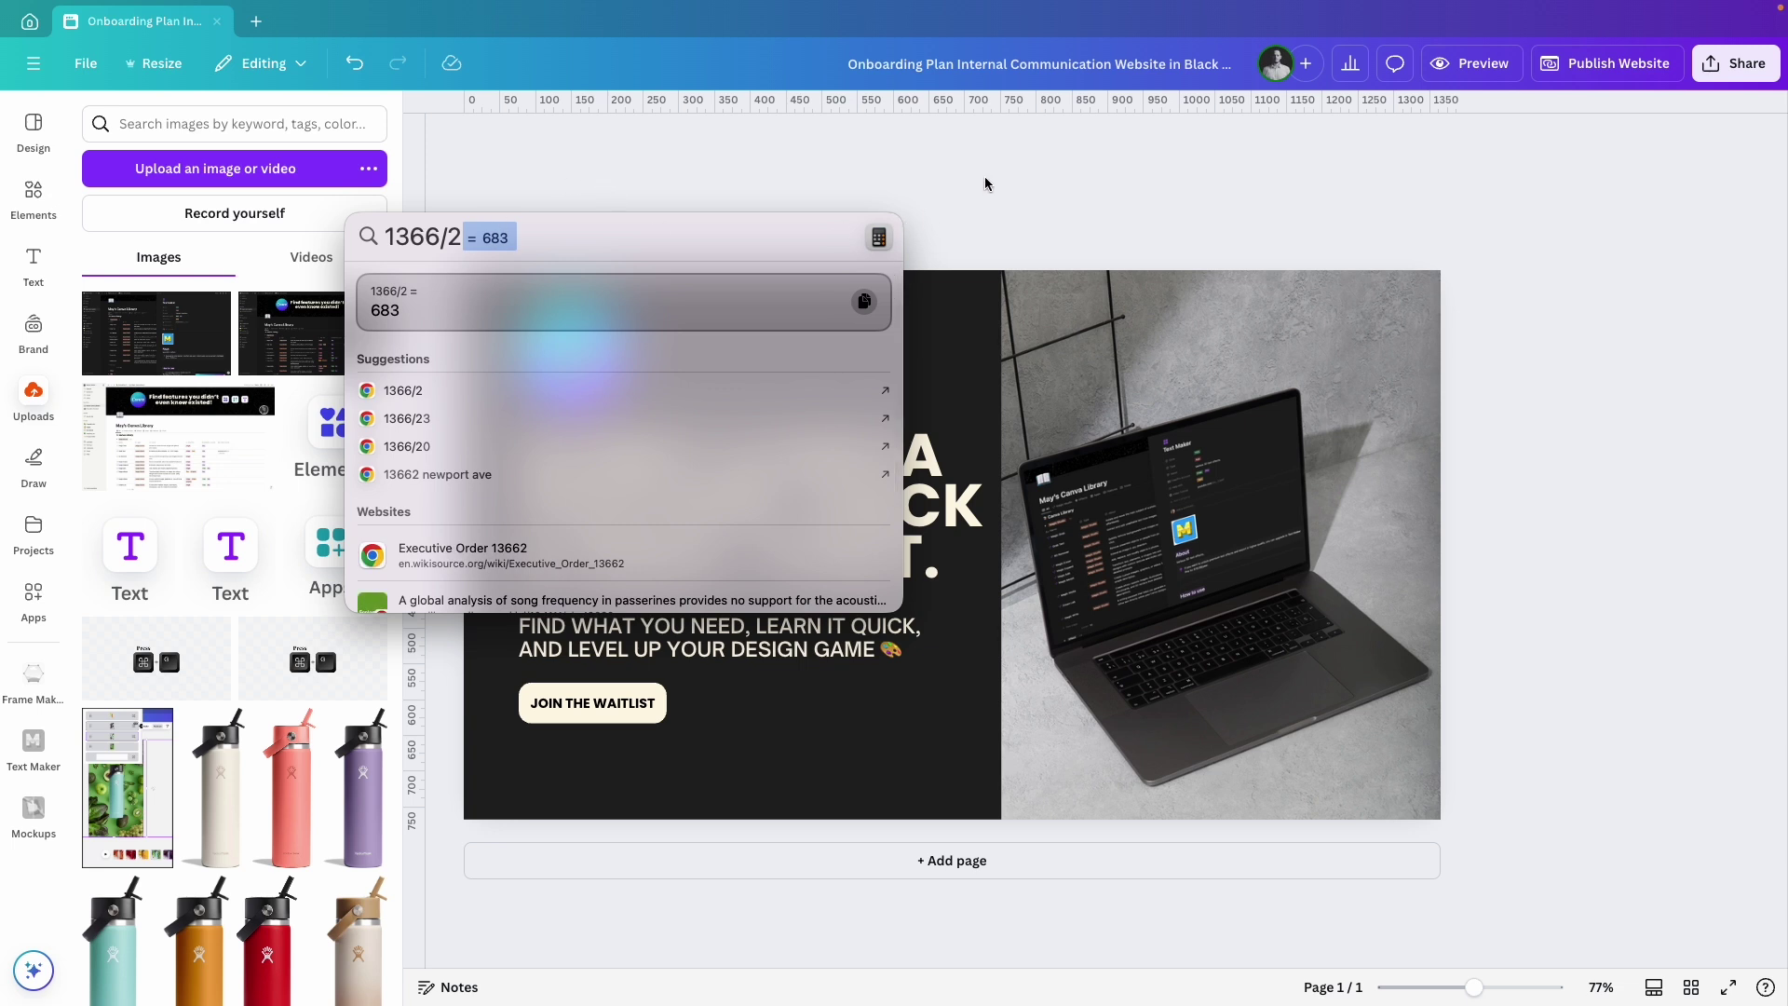
pyautogui.press('Escape')
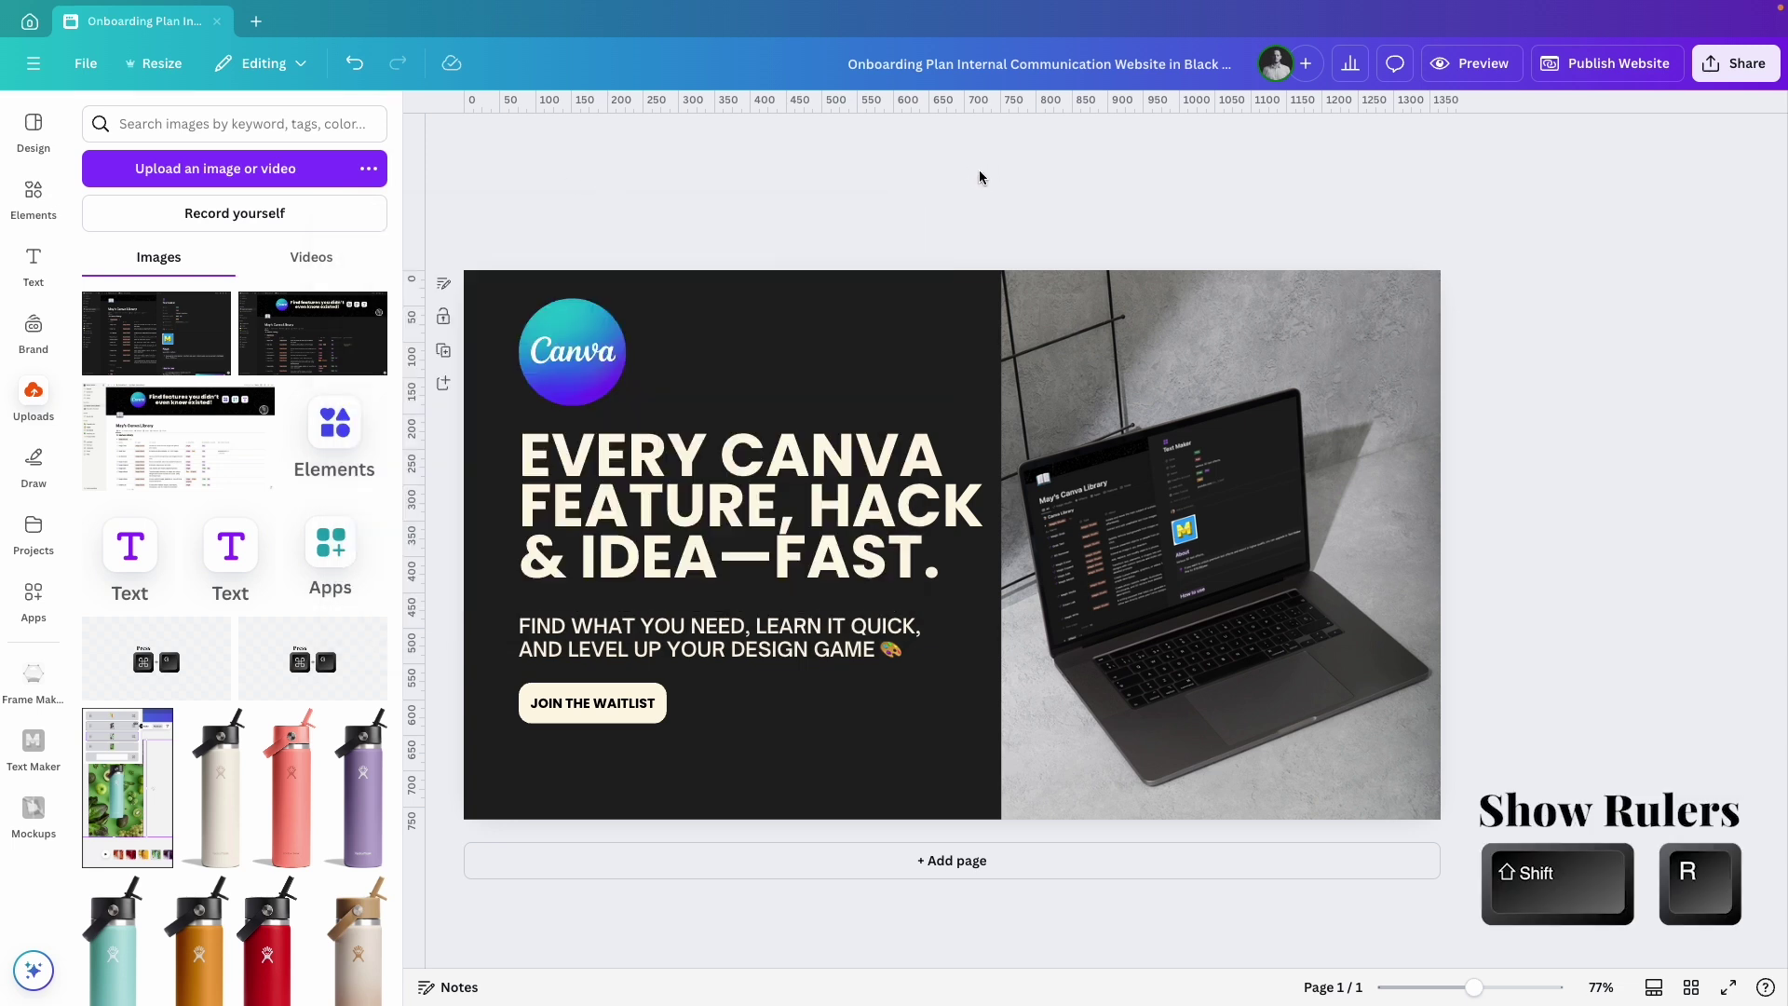
# Place a vertical guide at 683 px and snap the laptop photo's left edge to it.
pyautogui.moveTo(470, 147); pyautogui.dragTo(953, 149)
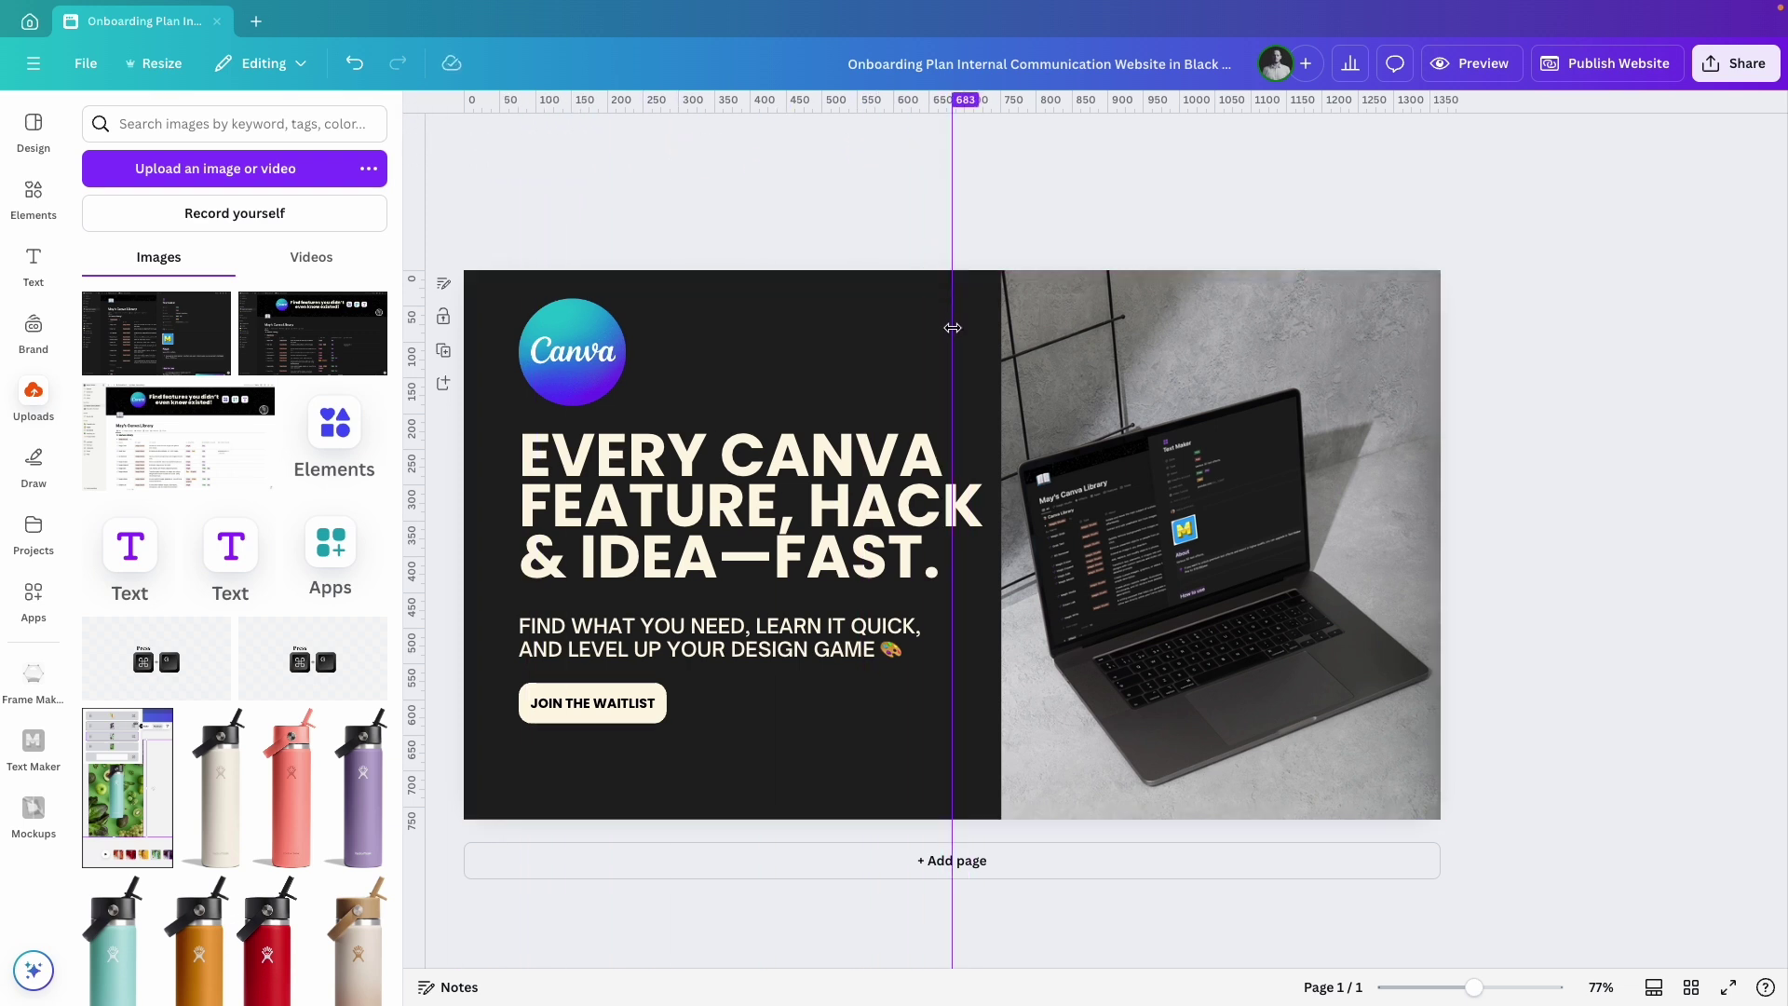
pyautogui.click(1016, 289)
pyautogui.moveTo(1003, 272); pyautogui.dragTo(952, 199)
pyautogui.moveTo(1125, 484); pyautogui.dragTo(1129, 466)
pyautogui.click(1680, 652)
# Move the logo, heading, subtitle and button group left and down to suit the dark half.
pyautogui.click(751, 627)
pyautogui.moveTo(667, 556); pyautogui.dragTo(633, 592)
pyautogui.moveTo(692, 503); pyautogui.dragTo(699, 510)
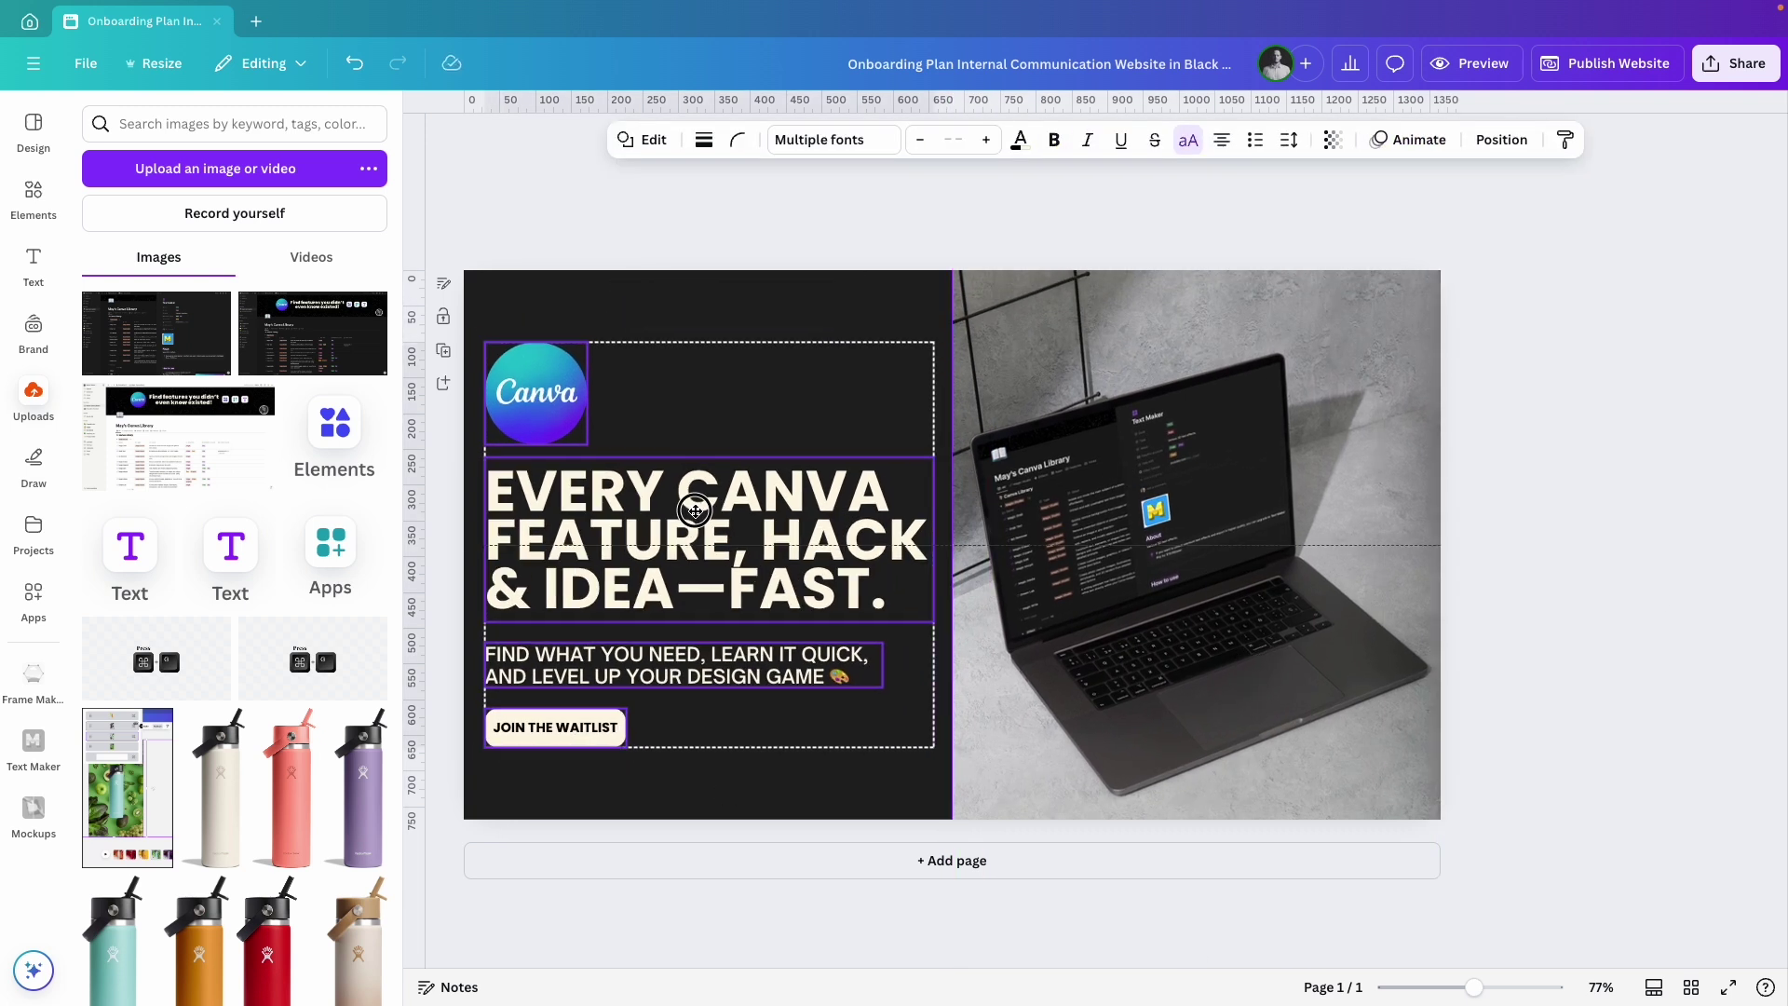
pyautogui.moveTo(671, 663); pyautogui.dragTo(671, 655)
pyautogui.click(1677, 606)
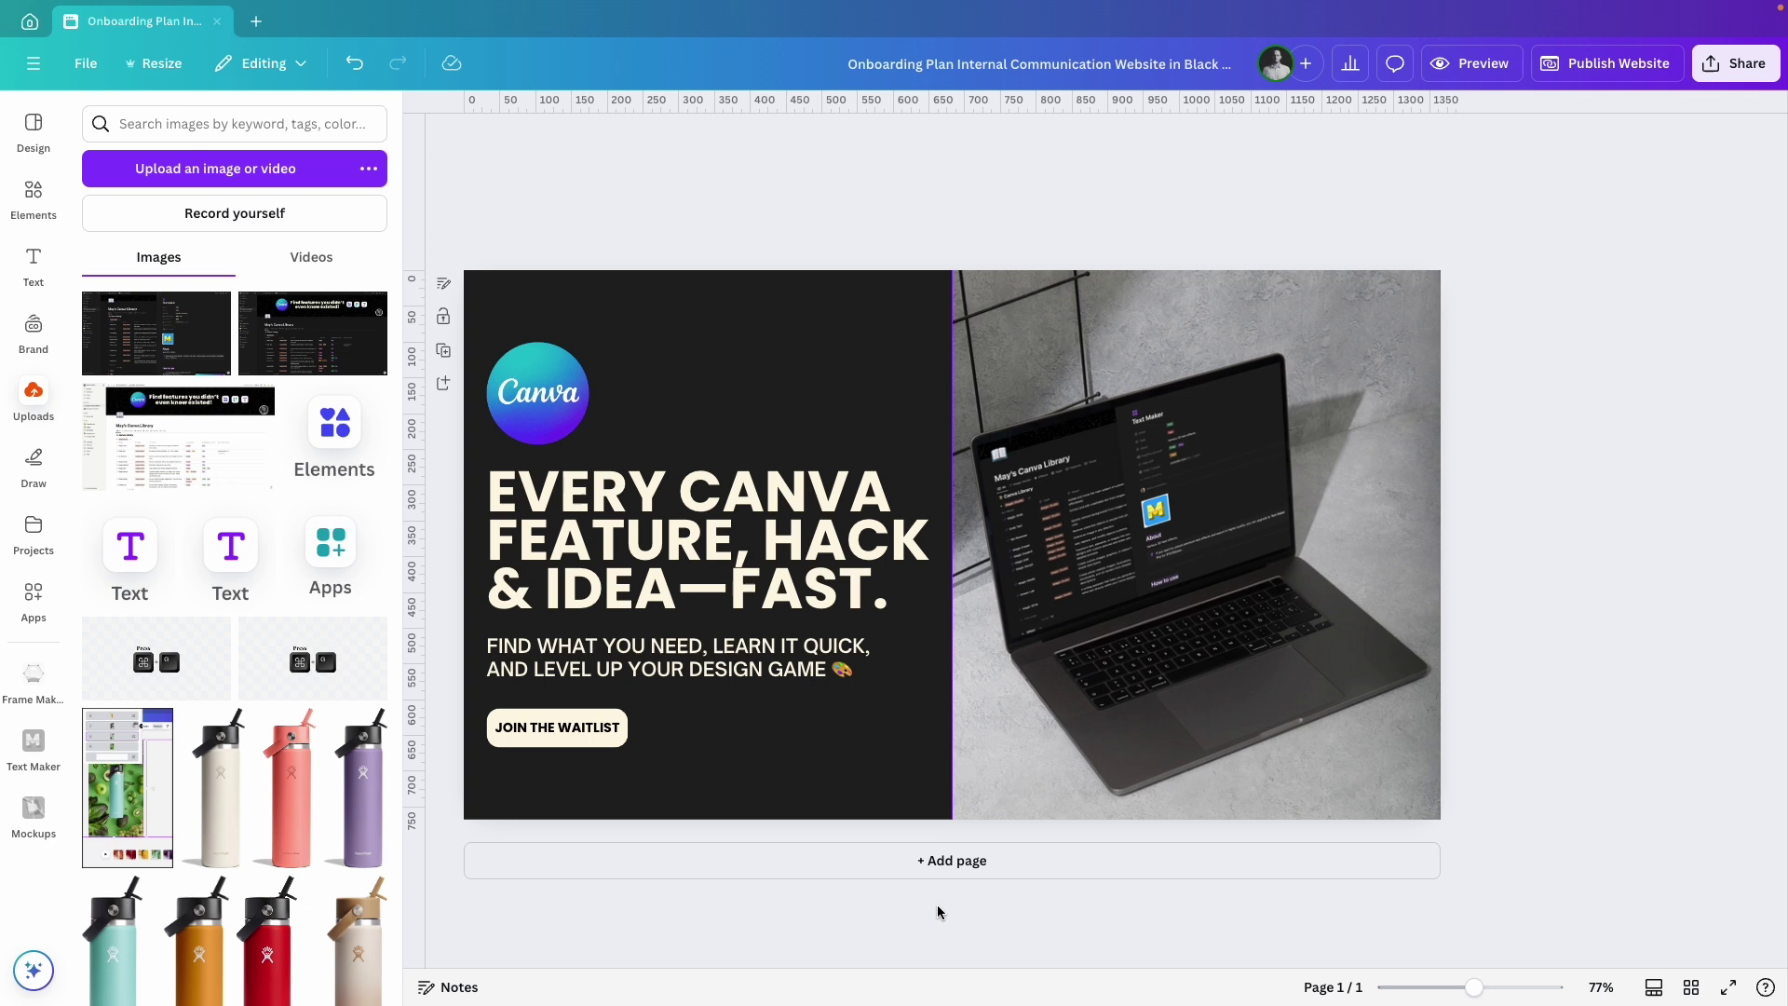
# Add a second page with a cream background.
pyautogui.click(901, 858)
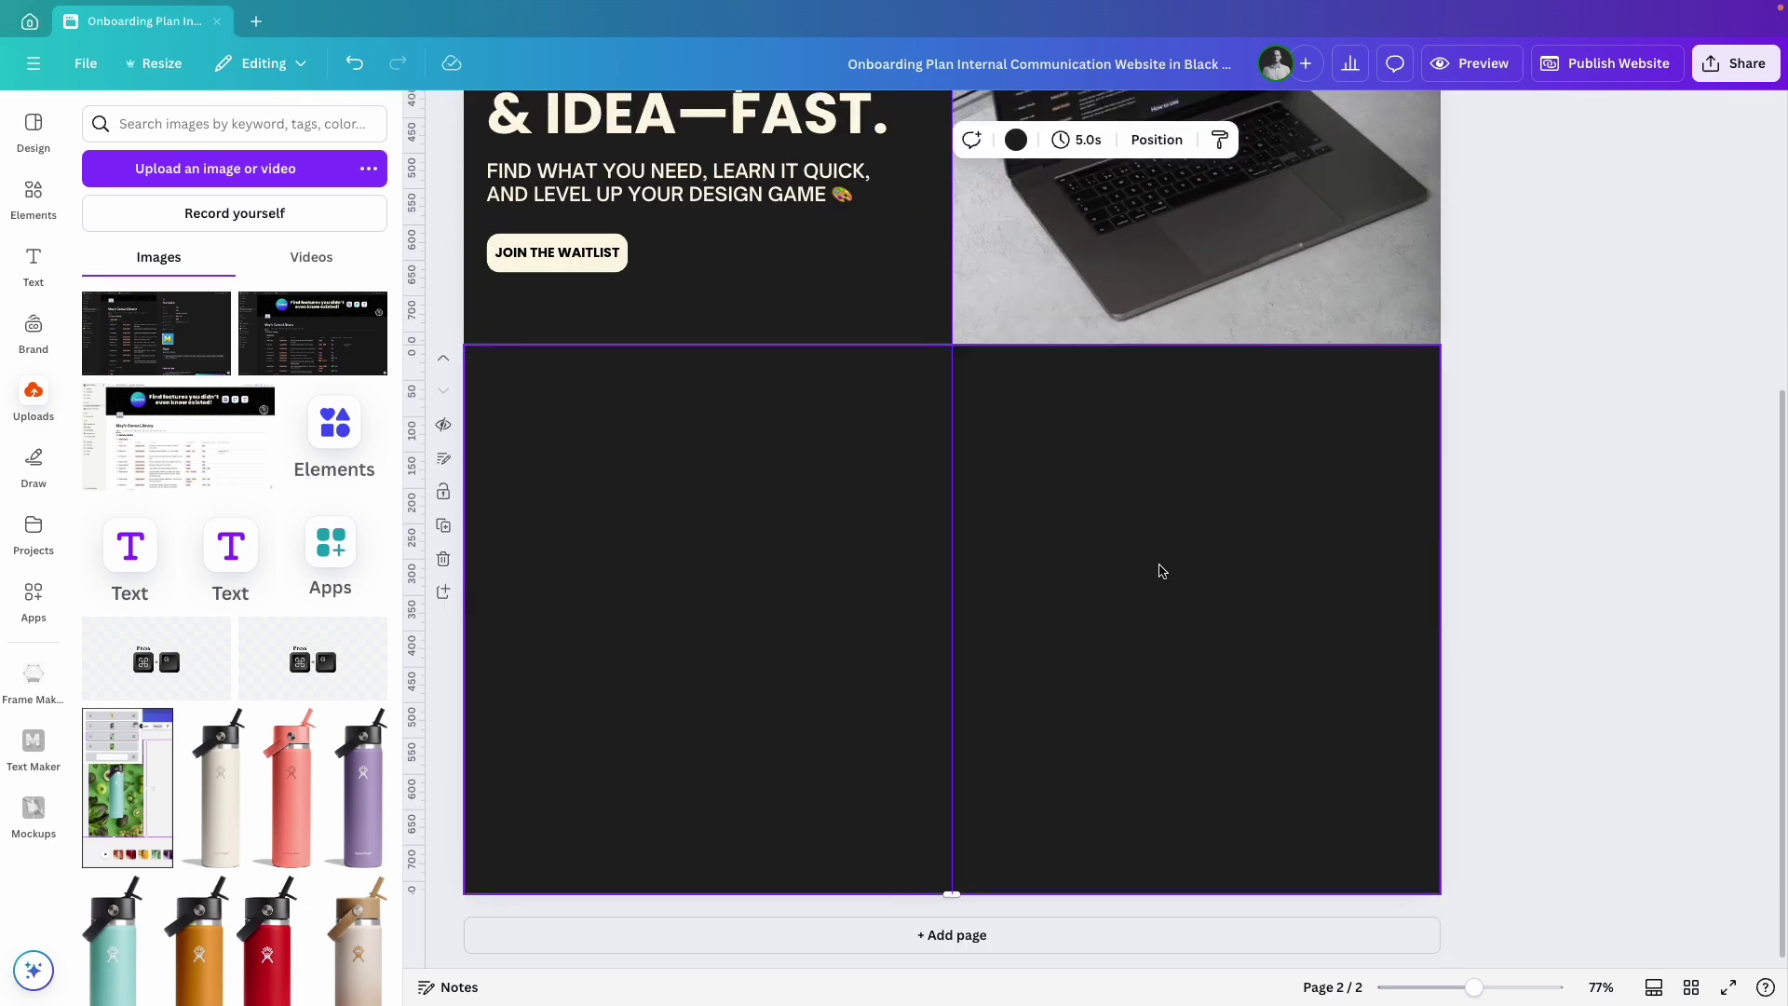
pyautogui.moveTo(952, 515); pyautogui.dragTo(366, 548)
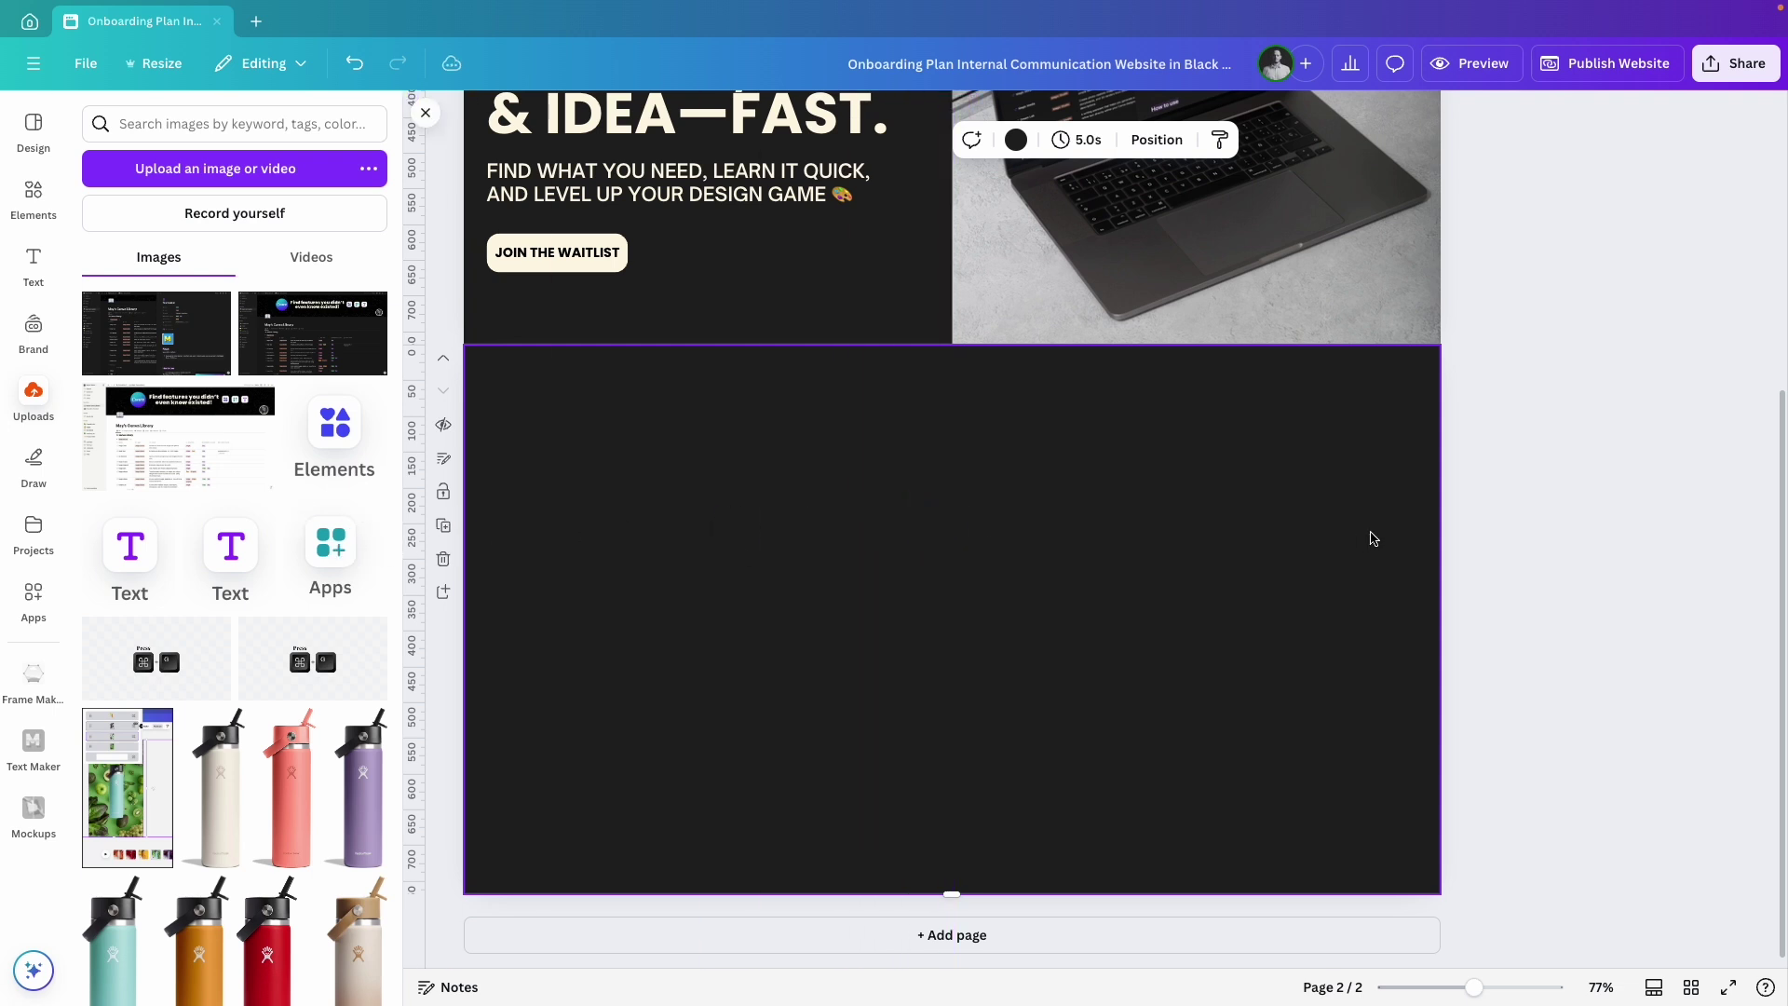
pyautogui.click(1017, 141)
pyautogui.click(163, 453)
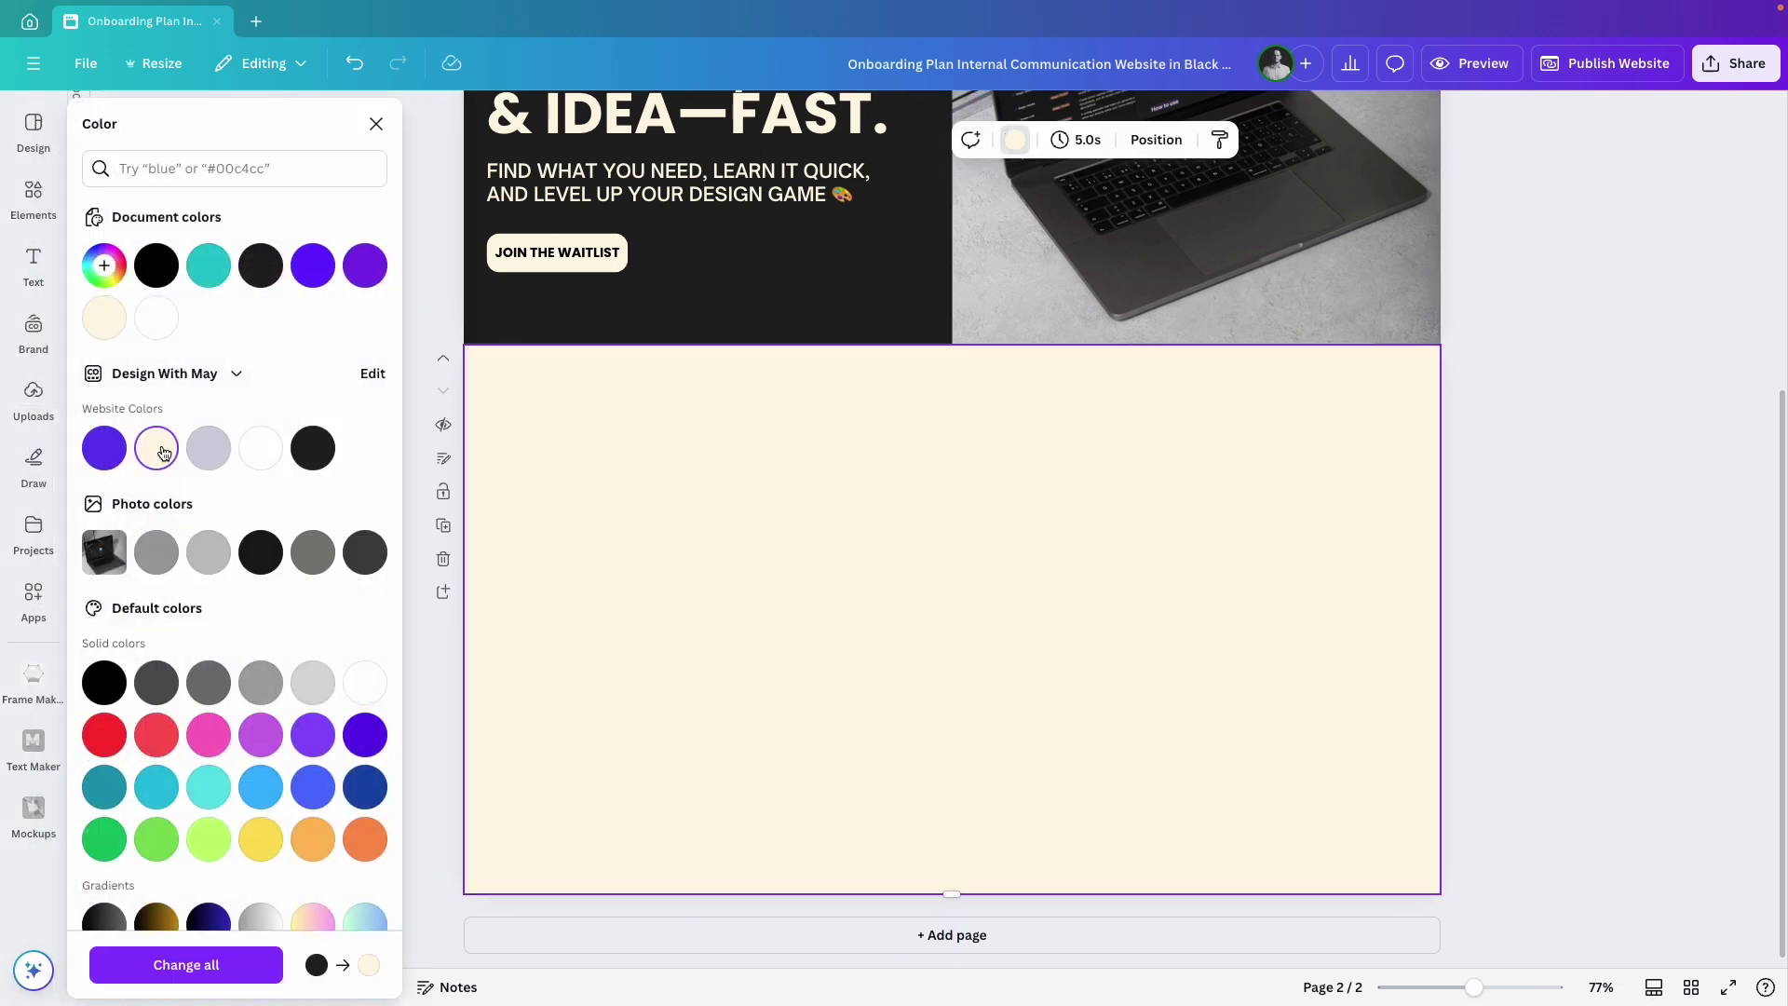
pyautogui.press('Escape')
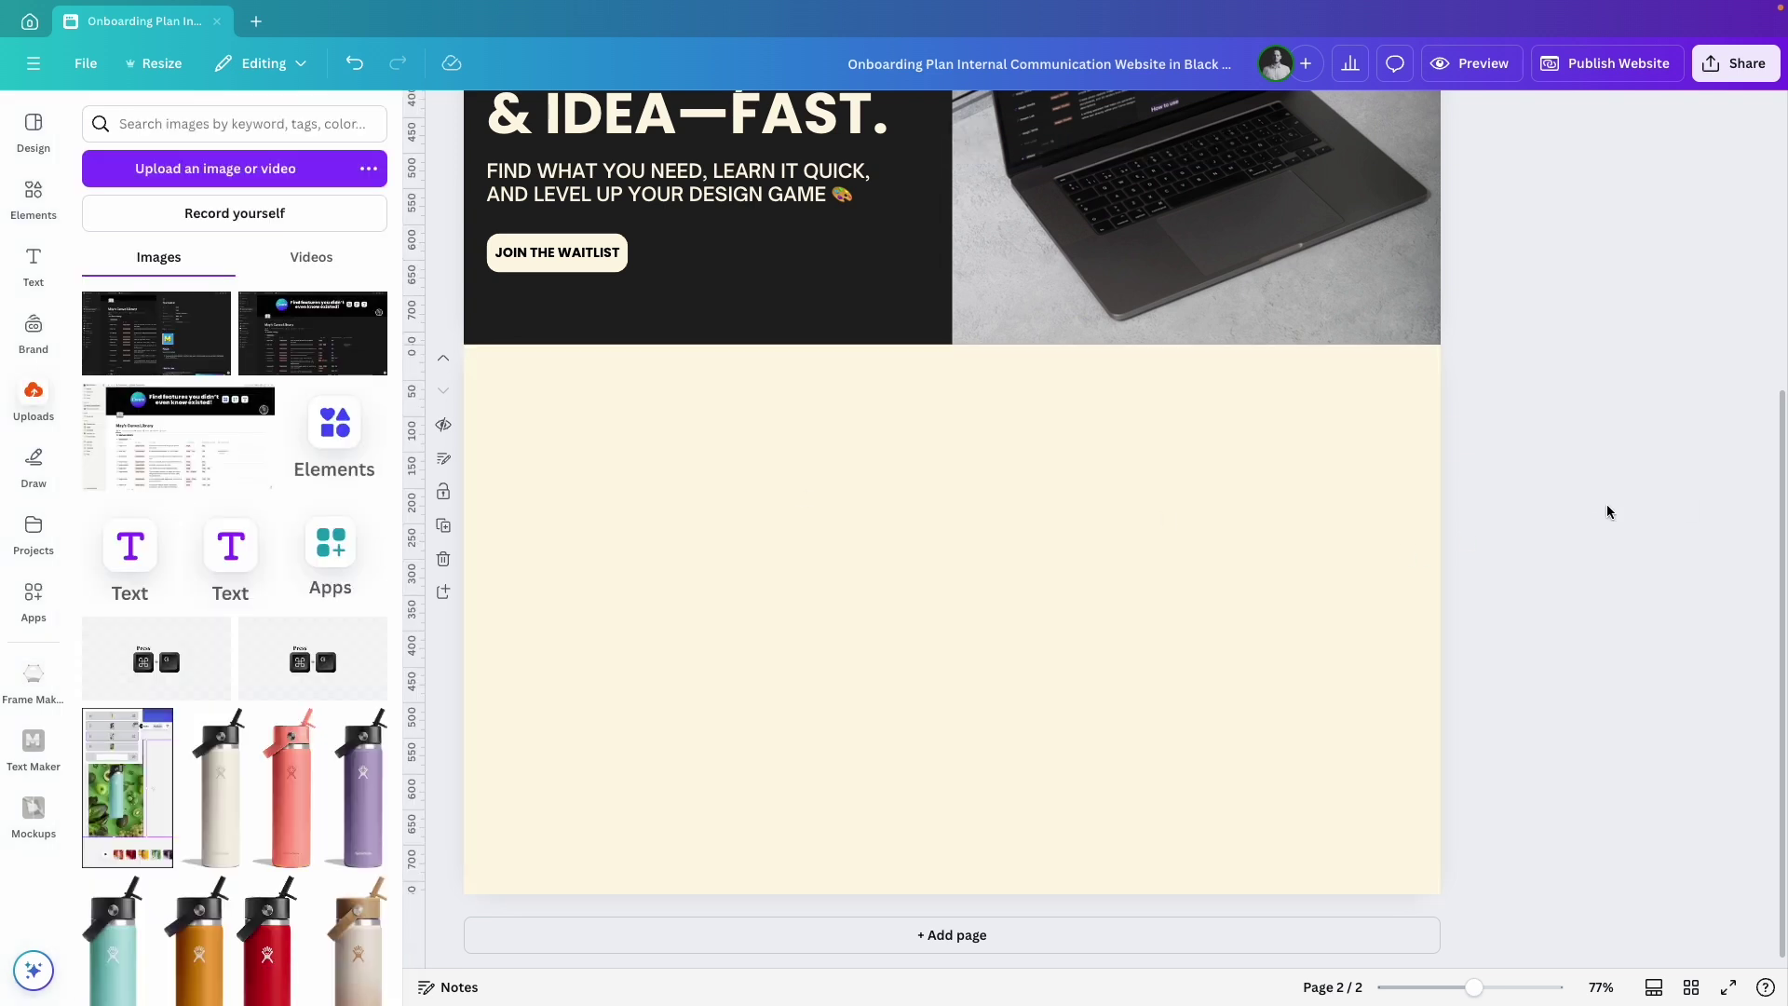
# Add the heading 'All Canva, All in One Place' with all-caps turned off.
pyautogui.press('t')
pyautogui.moveTo(1294, 585); pyautogui.dragTo(689, 553)
pyautogui.write('ALL CANVA, ALL IN ONE PLACE')
pyautogui.click(1073, 140)
pyautogui.click(965, 626)
# Turn a heading copy into the description paragraph in Inter, size 23, not bold.
pyautogui.doubleClick(692, 555)
pyautogui.write('Discover every tool, feature, and trick Canva has to offer. No more hunting for tutorials.')
pyautogui.press('super+a')
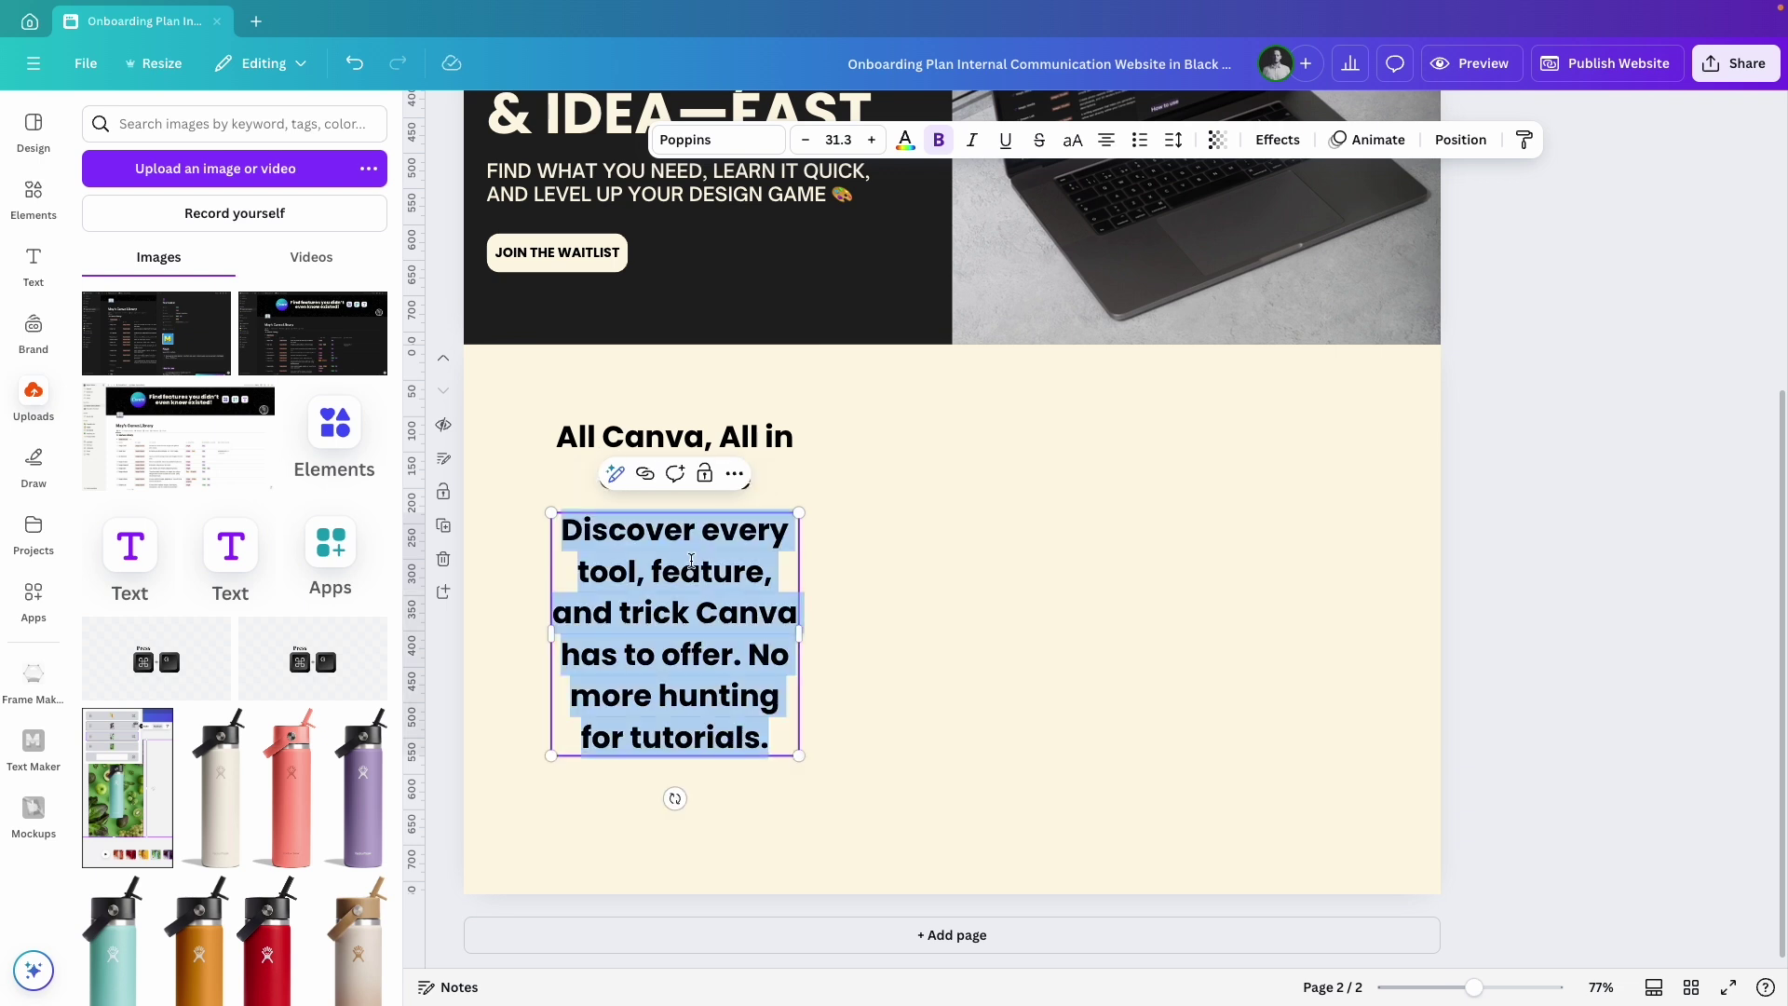
pyautogui.click(749, 143)
pyautogui.write('inter')
pyautogui.click(183, 303)
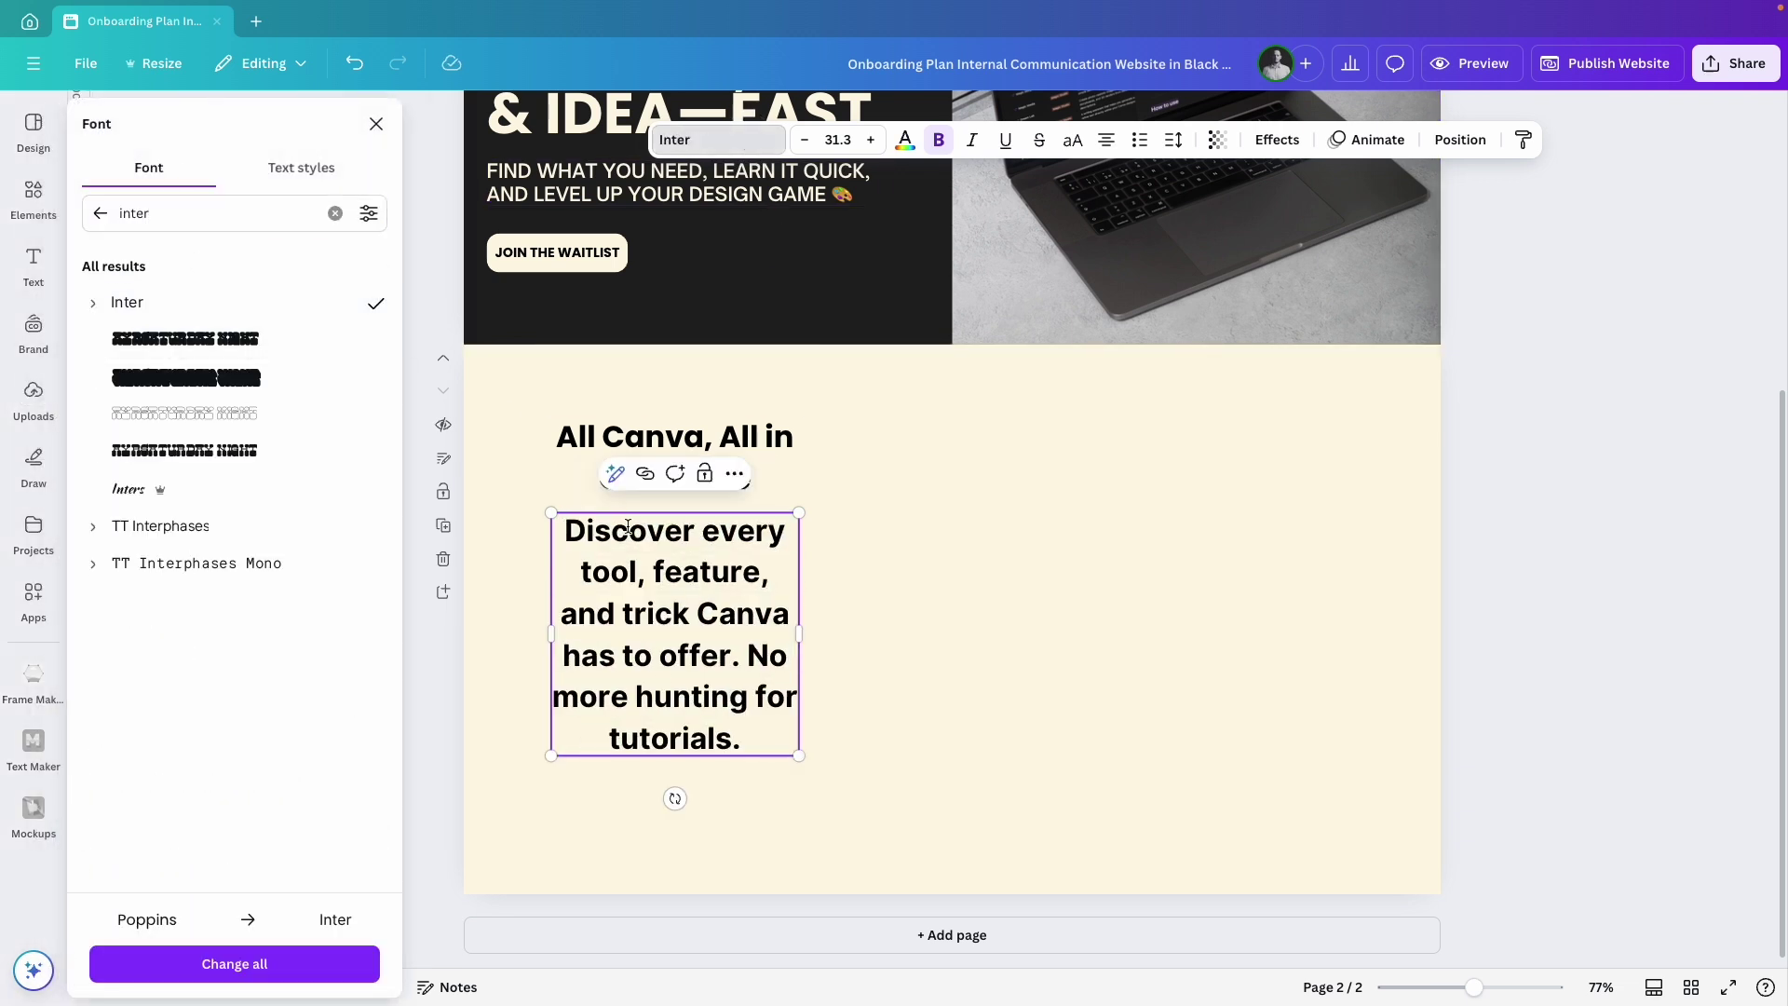
pyautogui.click(838, 139)
pyautogui.write('23')
pyautogui.press('Return')
pyautogui.click(939, 140)
pyautogui.press('Escape')
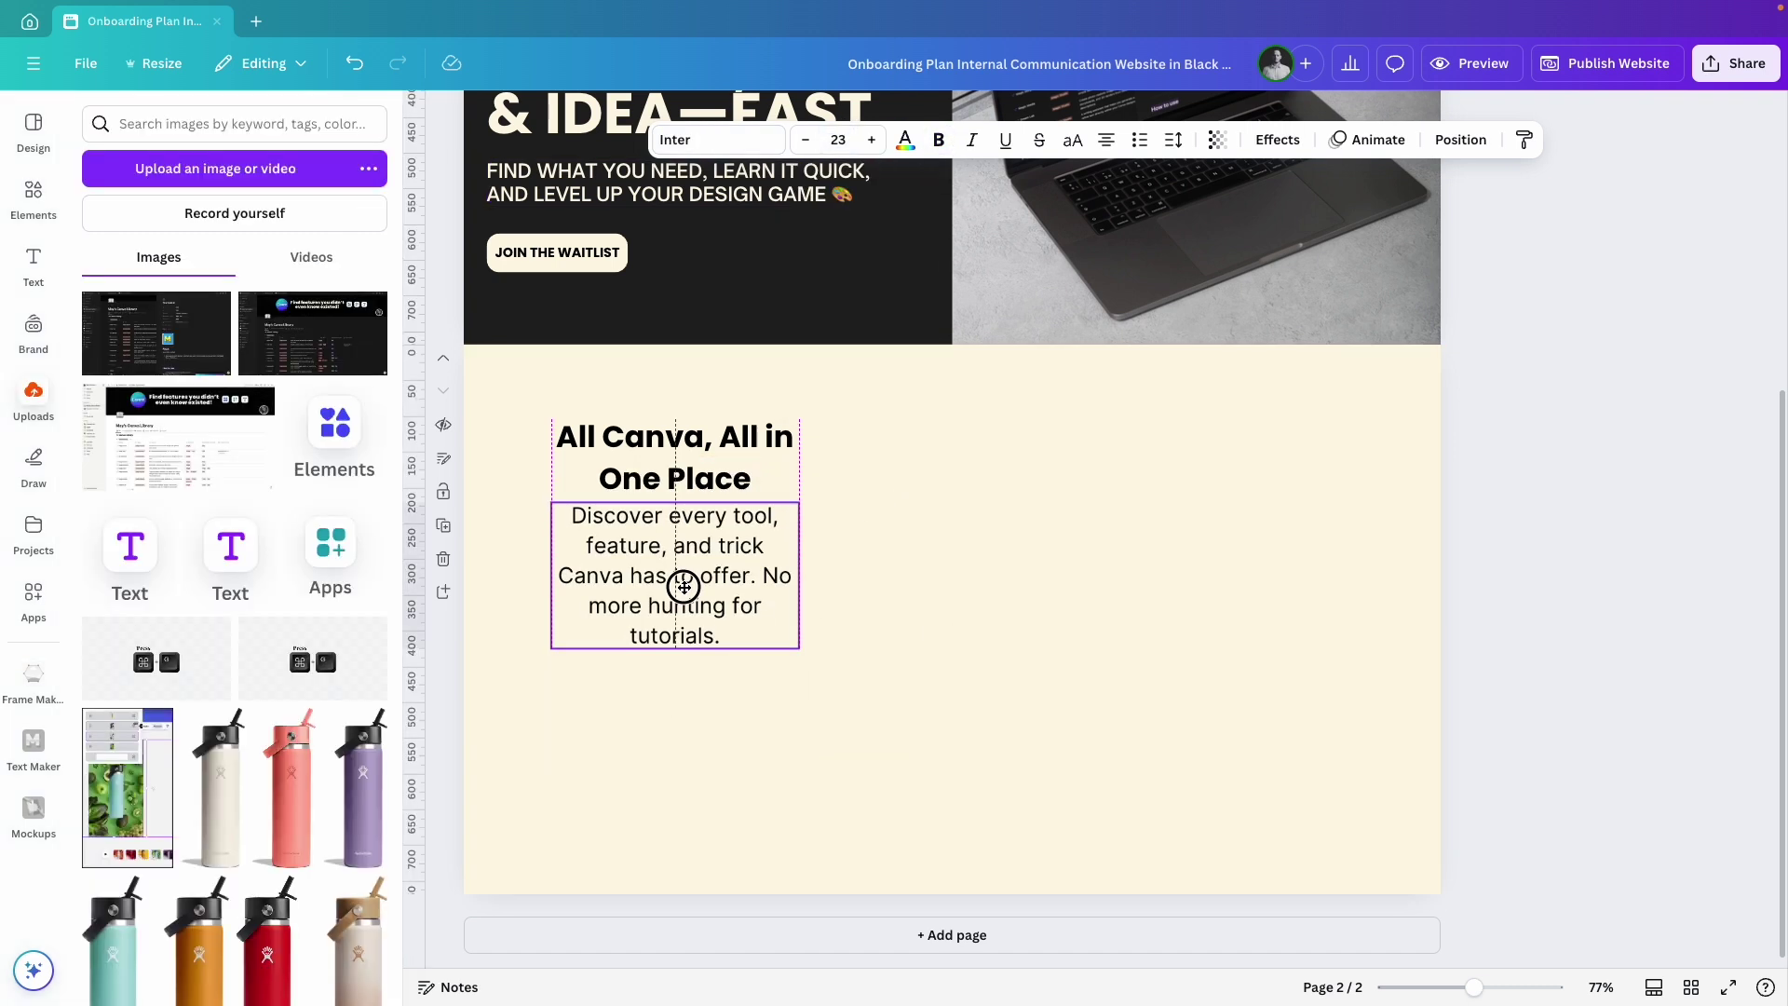
# Move the heading and paragraph down together.
pyautogui.click(875, 556)
pyautogui.click(675, 606)
pyautogui.keyDown('shift'); pyautogui.click(826, 416); pyautogui.keyUp('shift')
pyautogui.moveTo(665, 568); pyautogui.dragTo(667, 640)
# Add the uploaded magnifier GIF, about 237 px square, coloured white.
pyautogui.click(882, 556)
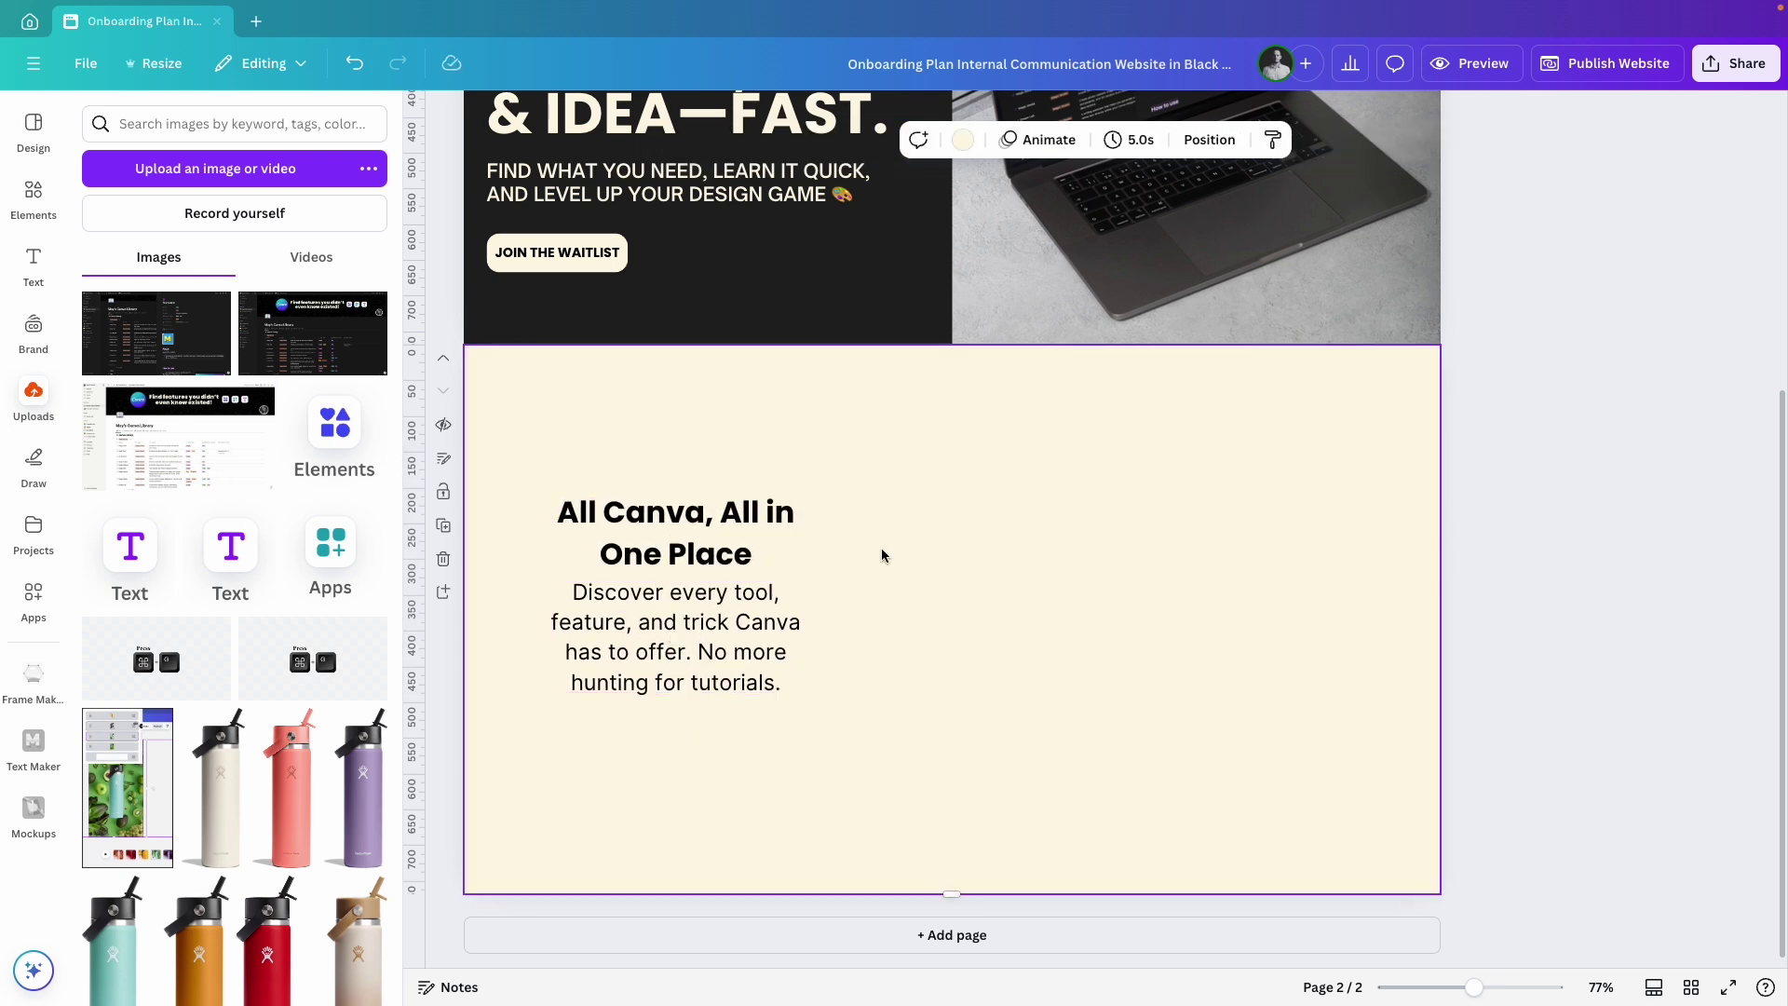
pyautogui.click(308, 265)
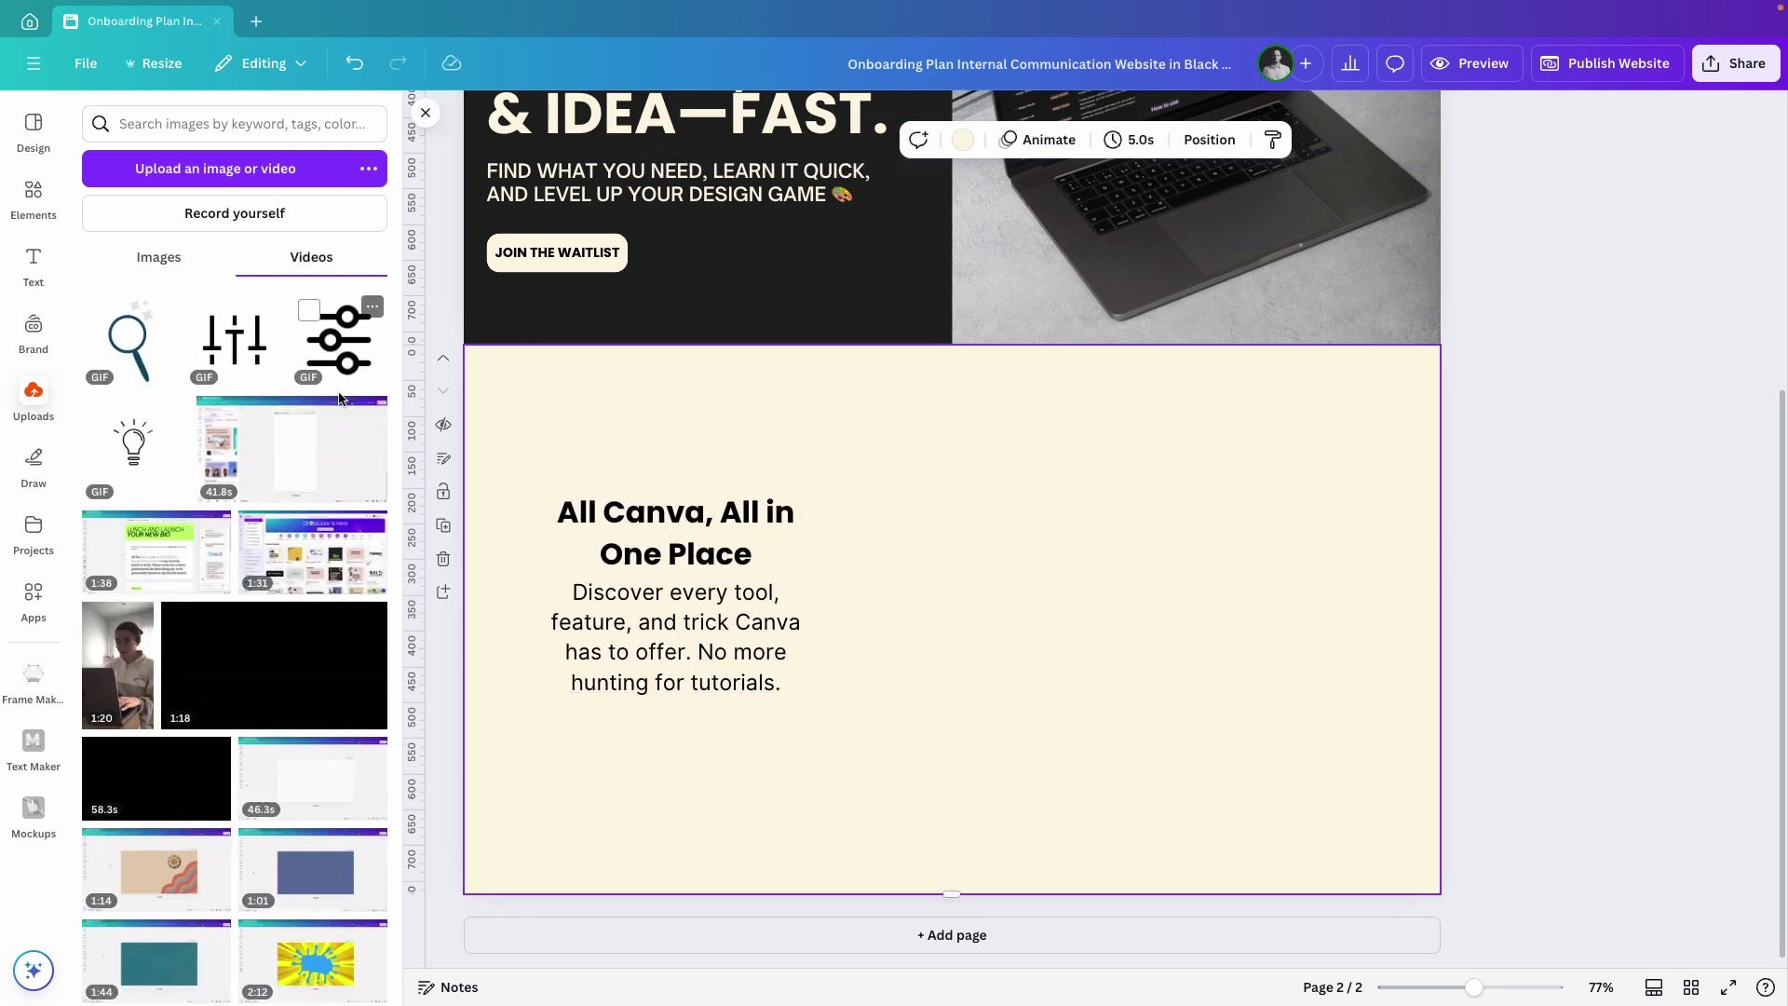
pyautogui.click(136, 361)
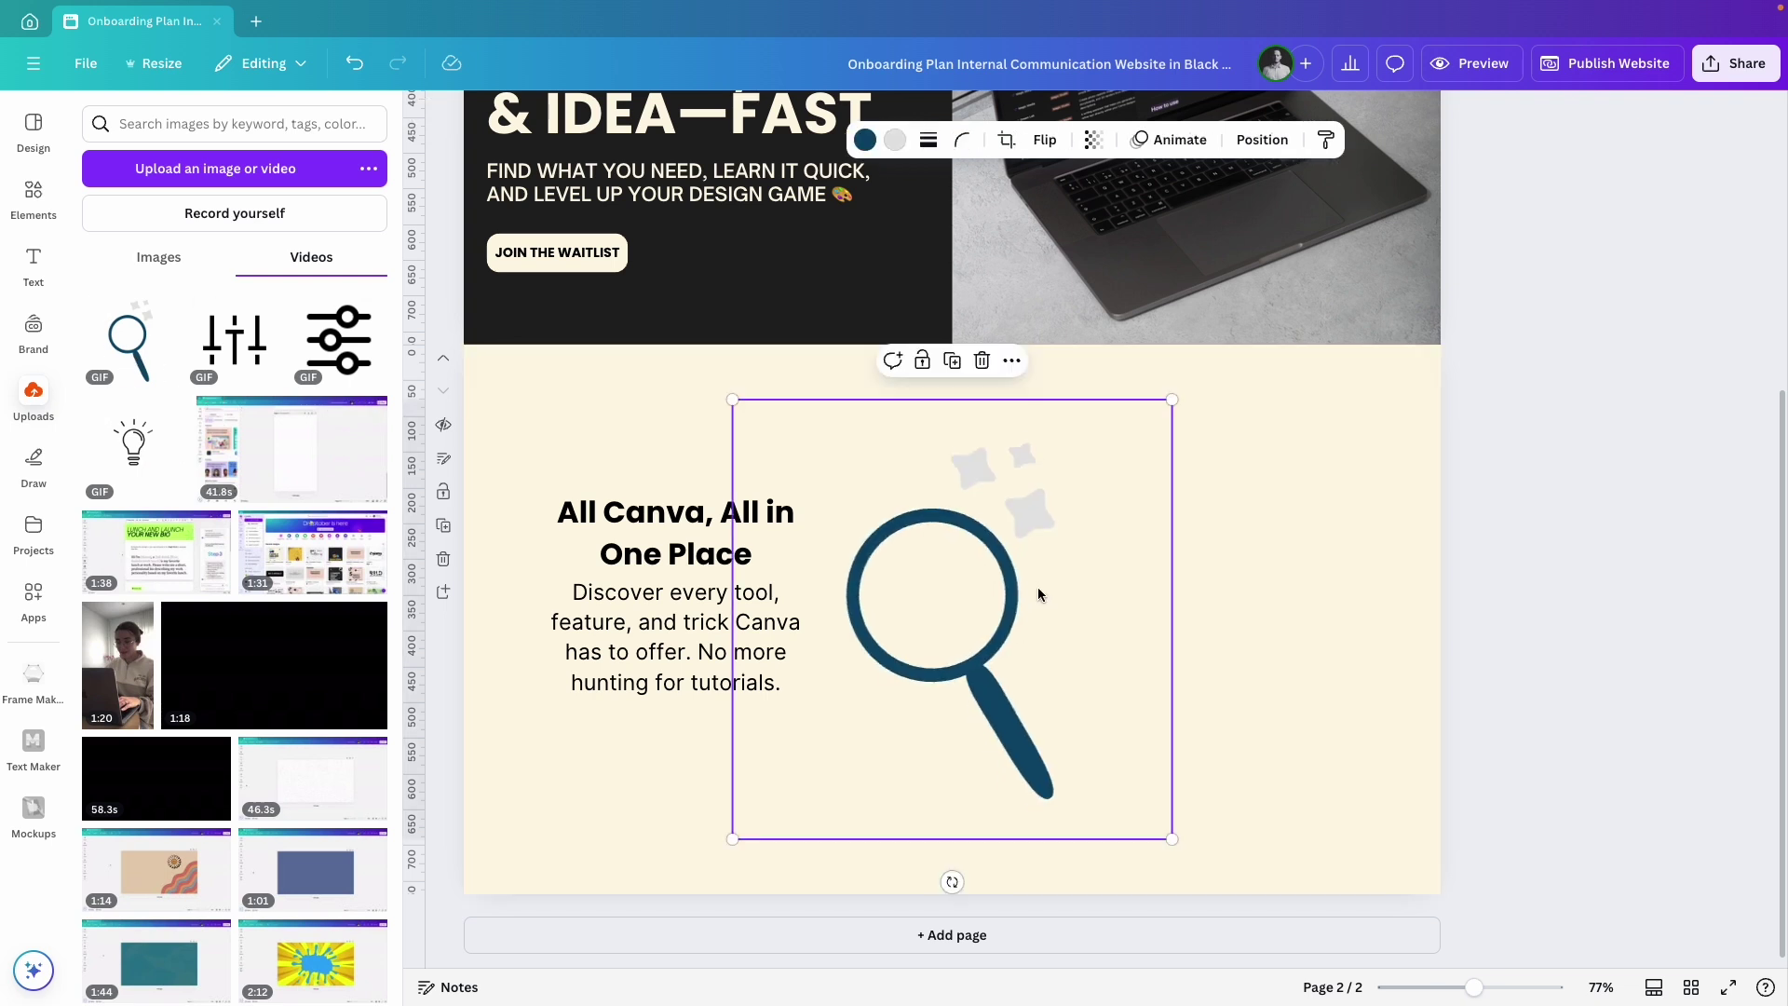
pyautogui.moveTo(1168, 401); pyautogui.dragTo(678, 440)
pyautogui.click(891, 148)
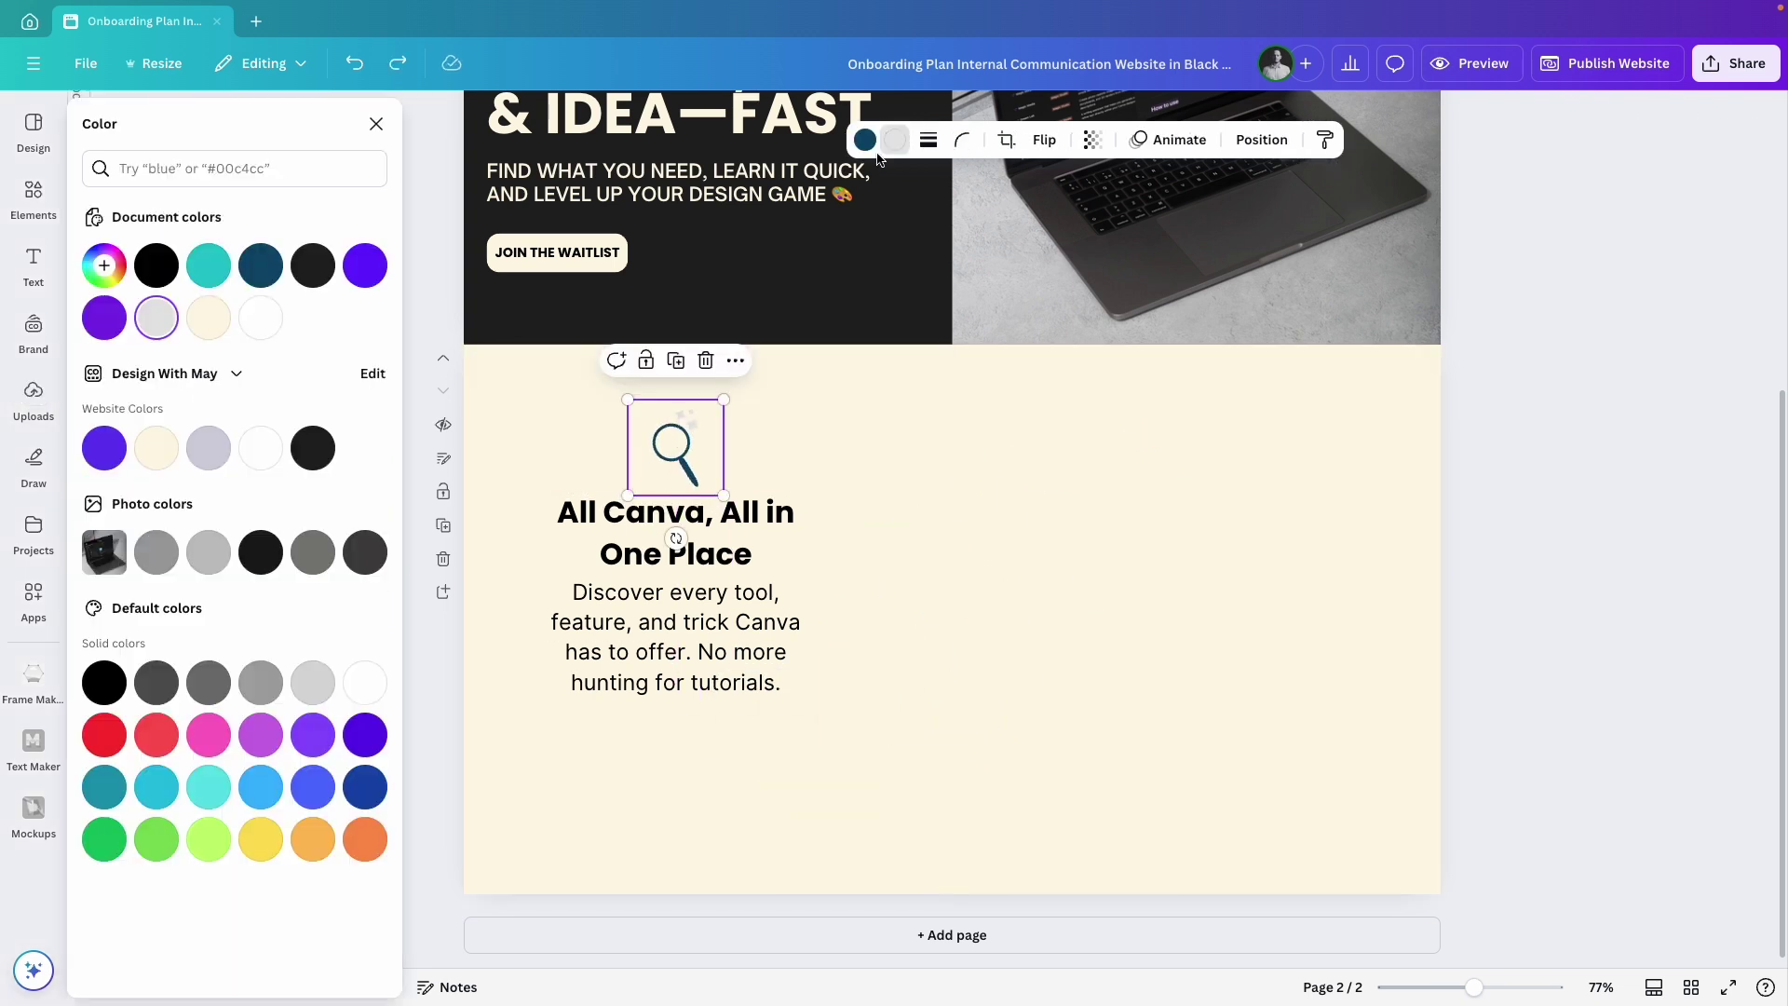
pyautogui.click(268, 460)
pyautogui.click(883, 548)
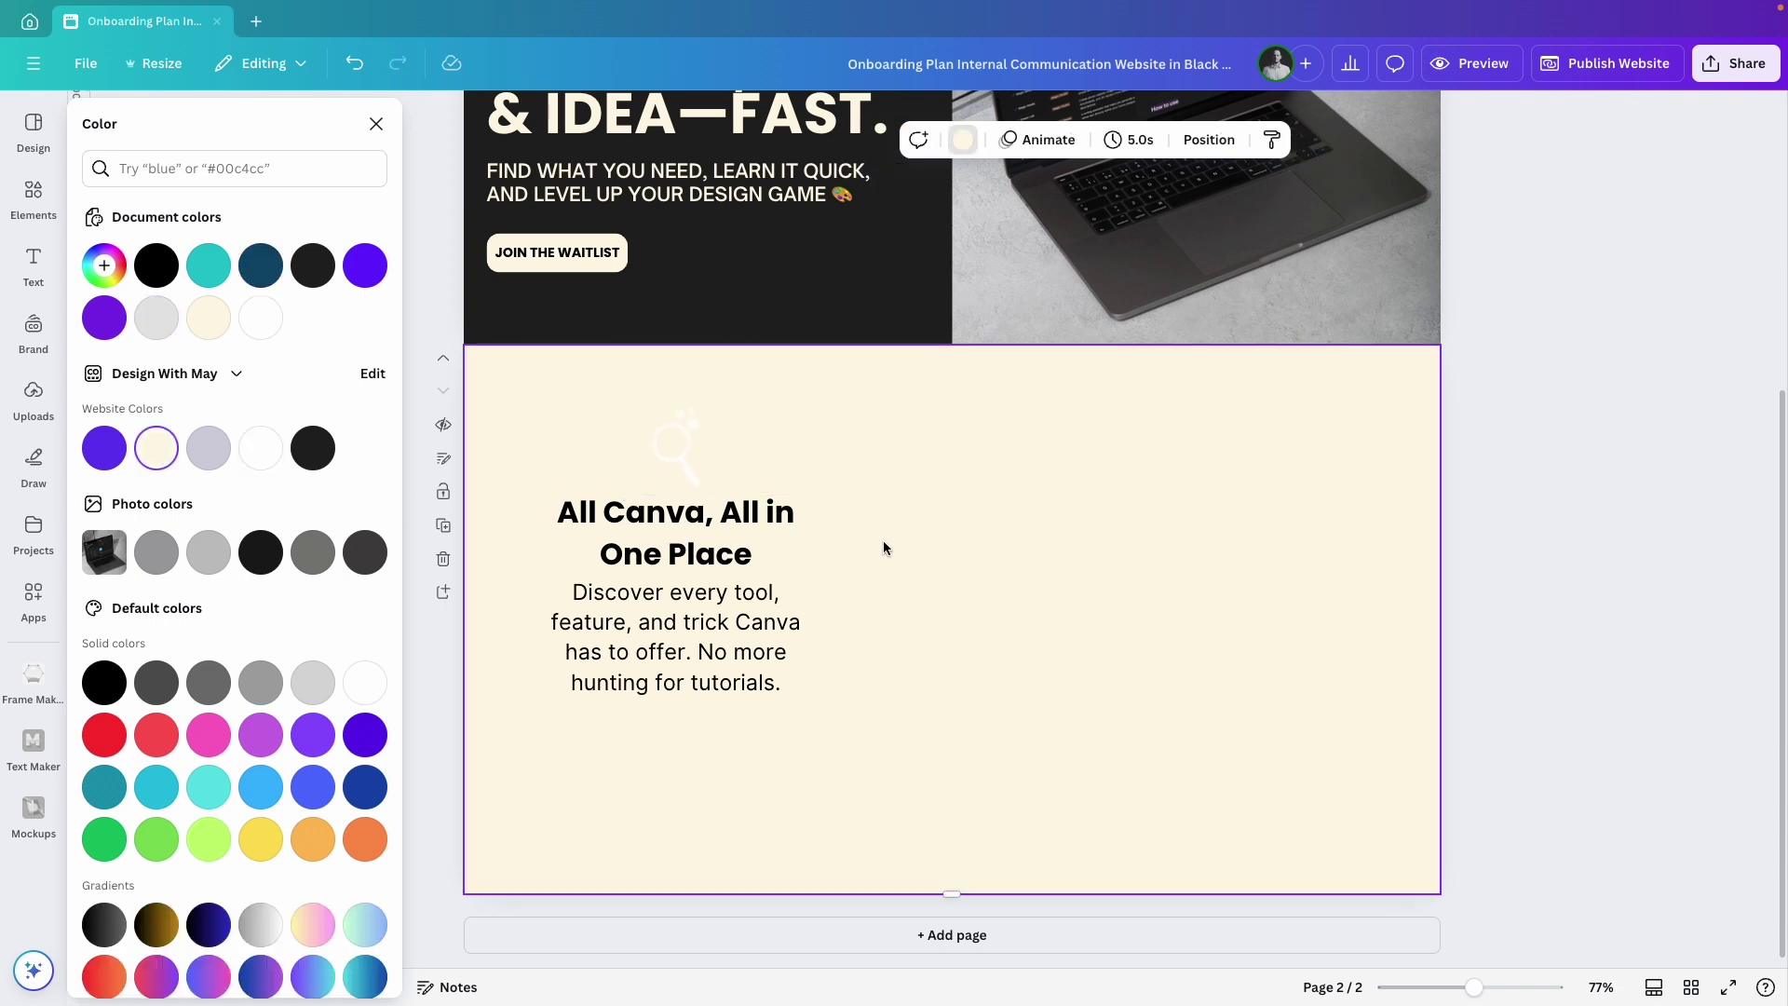
# Make the heading and description text white.
pyautogui.click(719, 548)
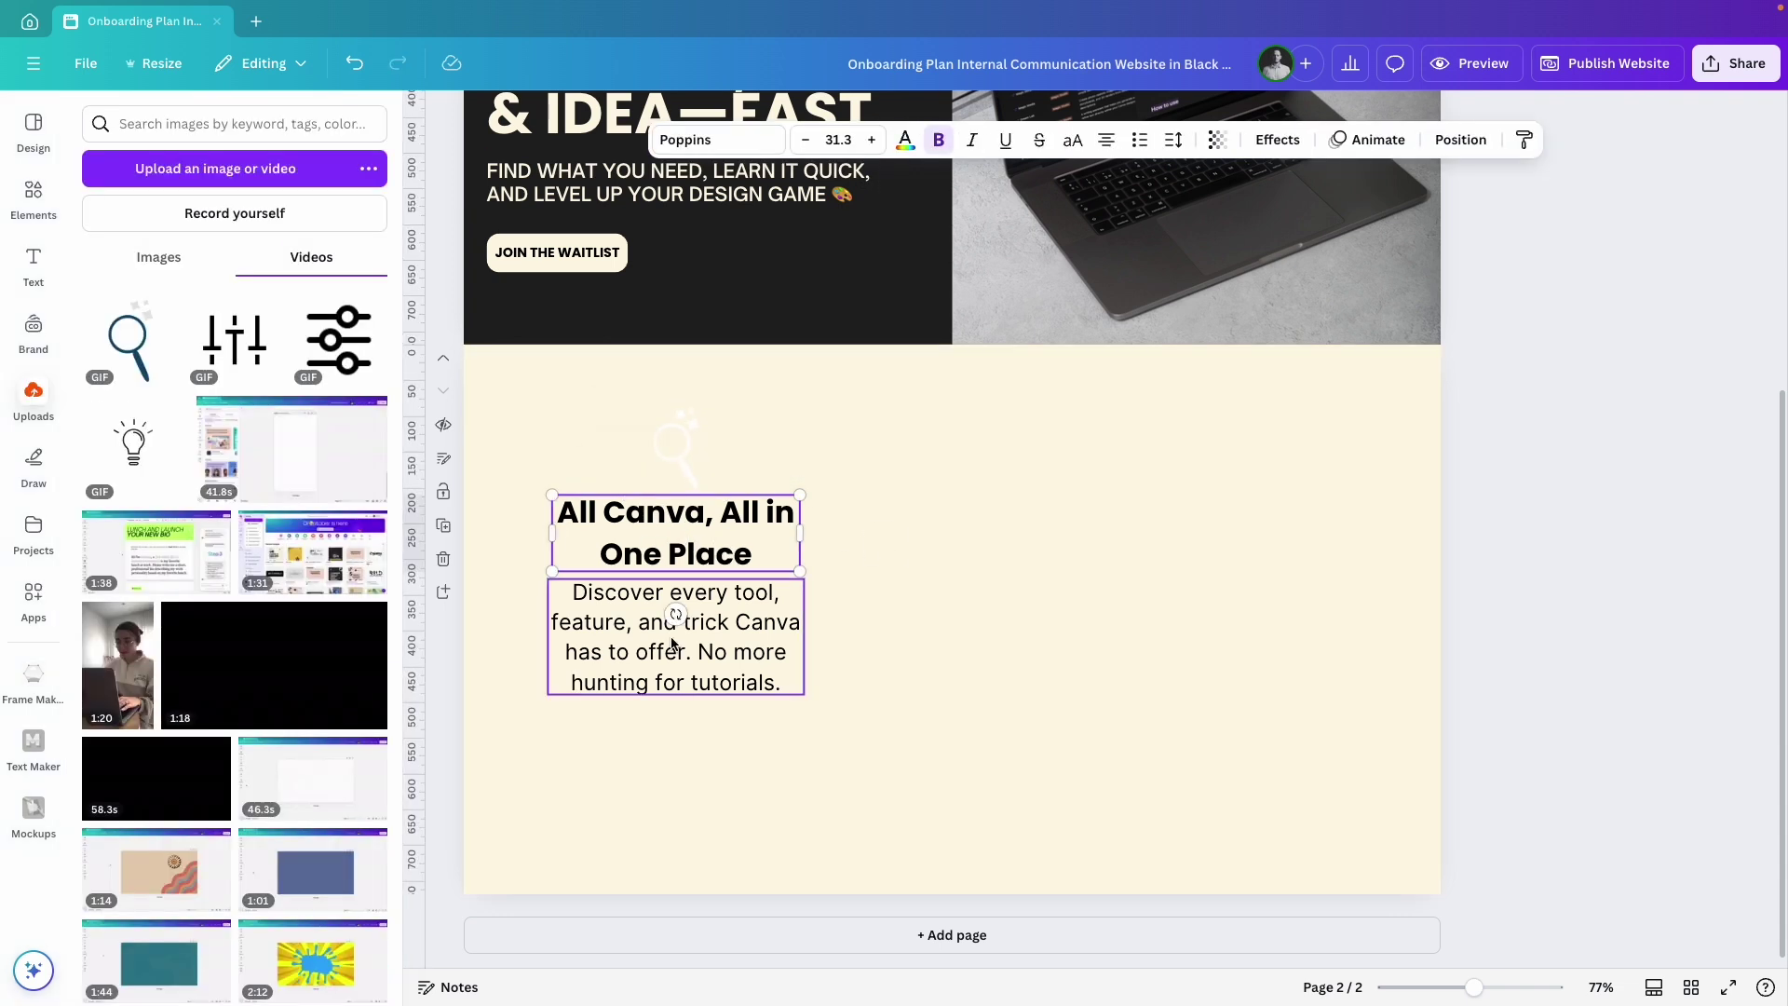
pyautogui.keyDown('shift'); pyautogui.click(671, 639); pyautogui.keyUp('shift')
pyautogui.click(903, 139)
pyautogui.click(261, 451)
# Frame the text with a dark rectangle that has rounded corners.
pyautogui.press('r')
pyautogui.moveTo(875, 572); pyautogui.dragTo(528, 433)
pyautogui.moveTo(690, 559); pyautogui.dragTo(826, 735)
pyautogui.click(686, 140)
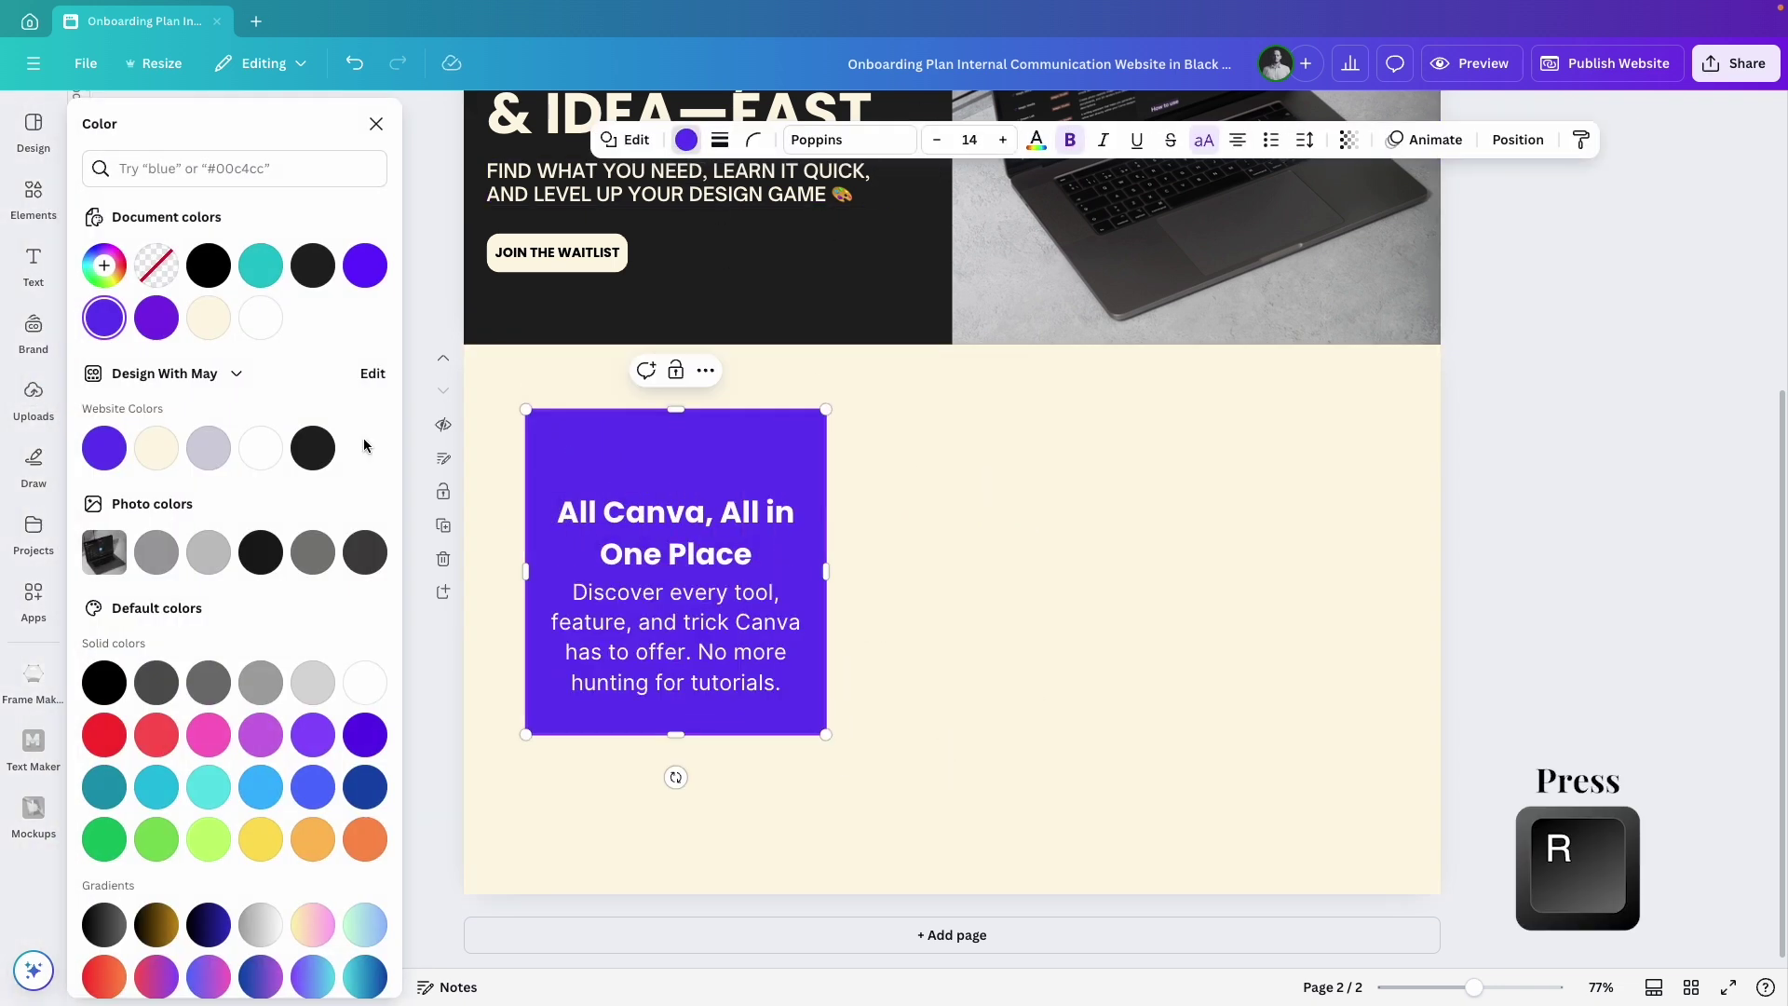
pyautogui.click(312, 448)
pyautogui.click(751, 146)
pyautogui.moveTo(653, 218); pyautogui.dragTo(716, 226)
# Layer the magnifier above the card and move icon and text down inside it.
pyautogui.click(1518, 140)
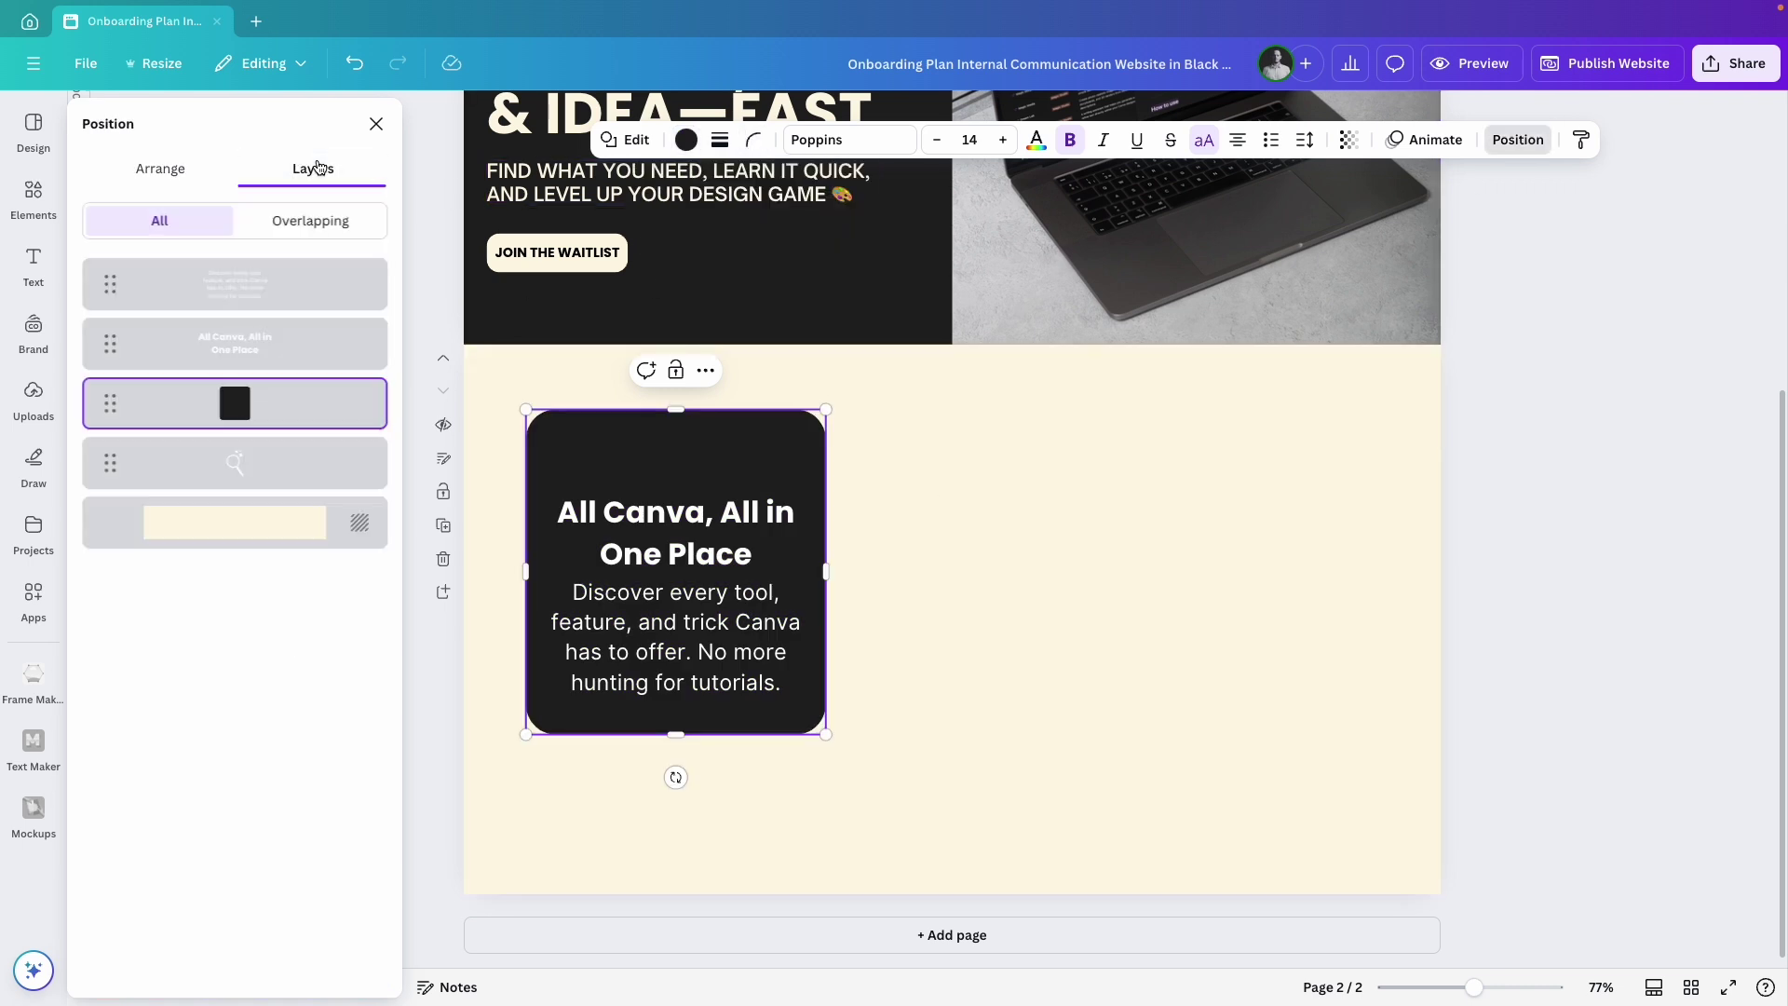
pyautogui.moveTo(233, 400); pyautogui.dragTo(239, 403)
pyautogui.click(678, 607)
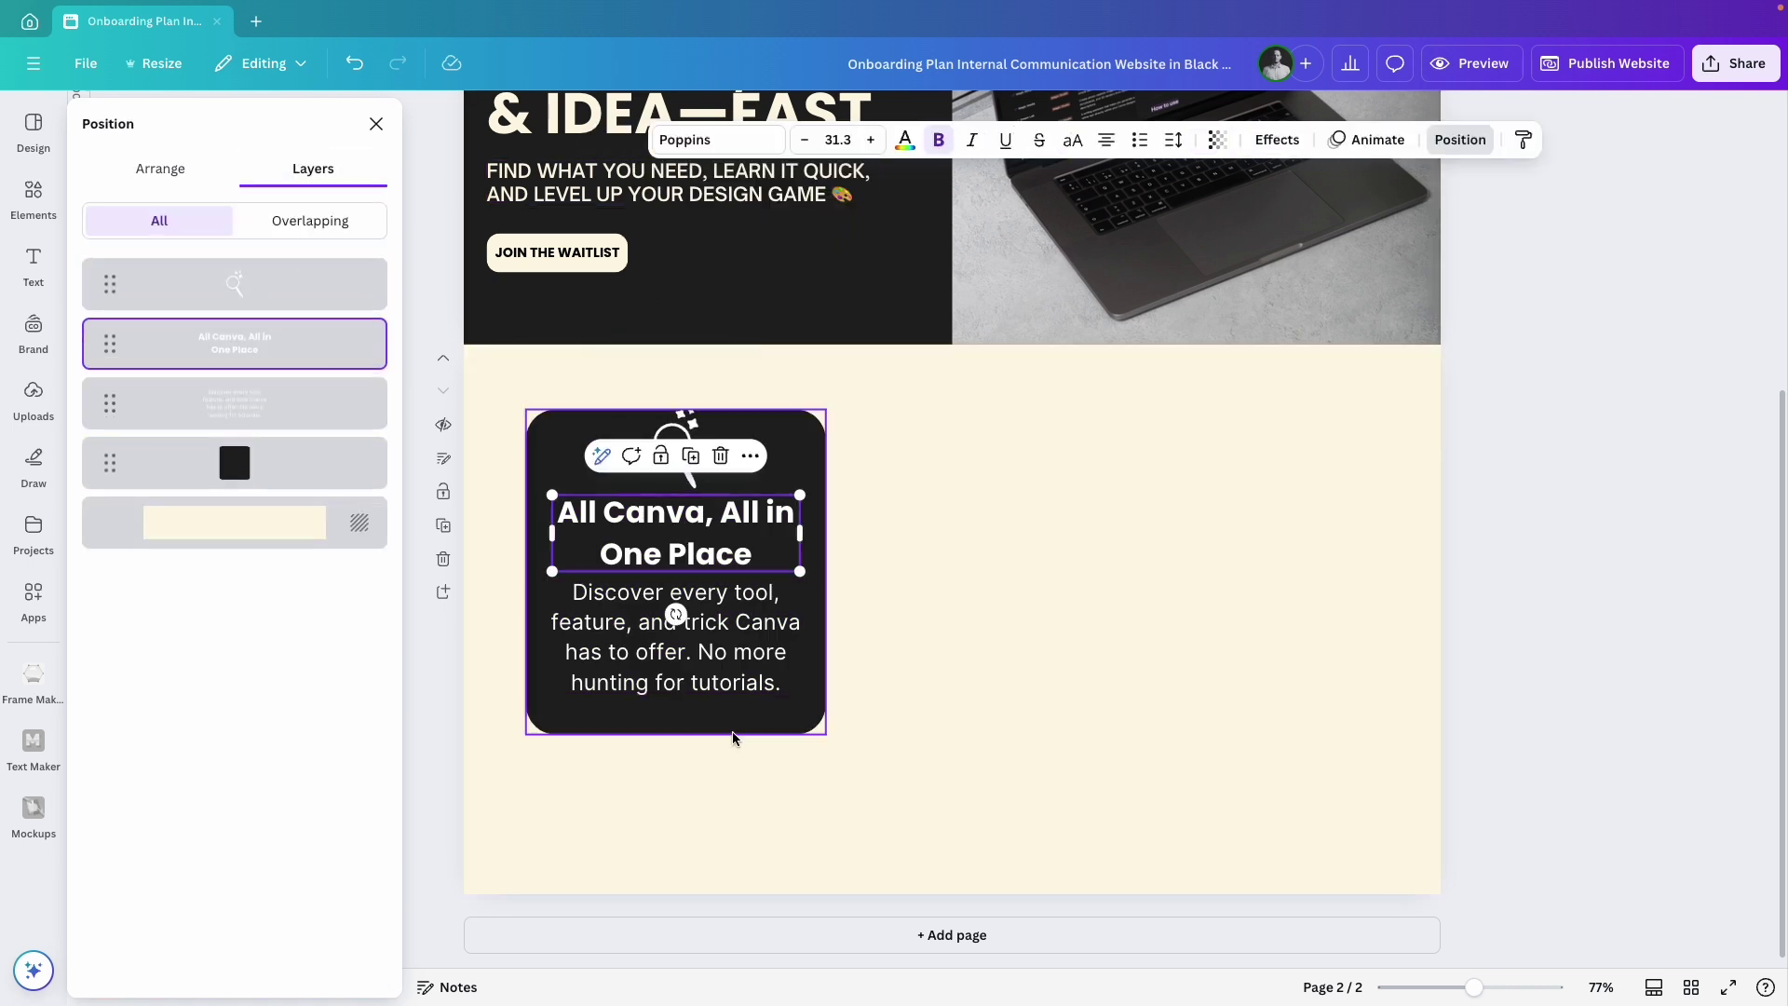
pyautogui.press('Escape')
pyautogui.click(717, 474)
pyautogui.keyDown('shift'); pyautogui.click(675, 536); pyautogui.keyUp('shift')
pyautogui.keyDown('shift'); pyautogui.click(670, 619); pyautogui.keyUp('shift')
pyautogui.moveTo(671, 618); pyautogui.dragTo(671, 639)
# Lower the card's top edge slightly and group icon, text and card together.
pyautogui.hotkey('ctrl', 'a')
pyautogui.moveTo(669, 407); pyautogui.dragTo(667, 417)
pyautogui.click(987, 642)
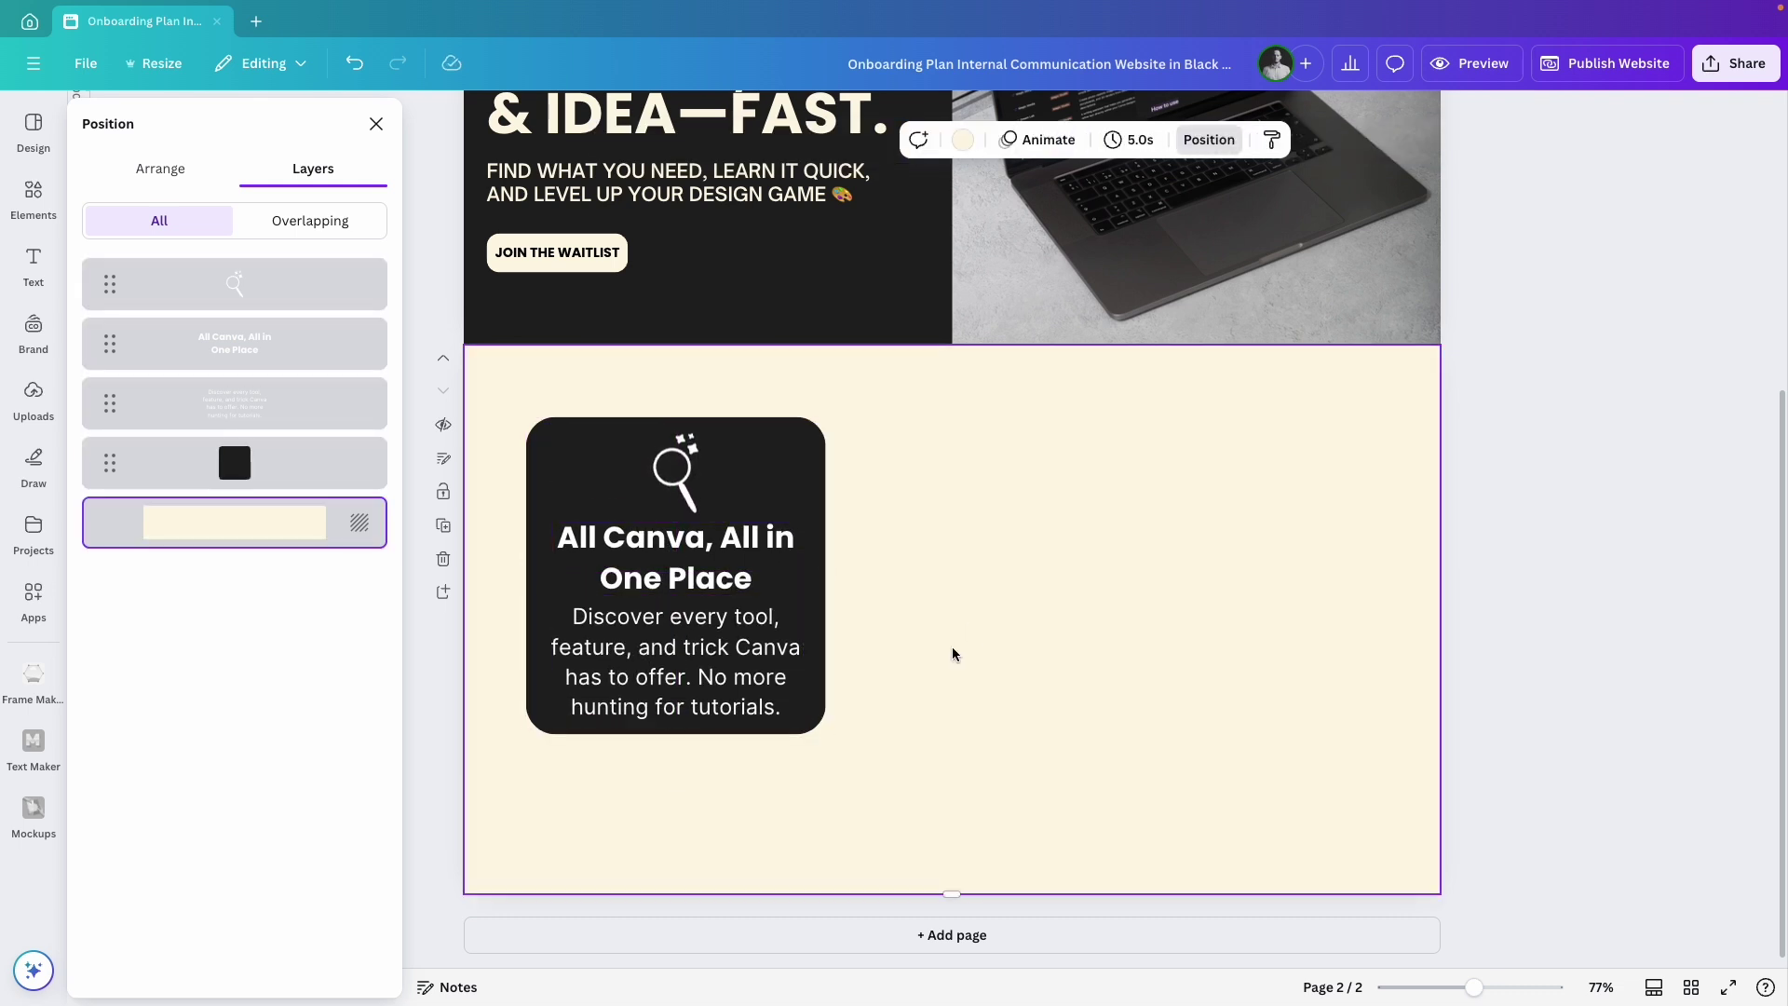
pyautogui.moveTo(880, 389); pyautogui.dragTo(486, 738)
pyautogui.press('super+g')
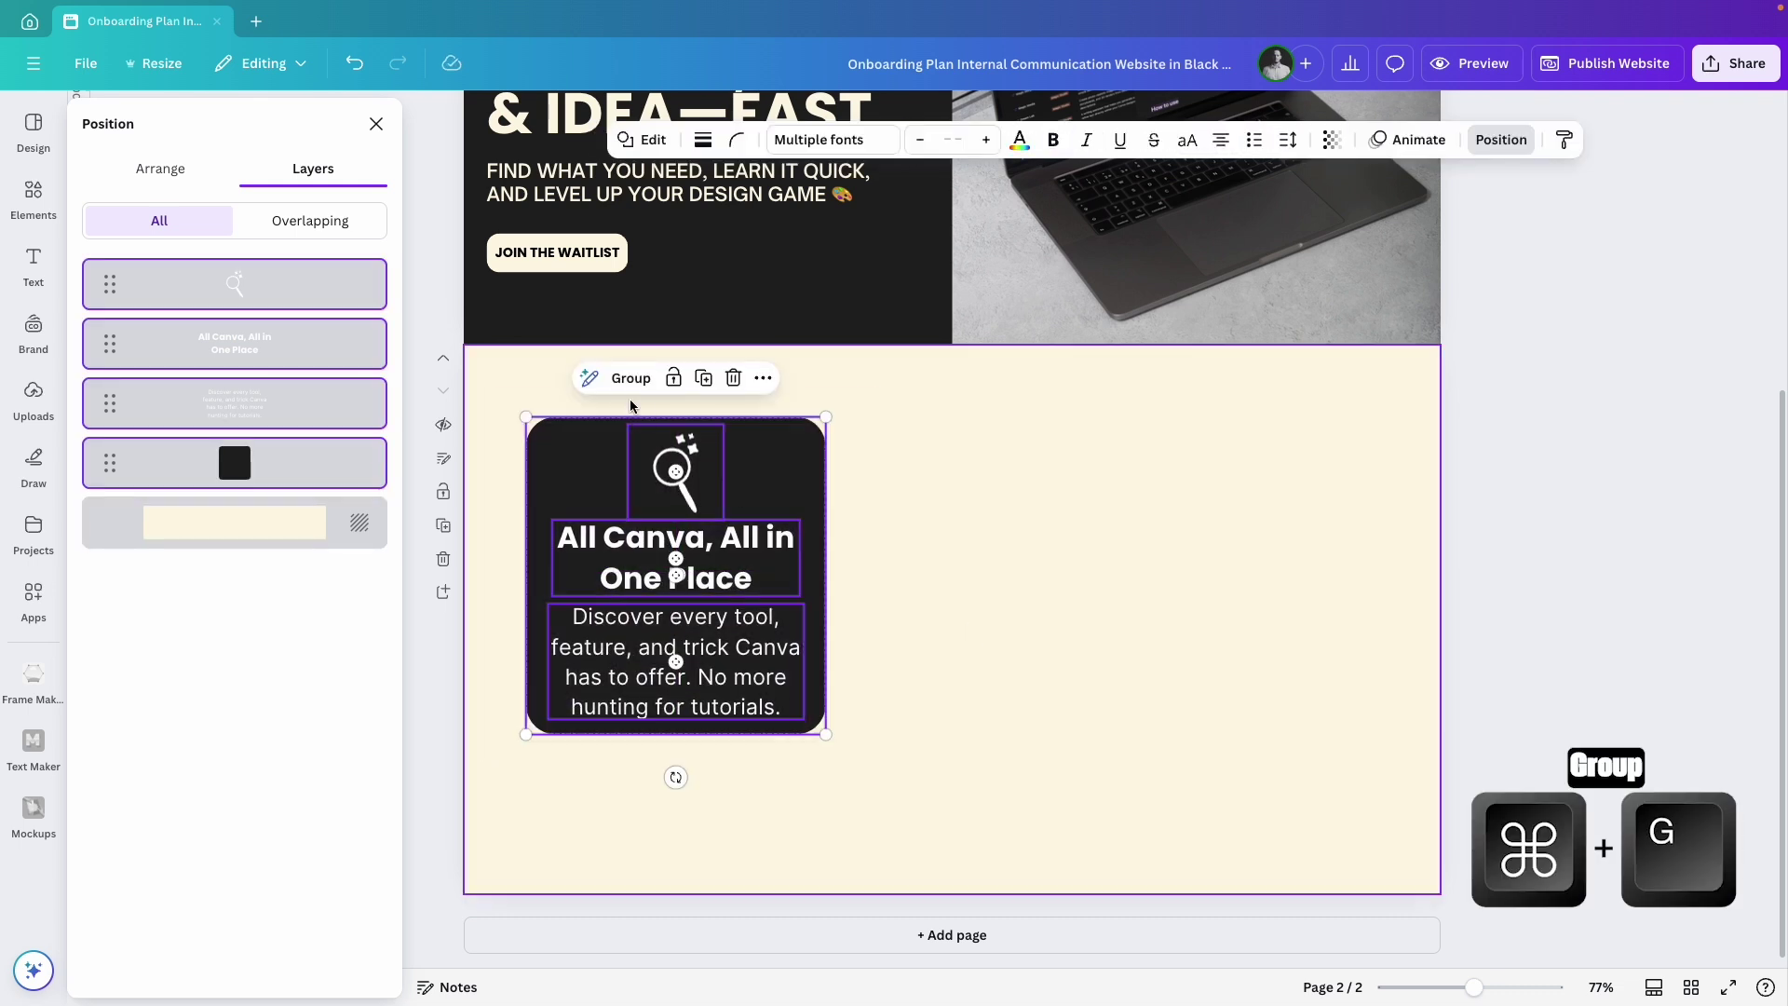
# Place a copy of the card to the right and ungroup the first card.
pyautogui.click(943, 545)
pyautogui.moveTo(655, 600); pyautogui.dragTo(862, 665)
pyautogui.click(601, 538)
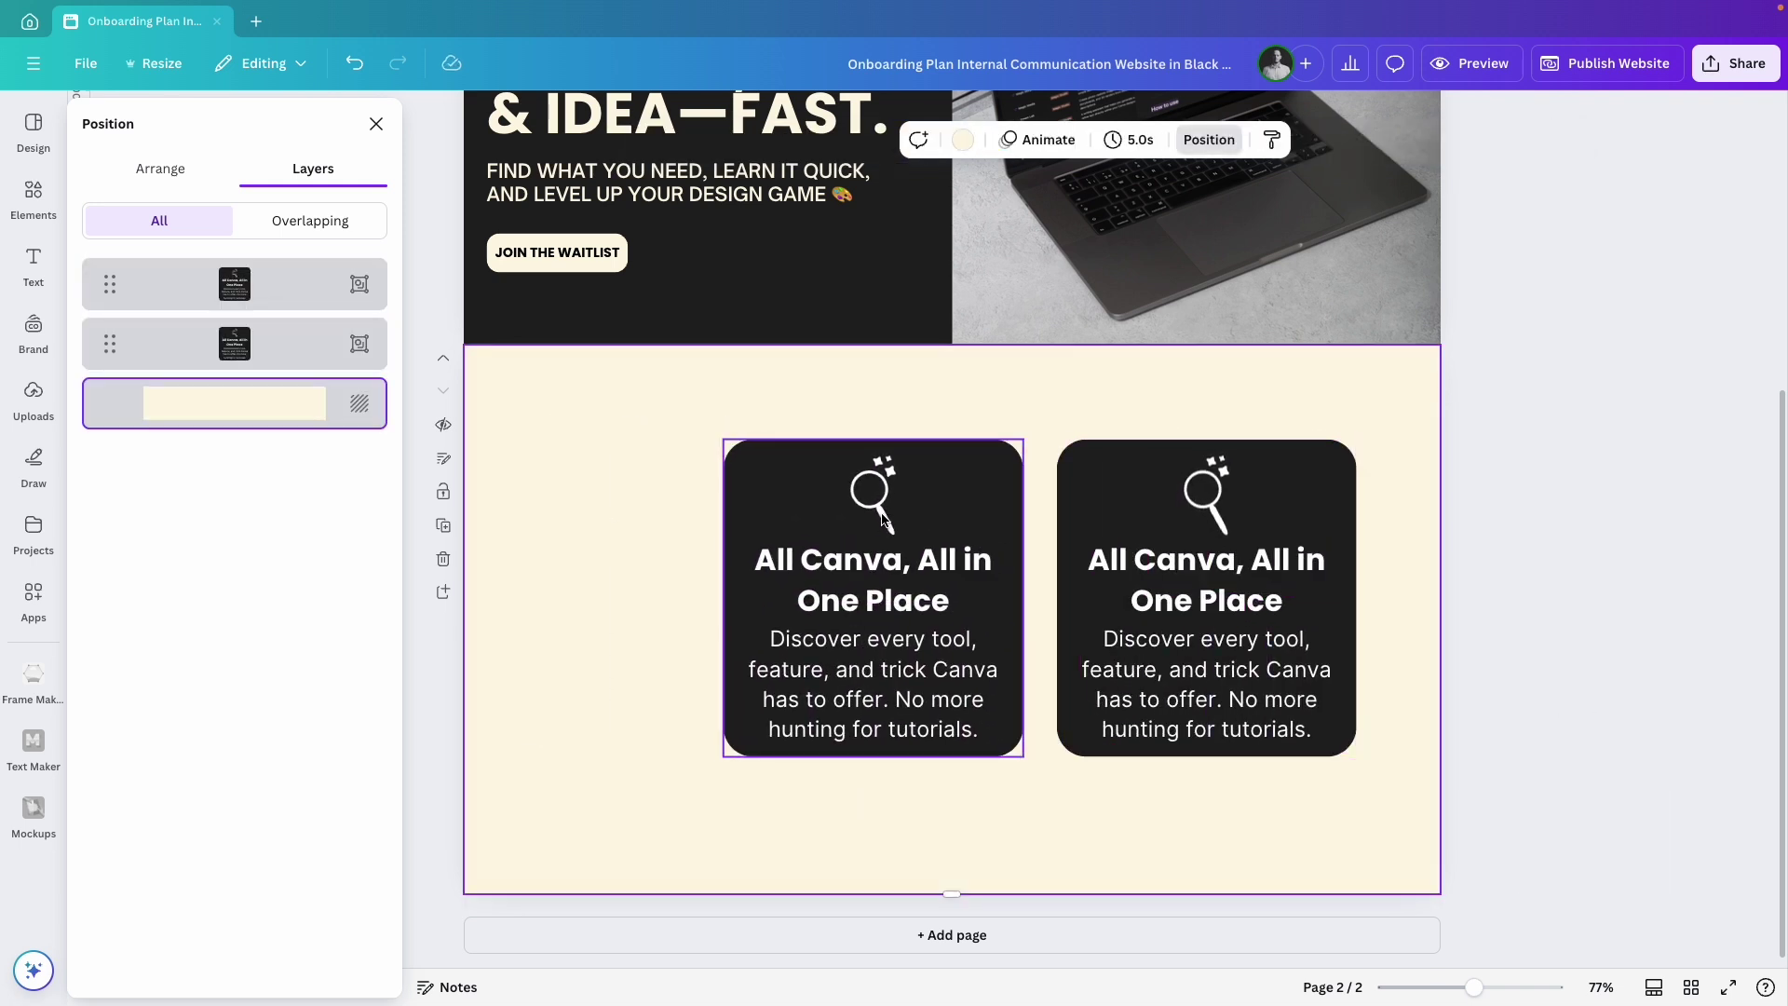
pyautogui.click(745, 559)
pyautogui.click(813, 401)
pyautogui.click(635, 505)
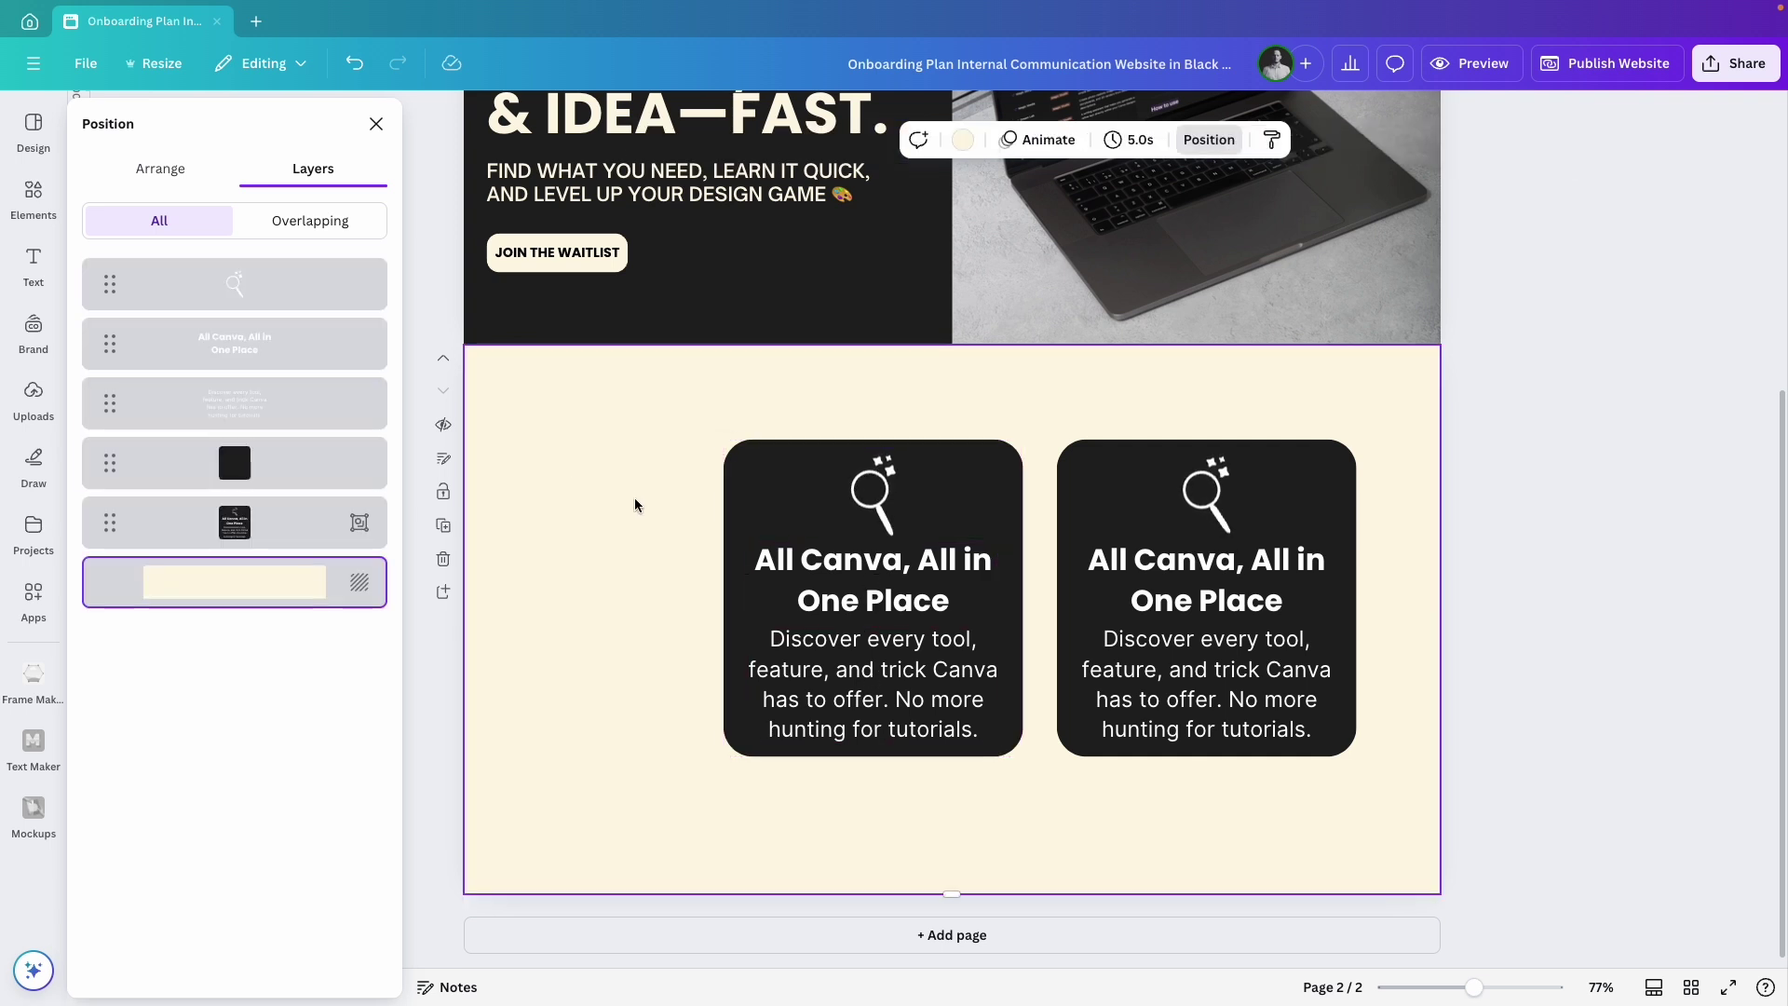
# Add the sliders GIF, shrunk and rotated 90°, over the first card's magnifier.
pyautogui.click(23, 425)
pyautogui.moveTo(234, 342); pyautogui.dragTo(950, 671)
pyautogui.moveTo(1169, 838); pyautogui.dragTo(931, 642)
pyautogui.moveTo(835, 575); pyautogui.dragTo(604, 458)
pyautogui.moveTo(793, 460); pyautogui.dragTo(877, 494)
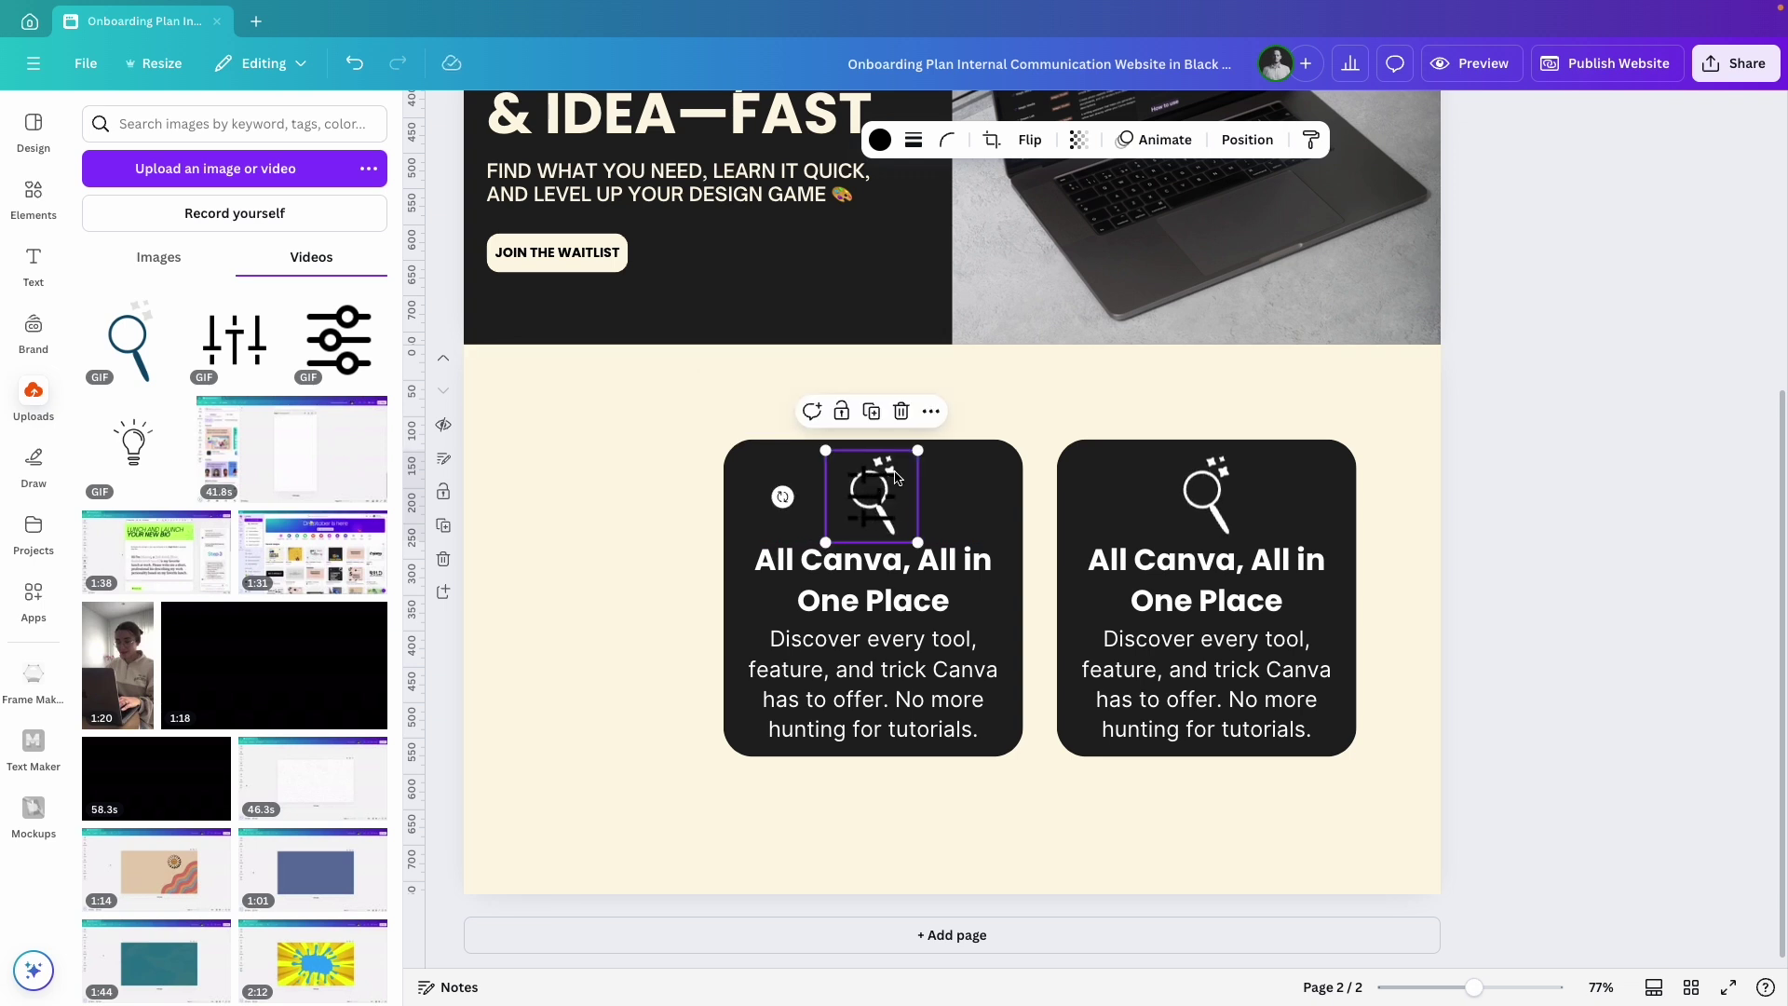
# Give the middle card the sliders animation, 'Design Fast, Create Big' heading and new description.
pyautogui.click(880, 140)
pyautogui.click(1246, 140)
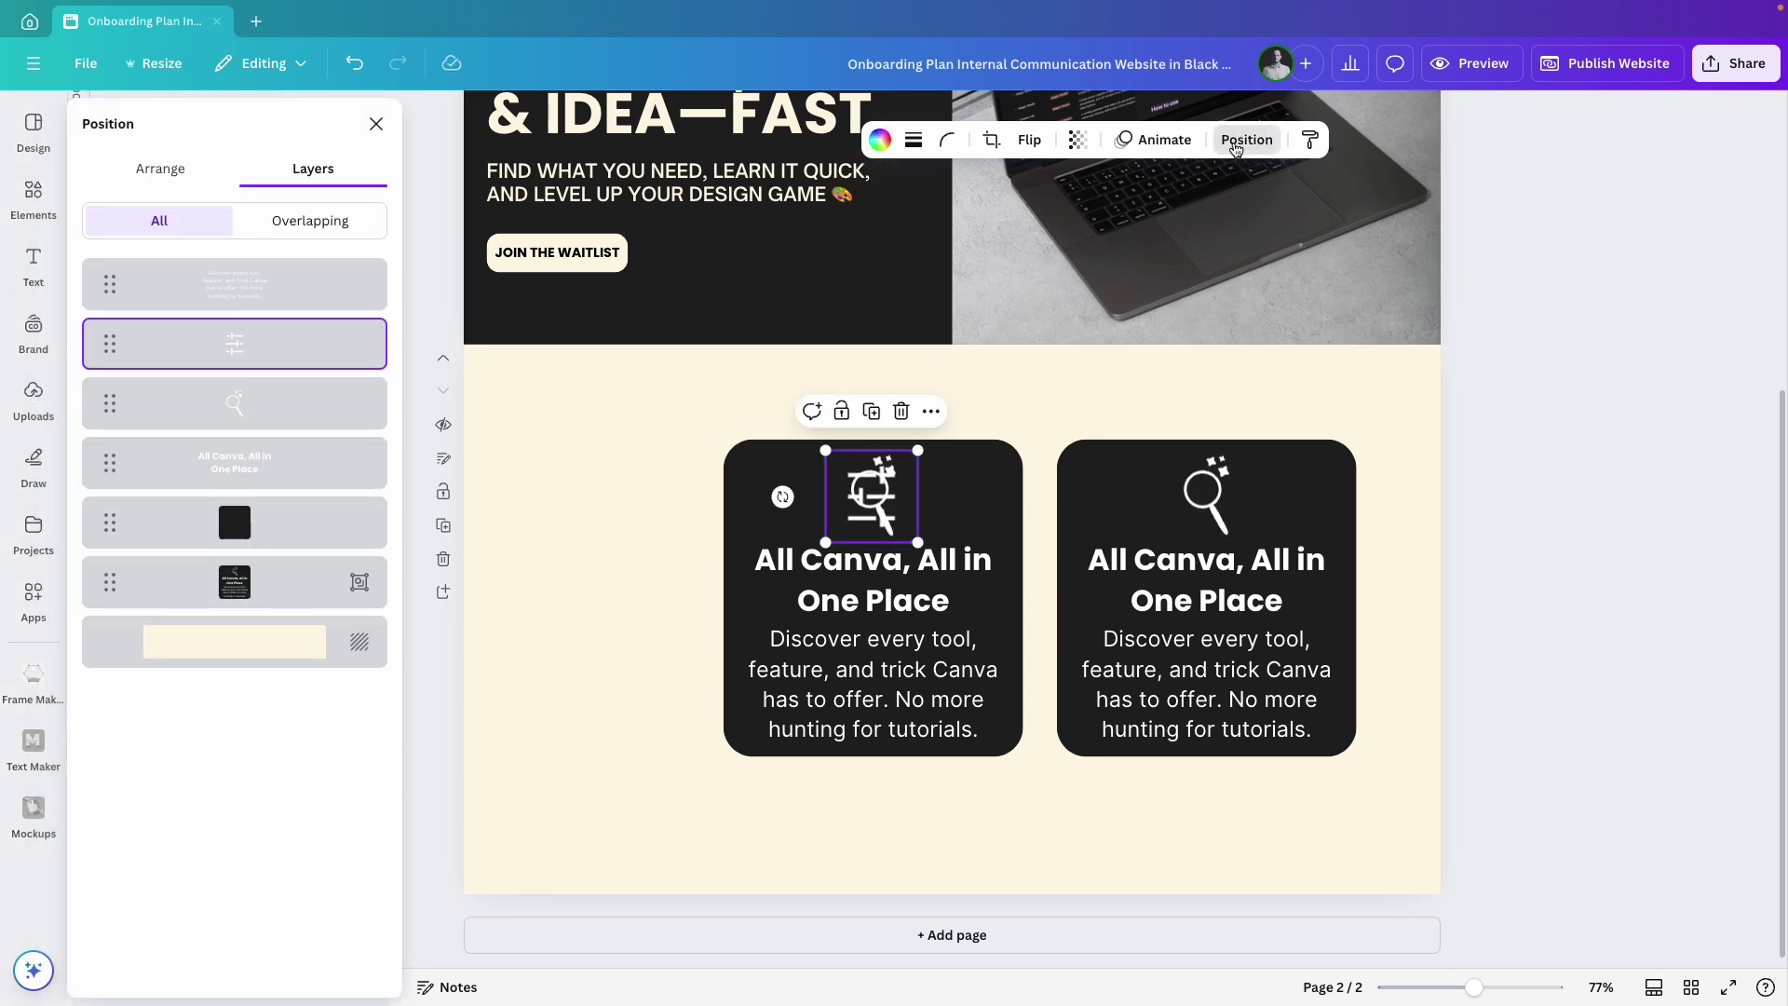
pyautogui.doubleClick(873, 579)
pyautogui.write('Design Fast, Create Big')
pyautogui.doubleClick(865, 685)
pyautogui.write('Get to the right features and inspiration in seconds with intuitive filters and organized categories')
# Make the Design Fast card taller to fit its text.
pyautogui.click(591, 633)
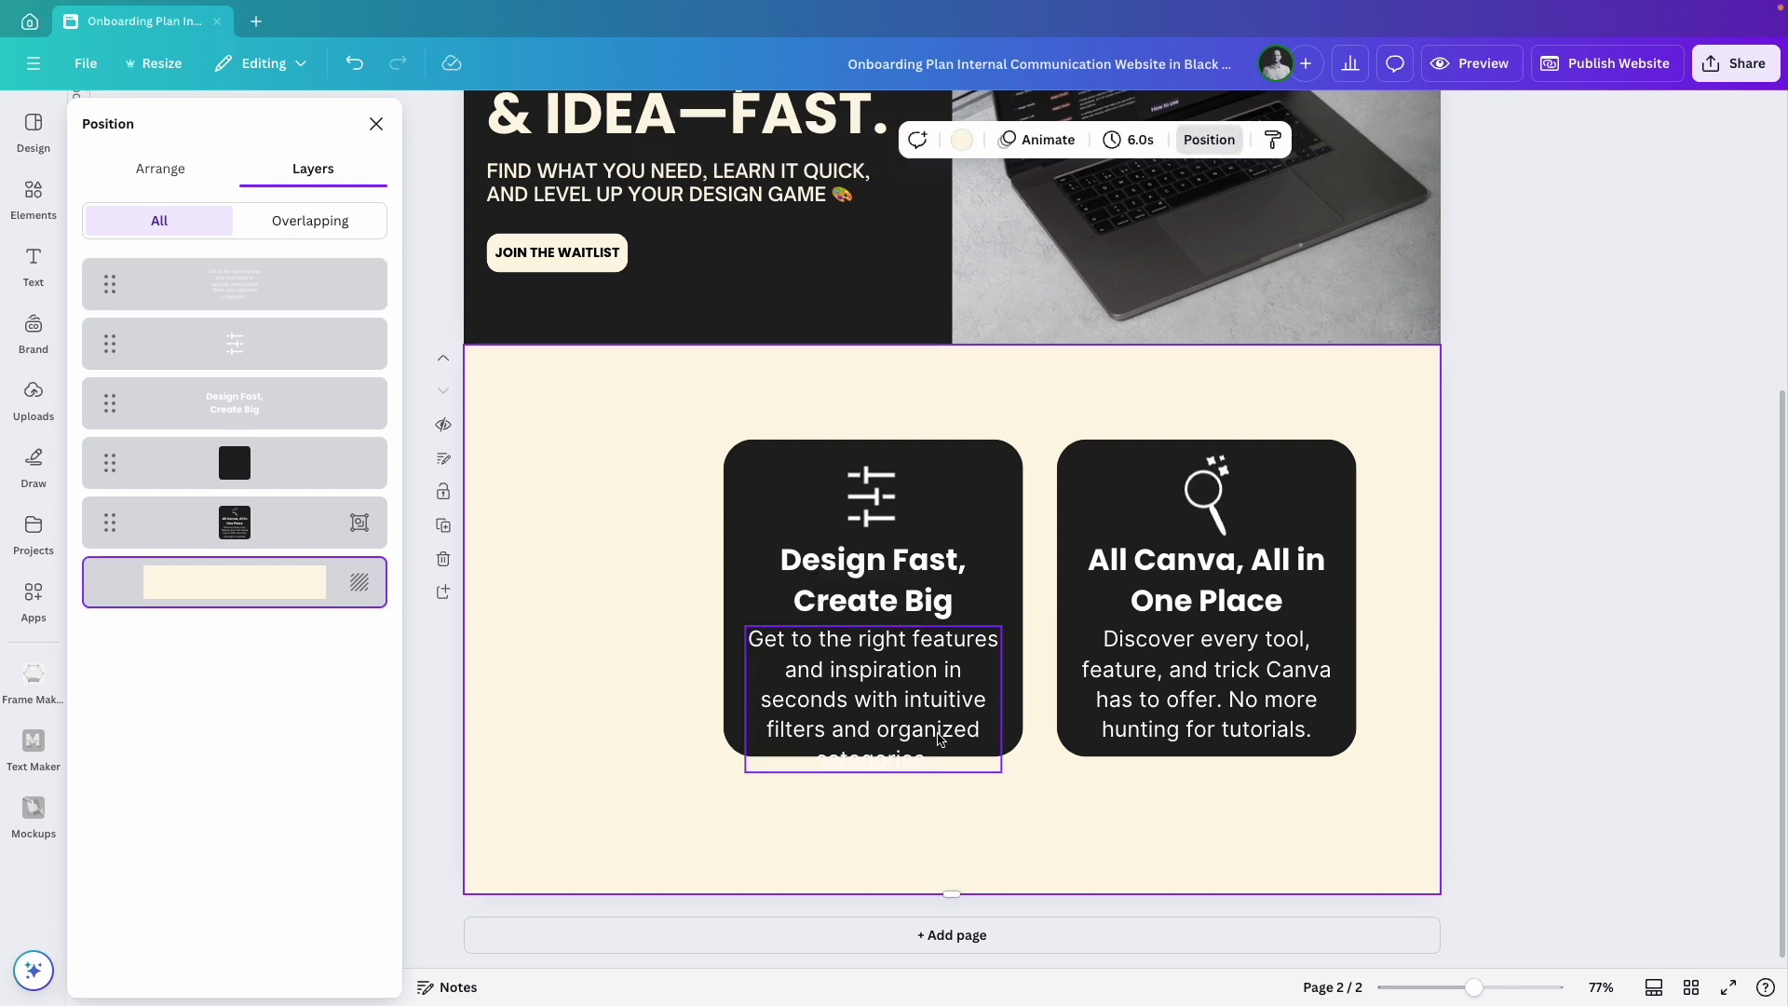
pyautogui.click(868, 754)
pyautogui.moveTo(868, 760); pyautogui.dragTo(865, 792)
pyautogui.click(870, 708)
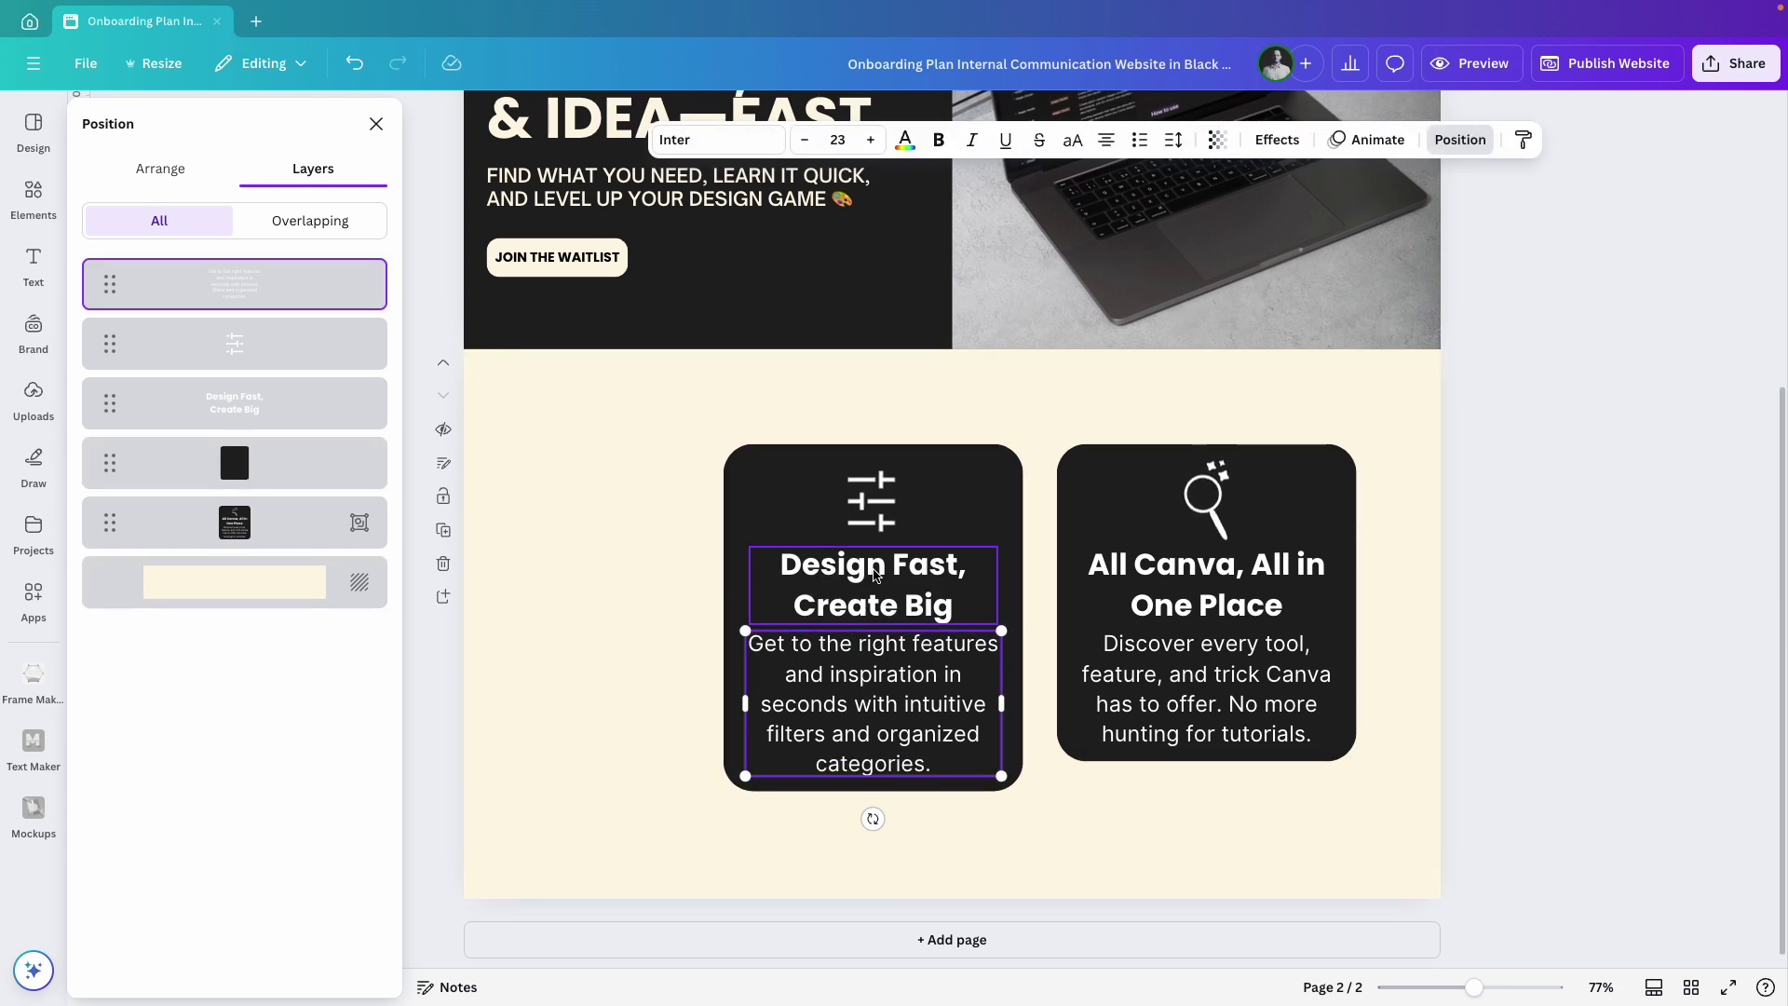
pyautogui.keyDown('shift'); pyautogui.click(873, 587); pyautogui.keyUp('shift')
pyautogui.keyDown('shift'); pyautogui.click(872, 503); pyautogui.keyUp('shift')
pyautogui.click(571, 679)
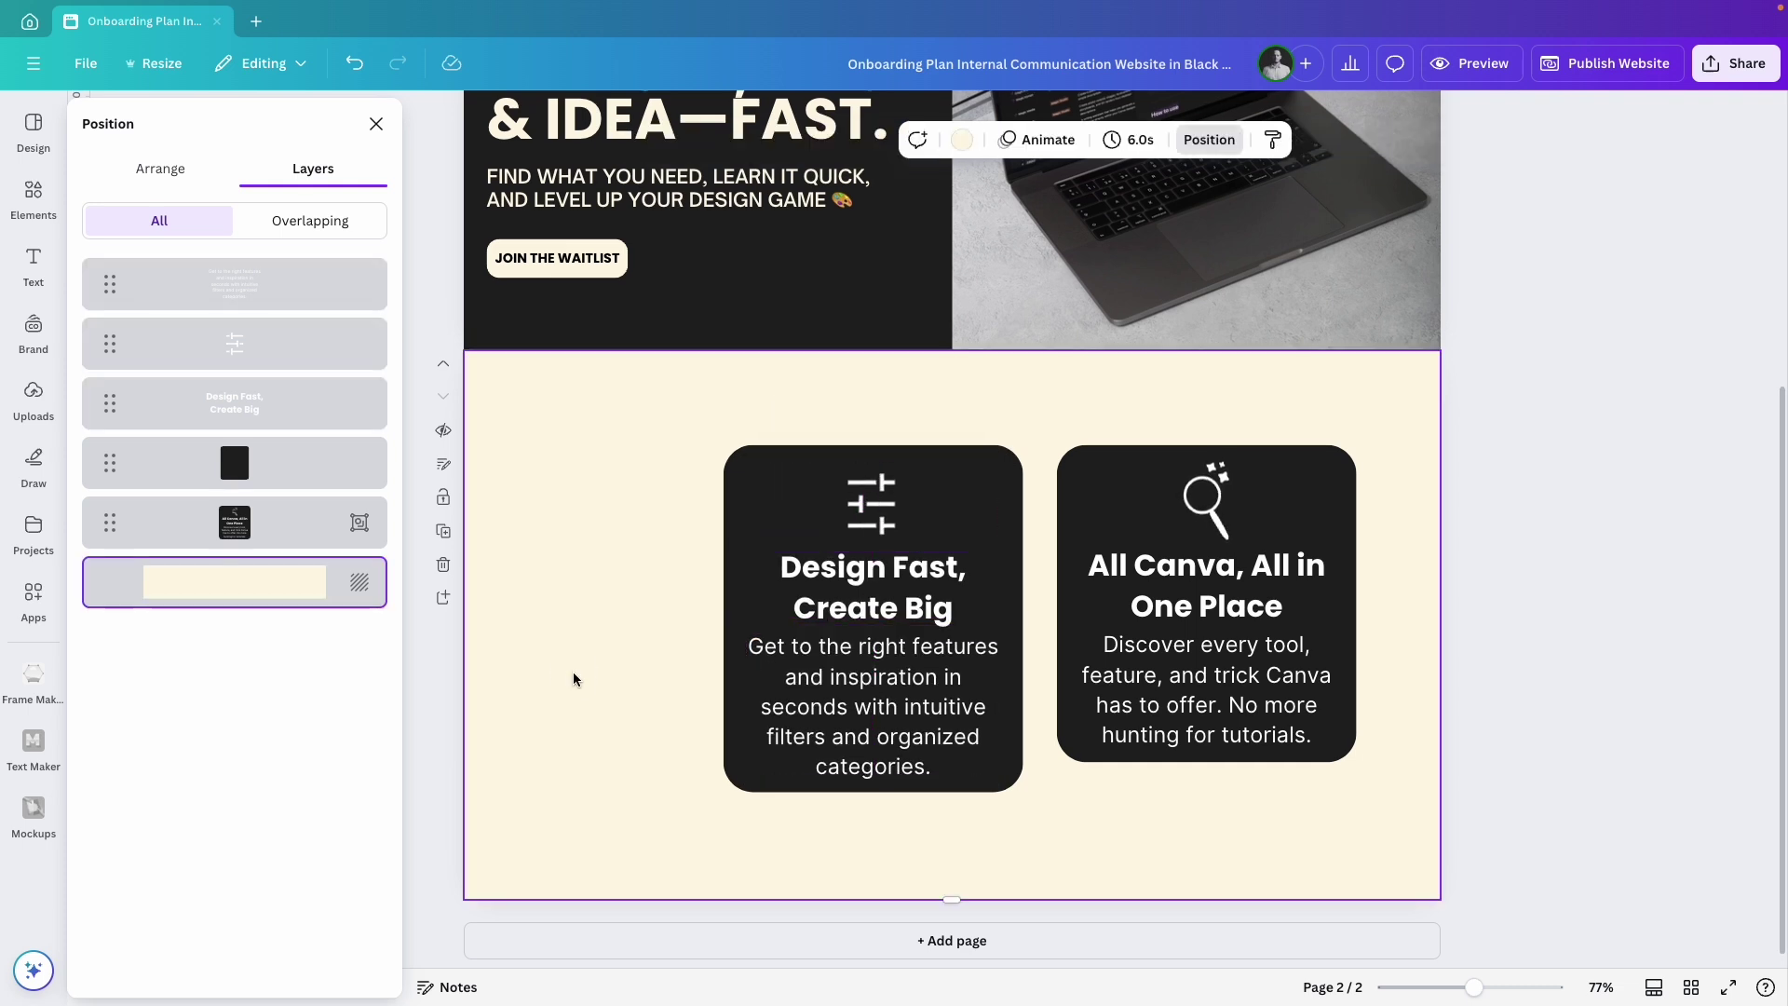
# Stretch the All Canva card to the same height and regroup it.
pyautogui.click(1249, 593)
pyautogui.click(1176, 509)
pyautogui.click(1203, 759)
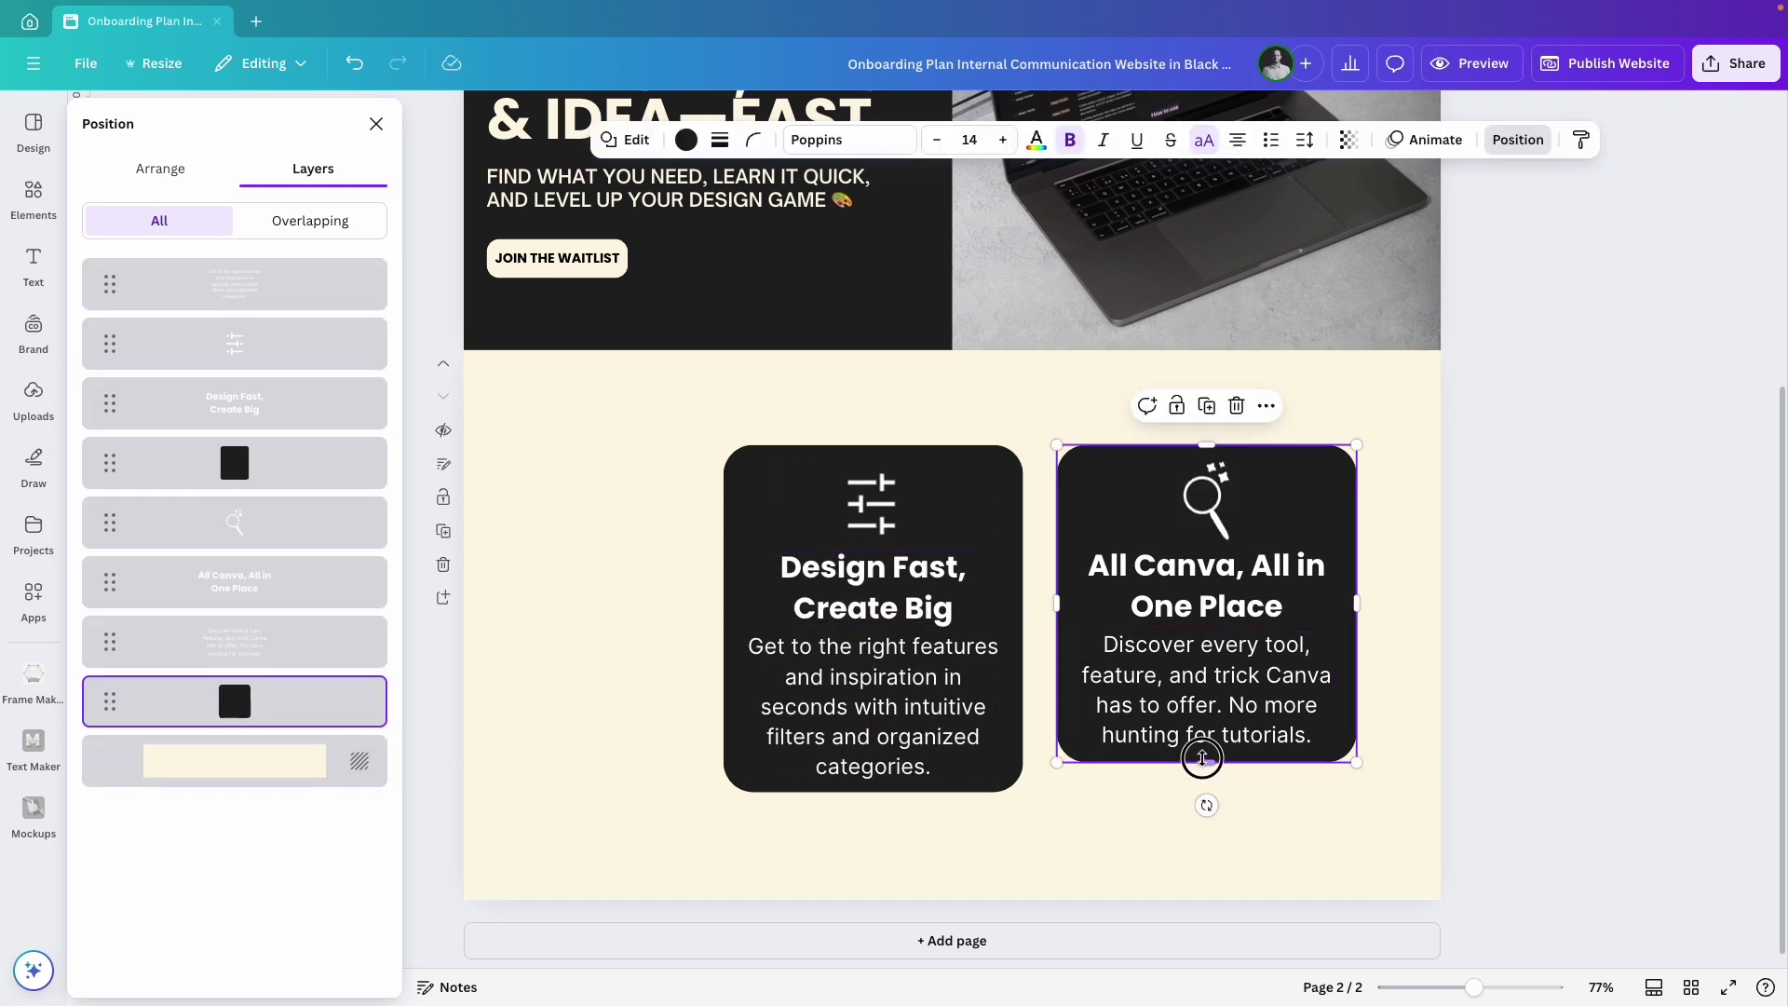
pyautogui.moveTo(1201, 762); pyautogui.dragTo(1200, 791)
pyautogui.click(1497, 507)
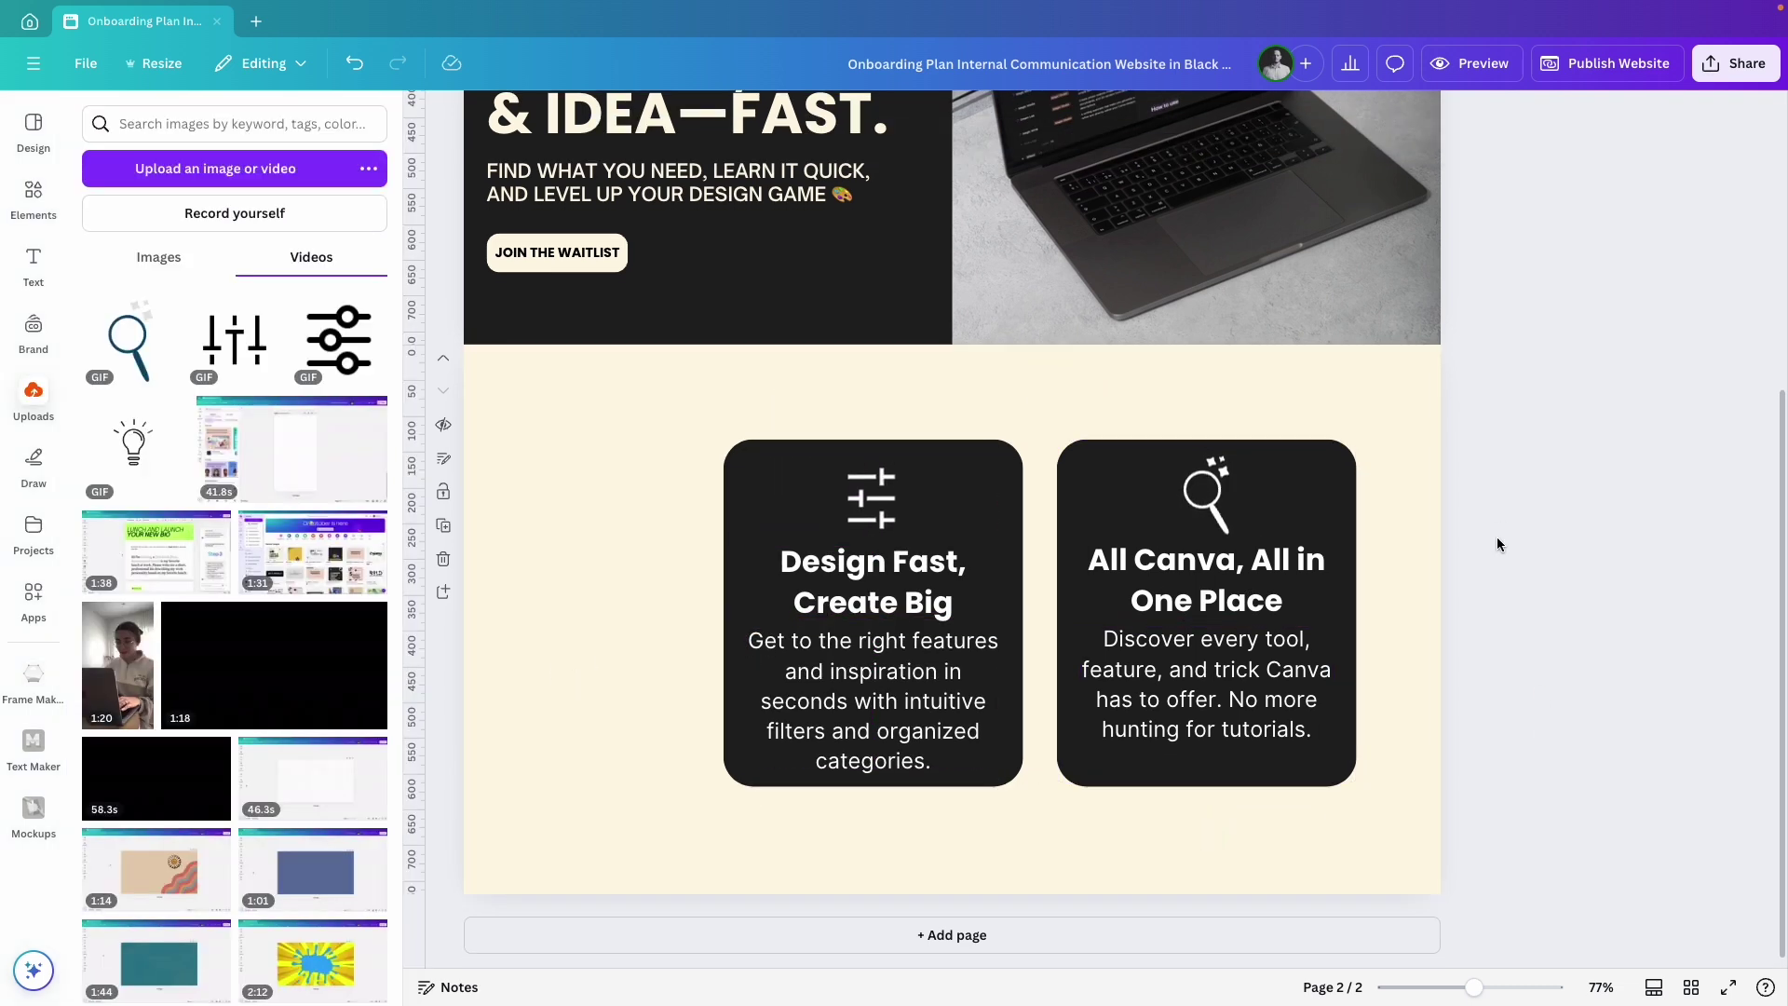
pyautogui.moveTo(1498, 472); pyautogui.dragTo(1056, 816)
pyautogui.hotkey('ctrl', 'g')
# Group the Design Fast card and shift both cards to the right.
pyautogui.moveTo(619, 379); pyautogui.dragTo(1029, 793)
pyautogui.hotkey('ctrl', 'g')
pyautogui.click(1072, 756)
pyautogui.keyDown('shift'); pyautogui.click(1072, 756); pyautogui.keyUp('shift')
pyautogui.moveTo(963, 667); pyautogui.dragTo(1006, 667)
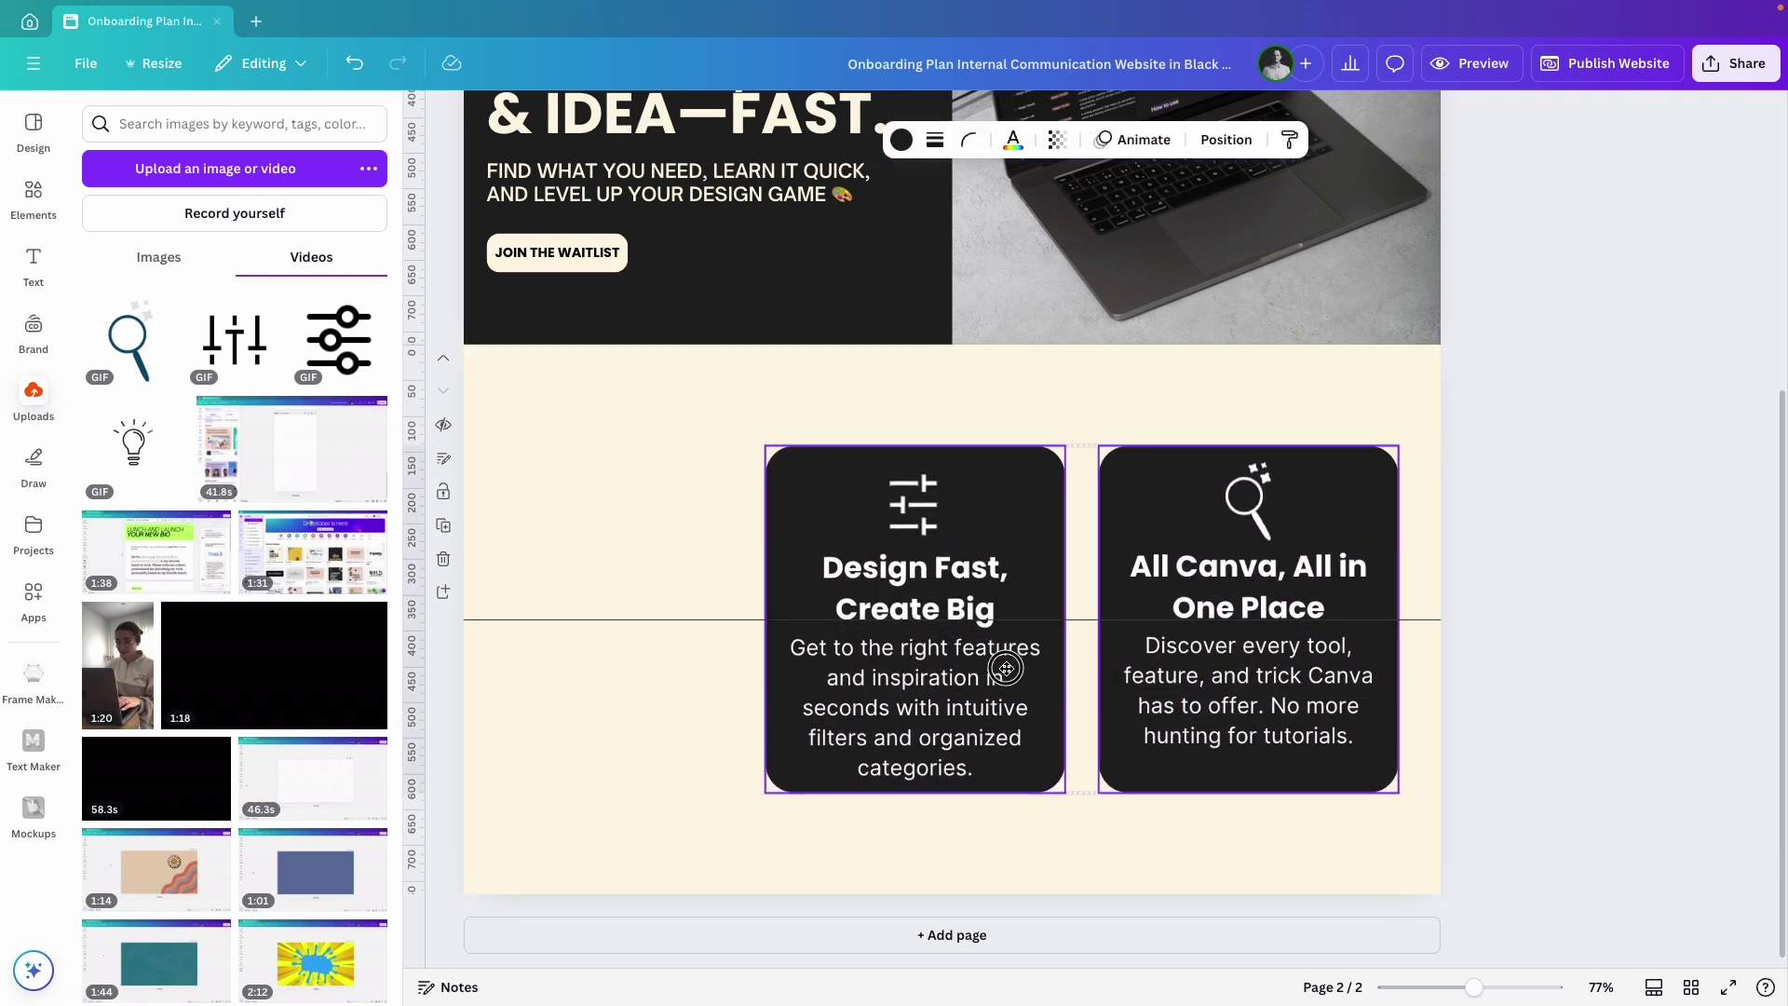
# Copy a card to the left as 'Inspiration on Demand' with a lightbulb icon.
pyautogui.moveTo(908, 731); pyautogui.dragTo(626, 731)
pyautogui.write('Inspiration on Demand ')
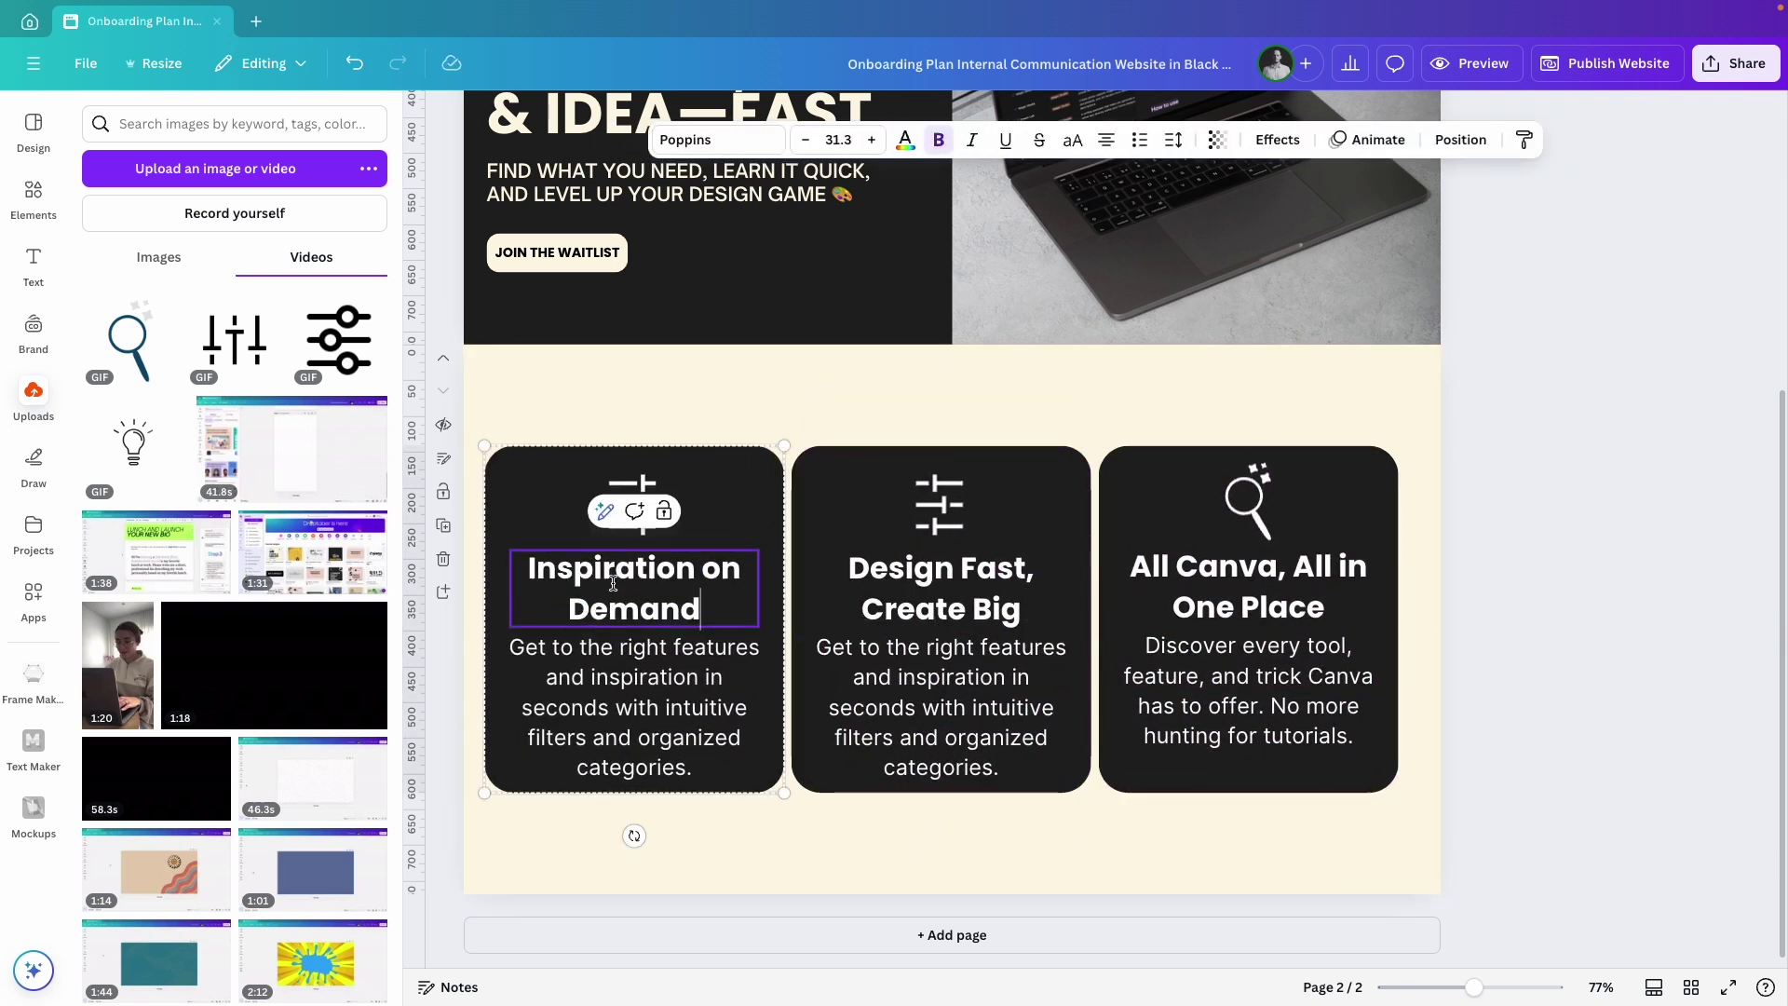
pyautogui.write('Fresh ideas to keep you designing like a pro, with examples tailored to every tool.')
pyautogui.press('Escape')
pyautogui.moveTo(133, 443); pyautogui.dragTo(628, 511)
pyautogui.click(1277, 140)
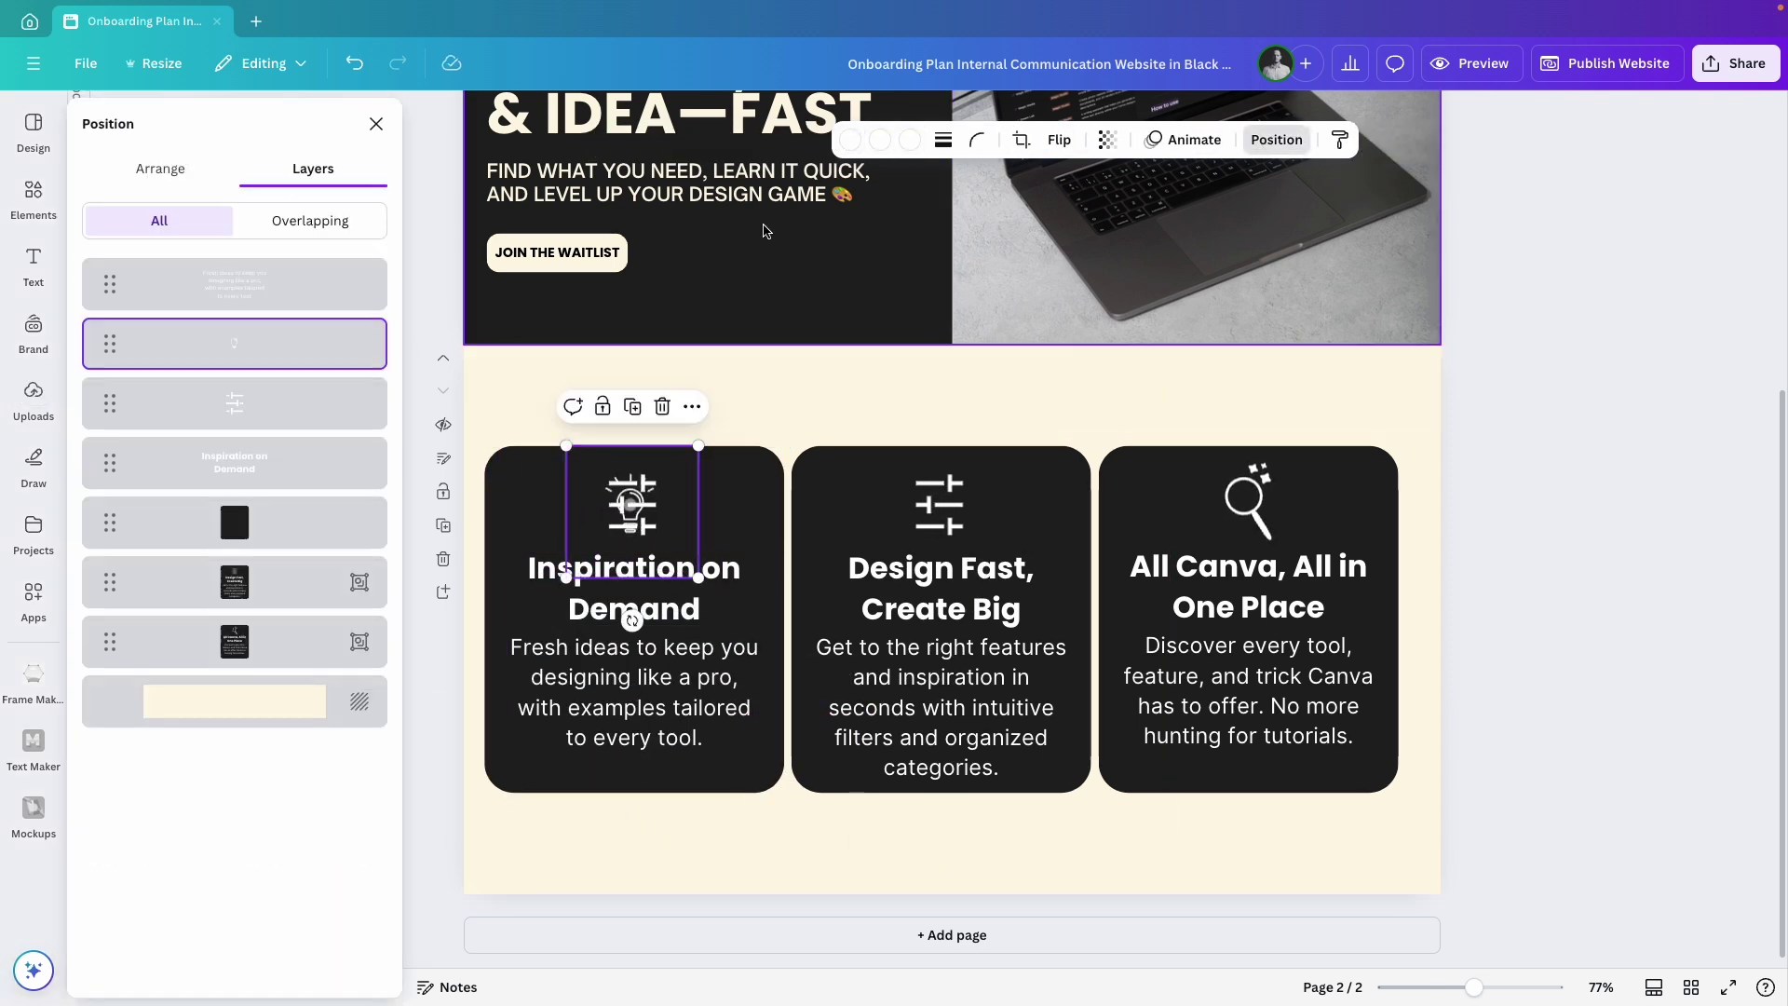
pyautogui.press('Delete')
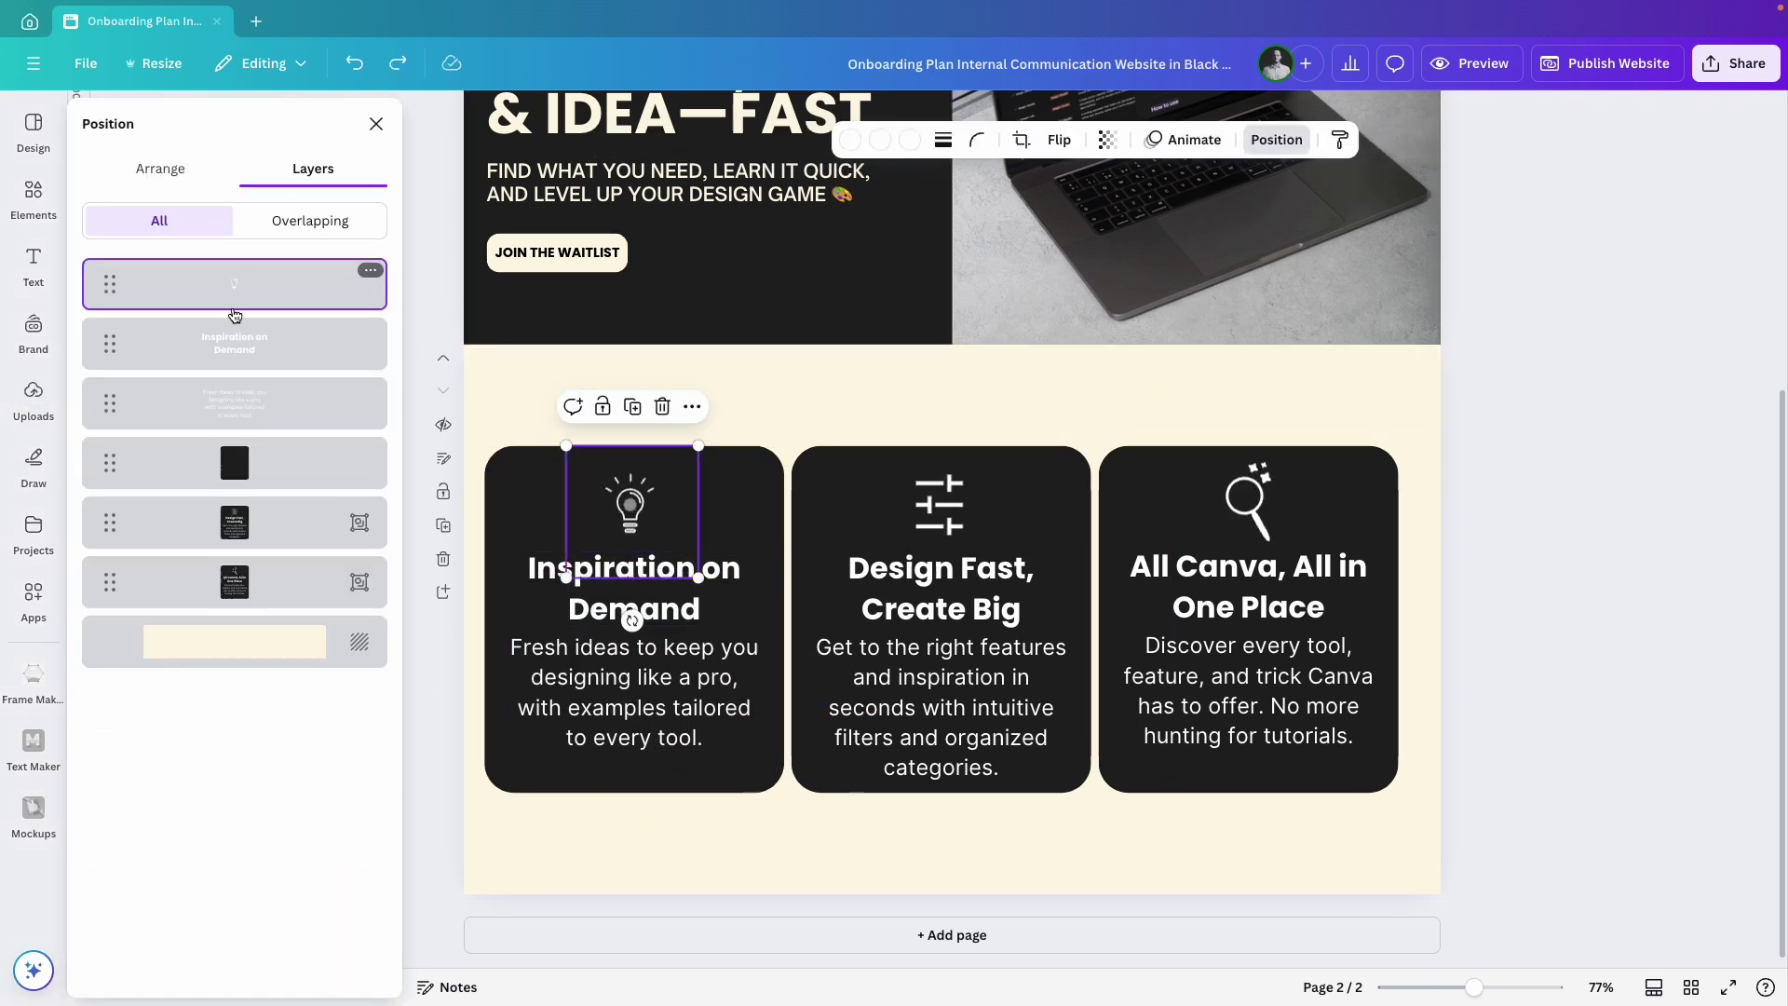
pyautogui.click(1524, 602)
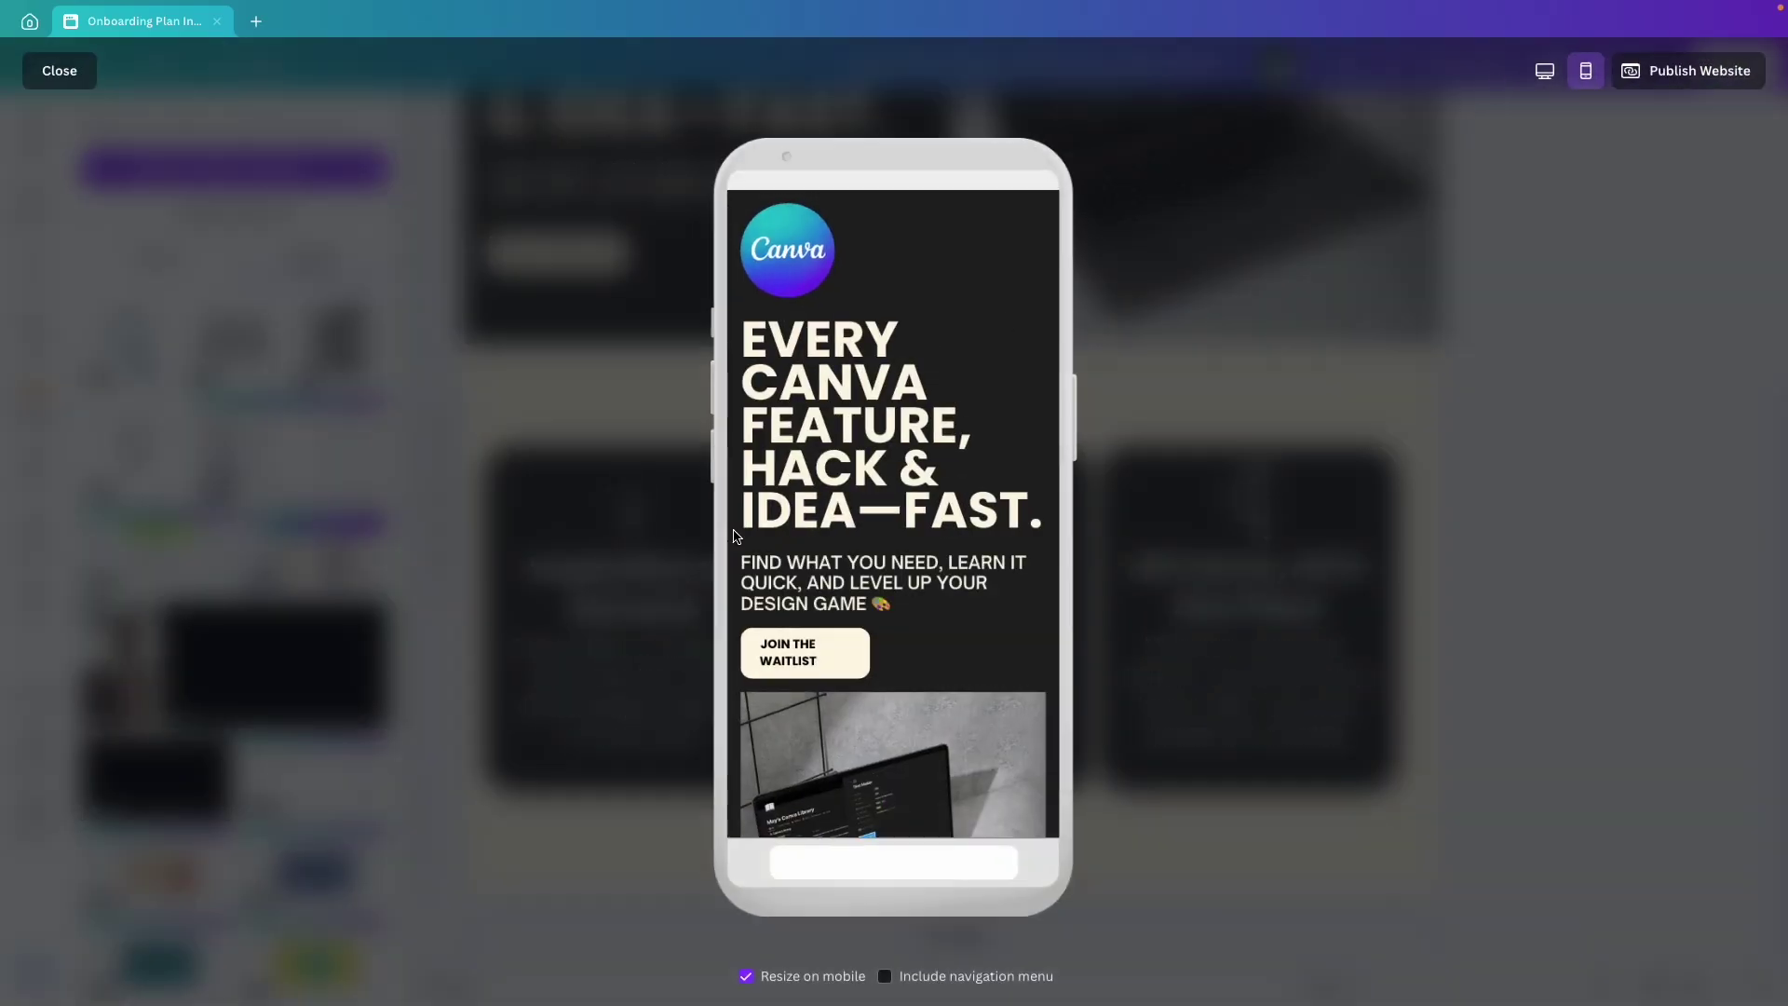
pyautogui.scroll(-1, 963, 649)
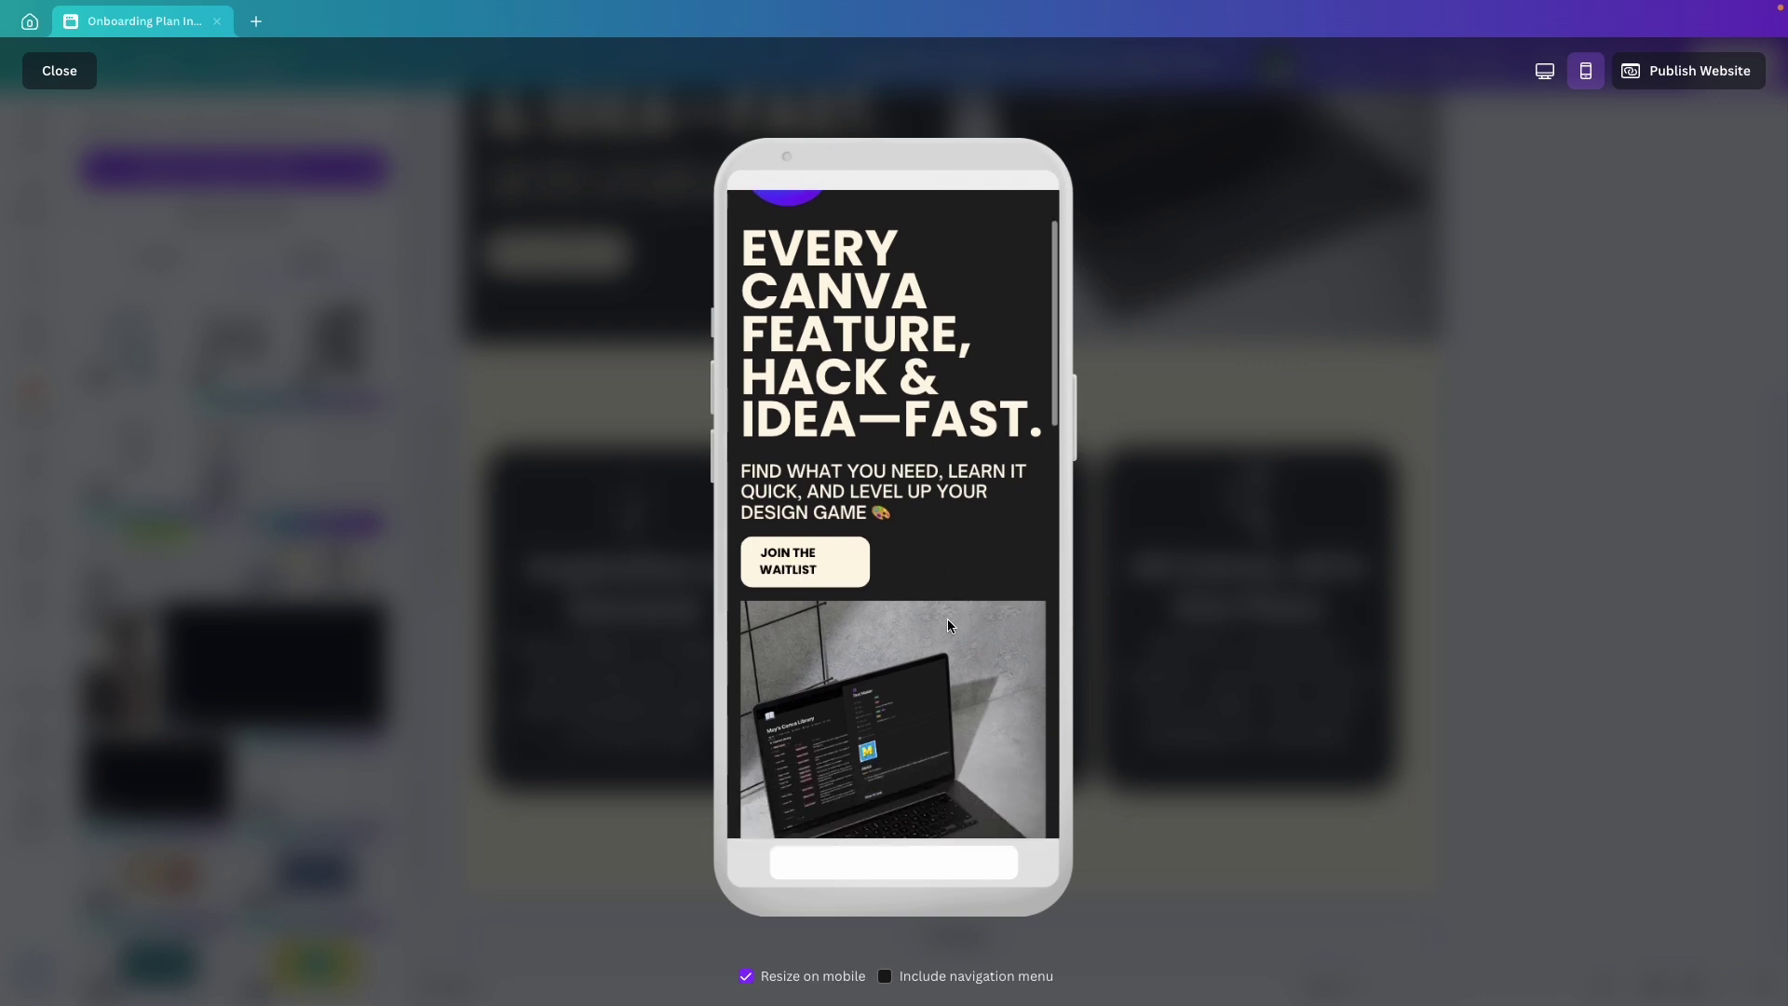
pyautogui.scroll(-10, 948, 623)
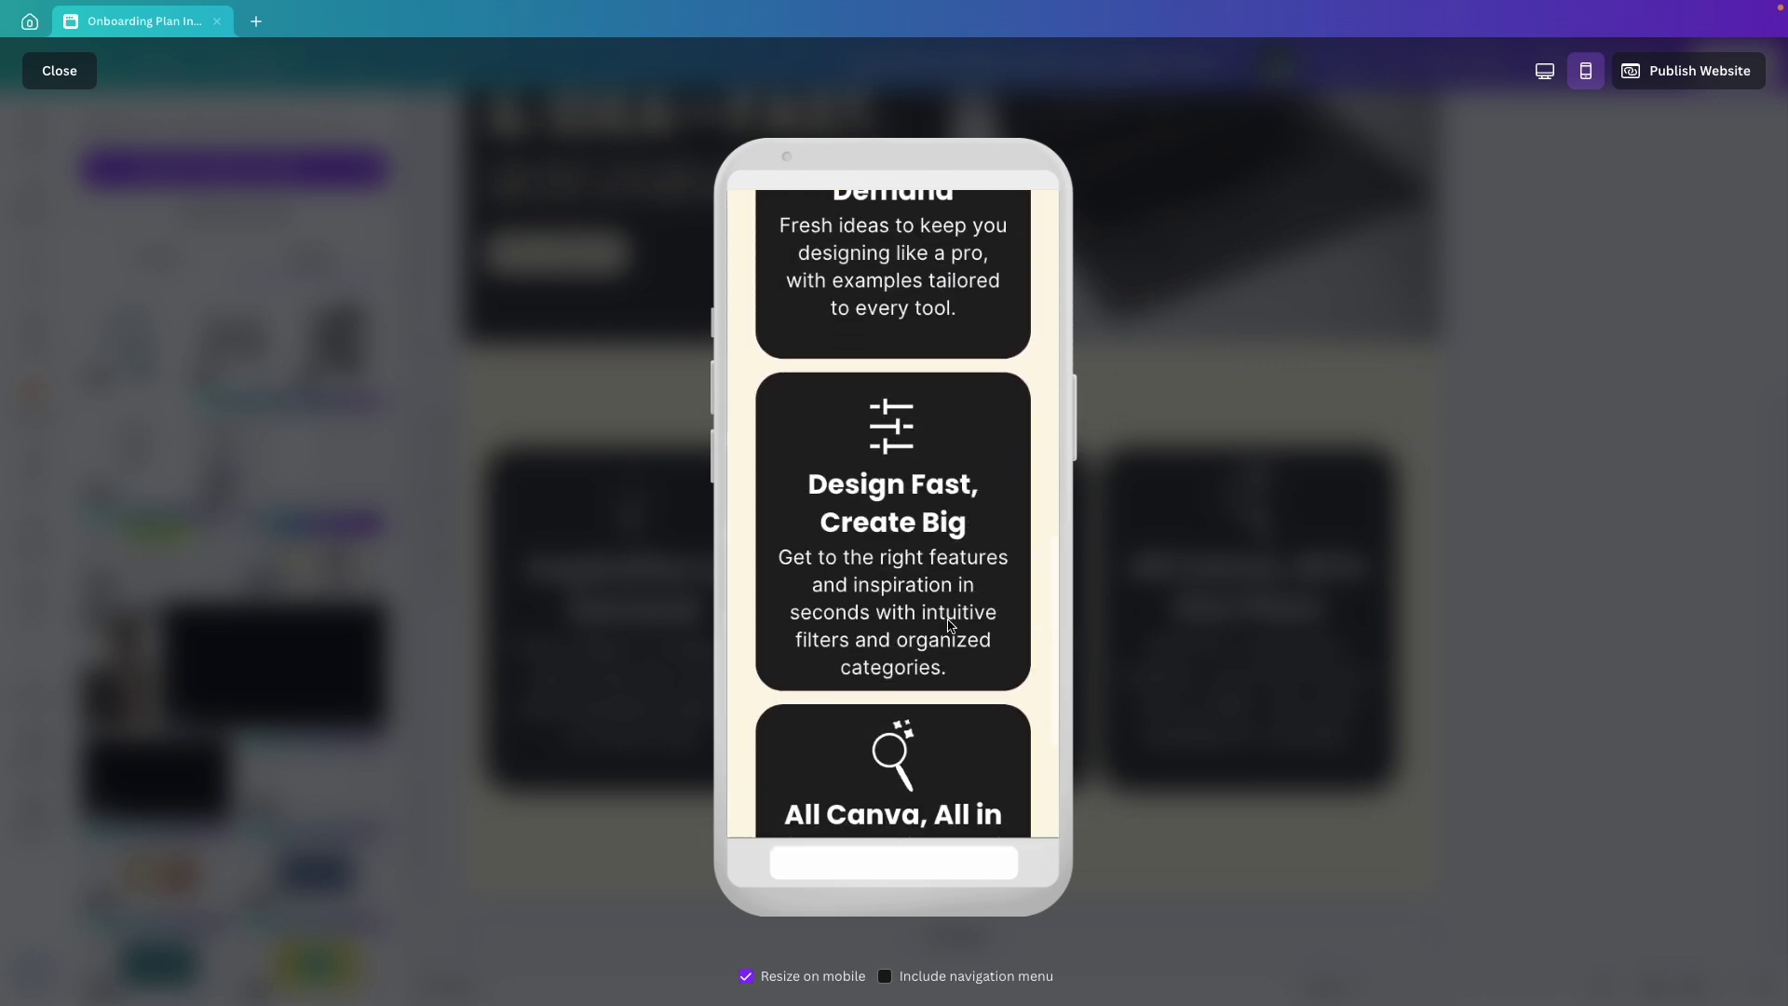
pyautogui.scroll(-3, 948, 623)
pyautogui.scroll(5, 948, 622)
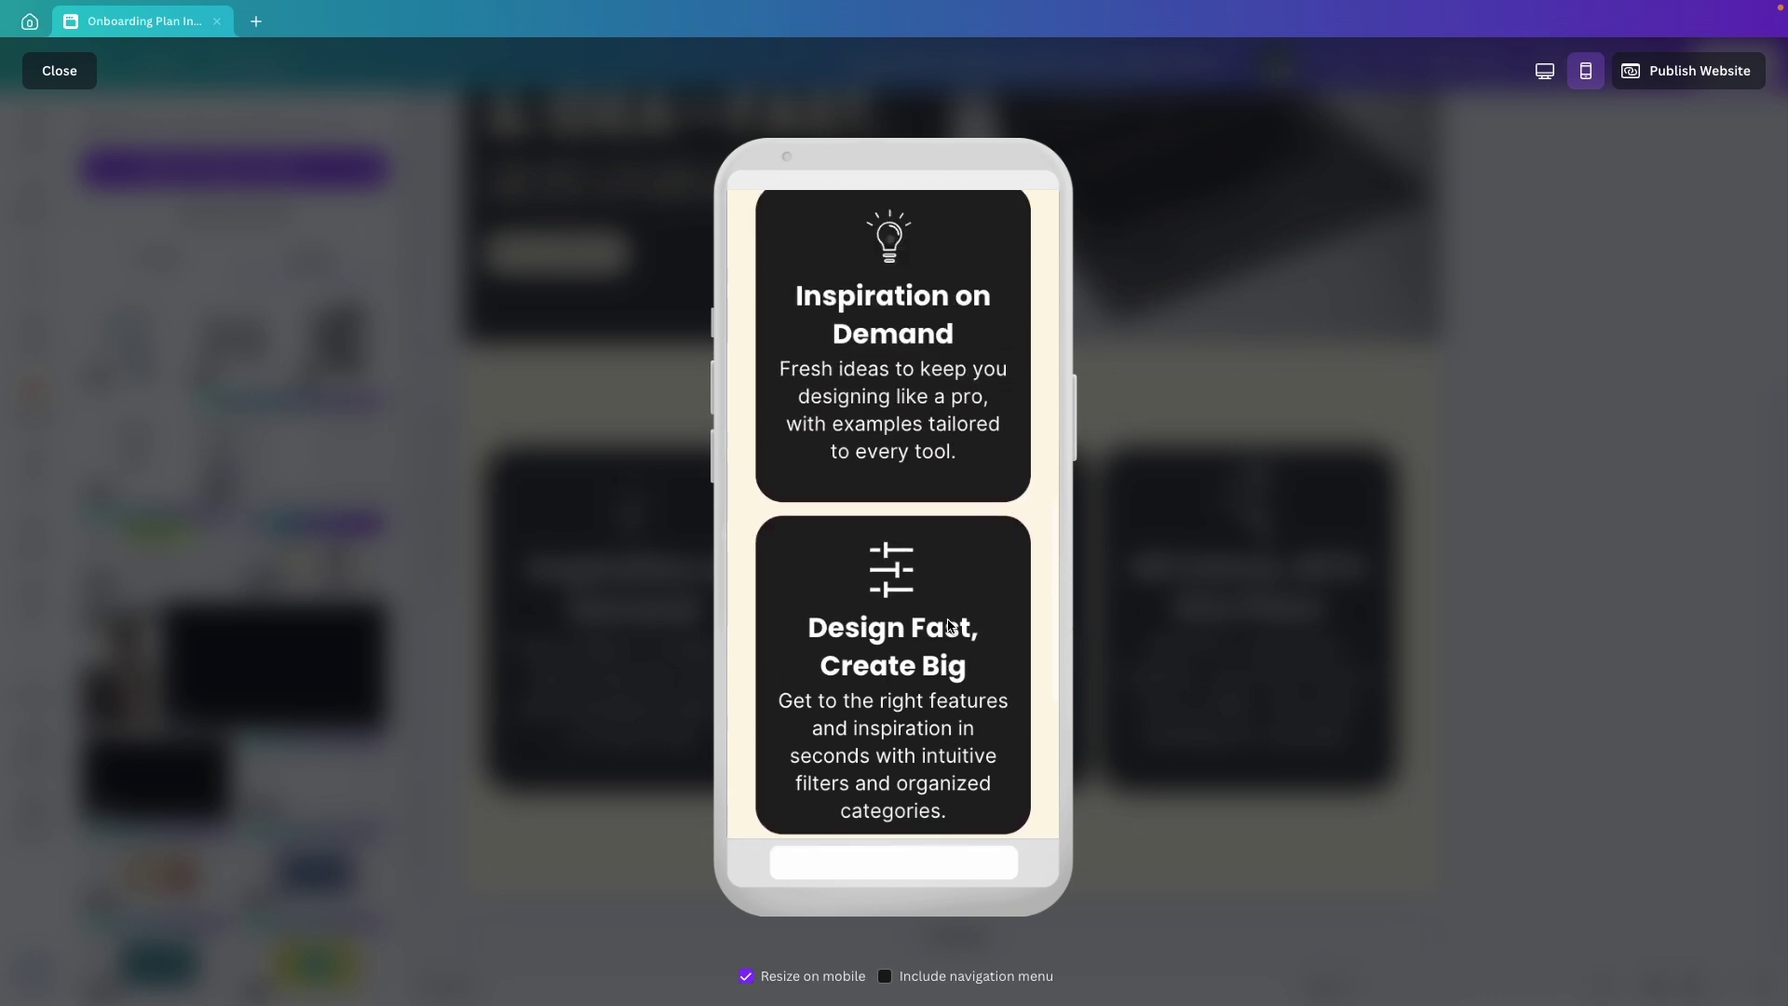
pyautogui.scroll(3, 948, 622)
pyautogui.scroll(-5, 948, 622)
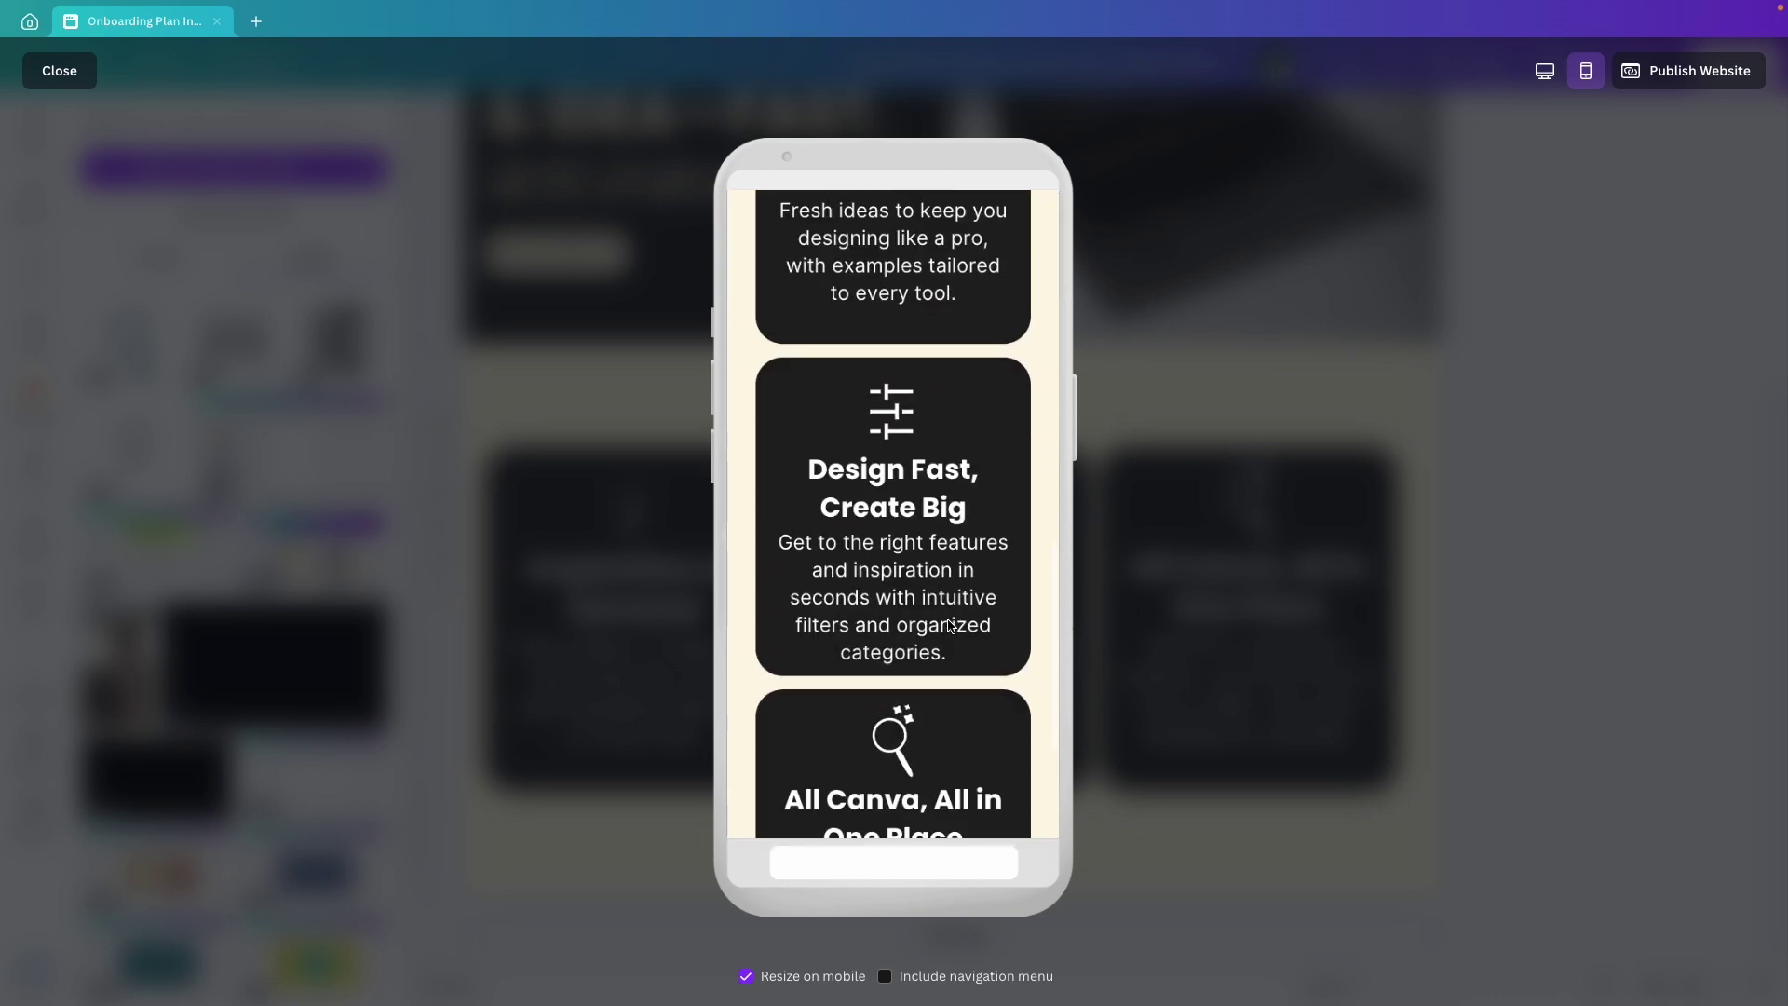
pyautogui.scroll(-2, 950, 626)
pyautogui.scroll(4, 950, 626)
# Move the three-card group lower on the page.
pyautogui.press('Escape')
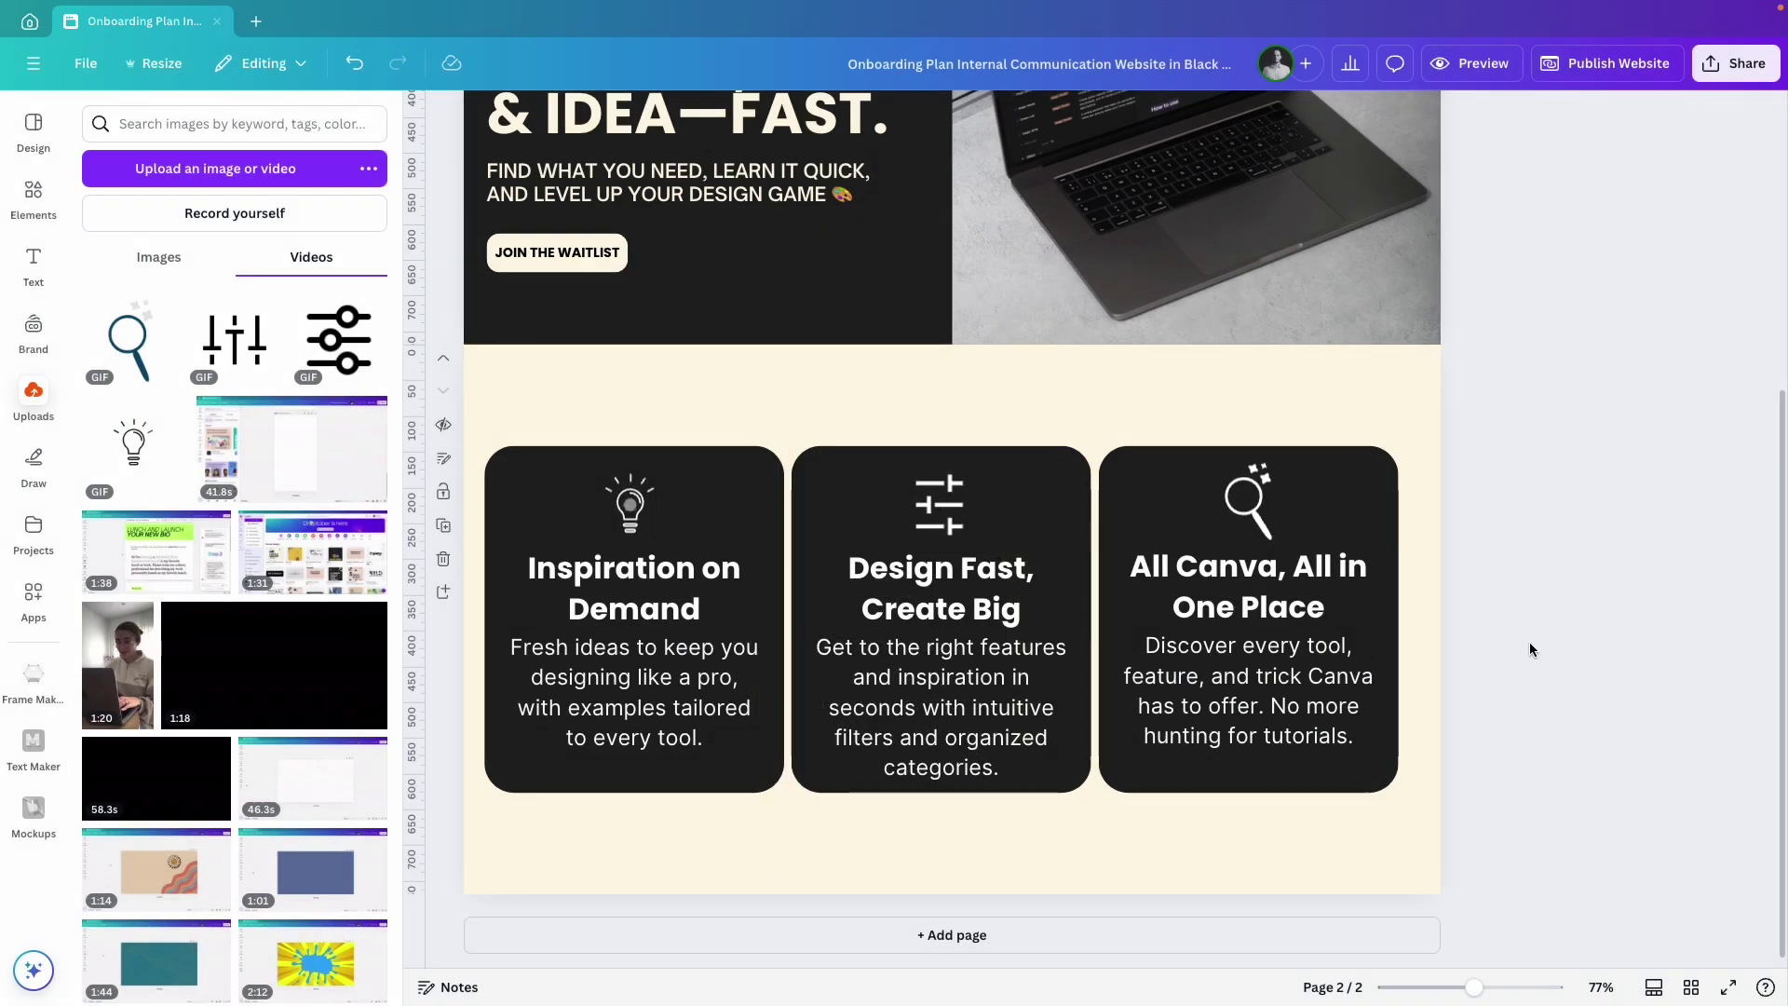
pyautogui.click(652, 656)
pyautogui.moveTo(652, 656); pyautogui.dragTo(662, 703)
# Add the section heading at size 36, wrapped to two lines and centred above the cards.
pyautogui.press('t')
pyautogui.moveTo(691, 511); pyautogui.dragTo(972, 488)
pyautogui.write('FIND YOUR CANVA SUPERPOWERS IN SECONDS ✨')
pyautogui.moveTo(787, 421); pyautogui.dragTo(519, 386)
pyautogui.click(838, 140)
pyautogui.click(841, 493)
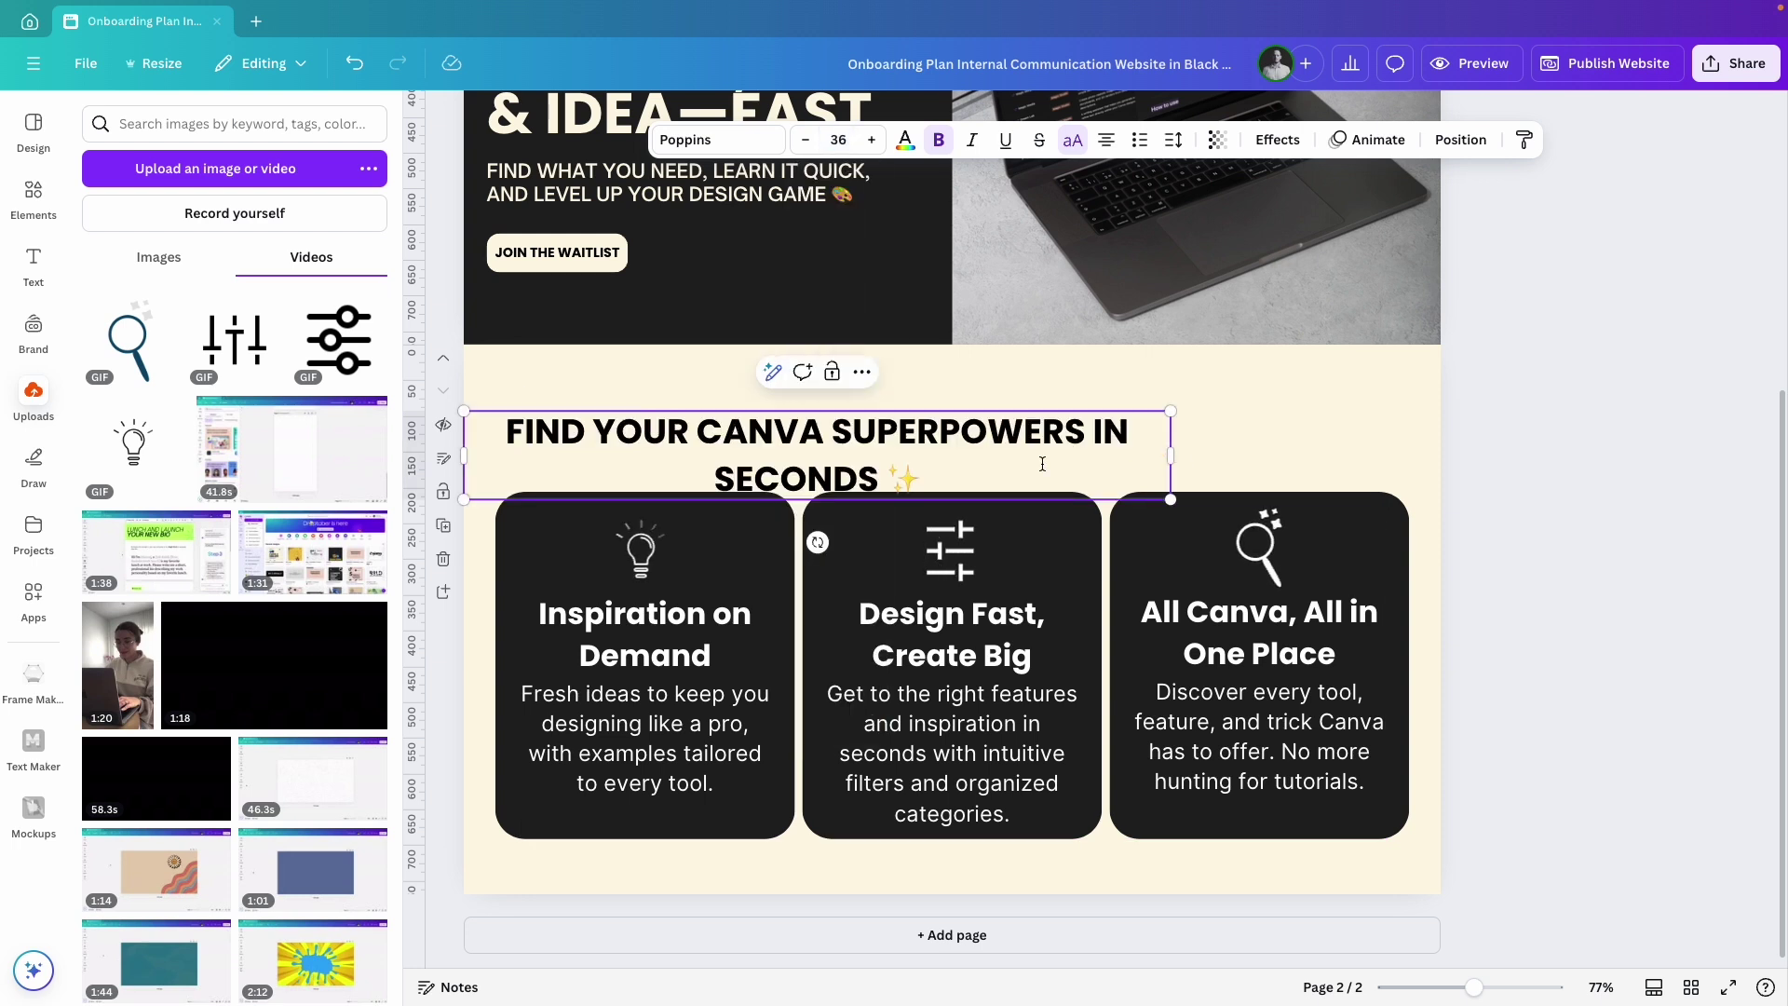
pyautogui.moveTo(1171, 455); pyautogui.dragTo(1049, 447)
pyautogui.moveTo(690, 448); pyautogui.dragTo(887, 423)
pyautogui.click(1523, 553)
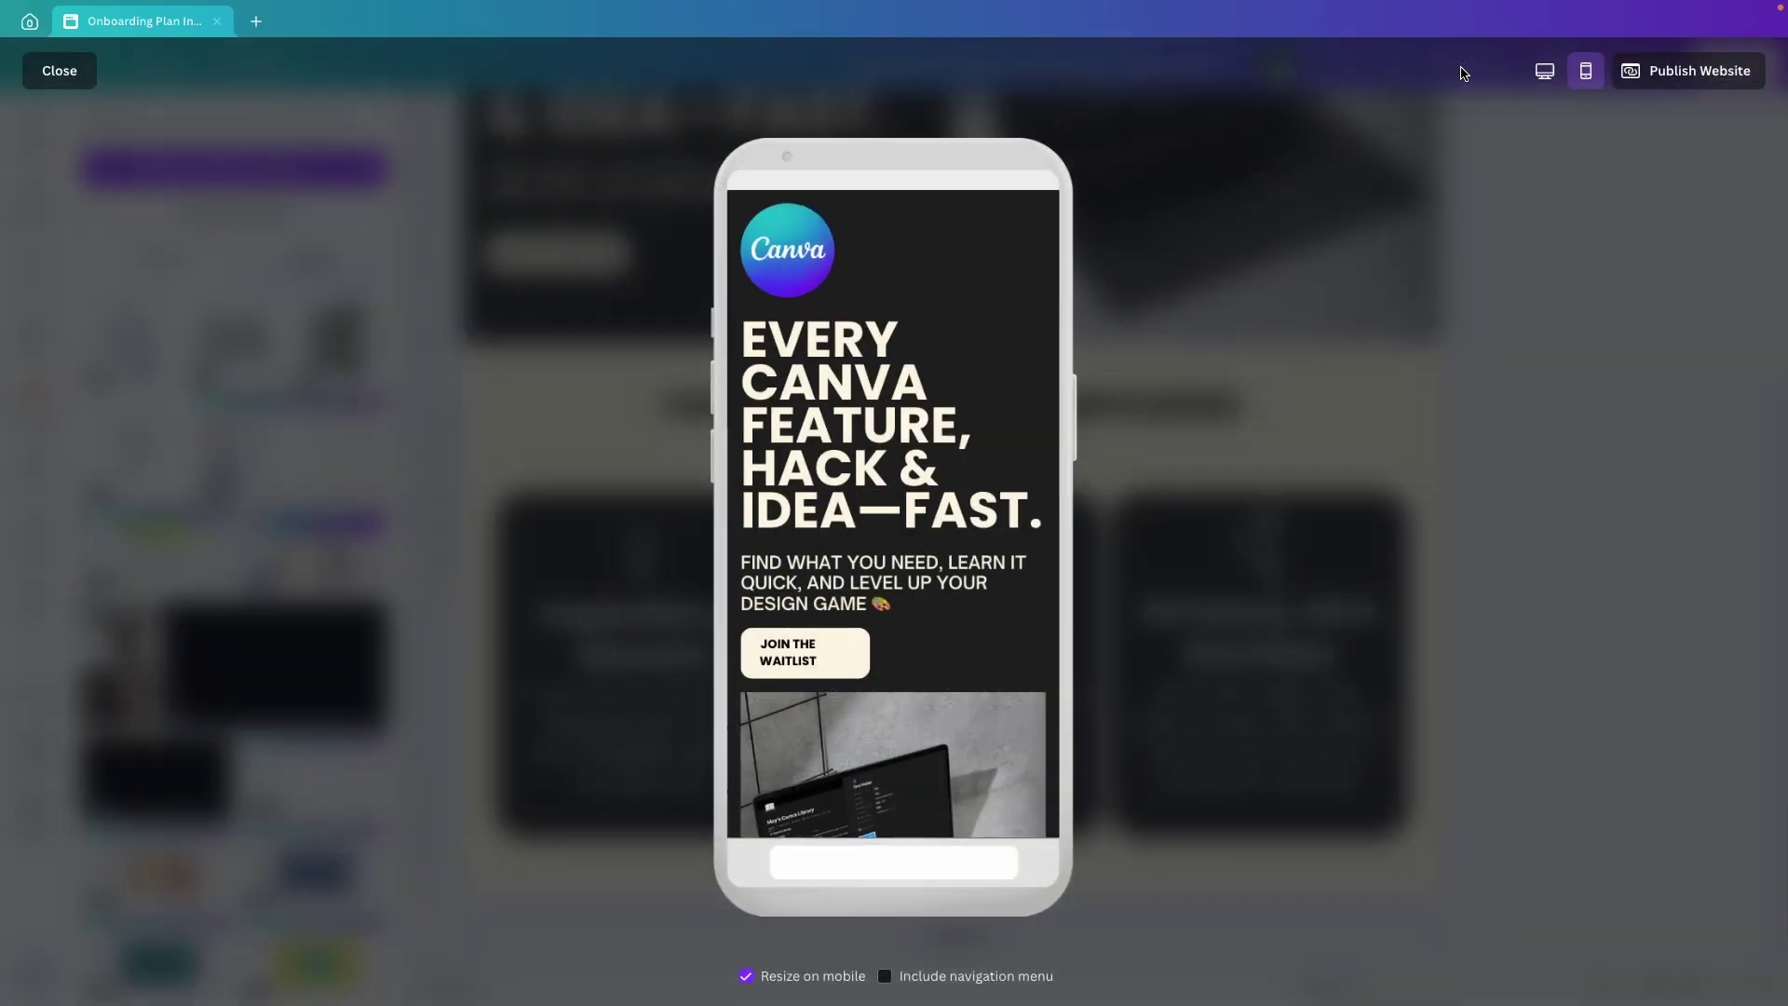
# Scroll through the mobile preview to check the feature section.
pyautogui.scroll(-9, 987, 491)
pyautogui.scroll(-6, 990, 489)
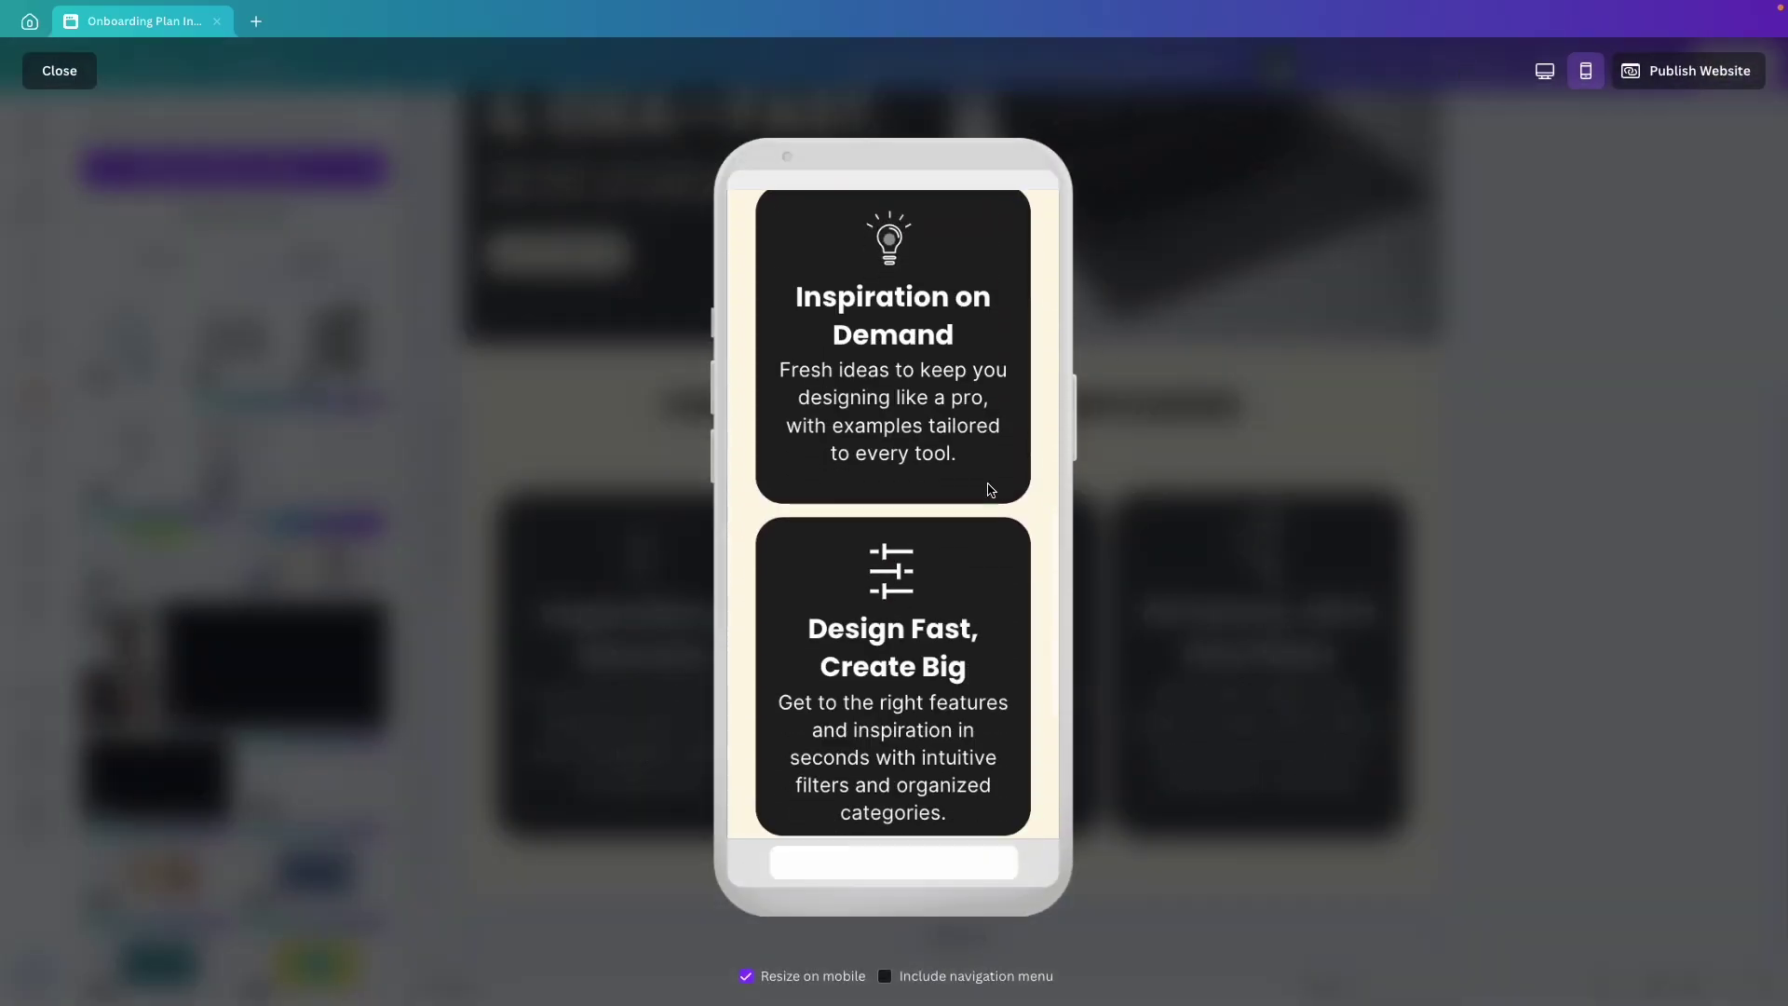
pyautogui.scroll(2, 989, 489)
pyautogui.scroll(5, 989, 489)
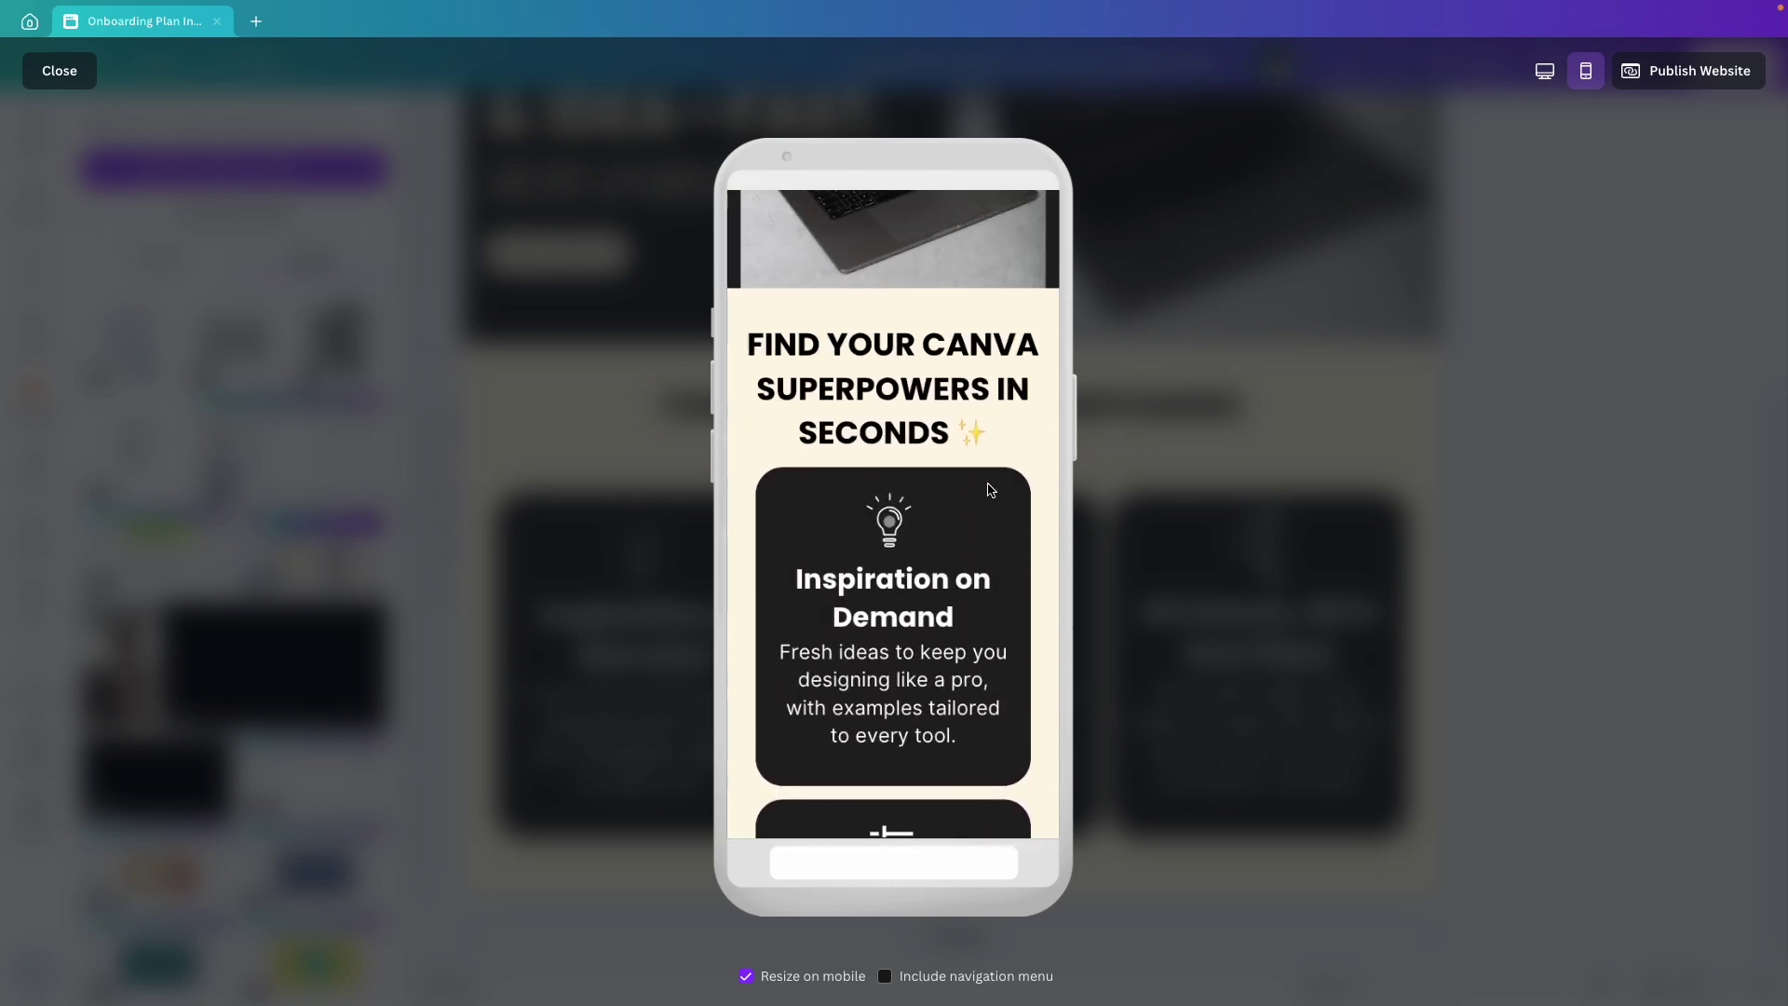
pyautogui.scroll(-5, 989, 489)
pyautogui.scroll(10, 1001, 480)
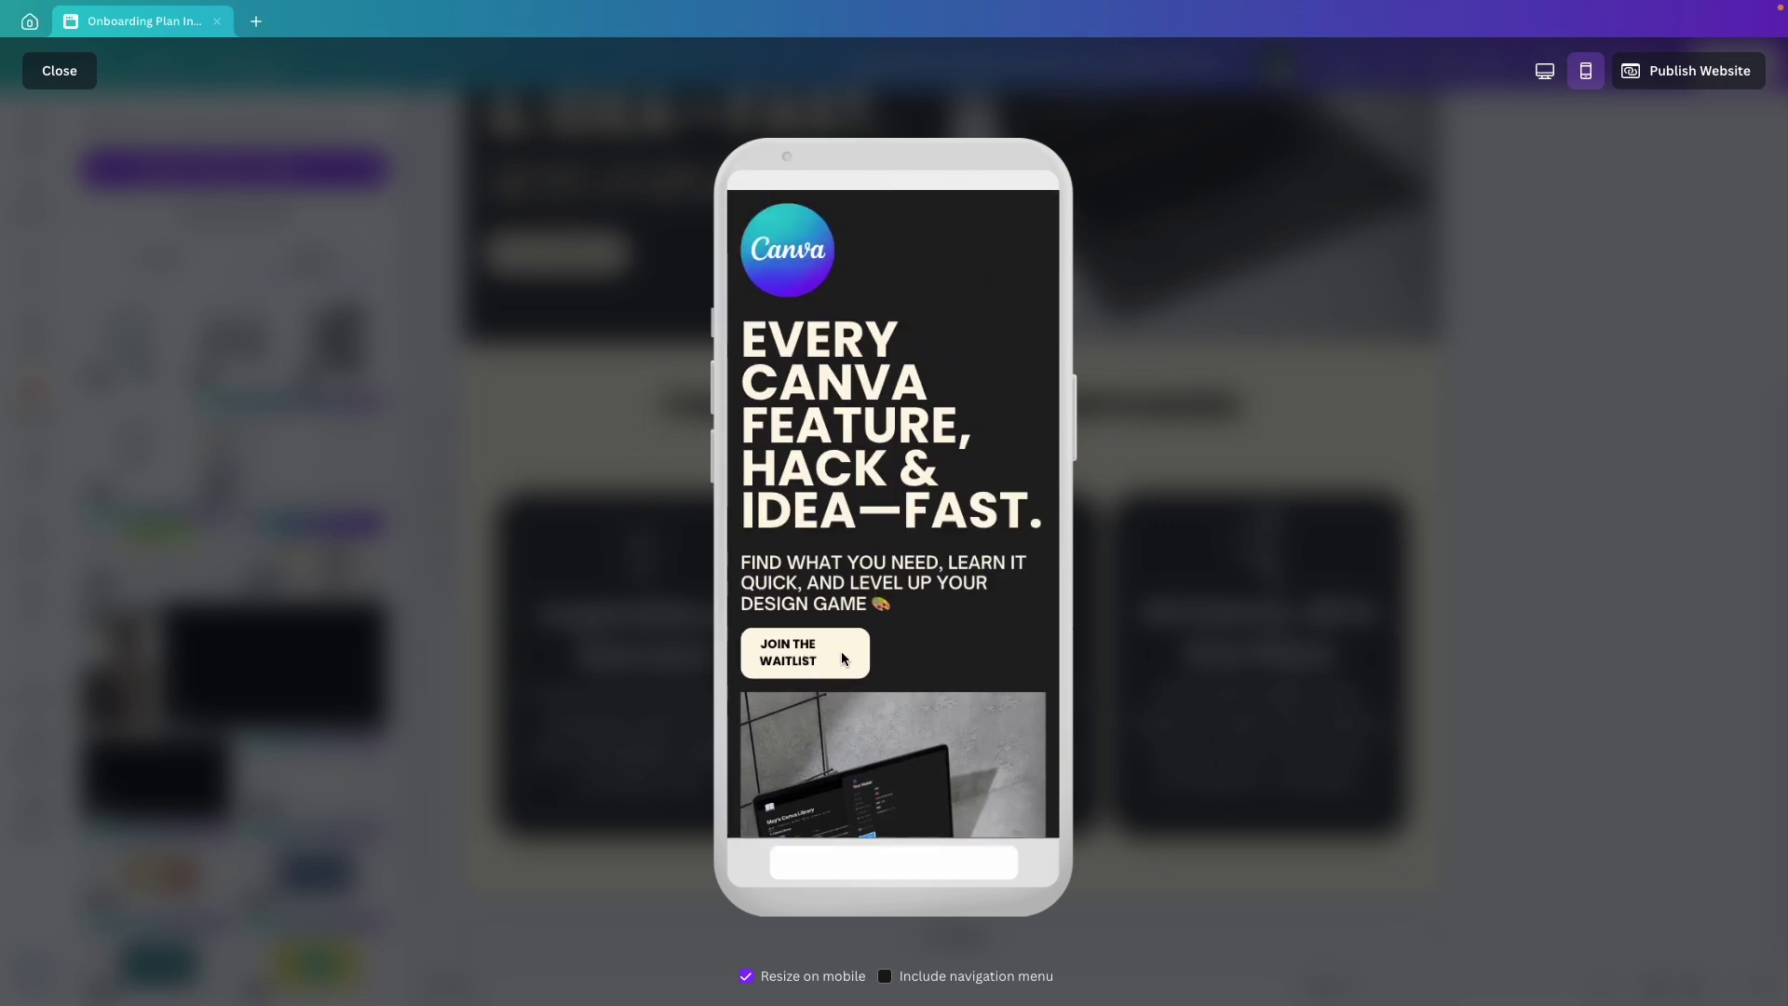
pyautogui.press('Escape')
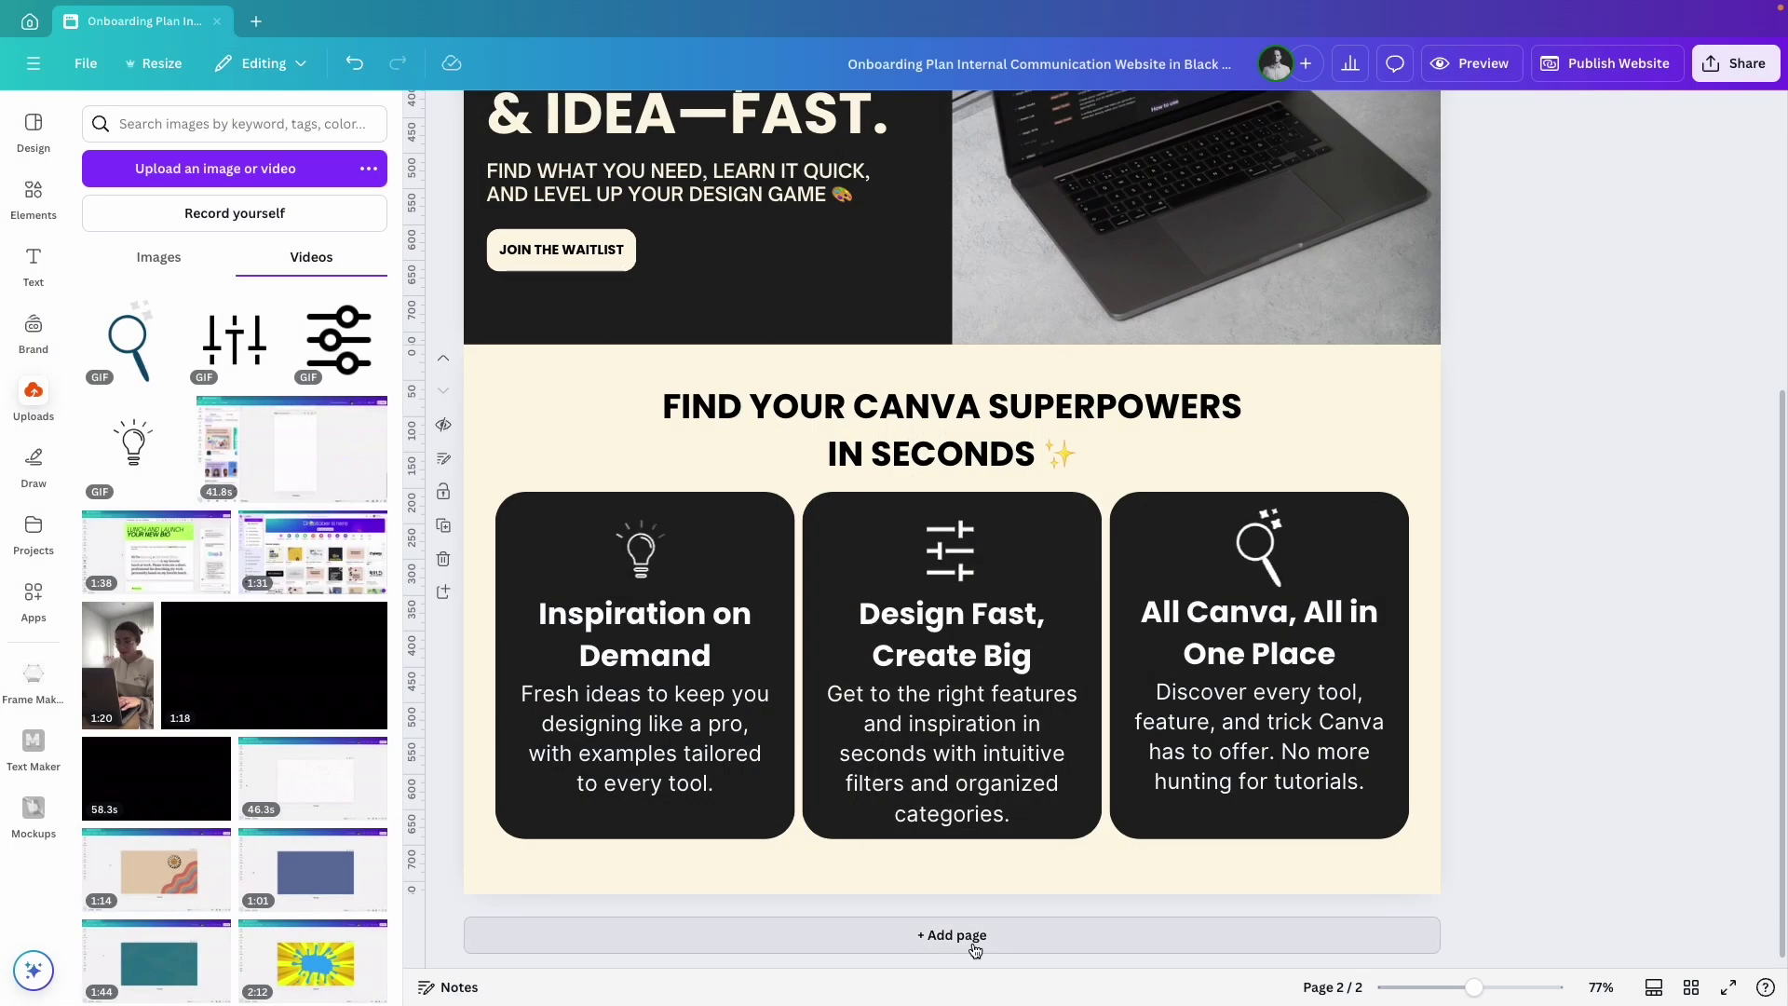
# Add a third page as a thin black footer strip.
pyautogui.click(951, 935)
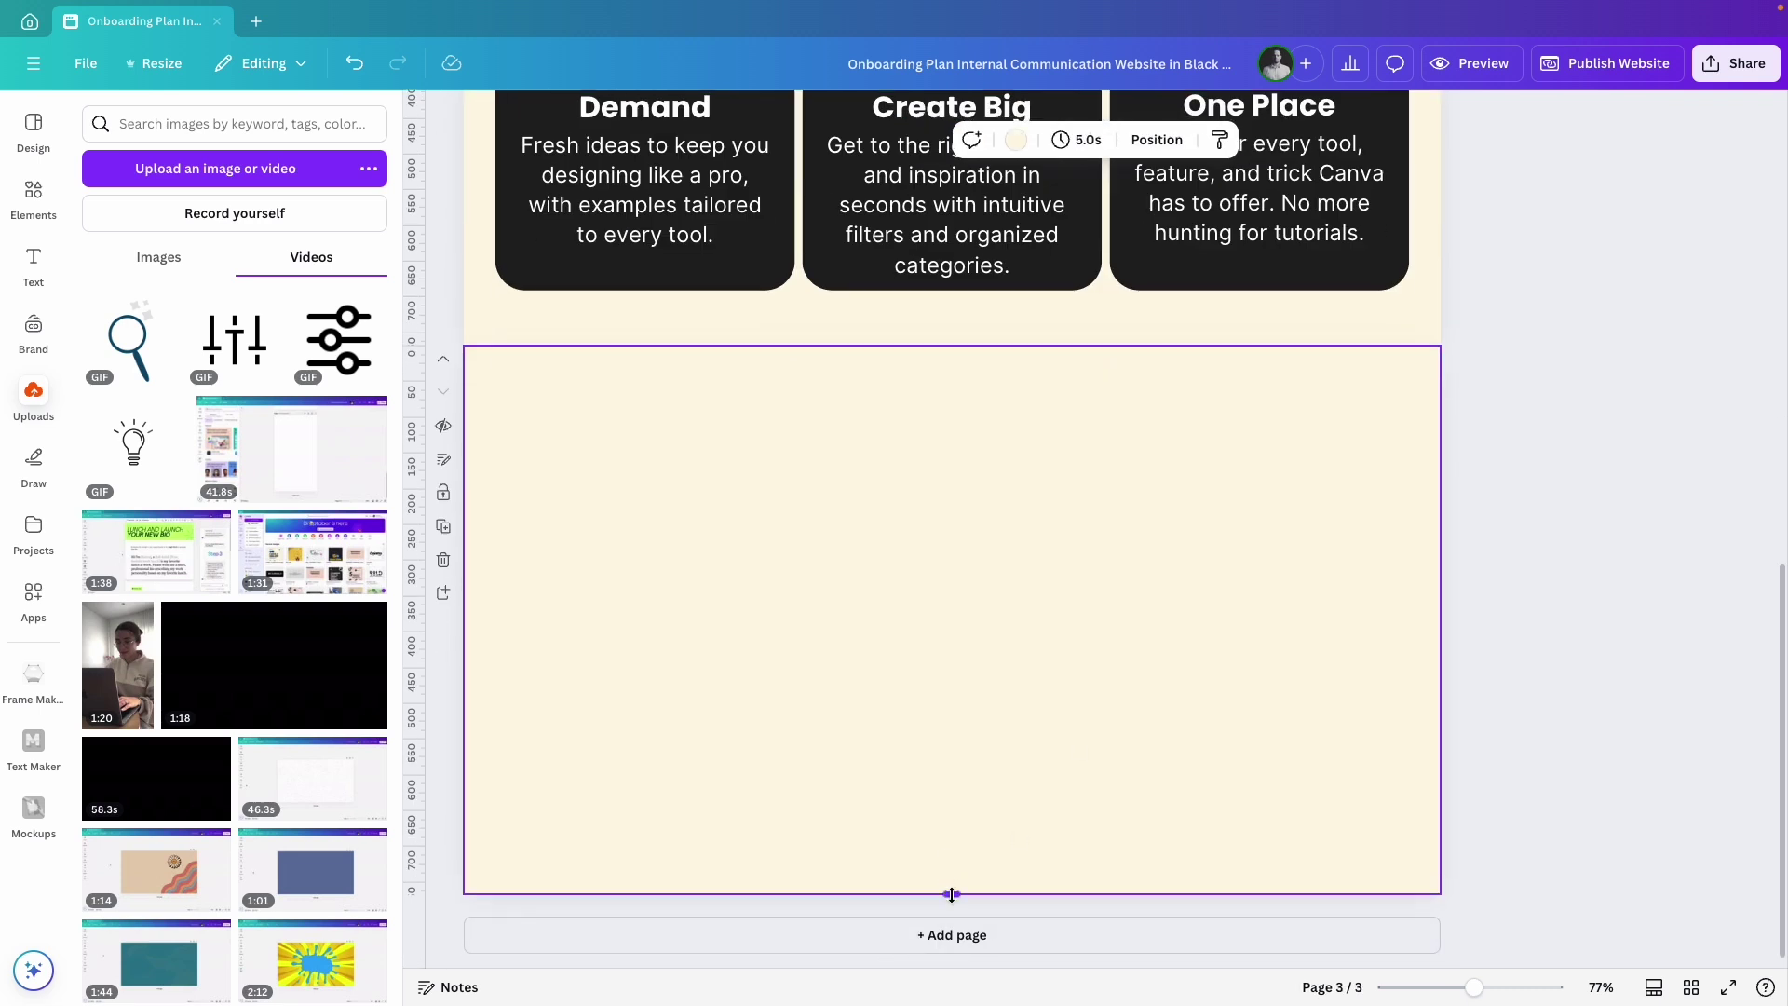
pyautogui.moveTo(951, 895); pyautogui.dragTo(947, 661)
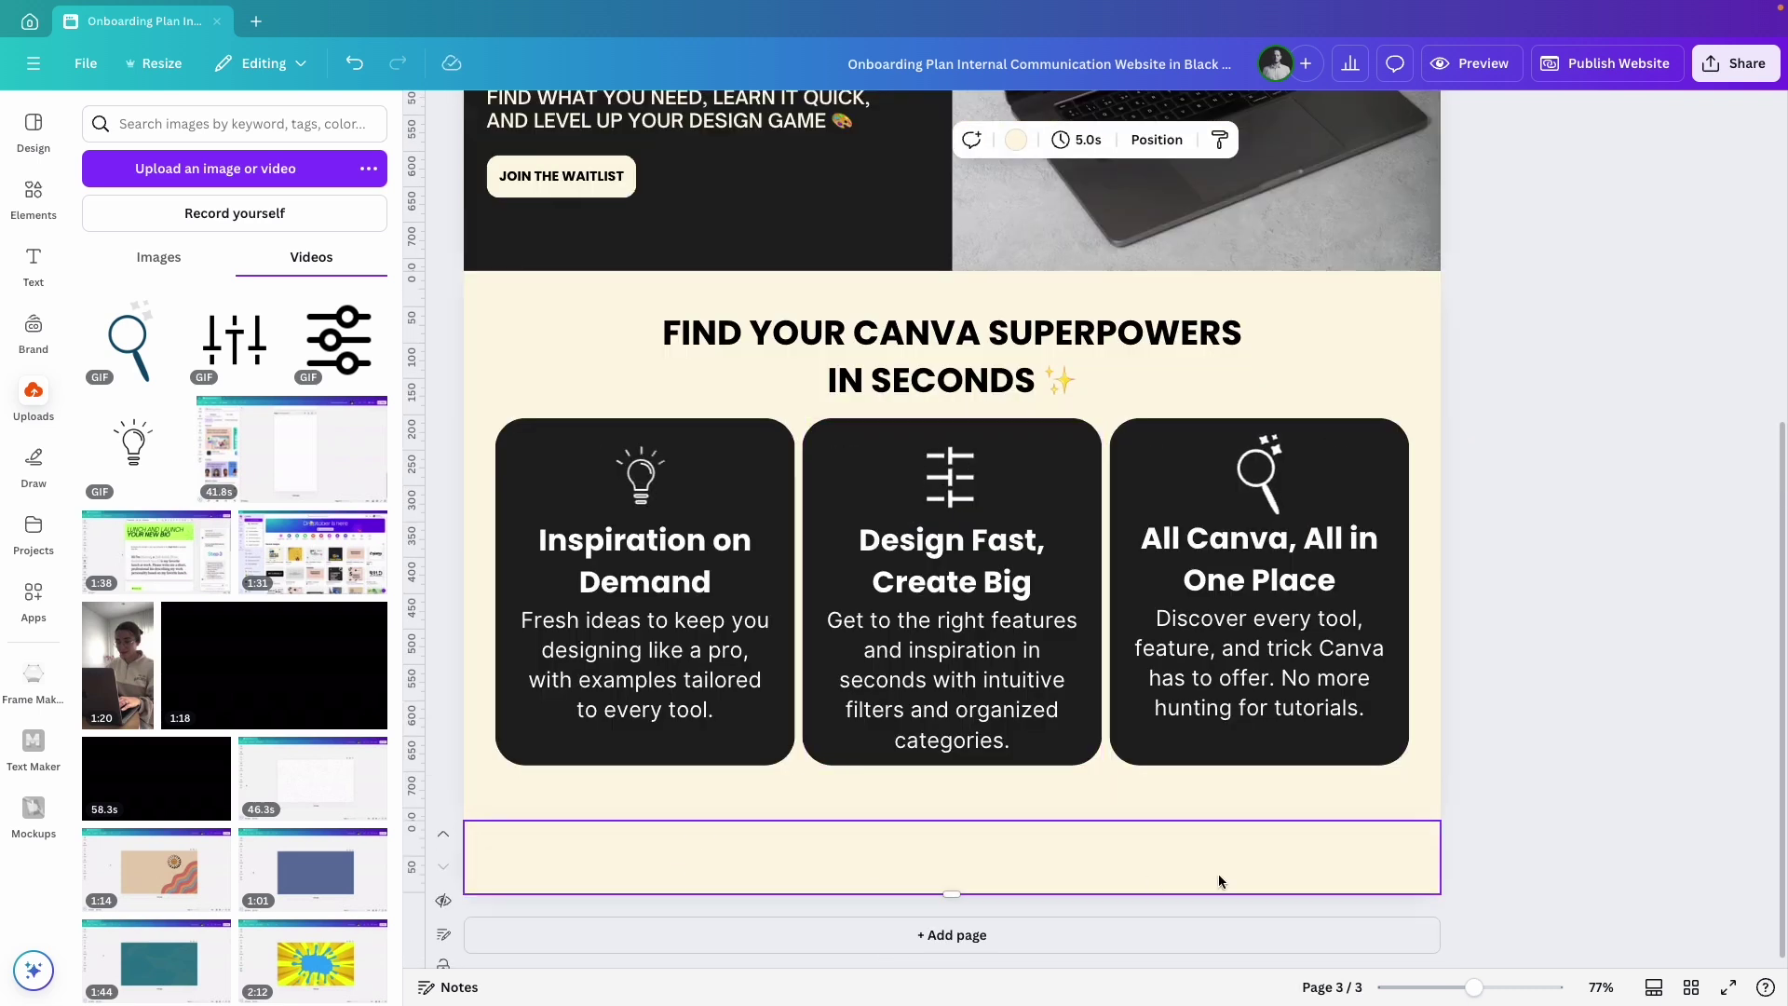
pyautogui.click(1017, 142)
pyautogui.click(313, 448)
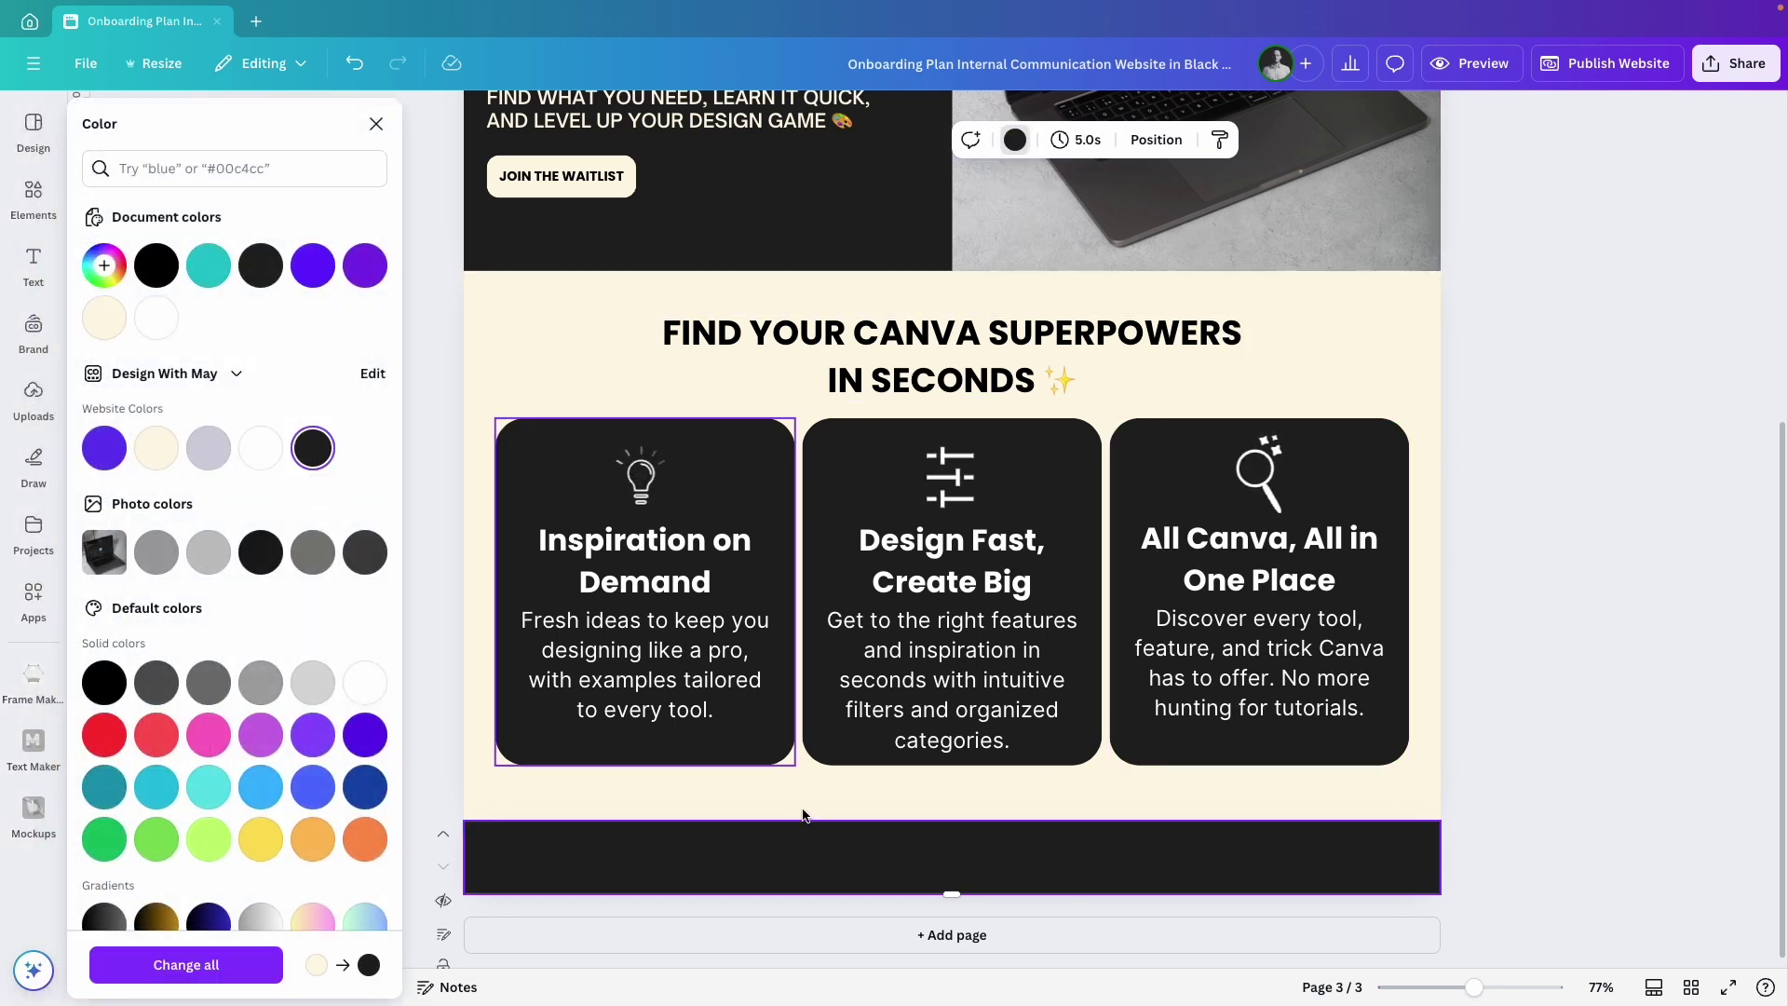
# Duplicate the JOIN THE WAITLIST button into the footer centre.
pyautogui.click(557, 178)
pyautogui.click(560, 237)
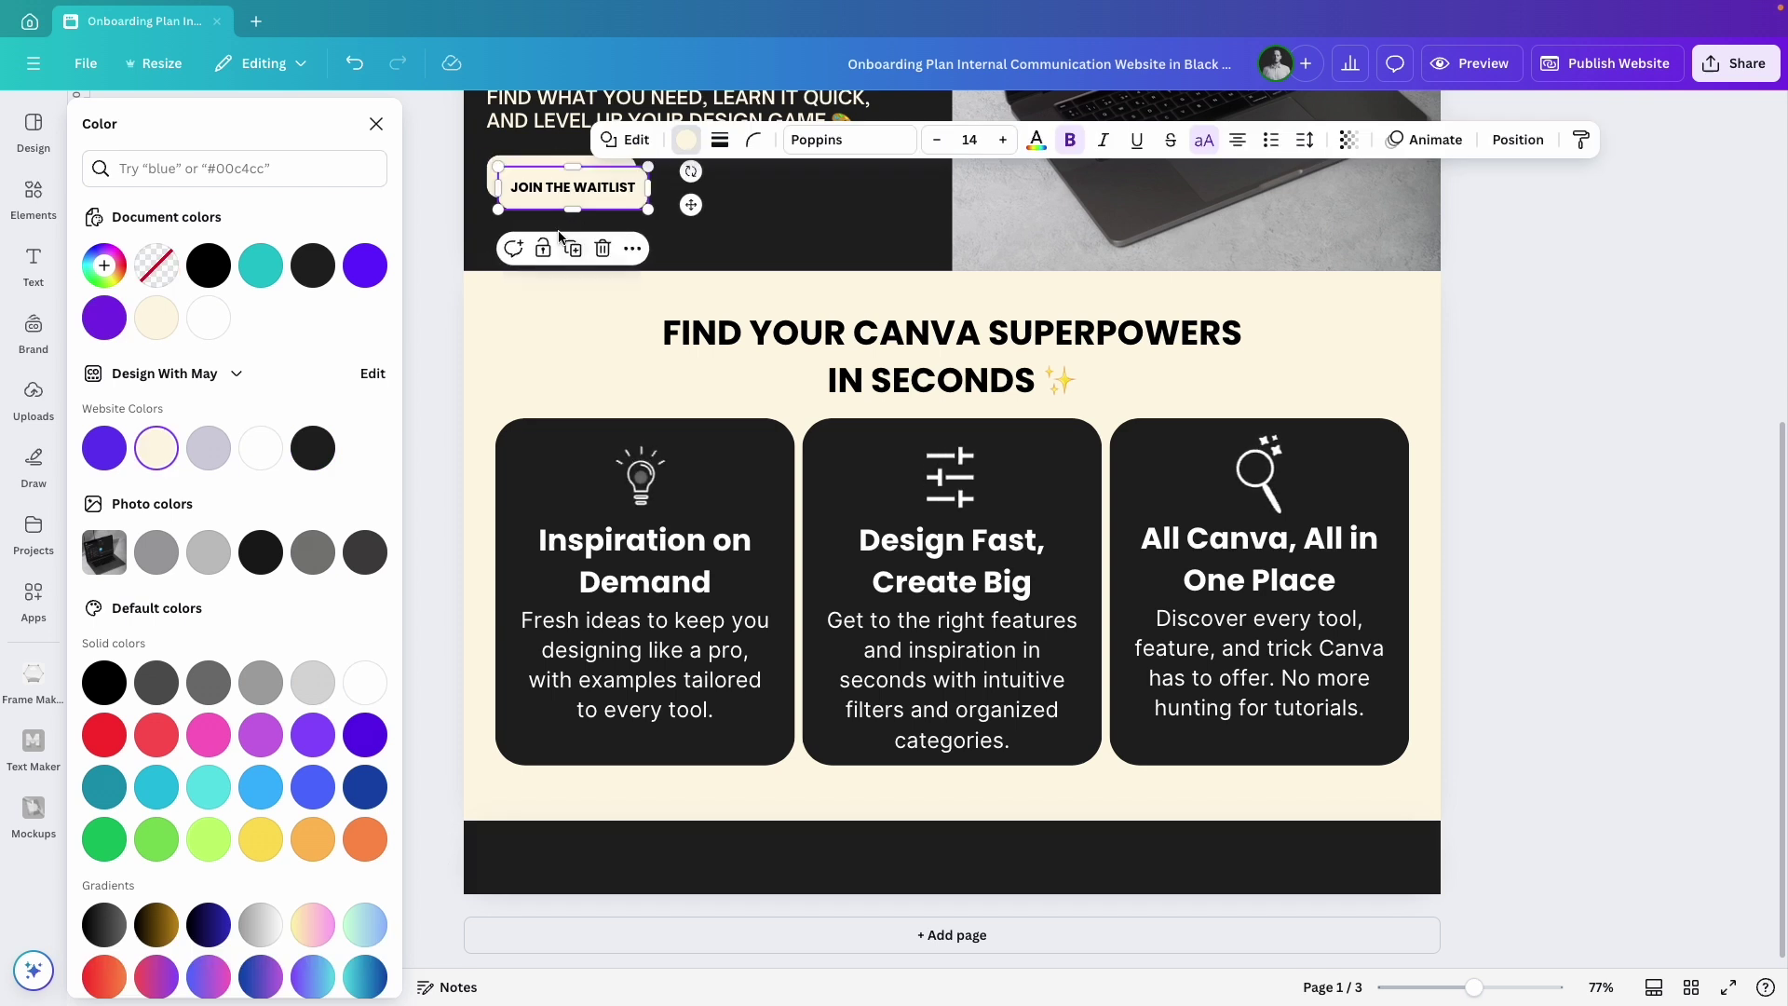
pyautogui.moveTo(691, 205); pyautogui.dragTo(960, 907)
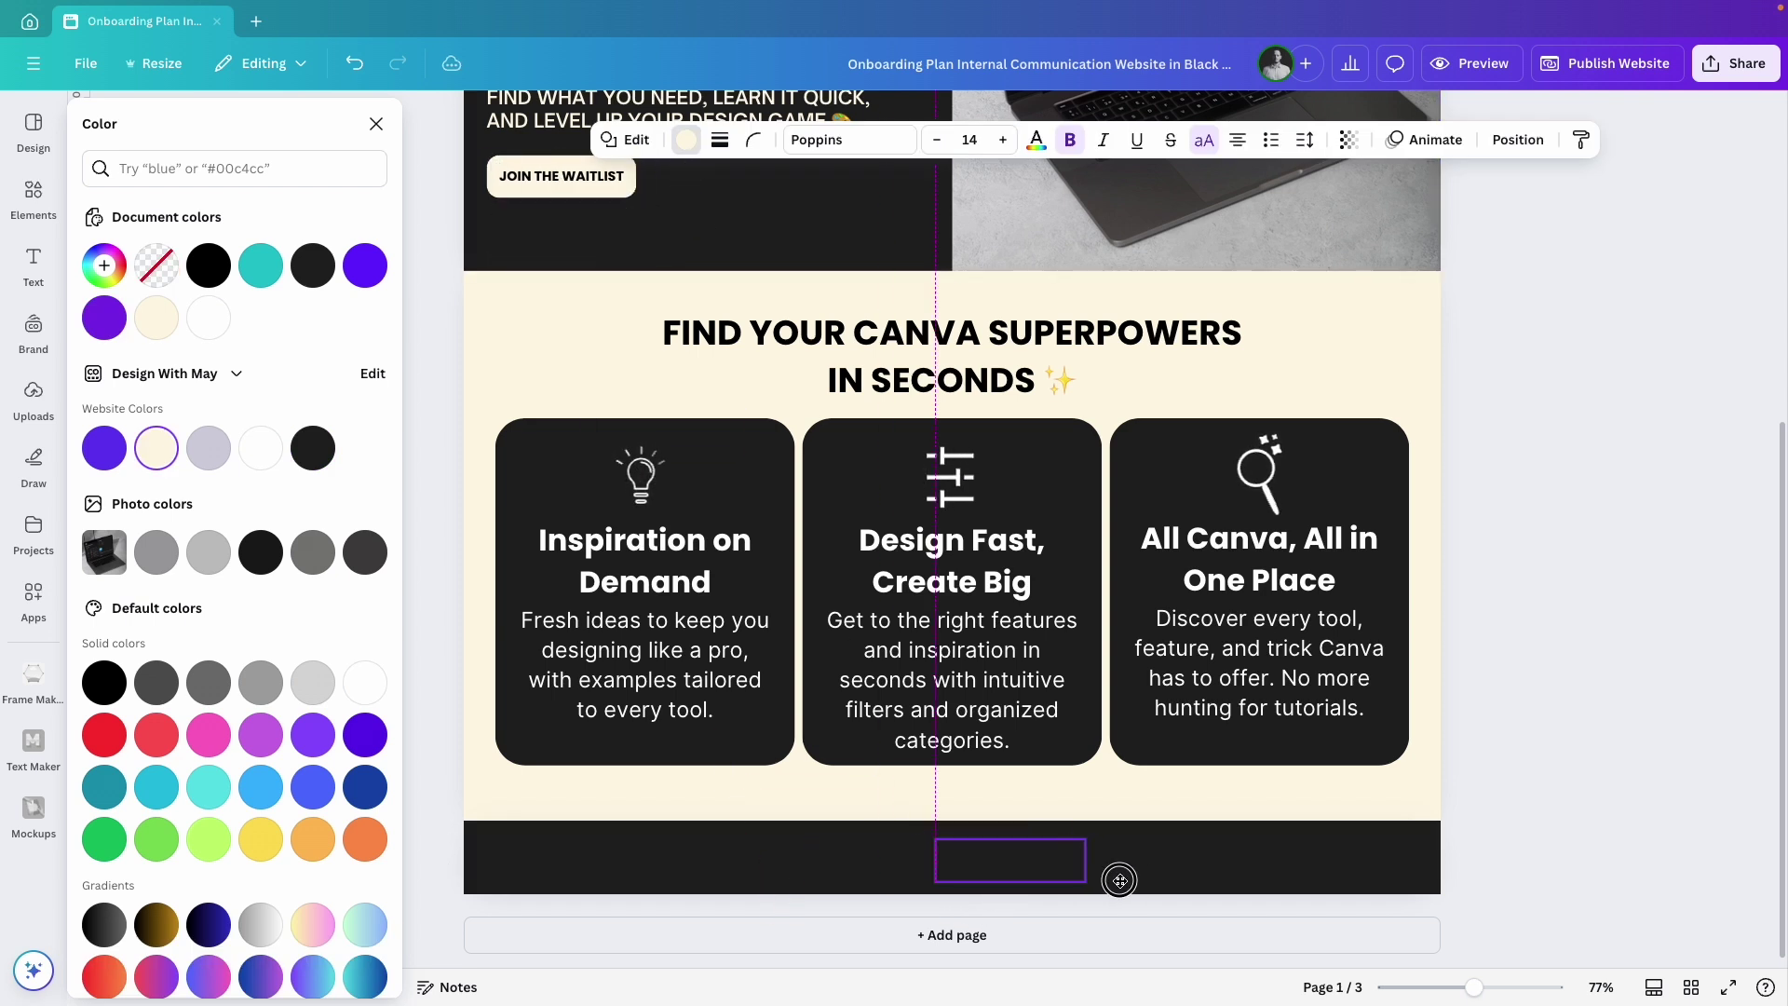
pyautogui.moveTo(1078, 879); pyautogui.dragTo(953, 861)
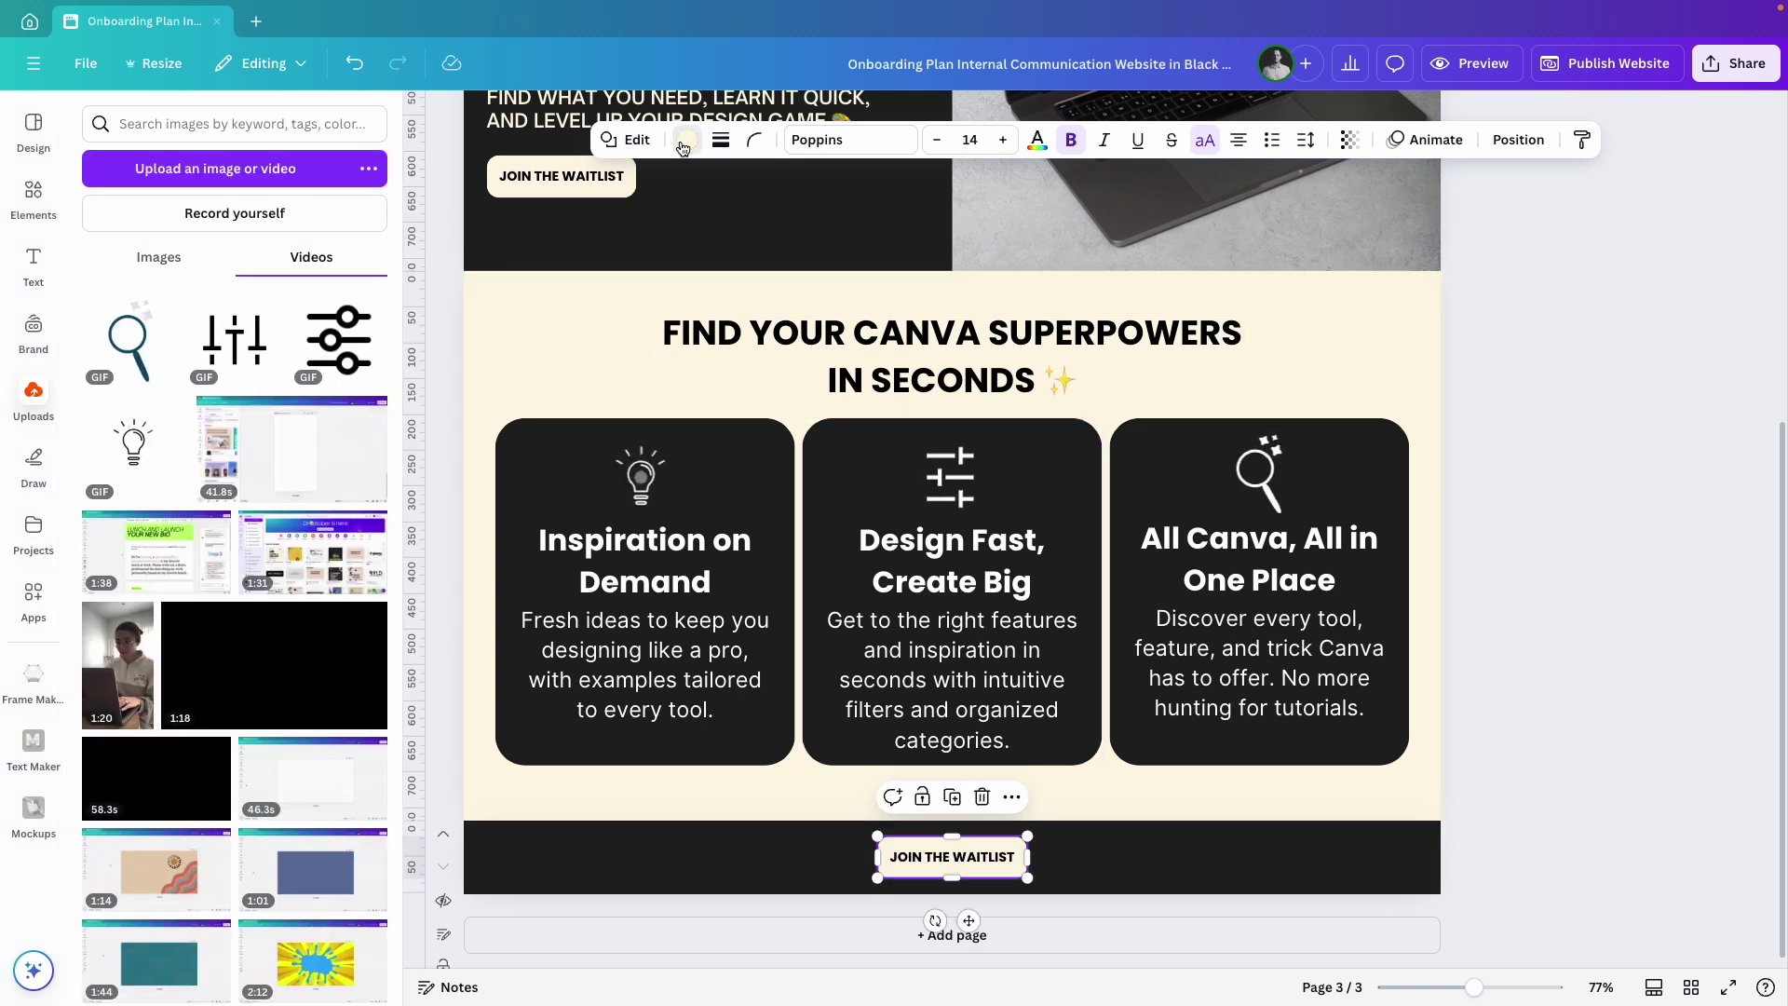
# Make the footer button purple with cream website-colour text.
pyautogui.click(686, 140)
pyautogui.click(103, 448)
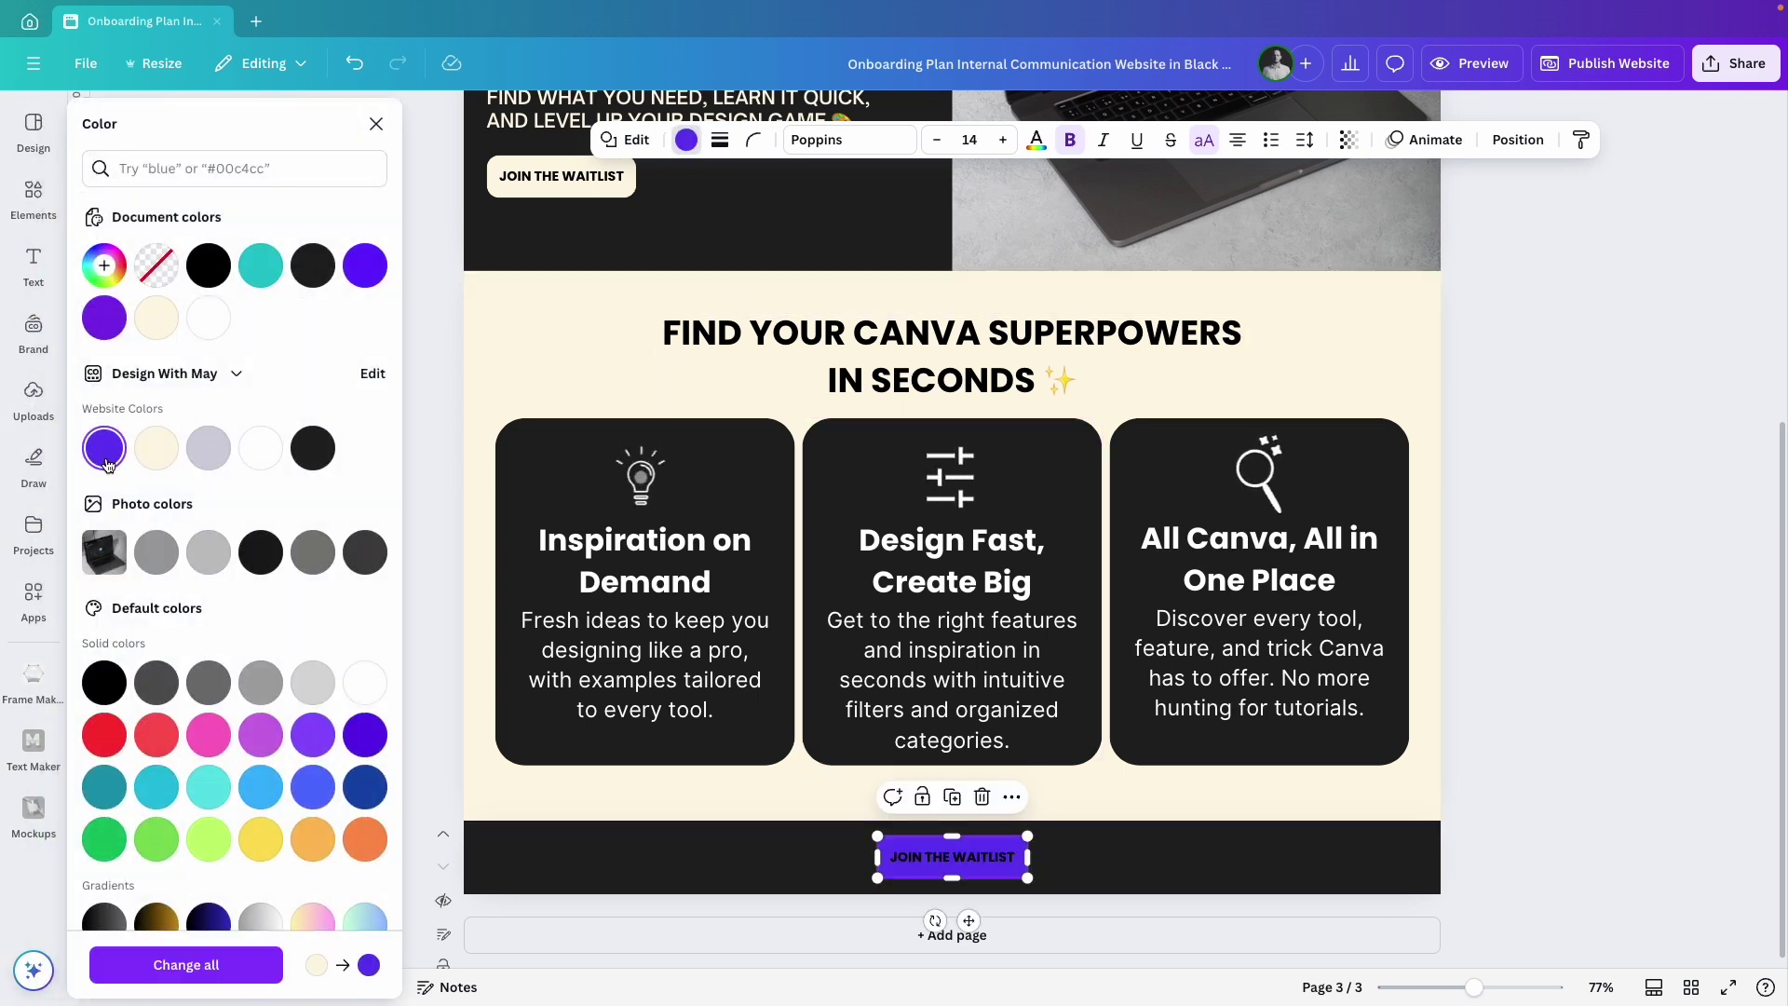
pyautogui.click(1039, 142)
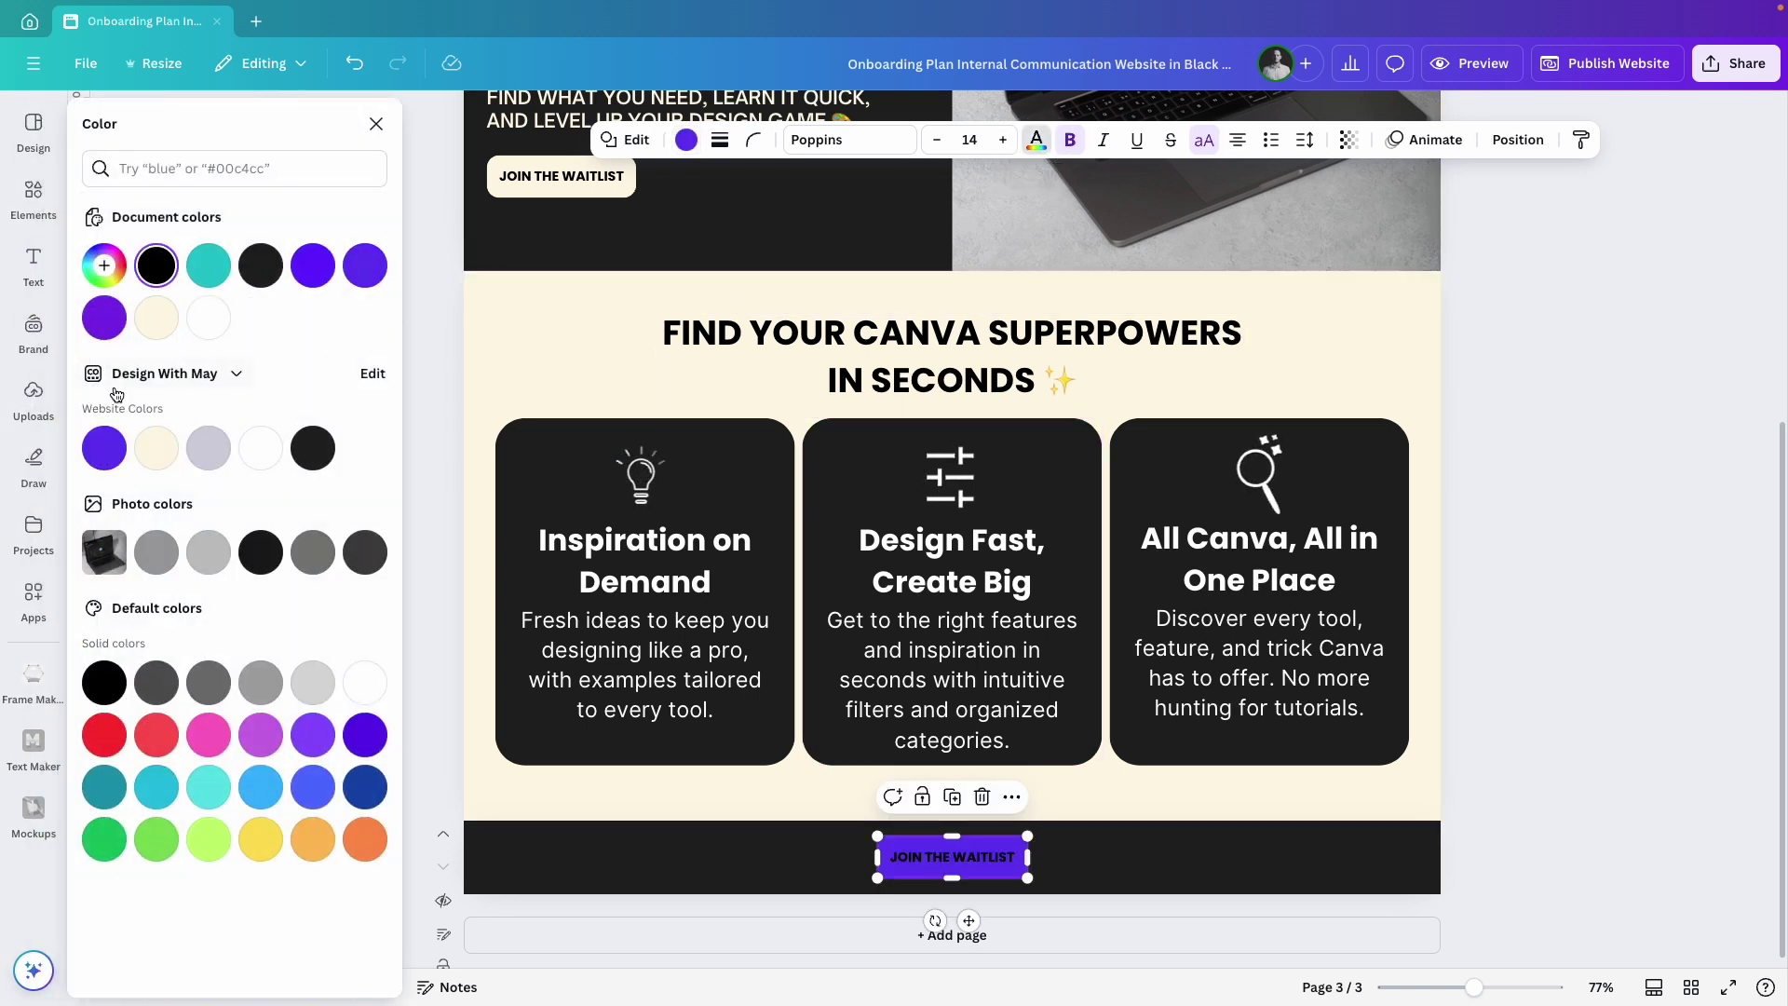
pyautogui.click(156, 449)
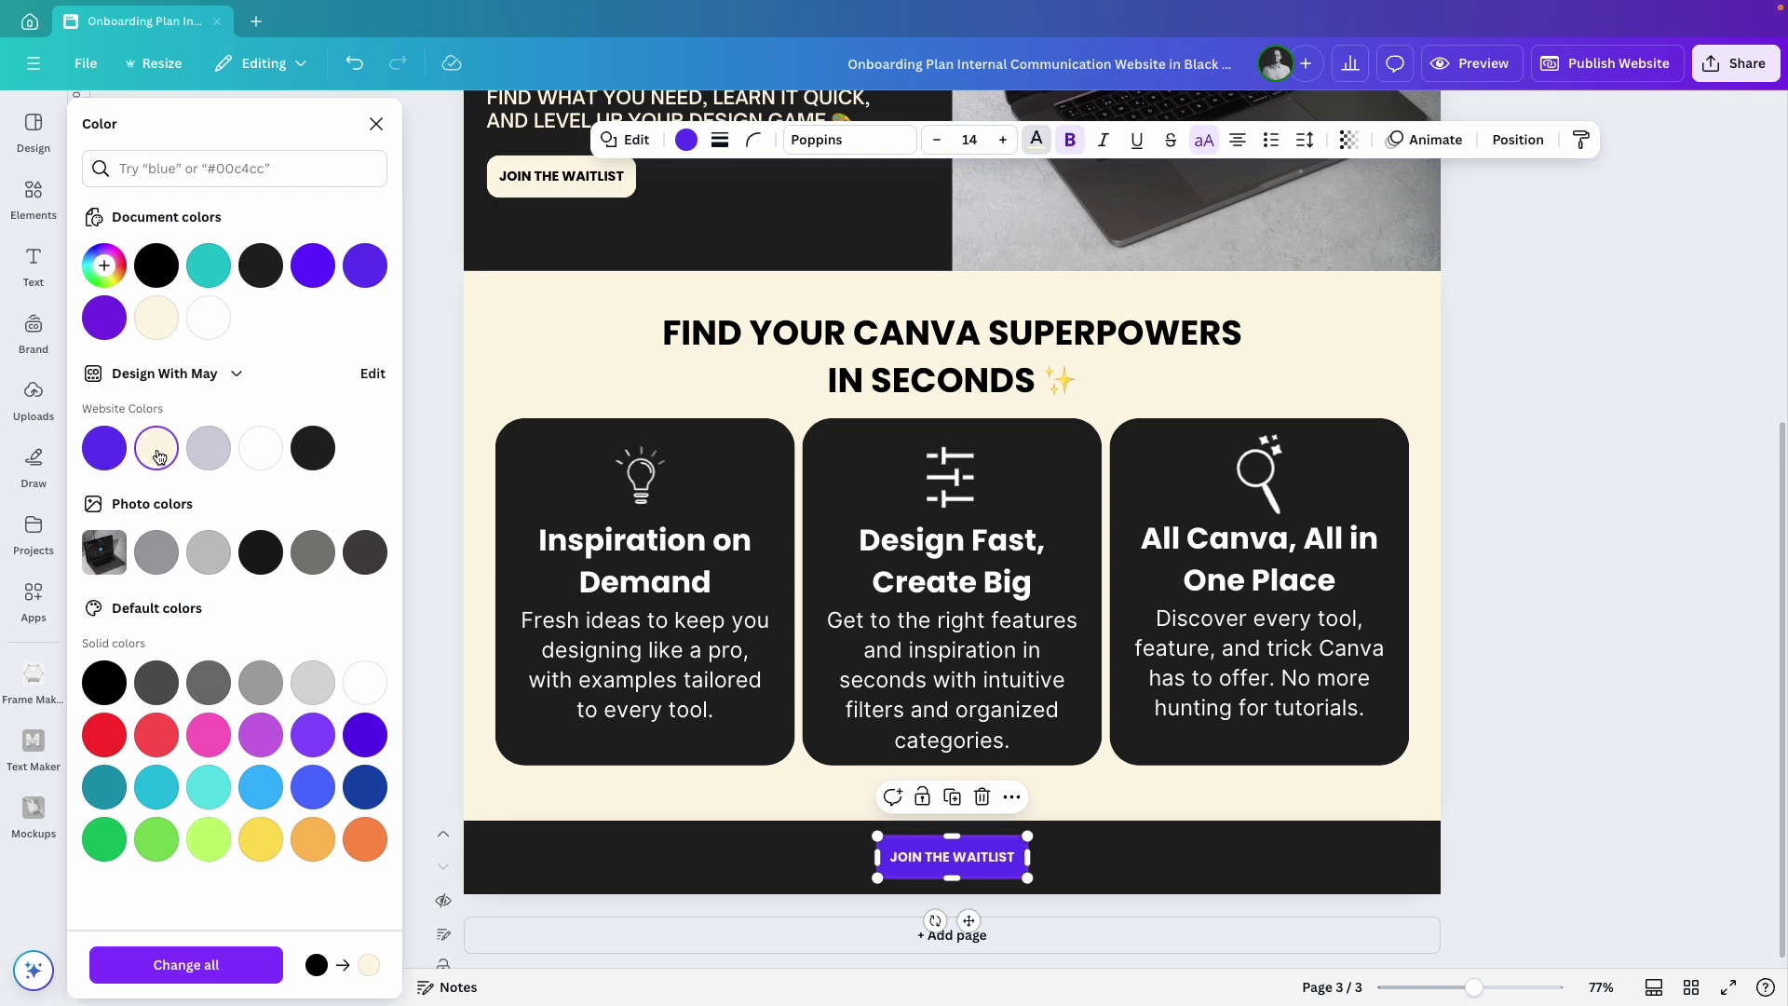
pyautogui.click(1575, 855)
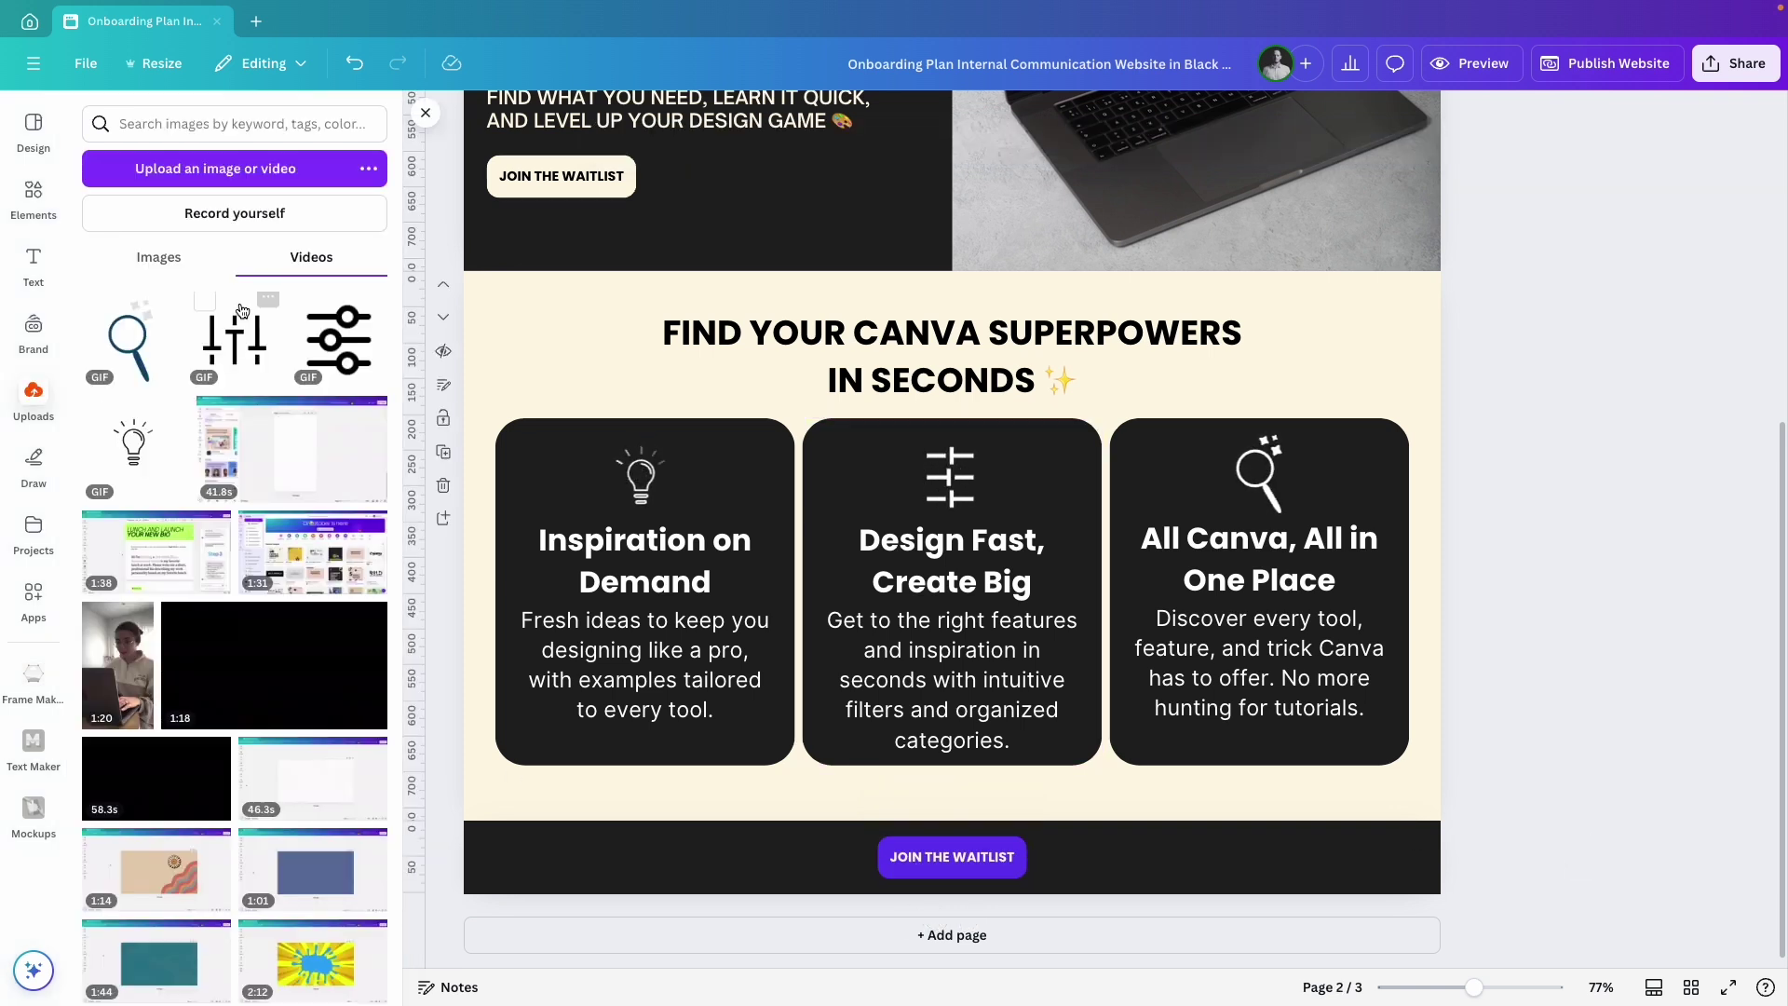
# Add a white 'mouse click' cursor graphic beside the footer Join the Waitlist button.
pyautogui.click(41, 212)
pyautogui.write('mouse click')
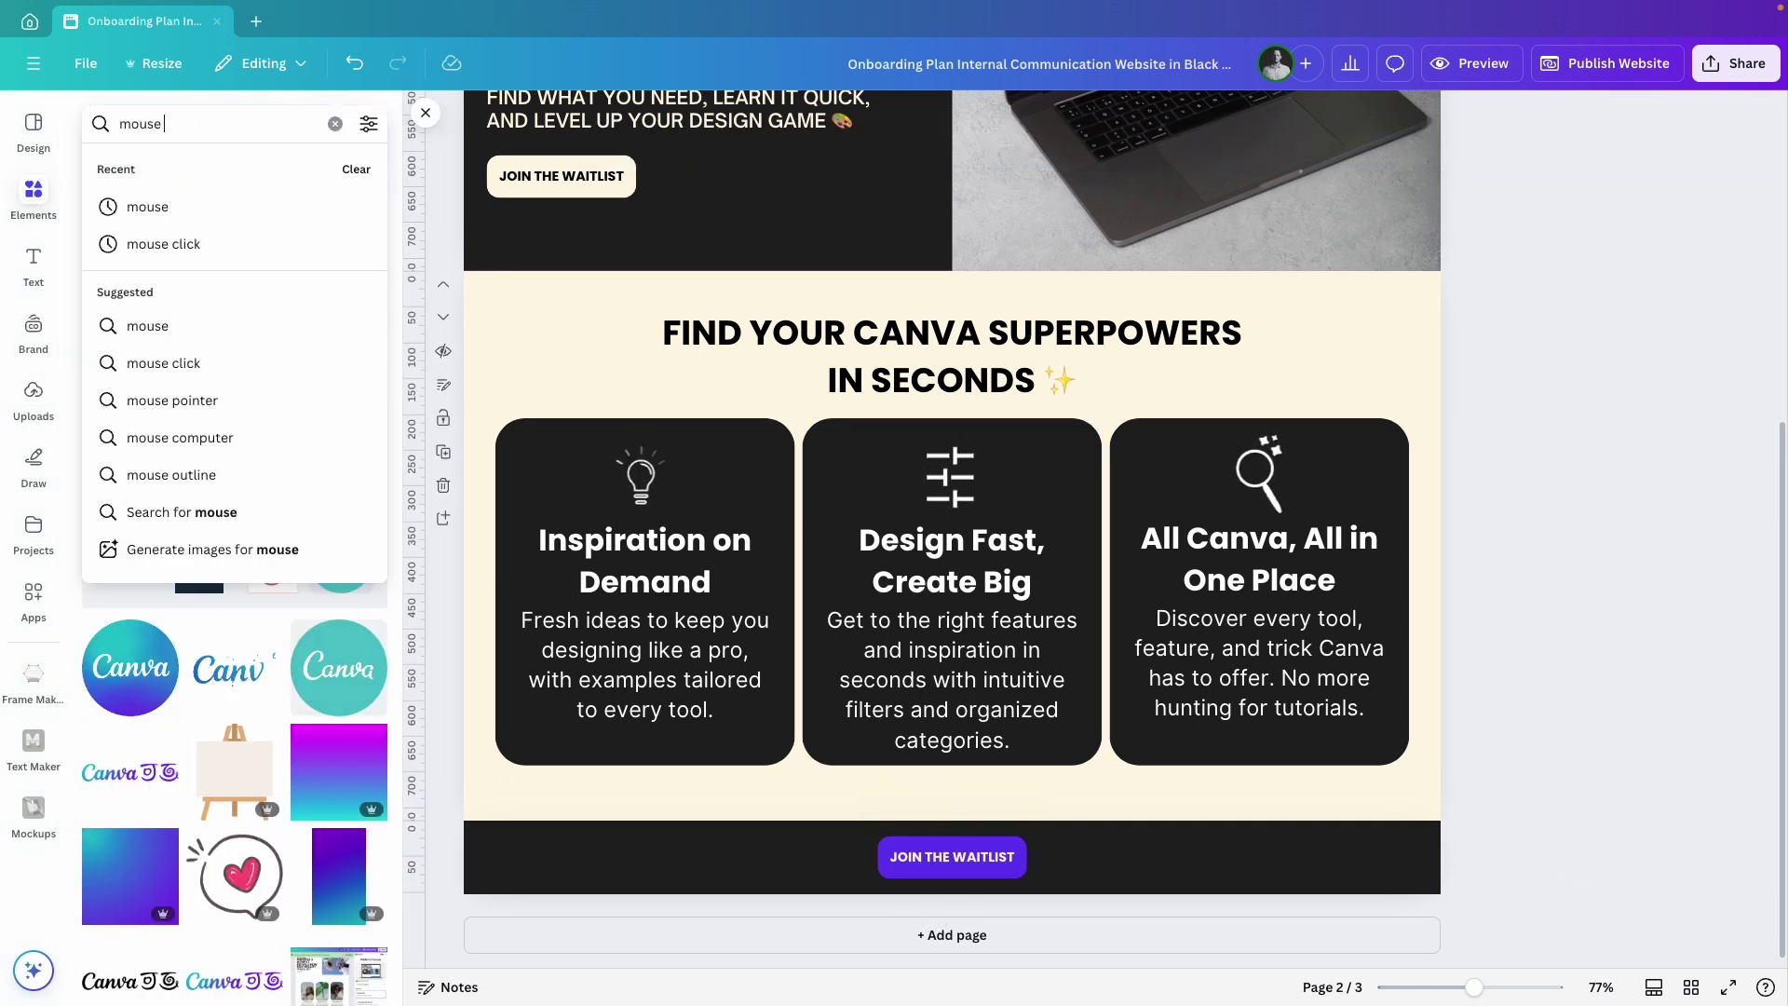
pyautogui.press('Return')
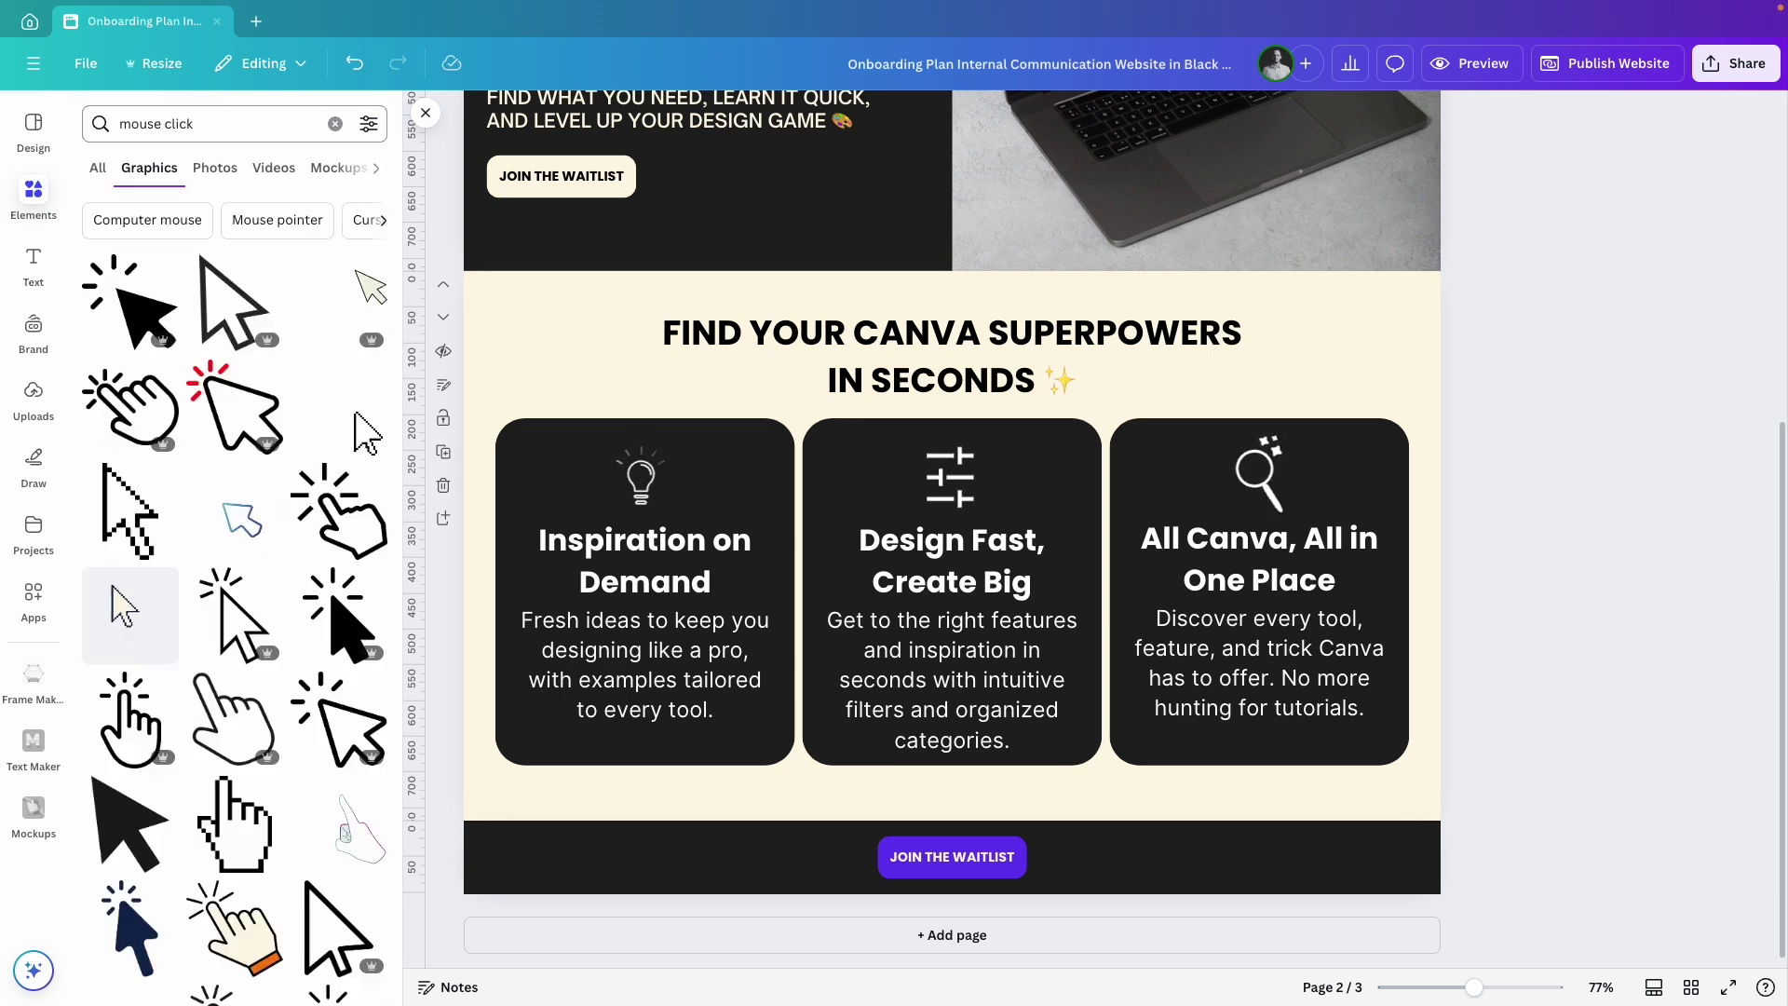
pyautogui.click(148, 634)
pyautogui.click(865, 140)
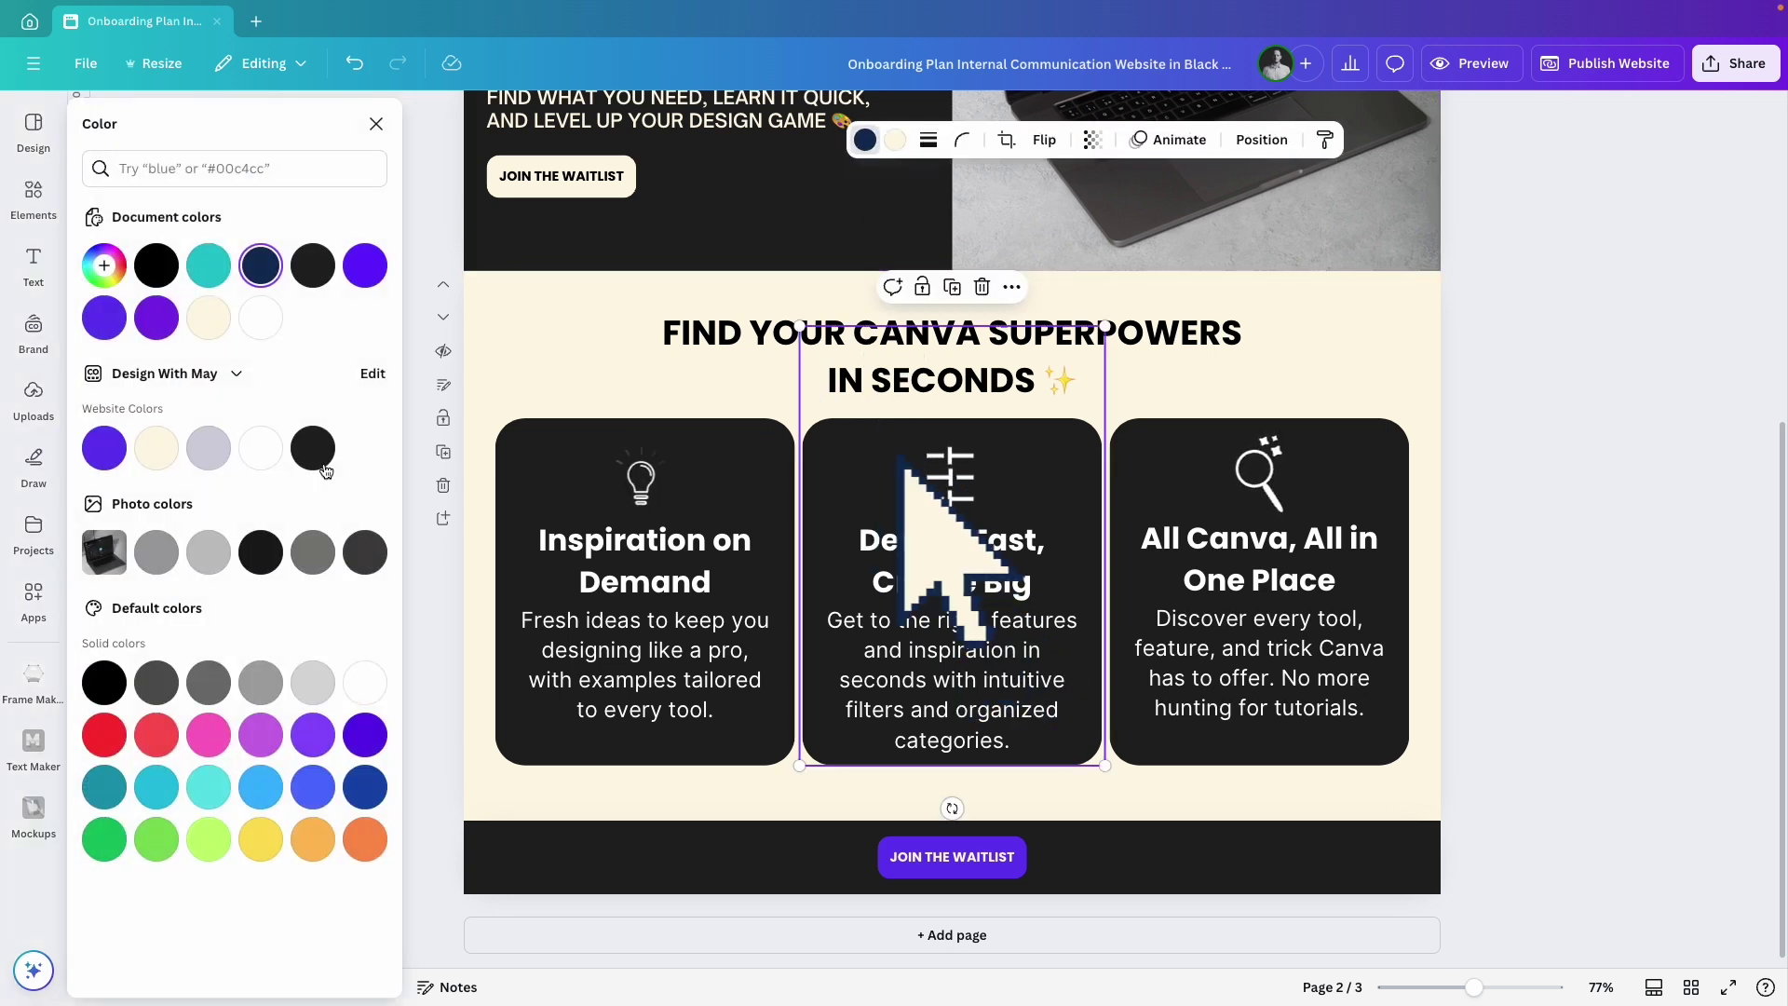
pyautogui.moveTo(910, 391); pyautogui.dragTo(1183, 954)
pyautogui.click(261, 448)
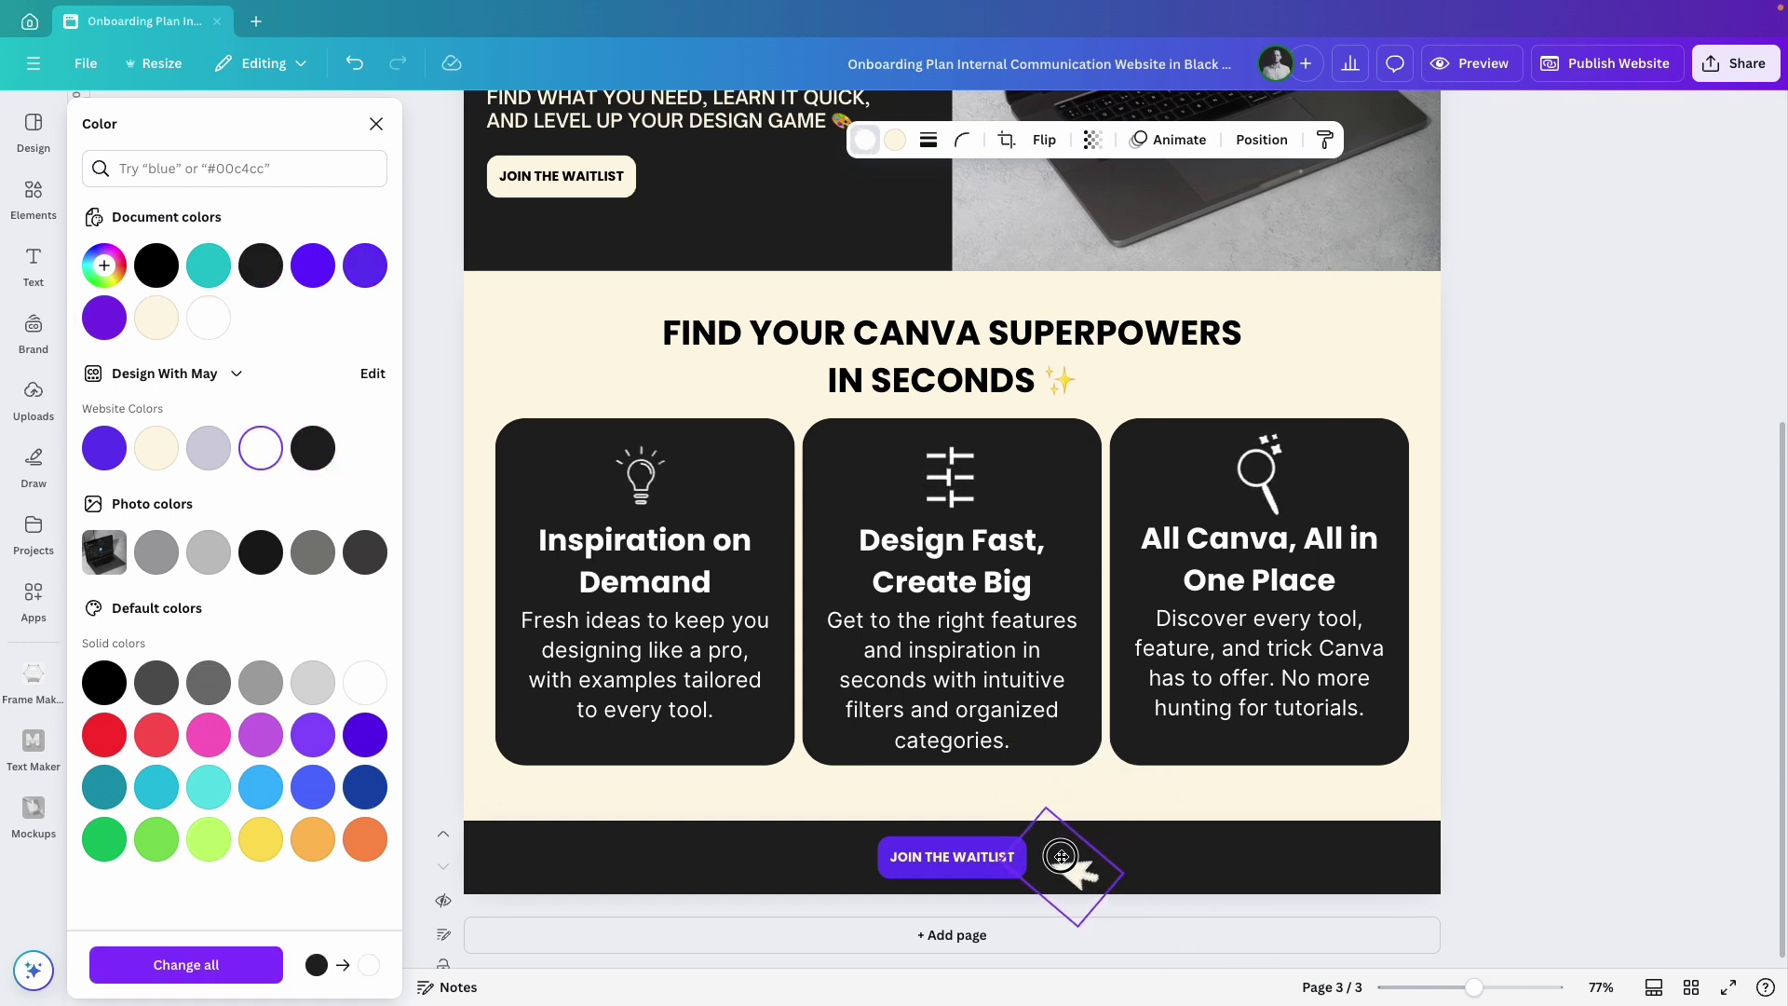
pyautogui.click(1521, 807)
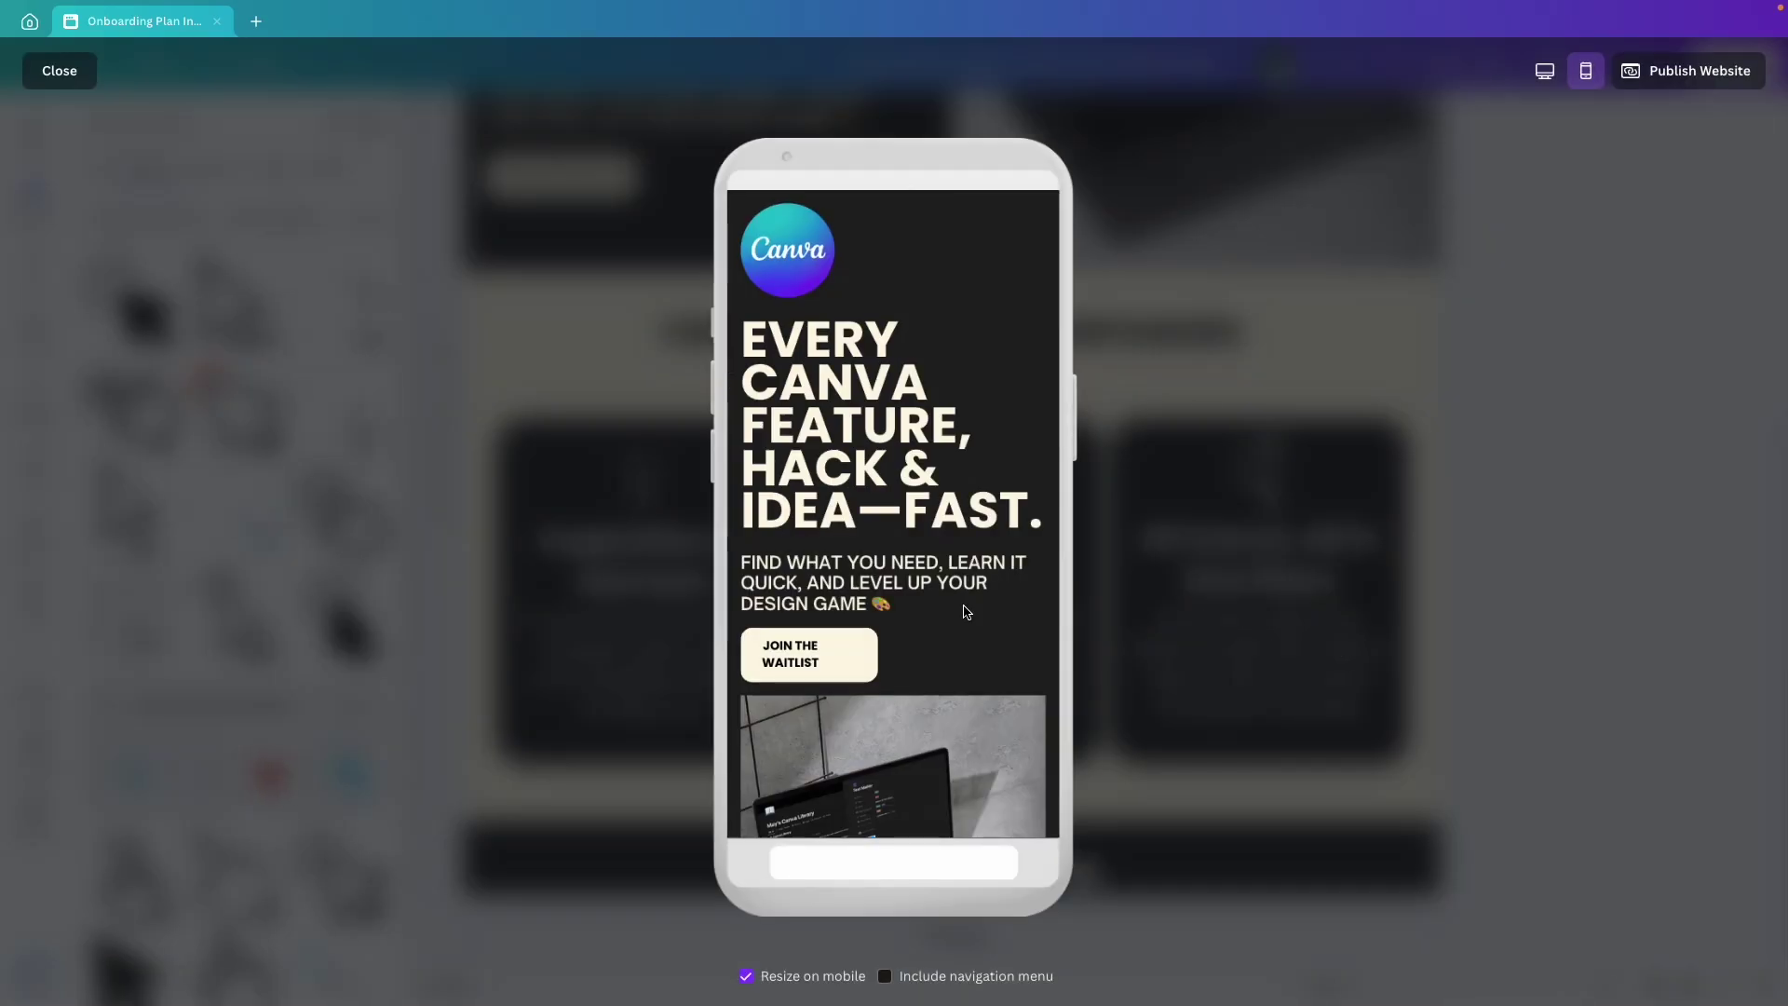
# Stretch the purple rectangle over the footer button to about 434 × 57 px.
pyautogui.scroll(-10, 966, 614)
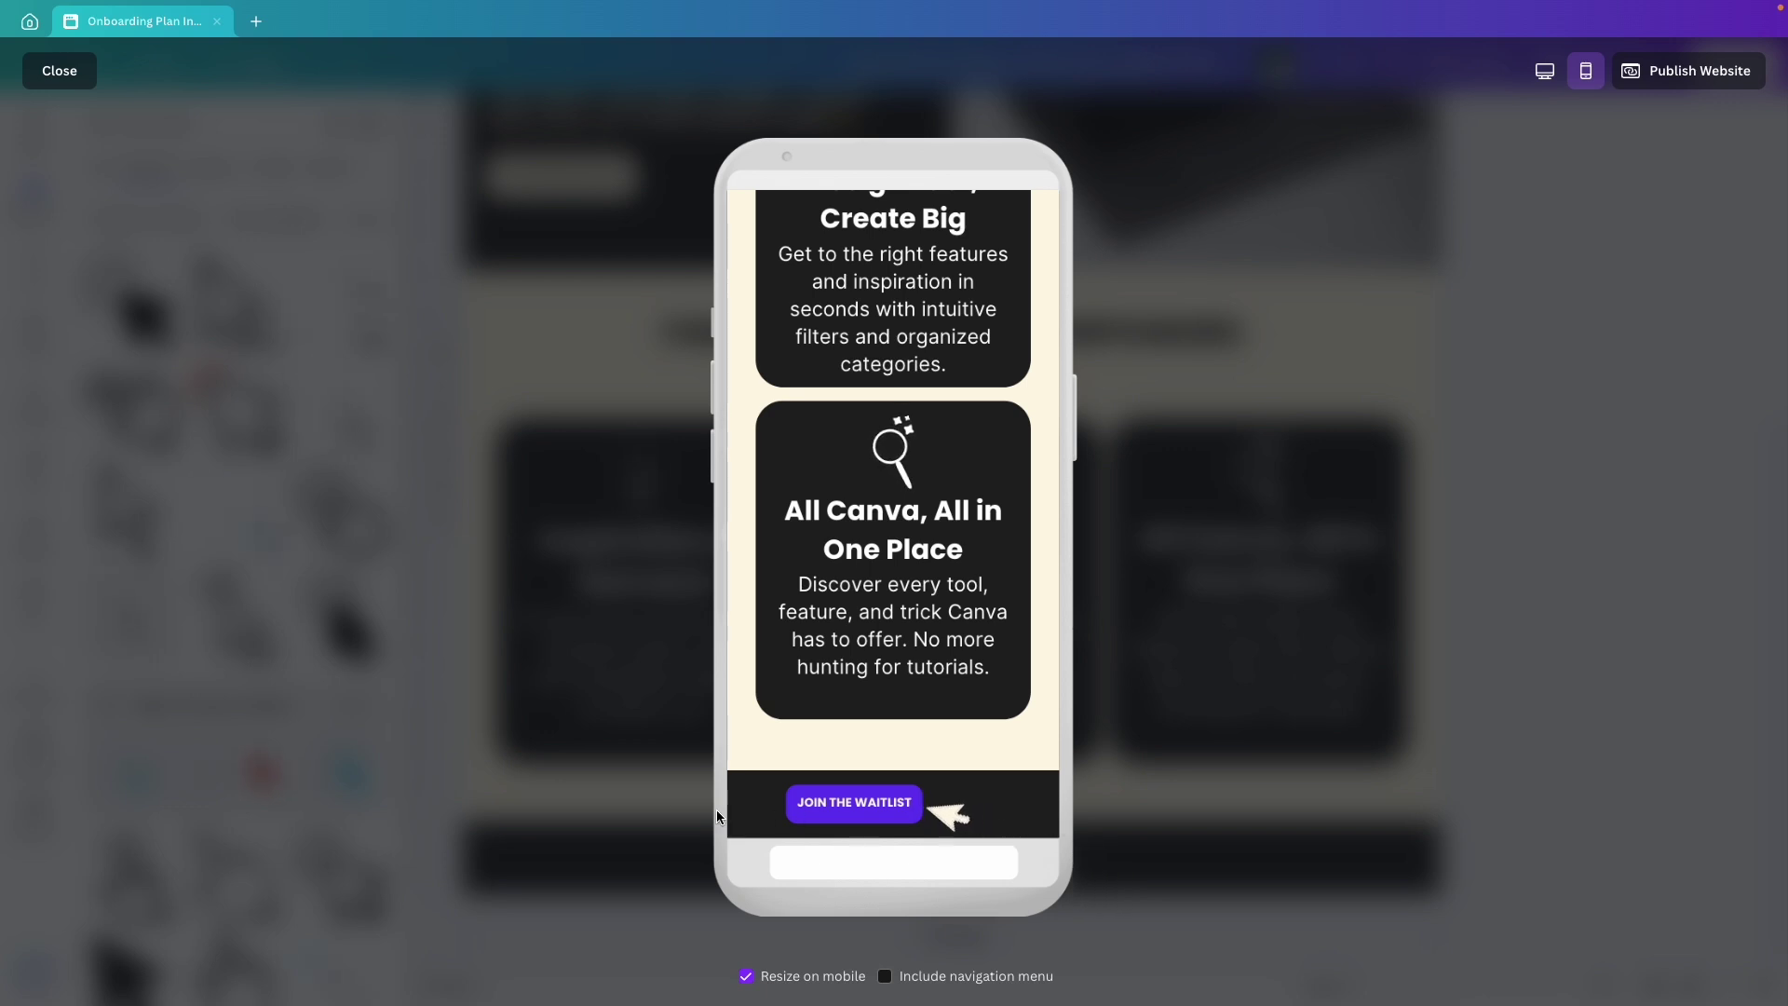
pyautogui.press('Escape')
pyautogui.click(990, 833)
pyautogui.moveTo(964, 868); pyautogui.dragTo(1117, 888)
pyautogui.moveTo(941, 886); pyautogui.dragTo(843, 866)
pyautogui.moveTo(952, 842); pyautogui.dragTo(950, 821)
pyautogui.moveTo(952, 882); pyautogui.dragTo(953, 894)
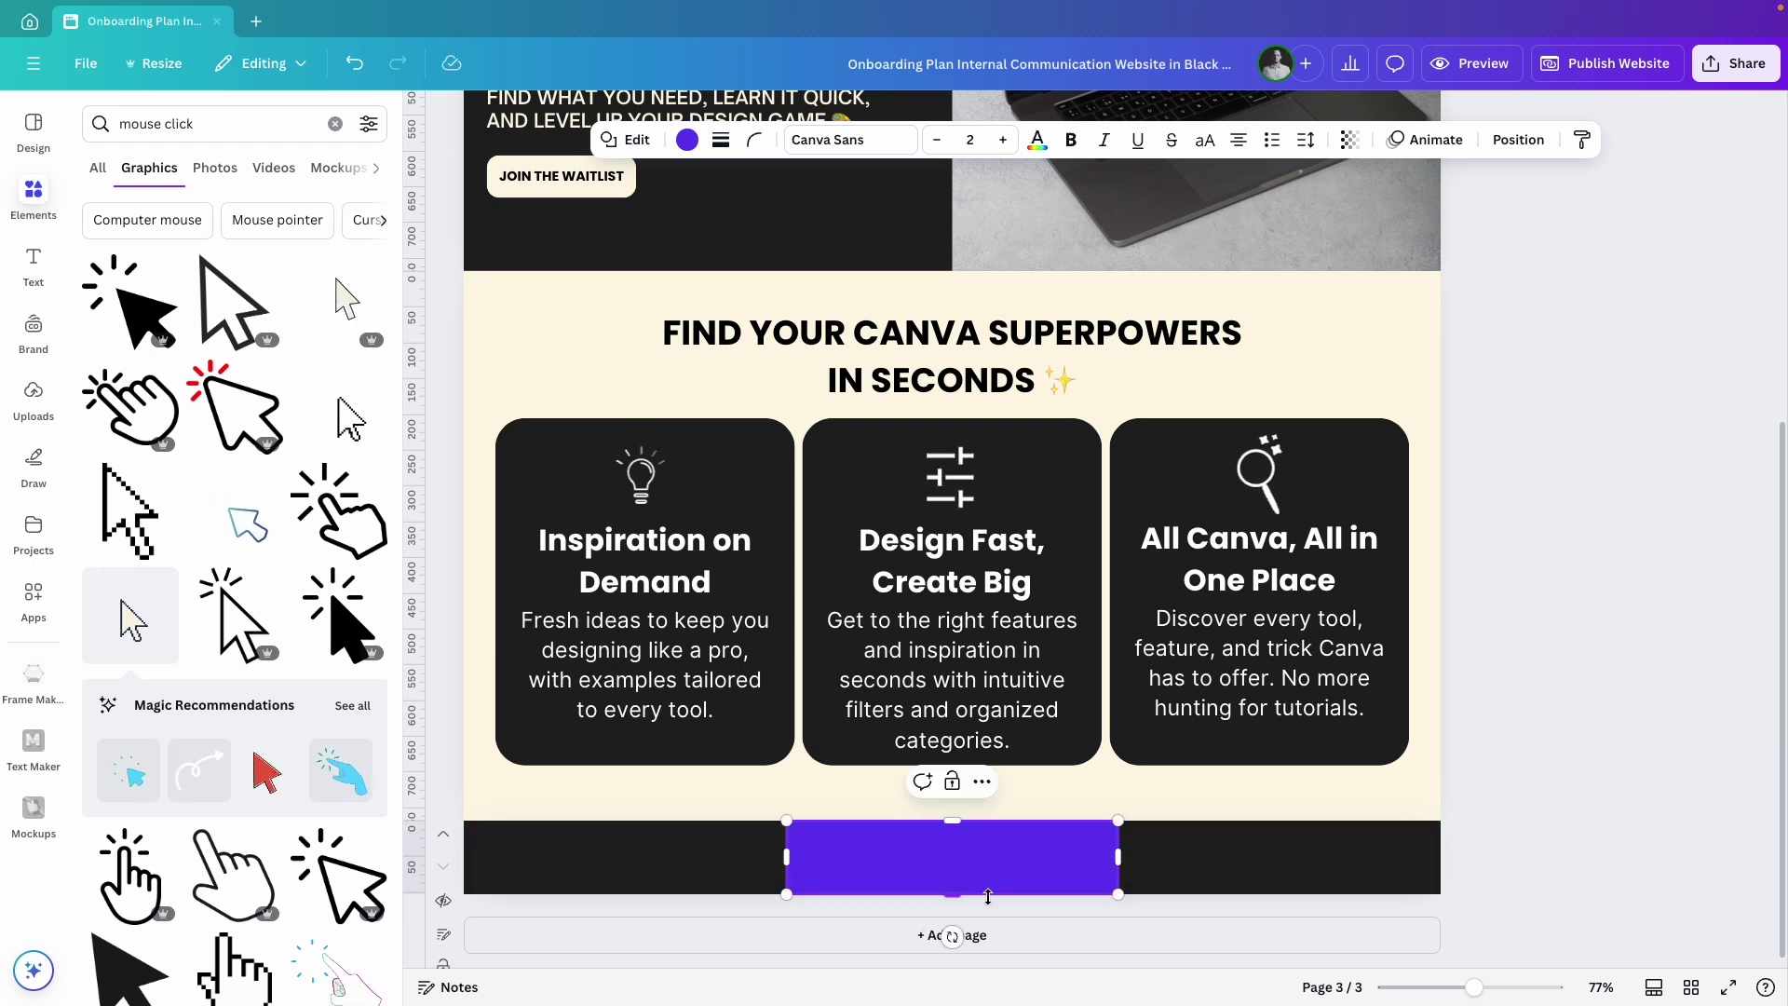
# Colour the rectangle #212121 and group it behind the waitlist button and cursor.
pyautogui.click(686, 141)
pyautogui.click(322, 448)
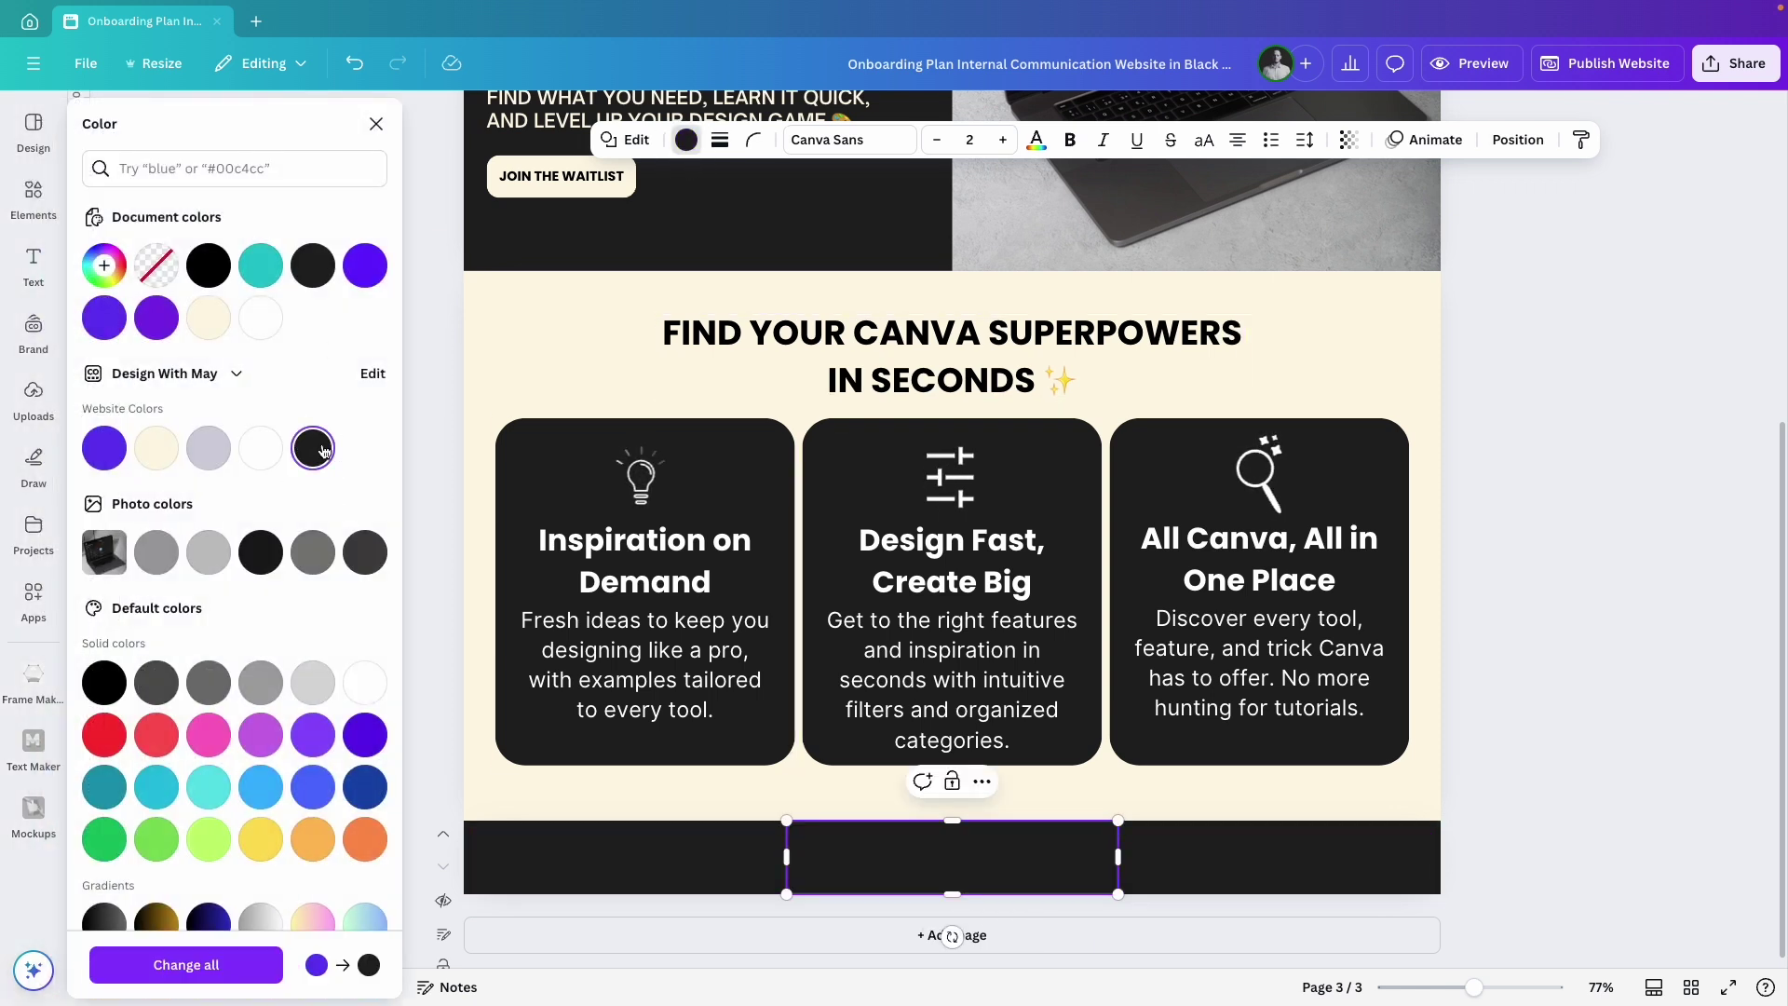
pyautogui.click(1524, 143)
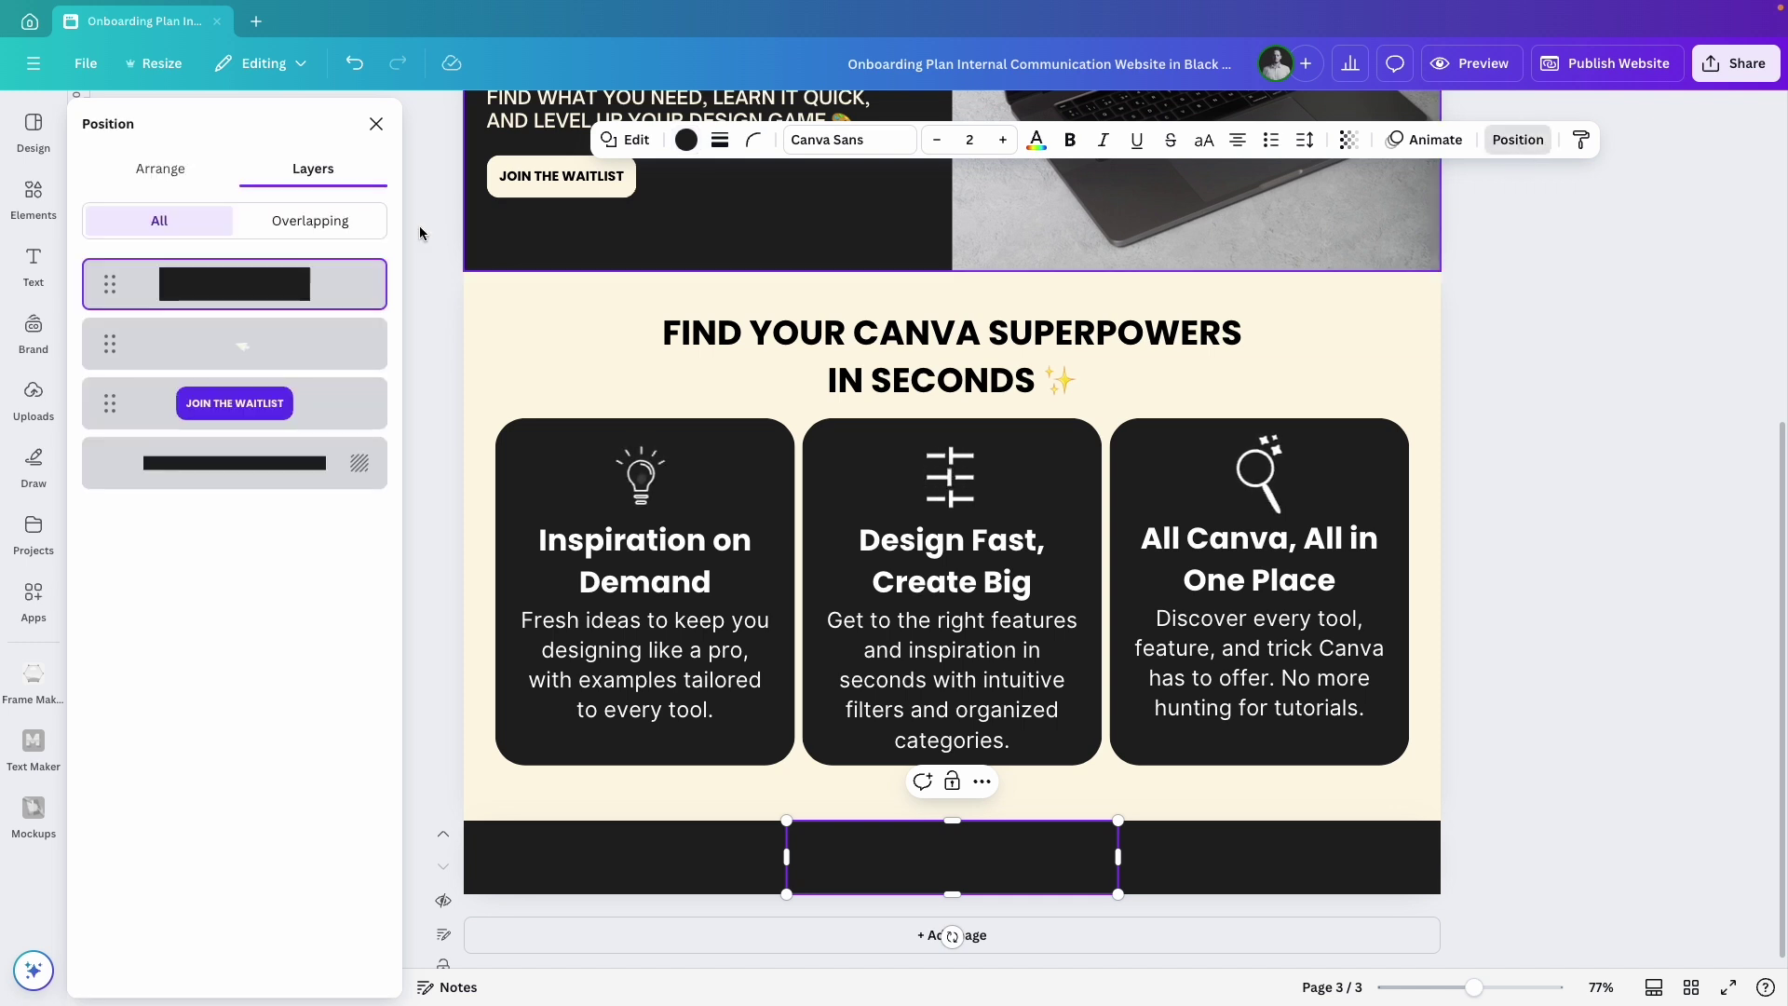
pyautogui.moveTo(276, 290); pyautogui.dragTo(276, 416)
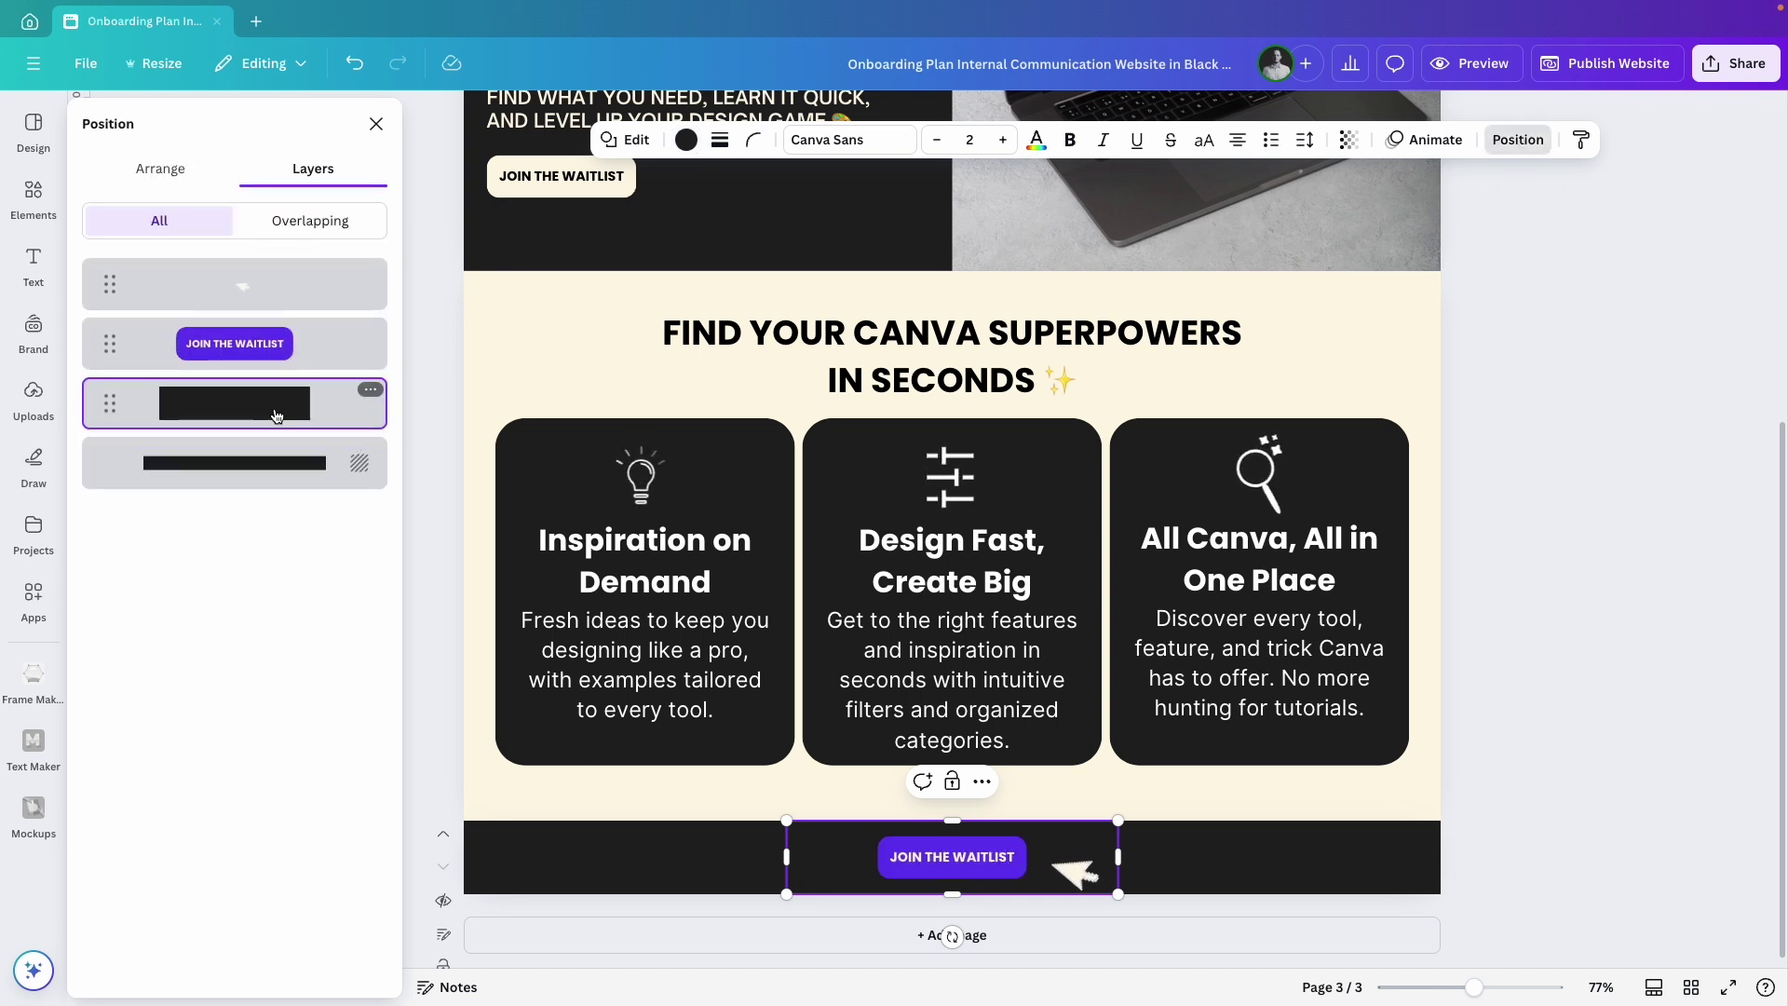
pyautogui.moveTo(831, 857); pyautogui.dragTo(837, 854)
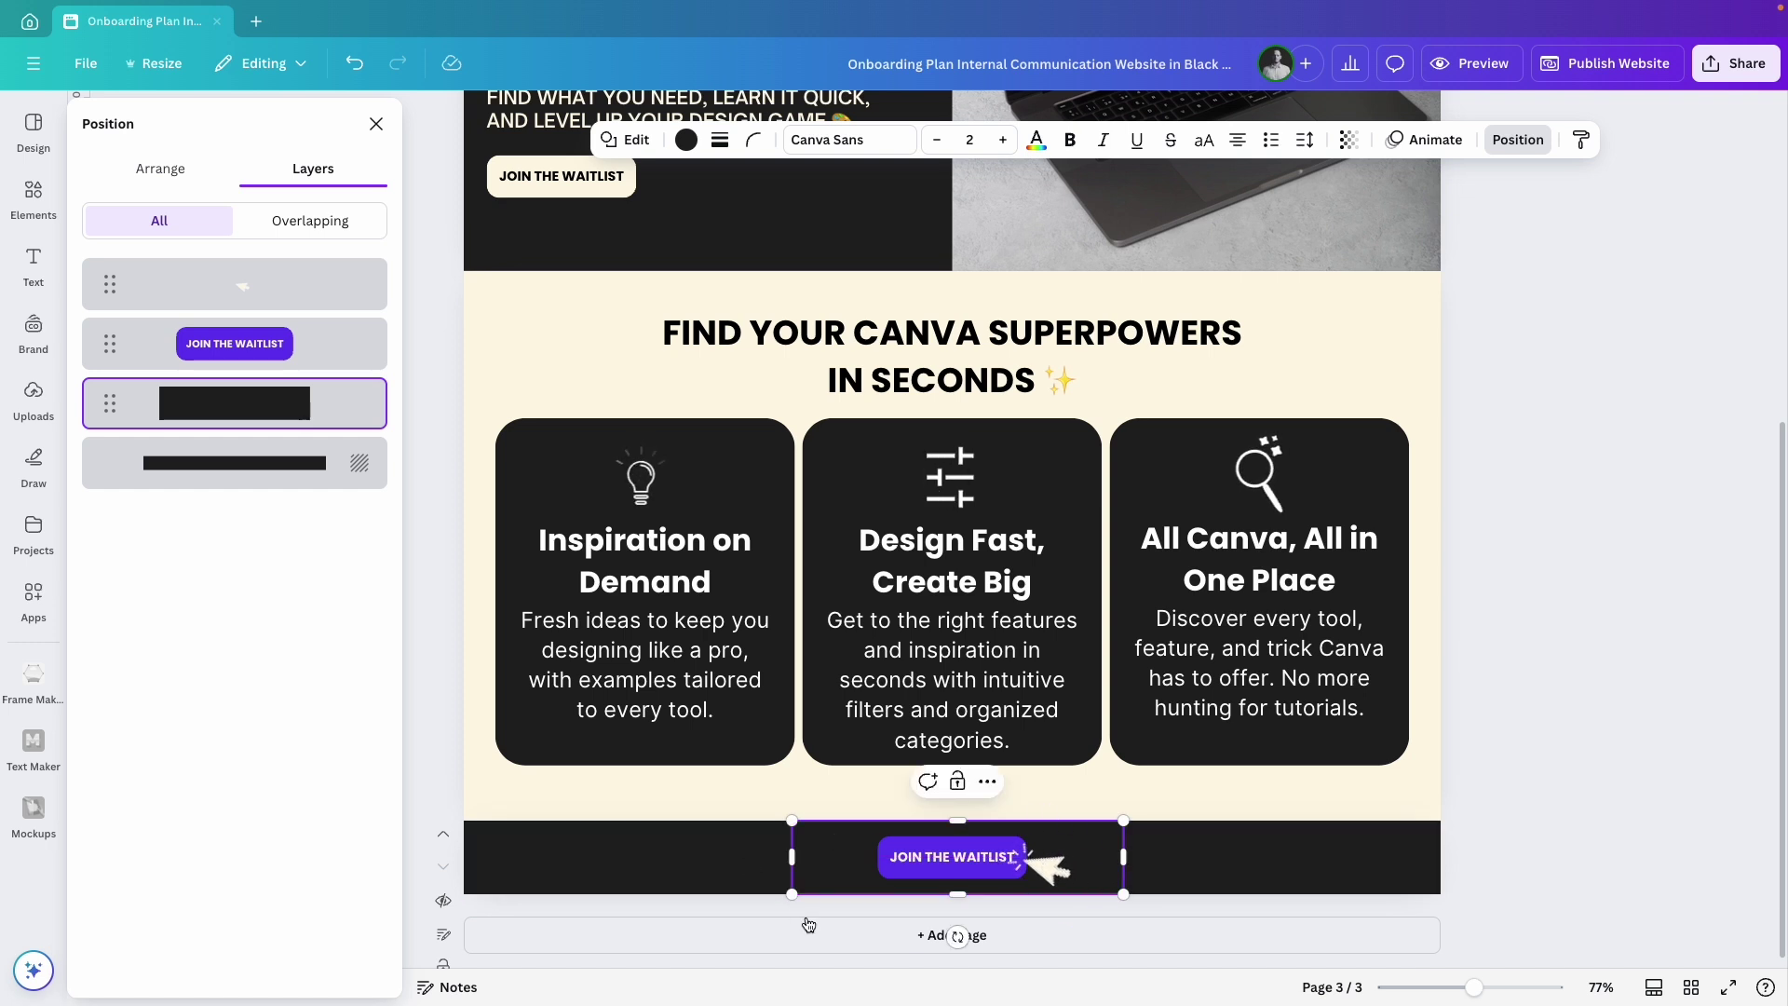
pyautogui.keyDown('shift'); pyautogui.click(233, 289); pyautogui.keyUp('shift')
pyautogui.hotkey('ctrl', 'g')
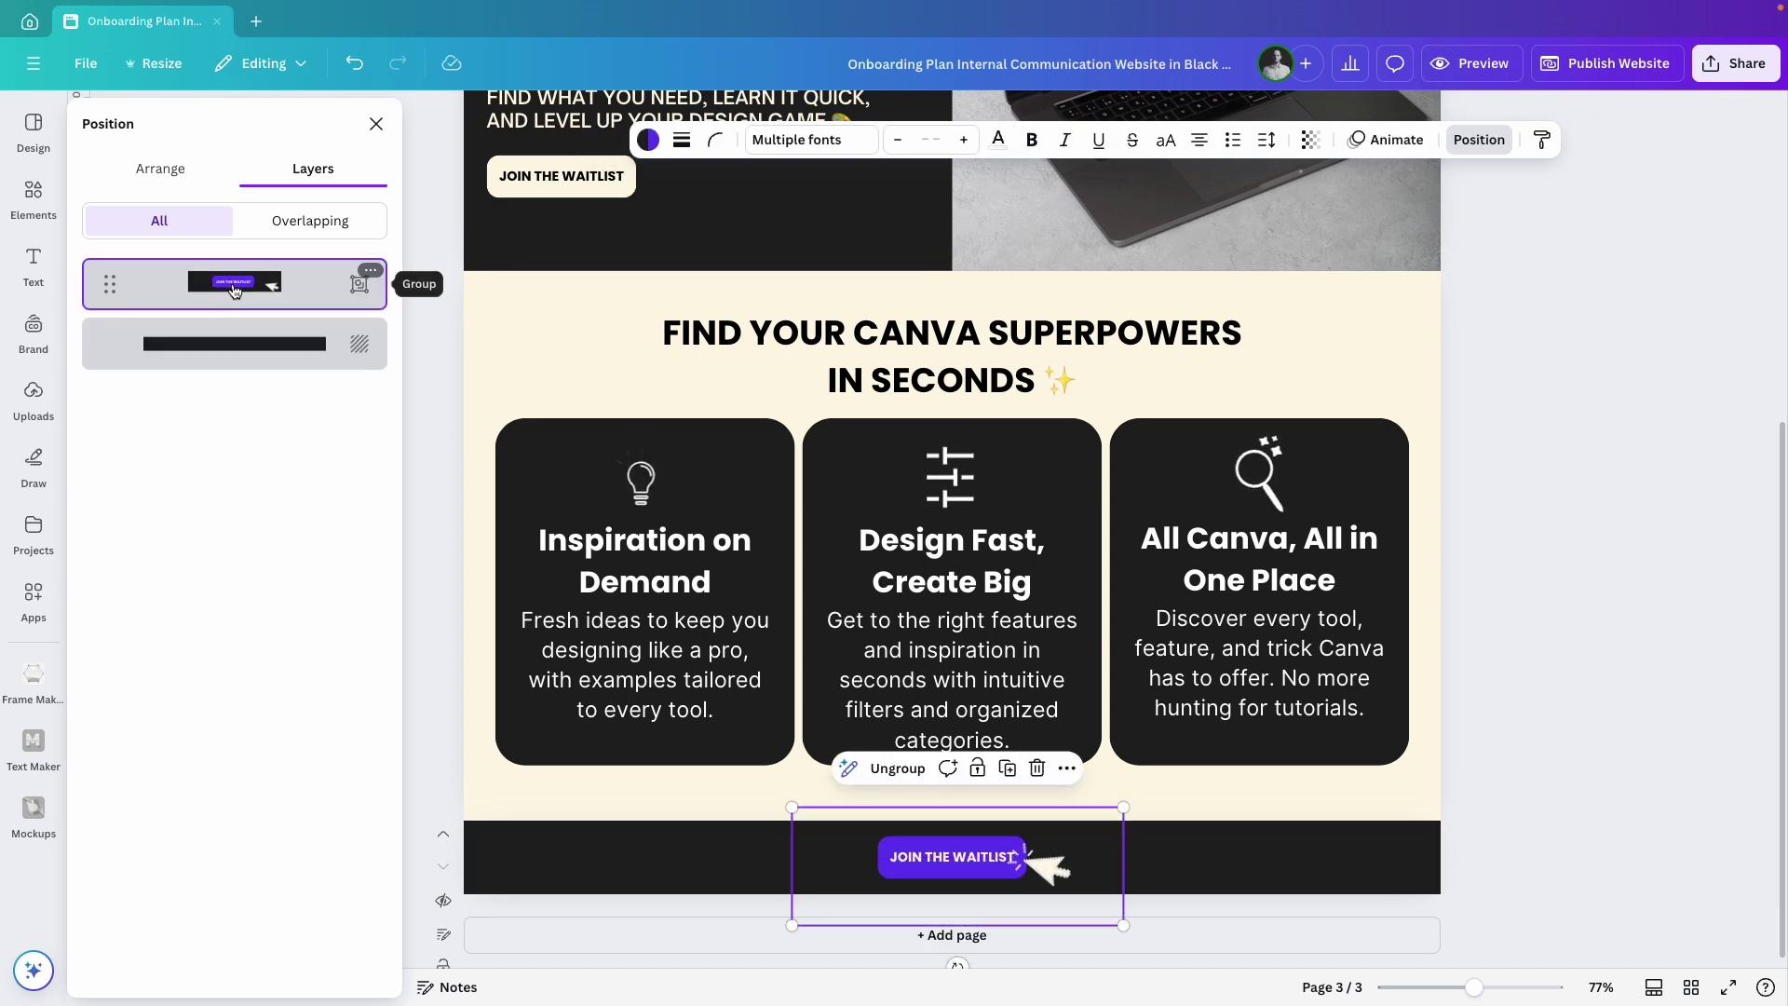
pyautogui.click(376, 124)
# Check the grouped footer in the mobile website preview.
pyautogui.click(1471, 63)
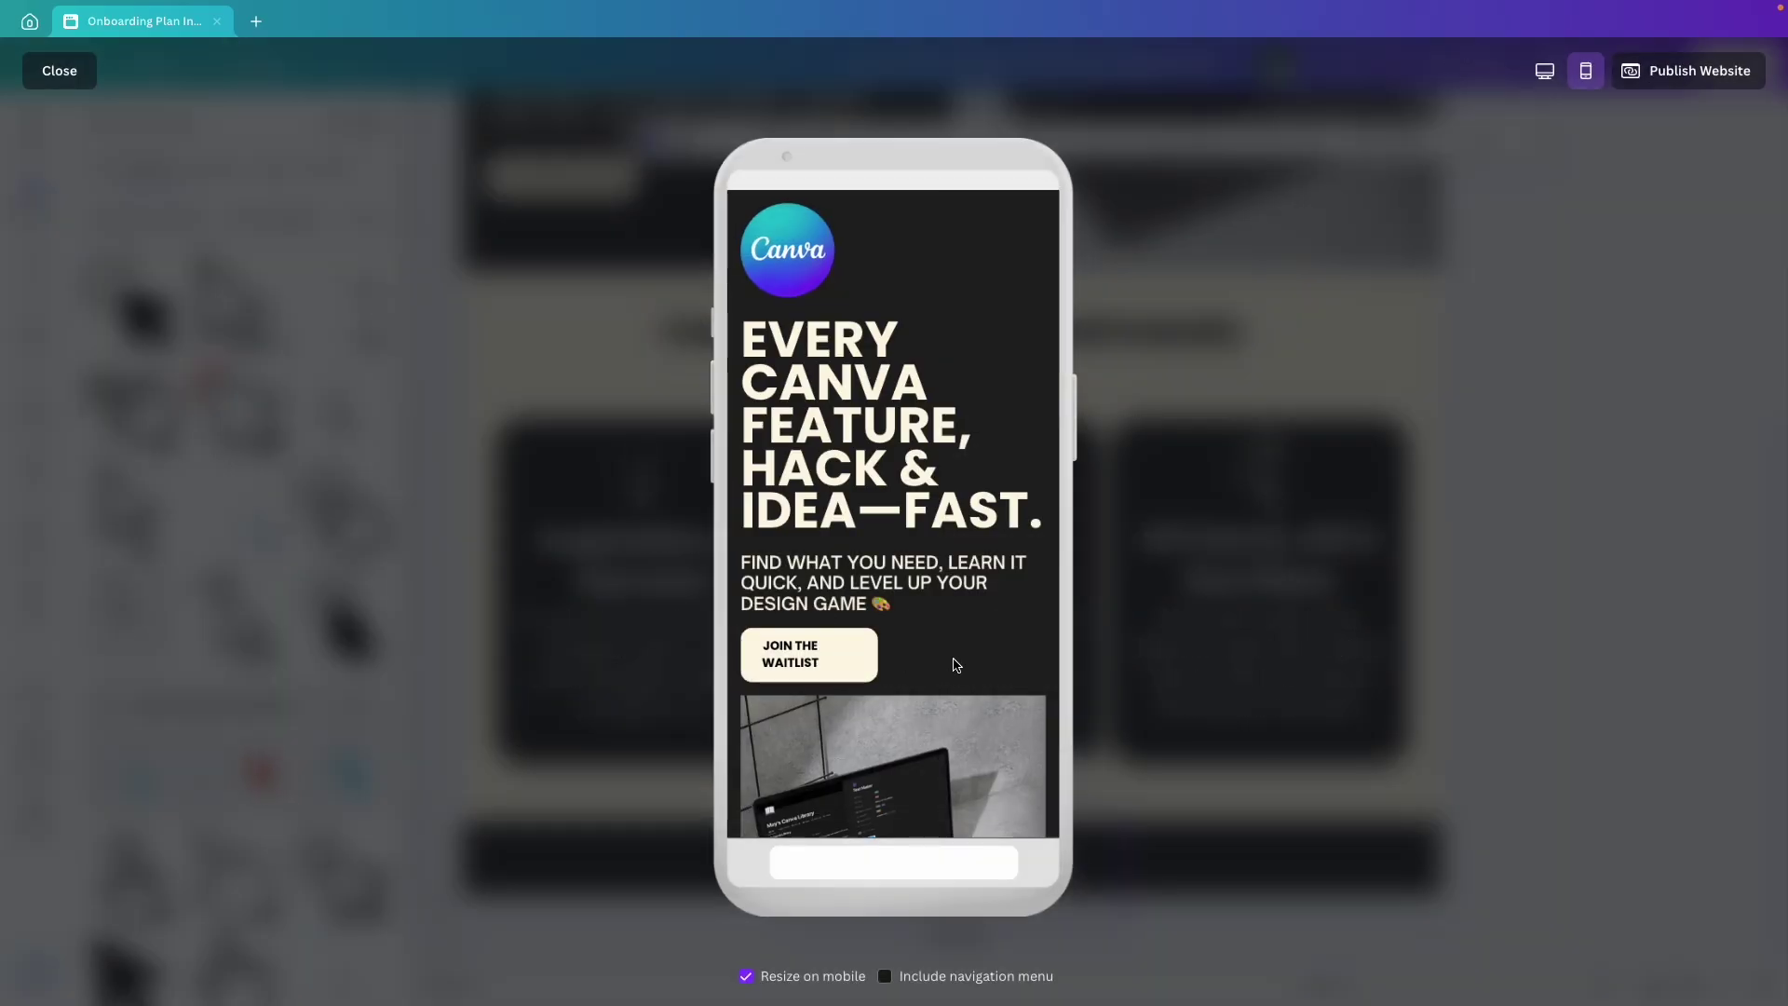
pyautogui.scroll(-15, 991, 652)
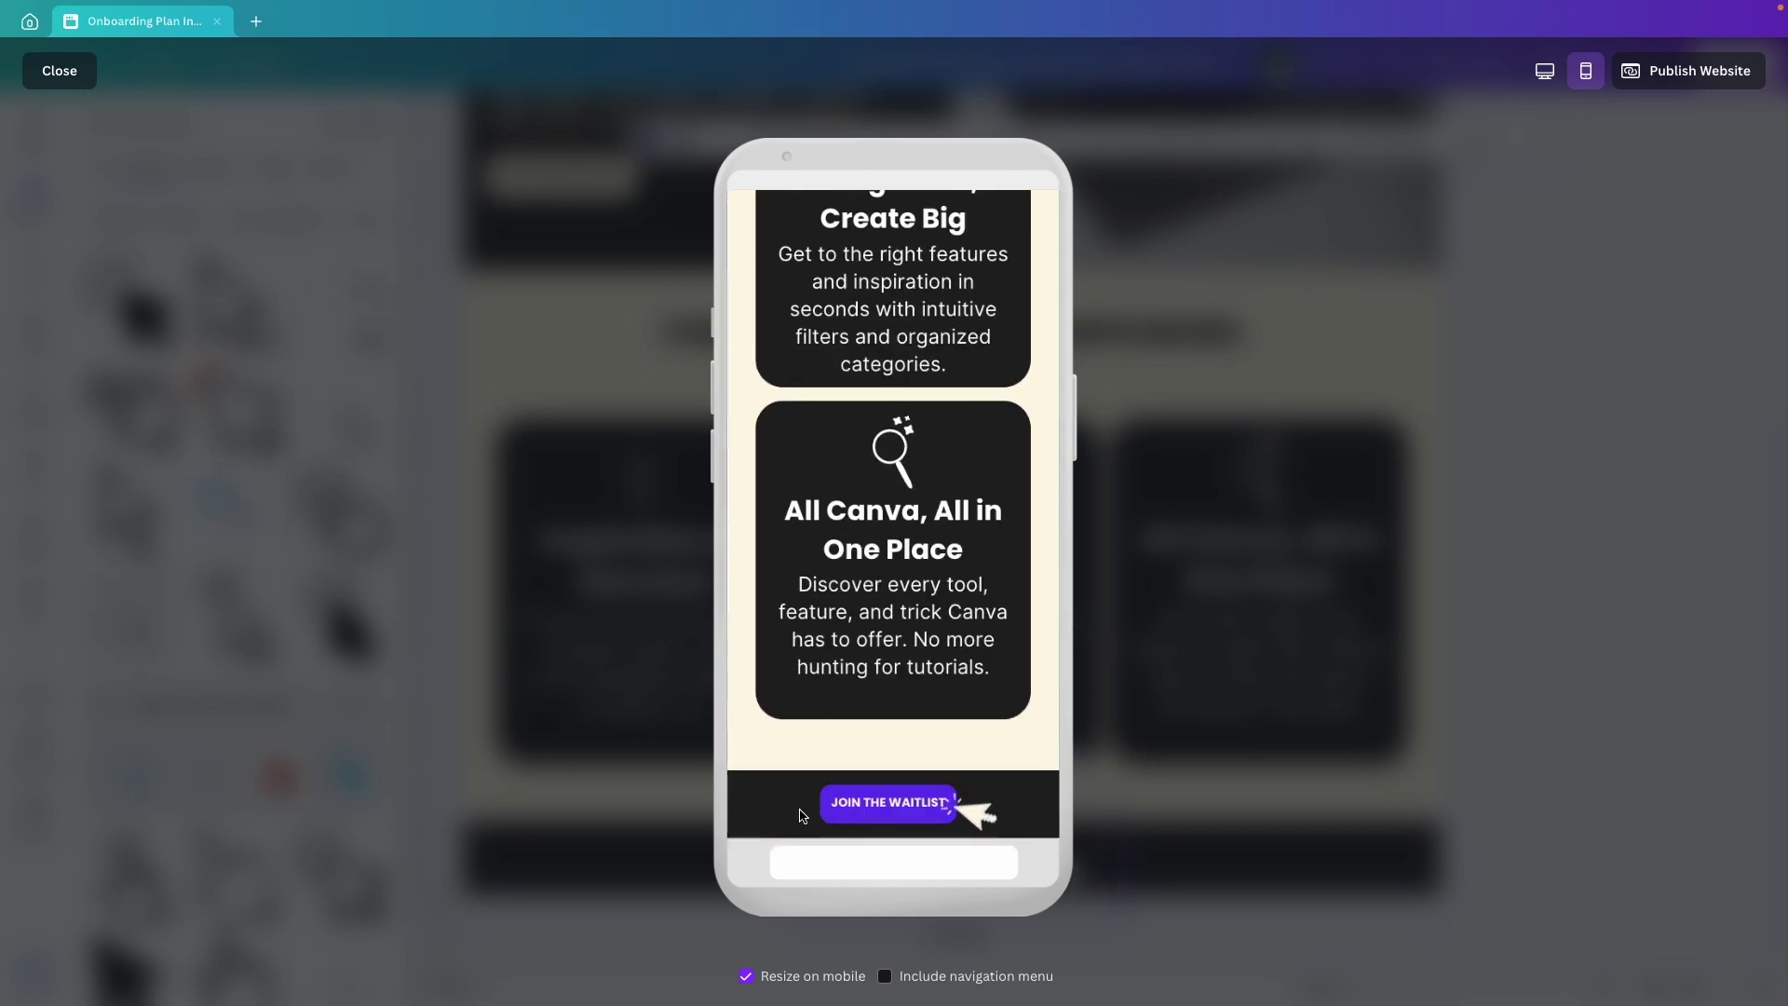
pyautogui.scroll(12, 871, 670)
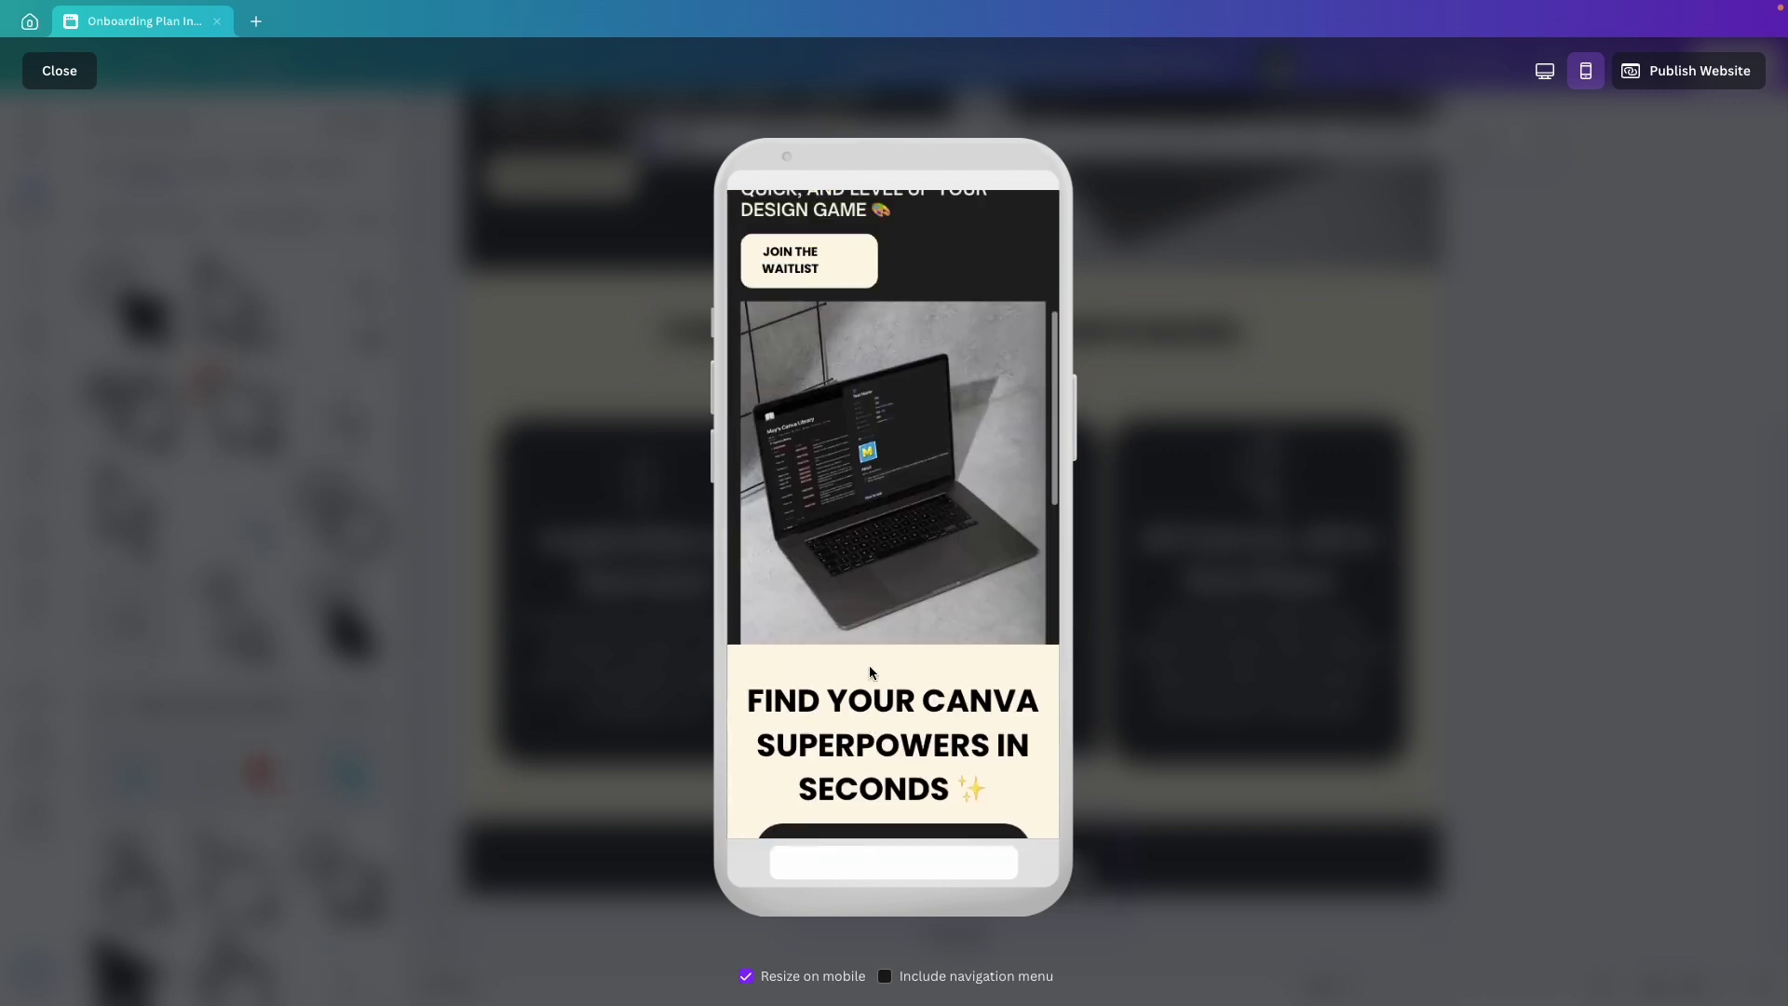
pyautogui.scroll(3, 869, 667)
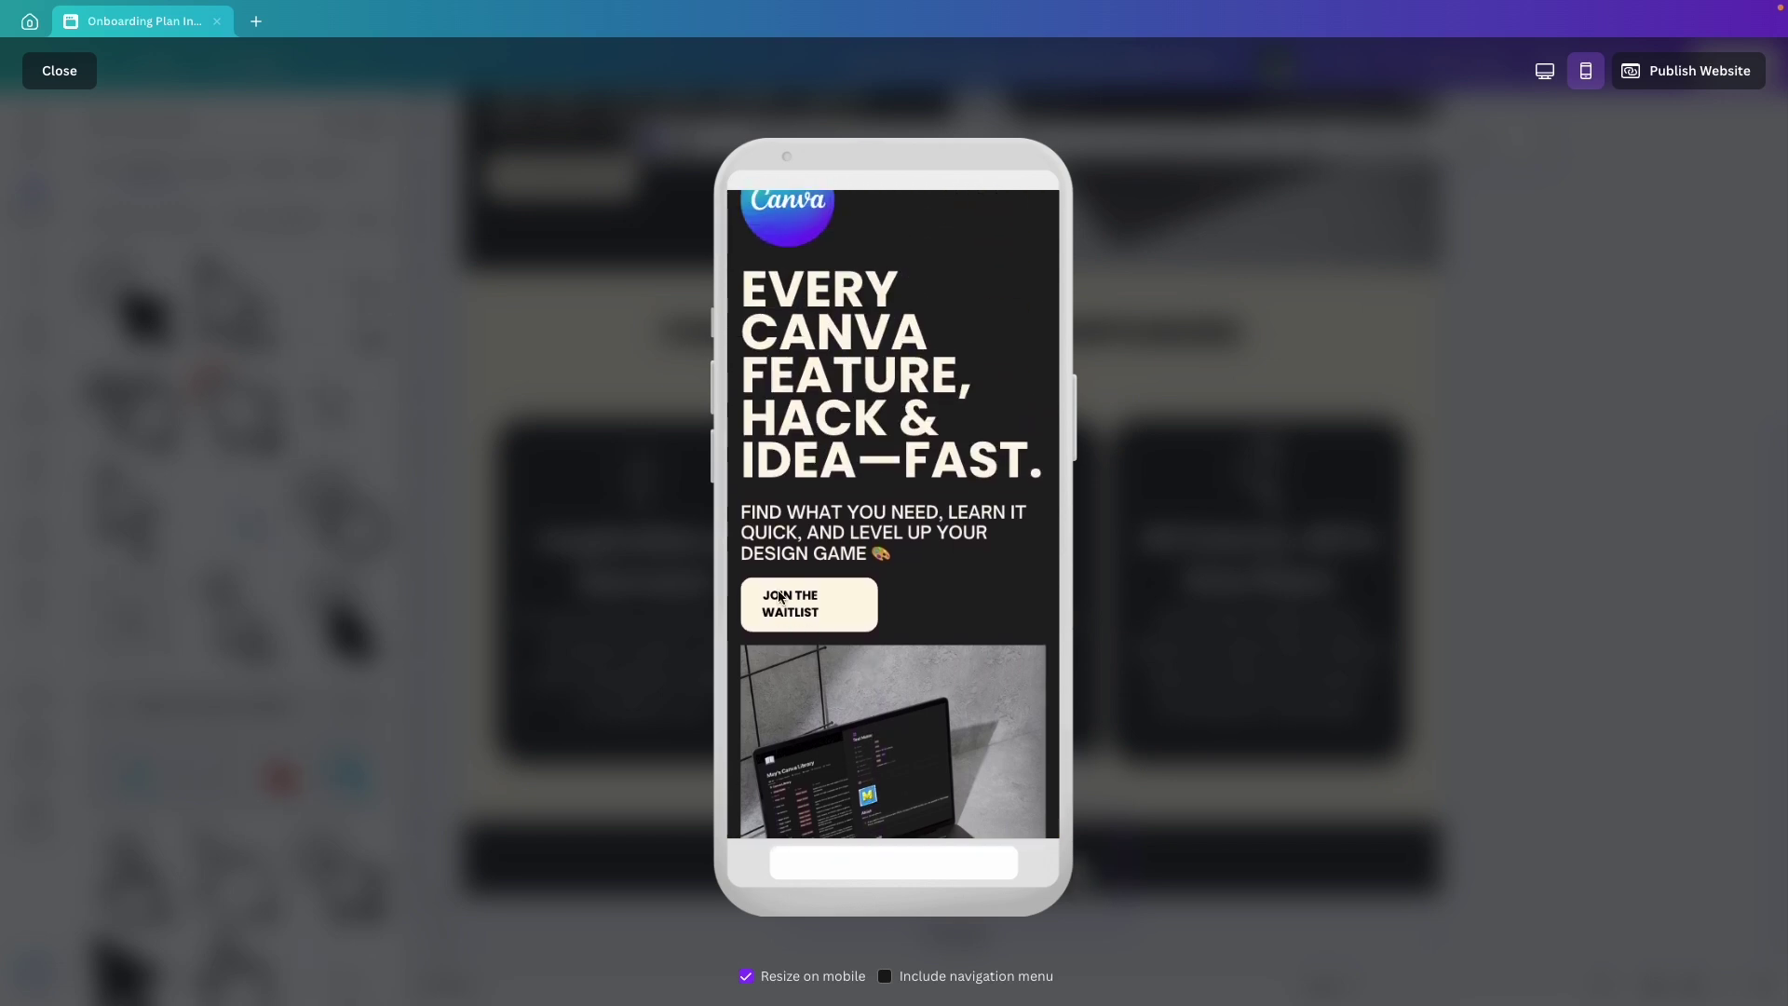
pyautogui.press('Escape')
# Centre the hero JOIN THE WAITLIST button beneath the subtitle and recheck on phone.
pyautogui.scroll(5, 798, 651)
pyautogui.moveTo(546, 650); pyautogui.dragTo(669, 659)
pyautogui.click(1724, 652)
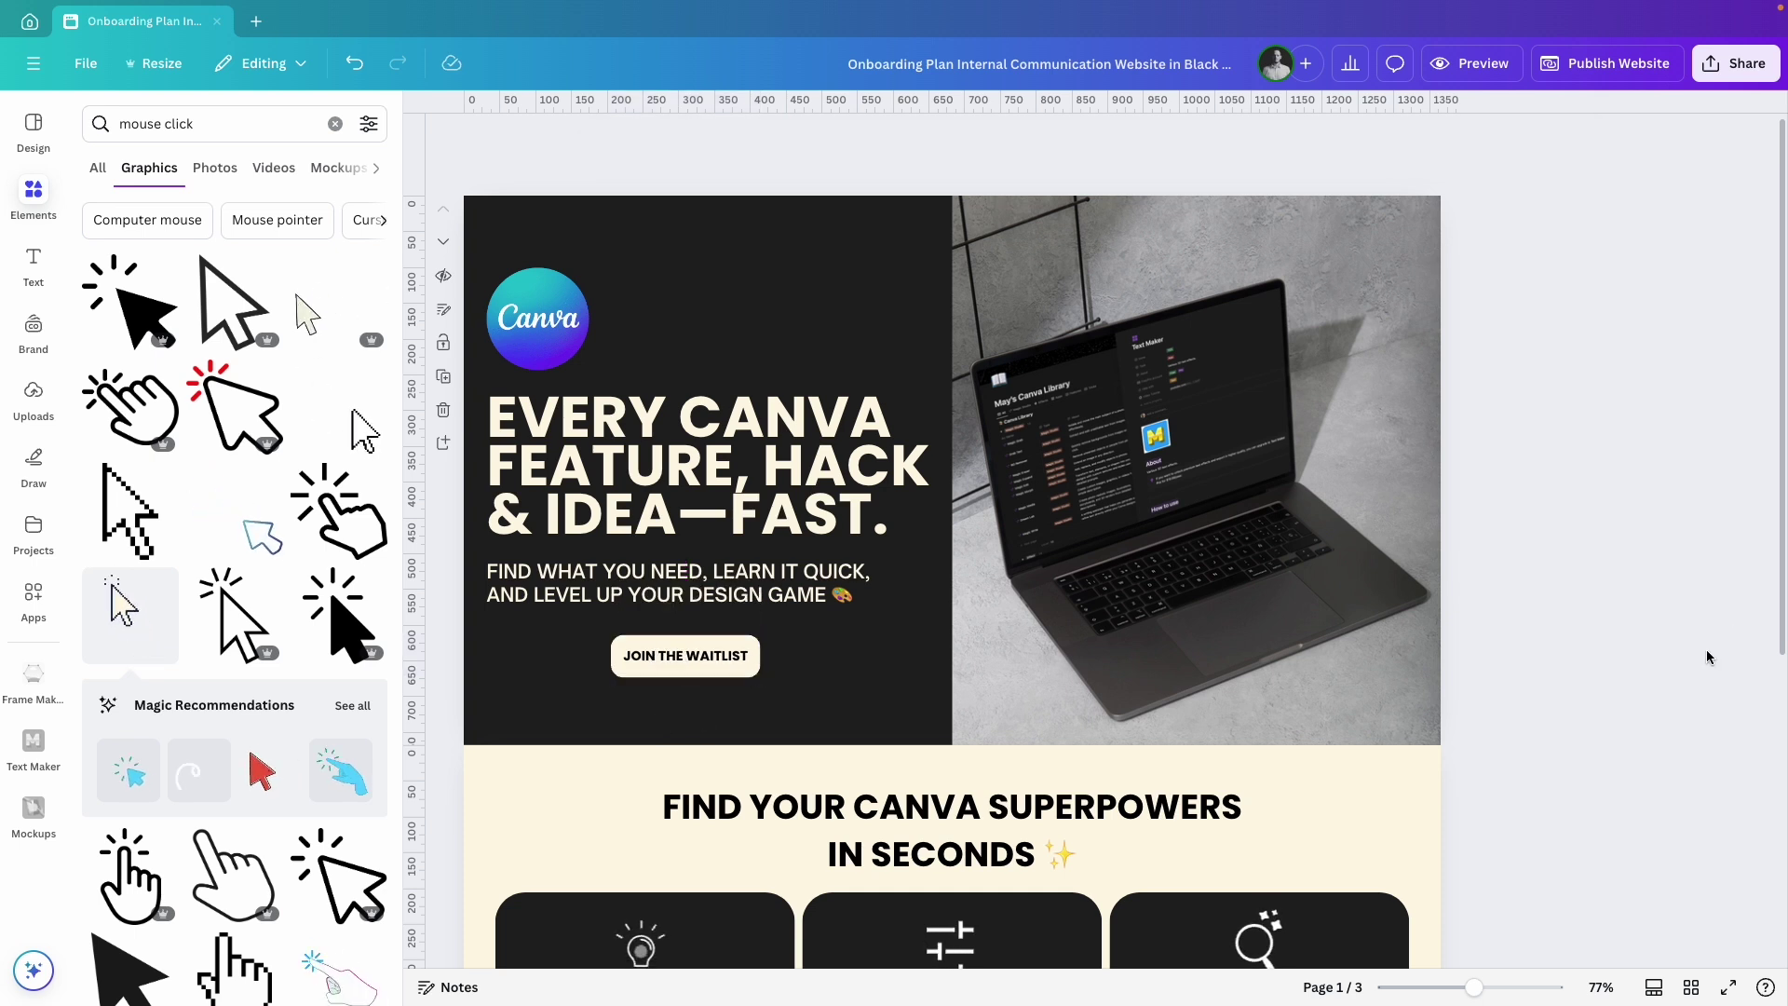
pyautogui.click(1490, 62)
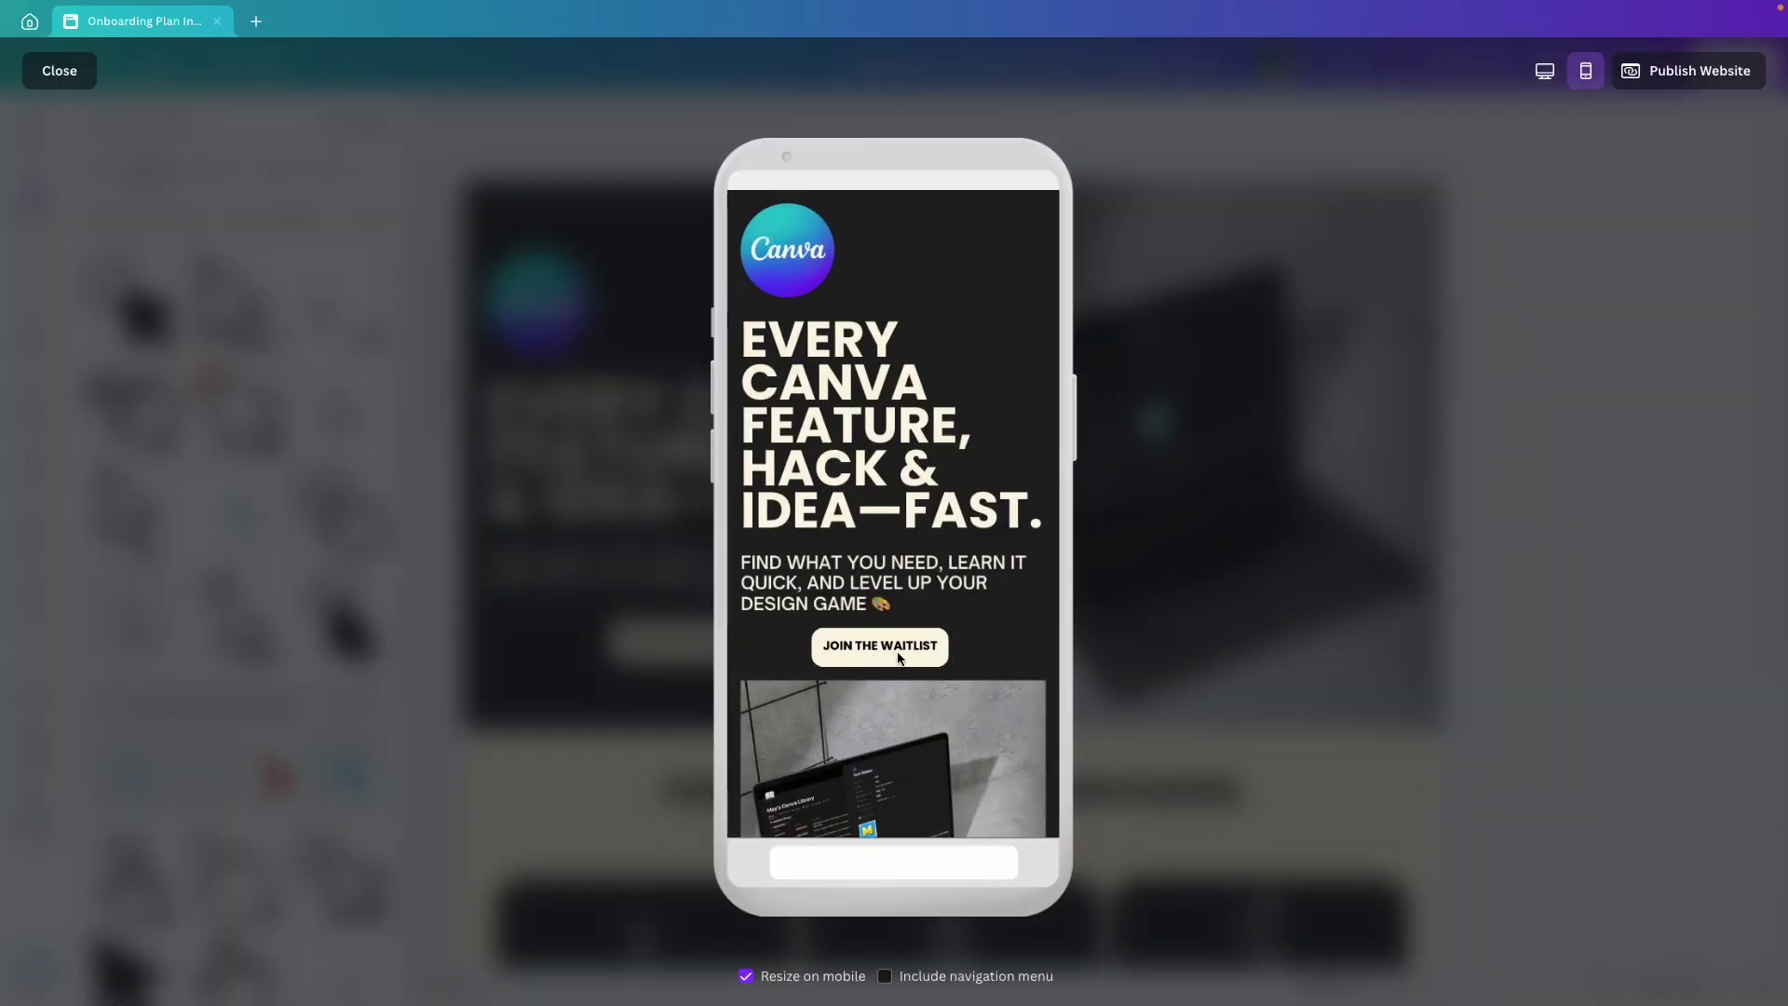
pyautogui.press('Escape')
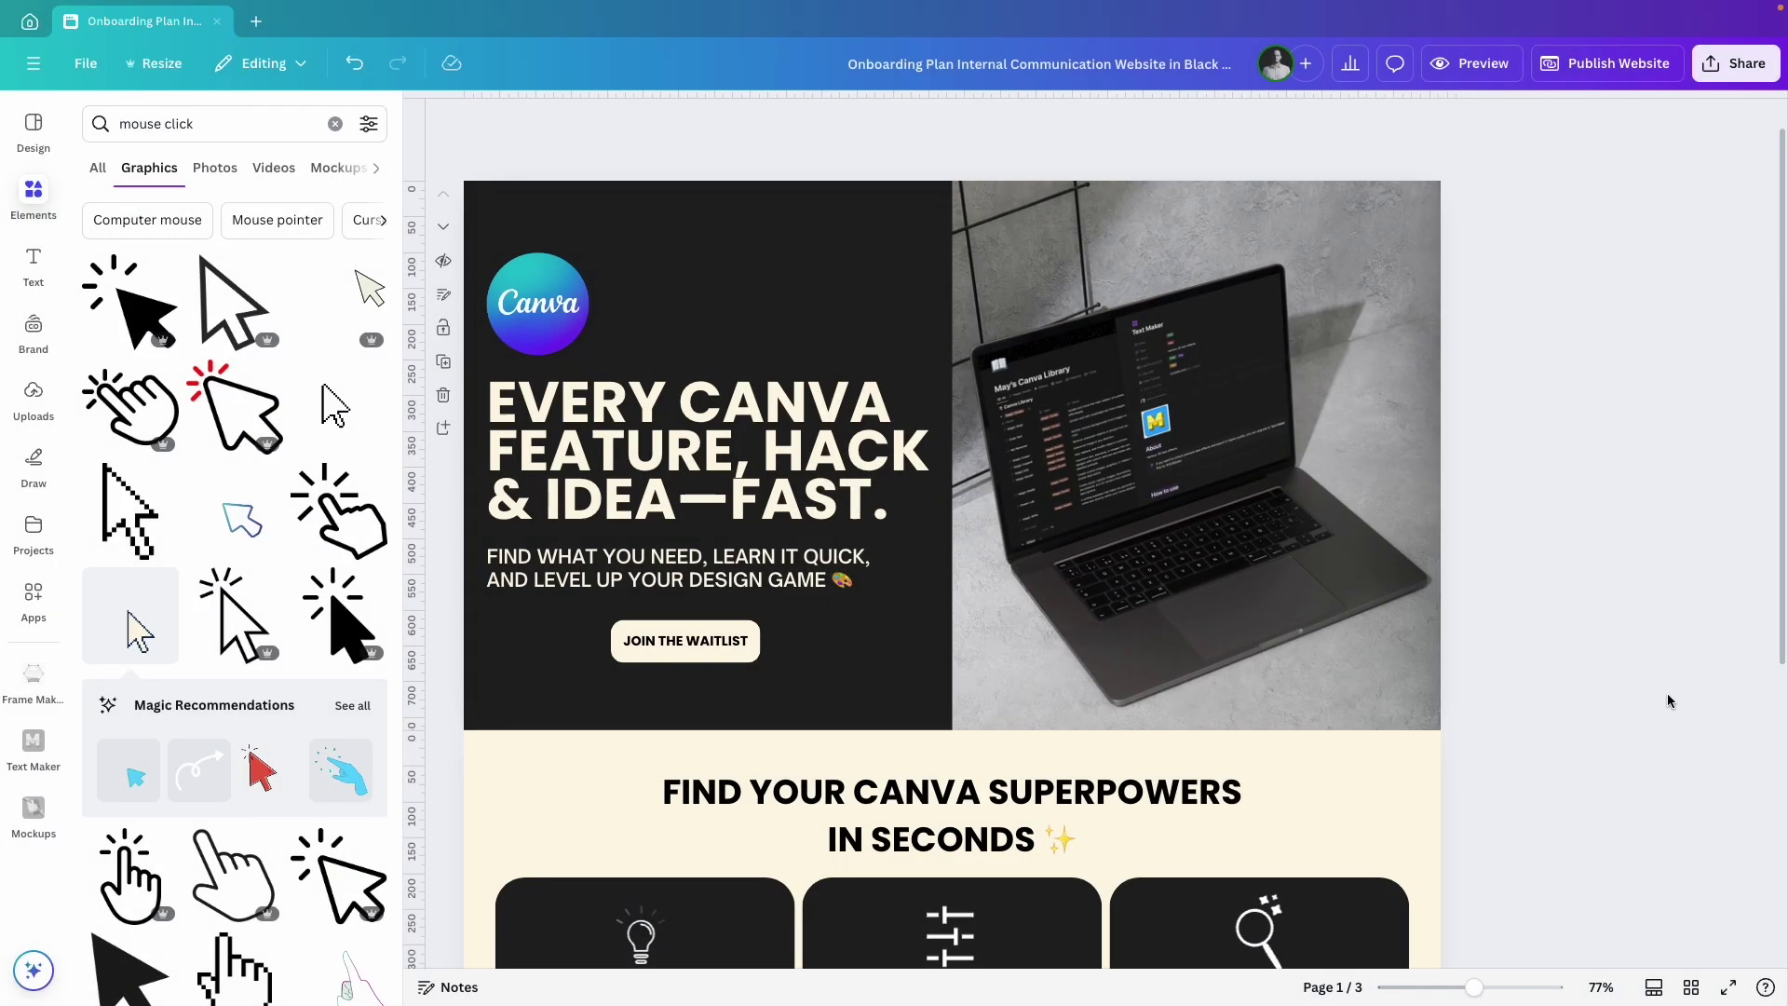
# Add a fourth page with a cream background.
pyautogui.scroll(-5, 1659, 693)
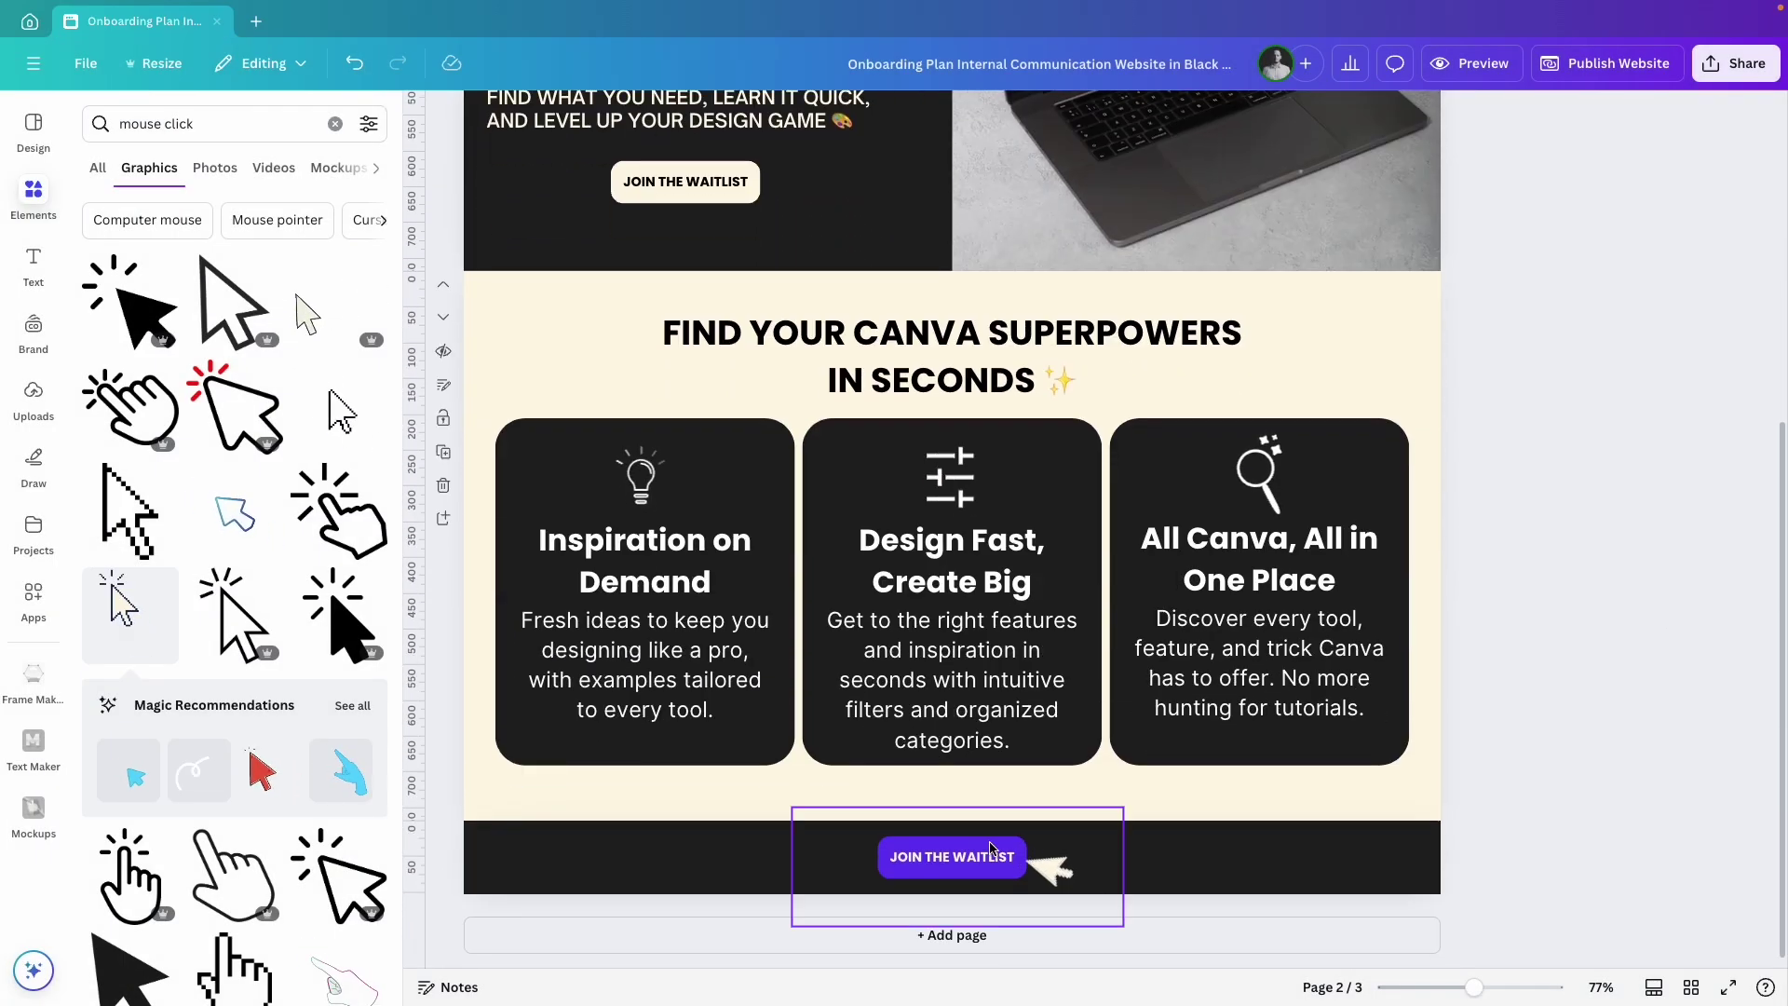
pyautogui.click(1382, 934)
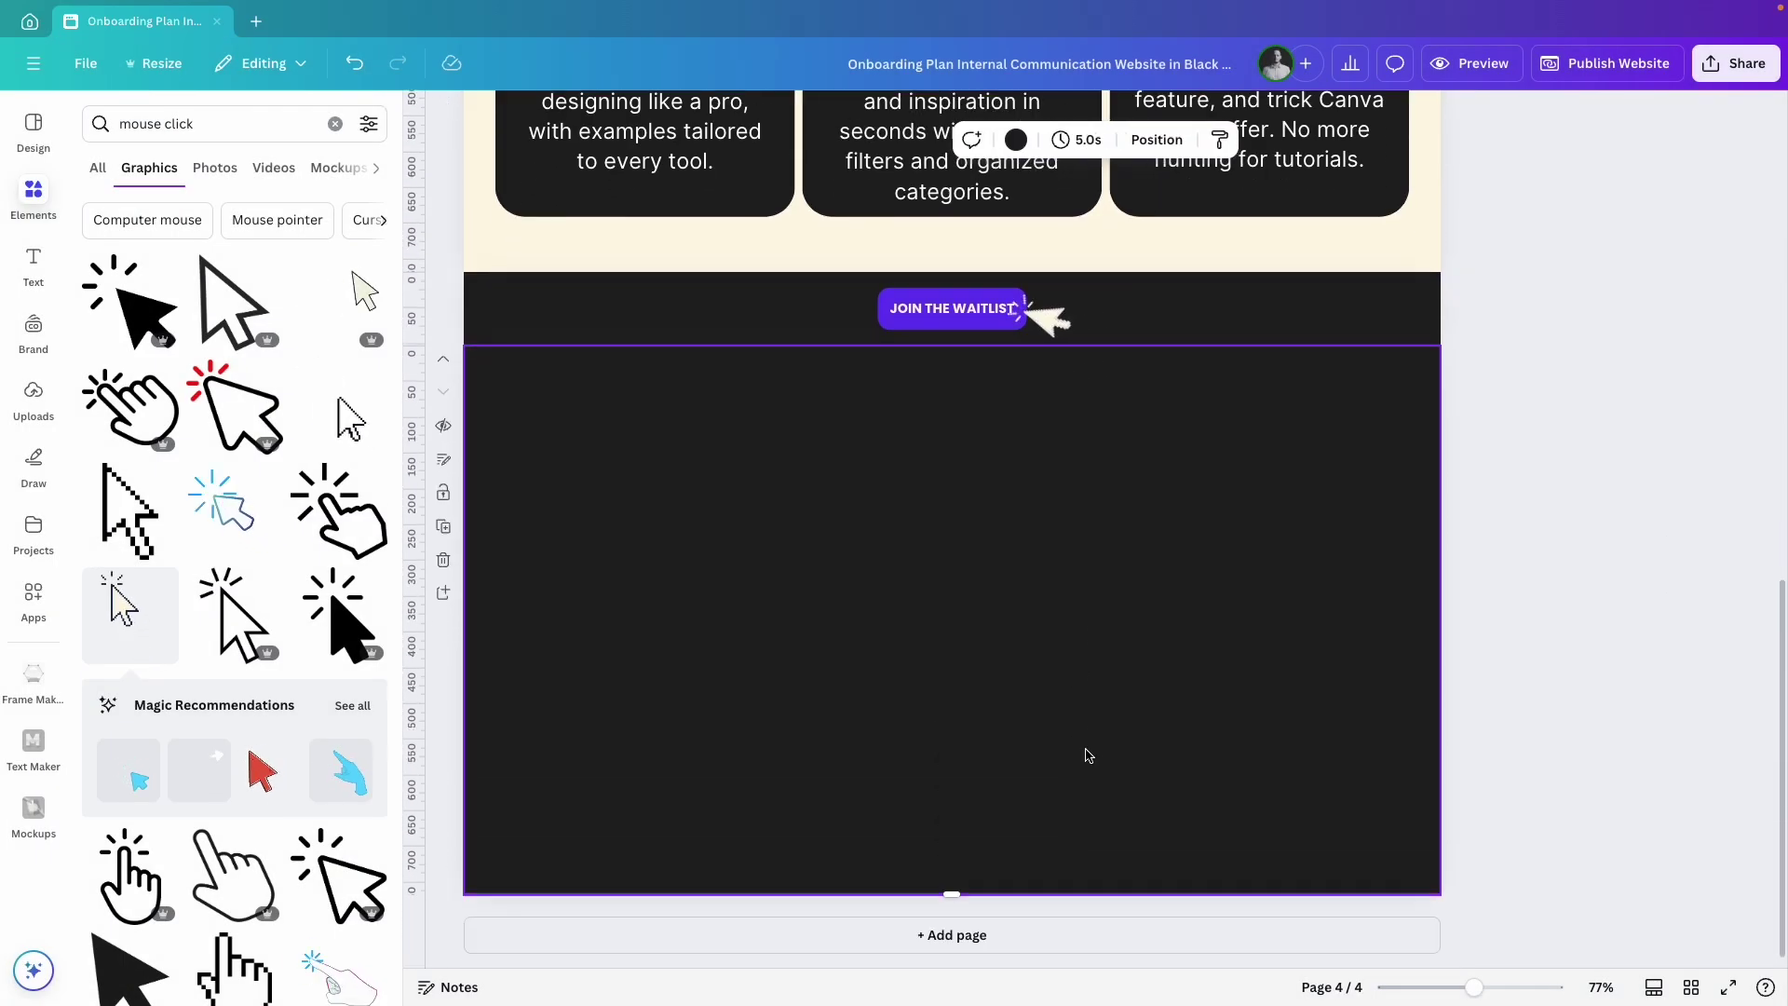
pyautogui.click(1017, 141)
pyautogui.click(130, 317)
pyautogui.click(1413, 507)
# Add an enlarged bold Poppins 'Get Early Access' heading with its second half purple.
pyautogui.press('t')
pyautogui.write('GET EARLY ACCESS TO MAY’S CANVA LIBRARY 📖')
pyautogui.press('Escape')
pyautogui.click(717, 139)
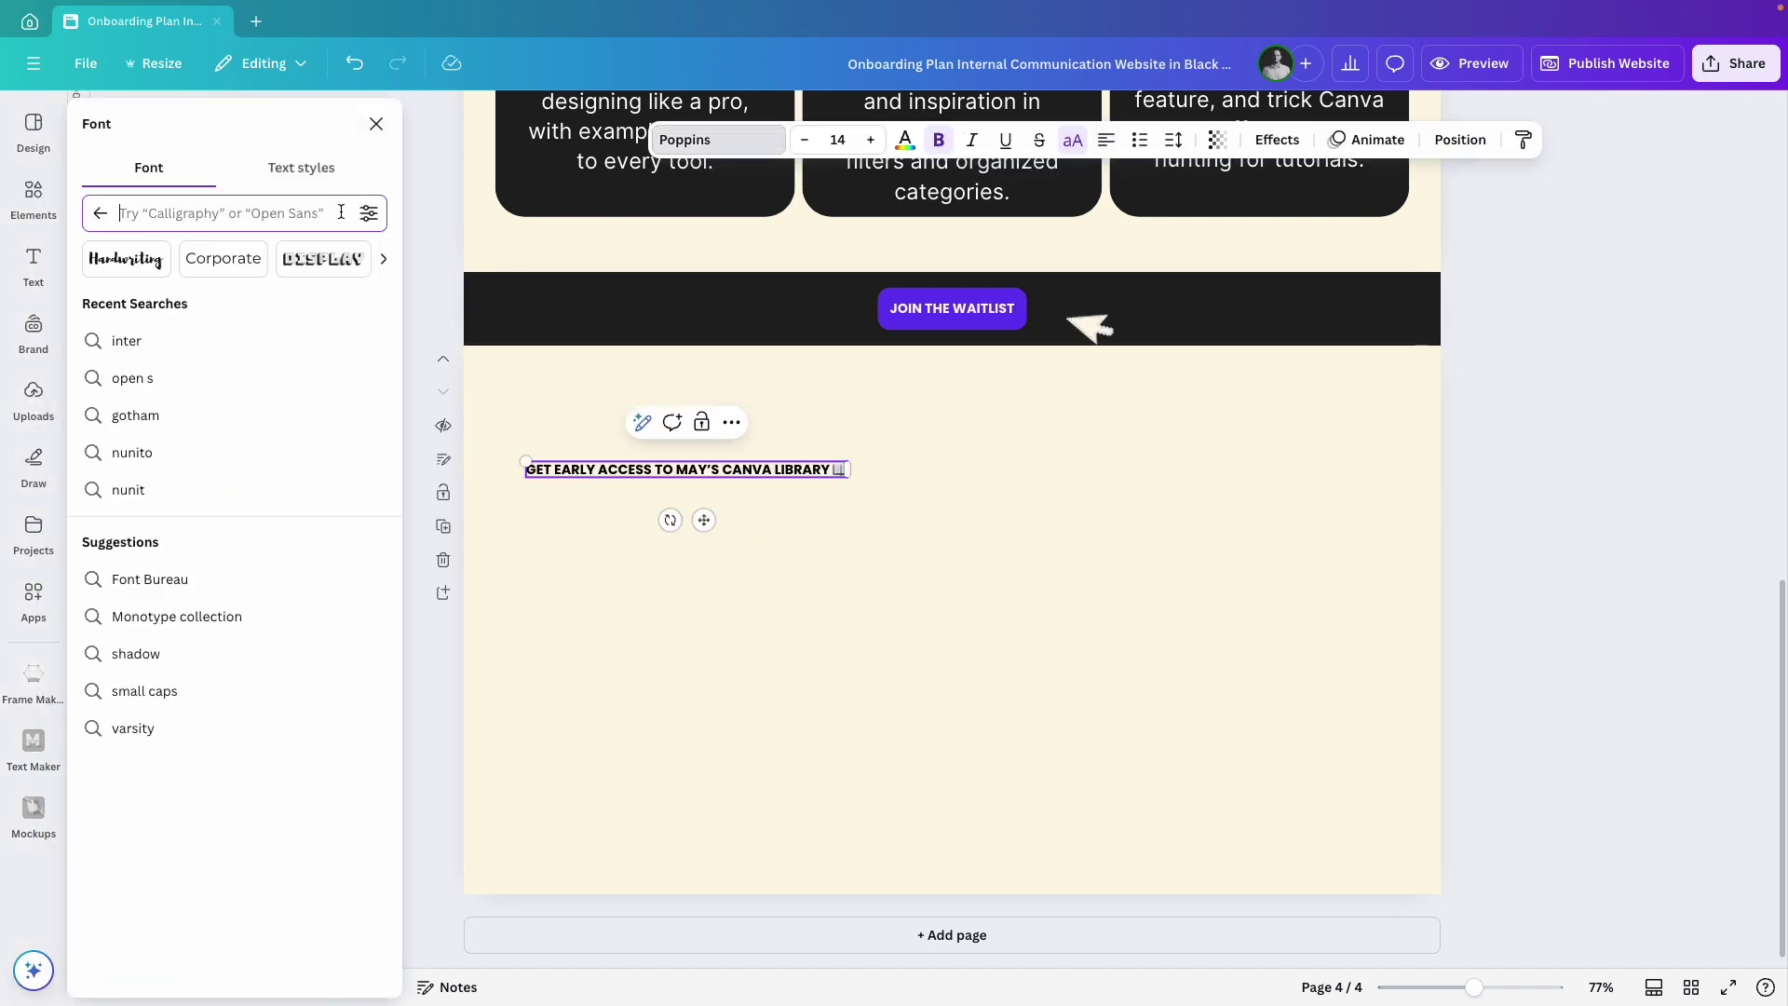
pyautogui.write('pop')
pyautogui.click(92, 303)
pyautogui.moveTo(850, 470); pyautogui.dragTo(957, 572)
pyautogui.moveTo(520, 487); pyautogui.dragTo(767, 574)
pyautogui.click(904, 139)
pyautogui.click(103, 447)
pyautogui.click(1174, 140)
pyautogui.moveTo(1130, 281); pyautogui.dragTo(1109, 282)
# Add the sign-up text under the heading, not uppercase or bold, with $15.95 bold.
pyautogui.write('SIGN UP TO BE NOTIFIED WHEN THE LIBRARY GOES LIVE 🚀 THE FIRST 30 SIGN-UPS GET EXCLUSIVE ACCESS FOR $15.95 (NORMALLY $29.95).')
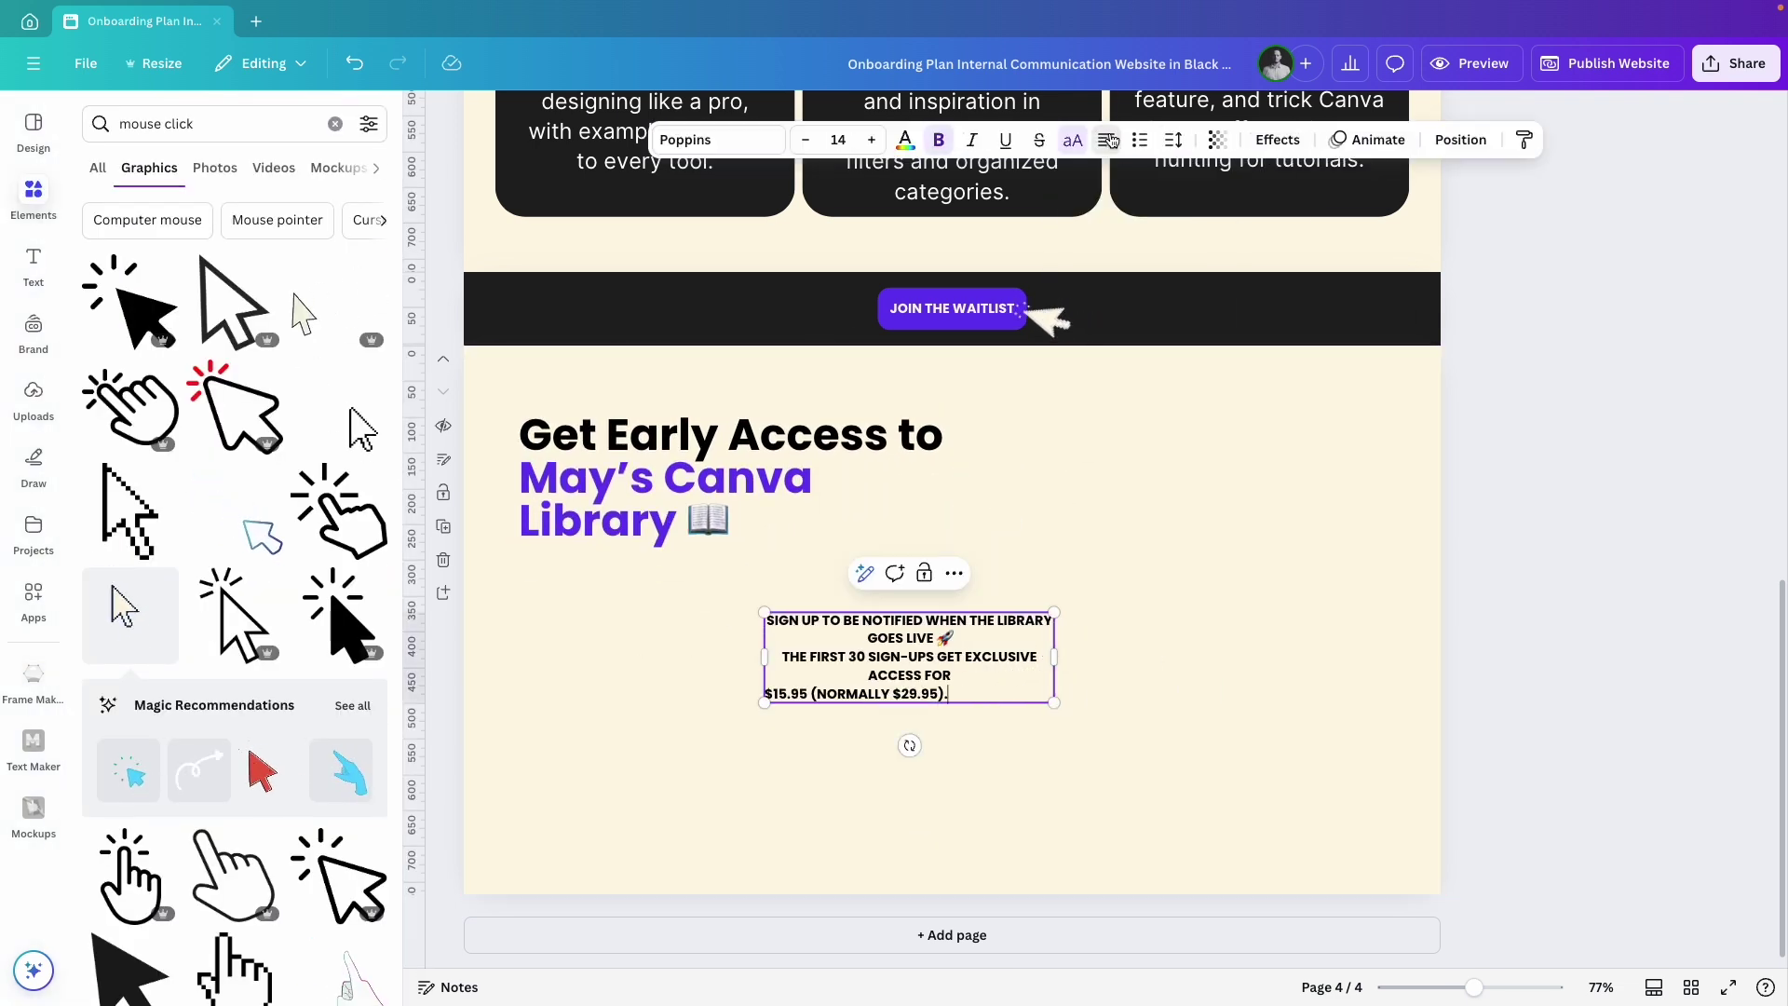
pyautogui.hotkey('ctrl', 'a')
pyautogui.moveTo(1054, 703); pyautogui.dragTo(1189, 767)
pyautogui.moveTo(978, 680); pyautogui.dragTo(730, 680)
pyautogui.moveTo(970, 631); pyautogui.dragTo(870, 633)
pyautogui.click(1073, 139)
pyautogui.click(936, 141)
pyautogui.click(585, 689)
pyautogui.click(587, 779)
# Paste a black copy of the waitlist button below the sign-up text.
pyautogui.hotkey('ctrl', 'v')
pyautogui.click(687, 139)
pyautogui.click(152, 264)
pyautogui.click(1118, 605)
pyautogui.moveTo(652, 643); pyautogui.dragTo(652, 666)
# Place the uploaded portrait on the right and make it black-and-white with the Ink filter.
pyautogui.click(587, 778)
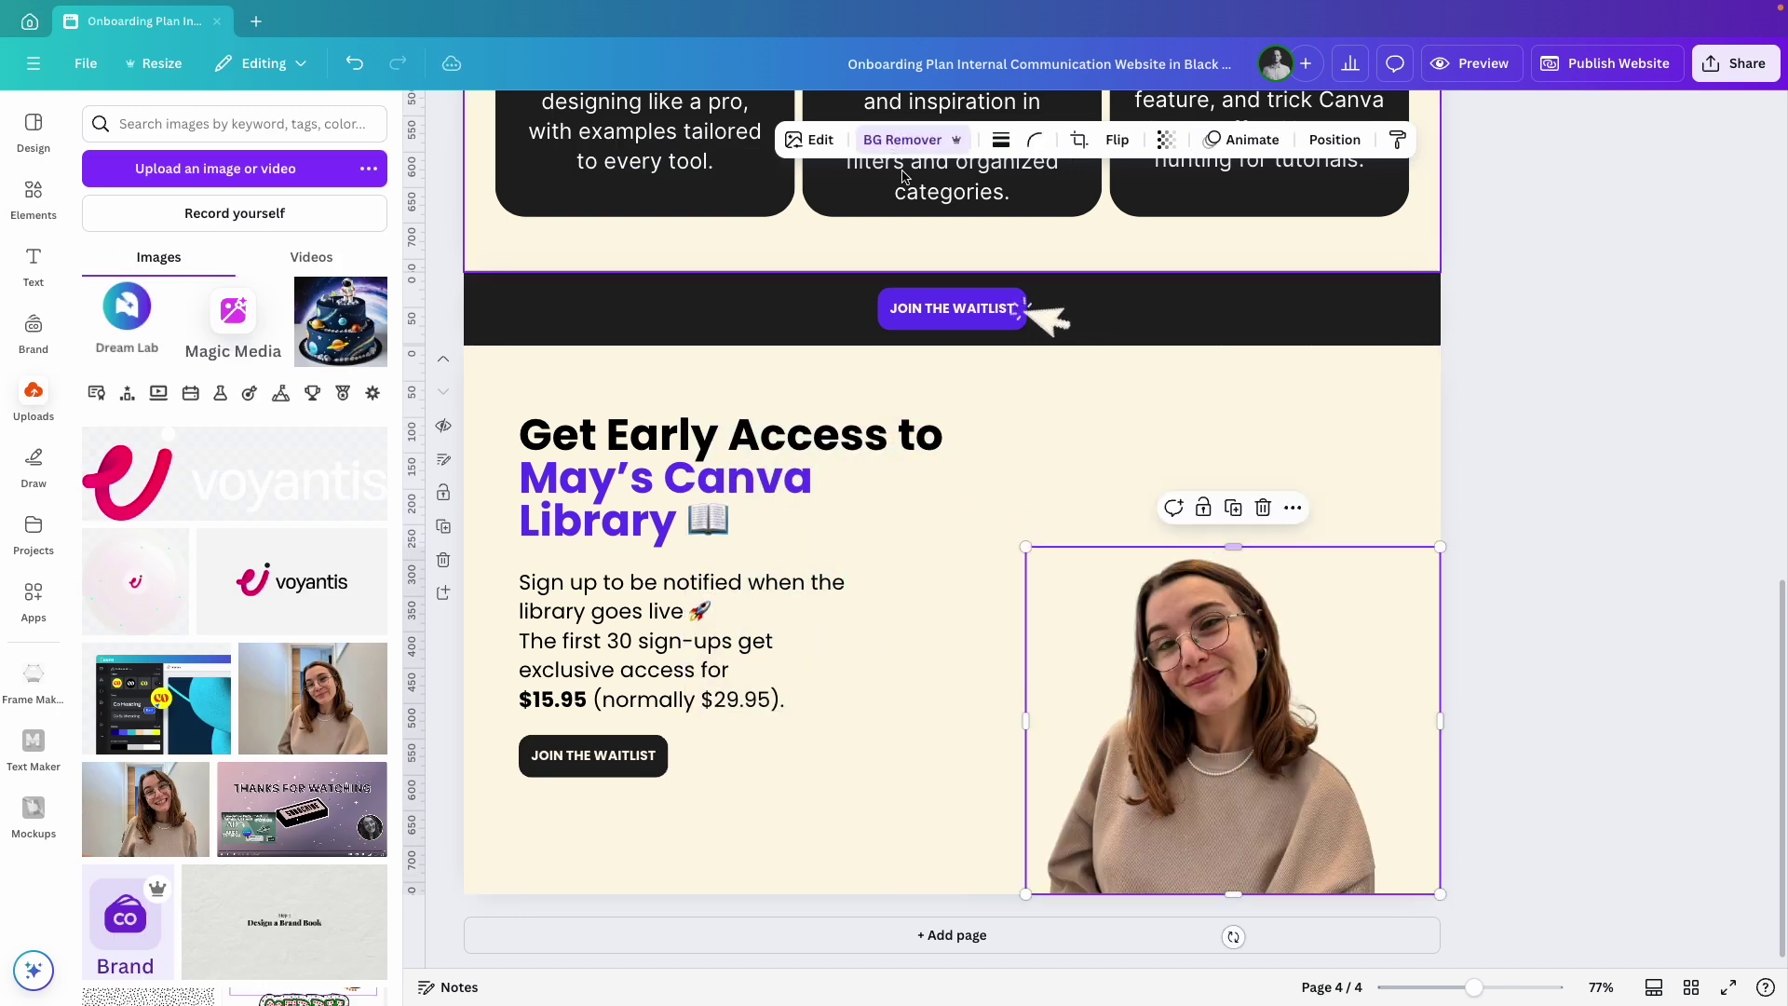
pyautogui.click(810, 140)
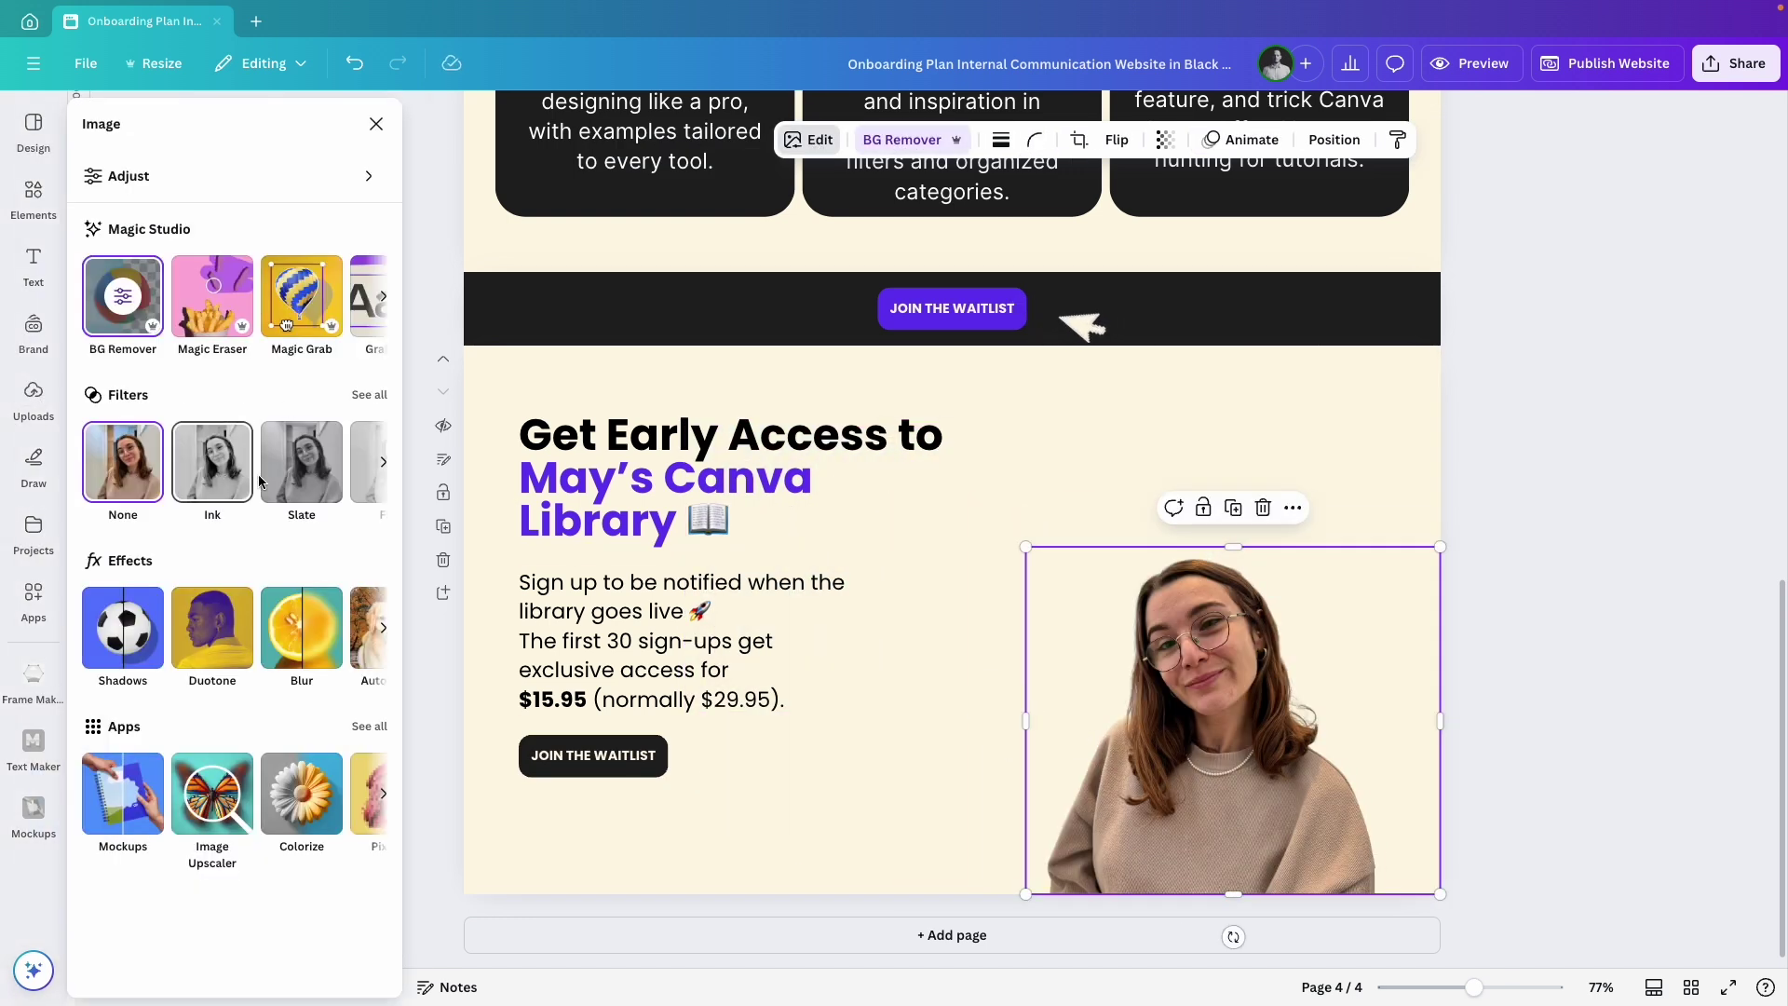
pyautogui.click(367, 391)
pyautogui.scroll(-1, 279, 652)
pyautogui.click(234, 480)
pyautogui.moveTo(1440, 895); pyautogui.dragTo(1382, 886)
# Move the Canva logo top right and add a watercolour splash behind the photo.
pyautogui.moveTo(1026, 547); pyautogui.dragTo(954, 491)
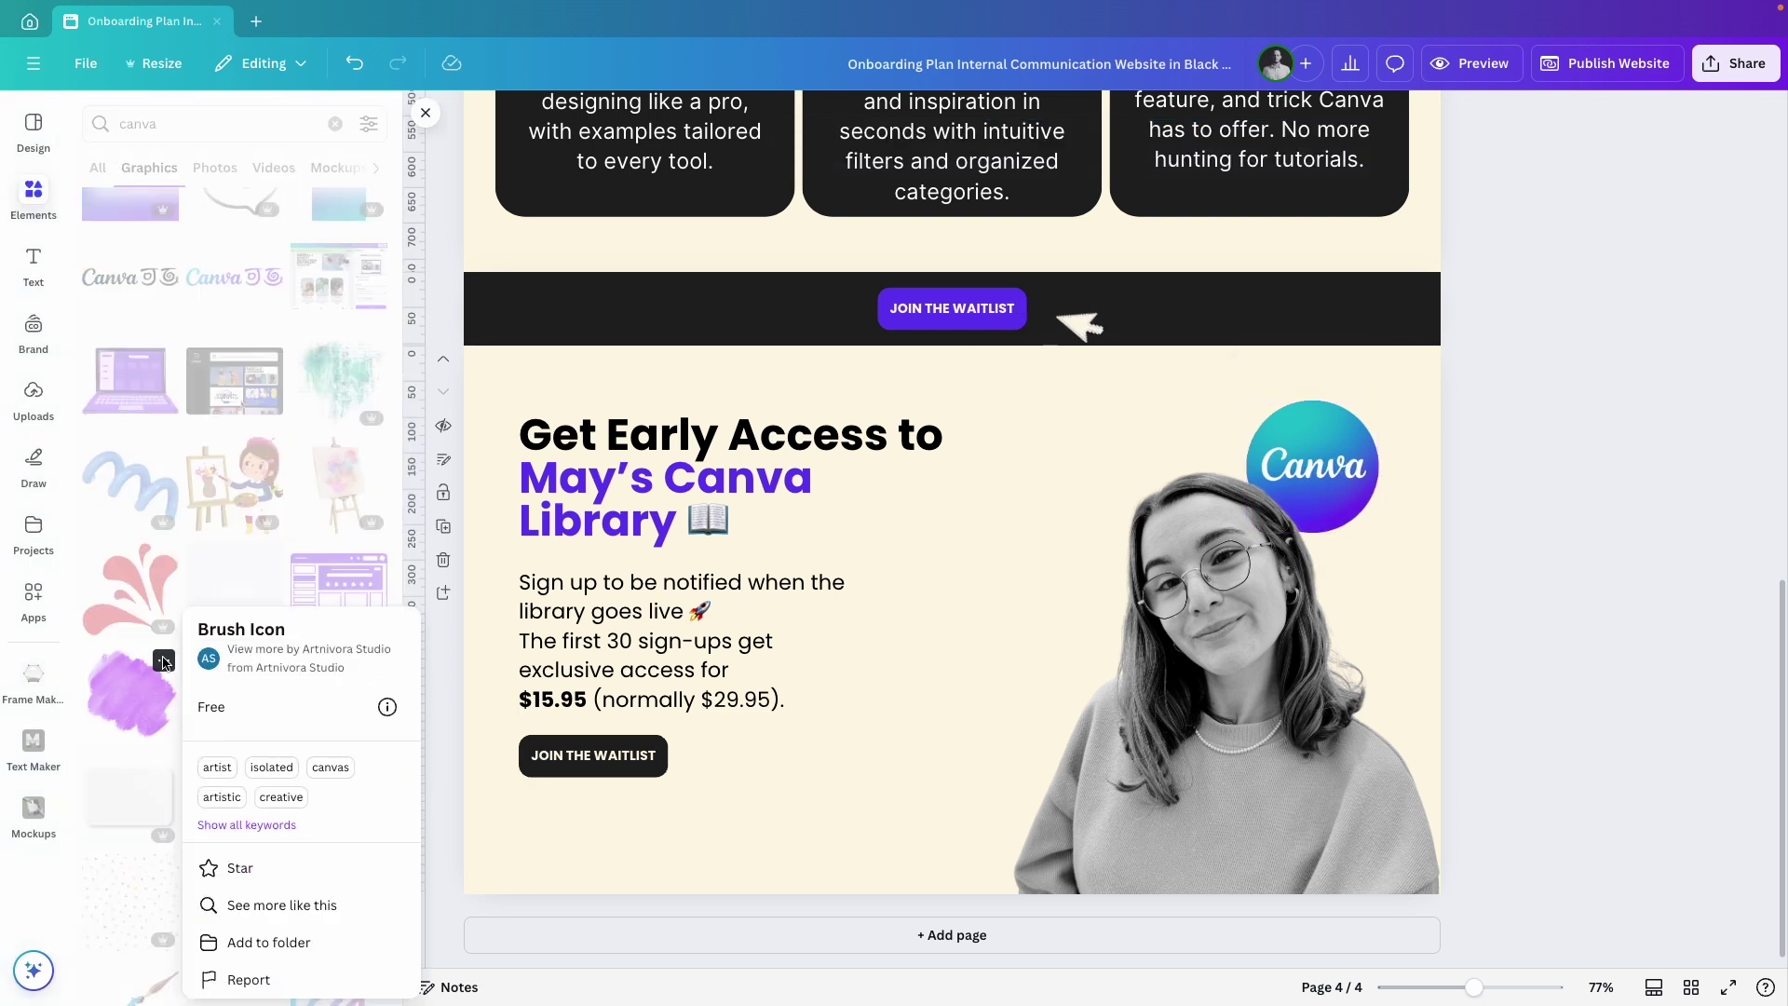
pyautogui.click(280, 905)
pyautogui.click(128, 326)
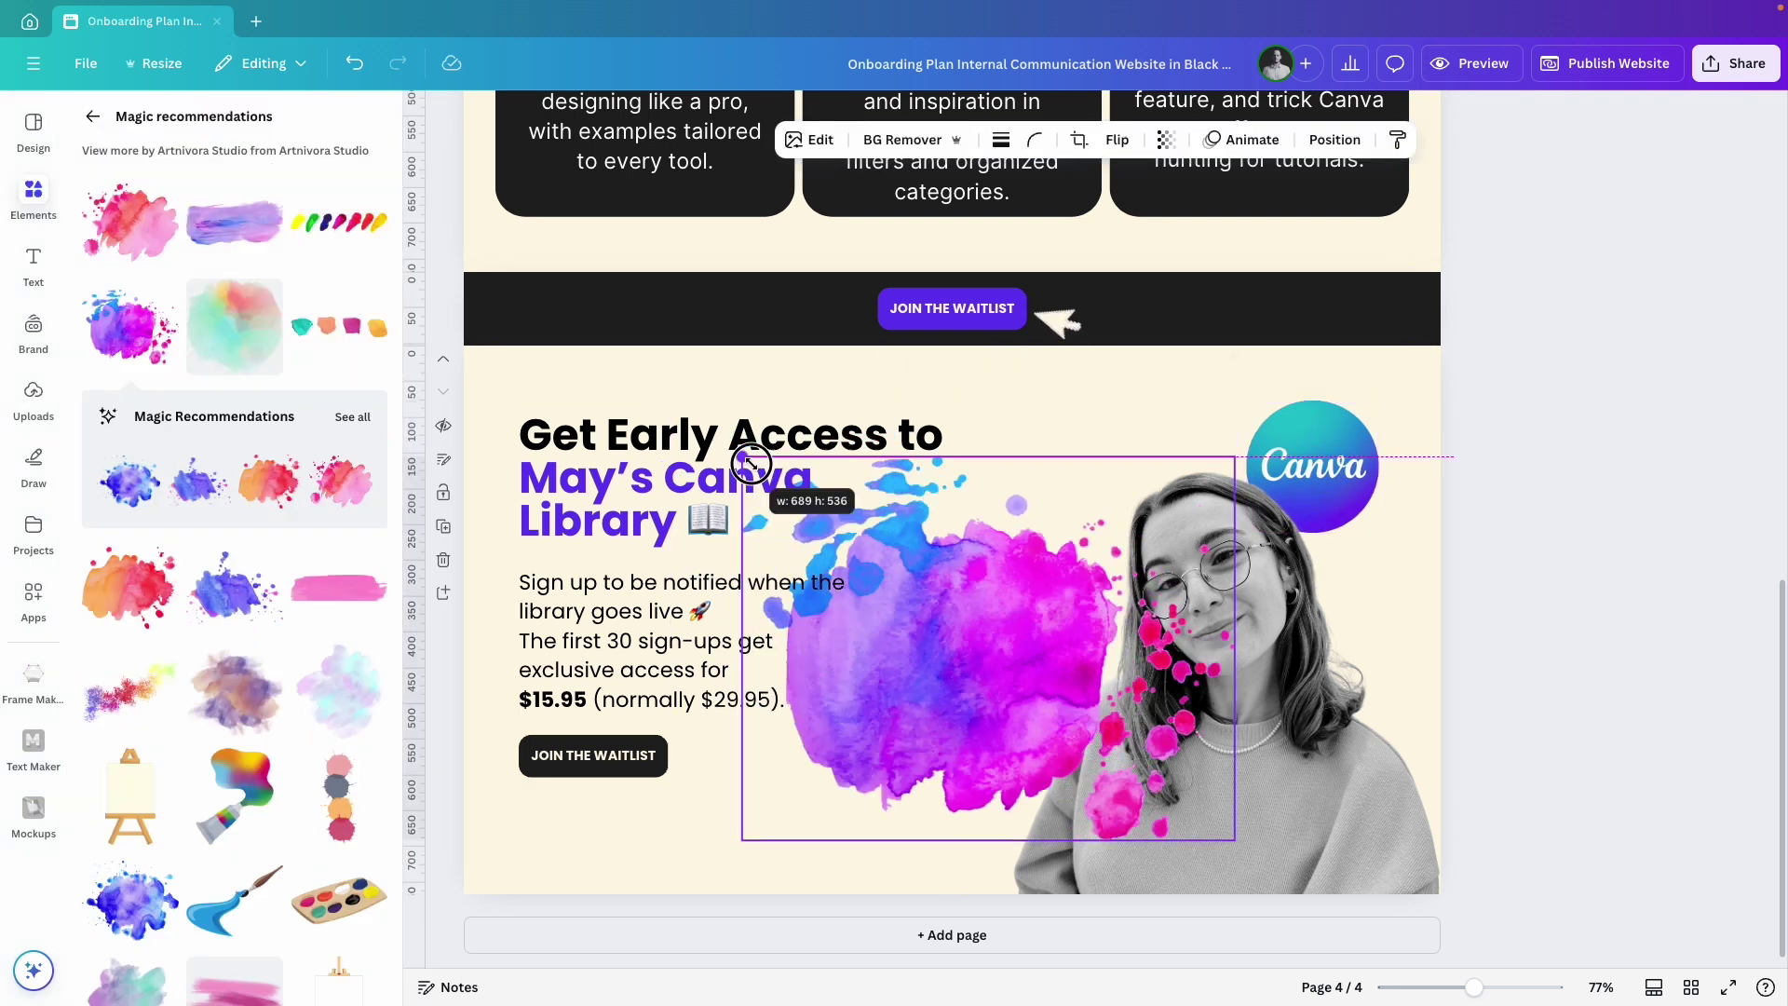
pyautogui.click(1333, 136)
pyautogui.moveTo(239, 404); pyautogui.dragTo(239, 459)
# Review the early-access page in the mobile website preview.
pyautogui.click(1550, 644)
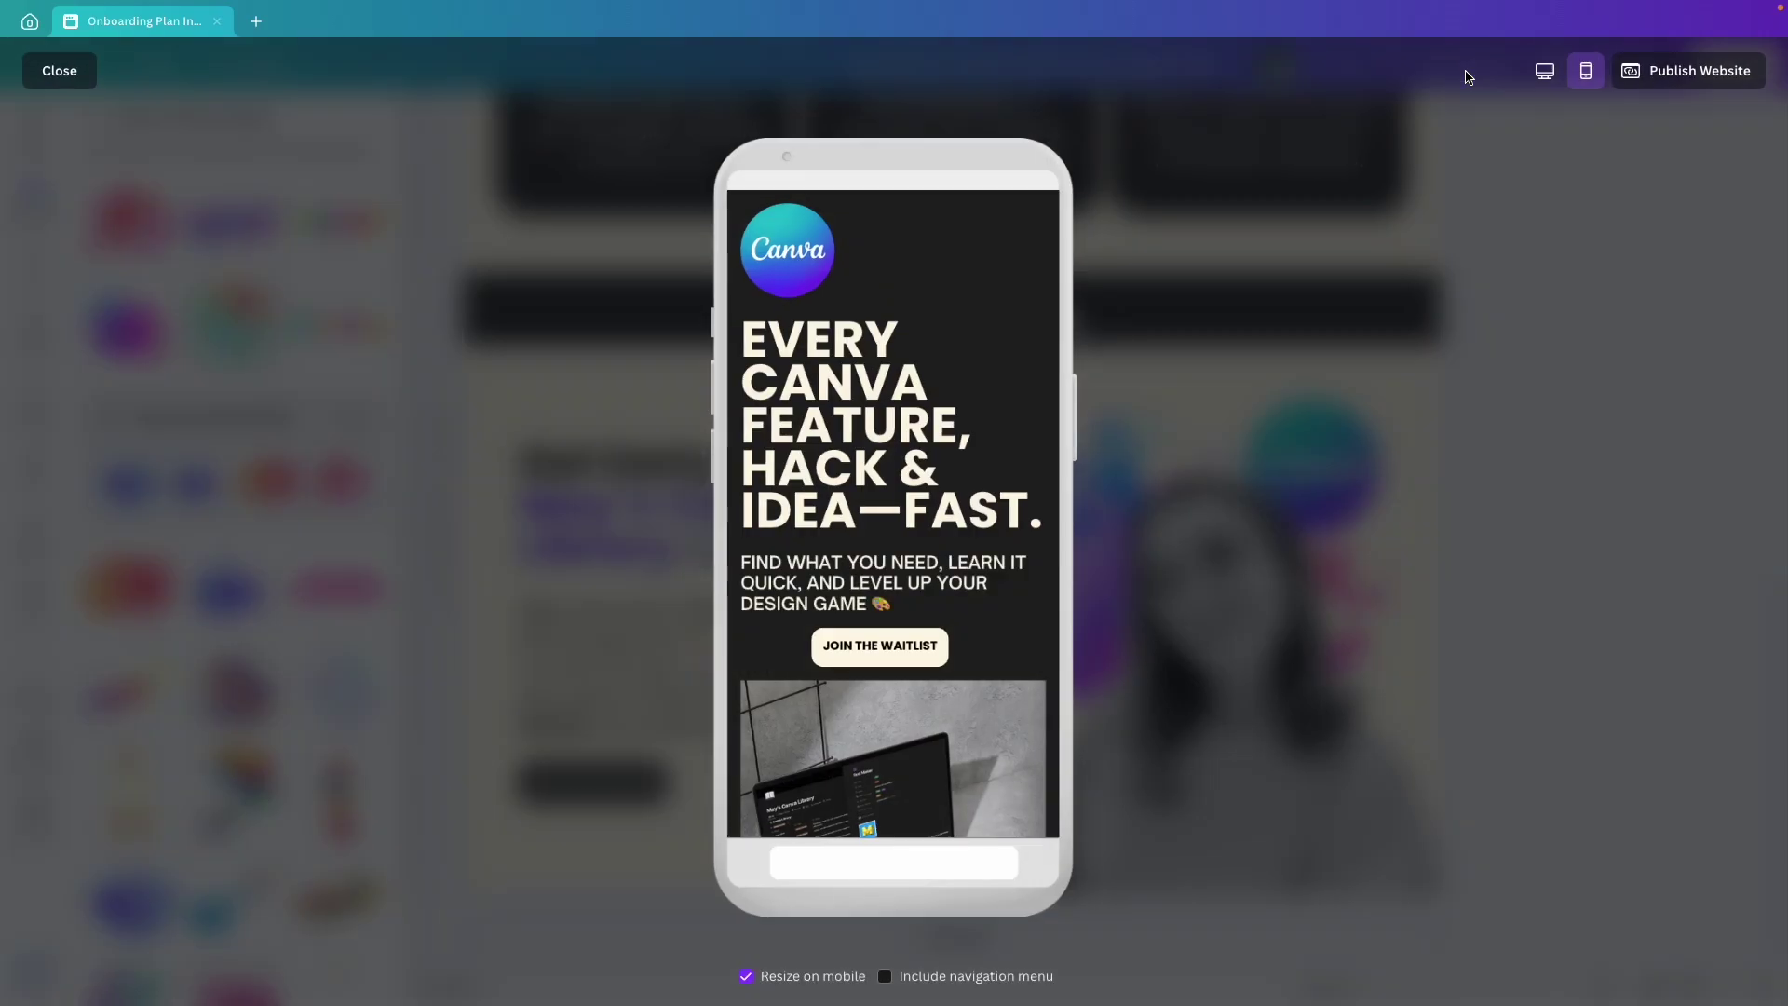
pyautogui.scroll(-15, 919, 628)
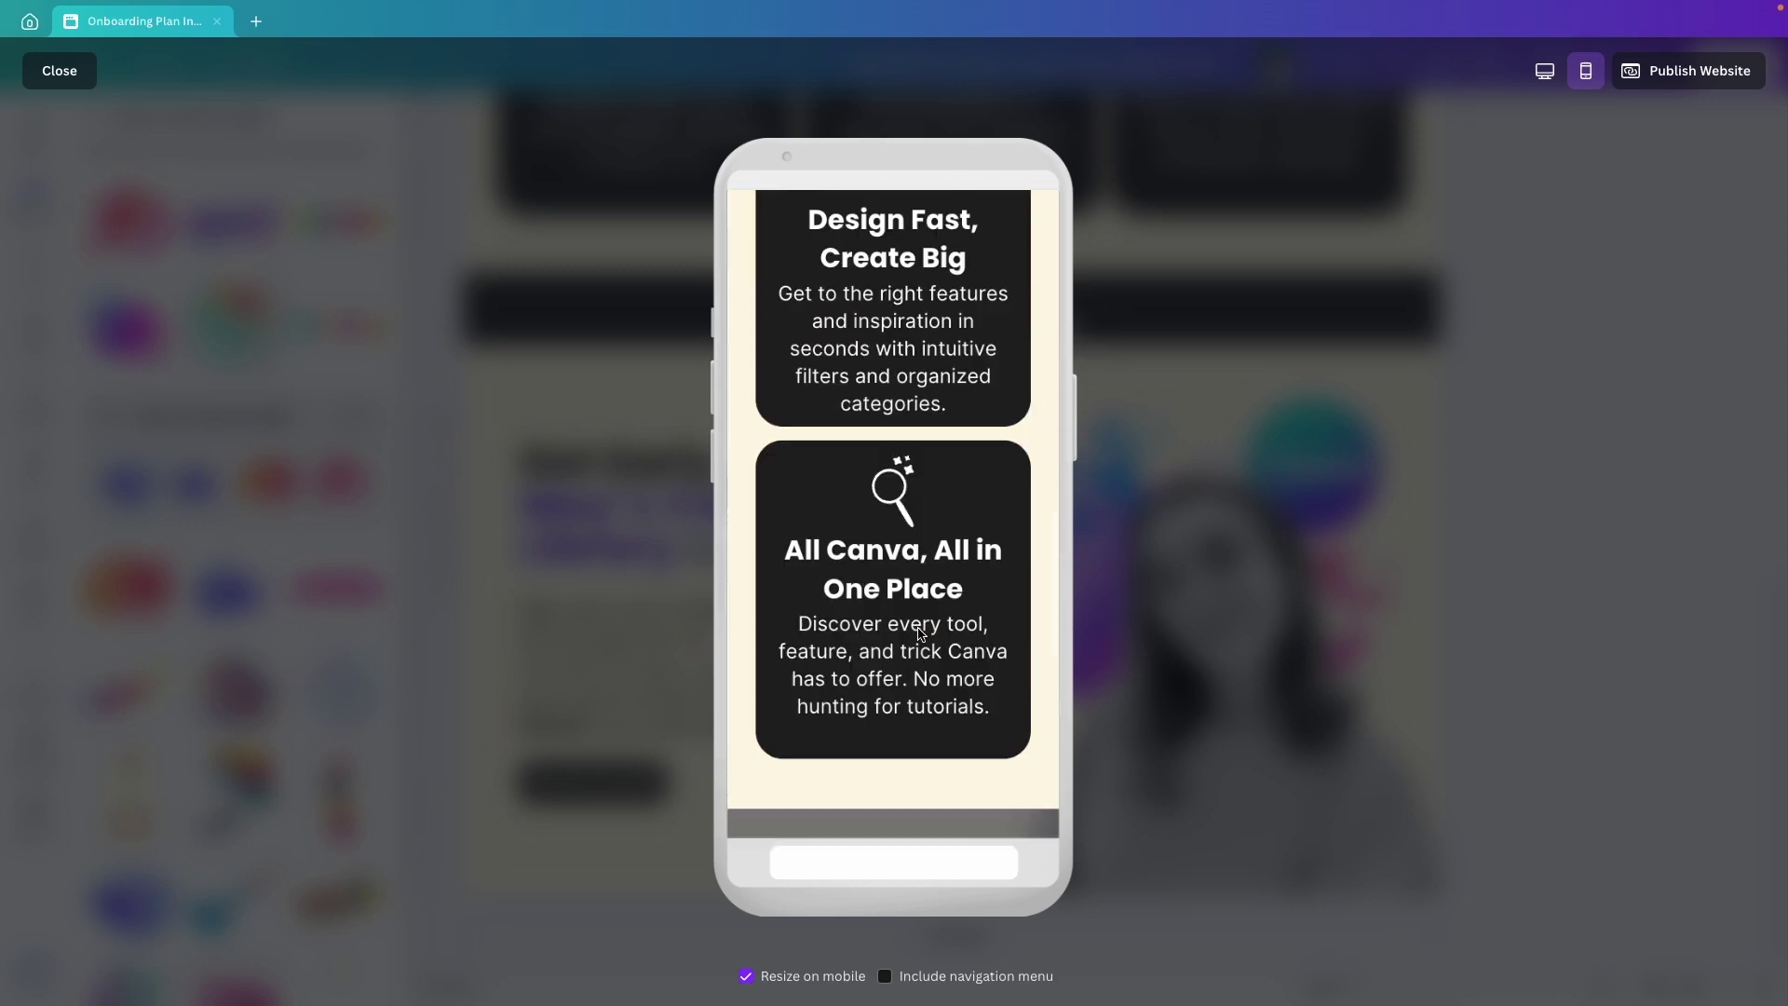
pyautogui.scroll(10, 921, 635)
pyautogui.scroll(-2, 918, 628)
pyautogui.scroll(1, 925, 614)
pyautogui.scroll(1, 875, 477)
pyautogui.scroll(-2, 795, 798)
pyautogui.scroll(2, 904, 689)
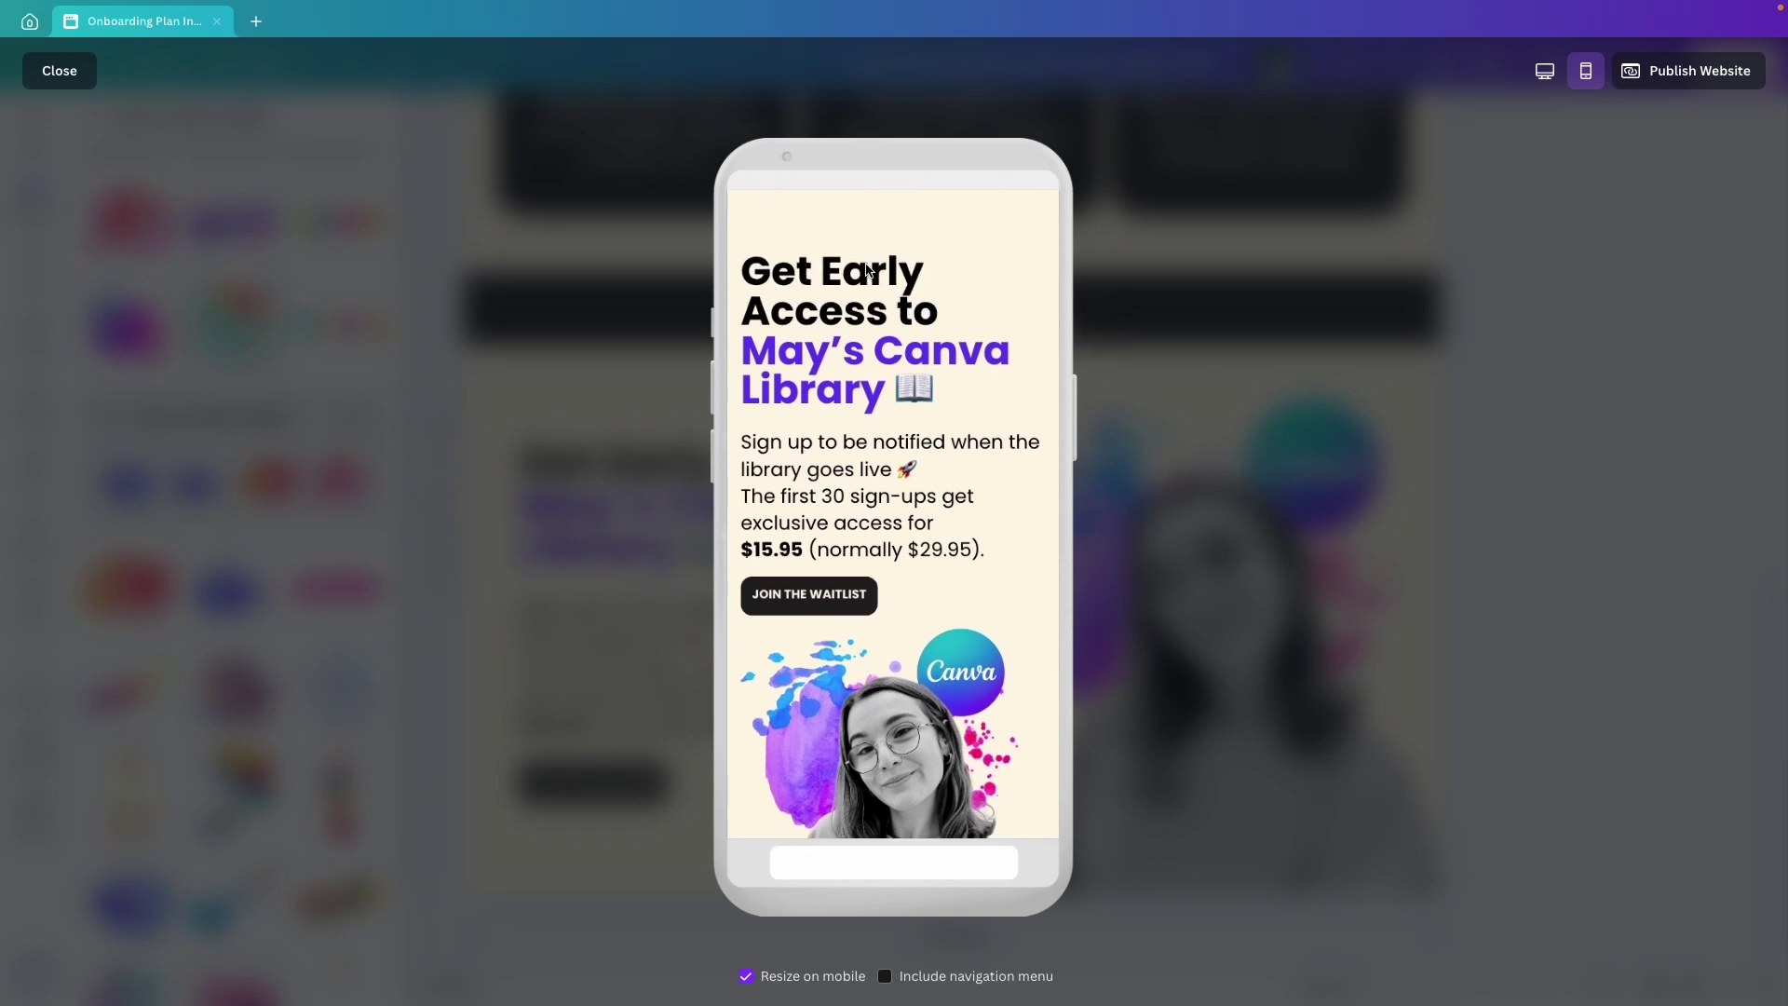
pyautogui.scroll(1, 868, 486)
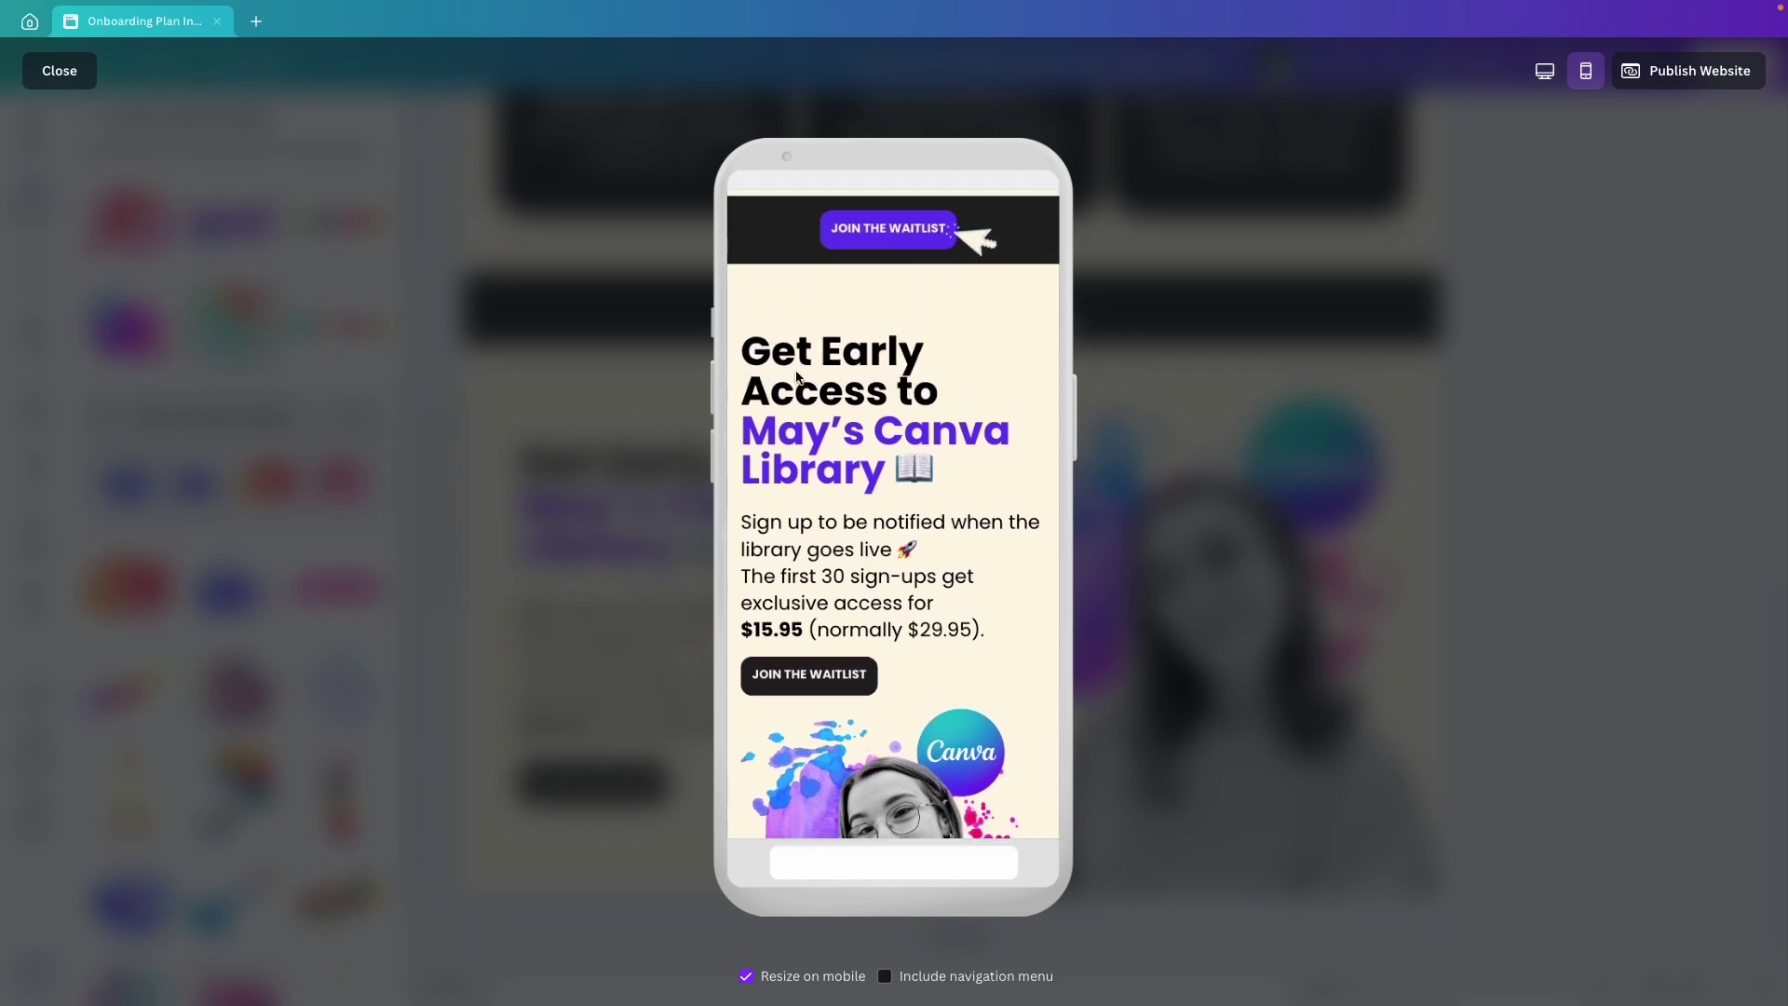
pyautogui.scroll(-2, 841, 503)
pyautogui.press('Escape')
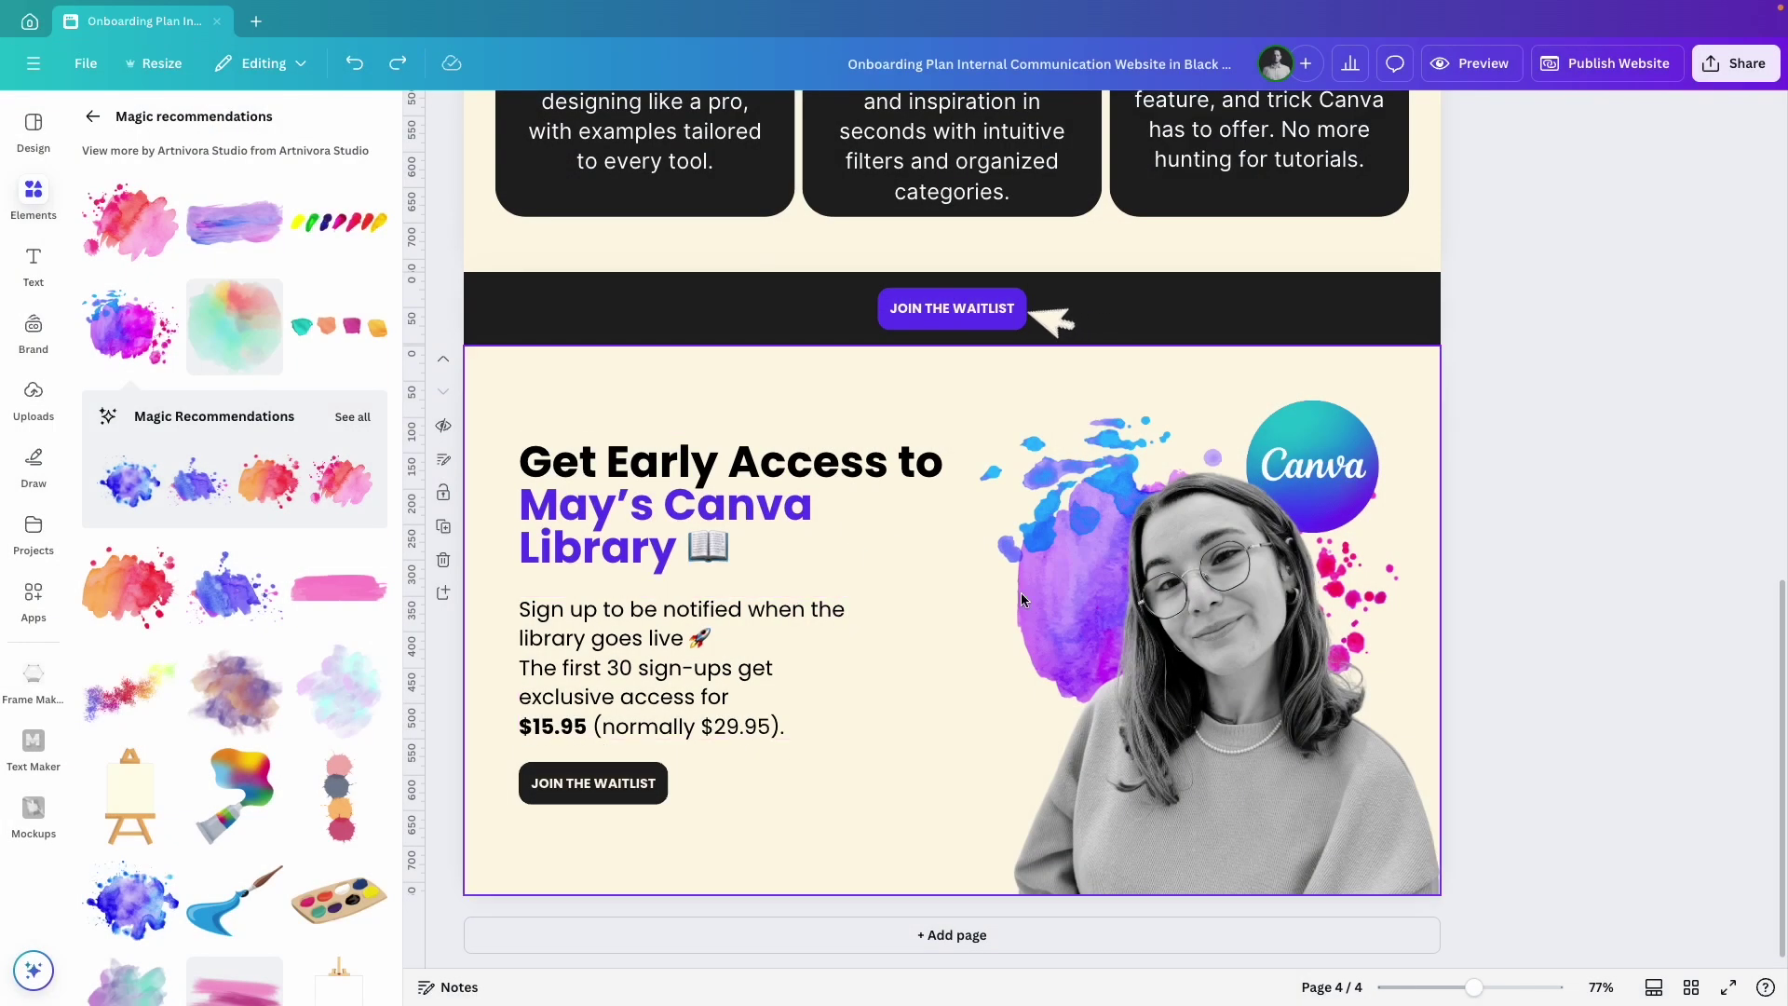
# Shift the section's content up and make the waitlist page about 33 px shorter.
pyautogui.moveTo(1511, 896); pyautogui.dragTo(470, 391)
pyautogui.moveTo(604, 683); pyautogui.dragTo(605, 645)
pyautogui.click(1498, 624)
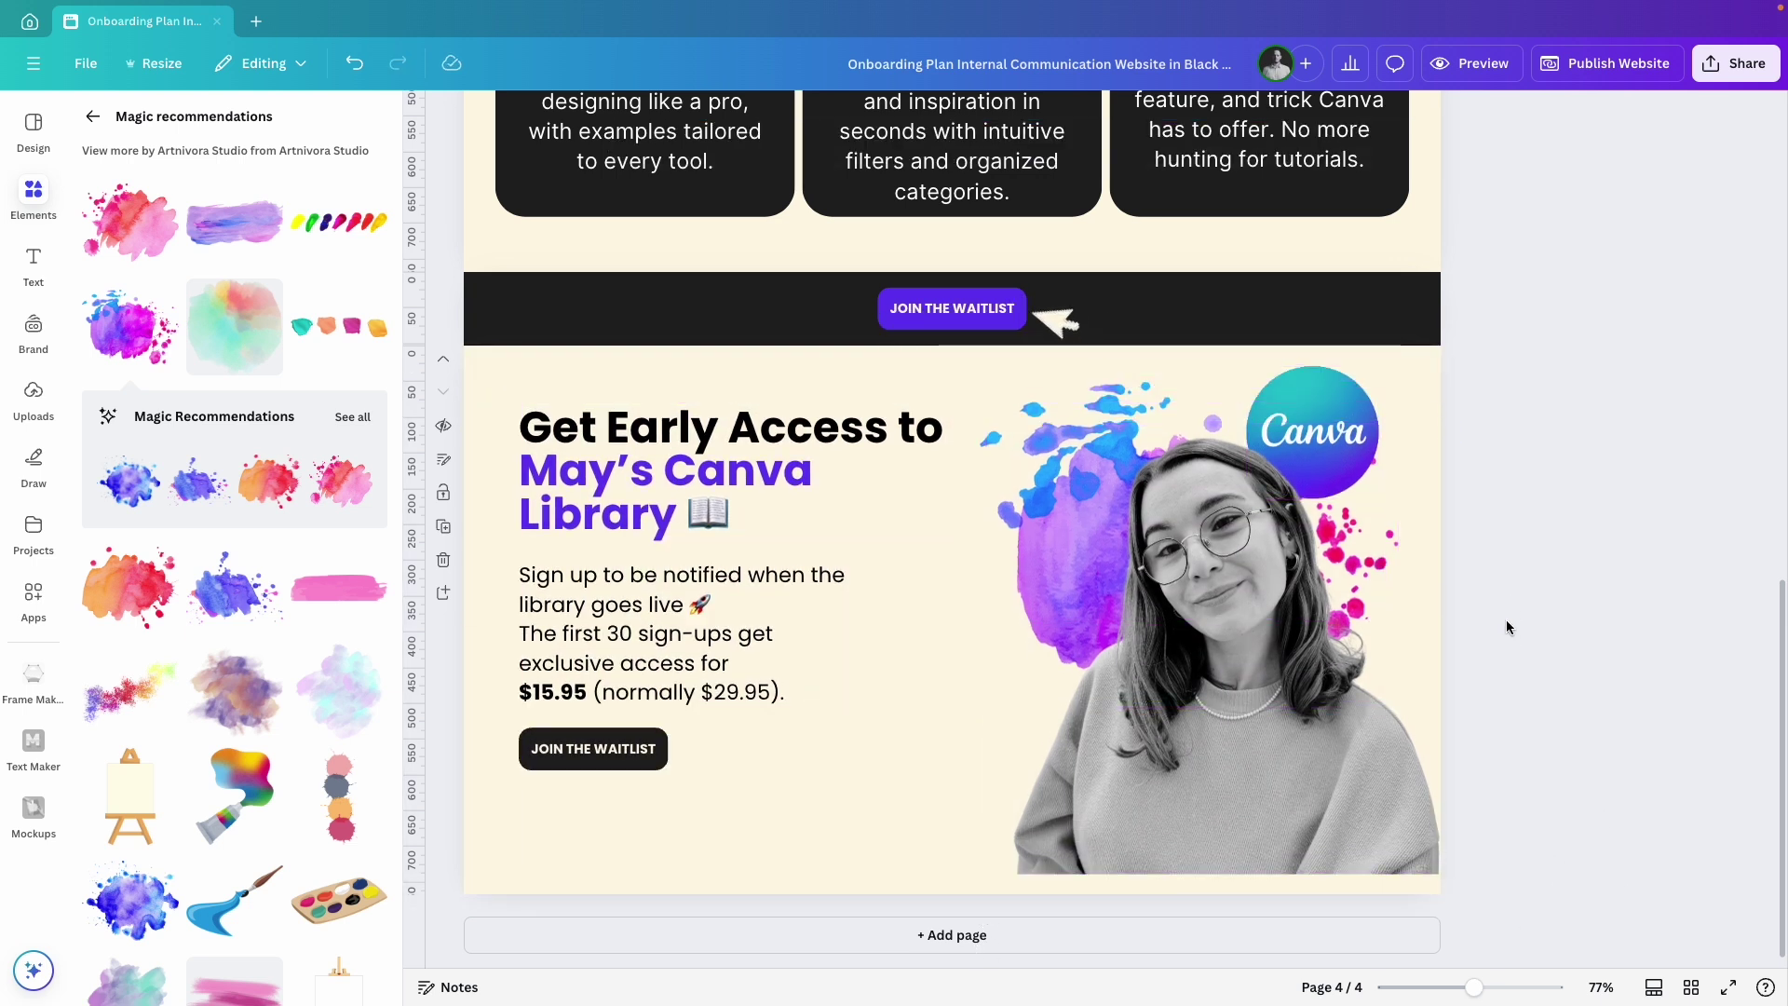
pyautogui.click(922, 874)
pyautogui.moveTo(948, 896); pyautogui.dragTo(948, 885)
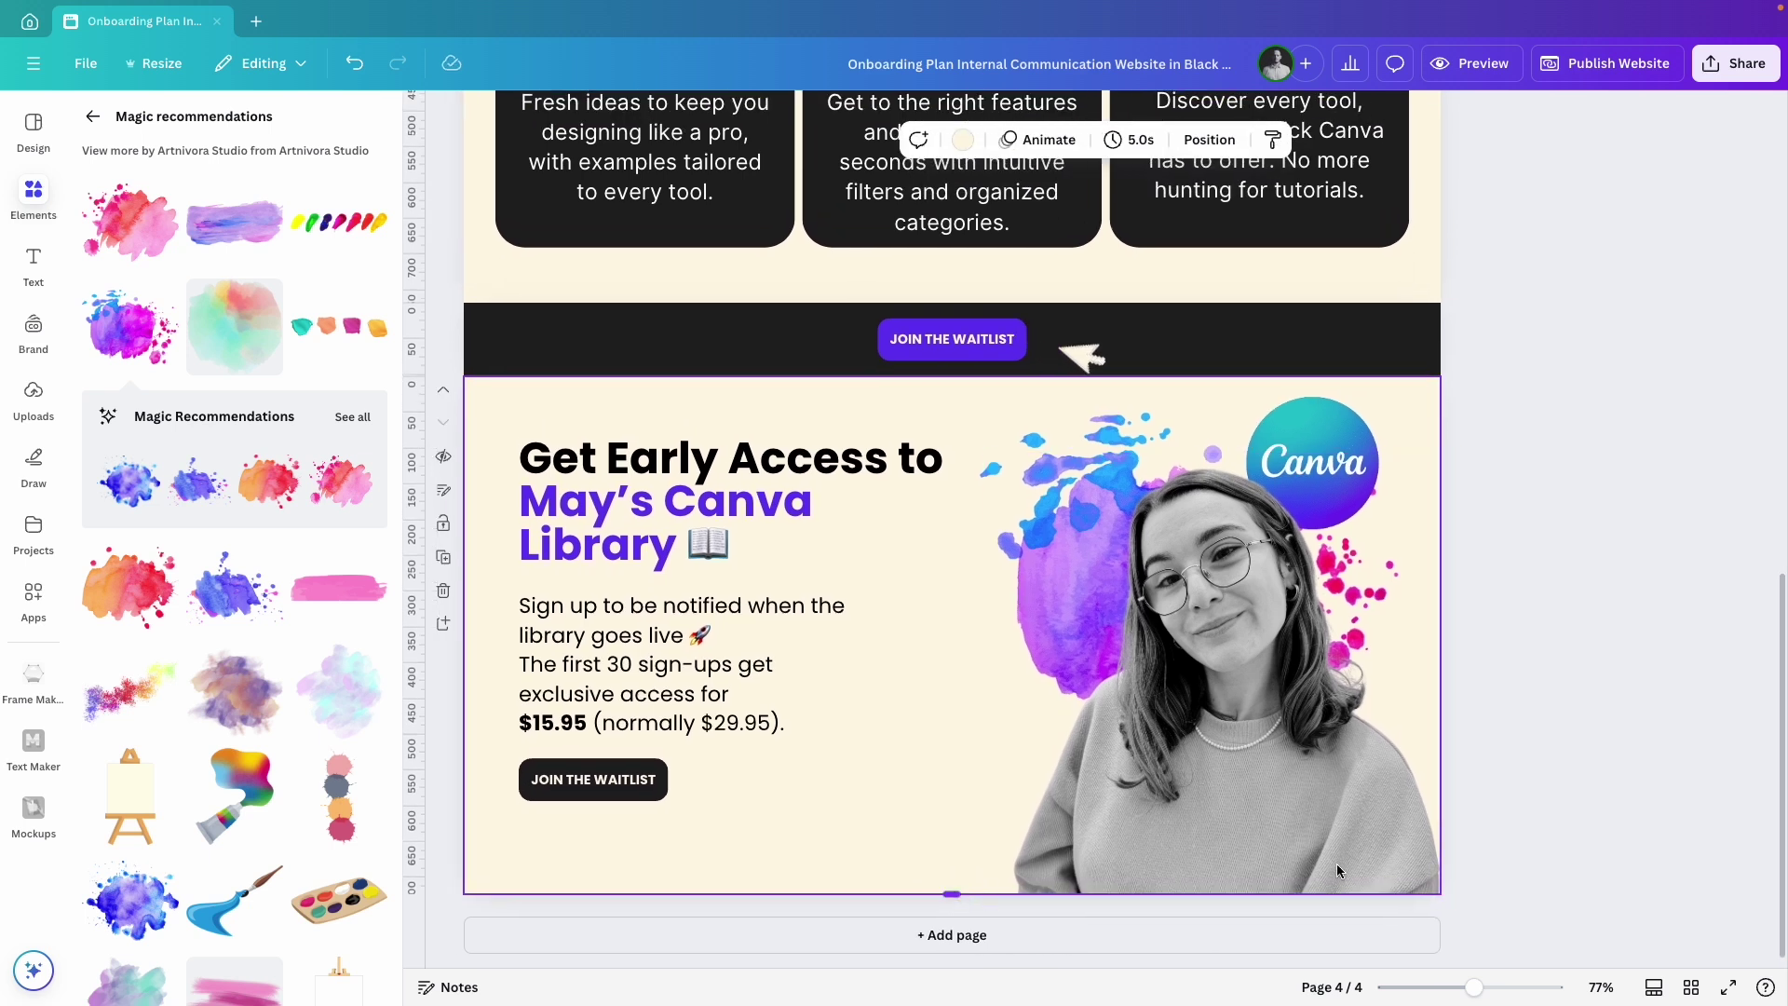
pyautogui.click(1561, 730)
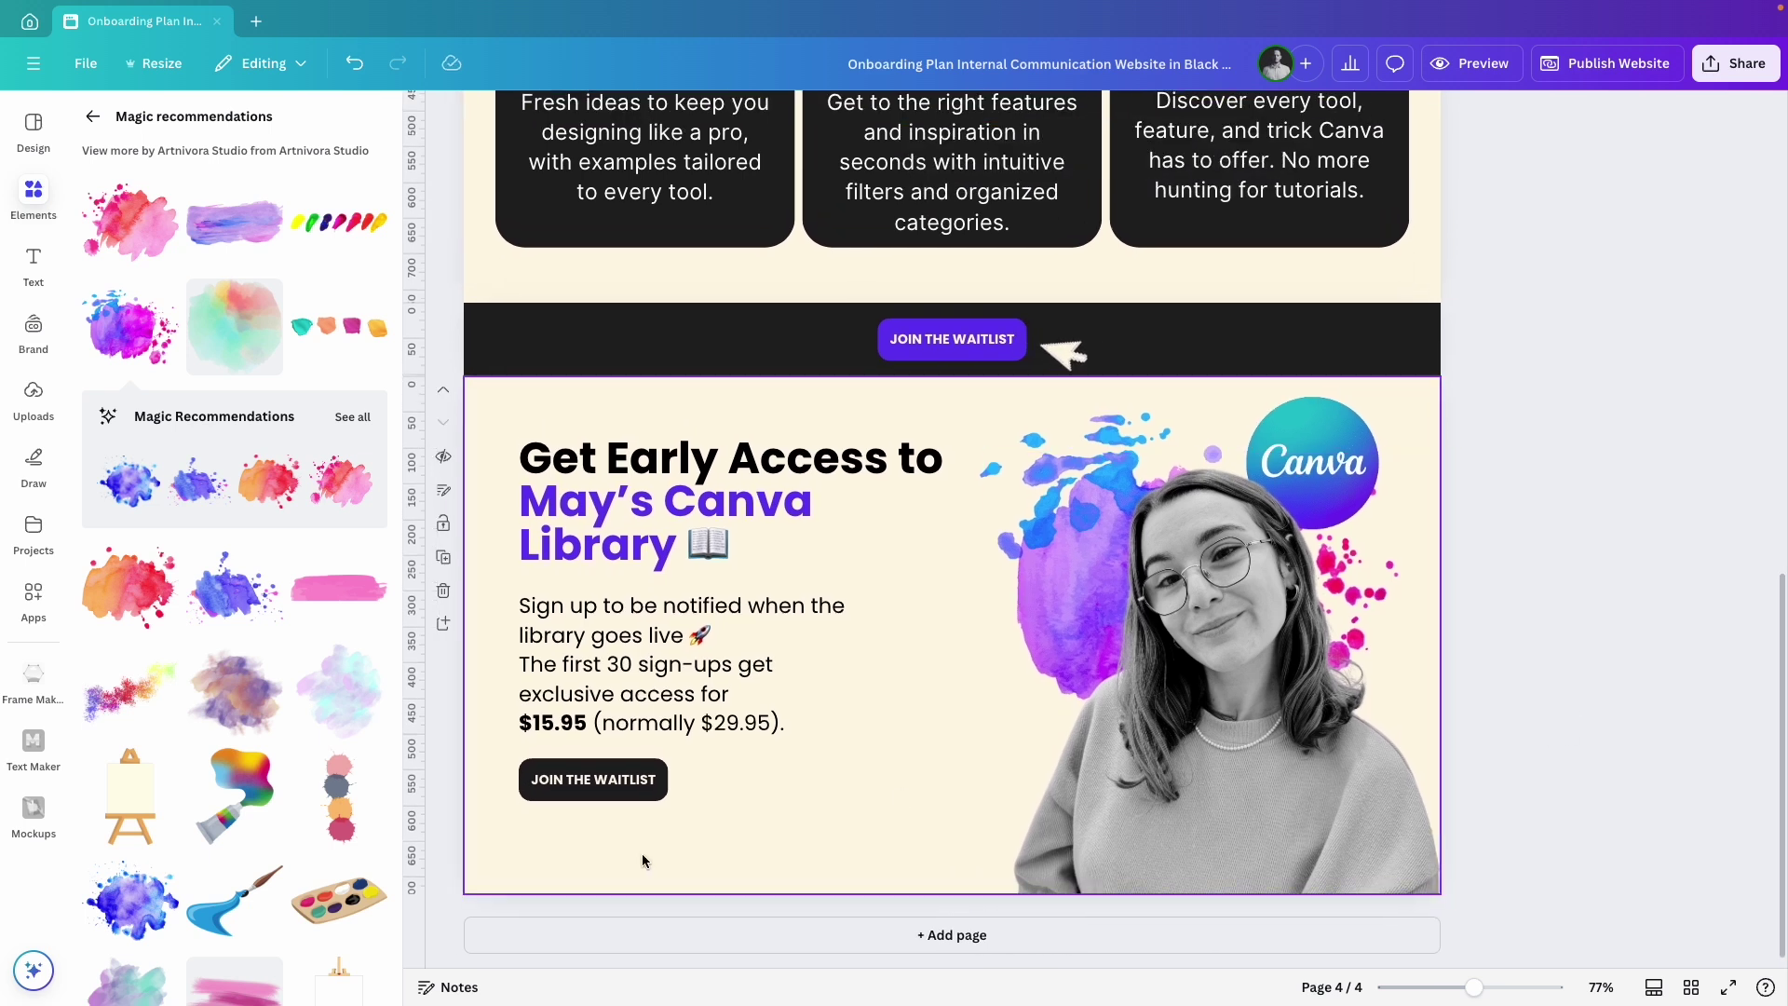
pyautogui.scroll(-15, 924, 725)
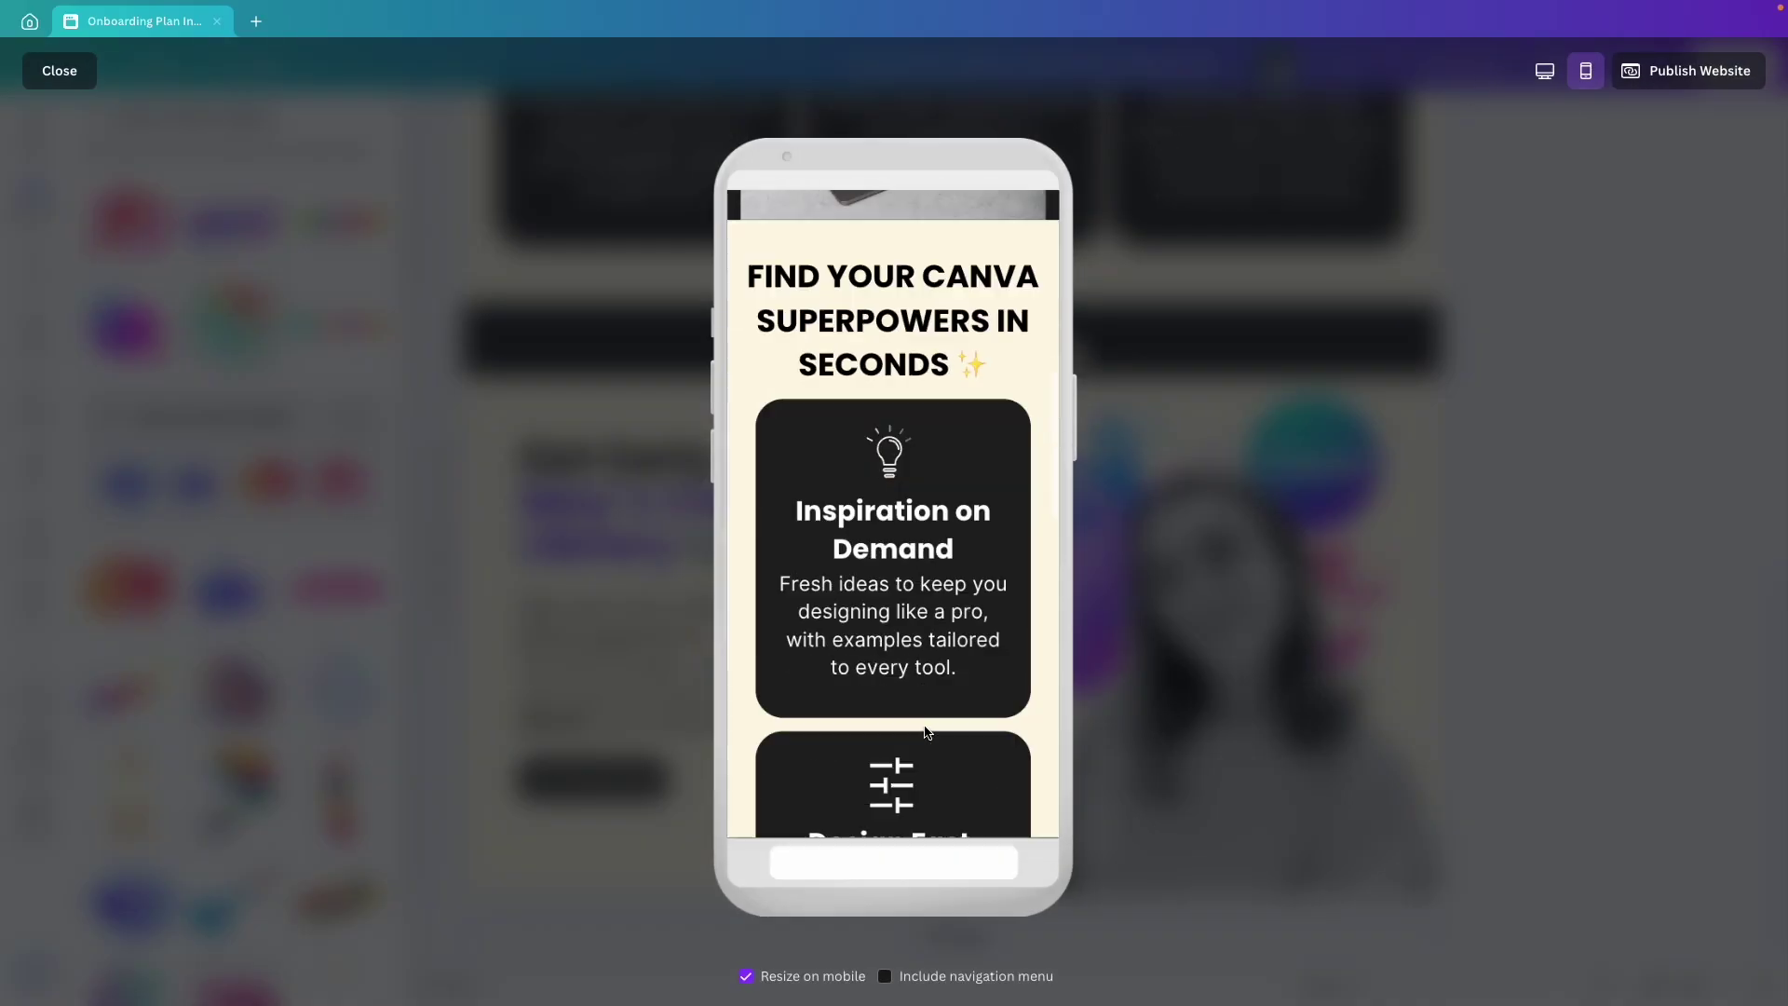
pyautogui.scroll(1, 925, 729)
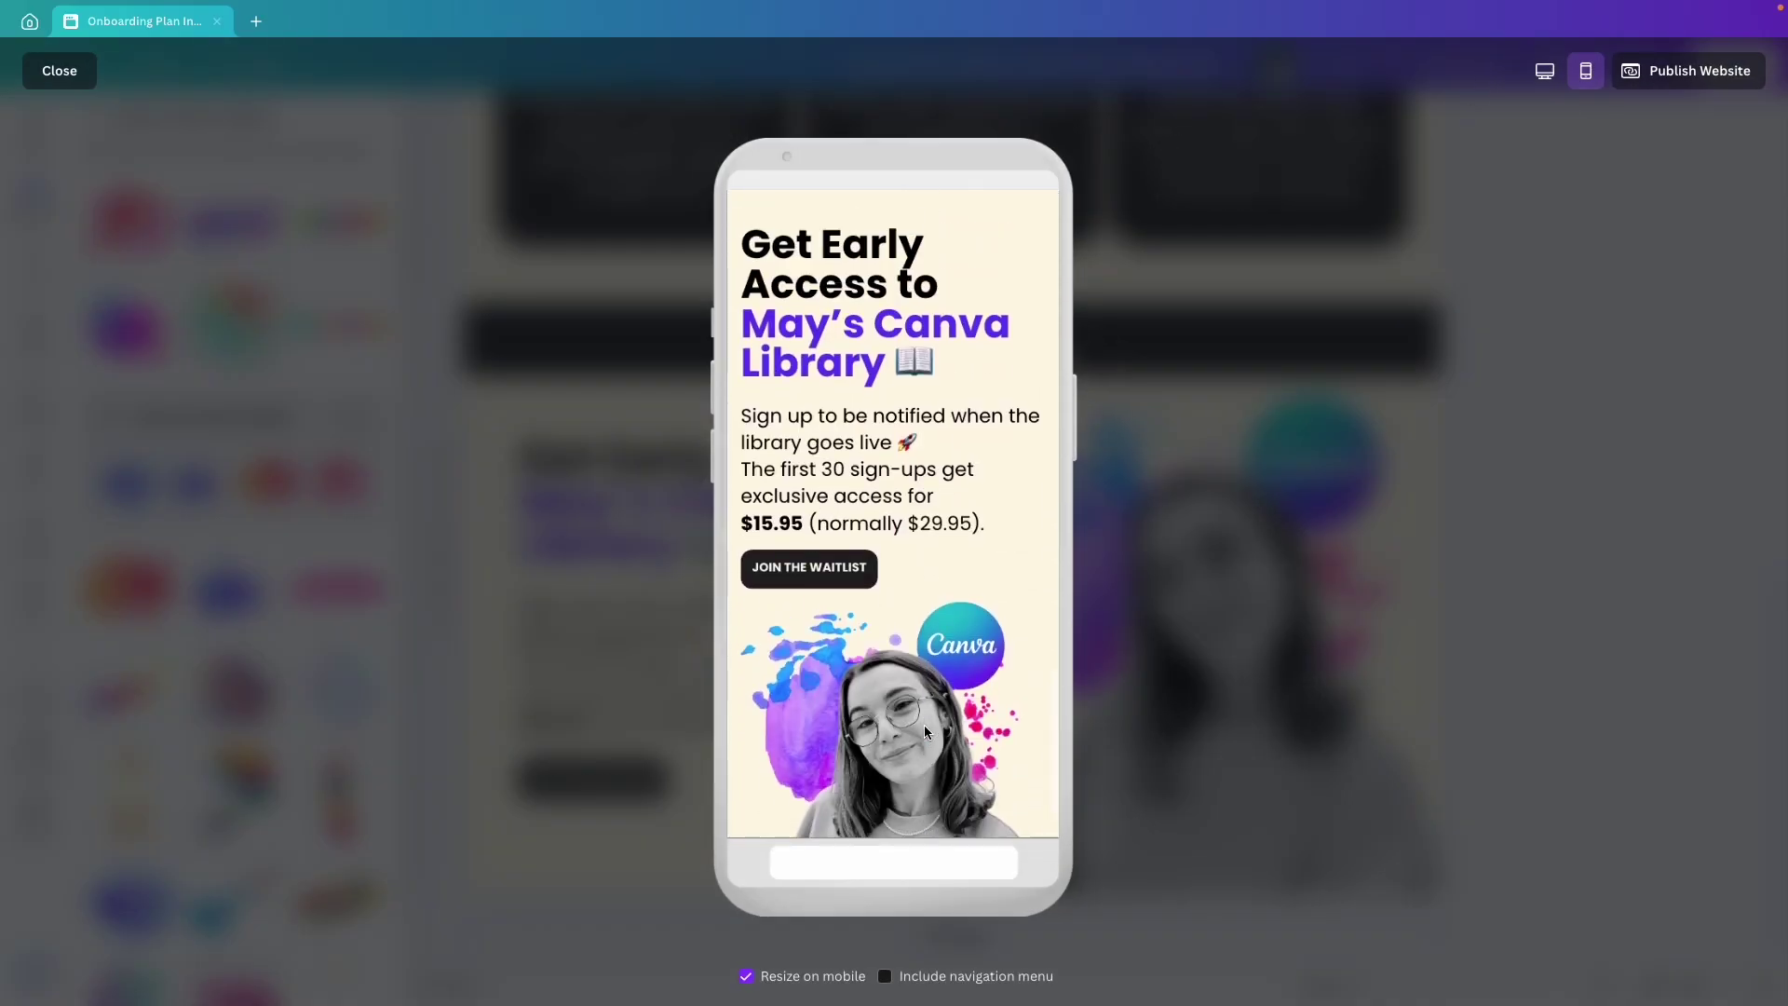
pyautogui.scroll(-1, 925, 731)
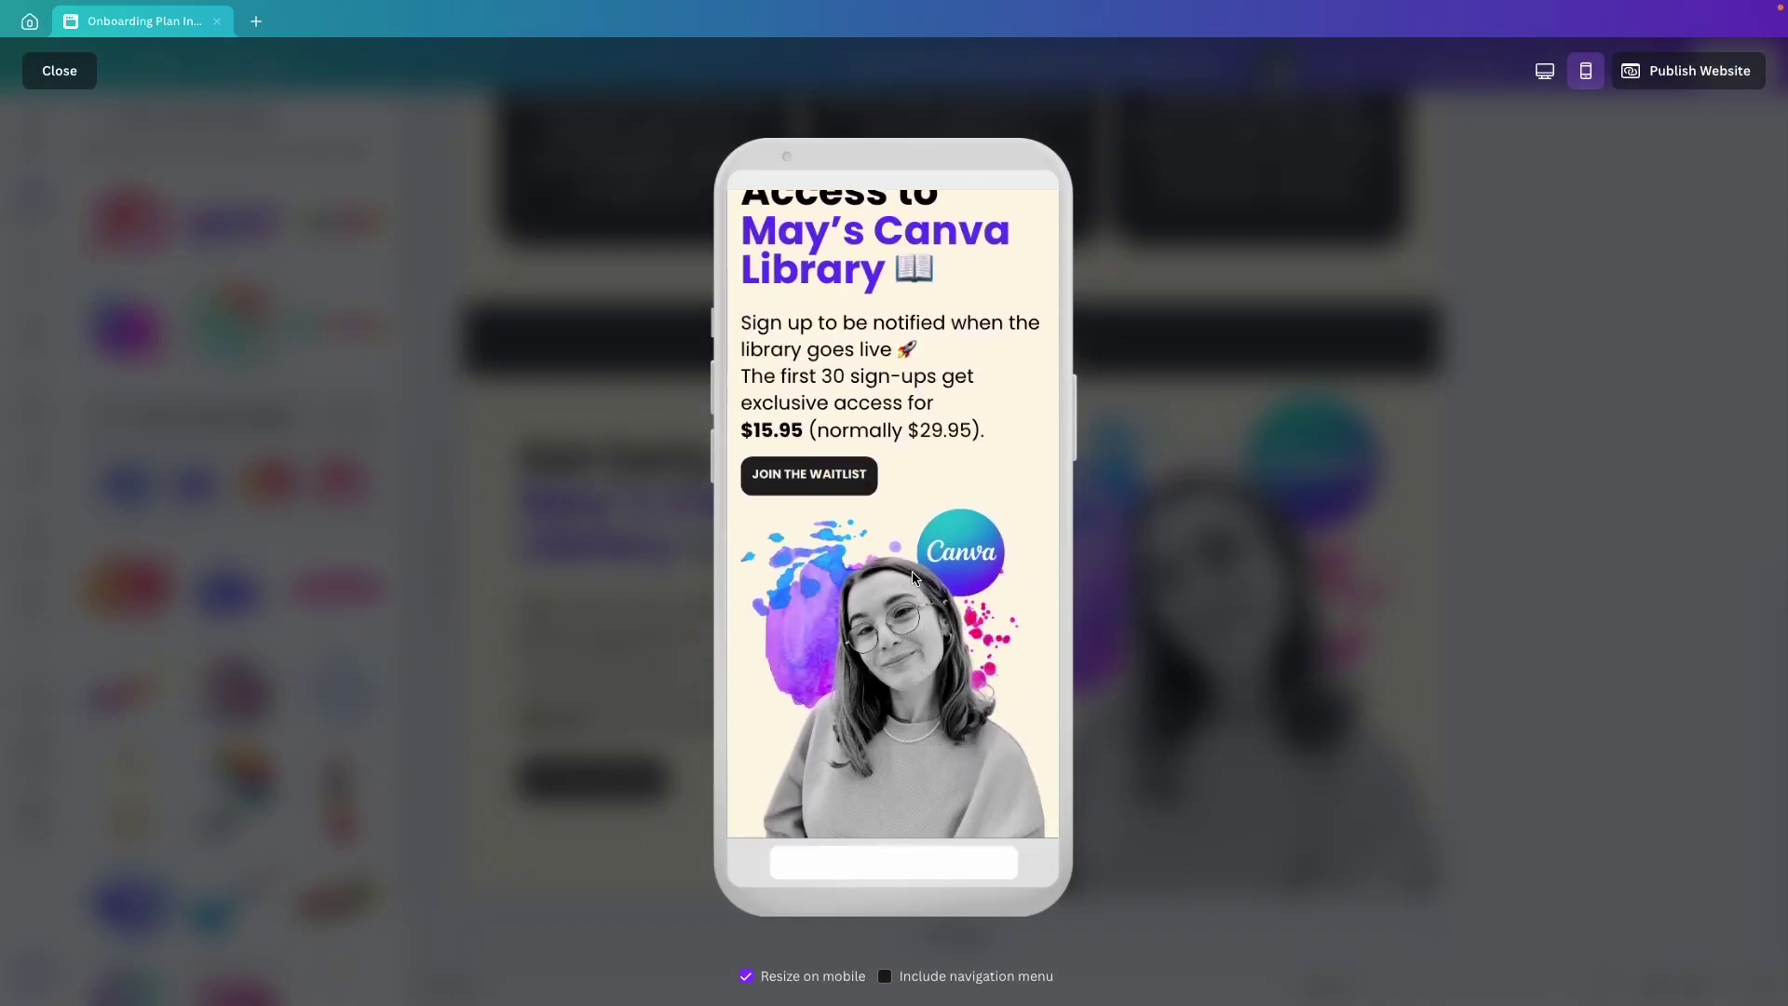
# Add a fifth page shrunk to a thin purple footer strip.
pyautogui.click(1624, 591)
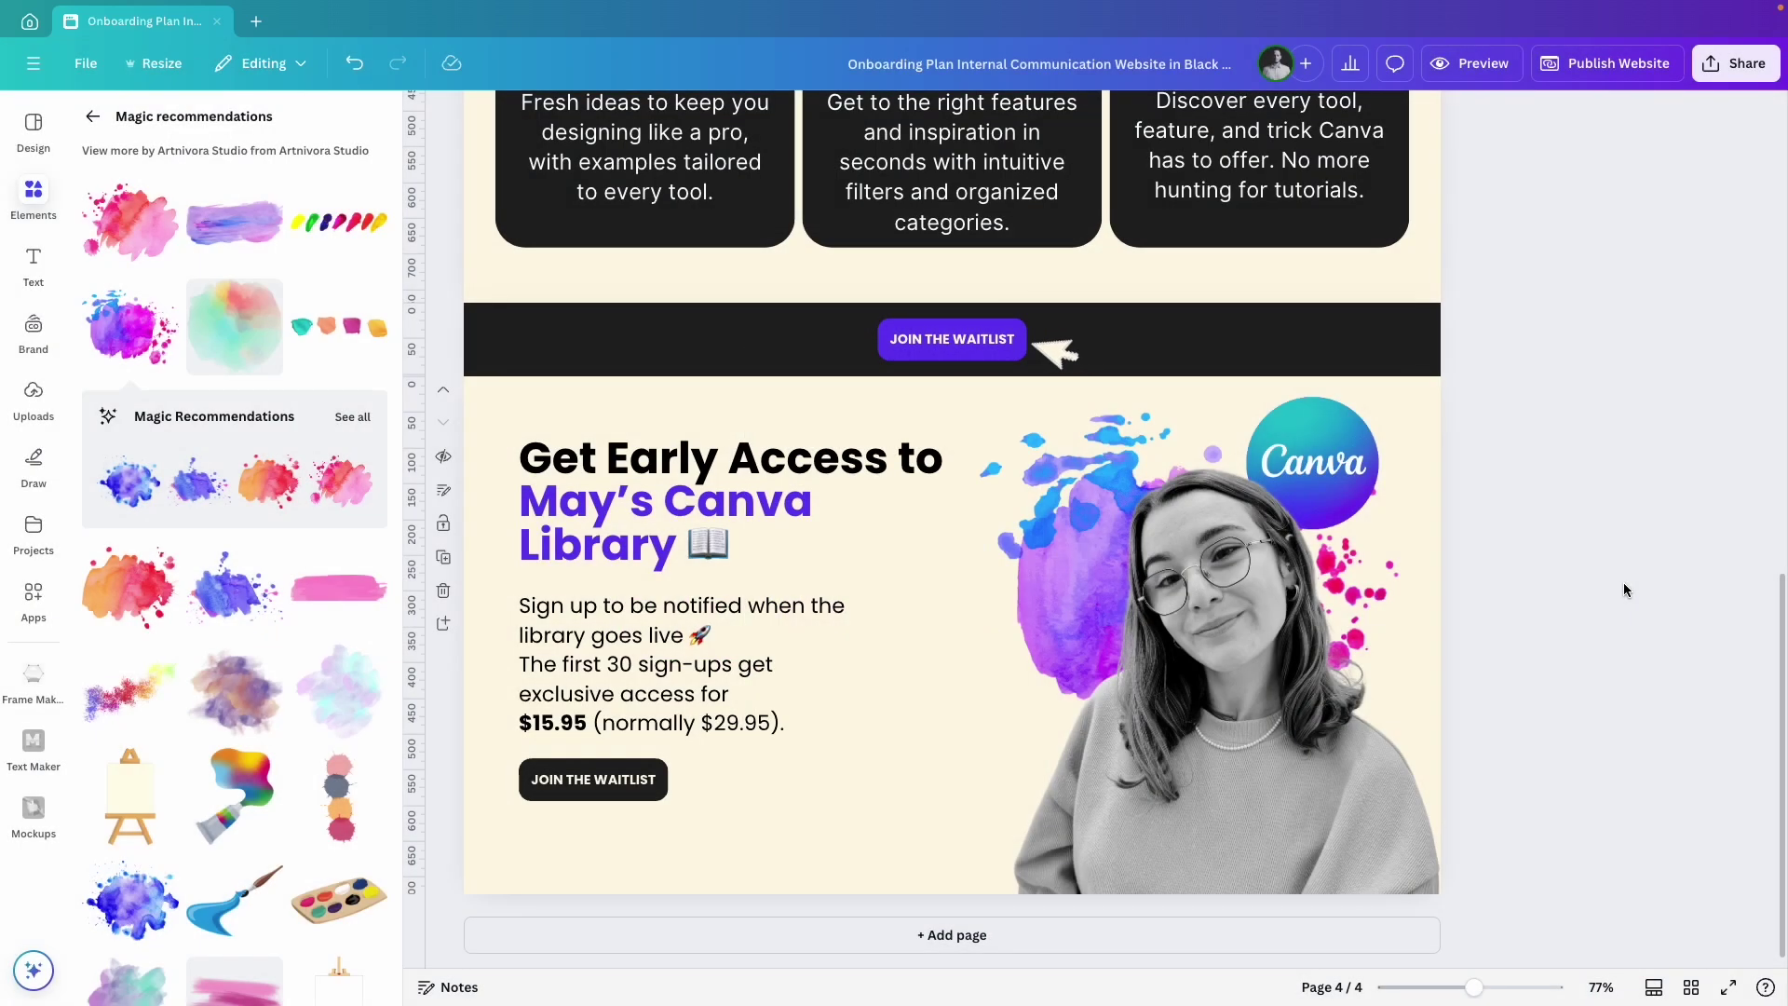
pyautogui.click(952, 934)
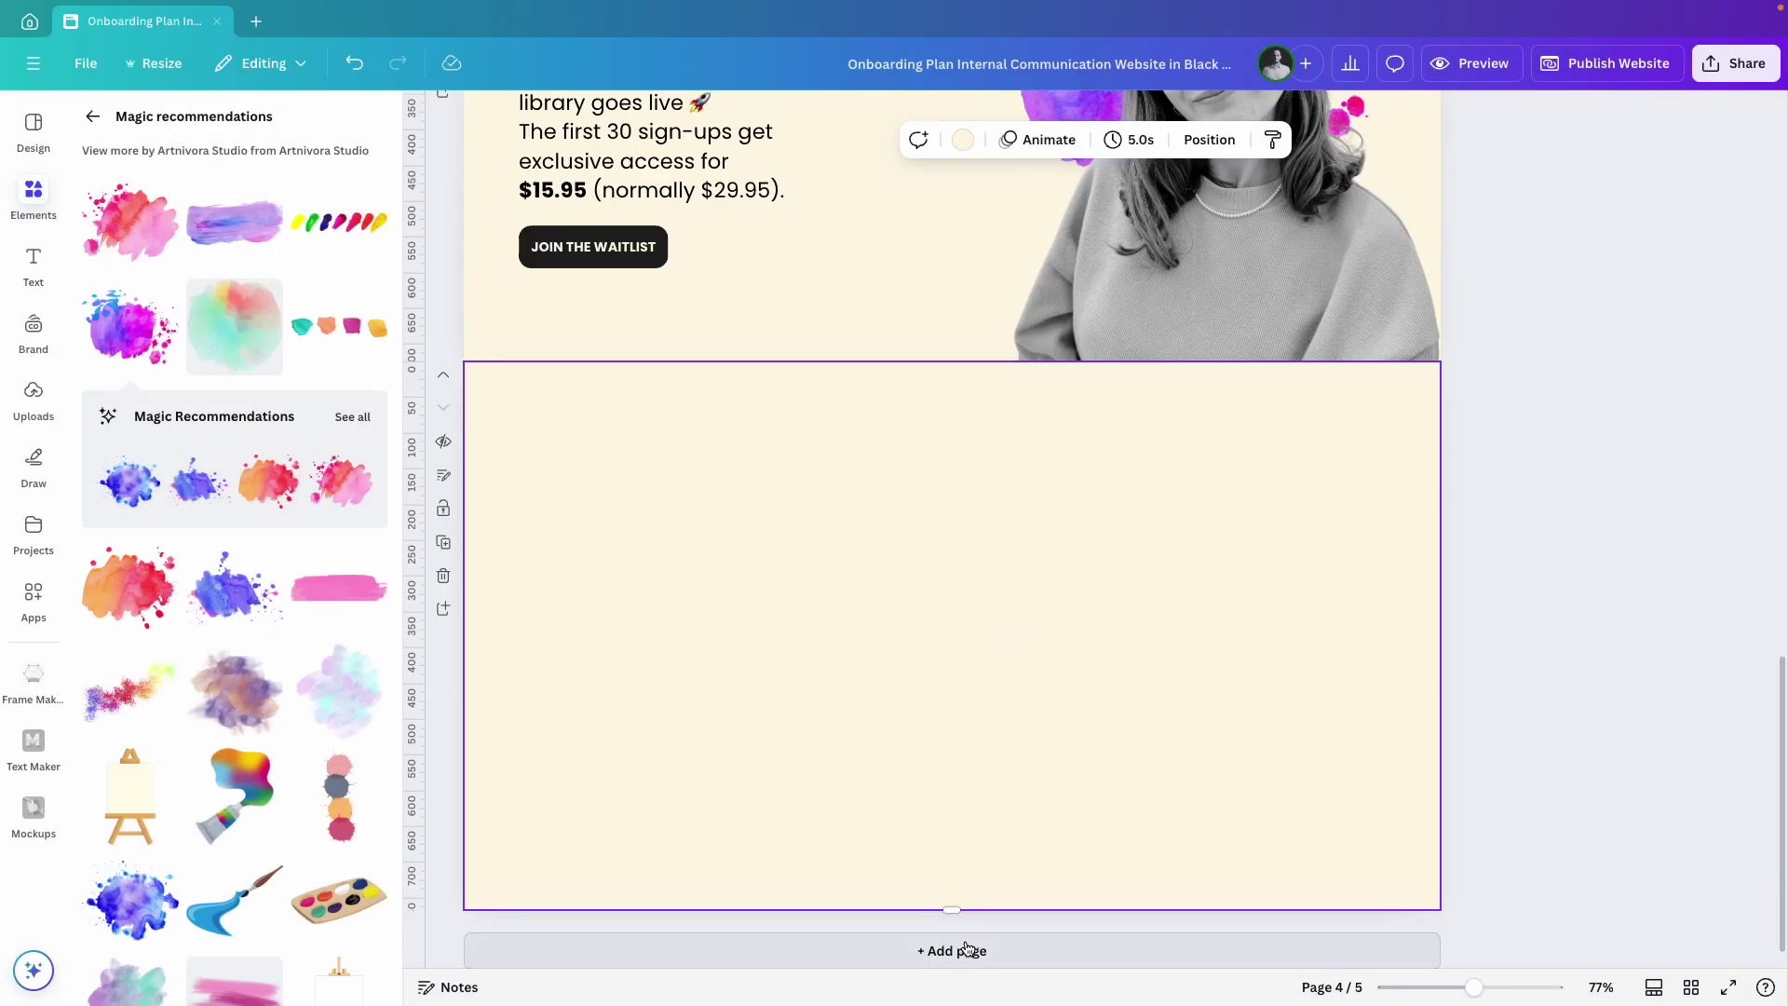
pyautogui.moveTo(960, 879); pyautogui.dragTo(954, 666)
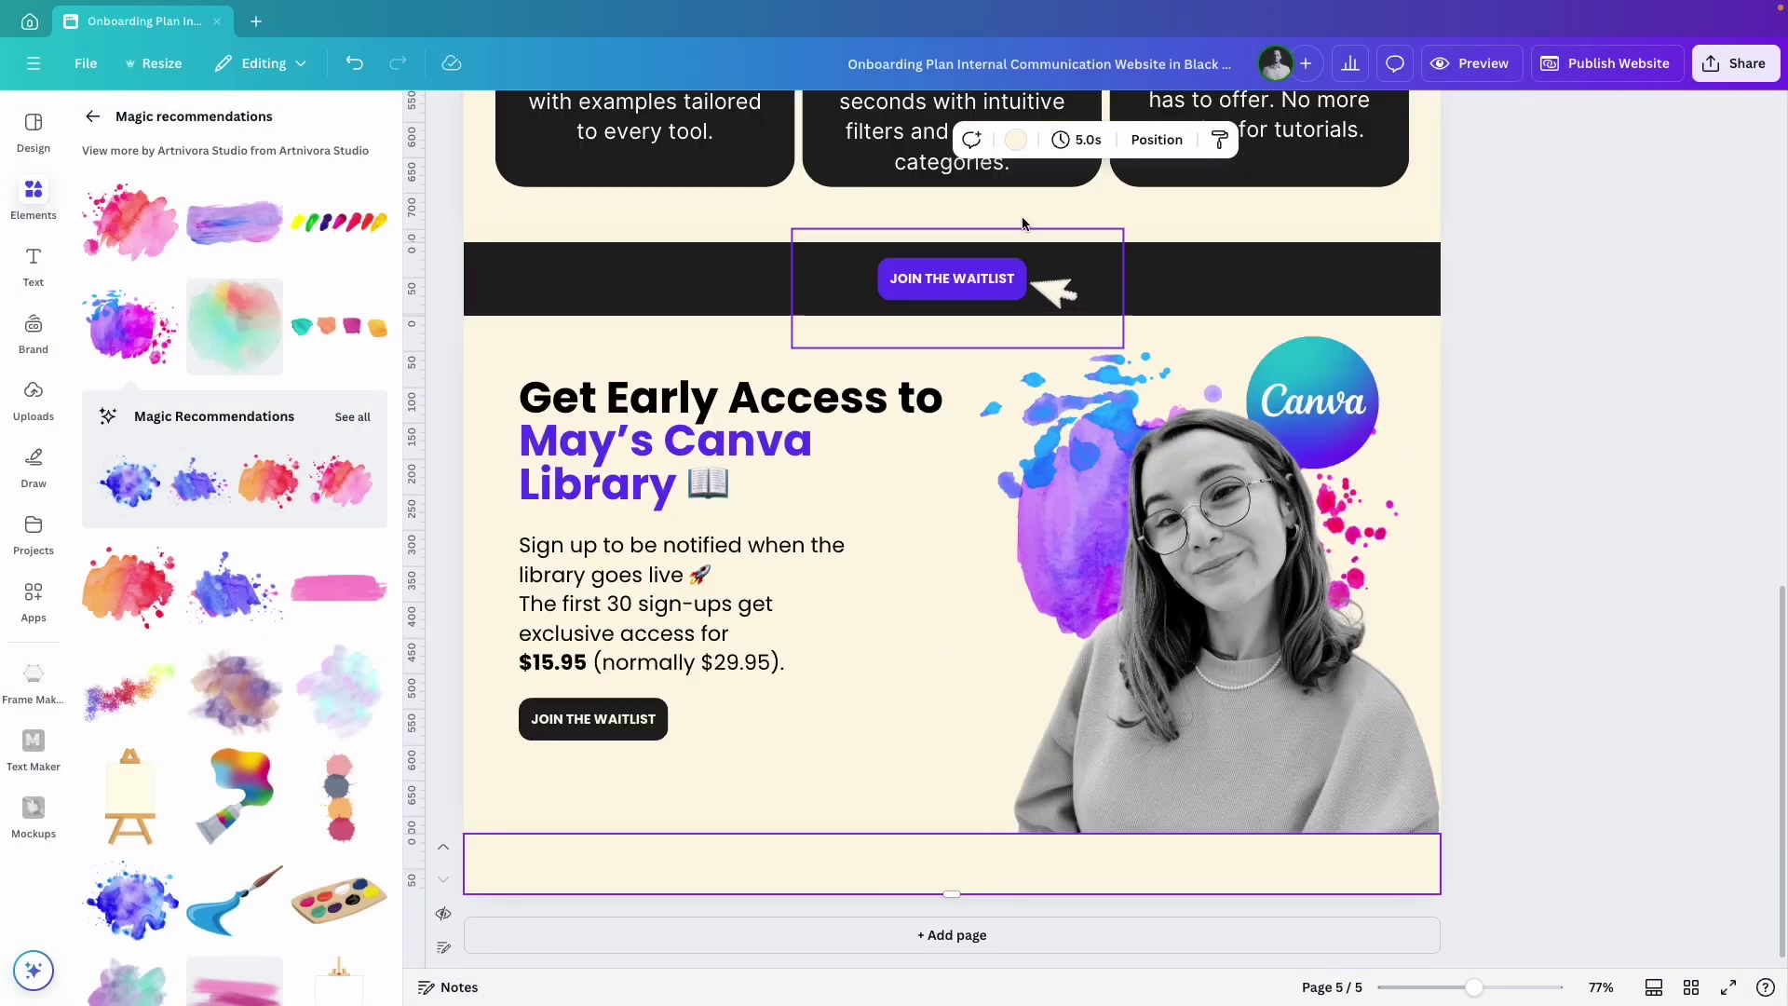
pyautogui.click(1017, 140)
pyautogui.click(104, 448)
pyautogui.moveTo(952, 896); pyautogui.dragTo(951, 930)
pyautogui.click(1537, 807)
# Add a small white circle arrow pointing upward inside the purple footer.
pyautogui.click(93, 115)
pyautogui.click(205, 123)
pyautogui.write('arrow')
pyautogui.press('Return')
pyautogui.scroll(-4, 241, 706)
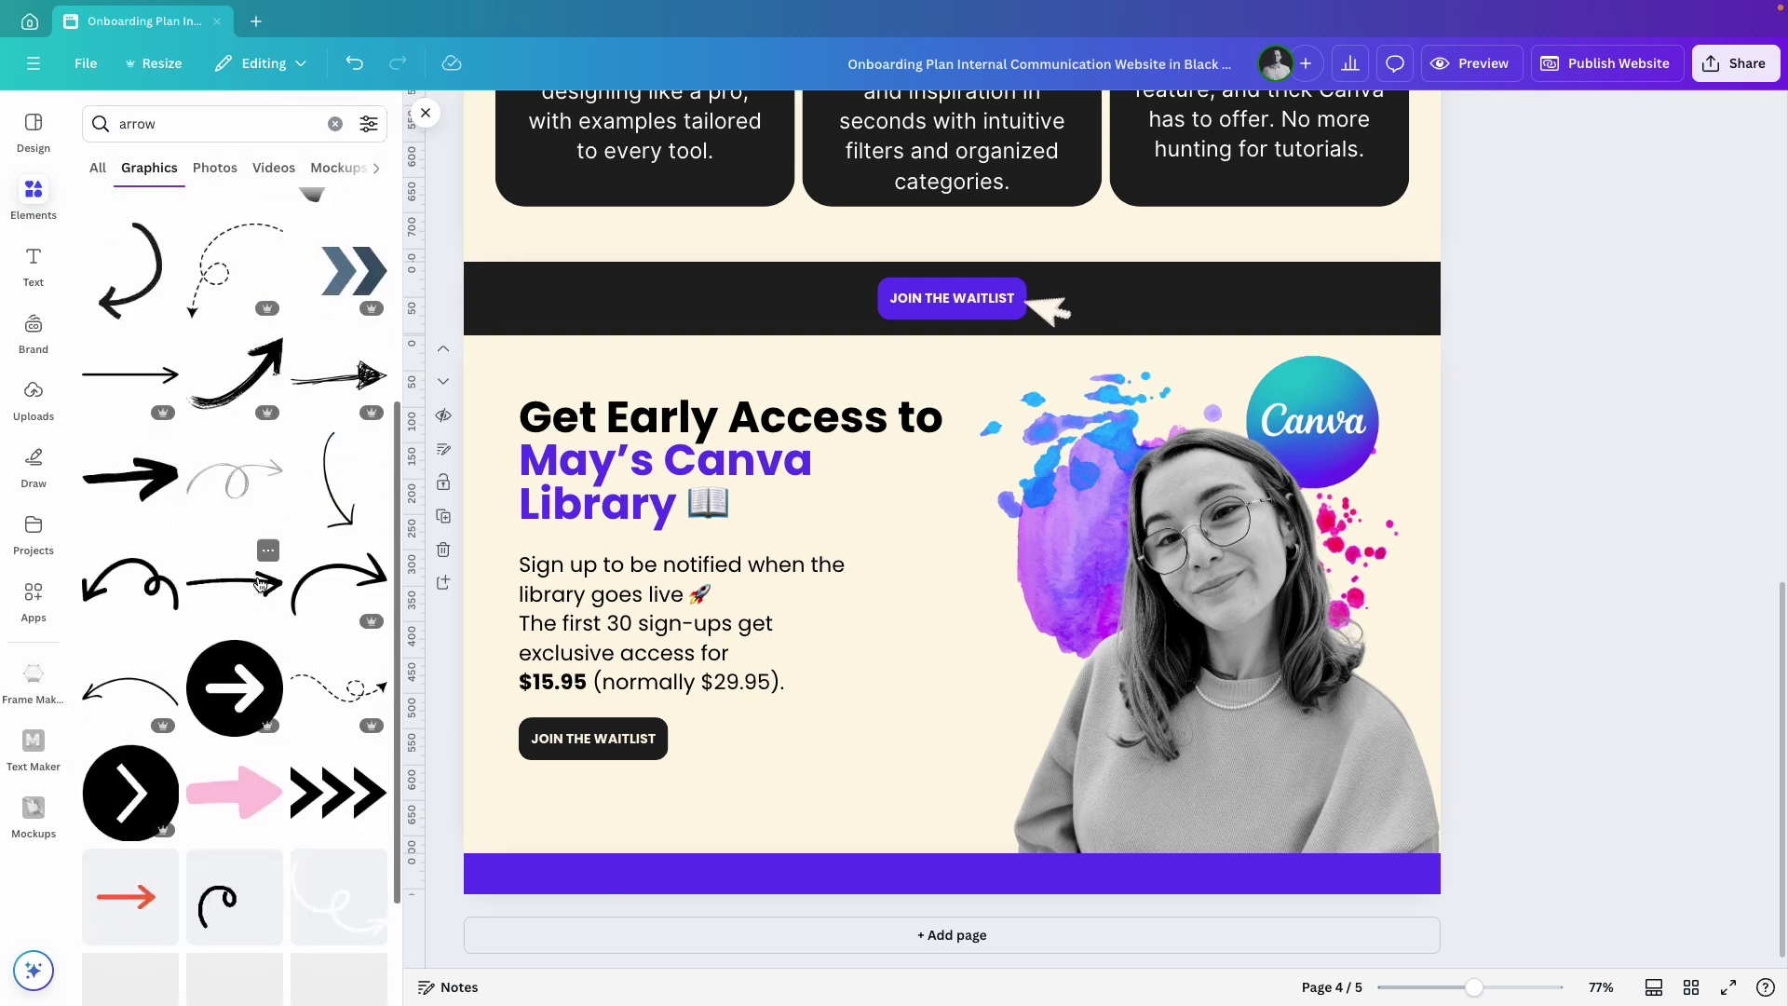
pyautogui.click(241, 706)
pyautogui.moveTo(945, 742); pyautogui.dragTo(1099, 594)
pyautogui.moveTo(1055, 491); pyautogui.dragTo(884, 663)
pyautogui.click(919, 139)
pyautogui.click(208, 317)
pyautogui.moveTo(883, 740); pyautogui.dragTo(954, 874)
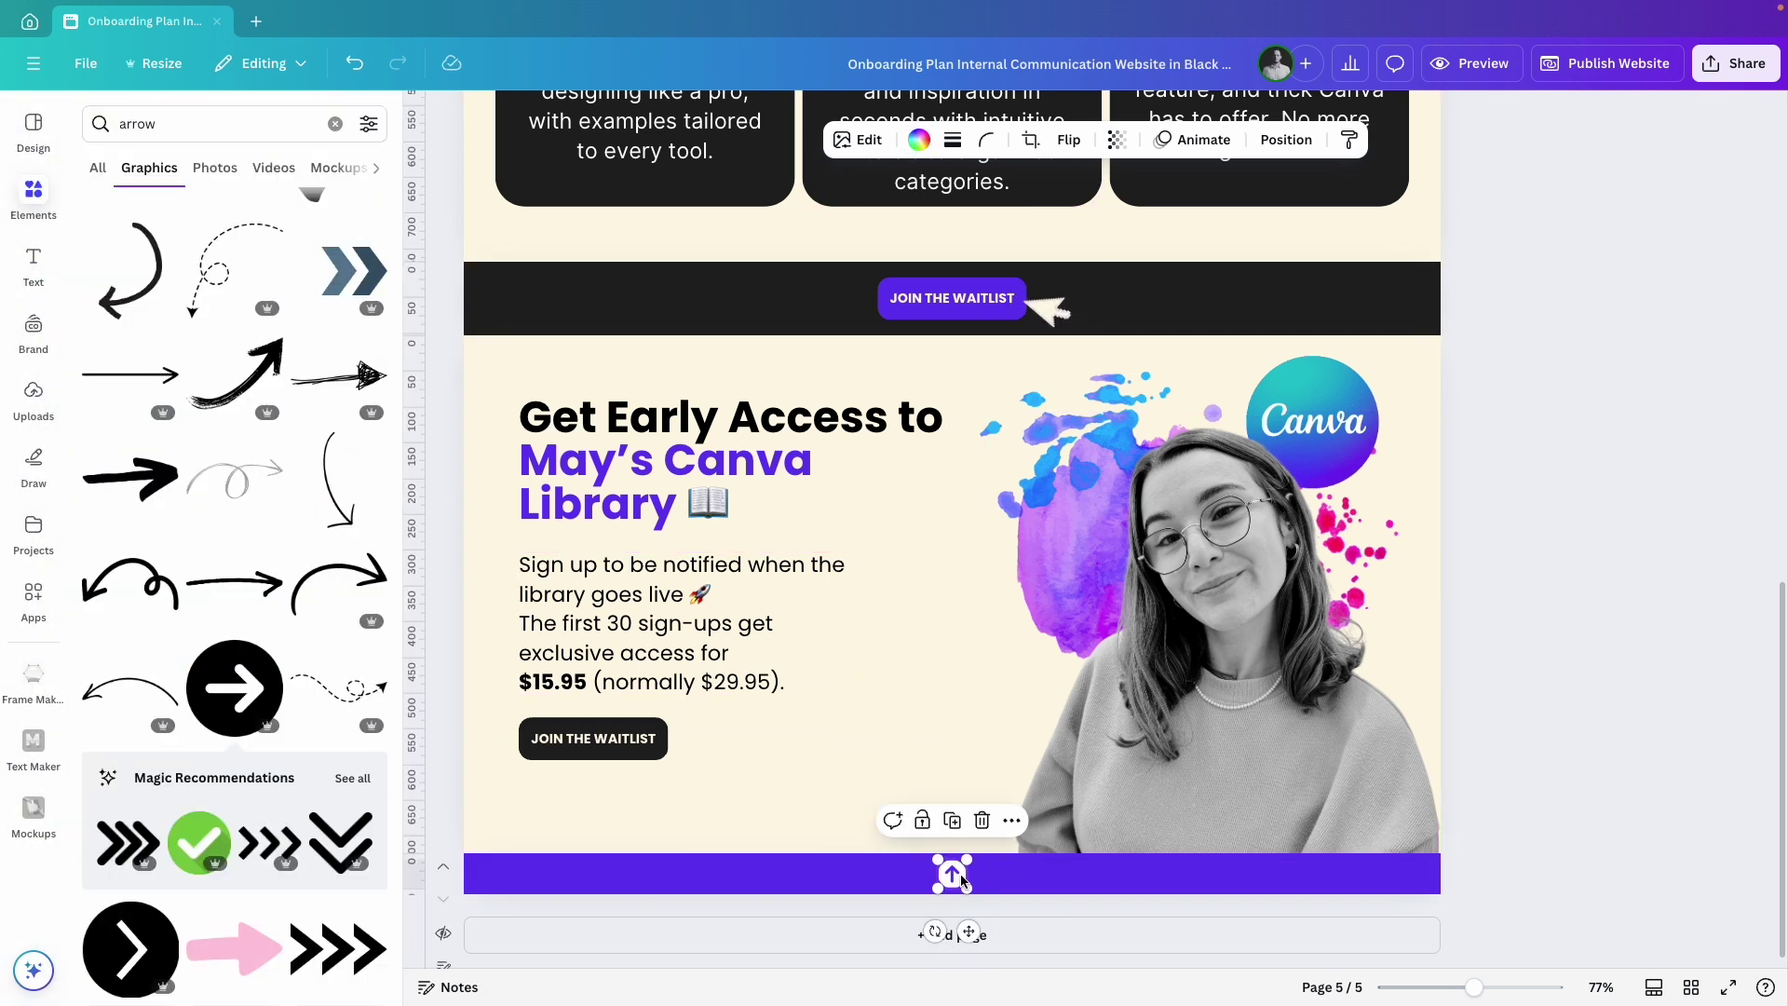
# Link the arrow to the 1 - Home page.
pyautogui.press('super+k')
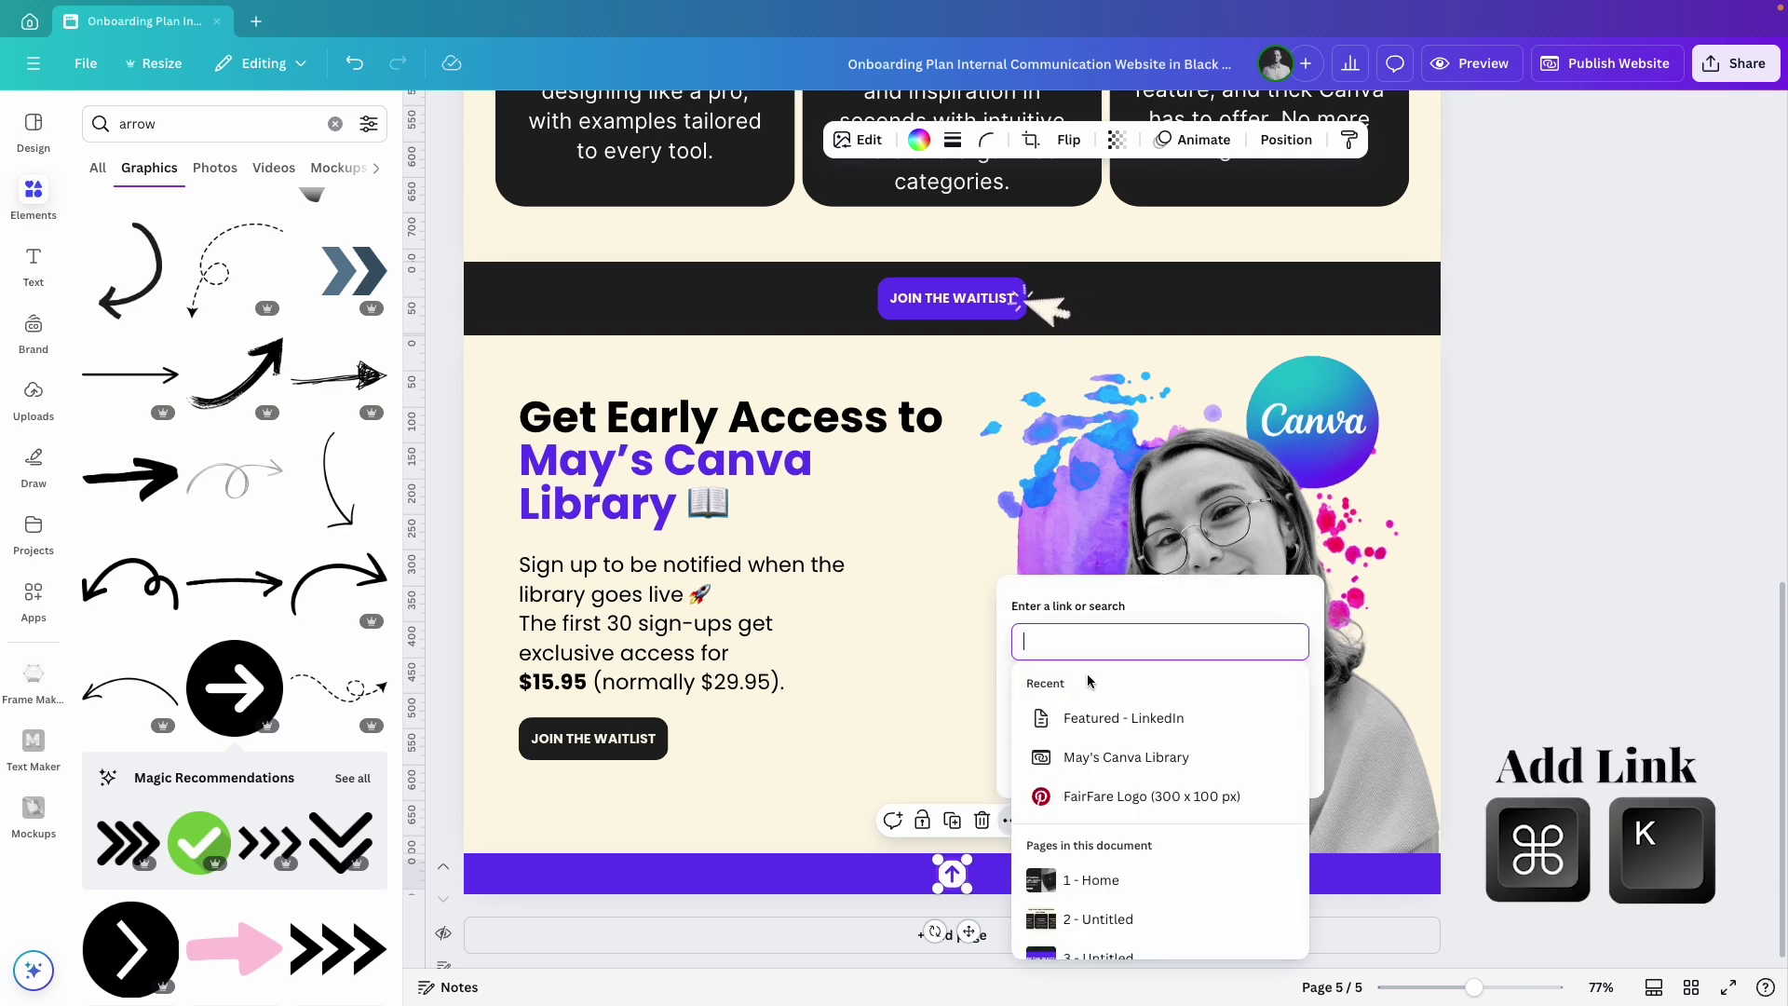
pyautogui.scroll(-1, 1146, 894)
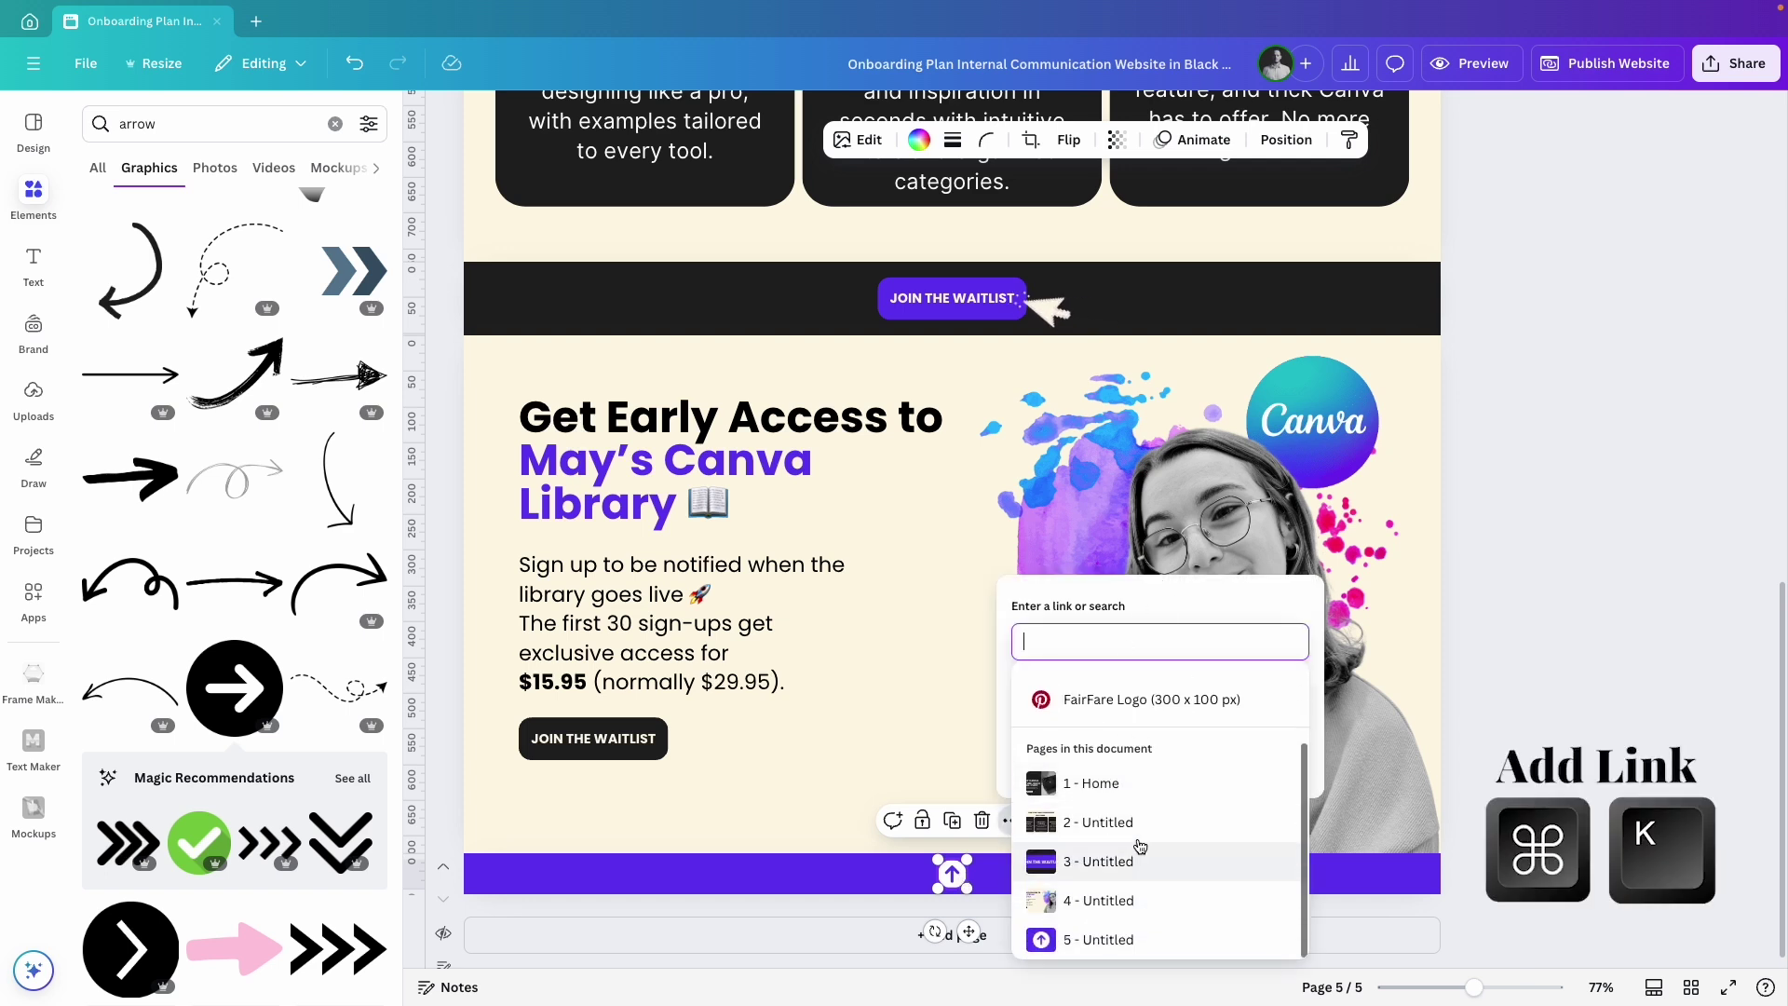
pyautogui.click(1138, 784)
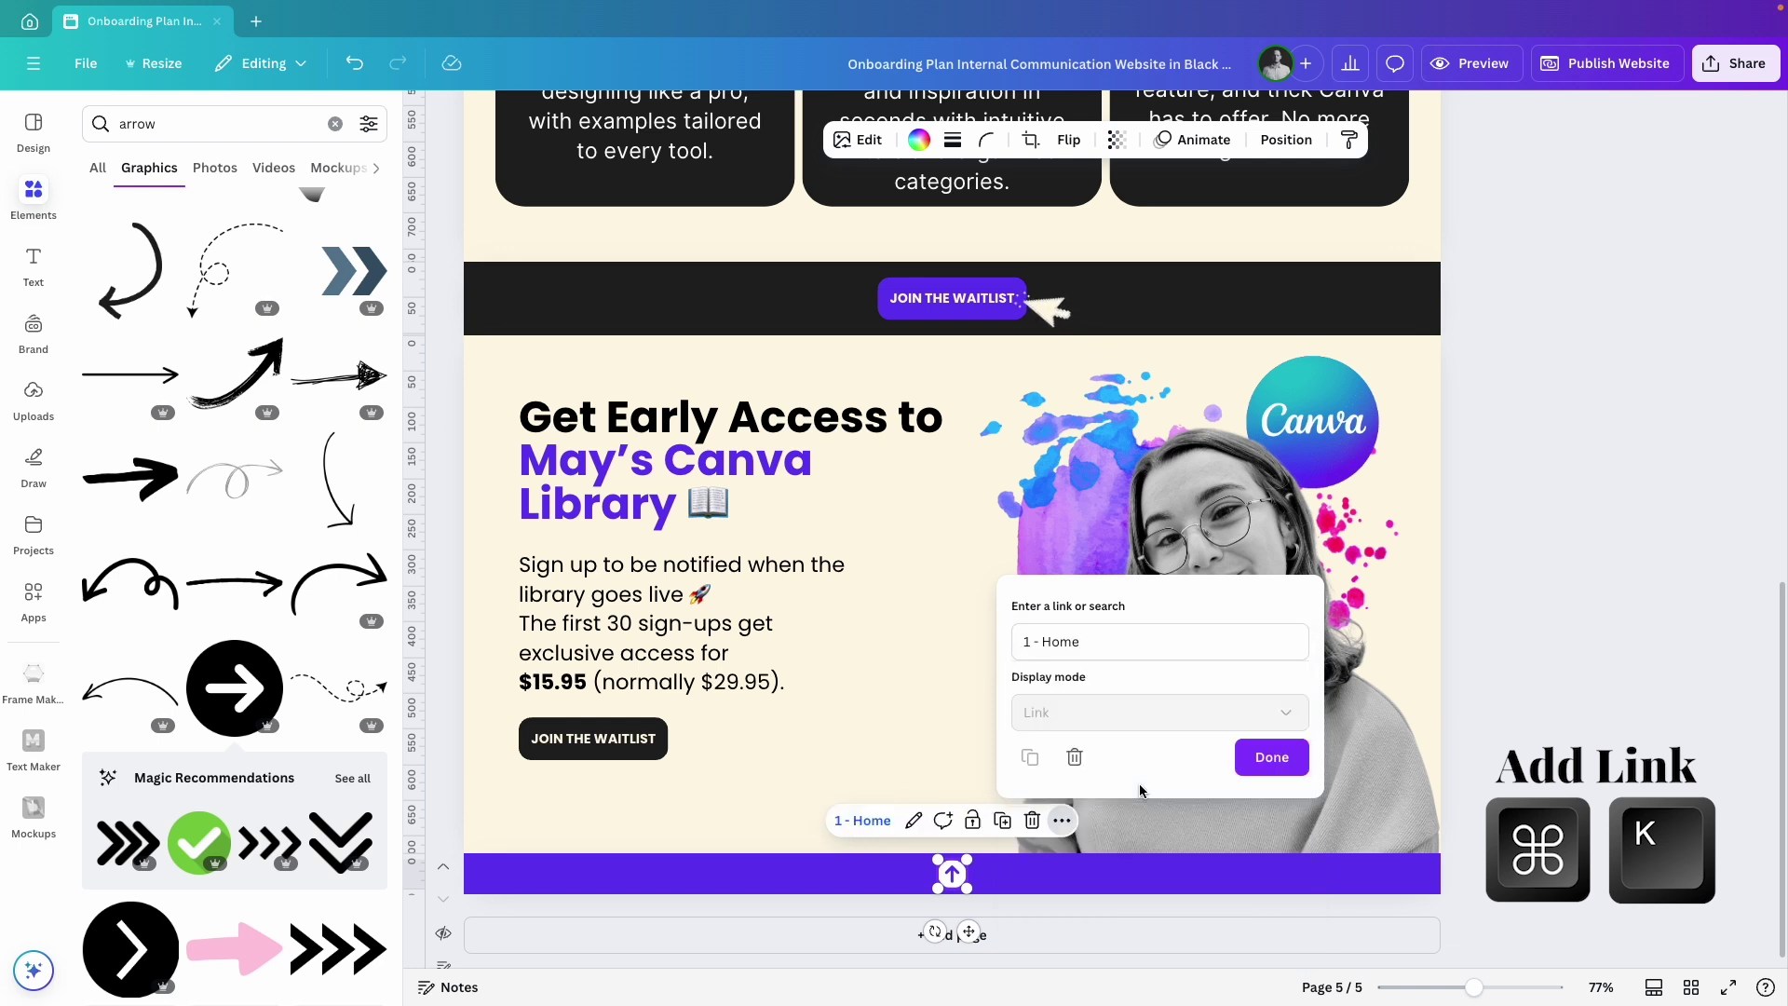
pyautogui.click(1276, 756)
pyautogui.click(1520, 753)
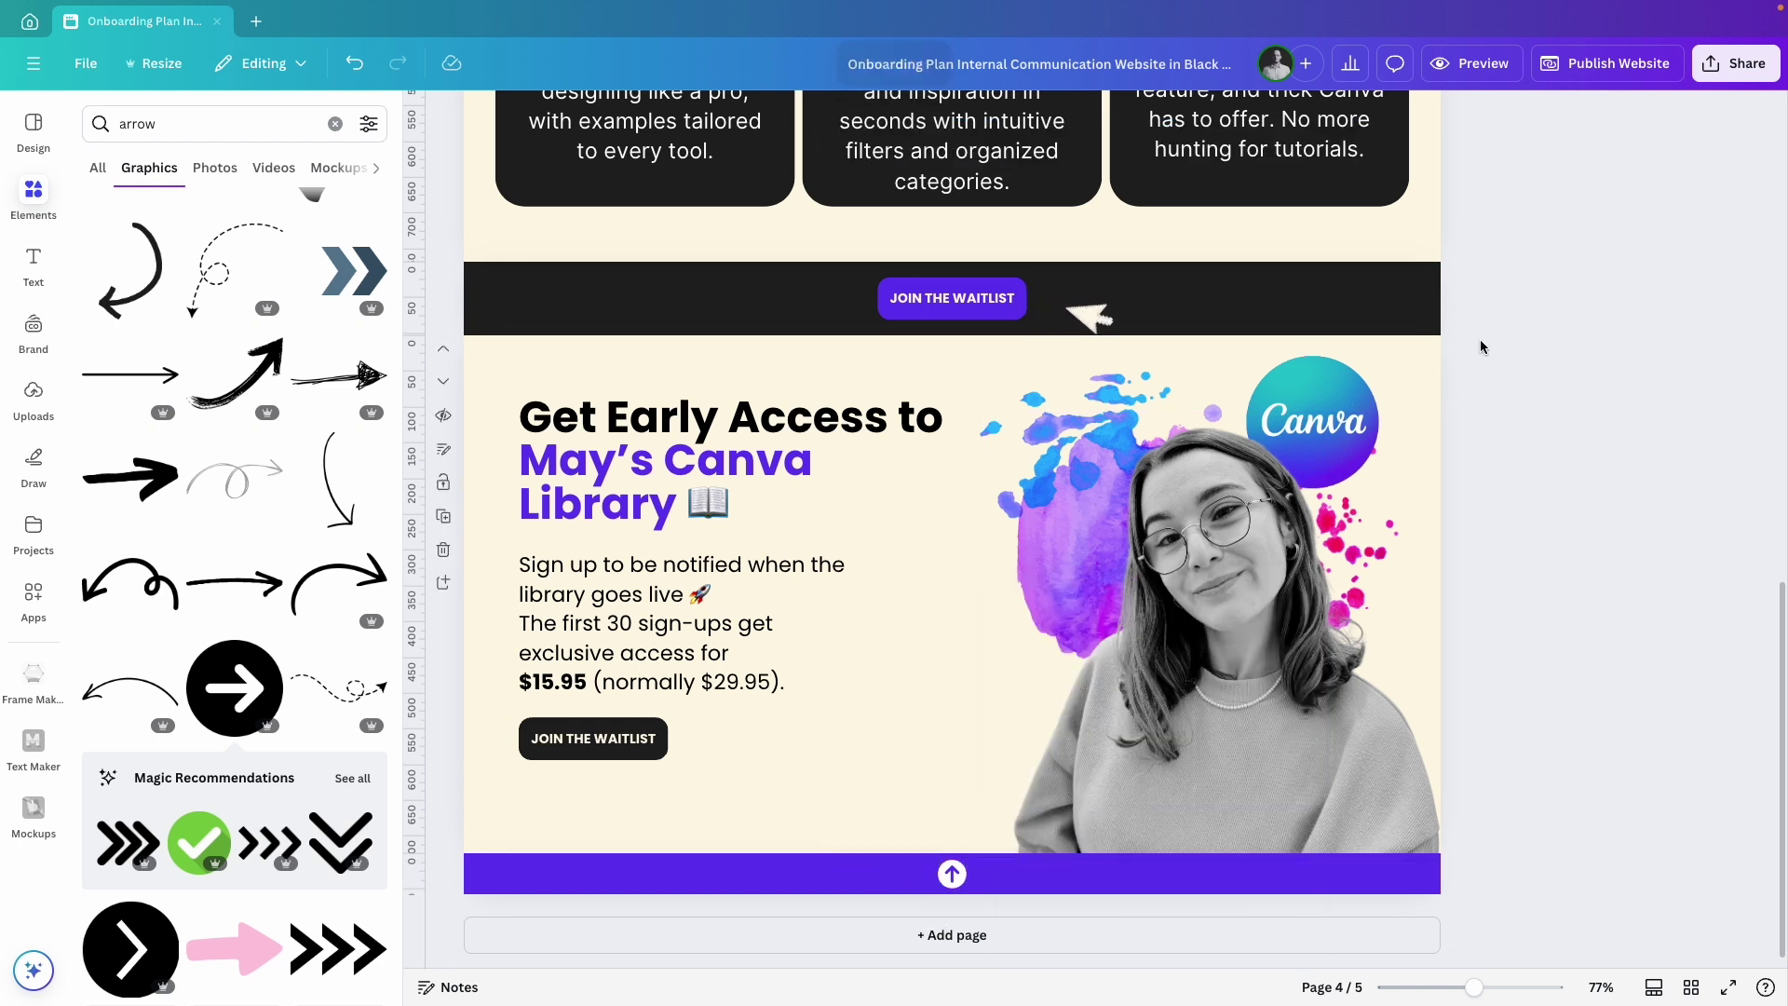
pyautogui.click(1455, 65)
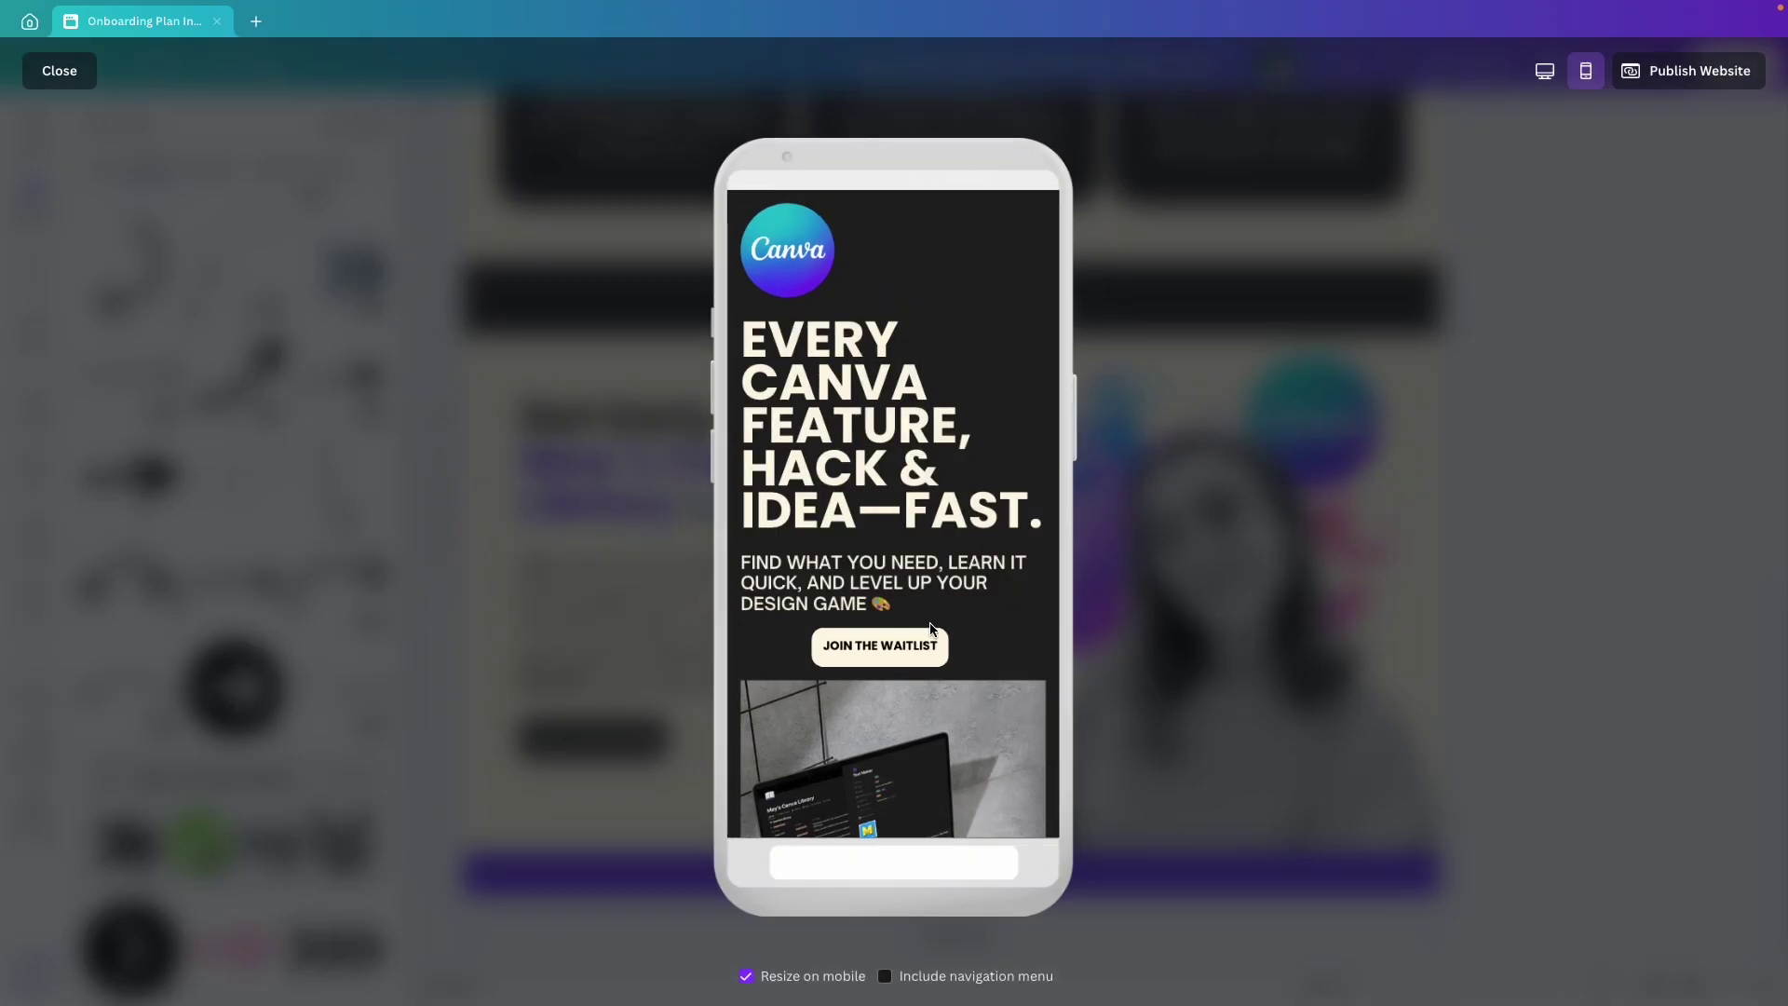
pyautogui.scroll(-10, 963, 617)
pyautogui.scroll(-3, 970, 611)
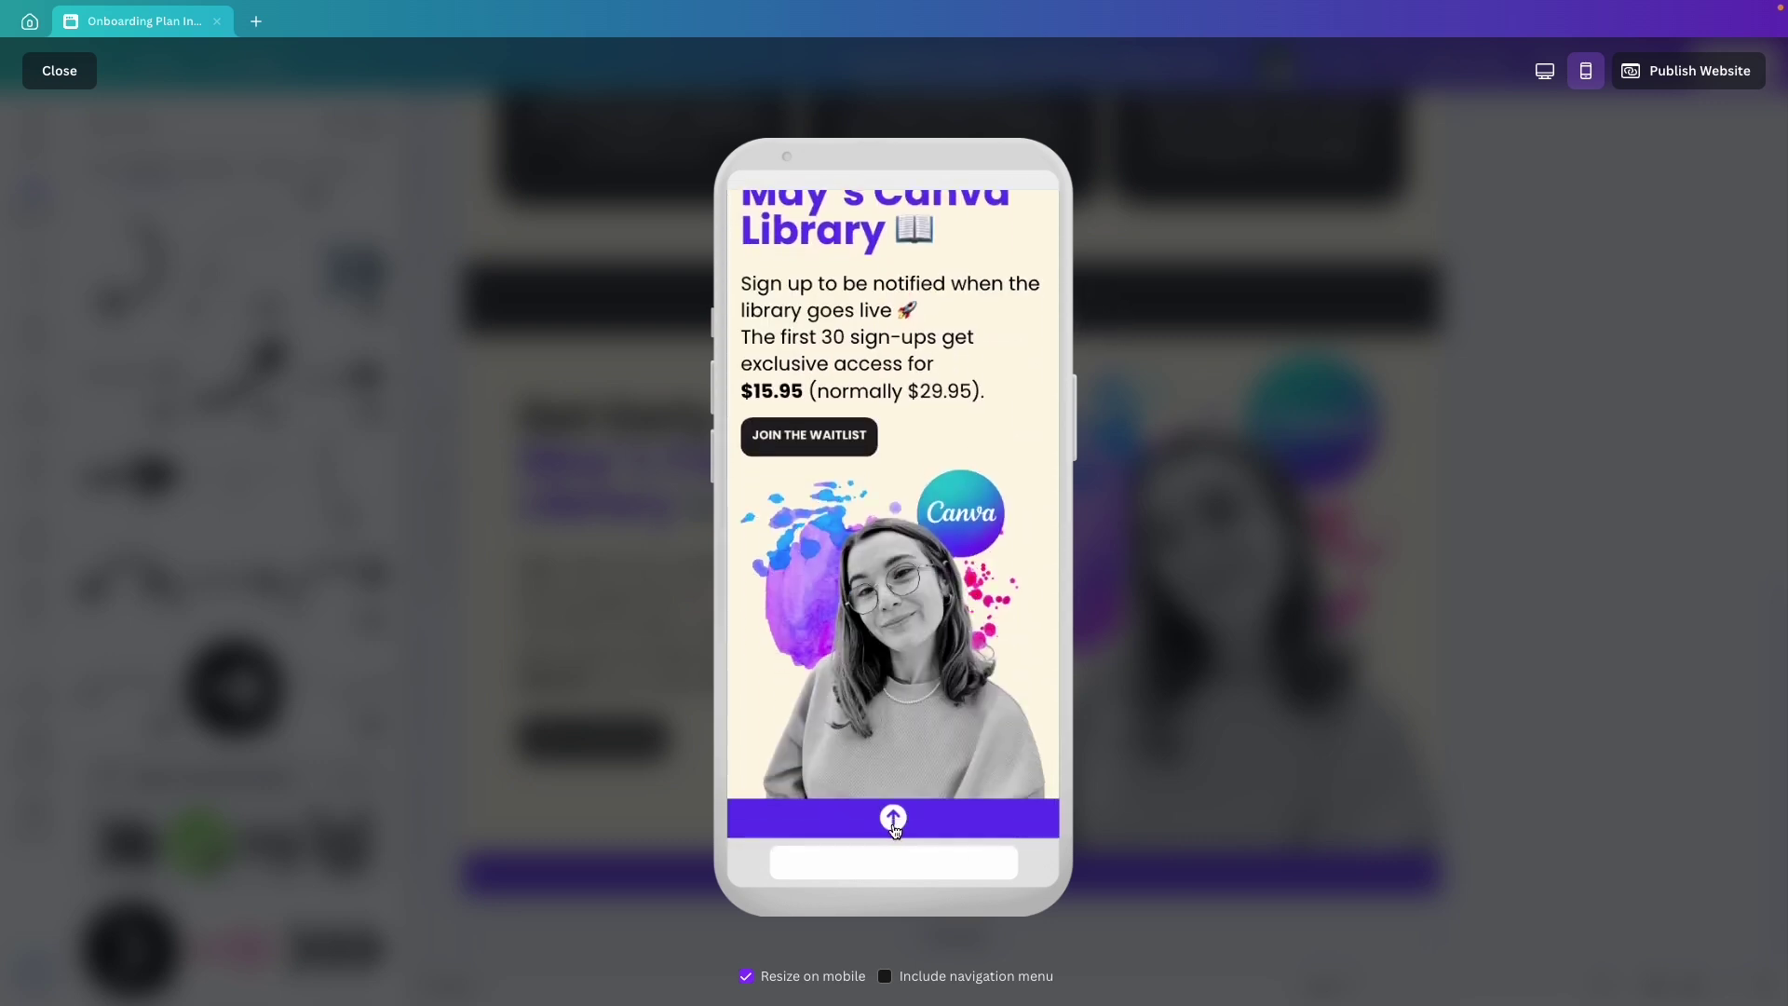
pyautogui.click(894, 820)
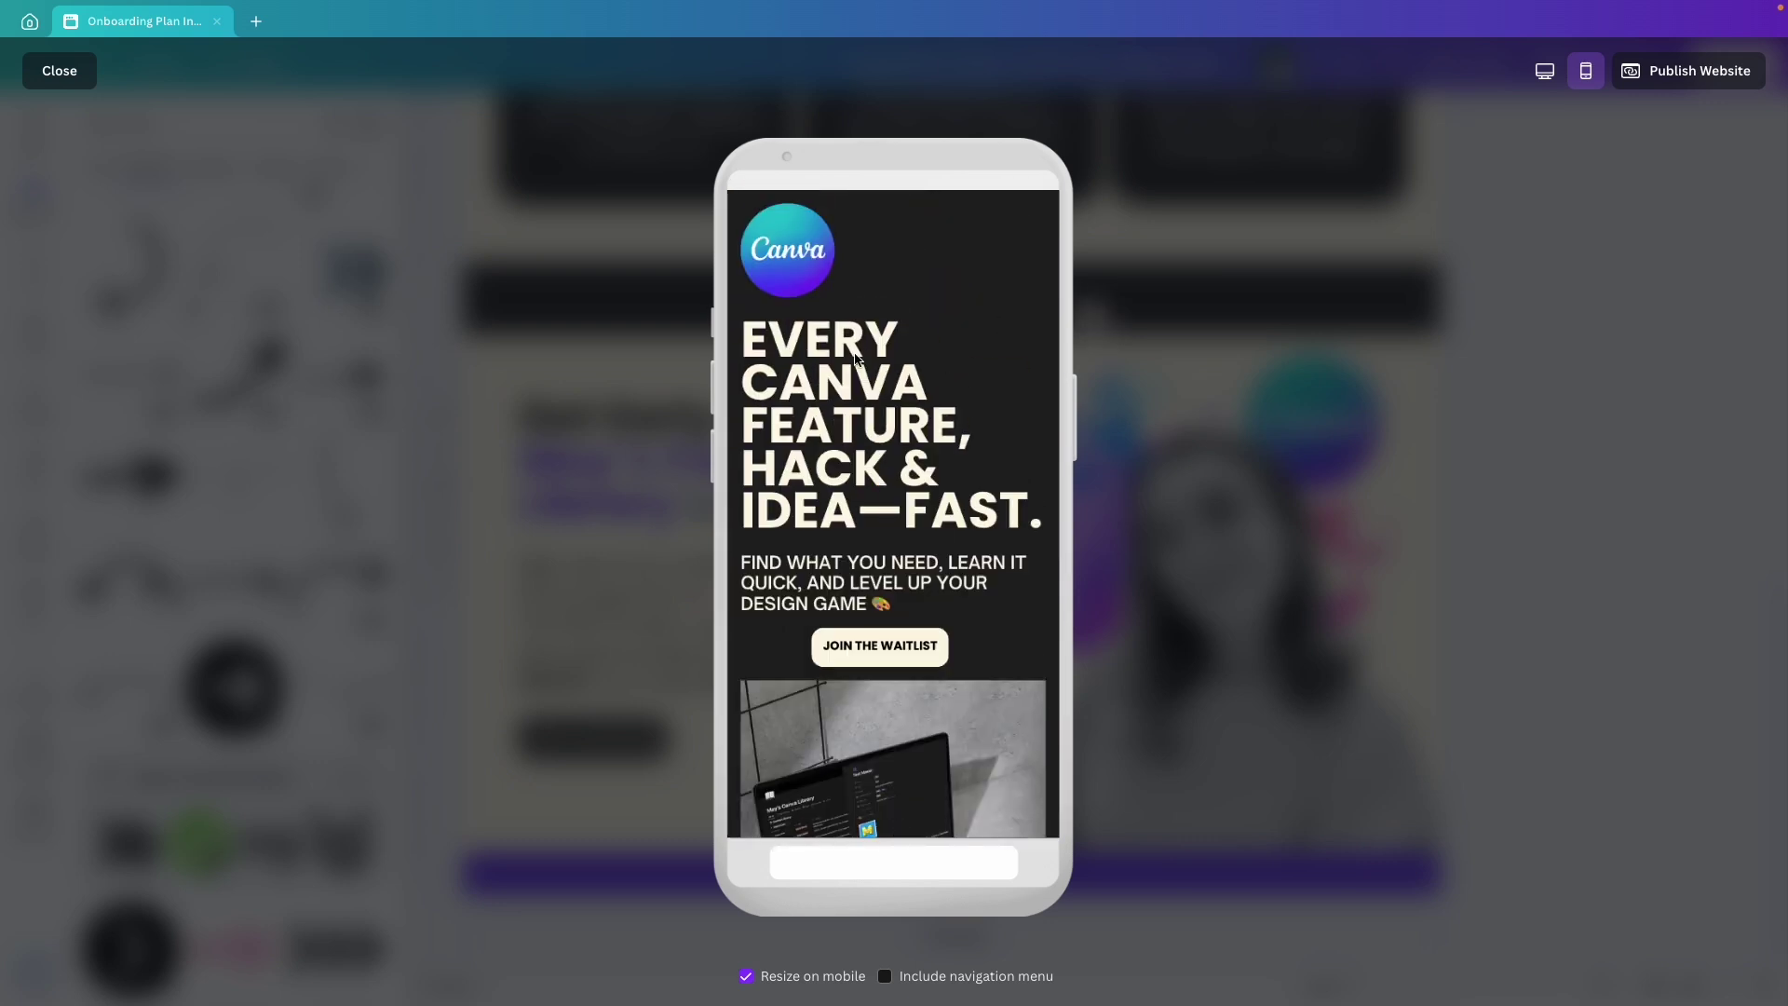
pyautogui.press('Escape')
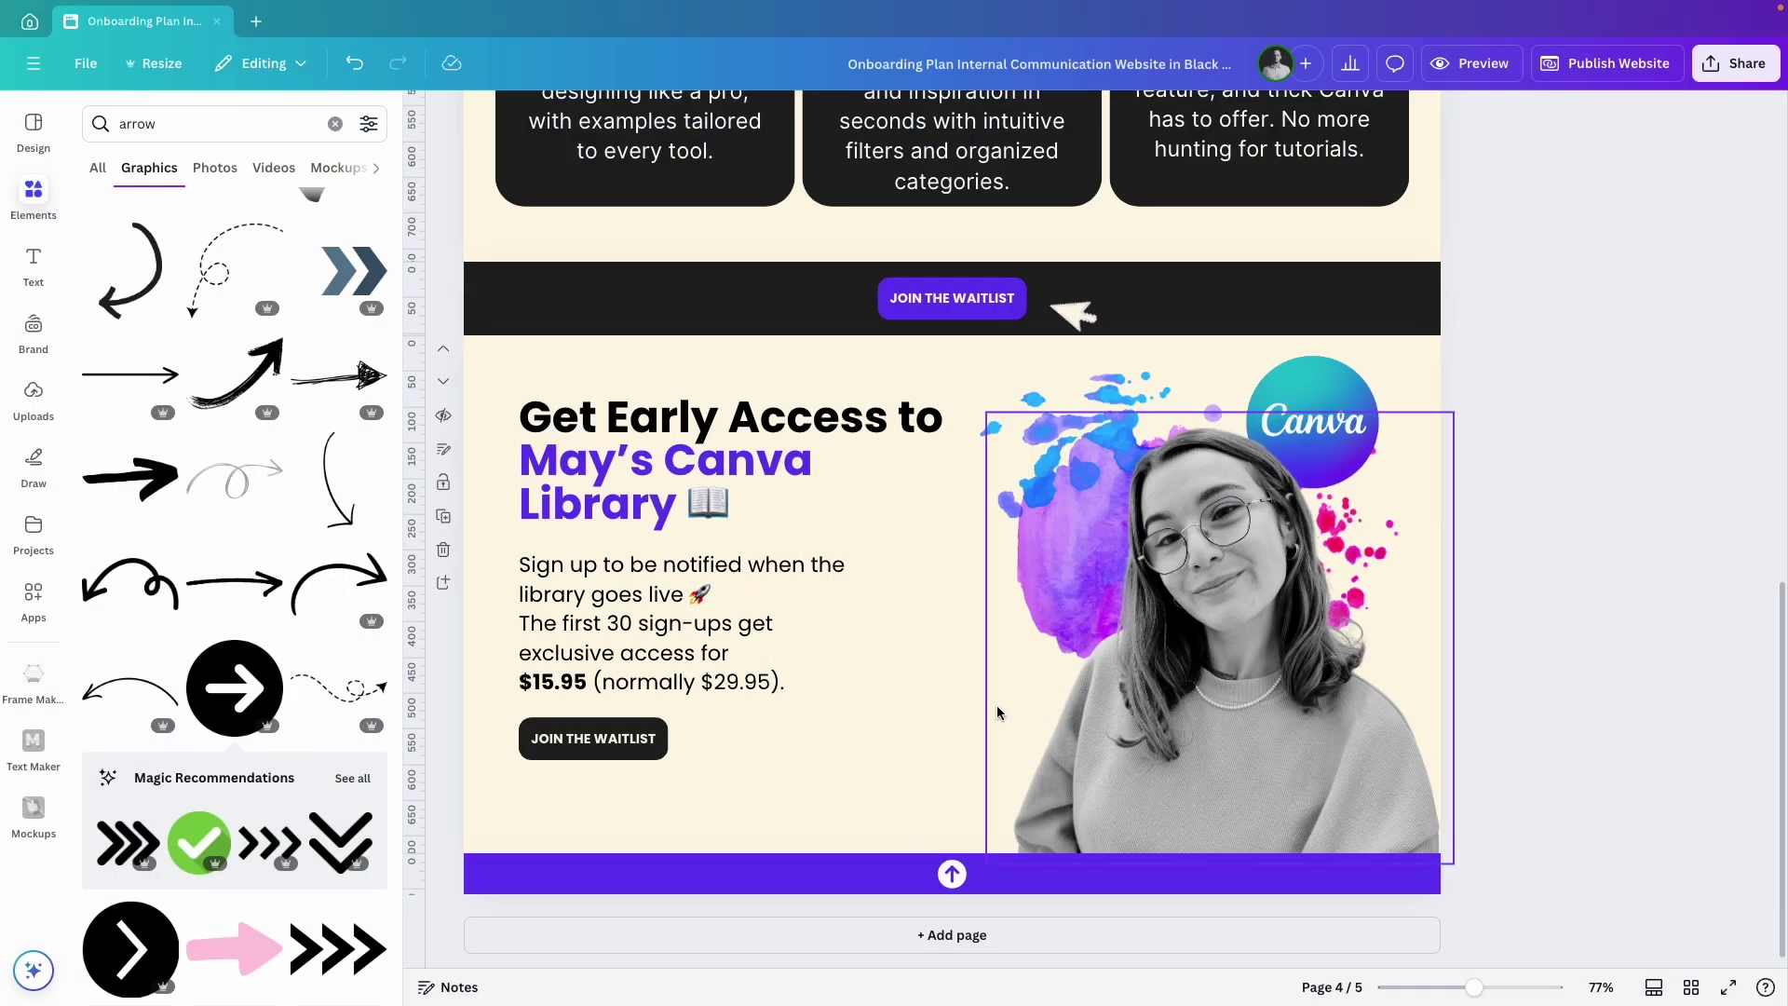
pyautogui.click(952, 874)
pyautogui.click(913, 820)
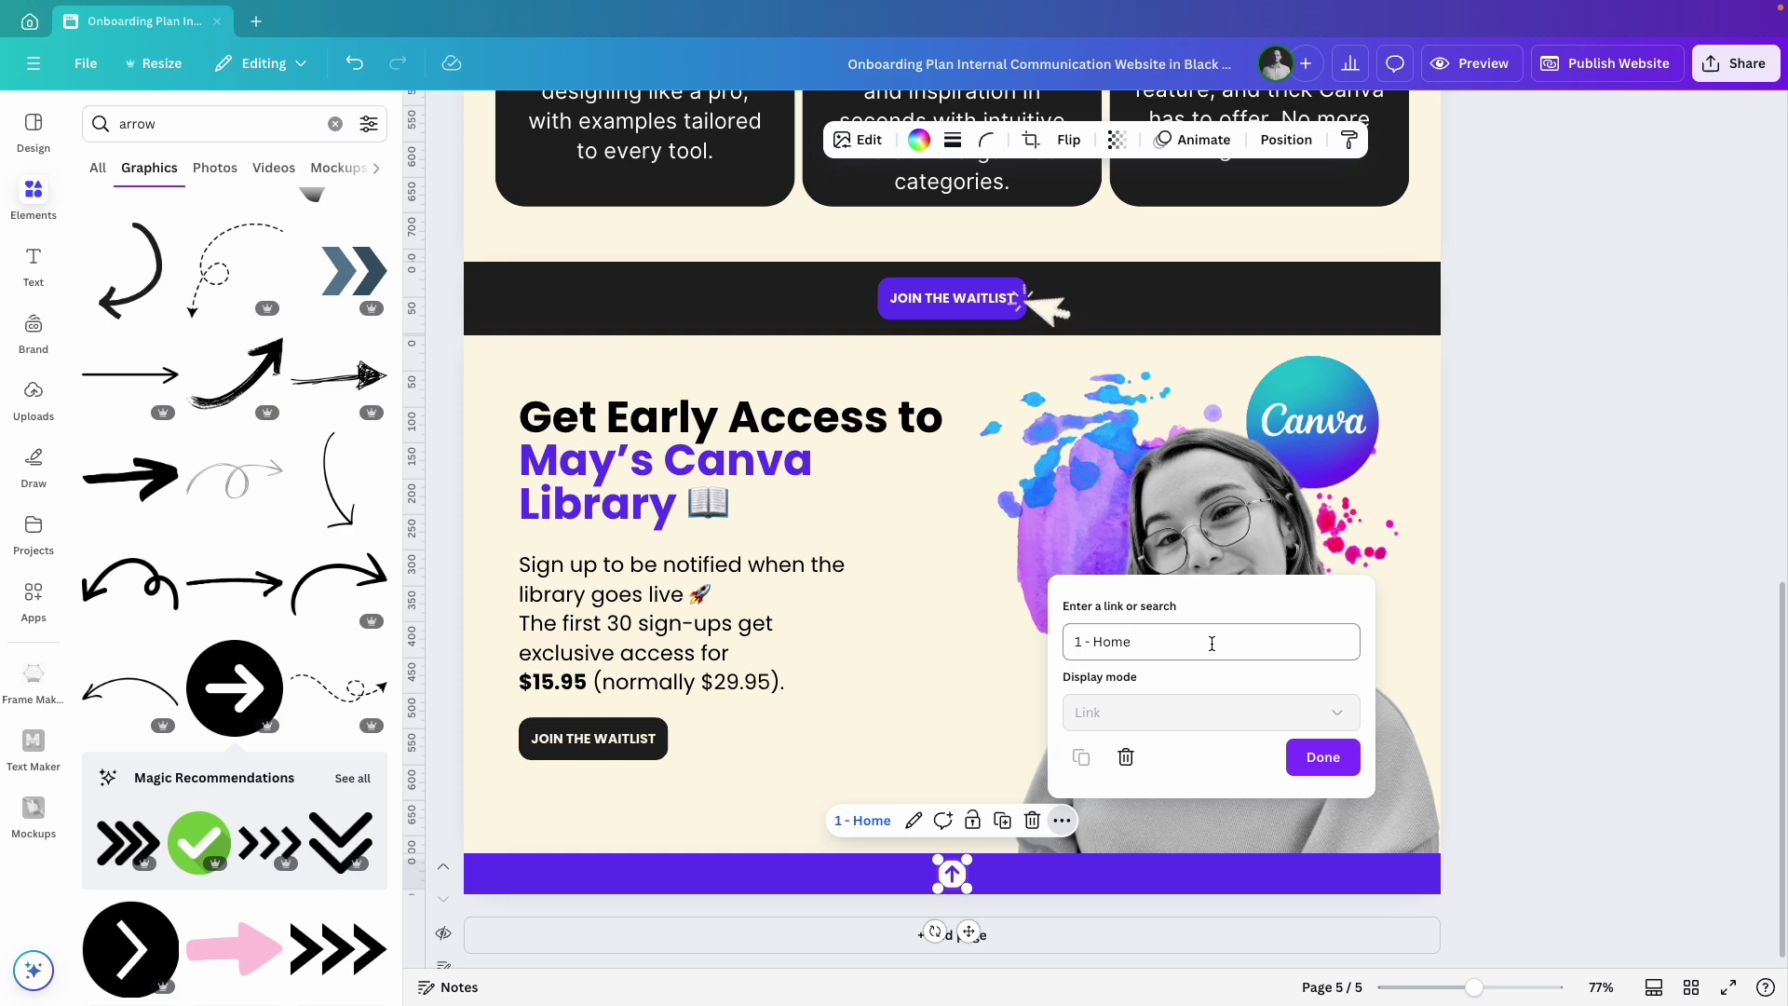
pyautogui.click(1322, 758)
pyautogui.click(1535, 709)
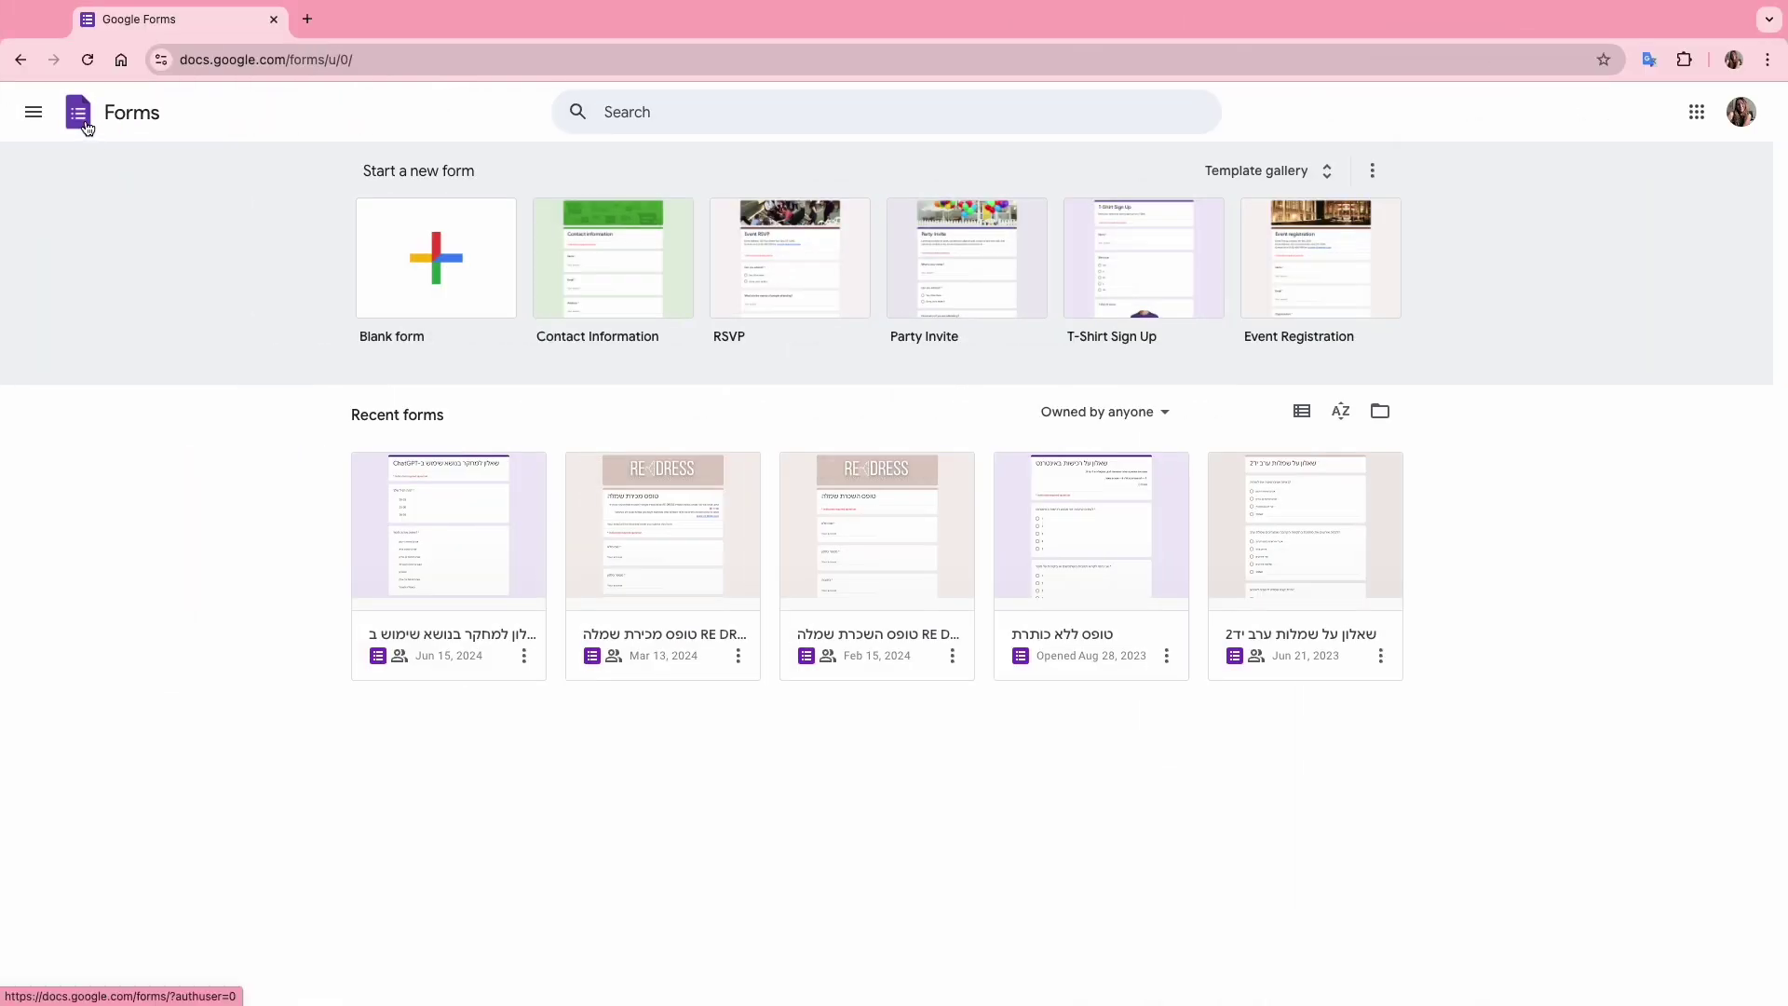
# Create a blank form with the pasted waitlist title and a two-paragraph description.
pyautogui.click(437, 270)
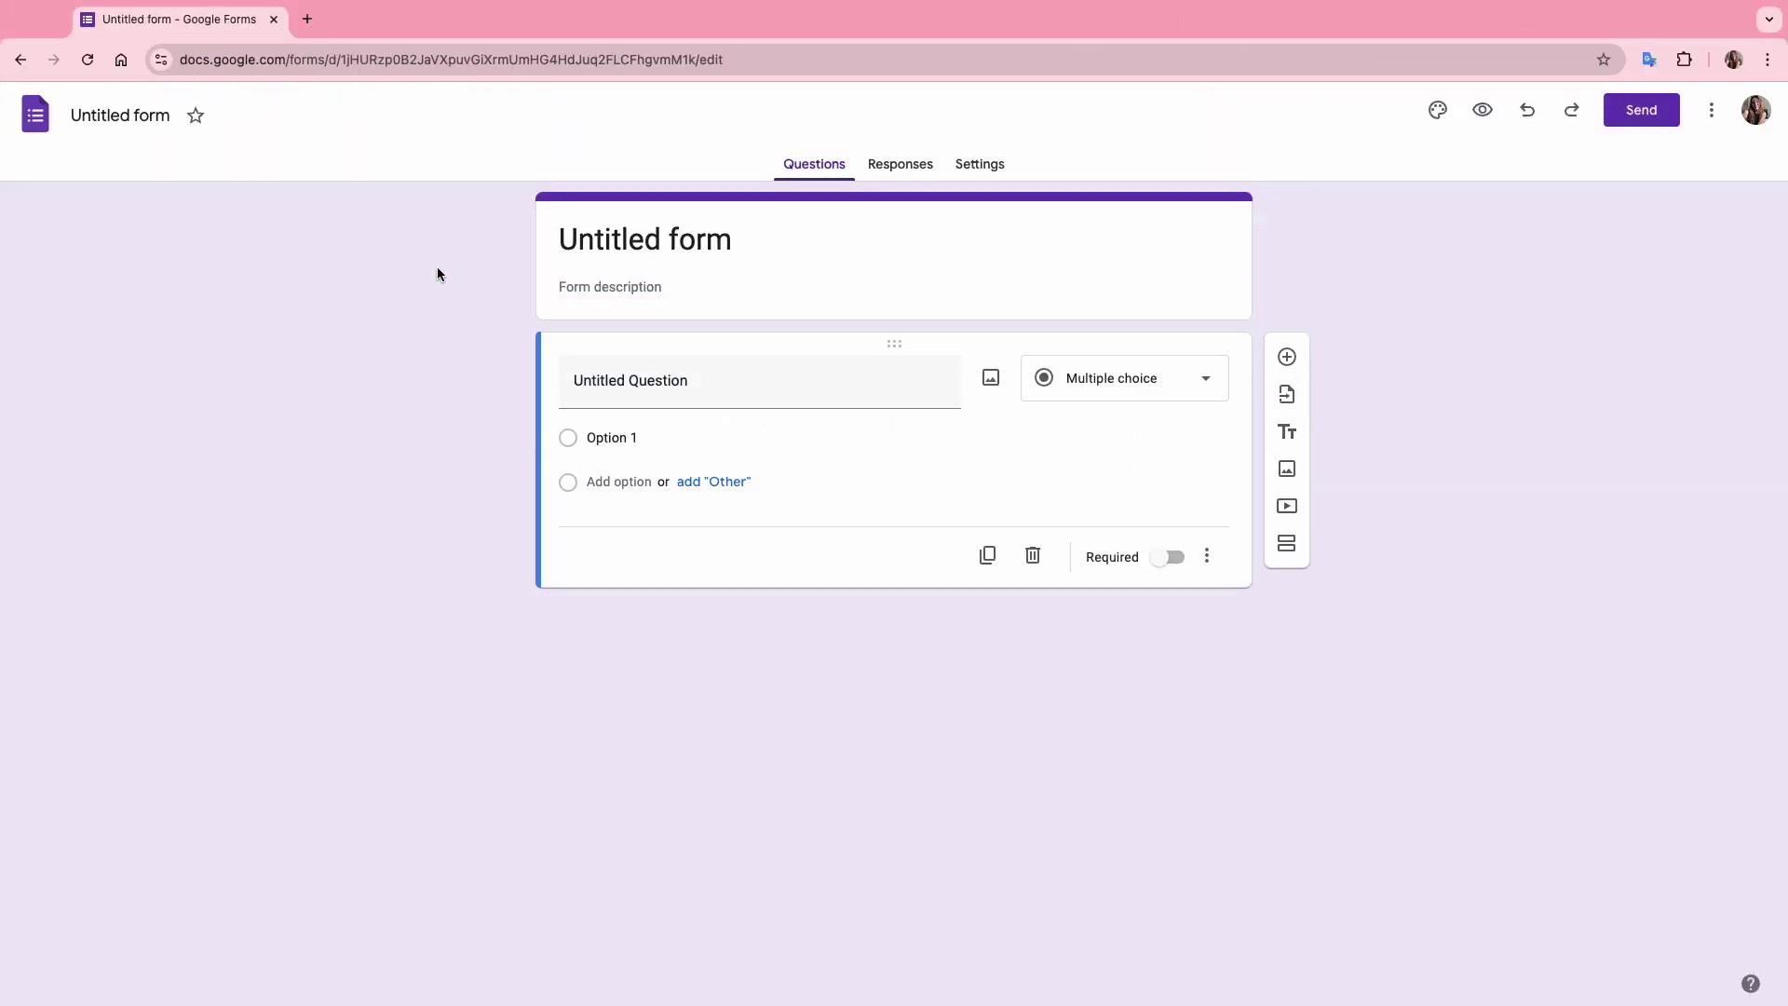
pyautogui.click(637, 240)
pyautogui.write('Join May’s Canva Library Waitlist')
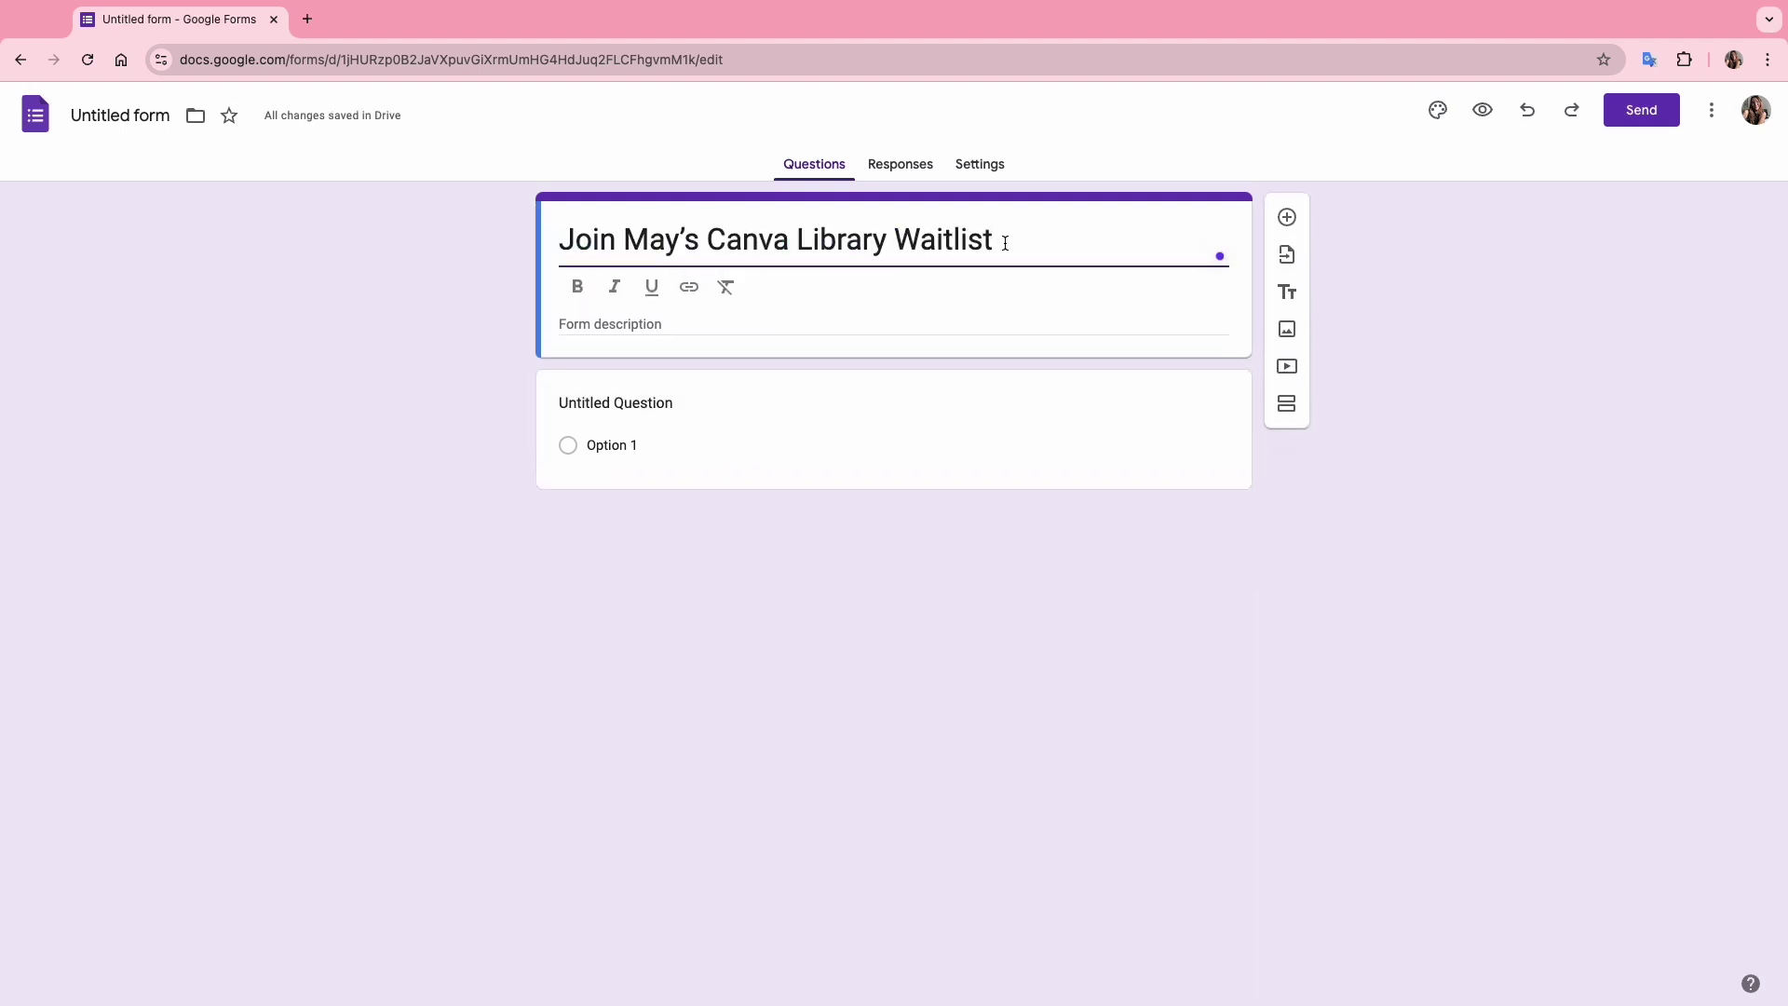
pyautogui.click(641, 288)
pyautogui.write('Get notified when May’s Canva Library launches and be among the first to access it for $15.95 (normally $29.95)! Just fill in your details, and I’ll reach out with access and your exclusive coupon. May’s Canva Library: All the tools, tutorials, and design ideas you need, all in one place!')
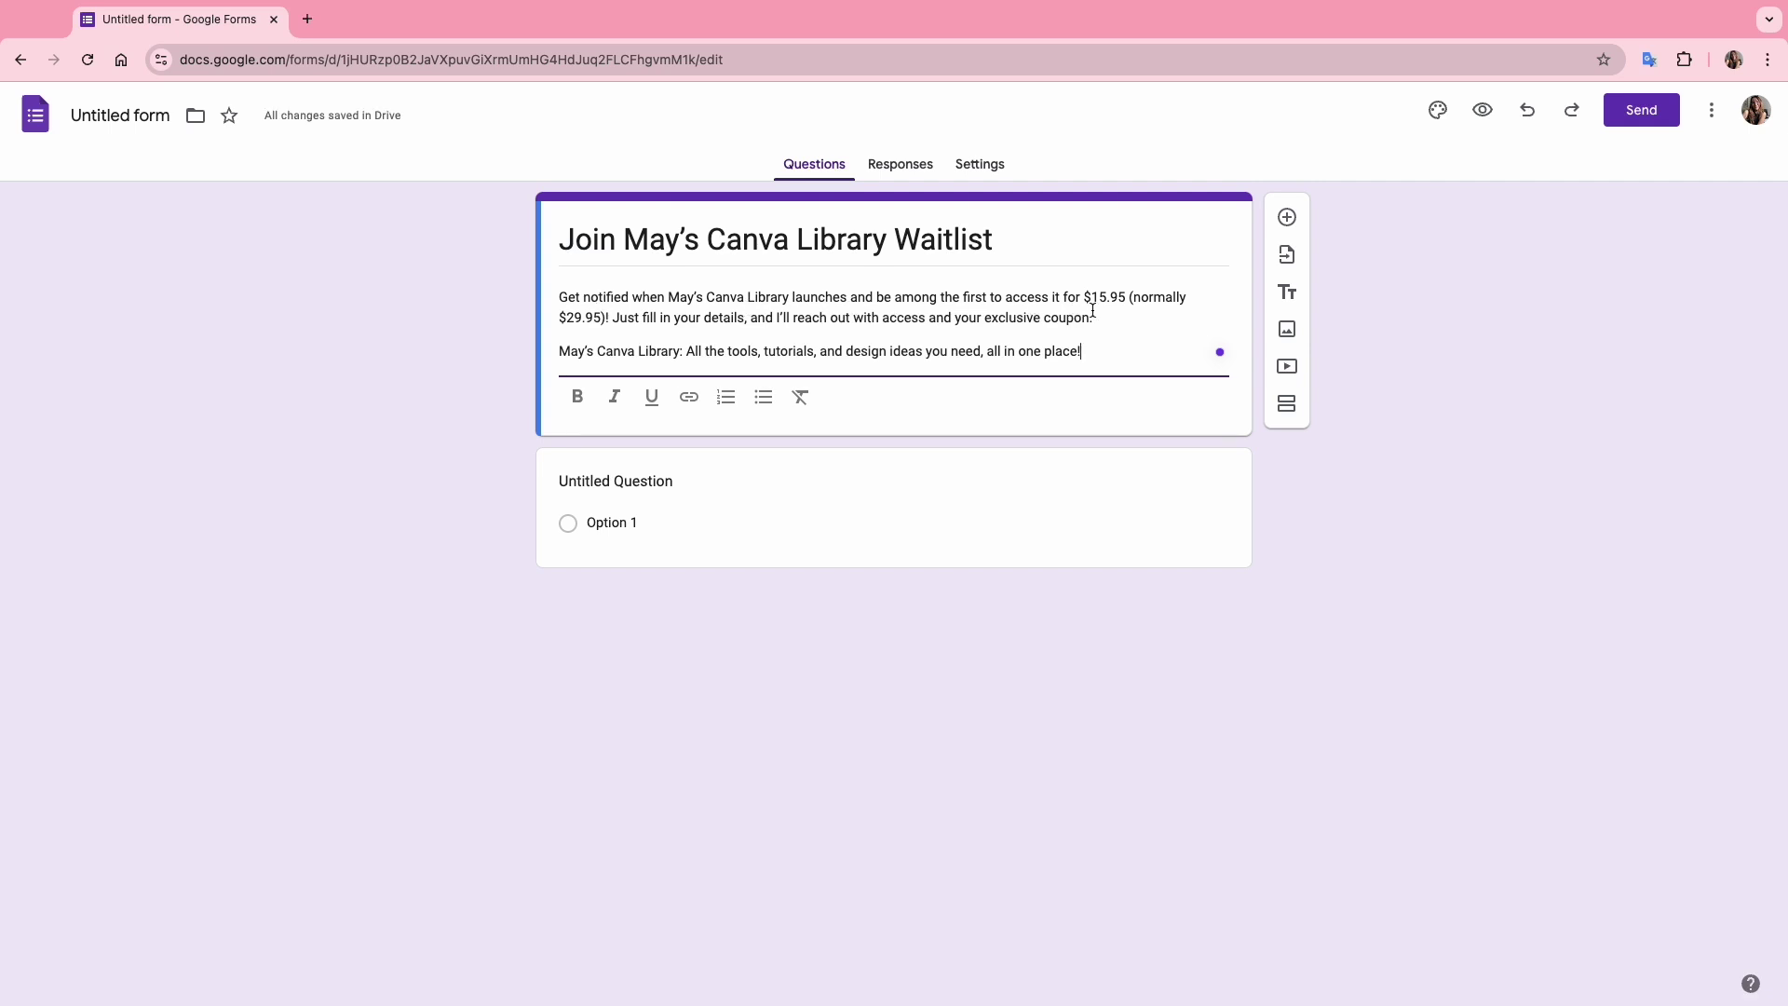
pyautogui.click(612, 318)
pyautogui.press('Return')
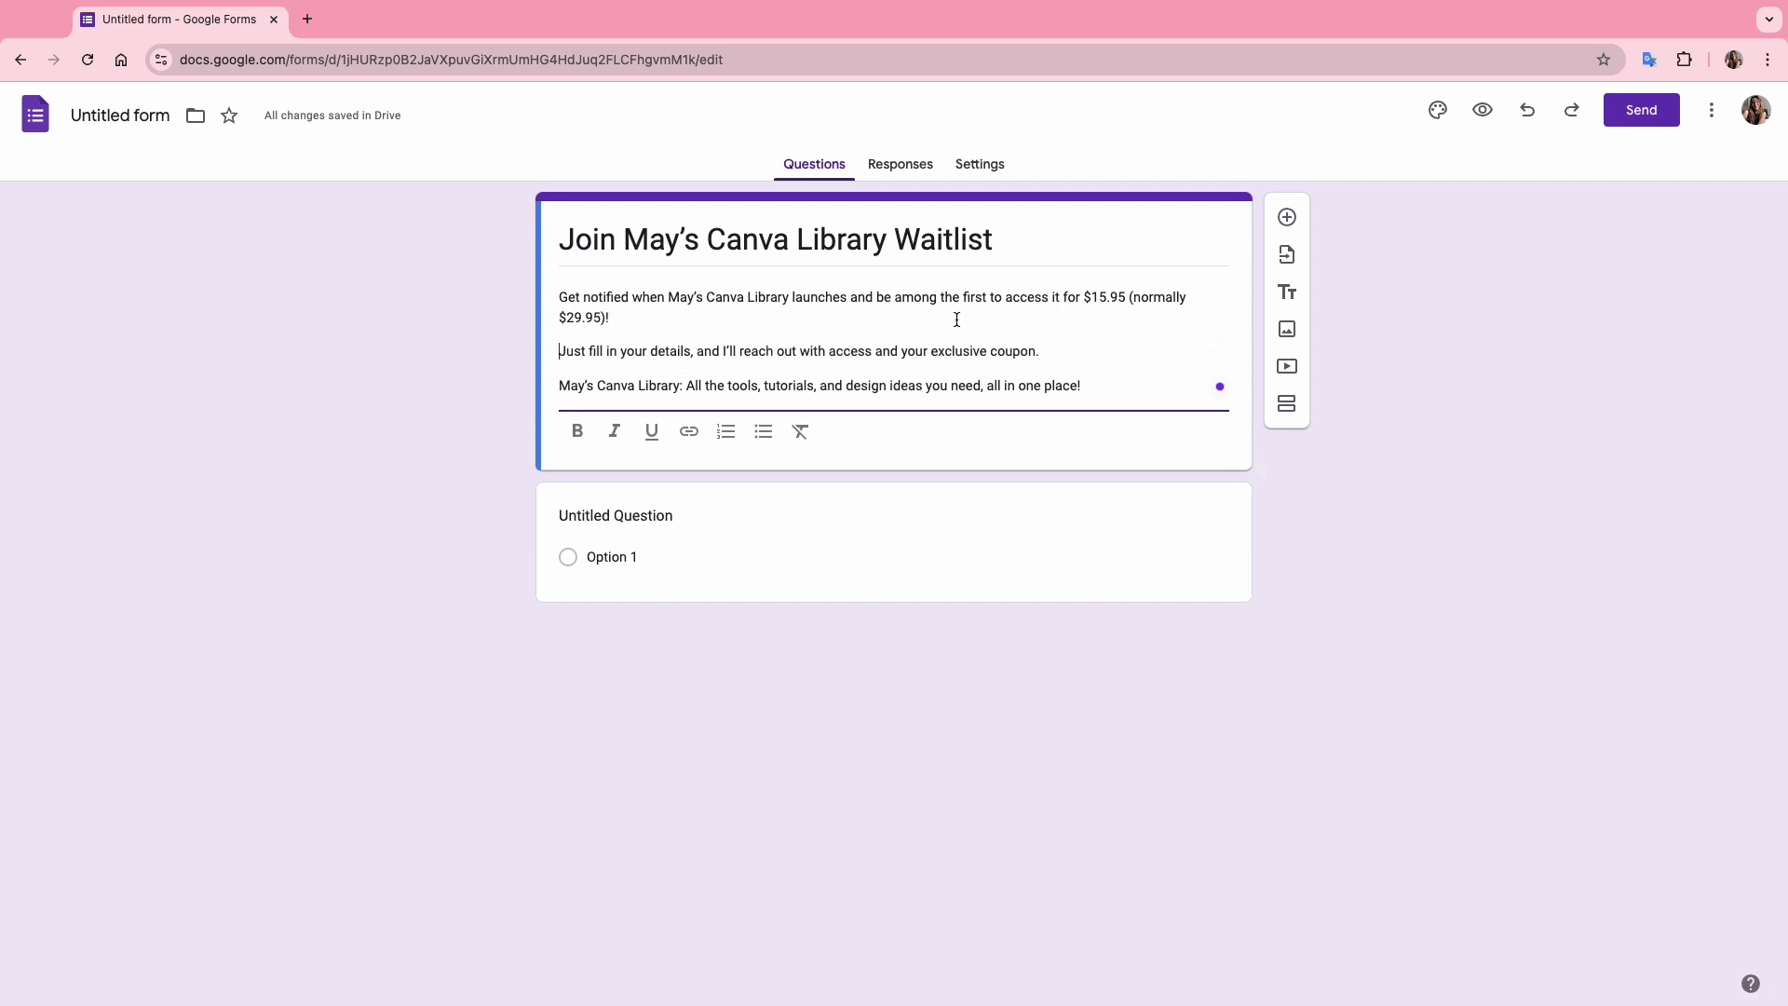
# Make the first question a required short-answer First Name question.
pyautogui.click(630, 515)
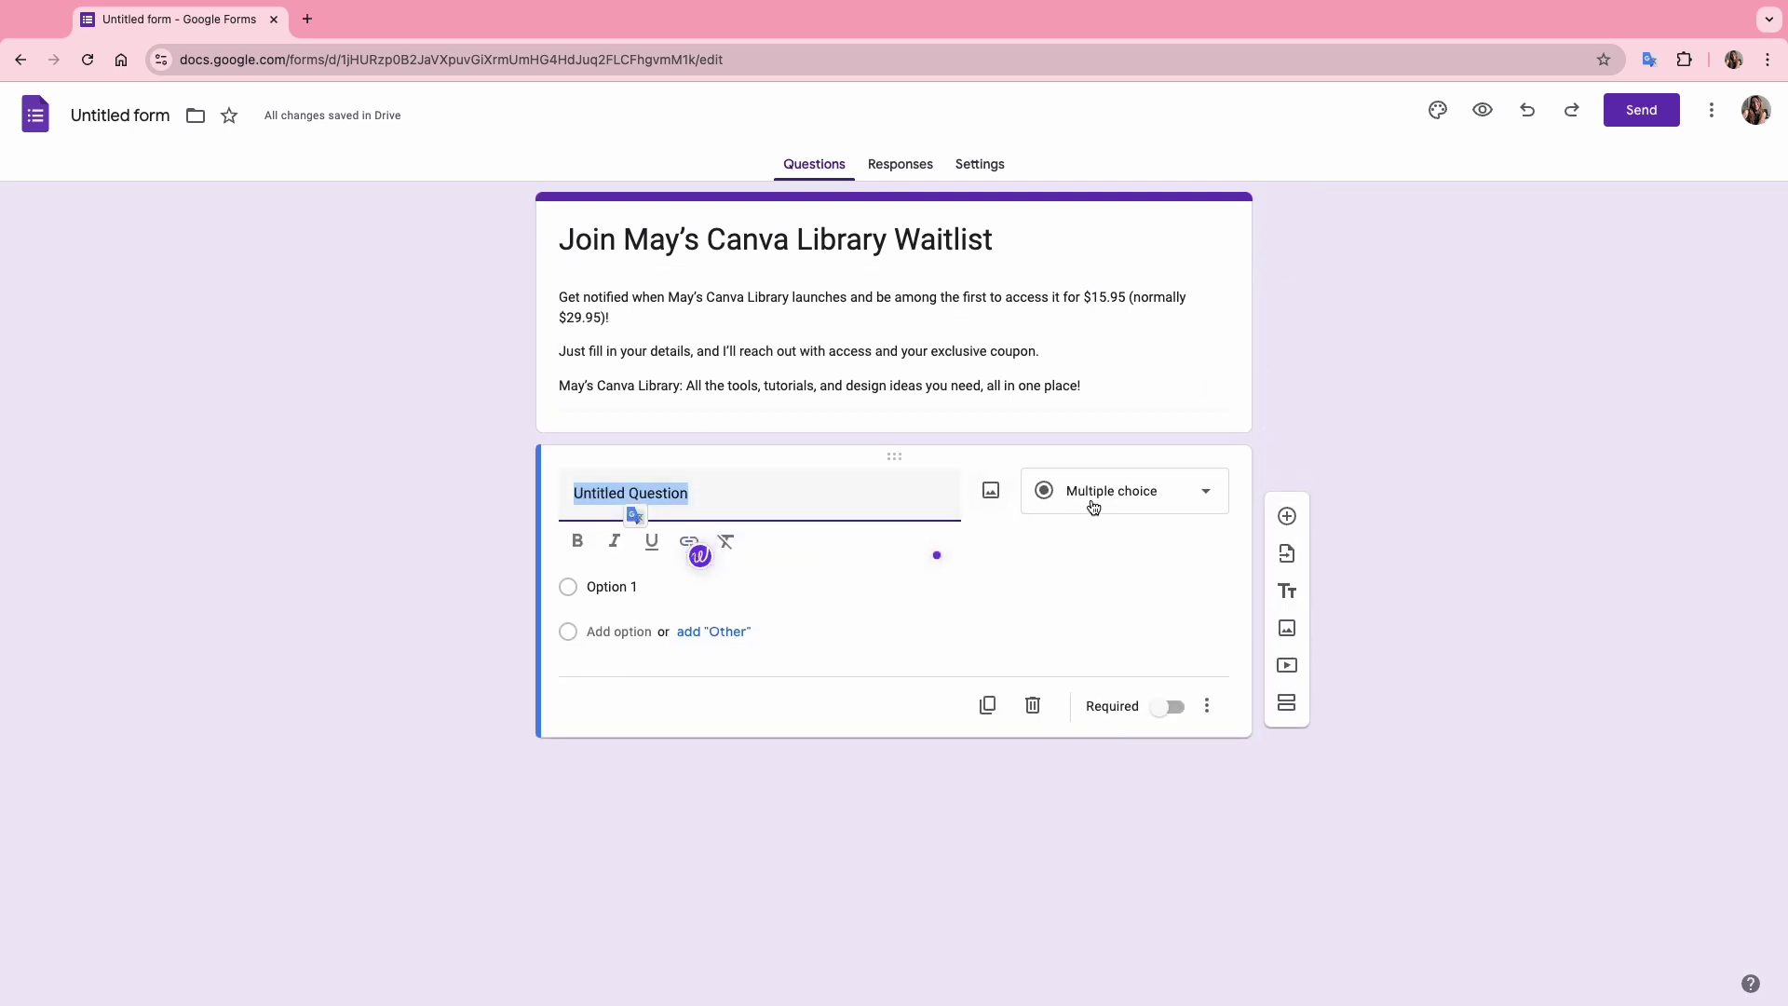
pyautogui.click(1102, 508)
pyautogui.click(1105, 376)
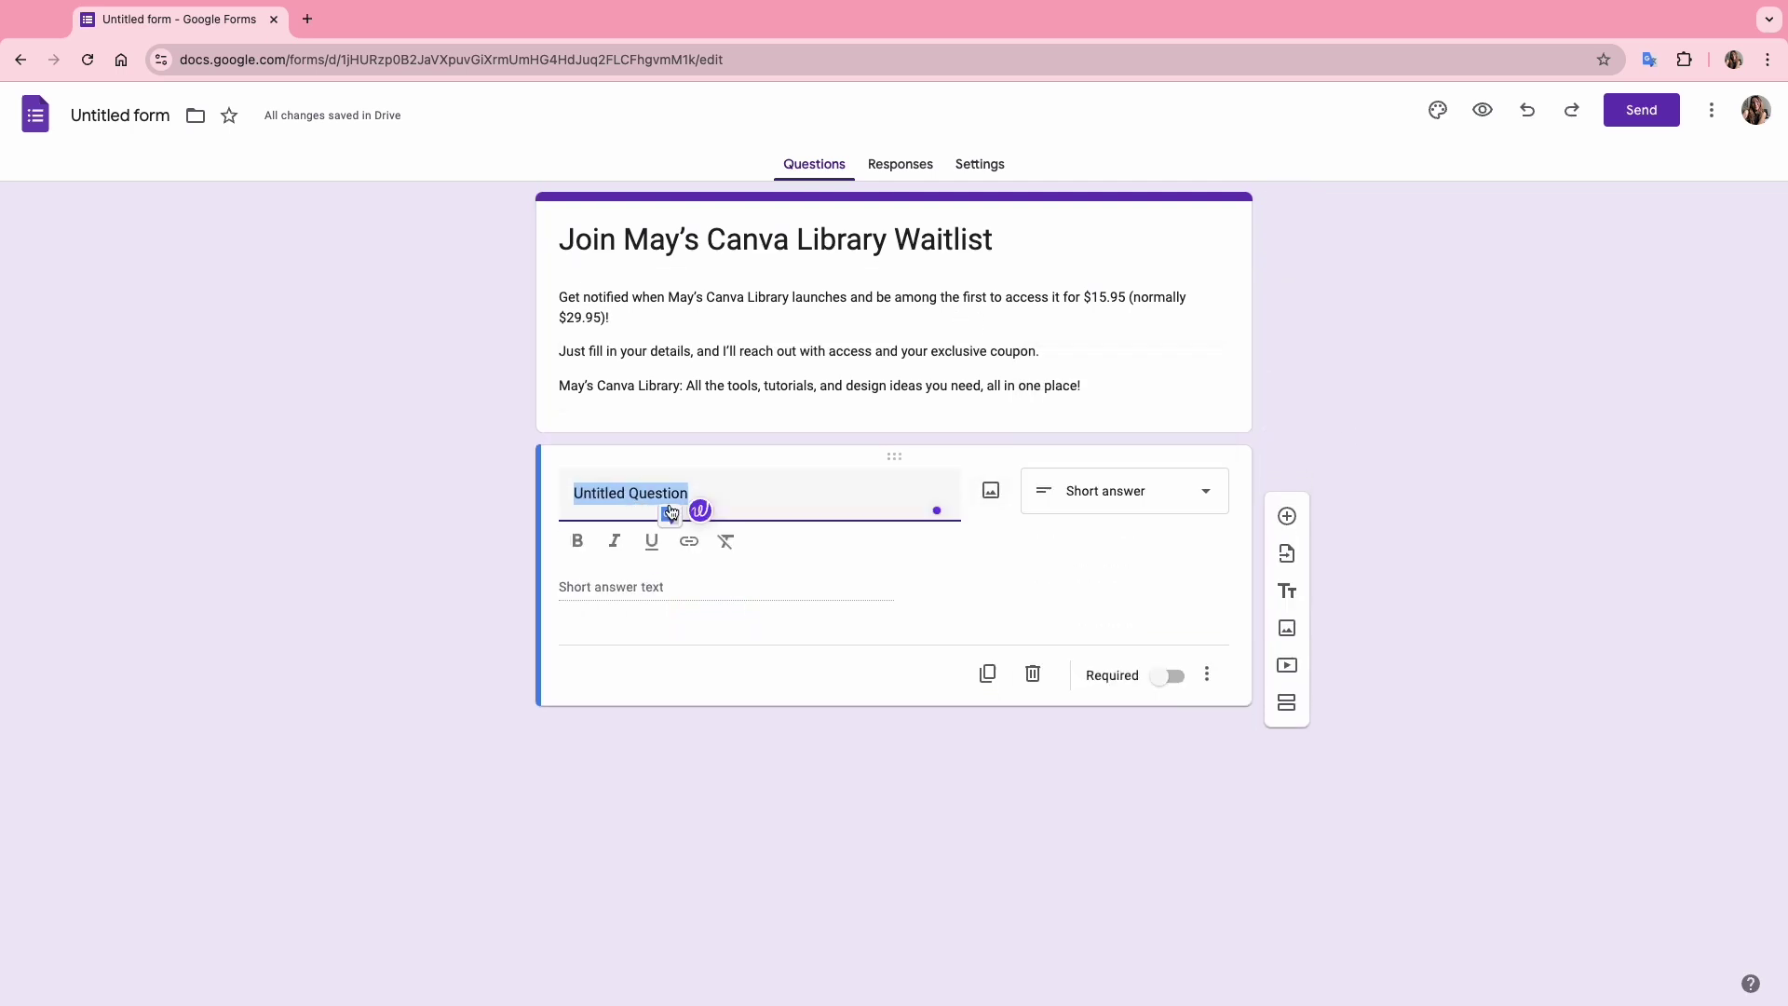
pyautogui.write('First Name')
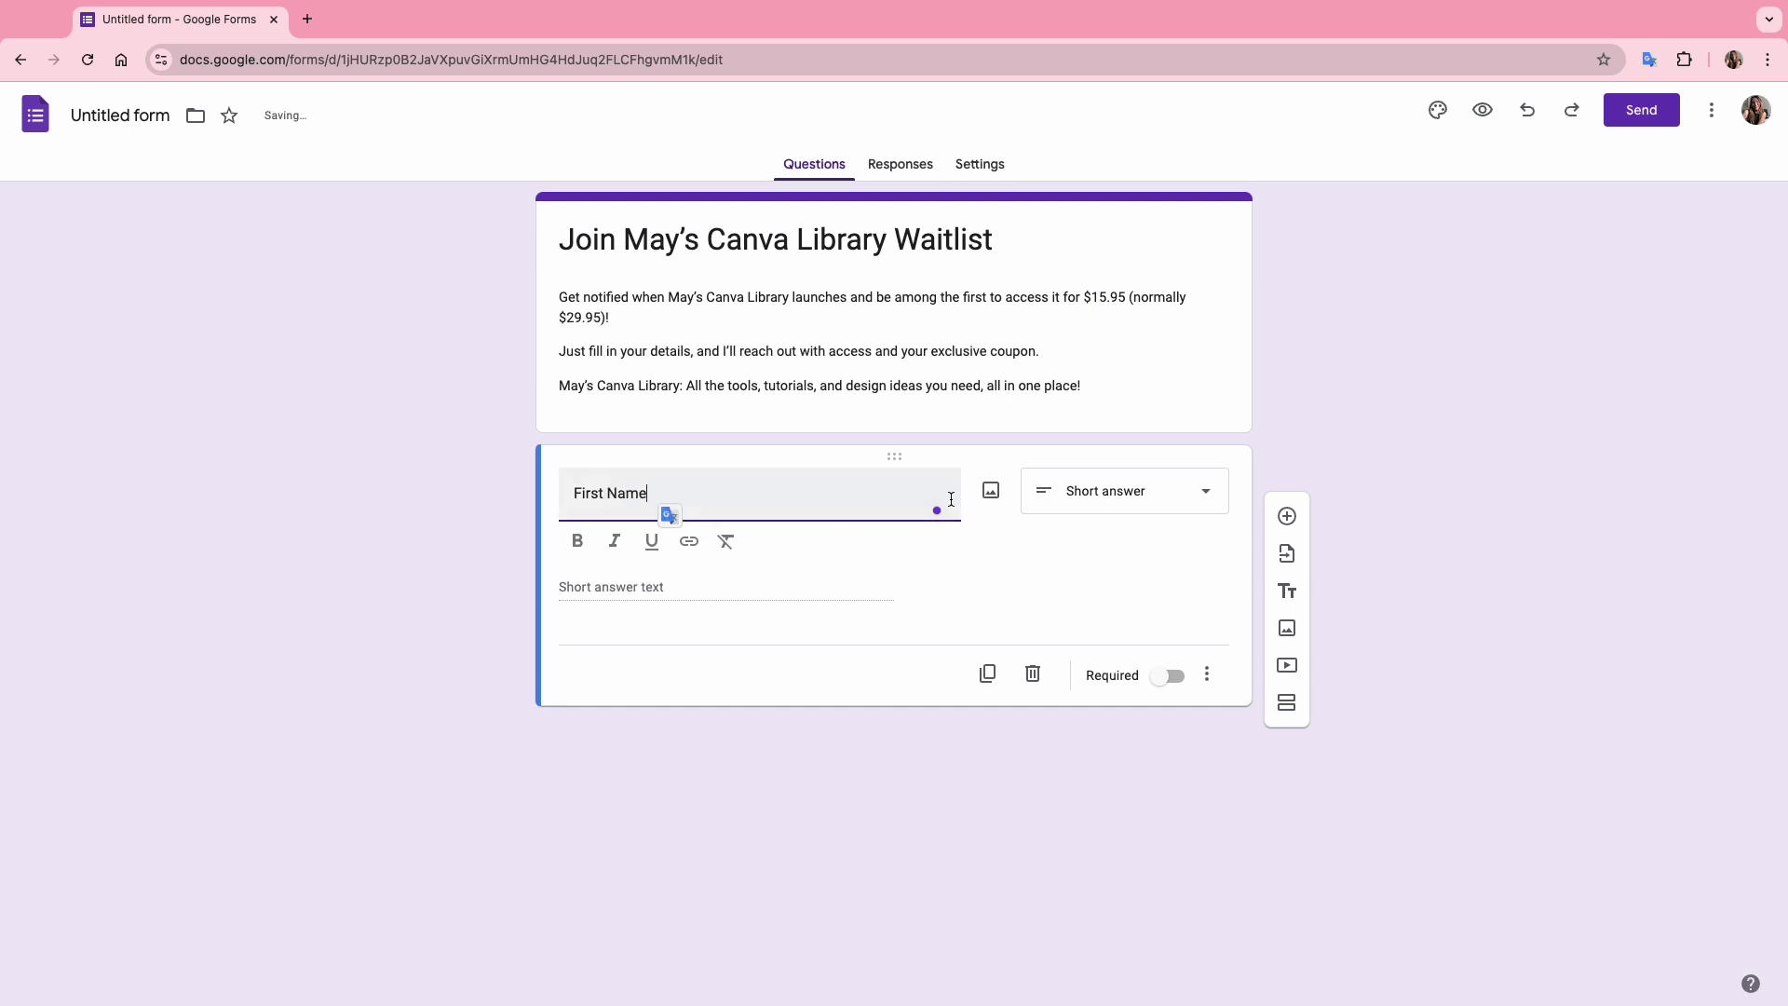
pyautogui.click(1171, 677)
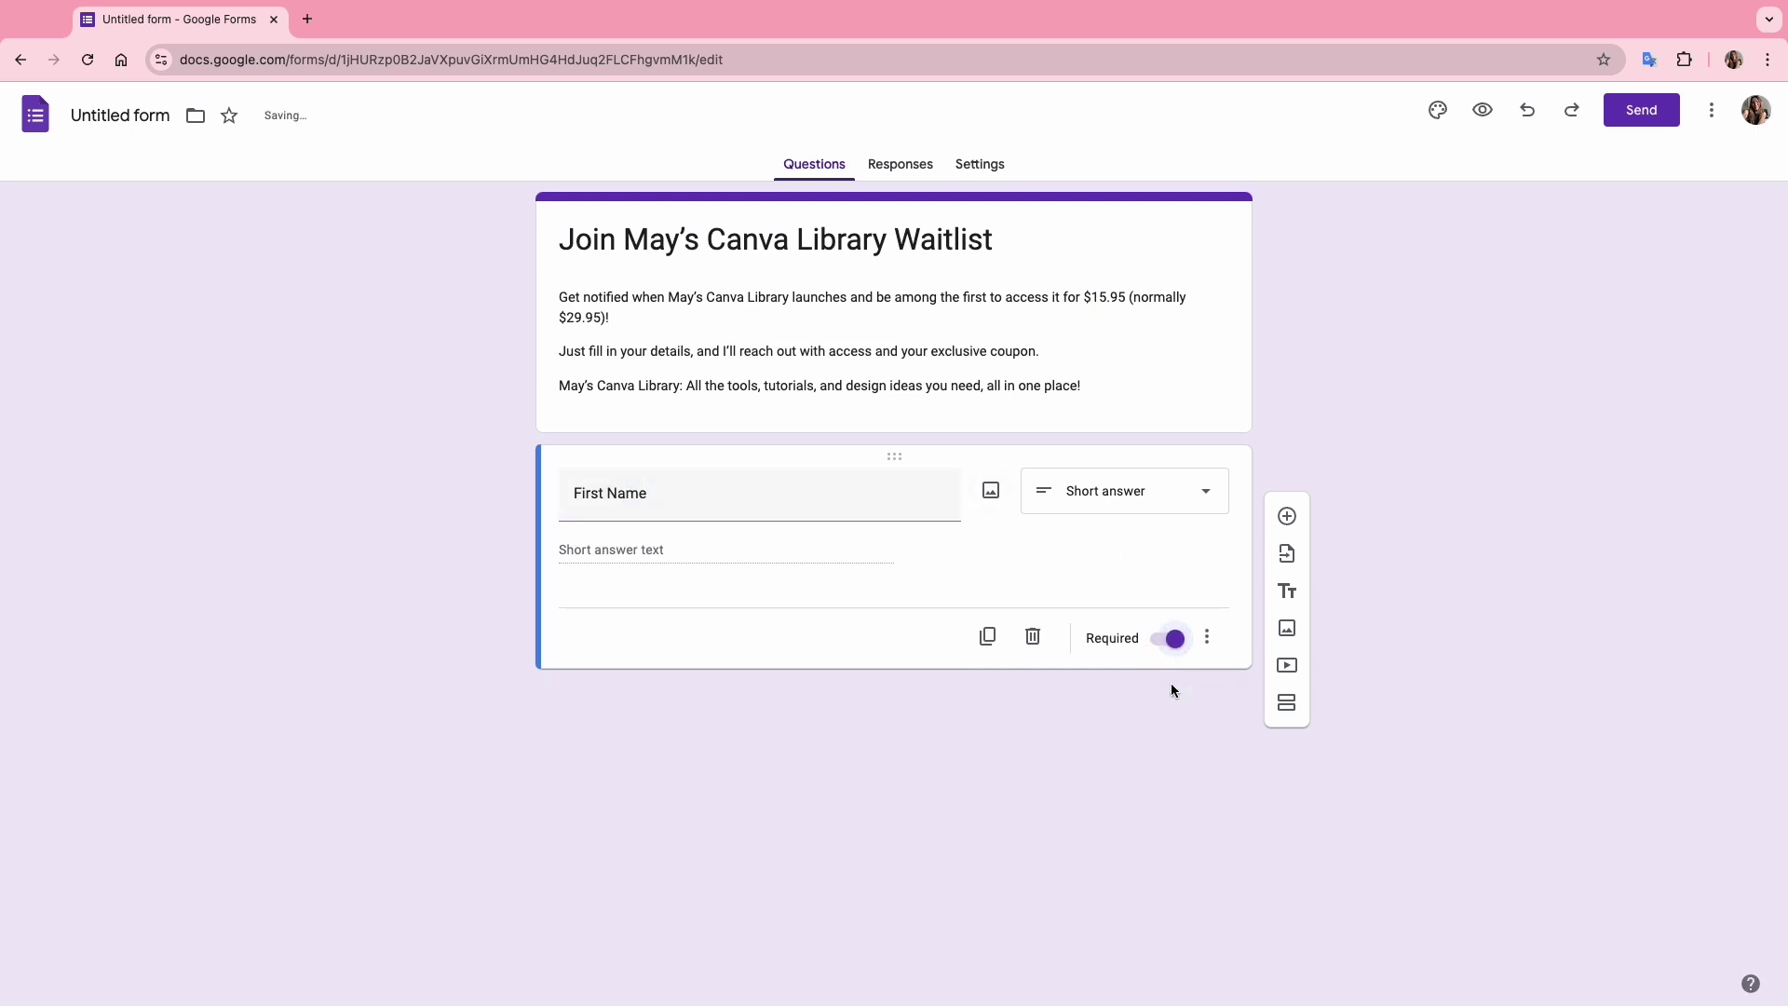
# Duplicate it into required Last Name and Email Address questions.
pyautogui.click(991, 649)
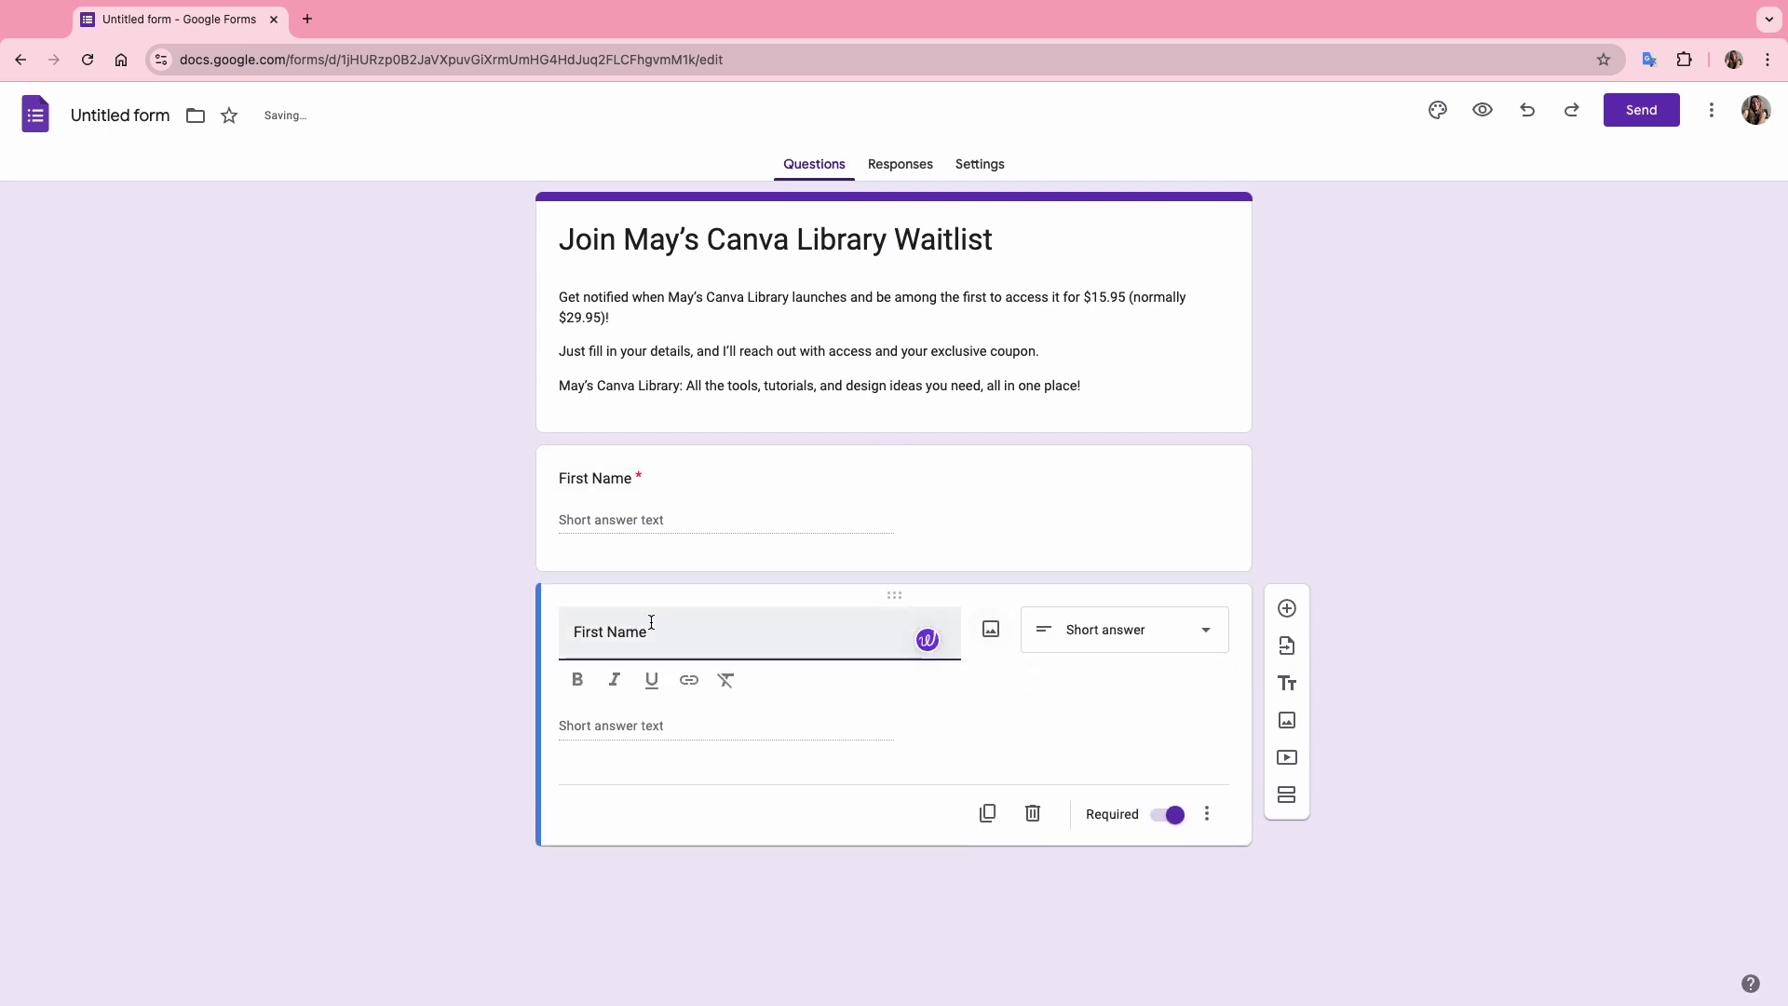
pyautogui.doubleClick(581, 632)
pyautogui.write('Last')
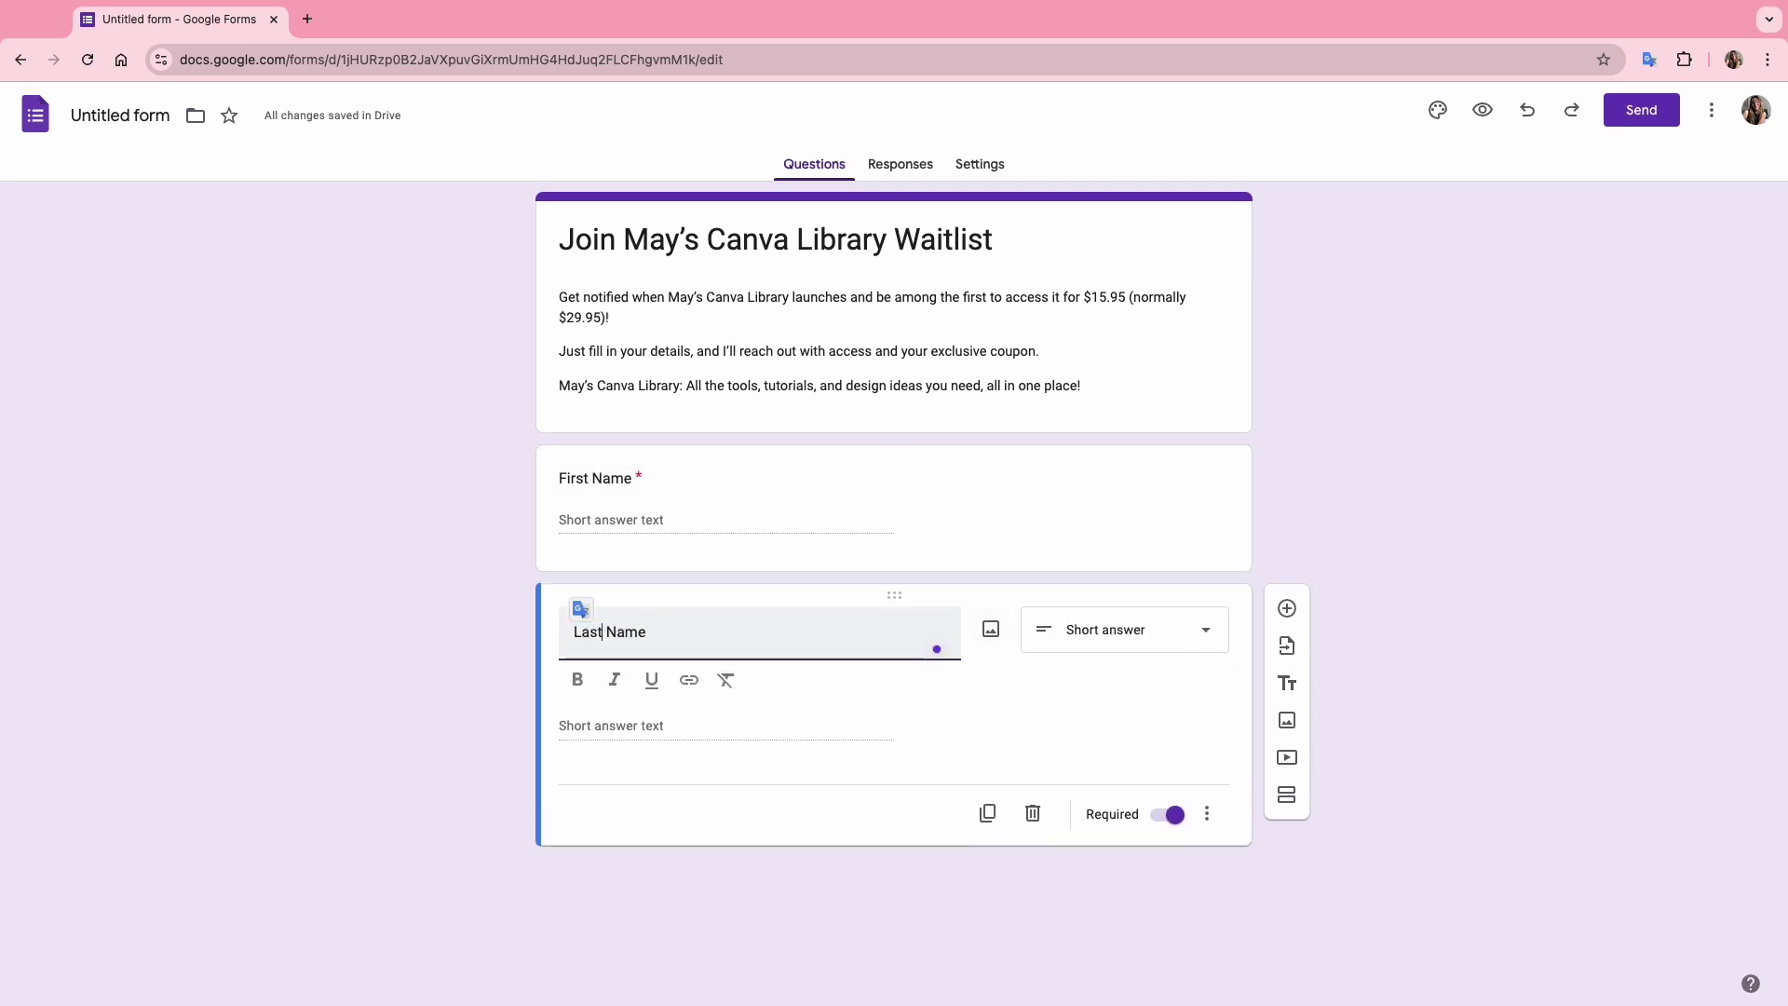
pyautogui.click(1061, 715)
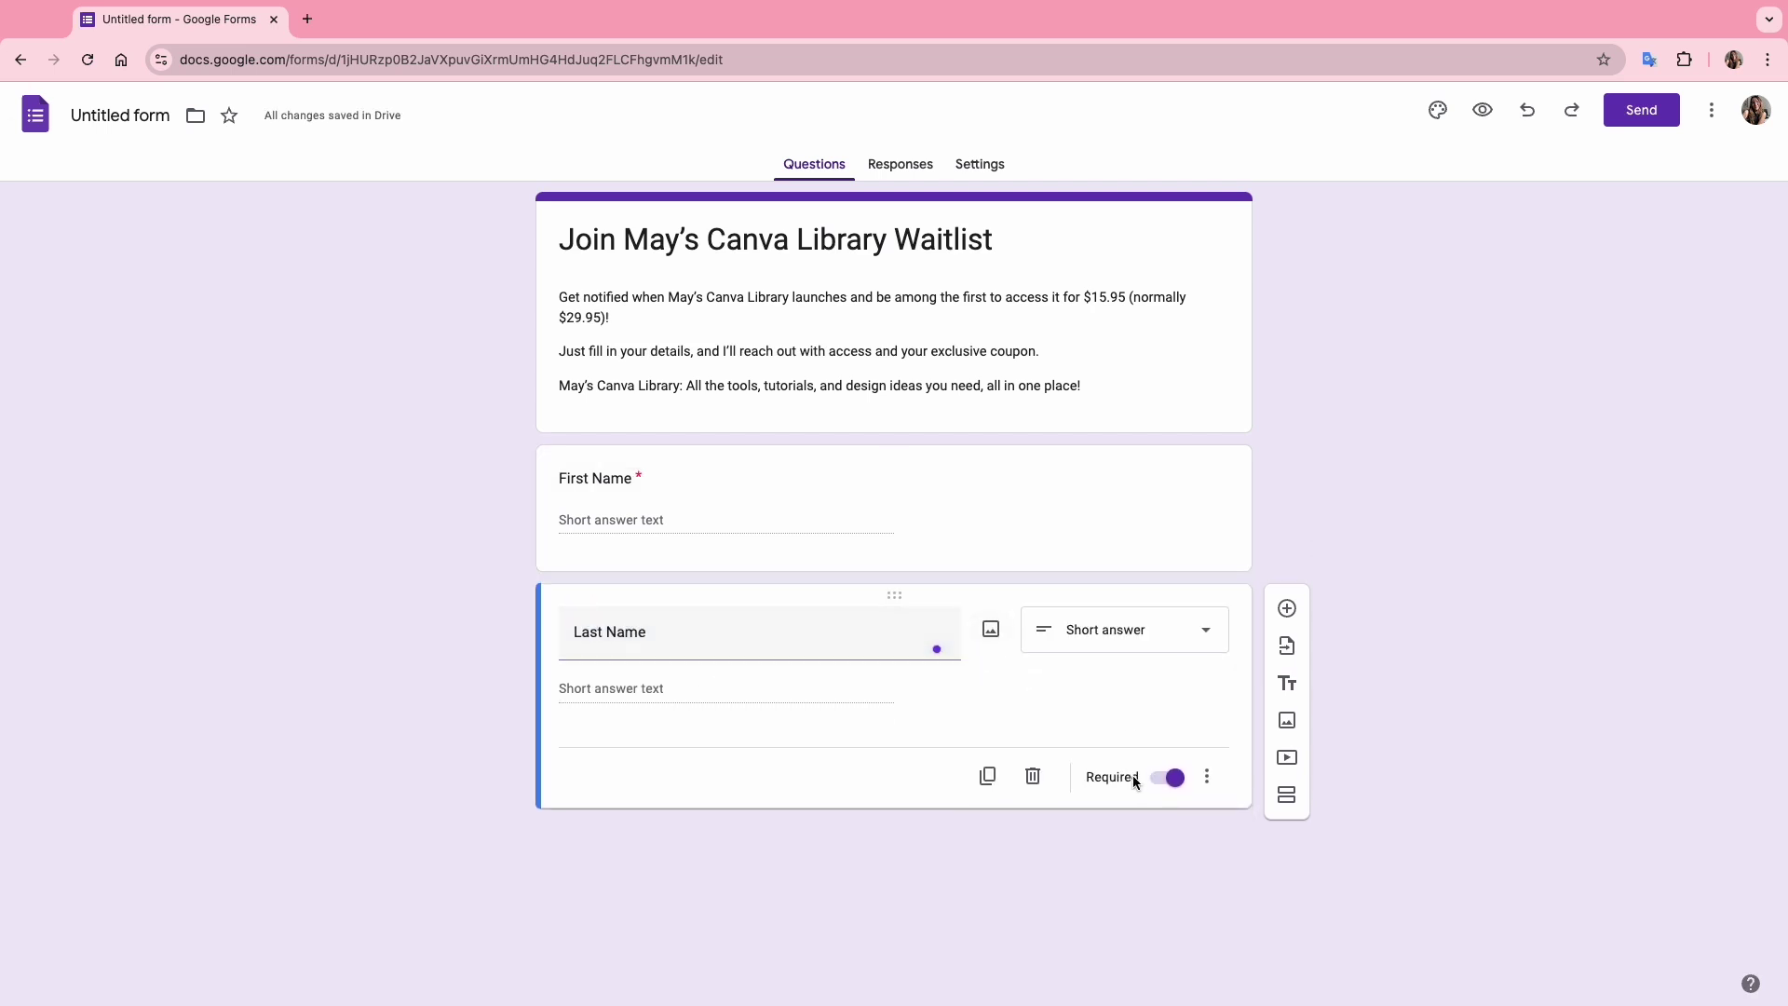
pyautogui.click(986, 775)
pyautogui.tripleClick(687, 735)
pyautogui.write('Email Address')
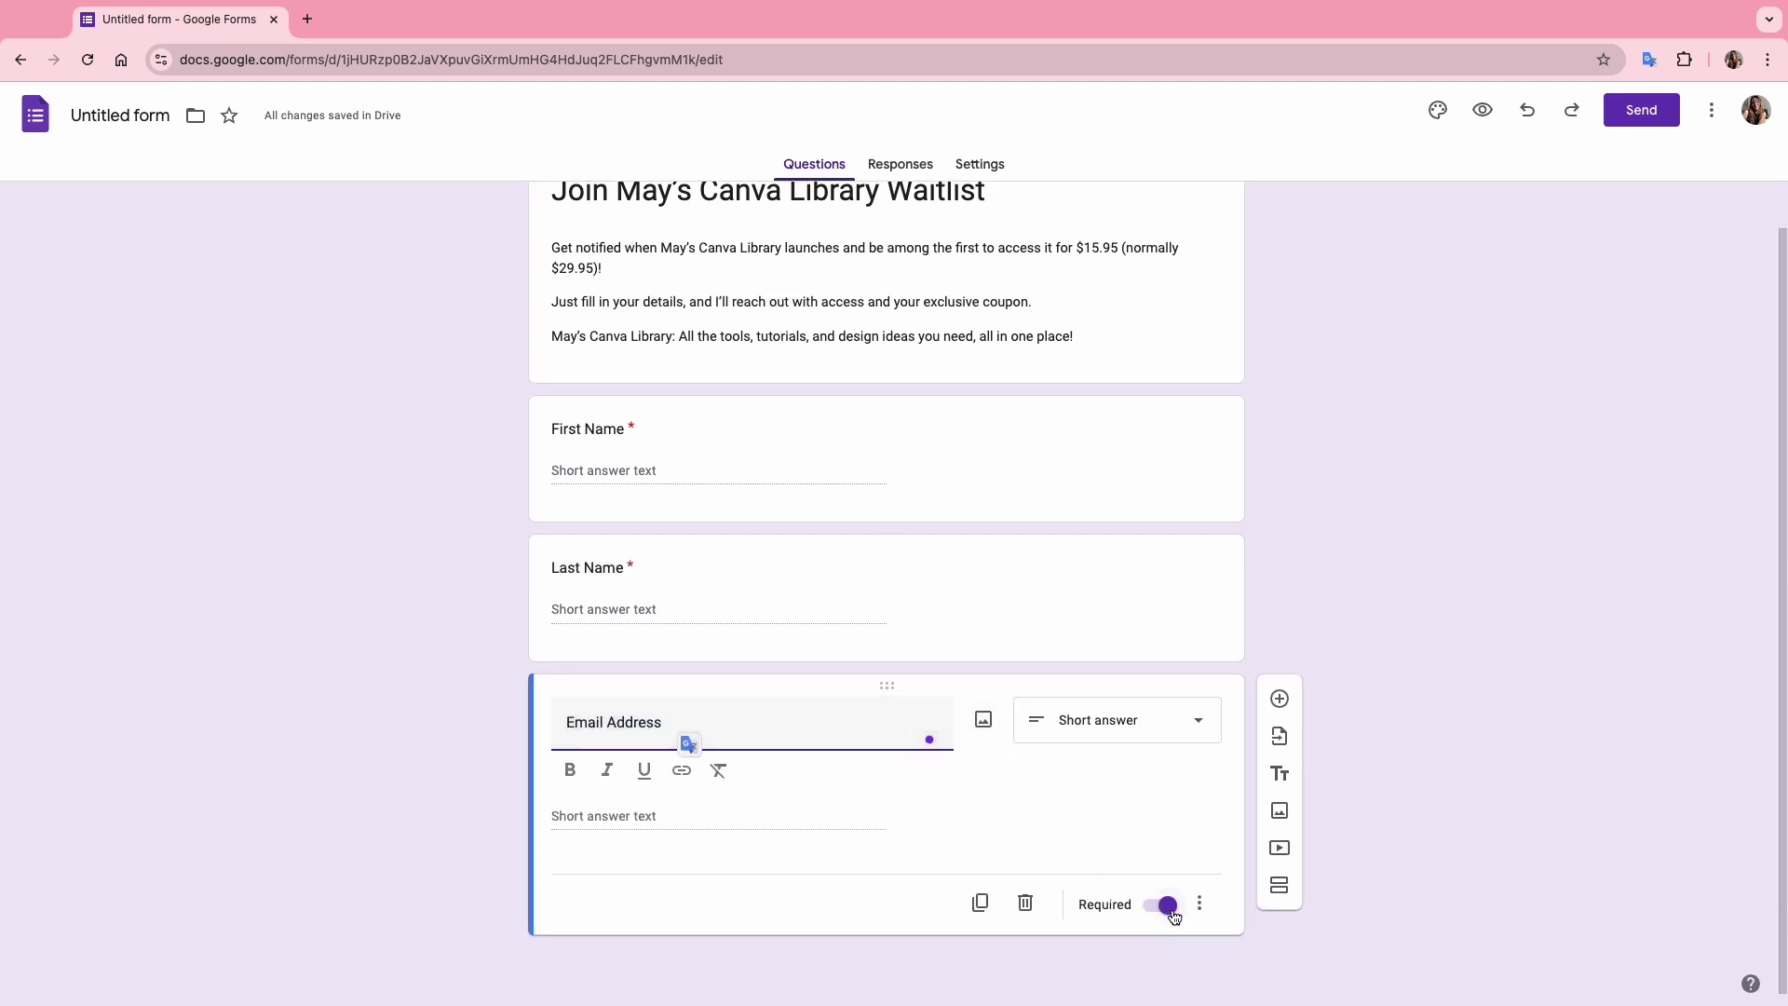
# Duplicate again as a multiple-choice question titled with the pasted email-consent wording.
pyautogui.click(993, 918)
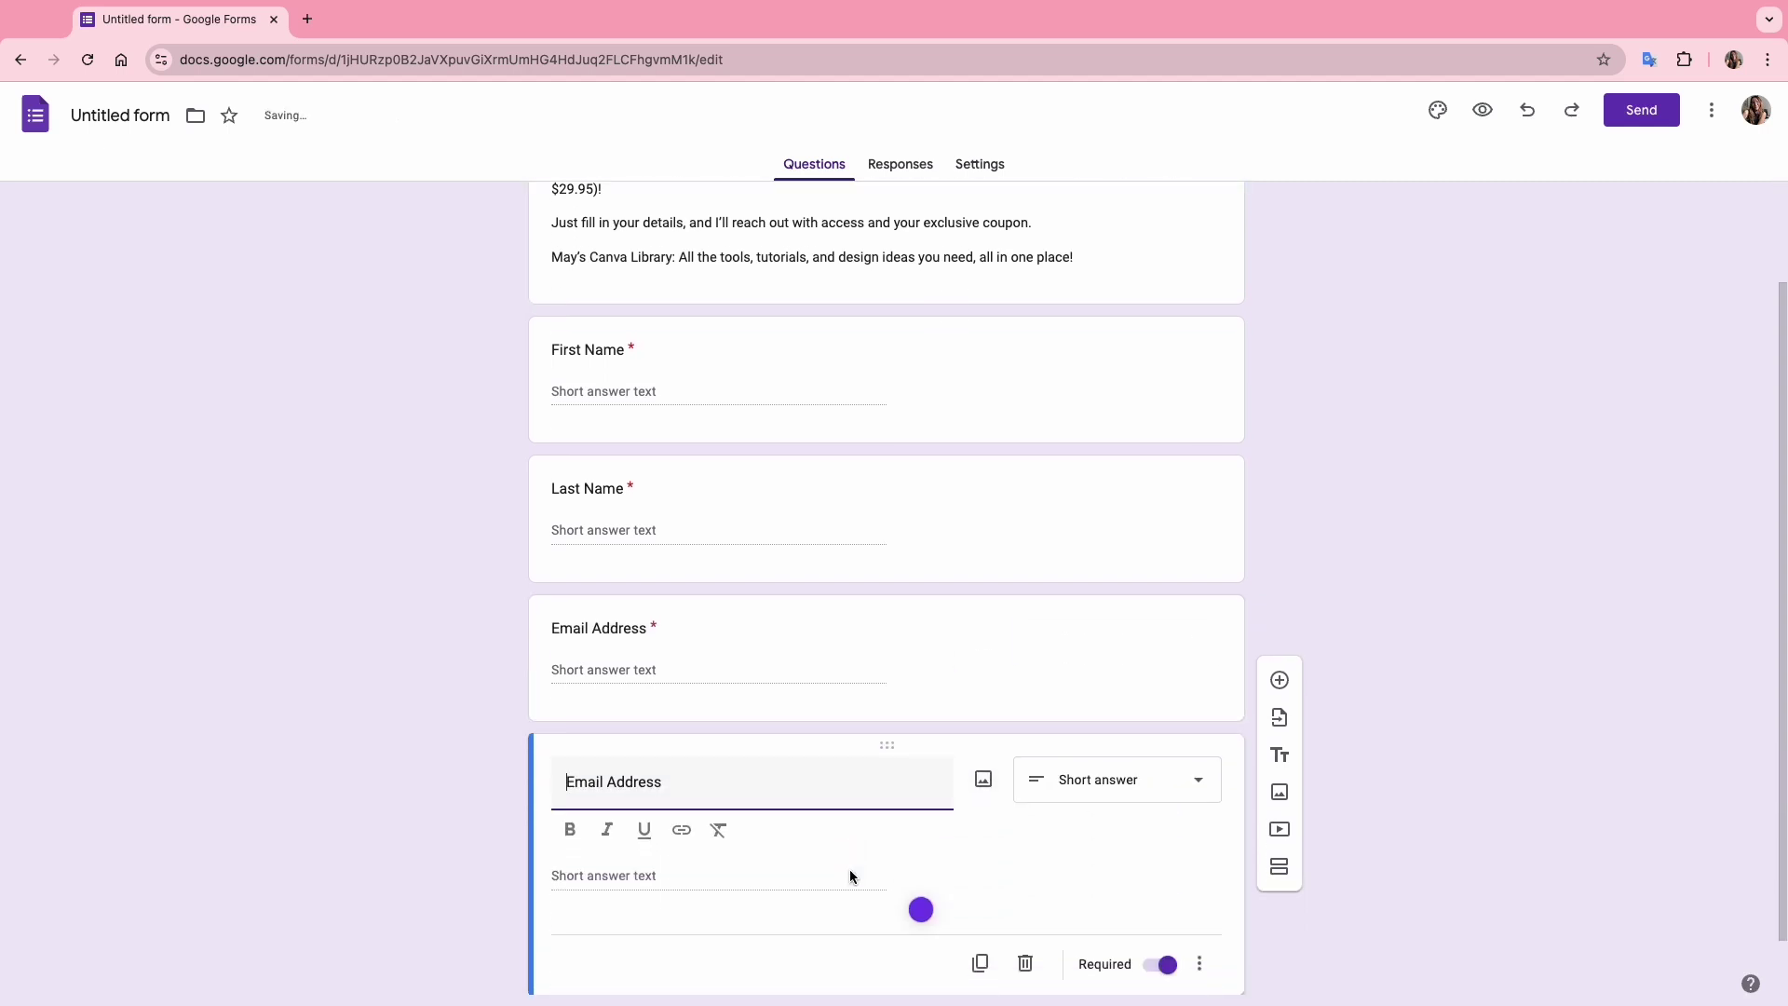
pyautogui.click(1136, 731)
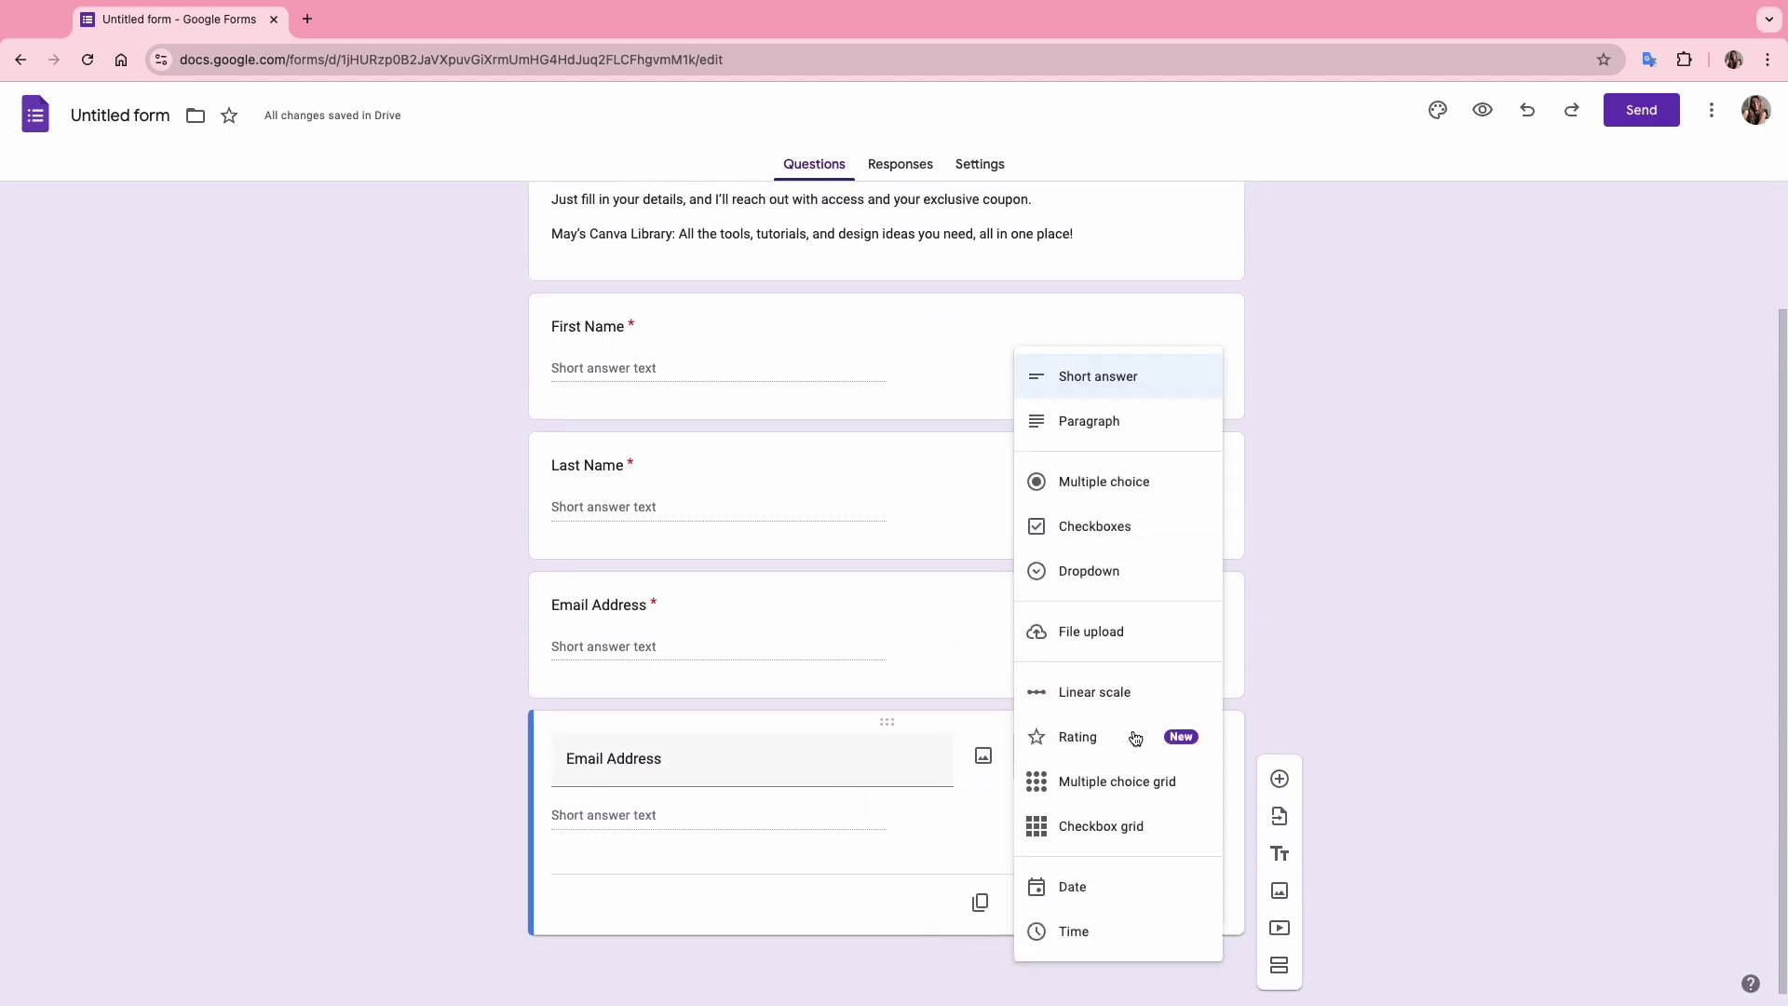
pyautogui.click(1141, 490)
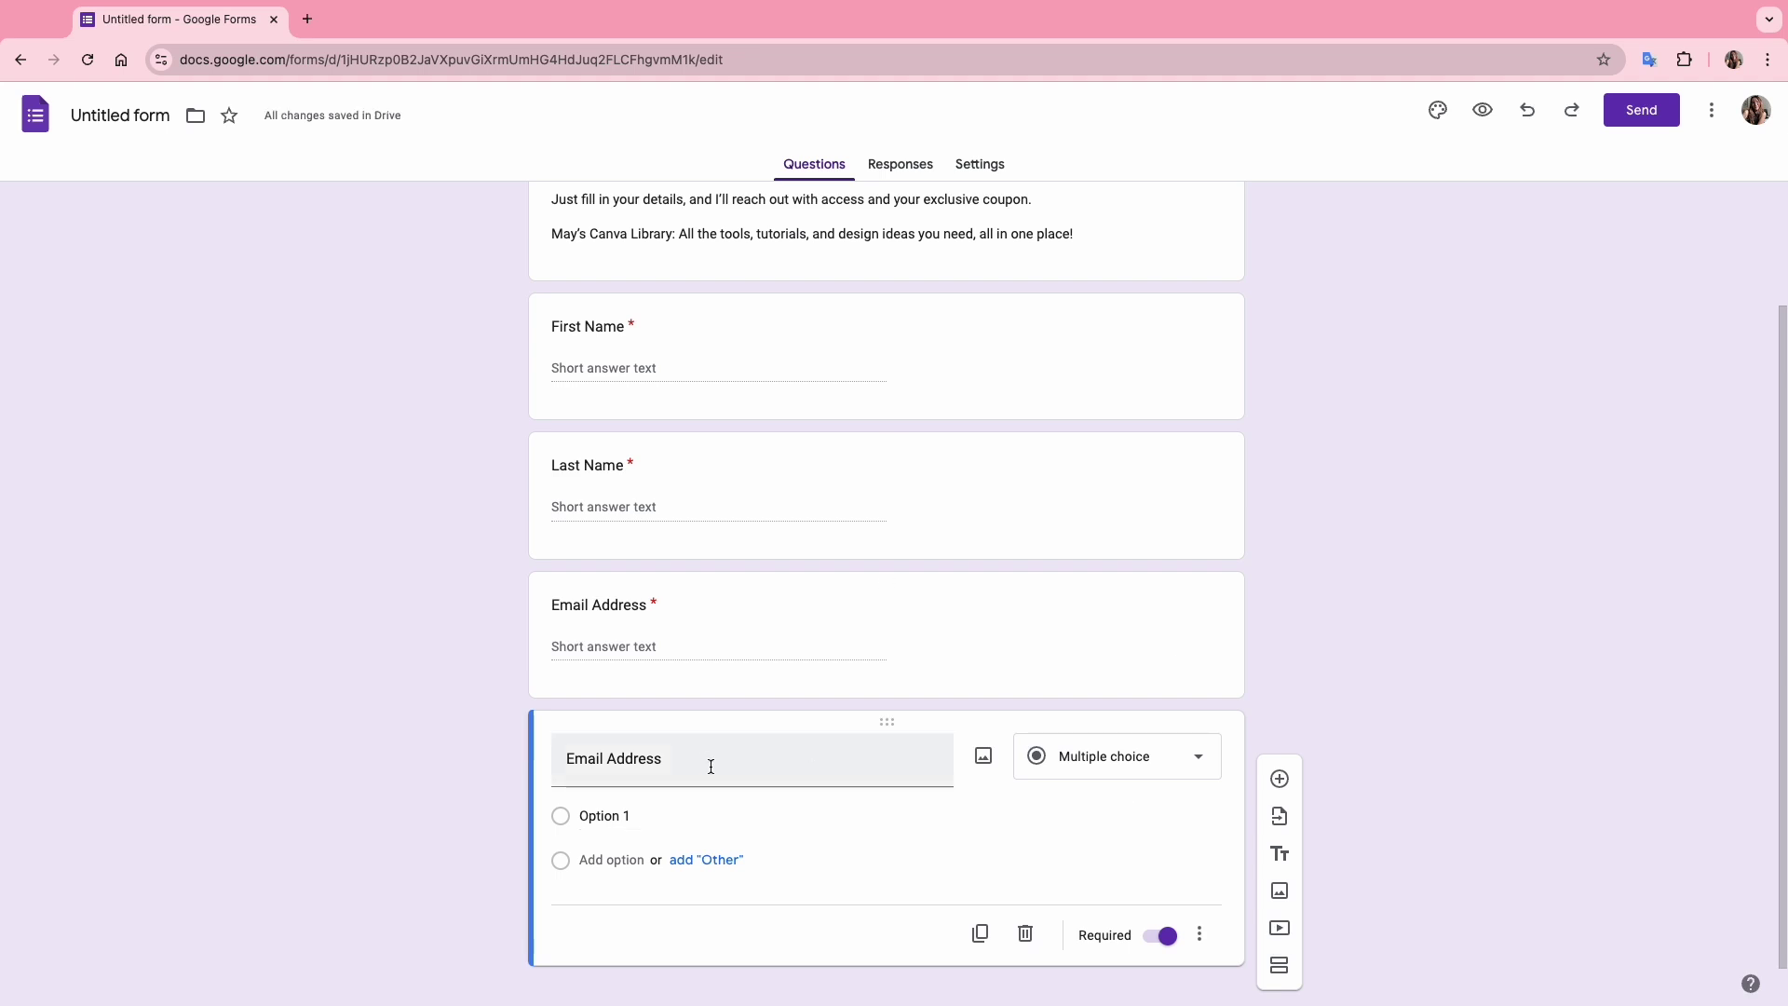
pyautogui.scroll(-1, 707, 762)
pyautogui.click(698, 732)
pyautogui.press('super+v')
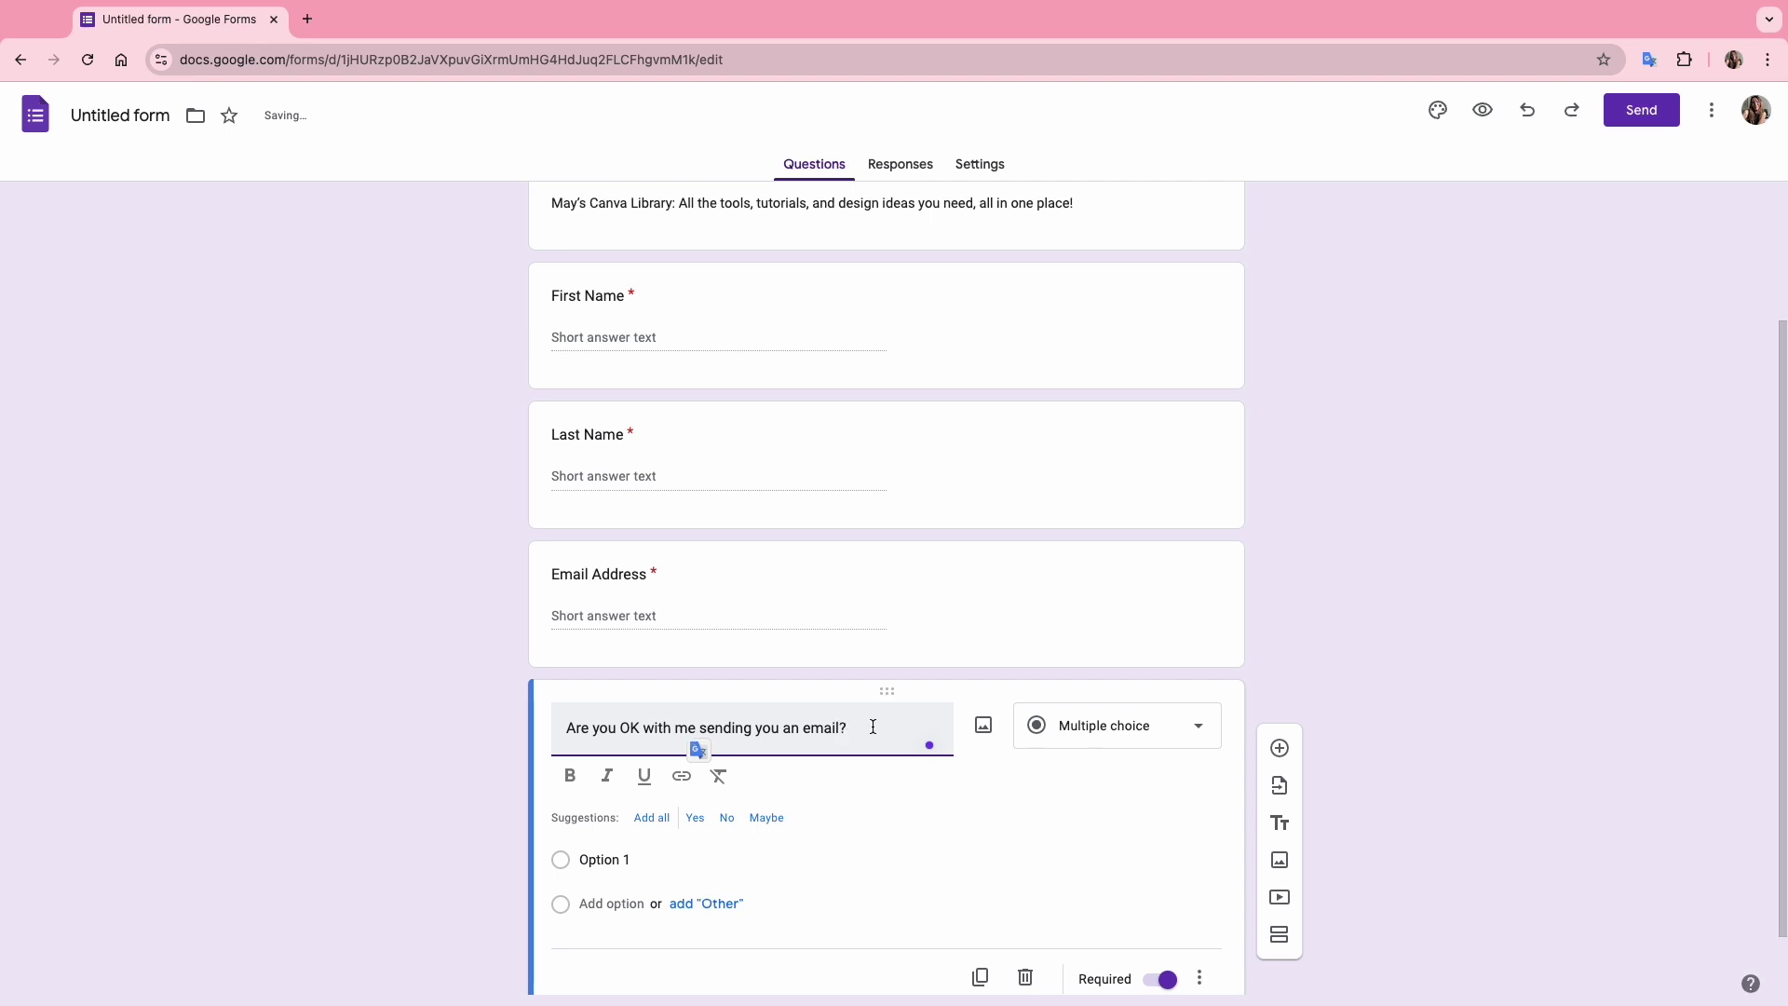
# Give the consent question two pasted answers: an agreement and a decline.
pyautogui.click(629, 866)
pyautogui.press('super+v')
pyautogui.click(630, 866)
pyautogui.press('super+v')
pyautogui.scroll(-1, 1024, 850)
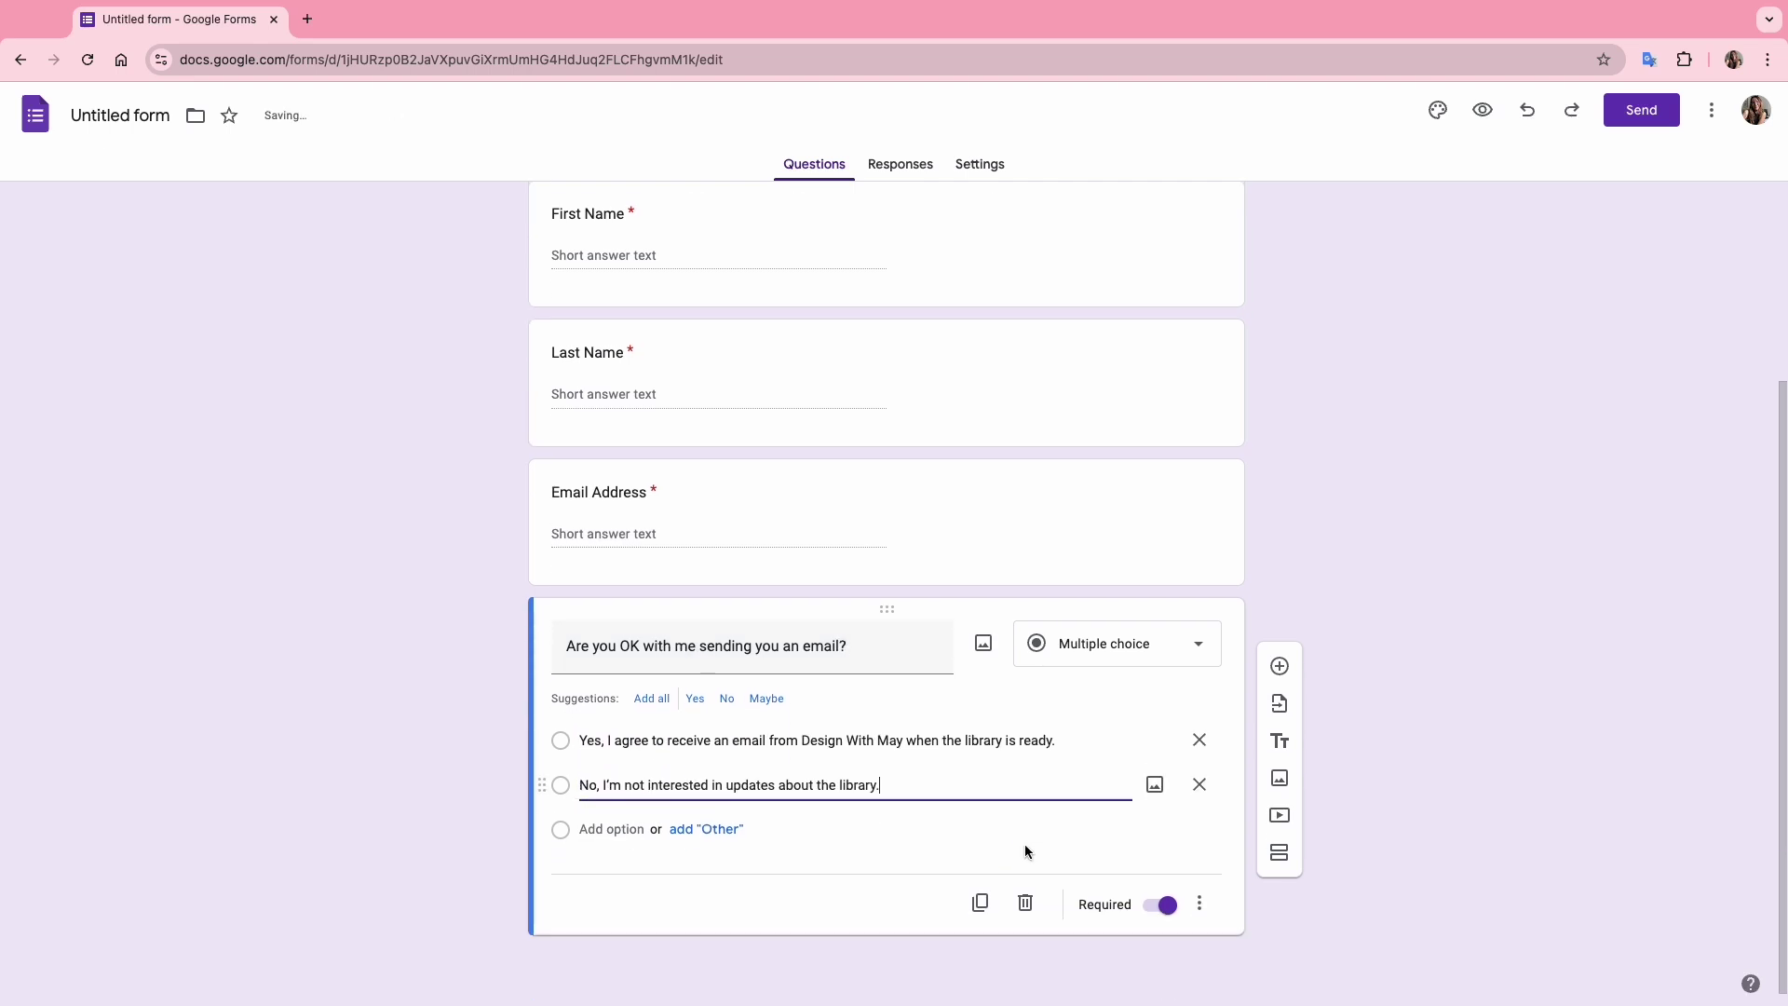
pyautogui.press('super+a')
pyautogui.click(1279, 667)
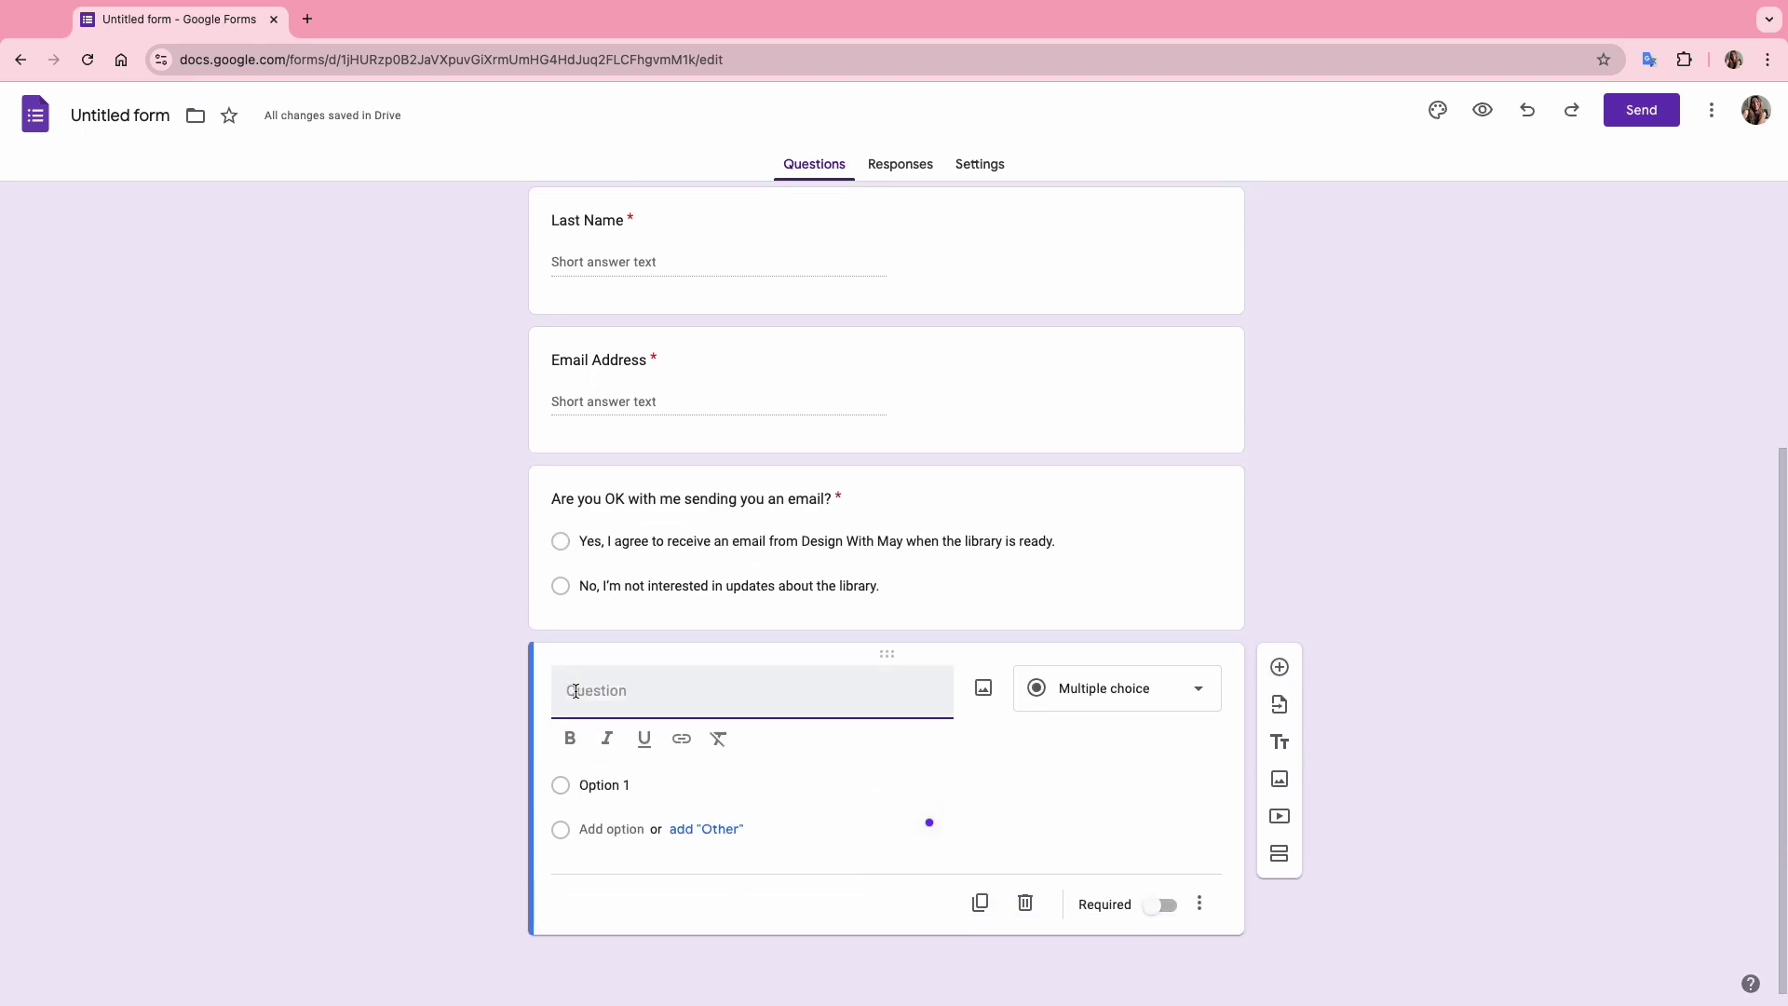
# Add a Join the Free Newsletter checkbox question with the pasted opt-in answer.
pyautogui.write('Join the Free Newsletter')
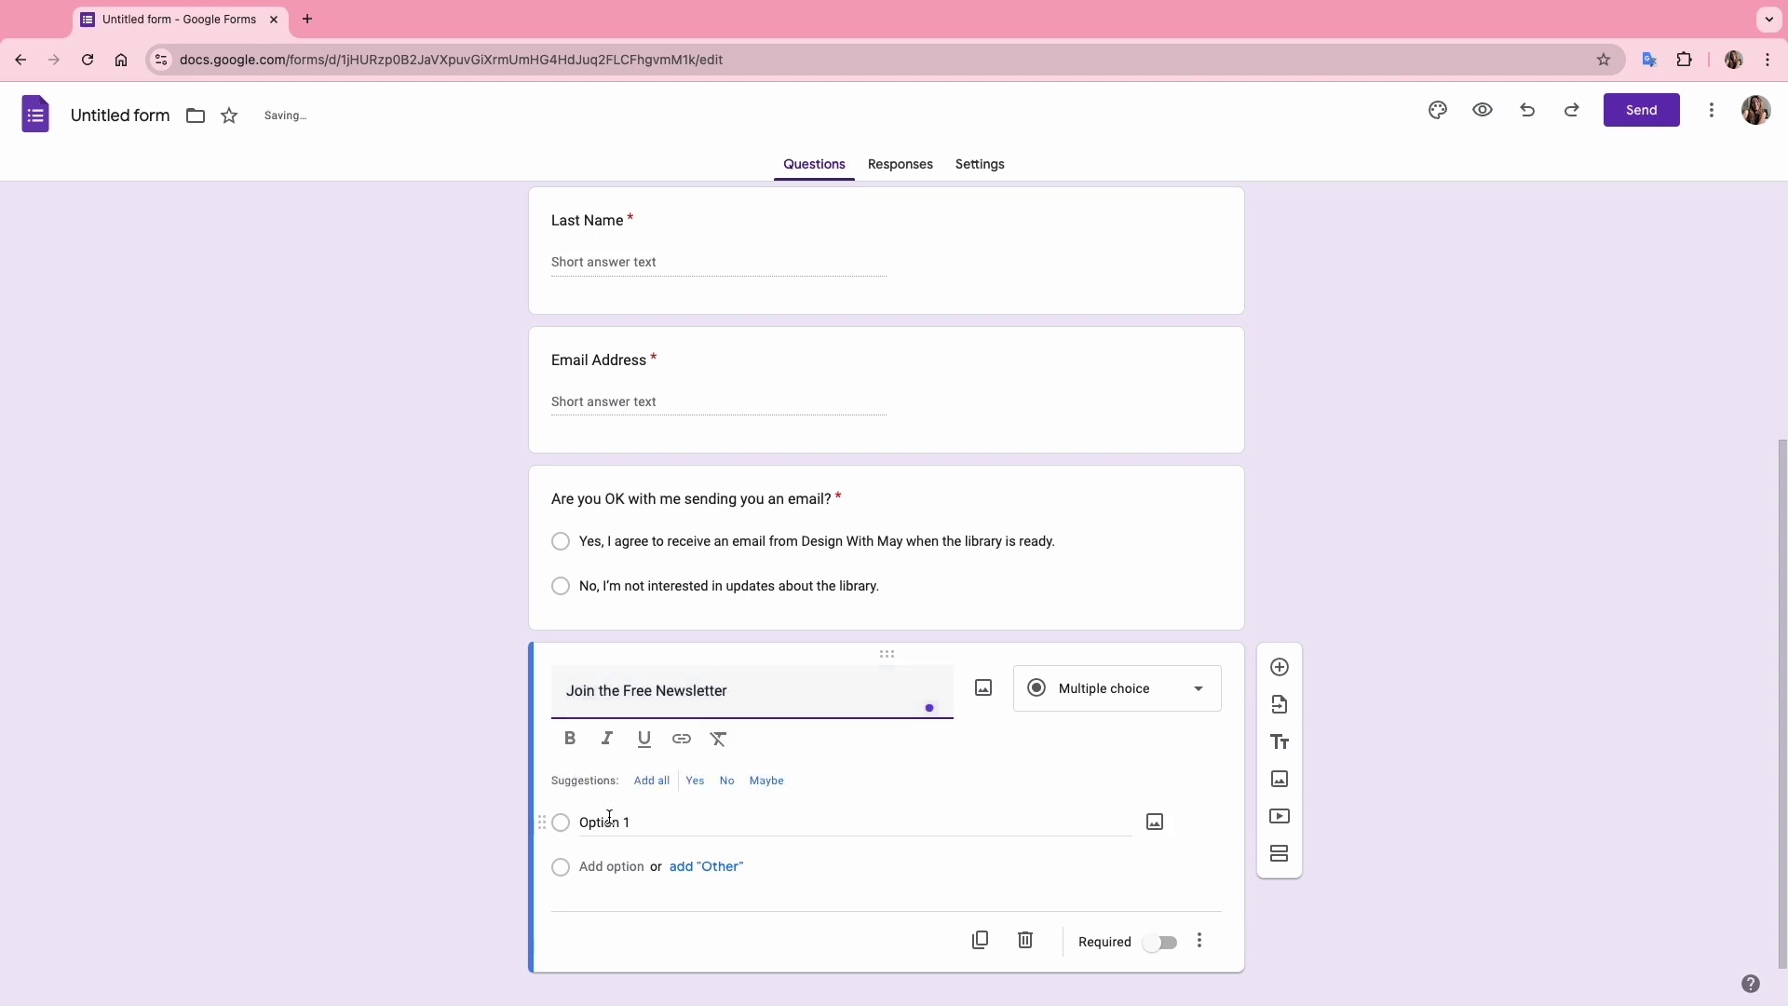
pyautogui.click(613, 817)
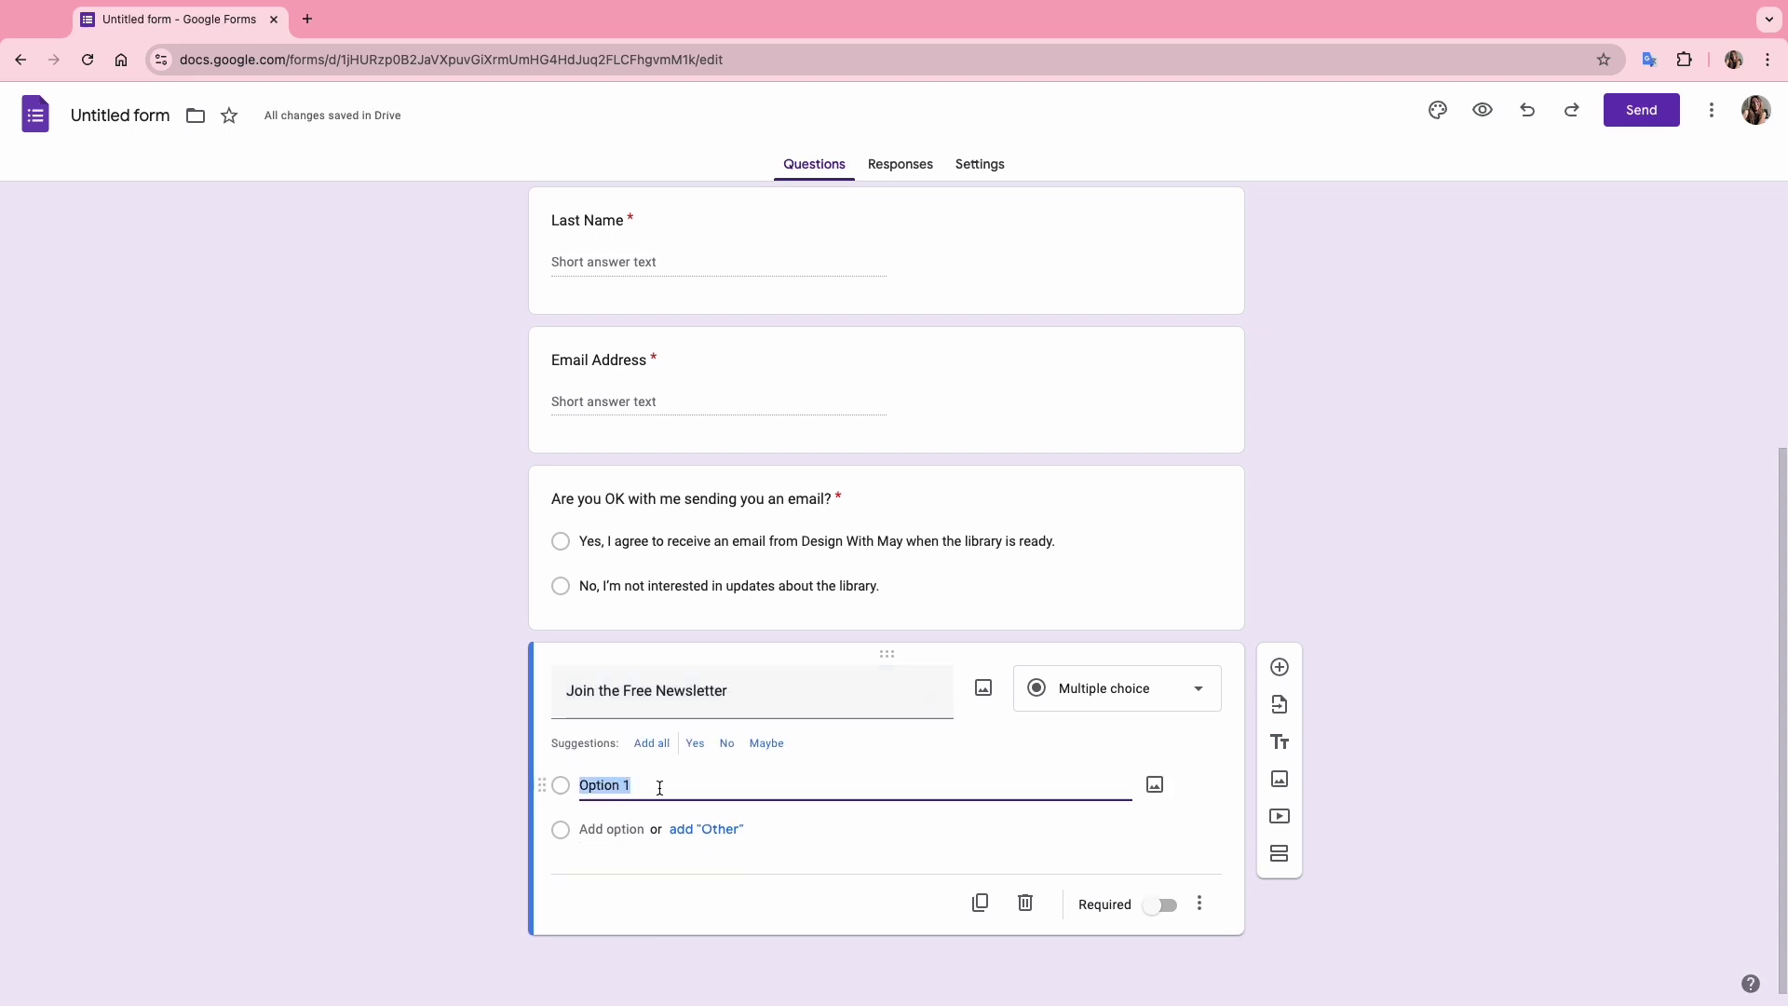
pyautogui.press('super+v')
pyautogui.click(1164, 704)
pyautogui.click(1108, 539)
# Insert a smiling emoji after the greeting in the newsletter answer.
pyautogui.click(706, 772)
pyautogui.press('ctrl+super+space')
pyautogui.click(726, 491)
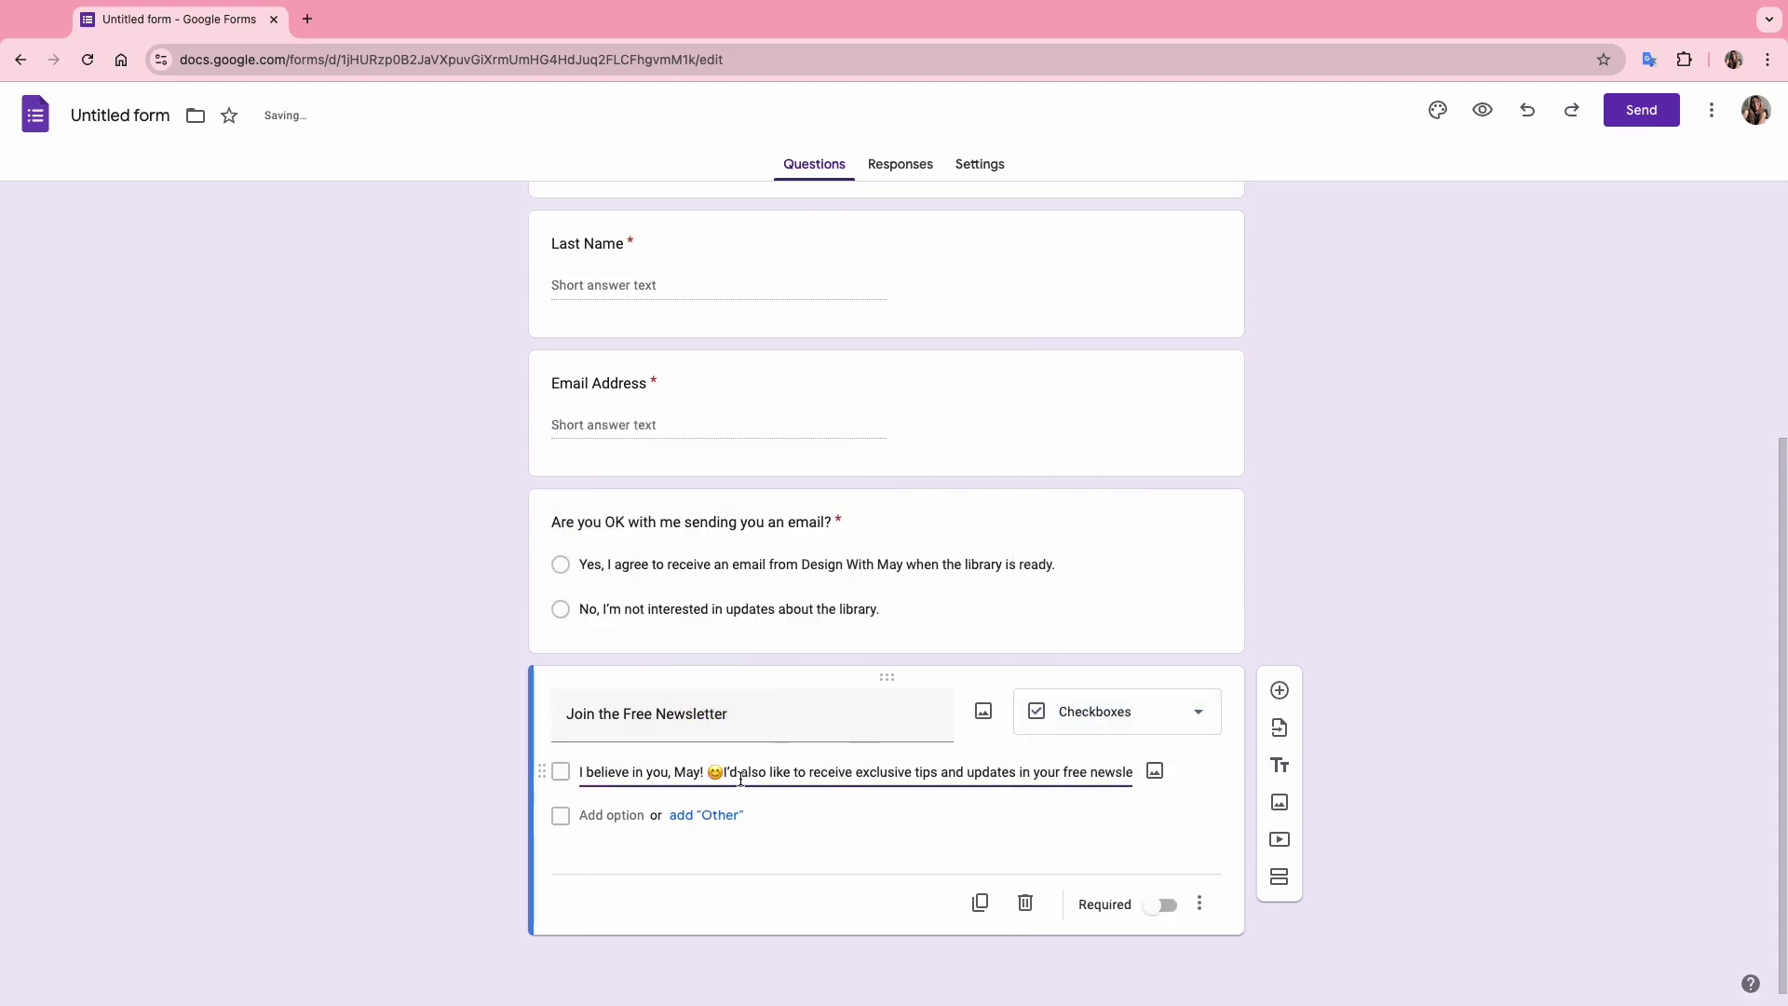
pyautogui.click(1400, 761)
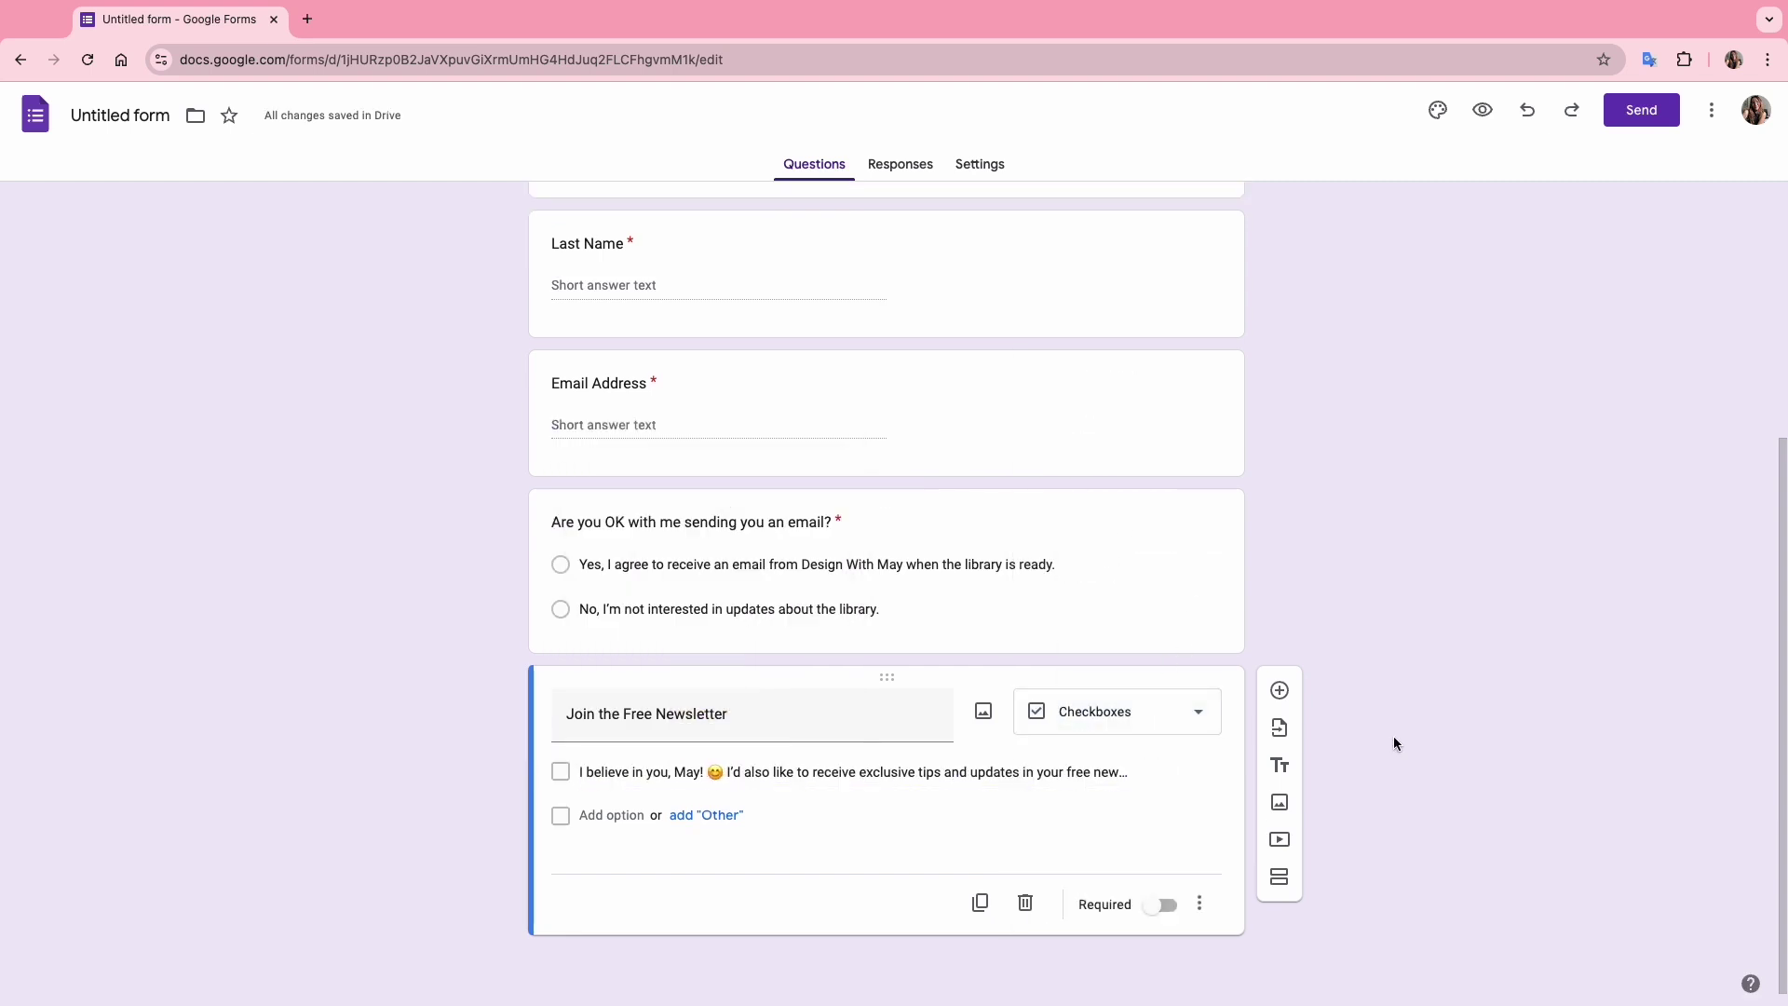
# Set the form theme's header font to Impact and its colour to cream #fff8e7.
pyautogui.click(1435, 113)
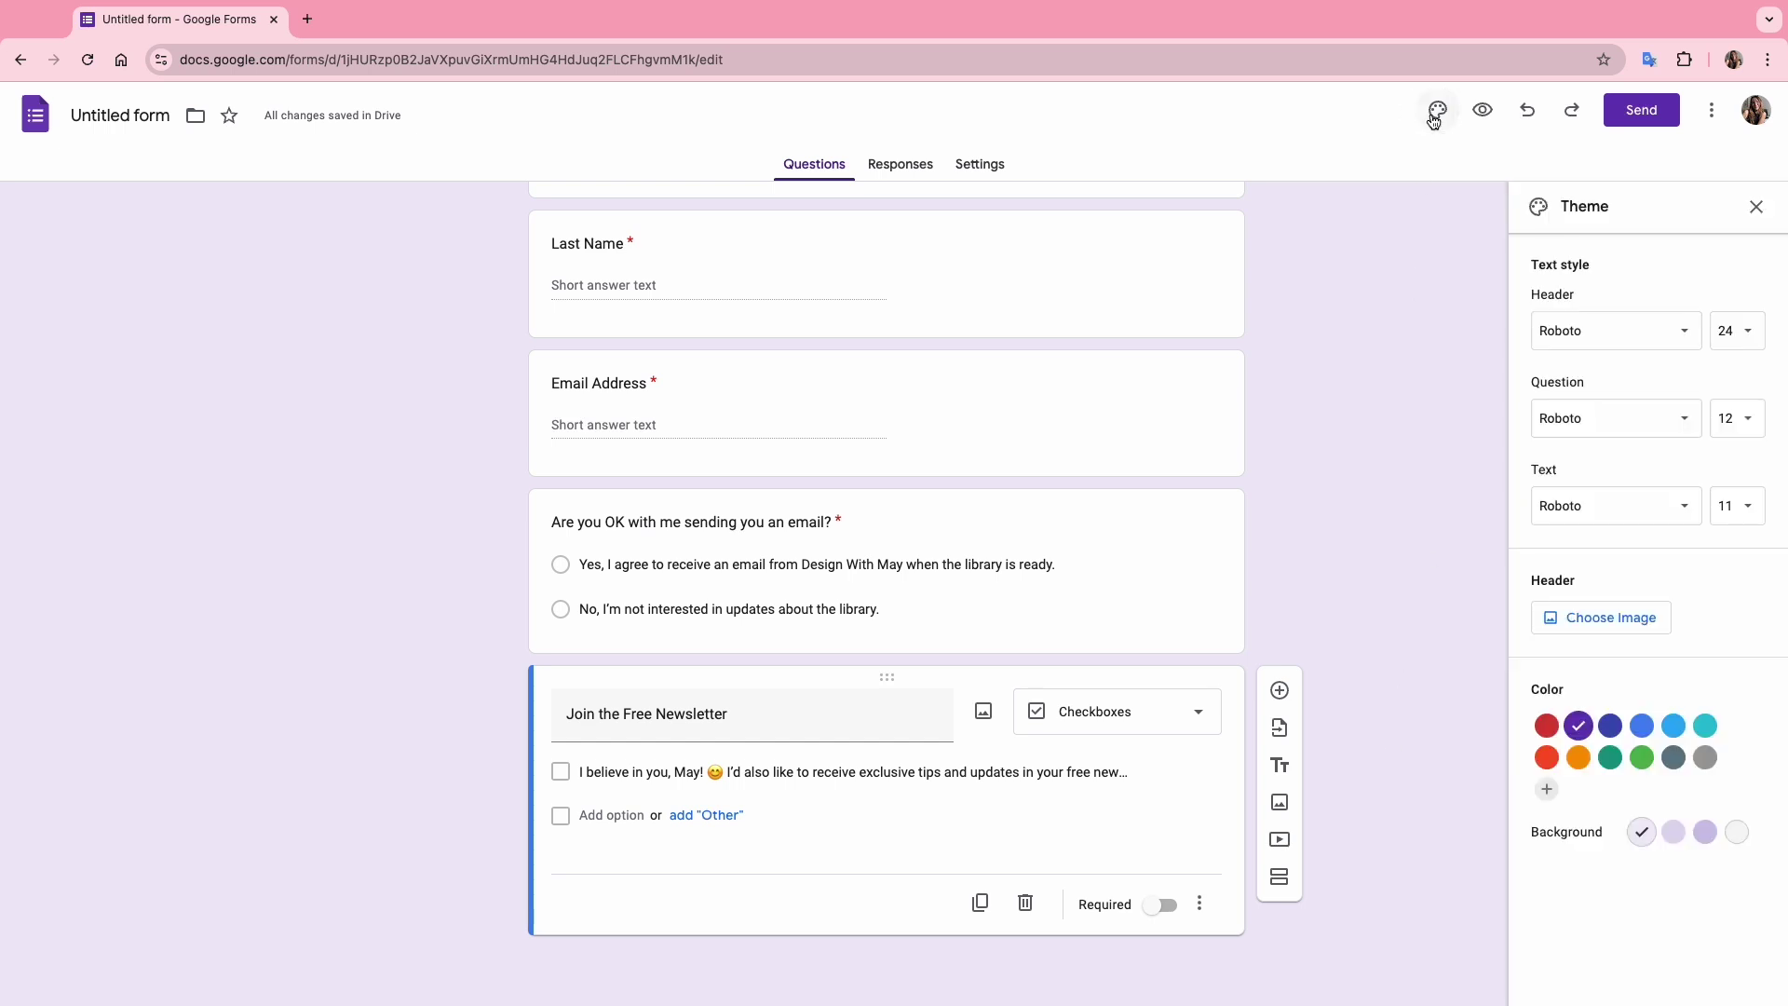
pyautogui.scroll(4, 1306, 376)
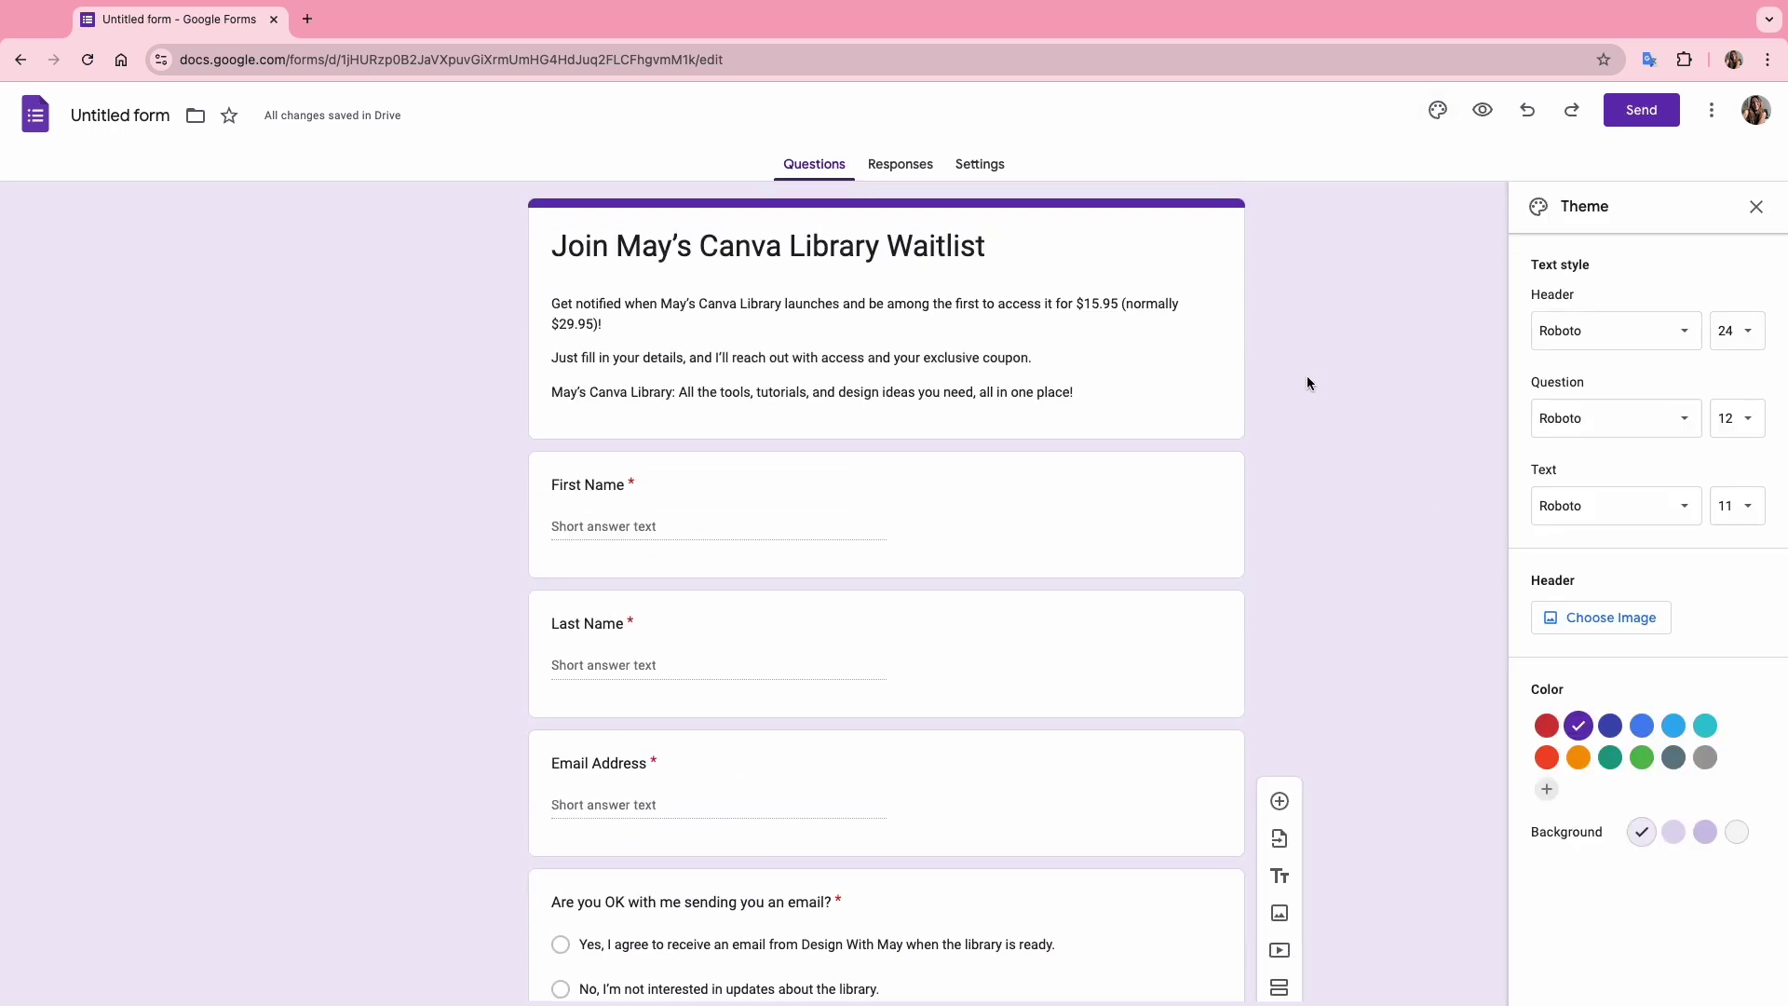
pyautogui.click(1648, 332)
pyautogui.click(1595, 507)
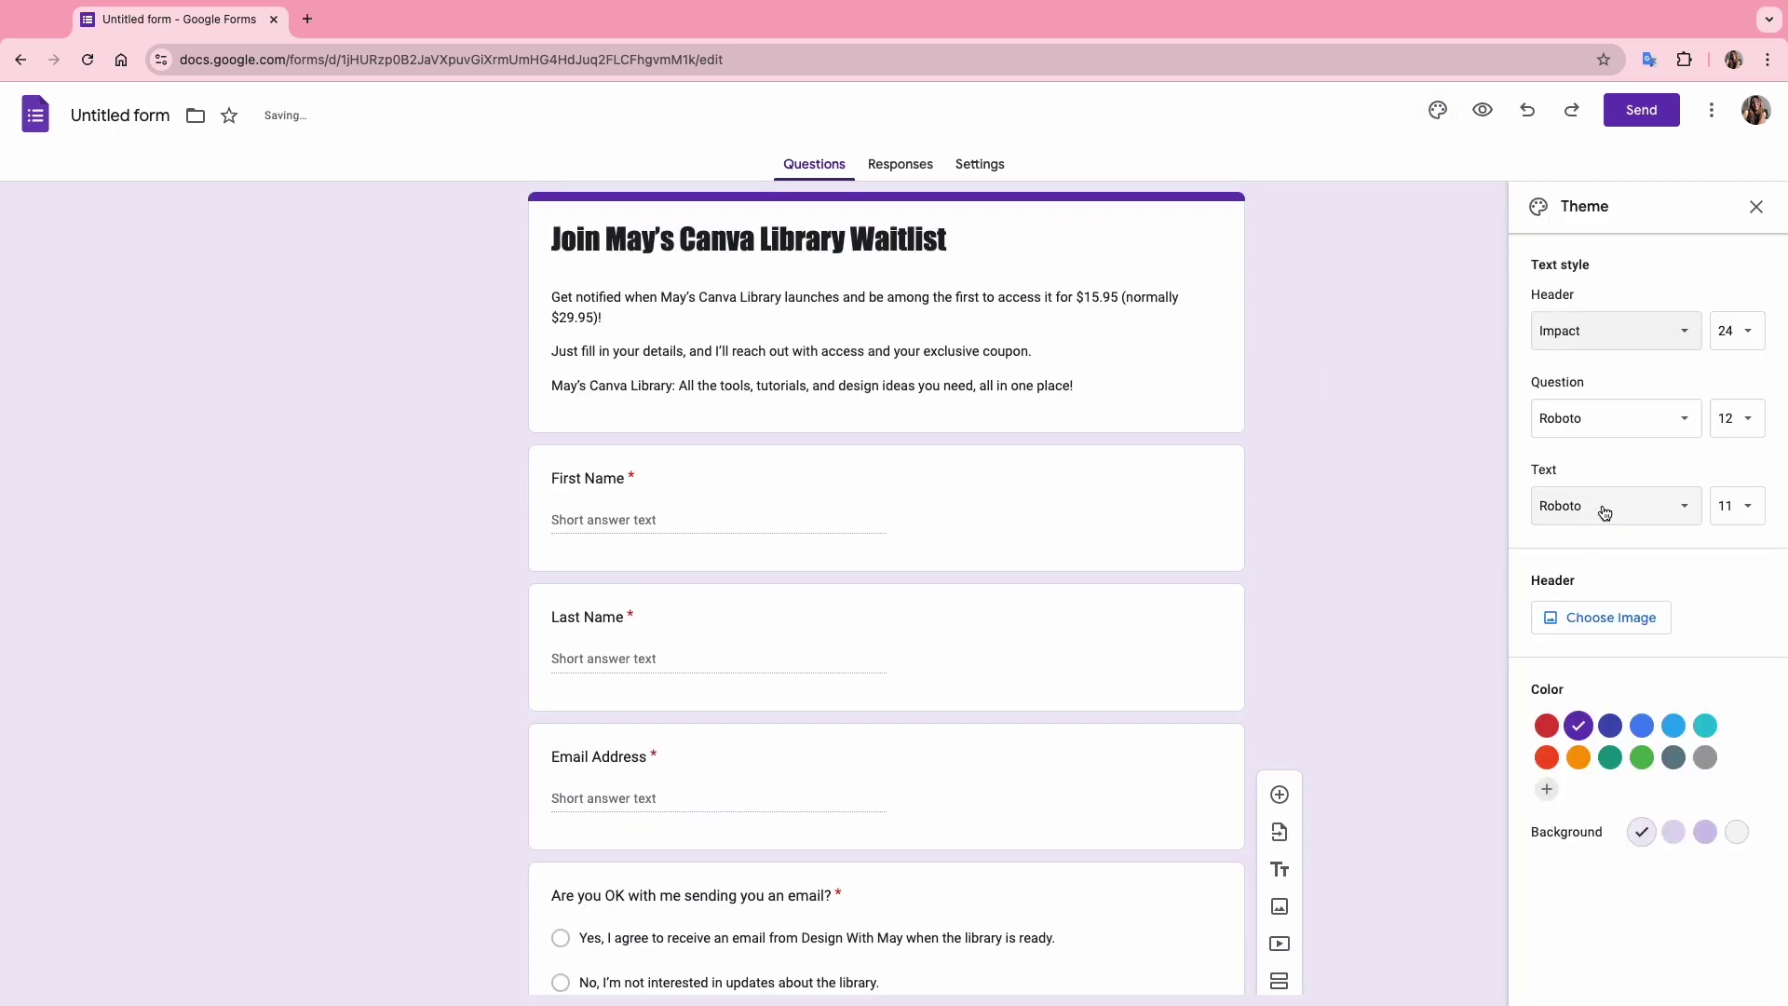
pyautogui.click(1546, 789)
pyautogui.write('#fff8e7')
pyautogui.click(1699, 906)
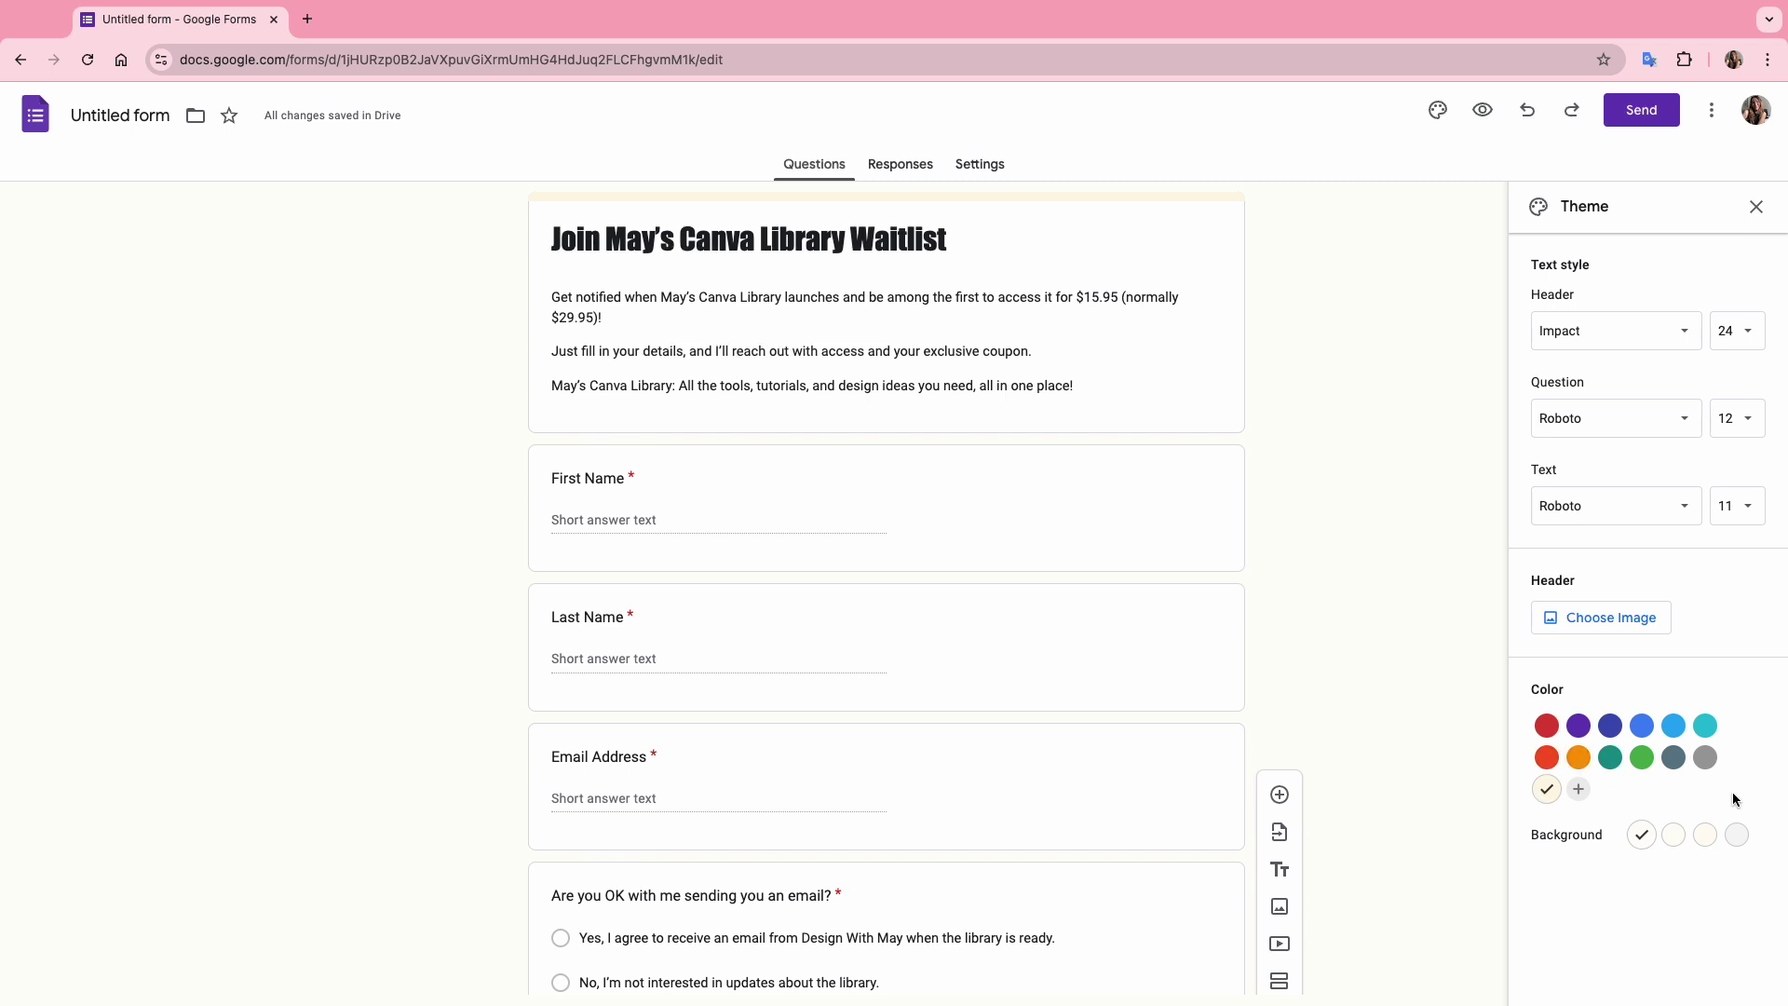
# Upload the Canva banner as the header image and preview the form.
pyautogui.click(1615, 622)
pyautogui.click(654, 345)
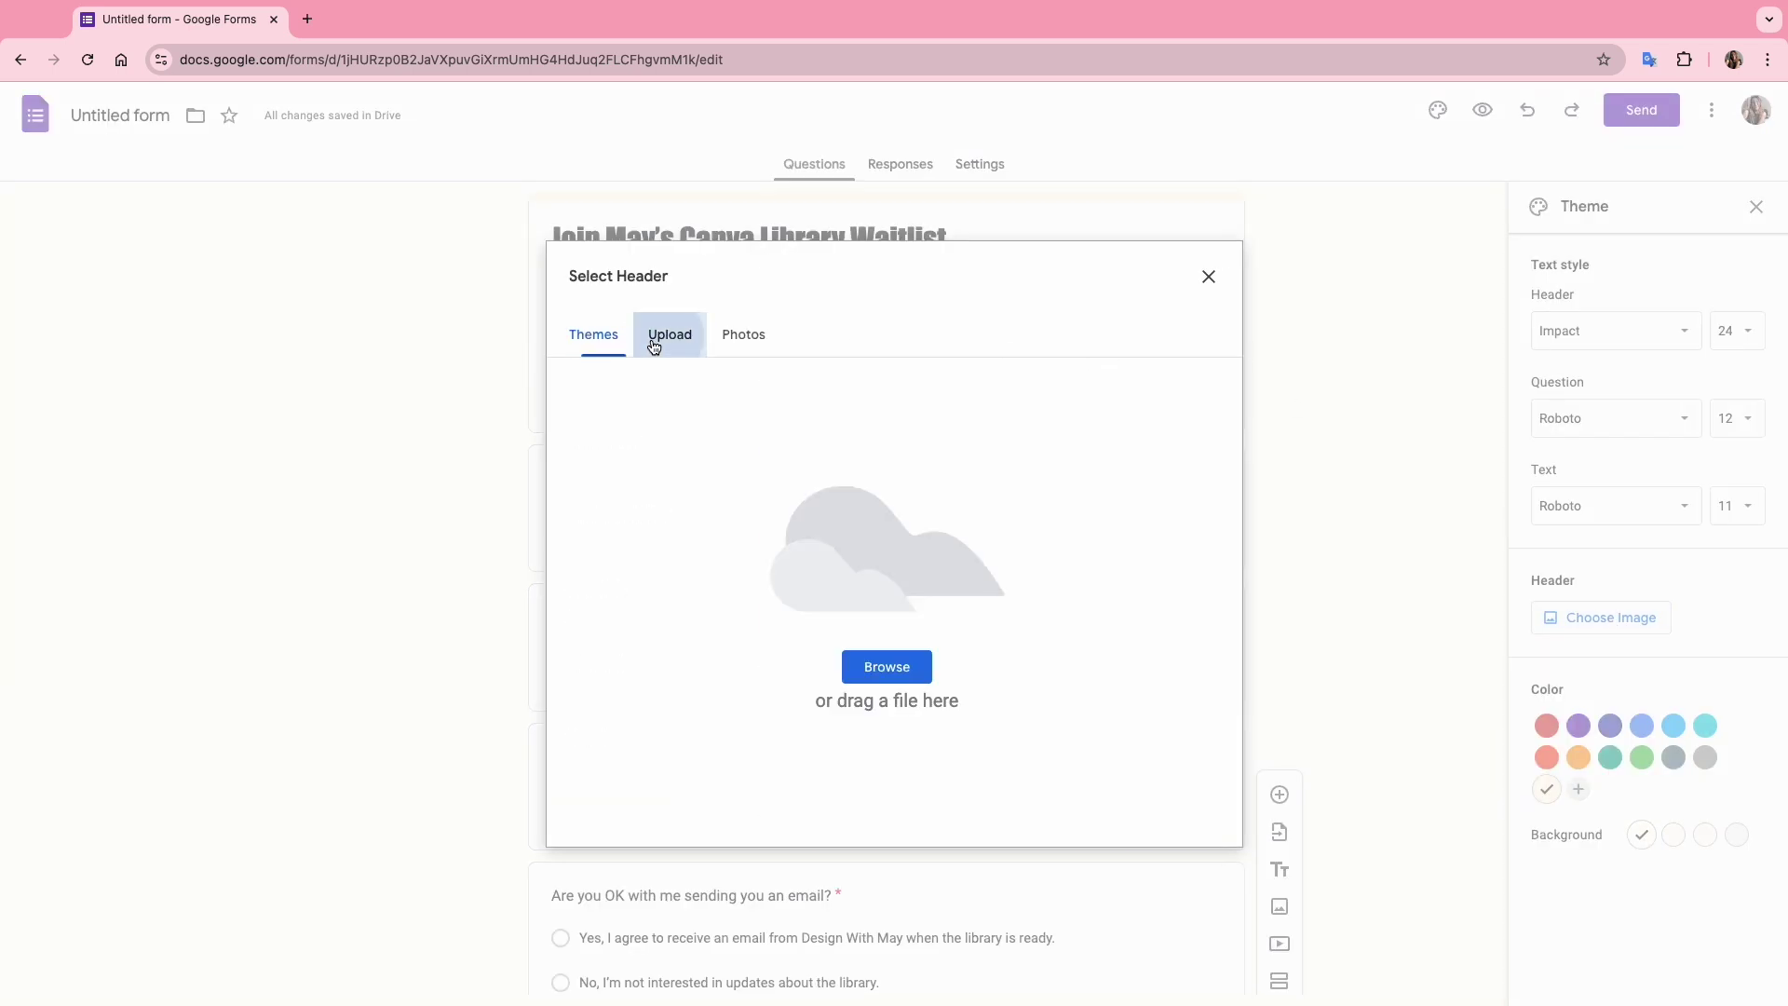
pyautogui.click(887, 667)
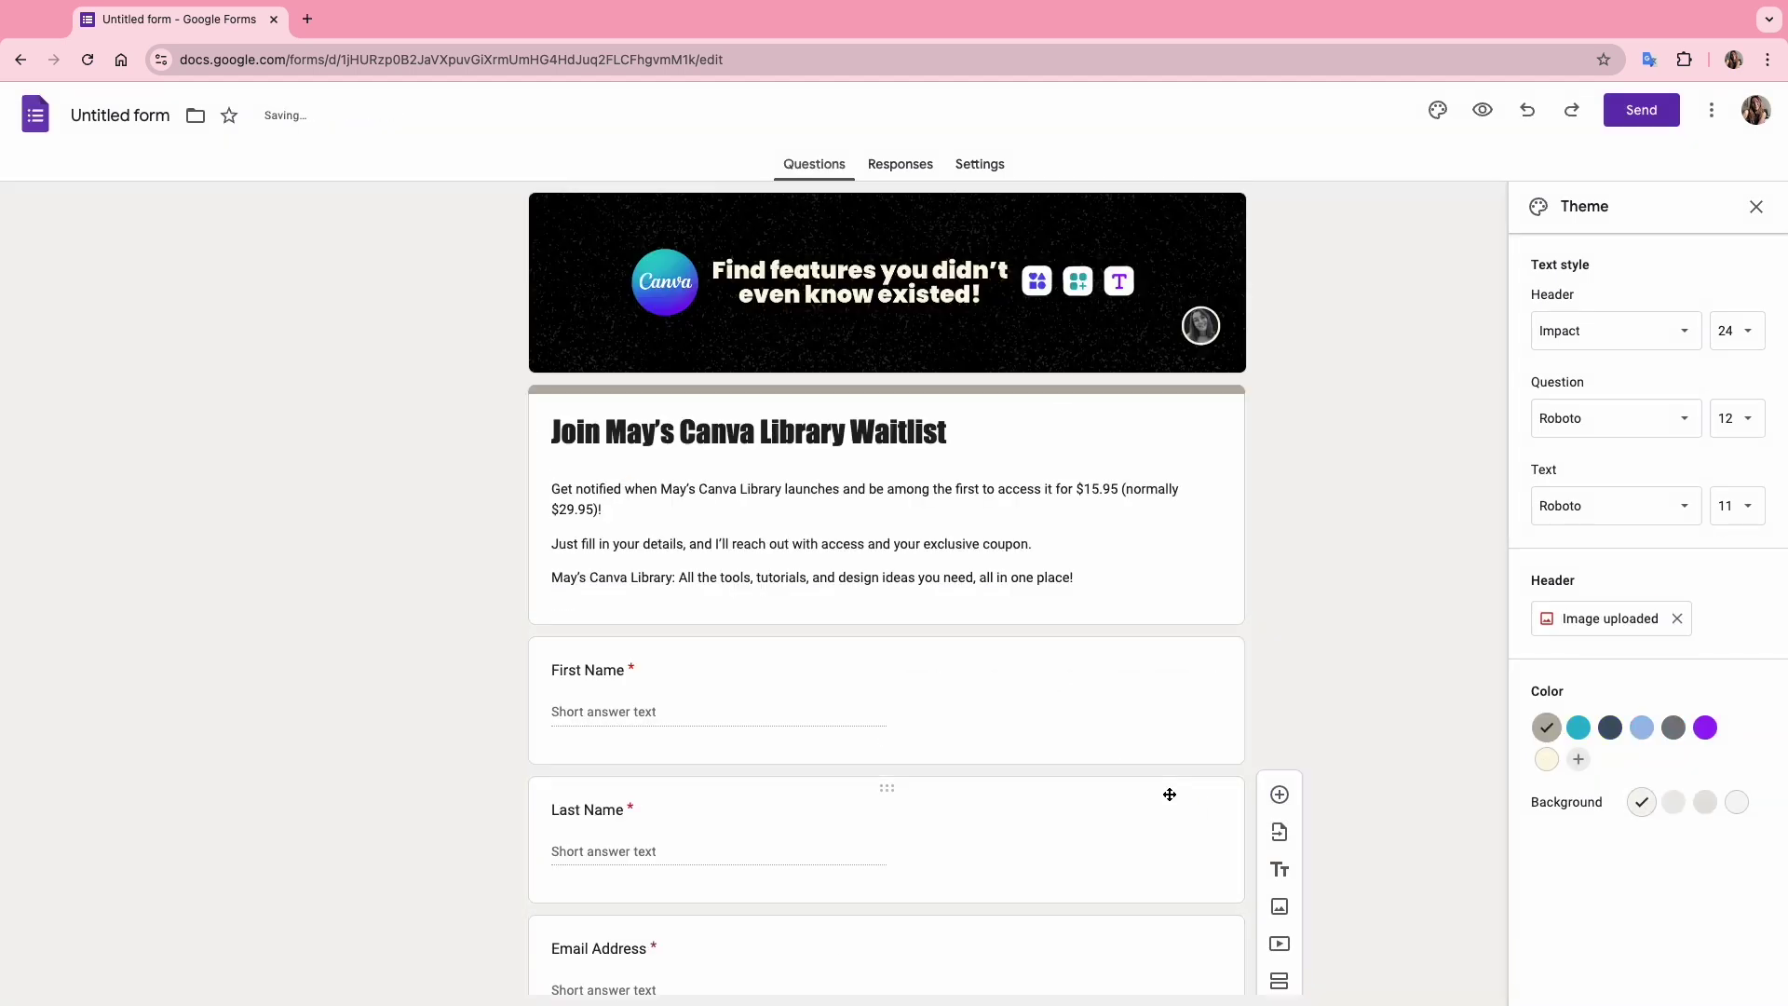
pyautogui.scroll(-4, 1339, 750)
pyautogui.scroll(5, 1339, 750)
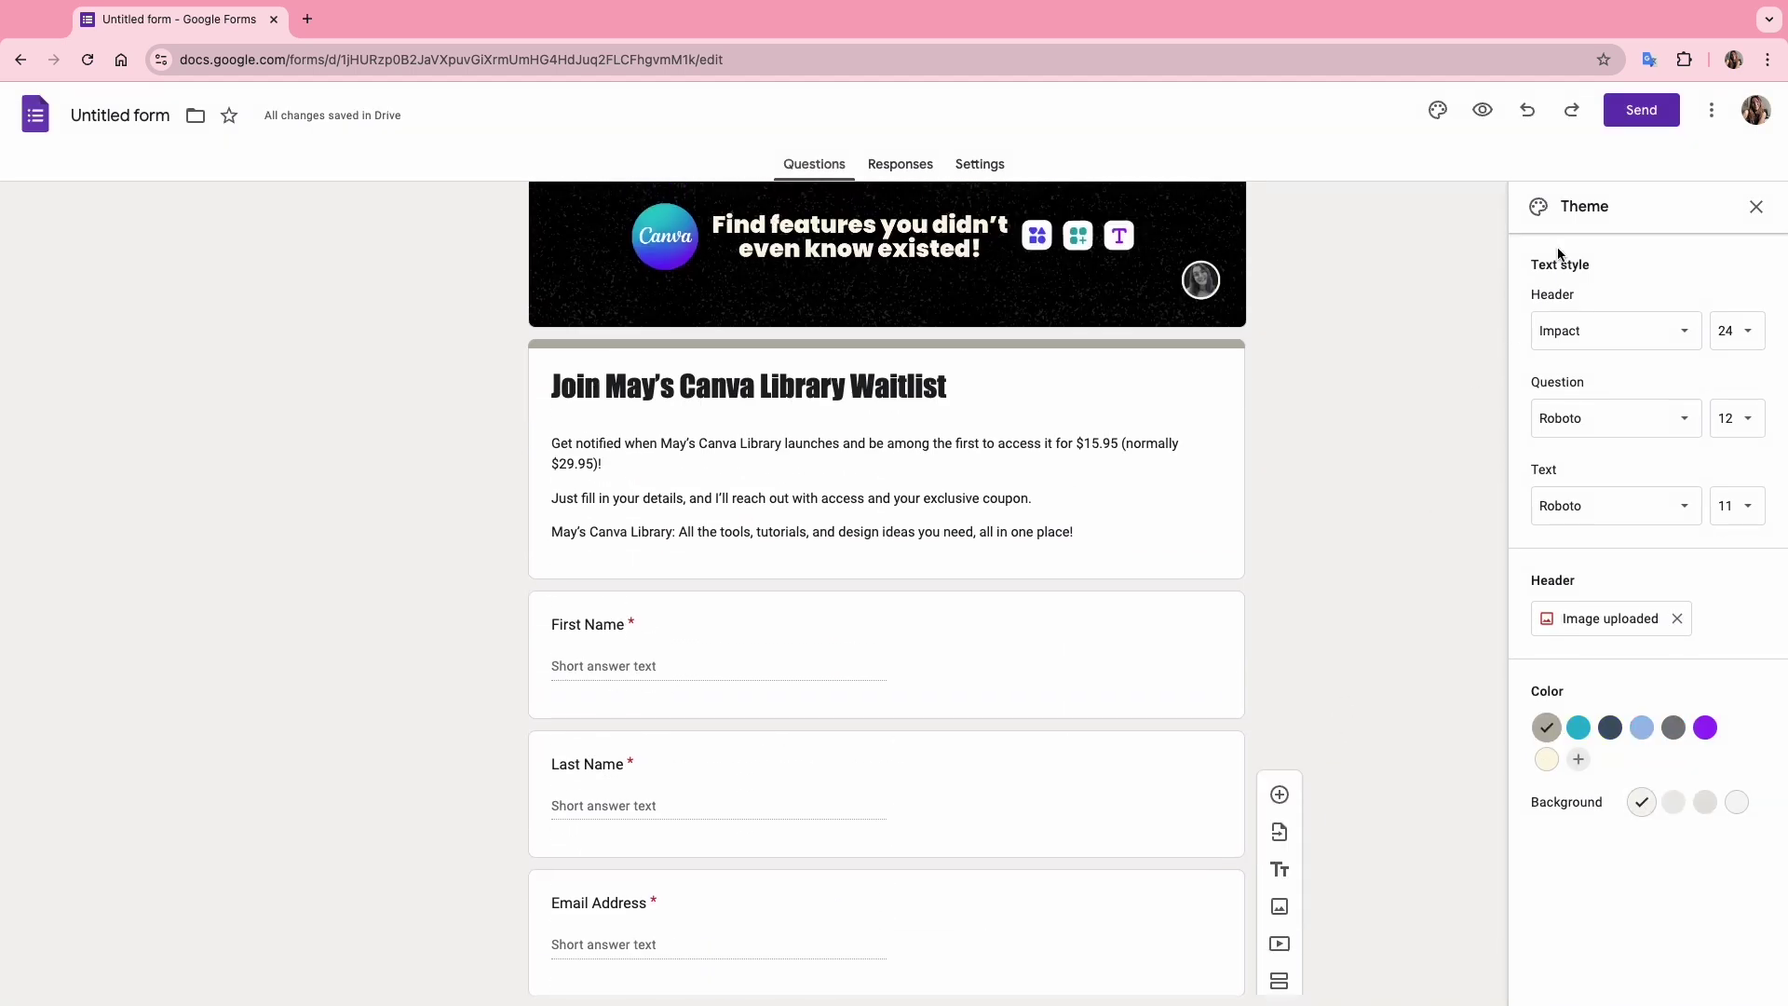
pyautogui.click(1482, 110)
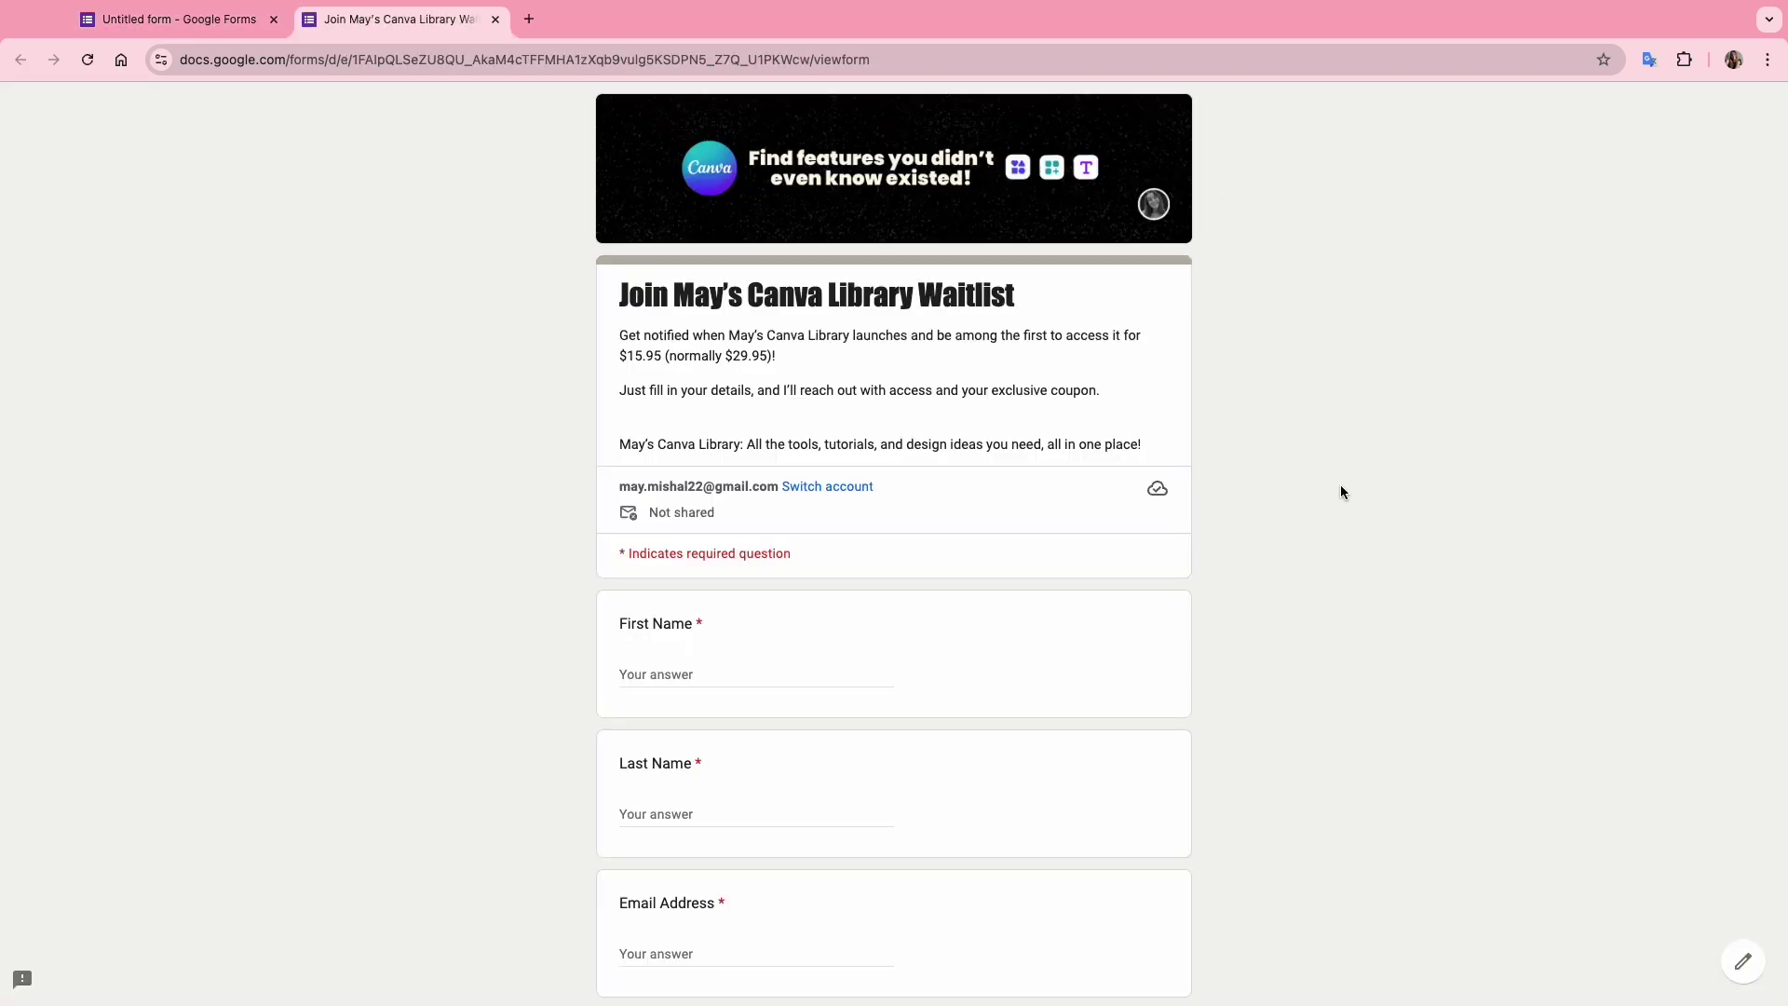
# Fill in a test first name, last name and email address.
pyautogui.scroll(-5, 1342, 492)
pyautogui.click(656, 367)
pyautogui.press('Tab')
pyautogui.press('Tab')
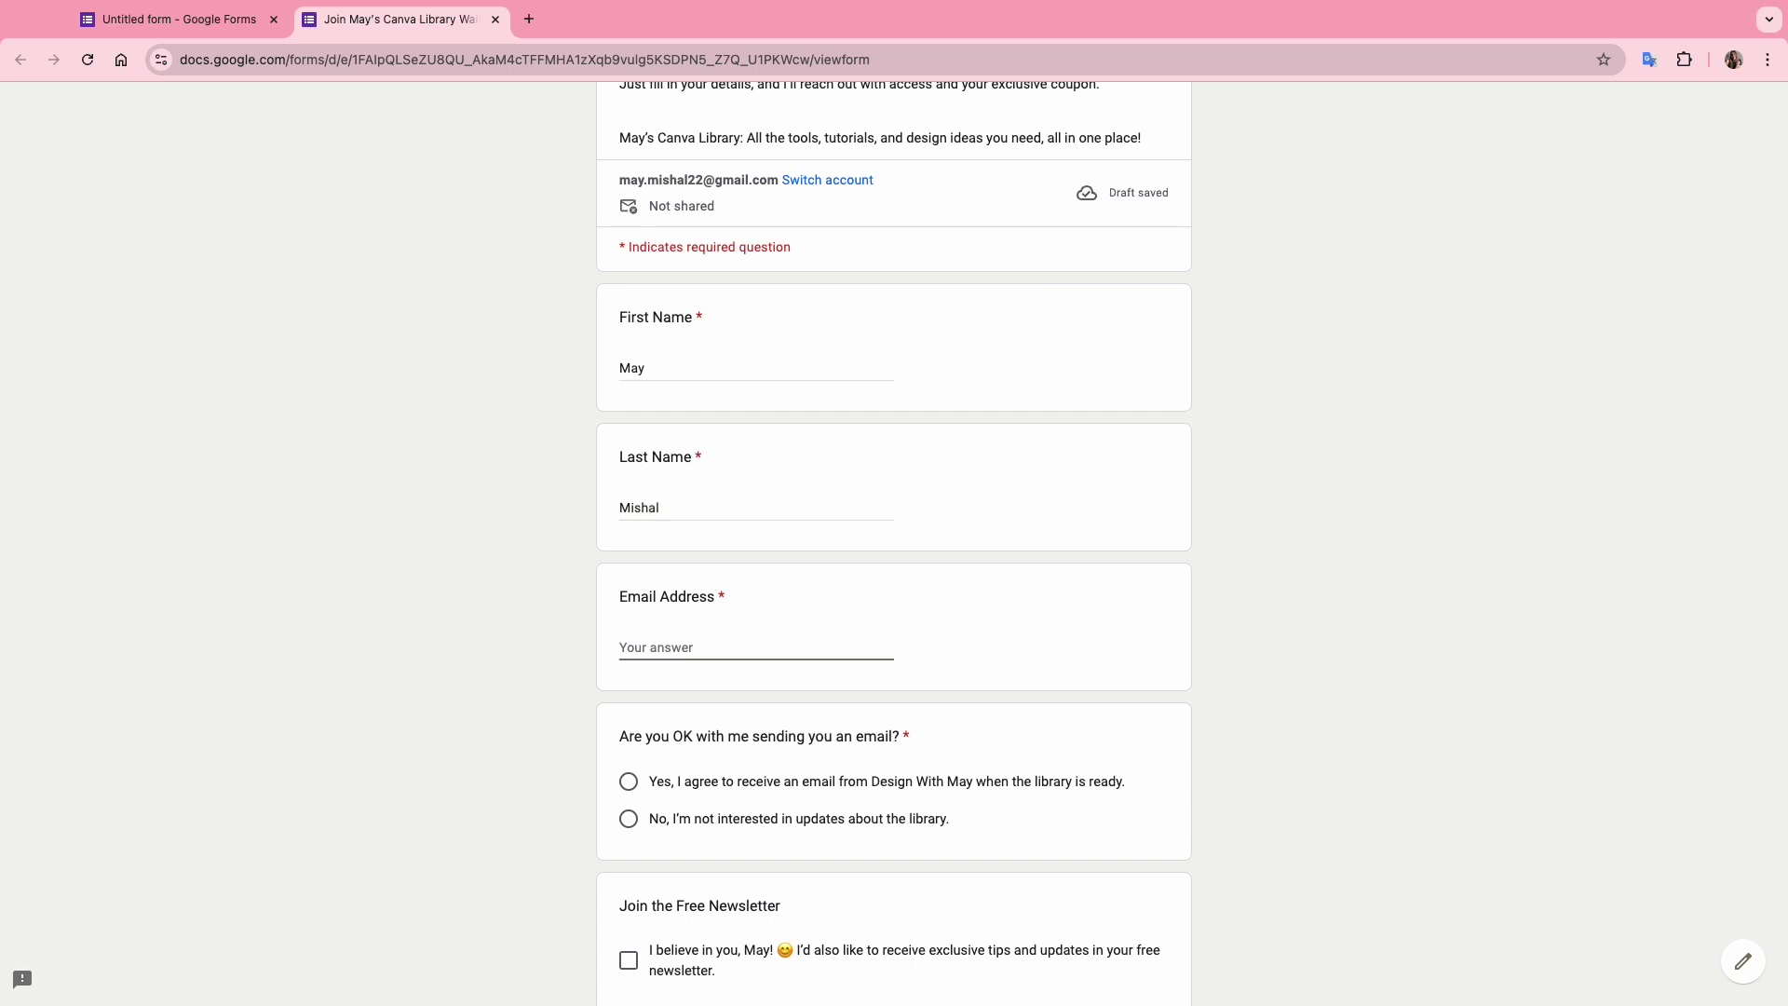
# Agree to the waitlist email, tick the newsletter box and submit the response.
pyautogui.scroll(-3, 718, 671)
pyautogui.click(708, 655)
pyautogui.click(629, 833)
pyautogui.click(640, 911)
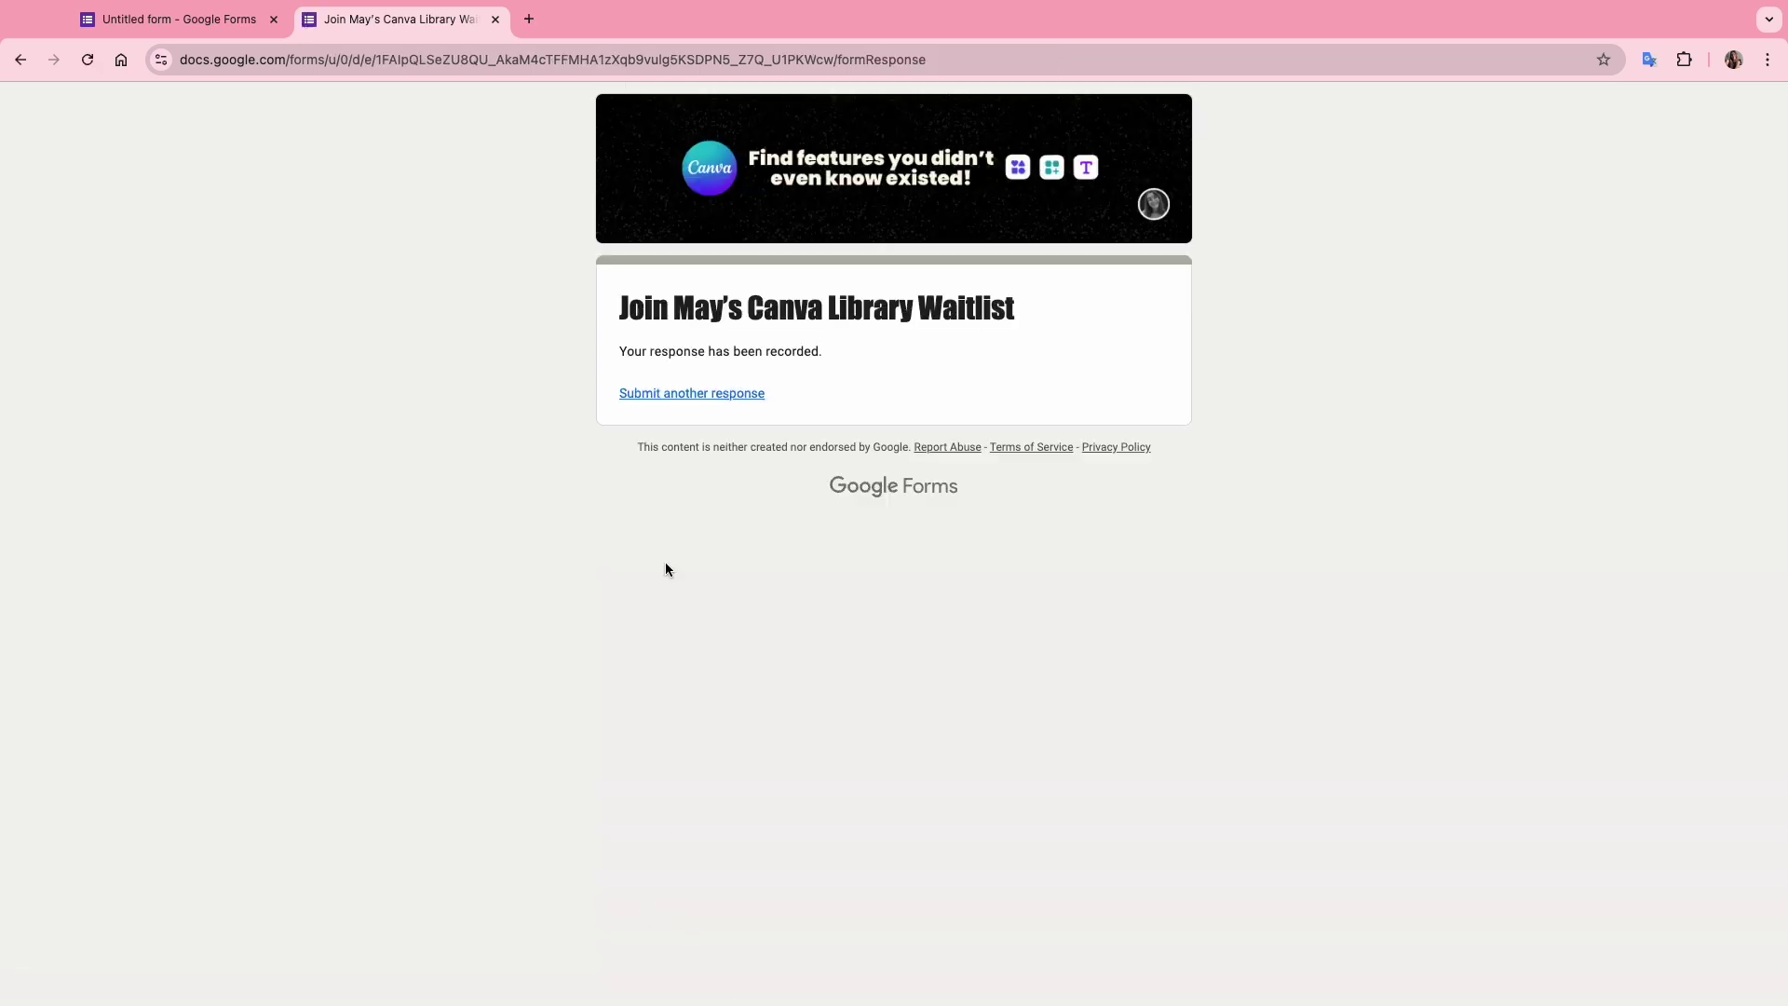
pyautogui.click(186, 18)
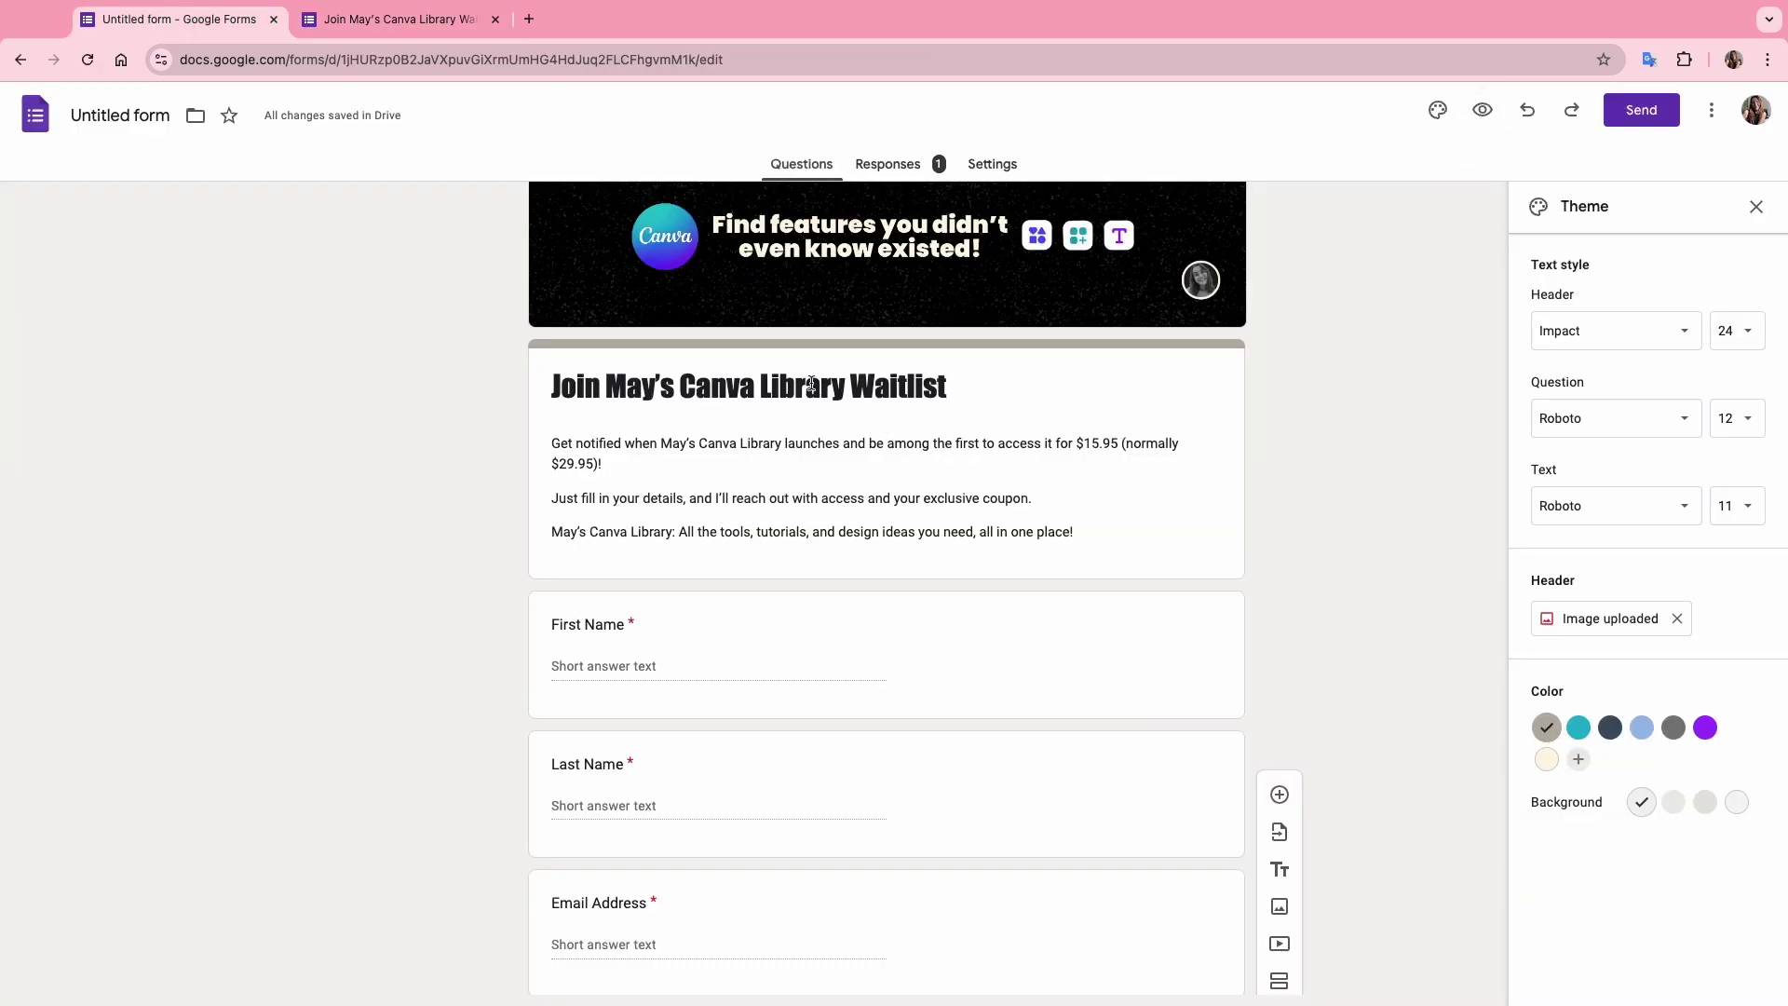
# Rename the untitled form to Canva Library Waitlist.
pyautogui.moveTo(681, 386); pyautogui.dragTo(947, 385)
pyautogui.hotkey('ctrl', 'c')
pyautogui.click(120, 114)
pyautogui.hotkey('ctrl', 'v')
pyautogui.press('Return')
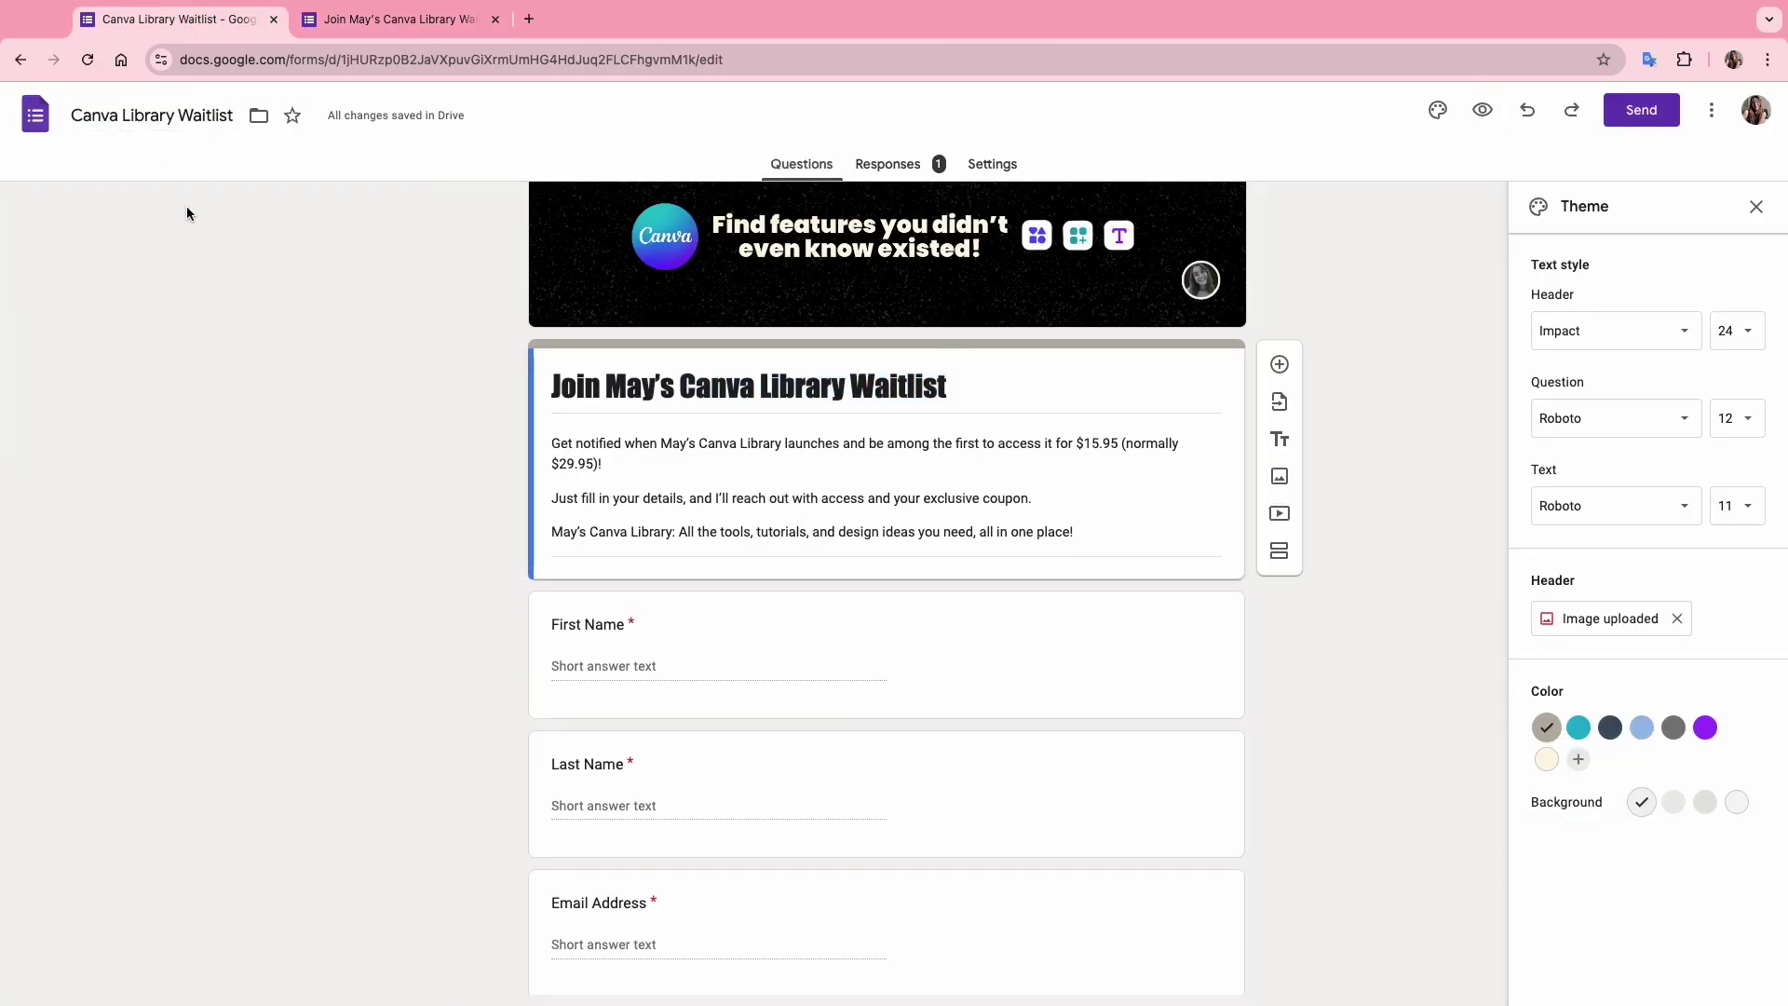
# Link the responses to a new spreadsheet and return to the responses view.
pyautogui.click(876, 166)
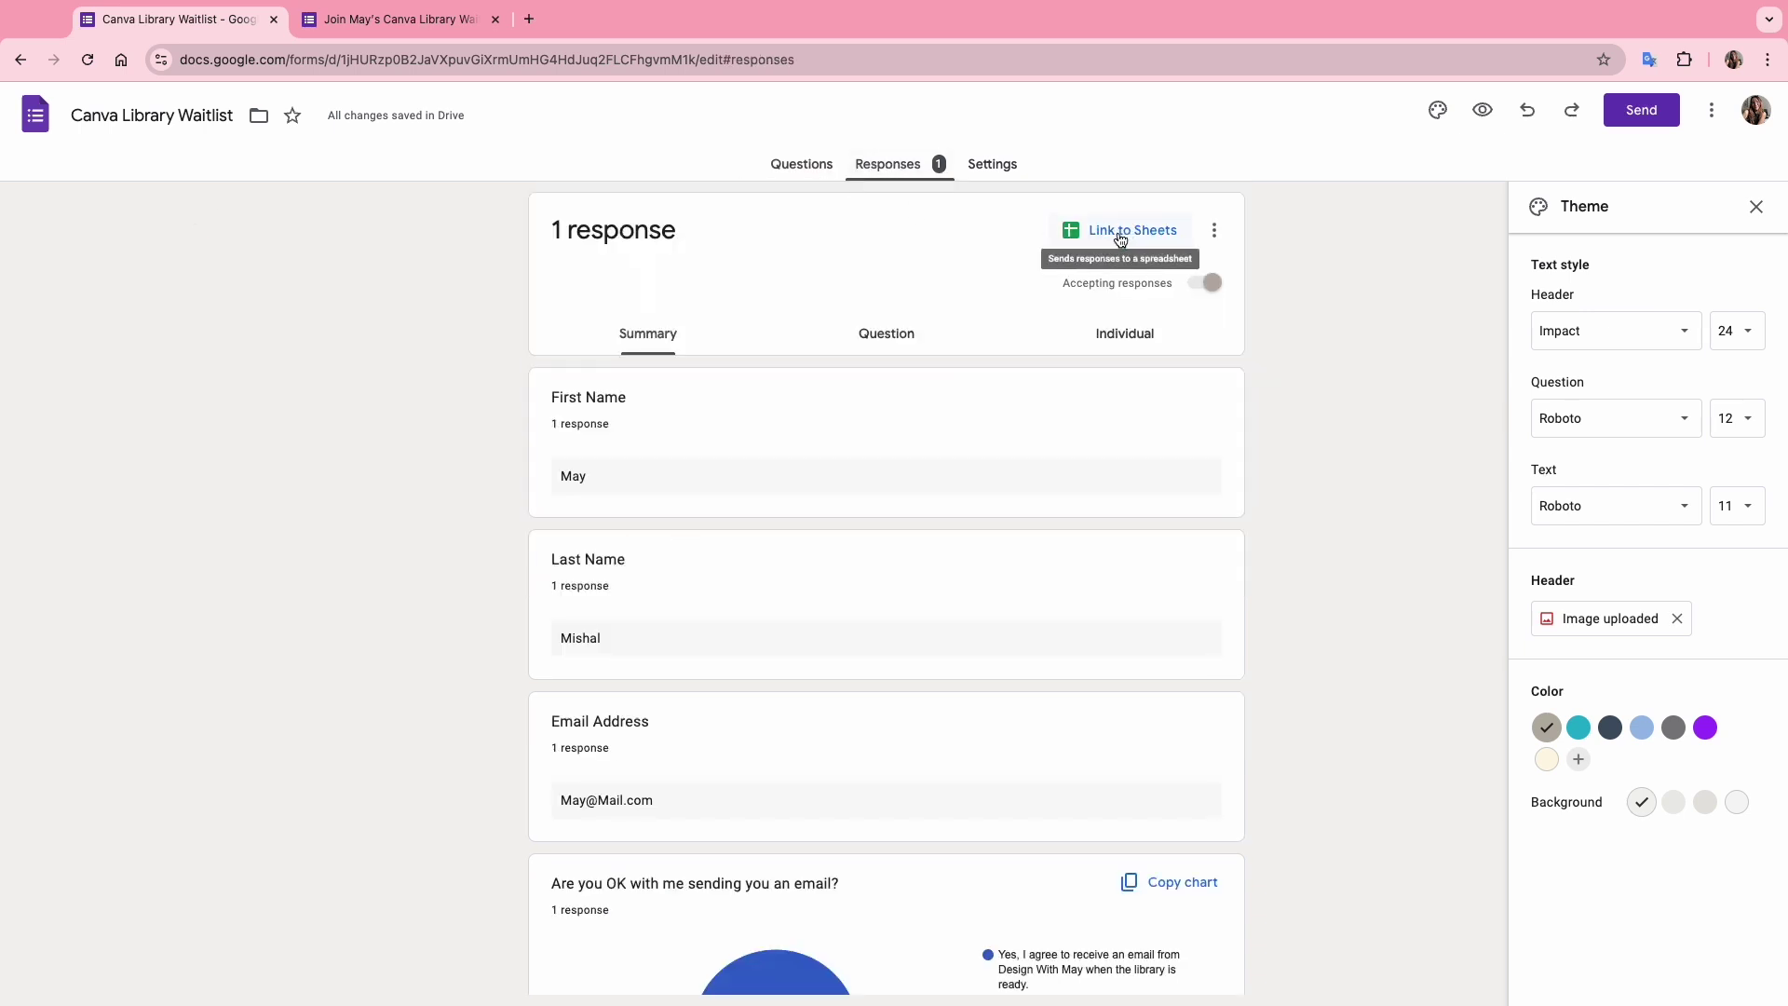
pyautogui.scroll(-6, 908, 503)
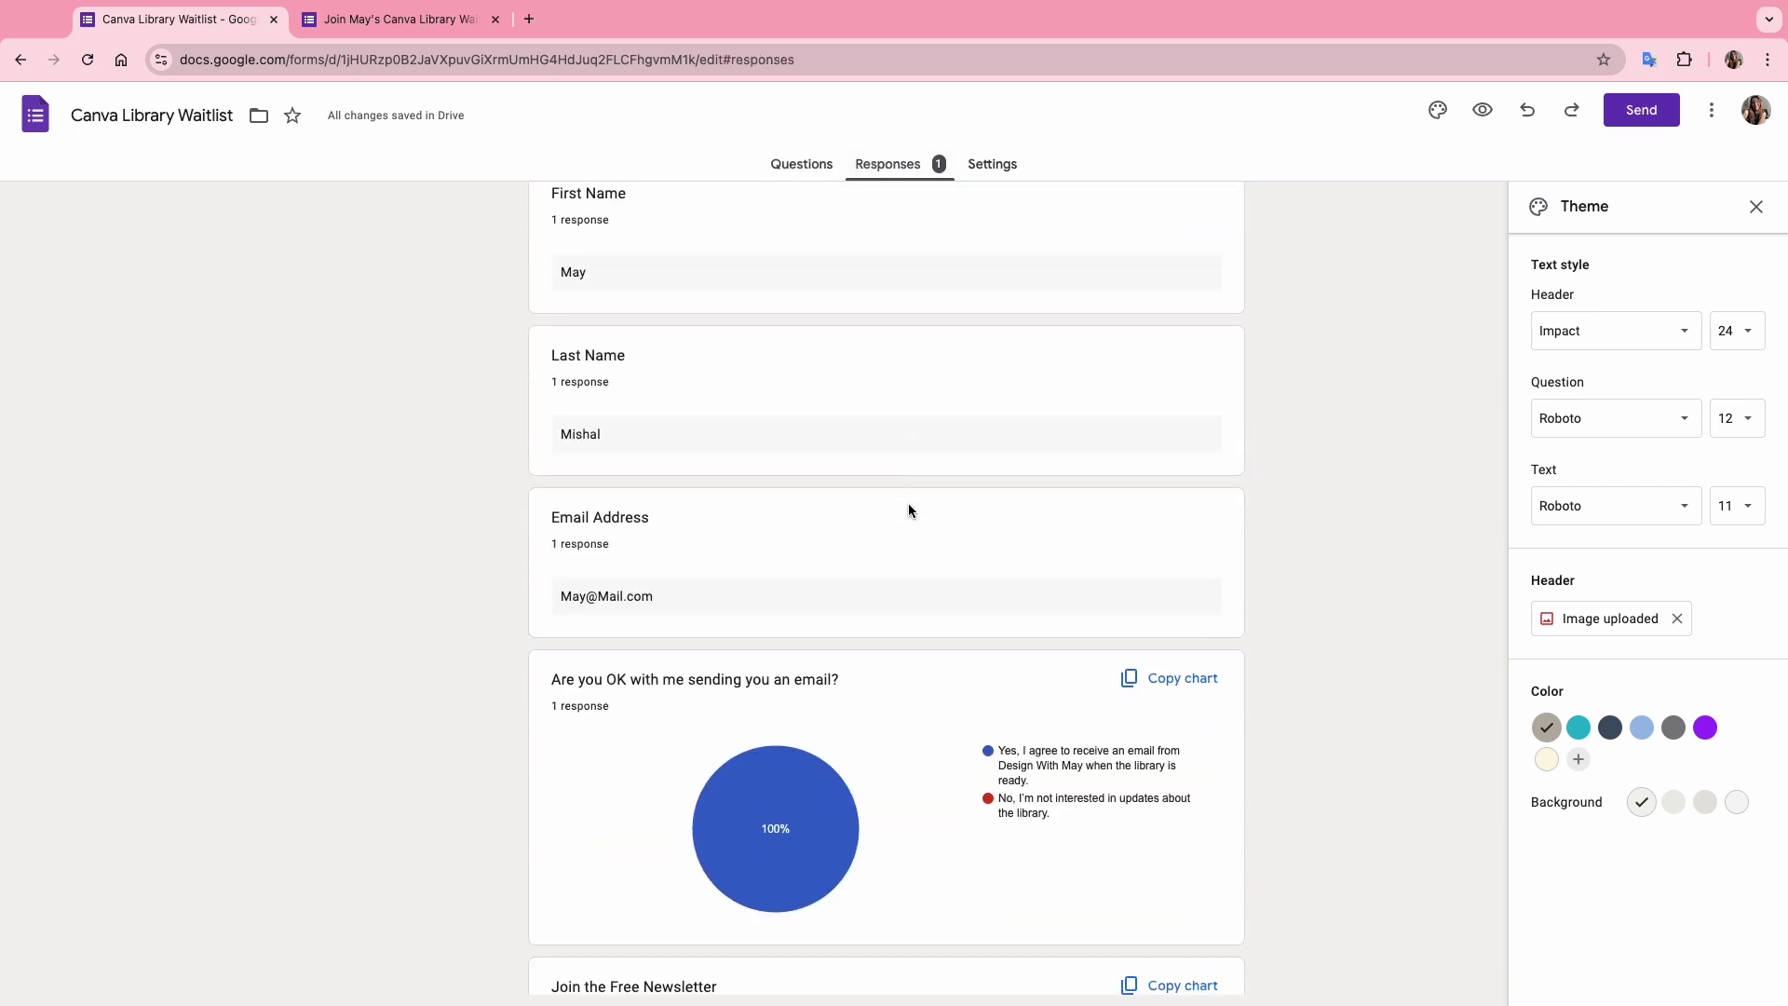
pyautogui.scroll(5, 908, 504)
pyautogui.scroll(2, 908, 501)
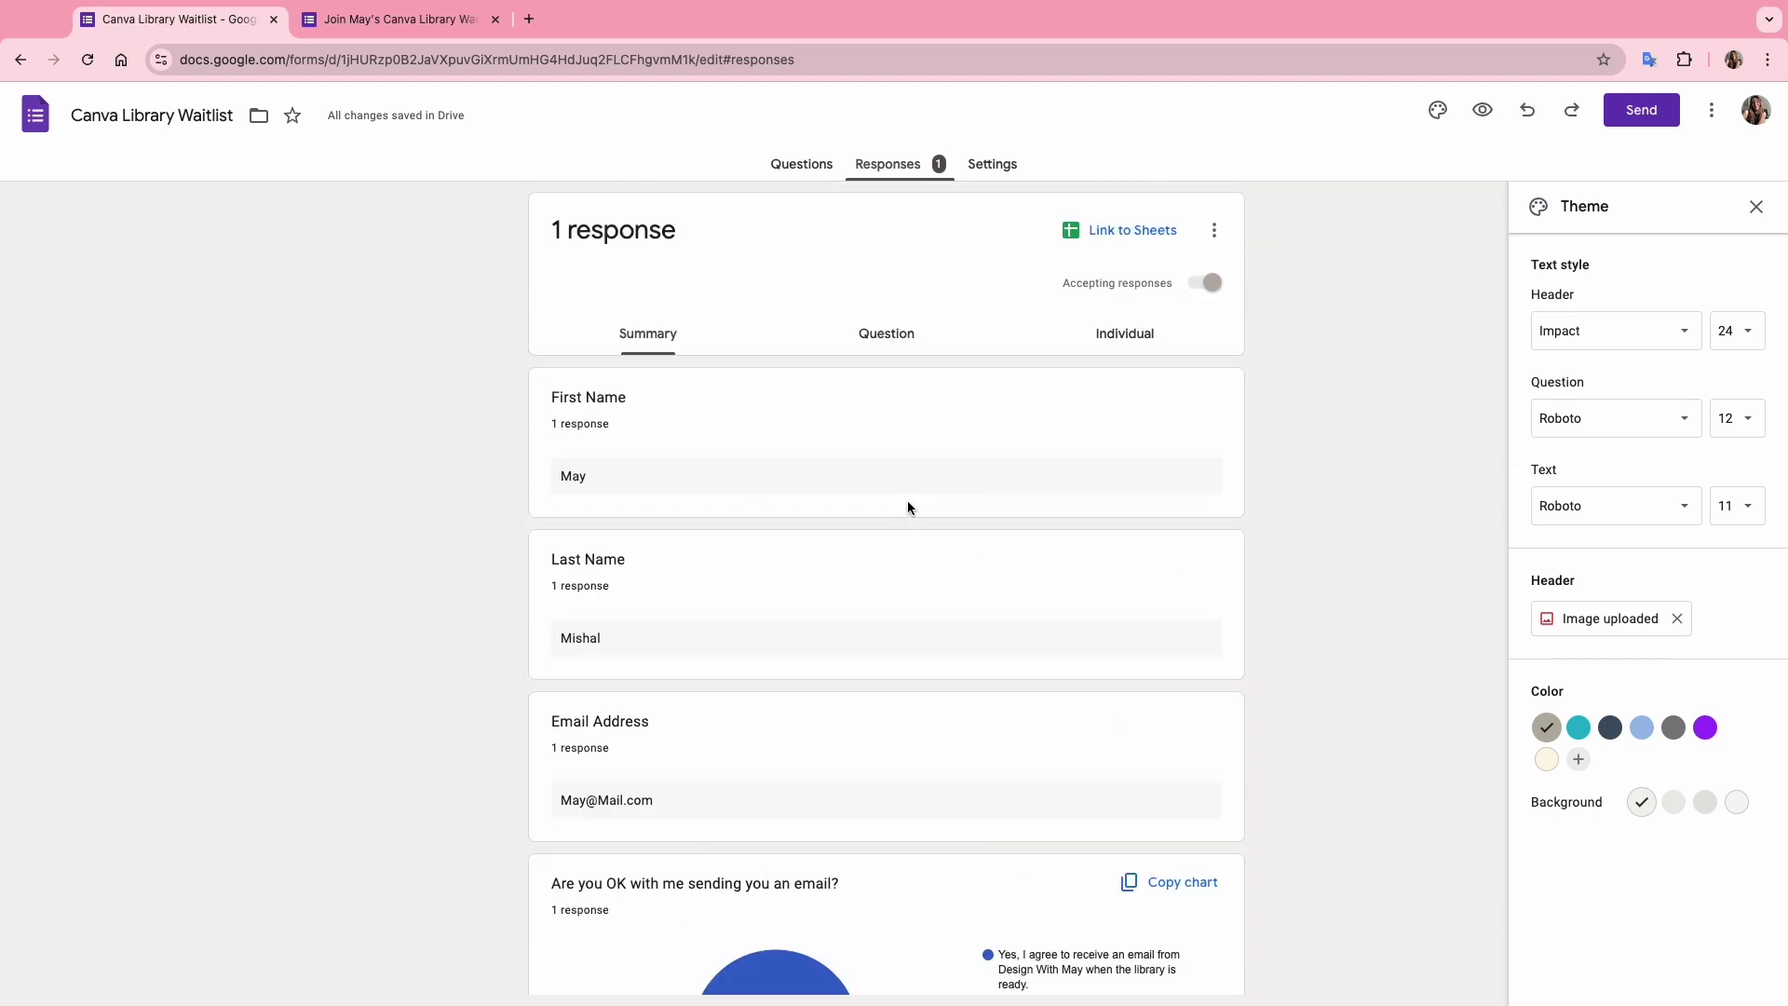
pyautogui.click(1122, 226)
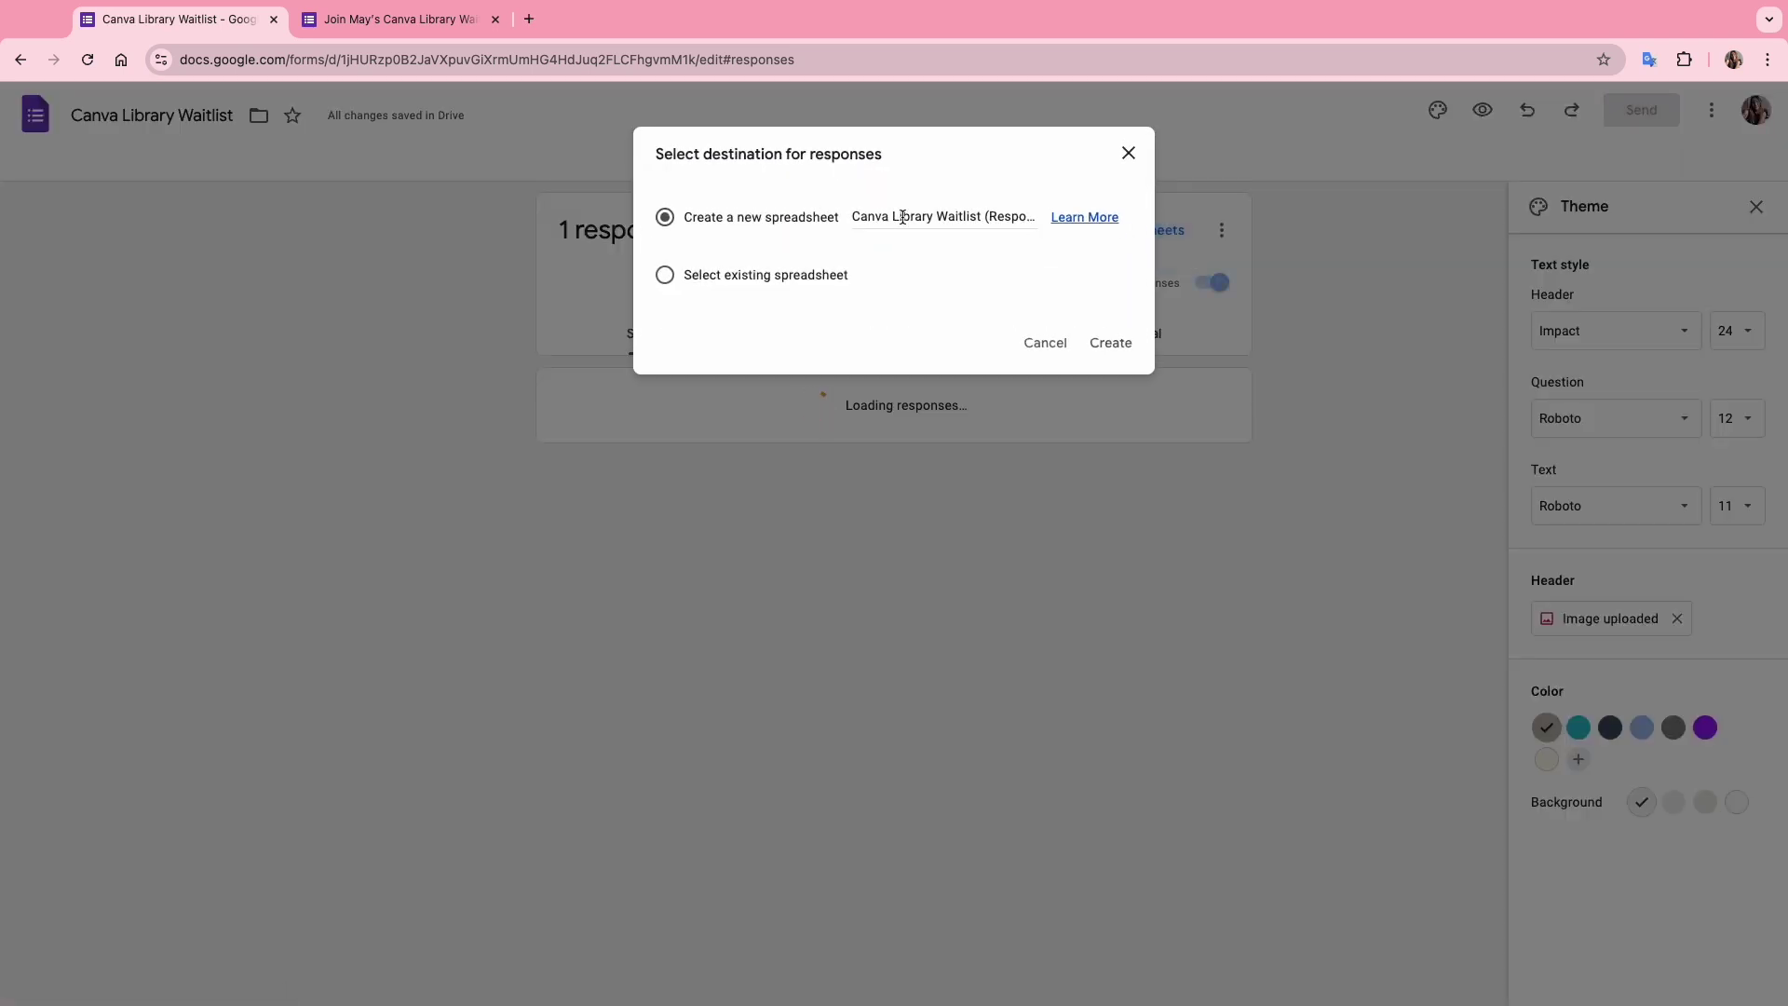
pyautogui.click(1133, 355)
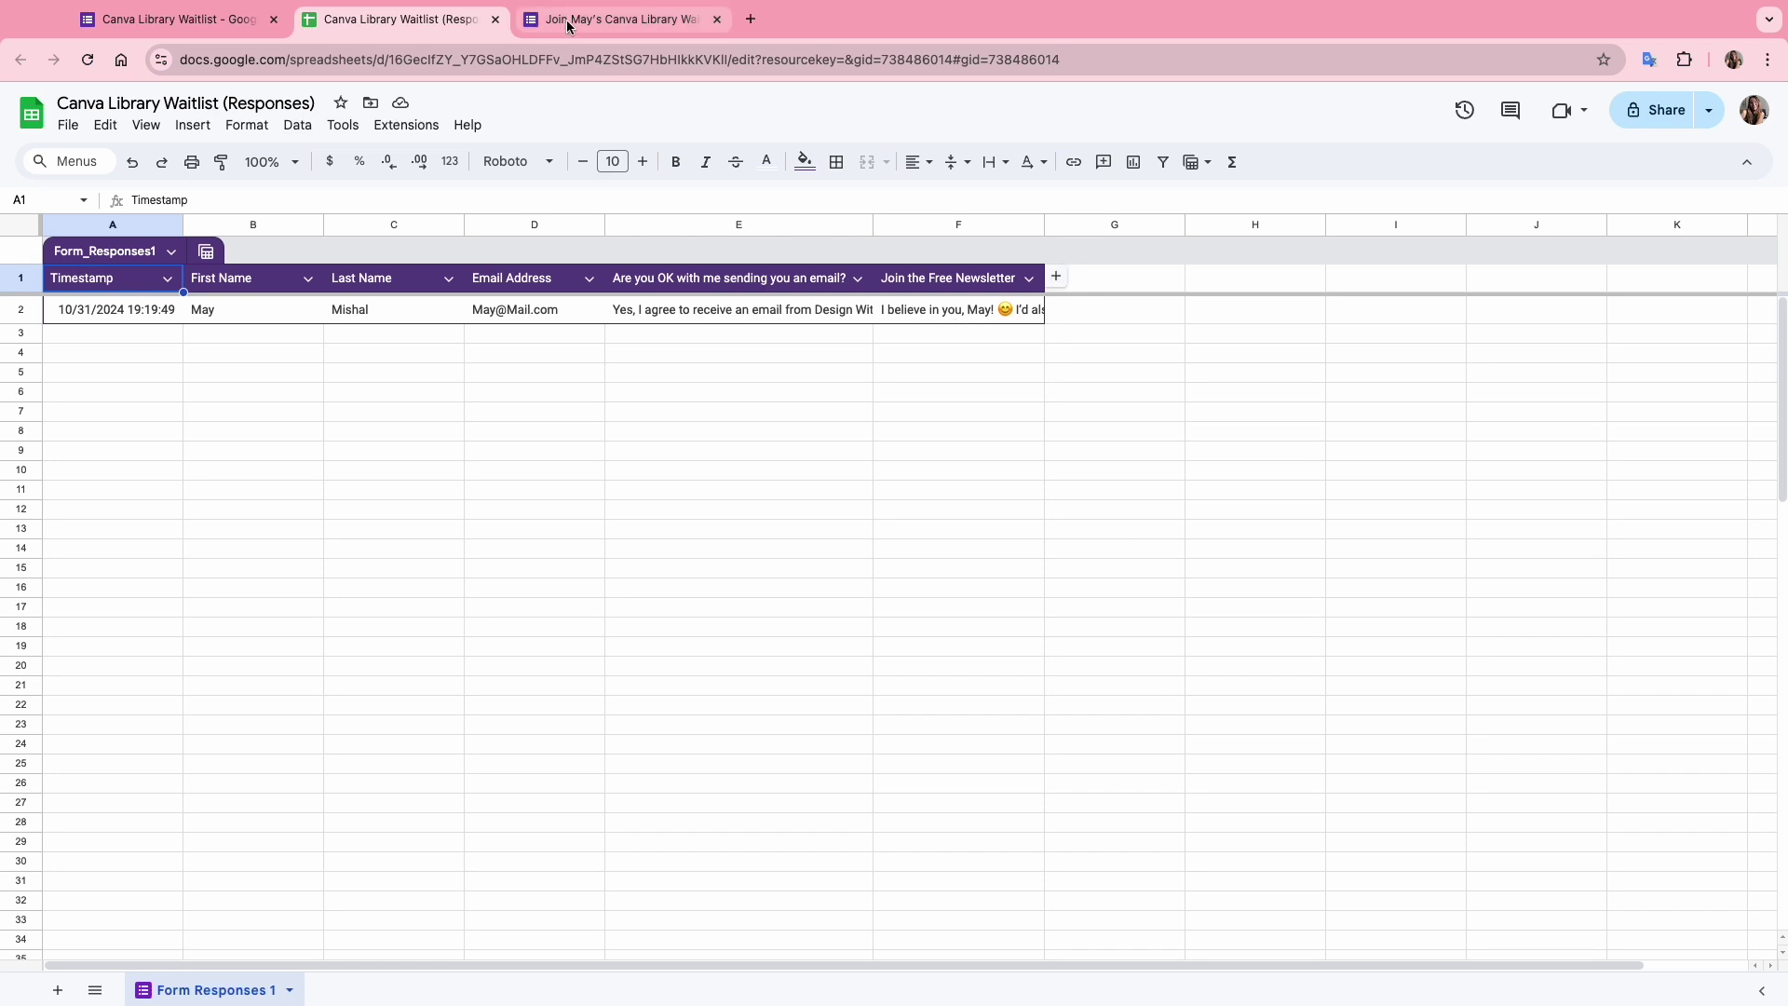
pyautogui.click(158, 19)
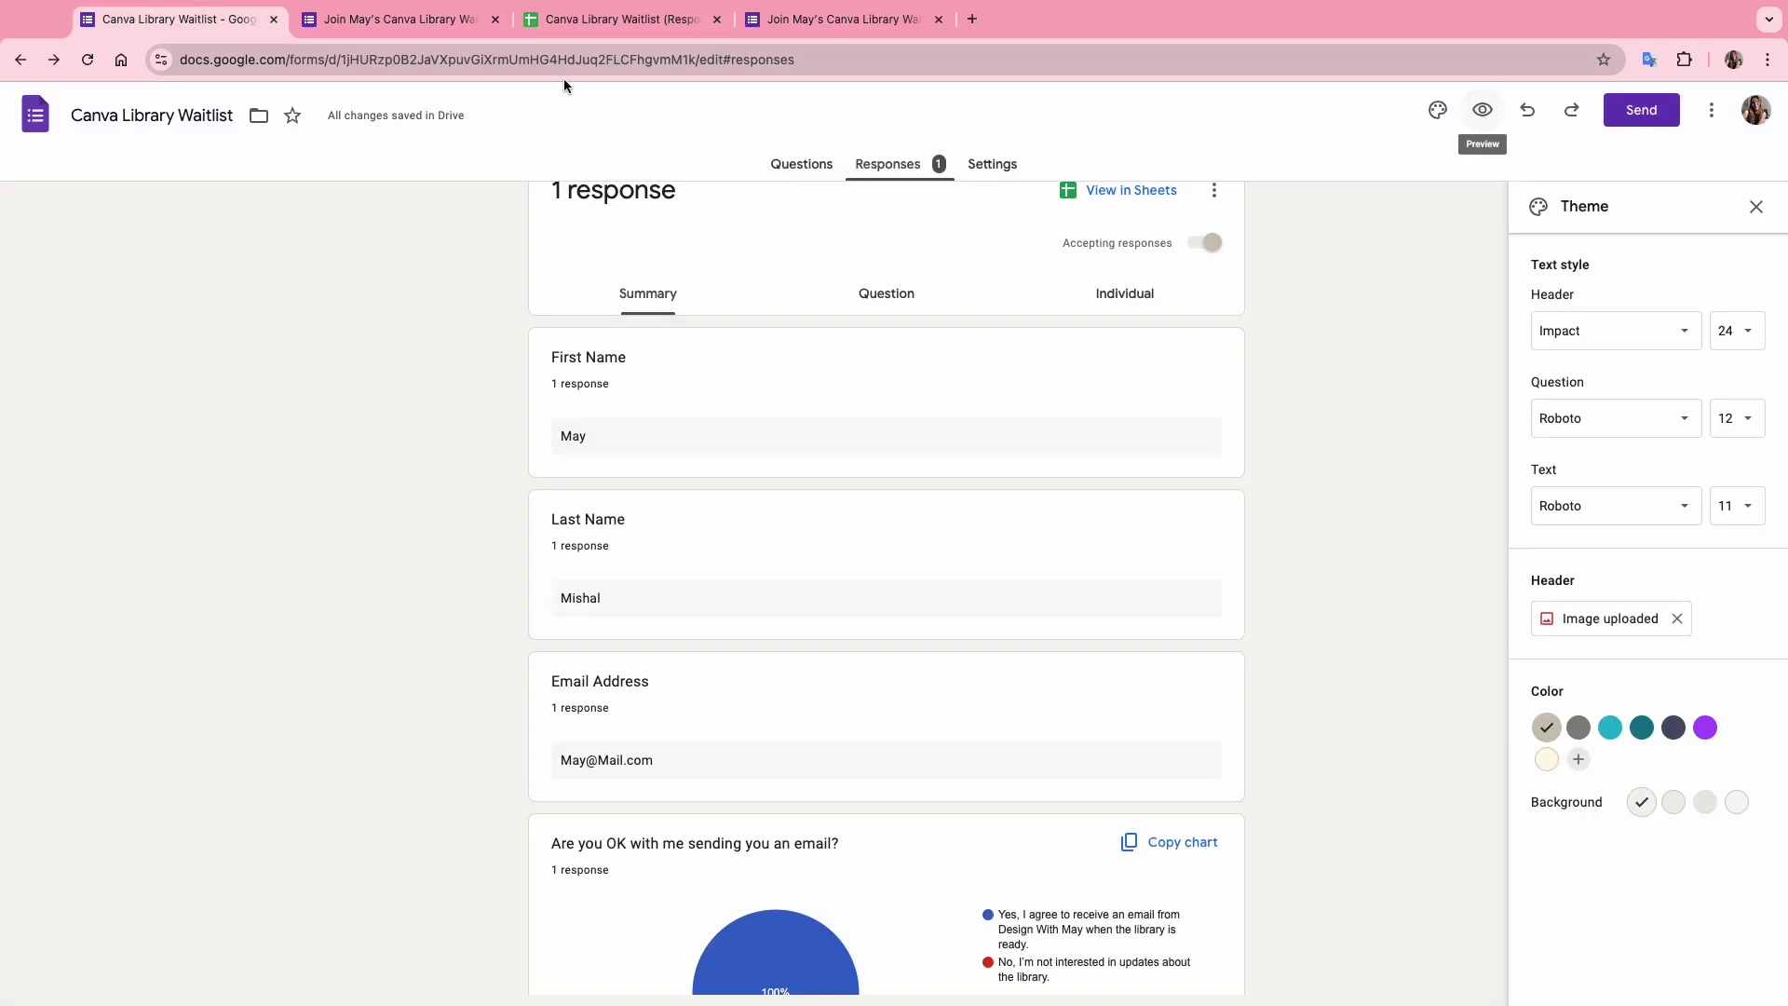
# Copy the form's shortened forms.gle share link from the Send dialog.
pyautogui.click(1630, 121)
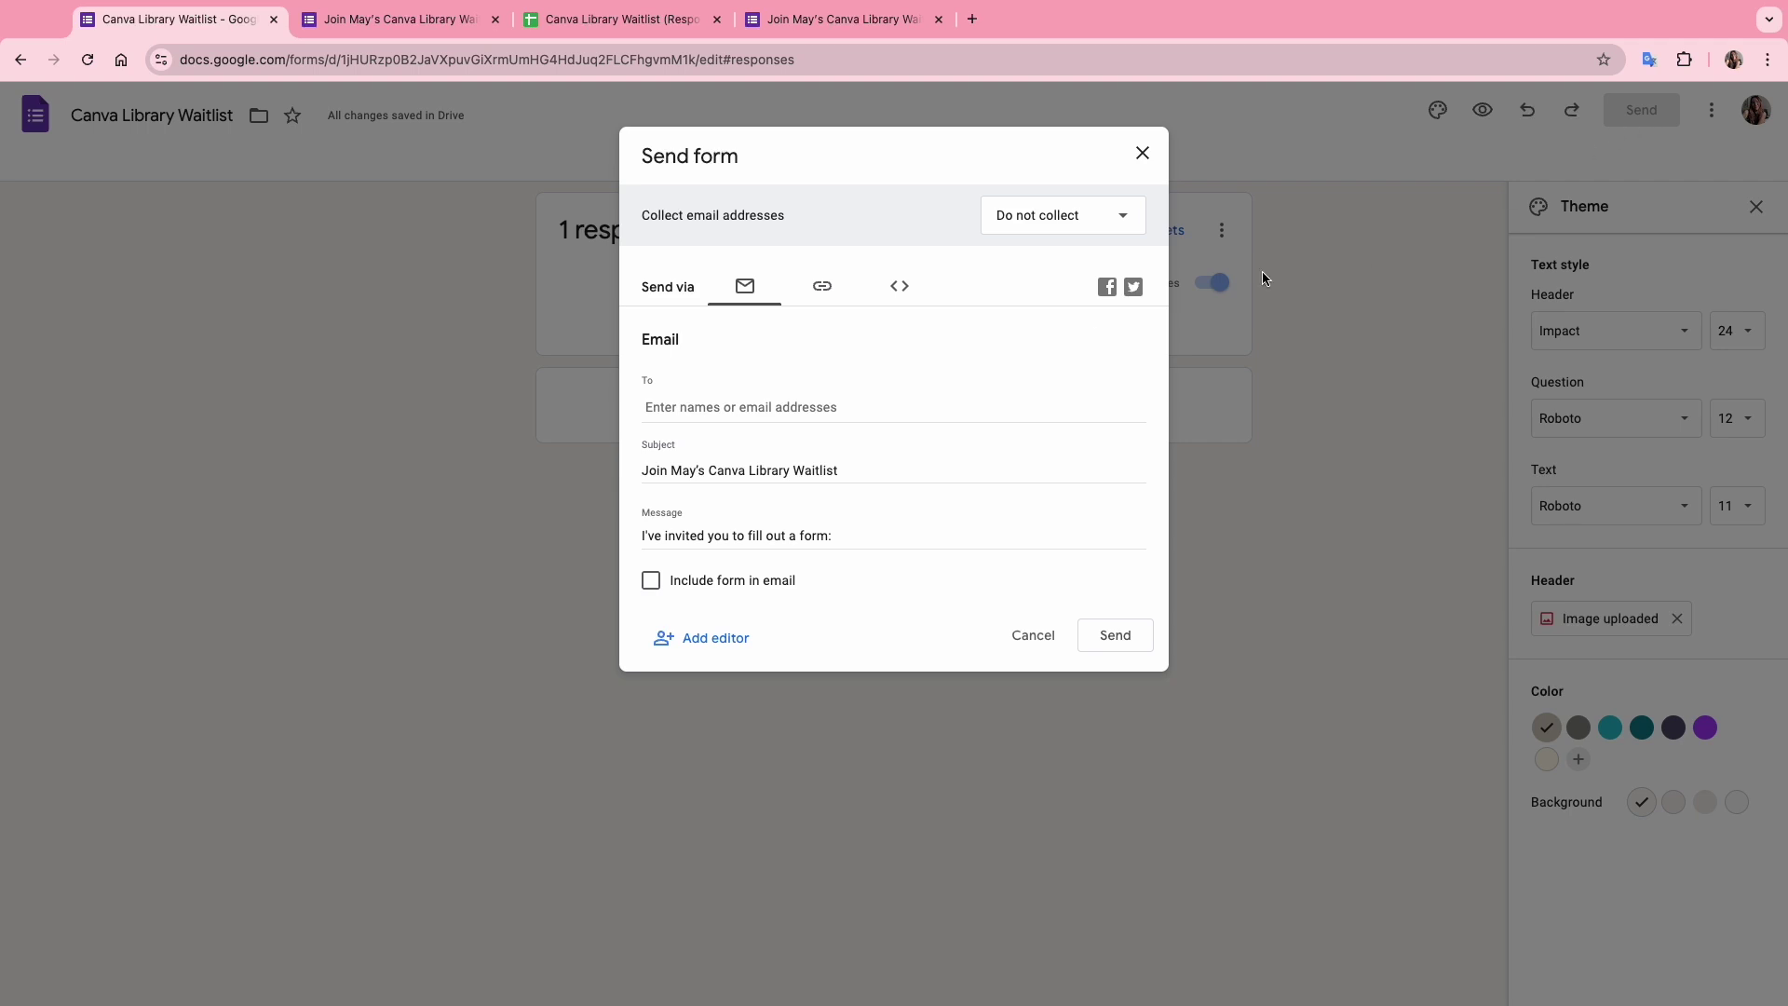
pyautogui.click(825, 297)
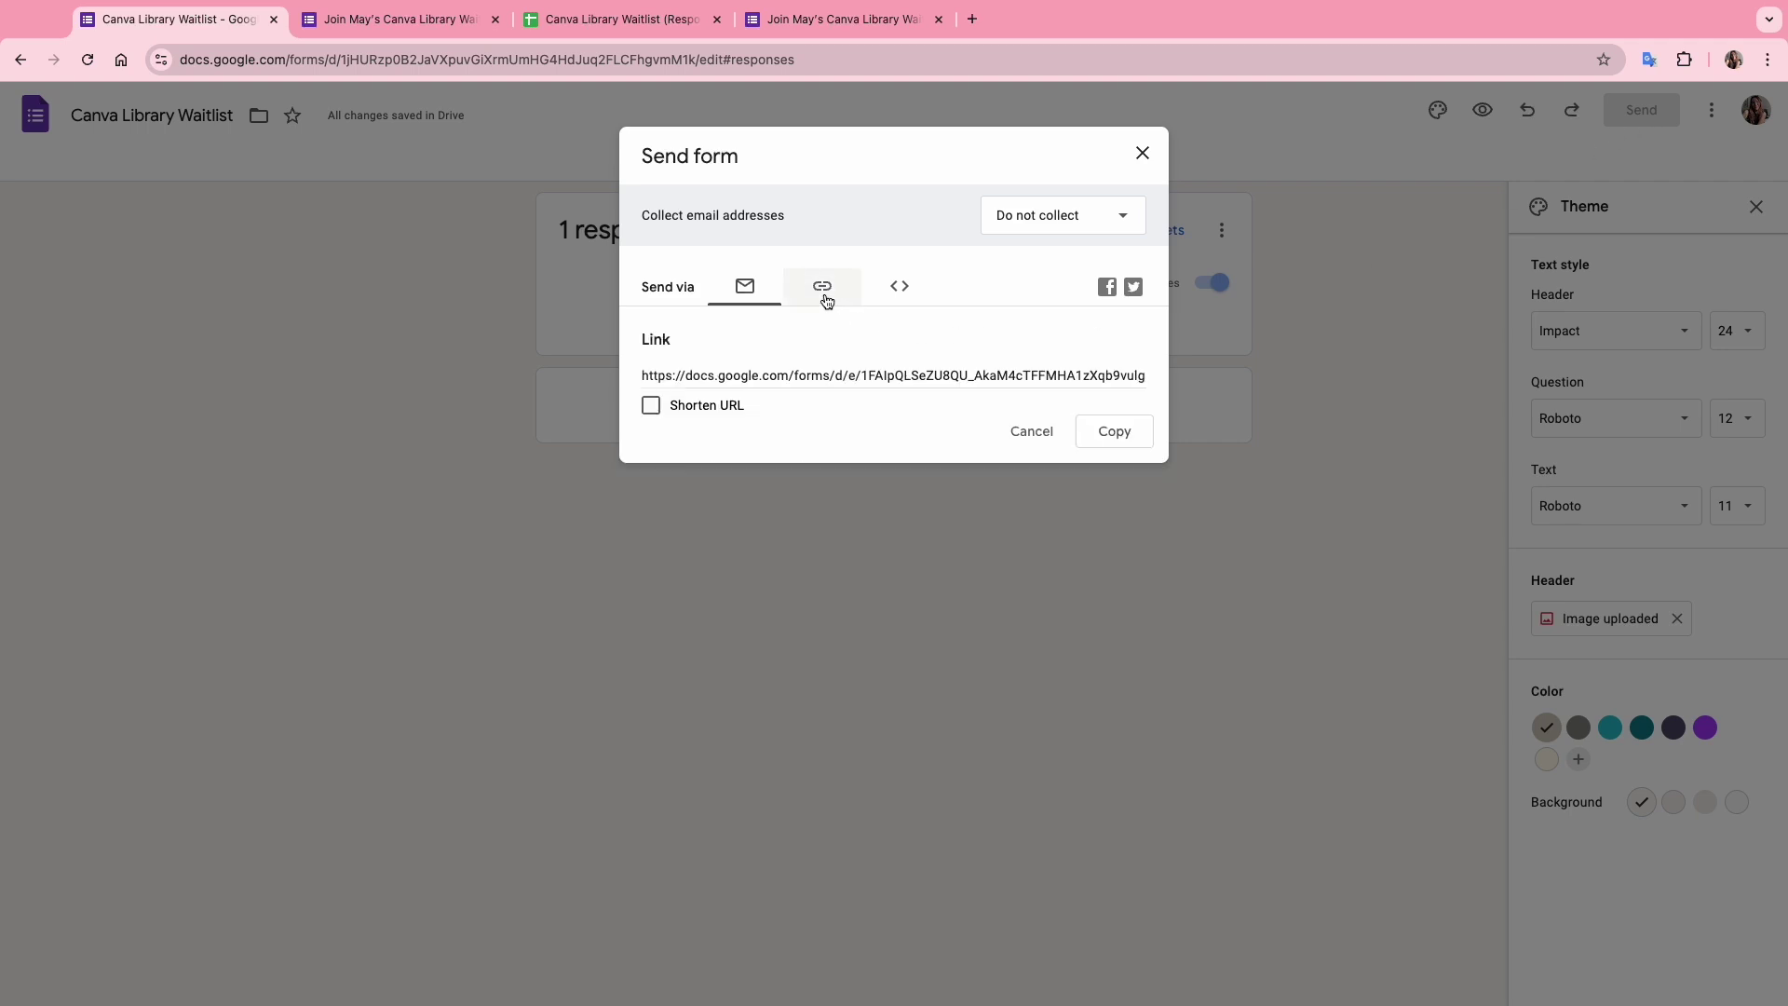
pyautogui.click(651, 405)
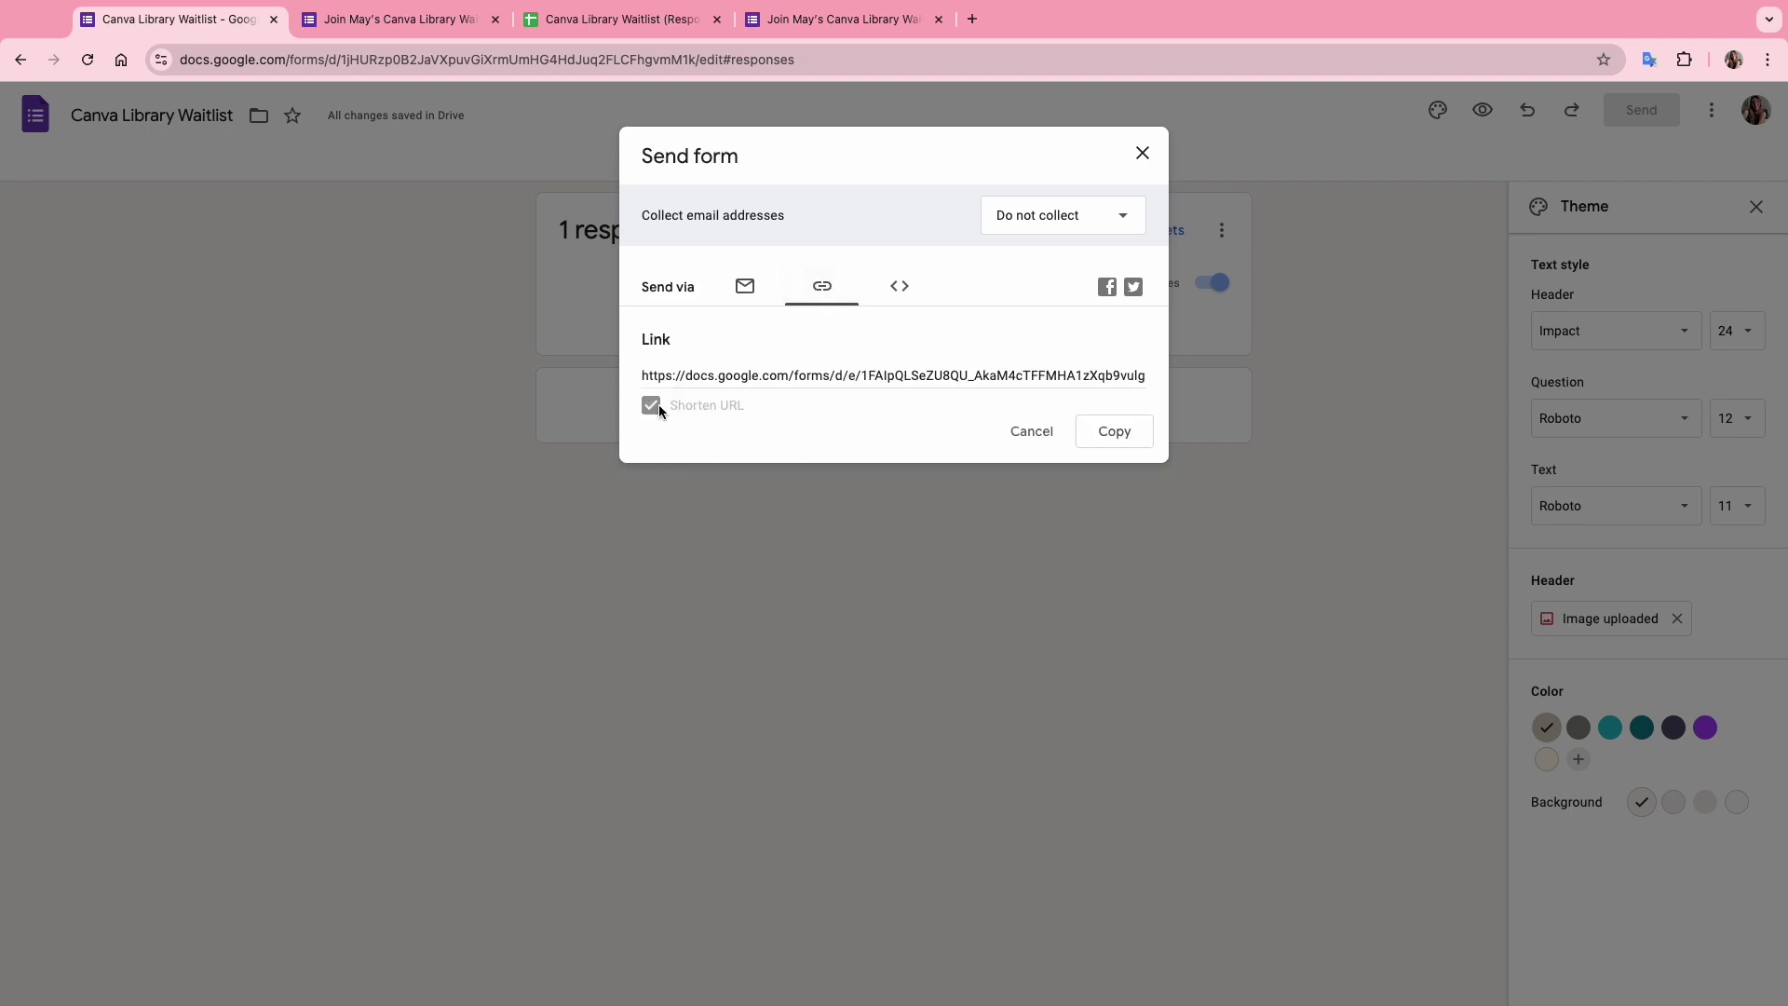
pyautogui.rightClick(722, 379)
pyautogui.click(759, 412)
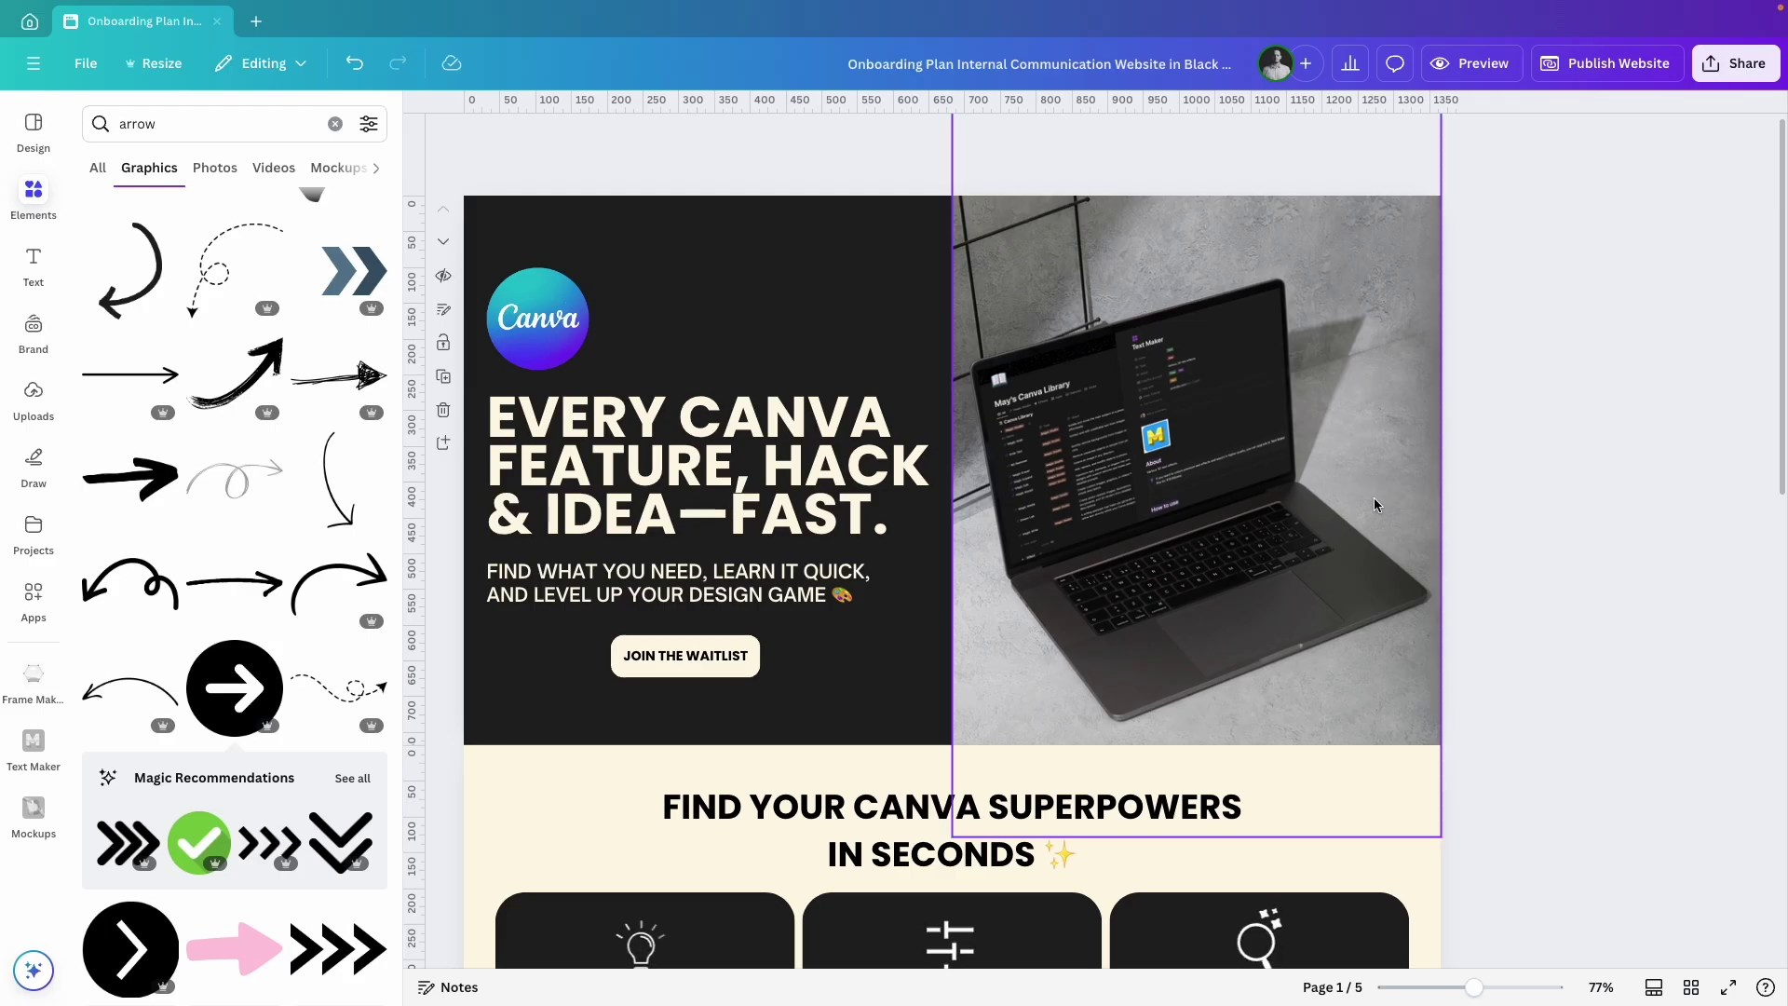
# Link the hero's Join the Waitlist button to the form and remove its underline.
pyautogui.click(690, 657)
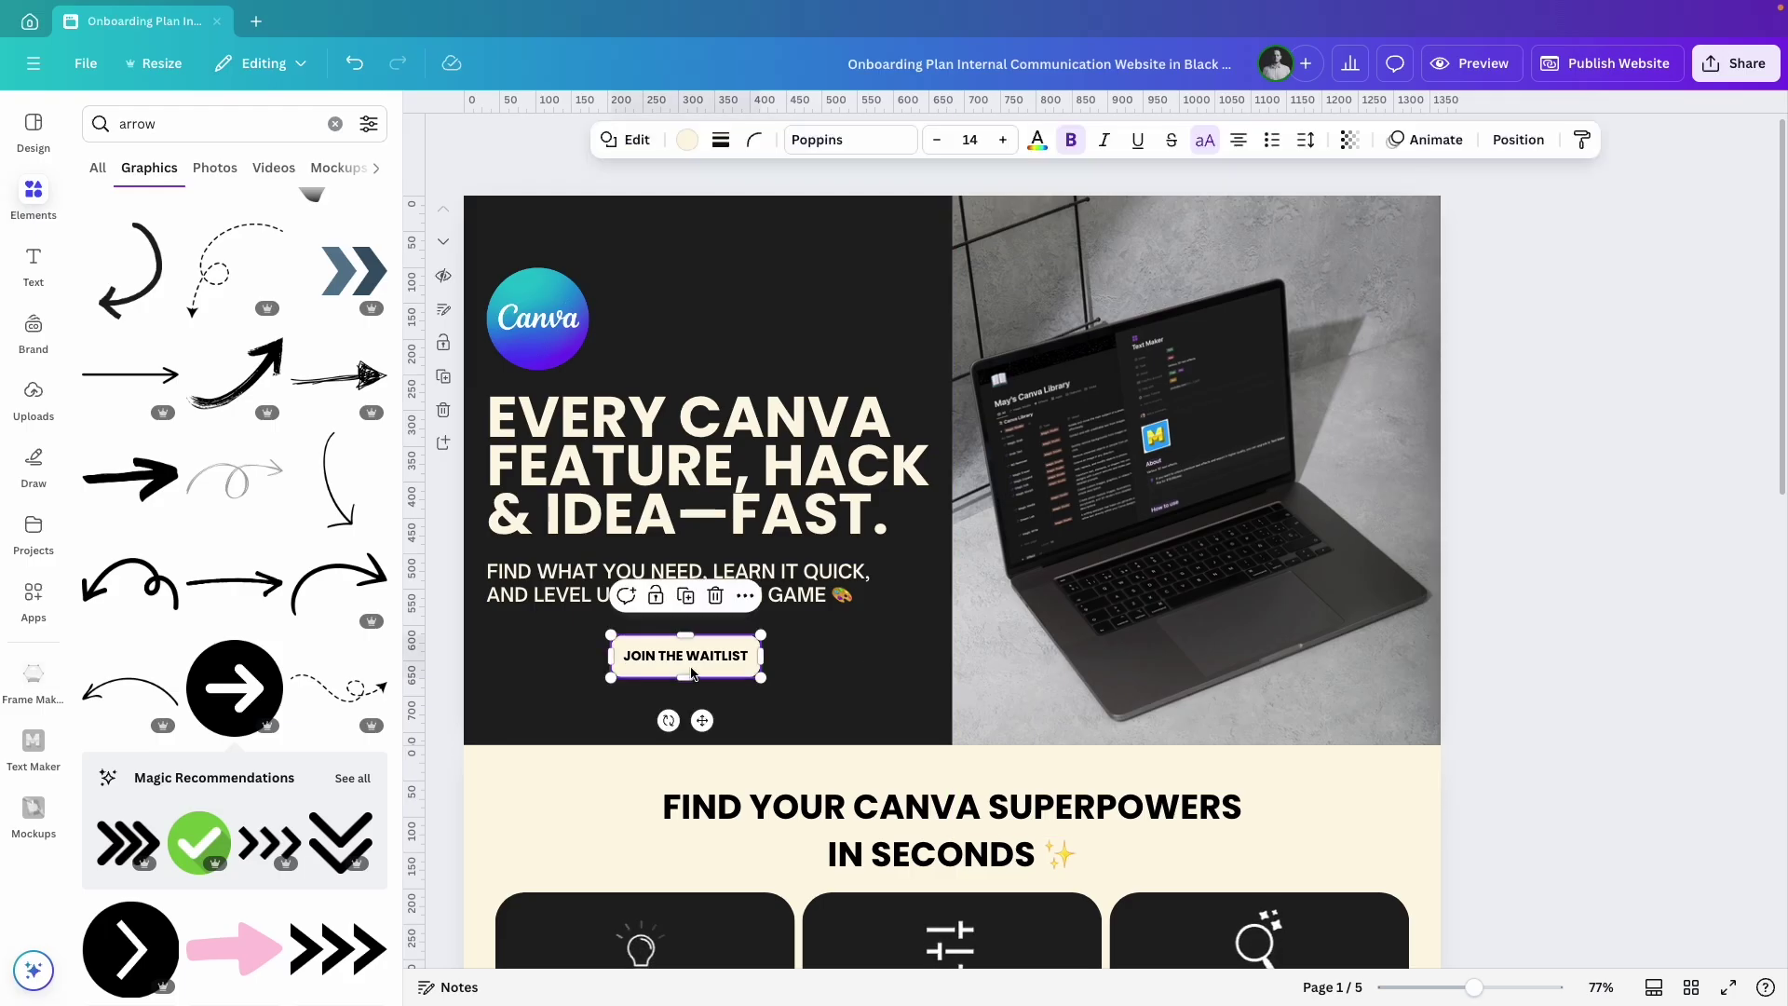
pyautogui.press('super+k')
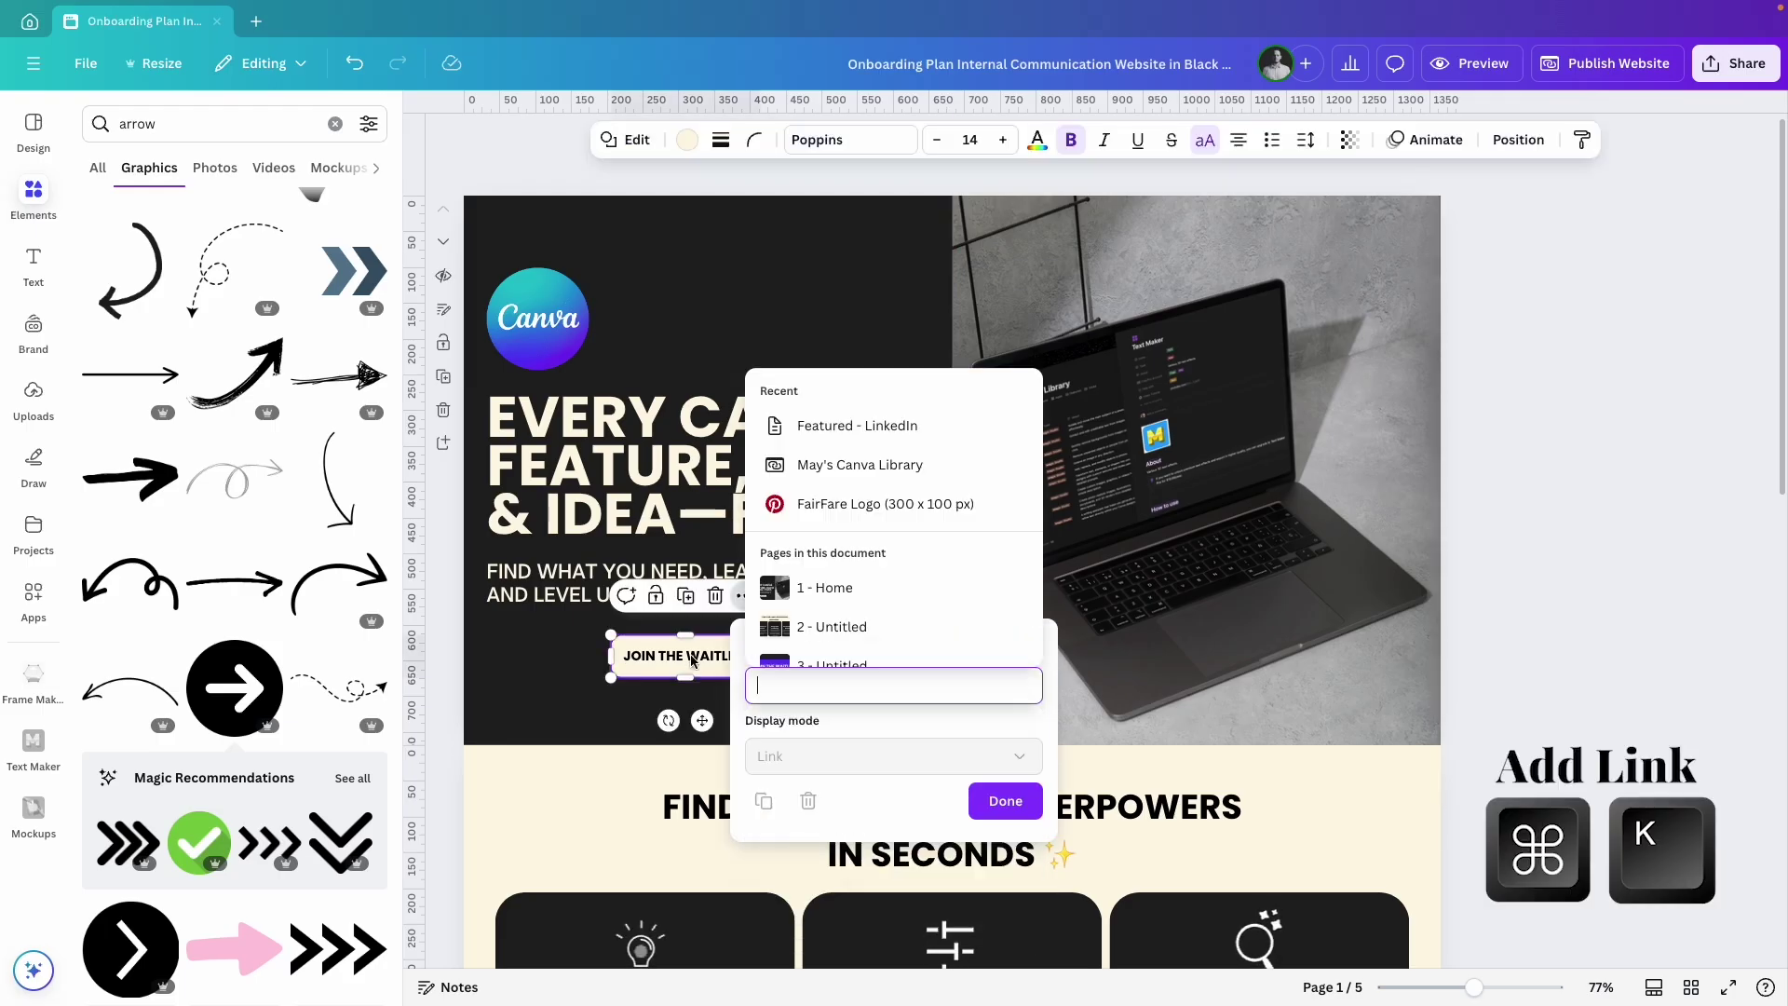
pyautogui.press('super+v')
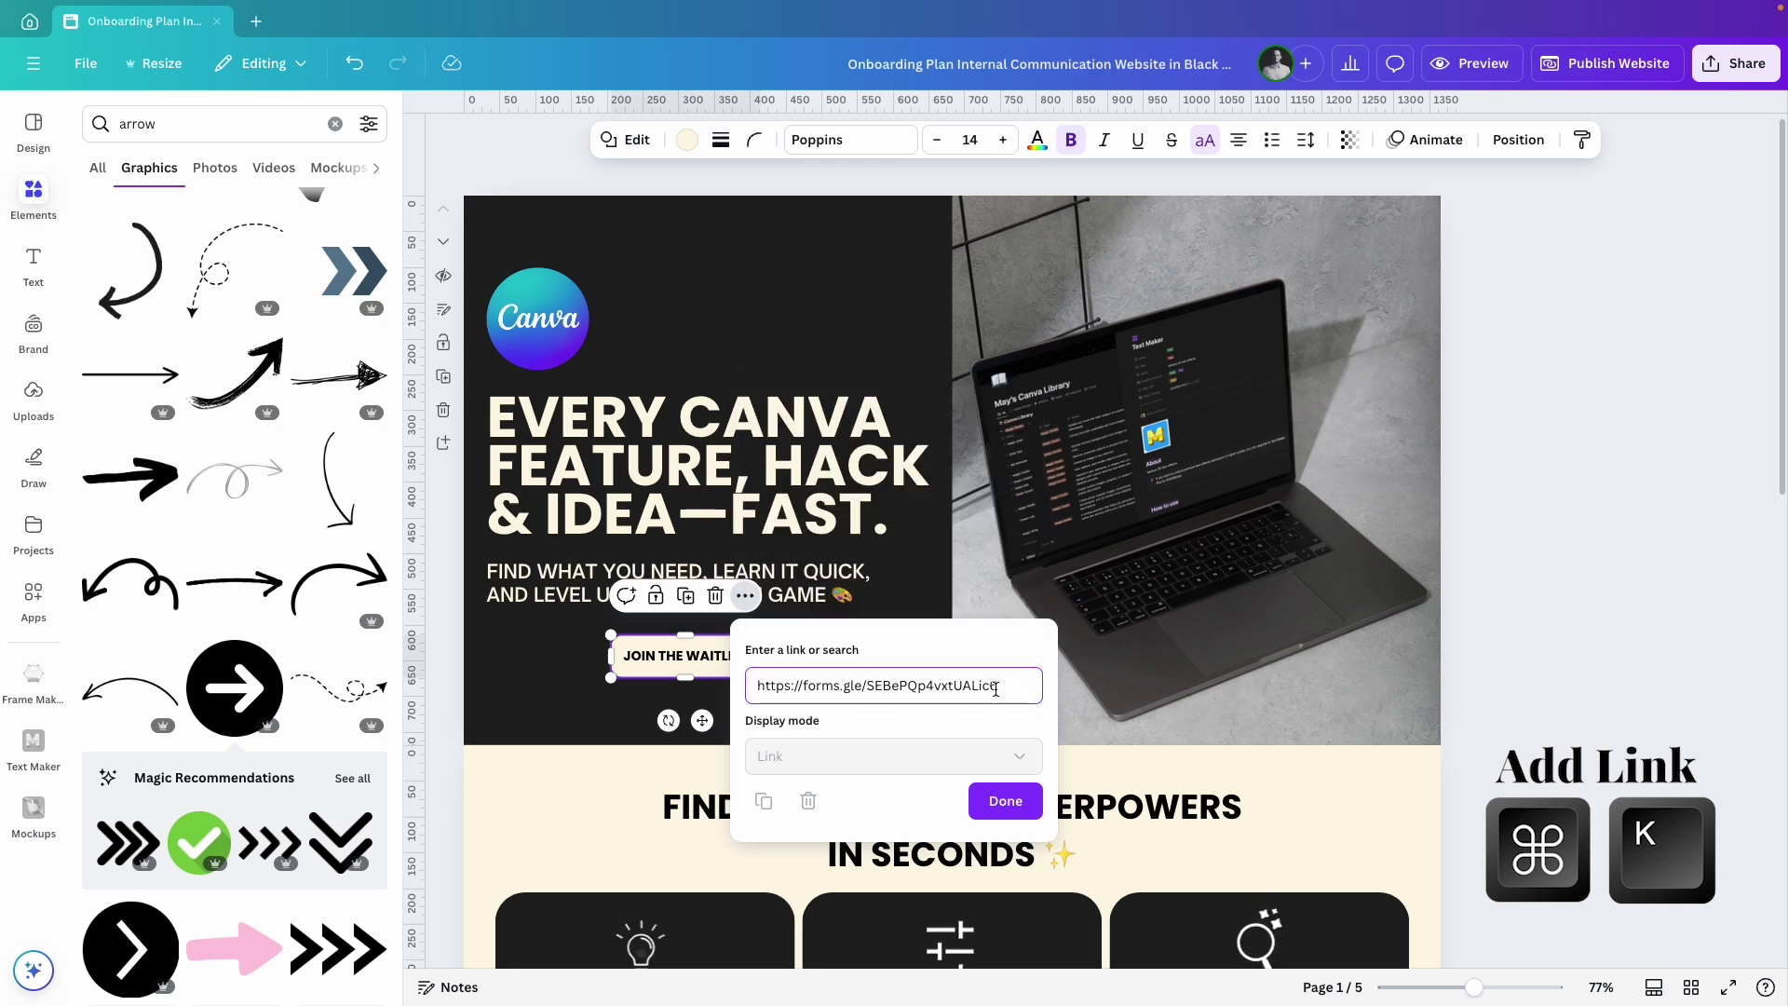
pyautogui.click(1016, 809)
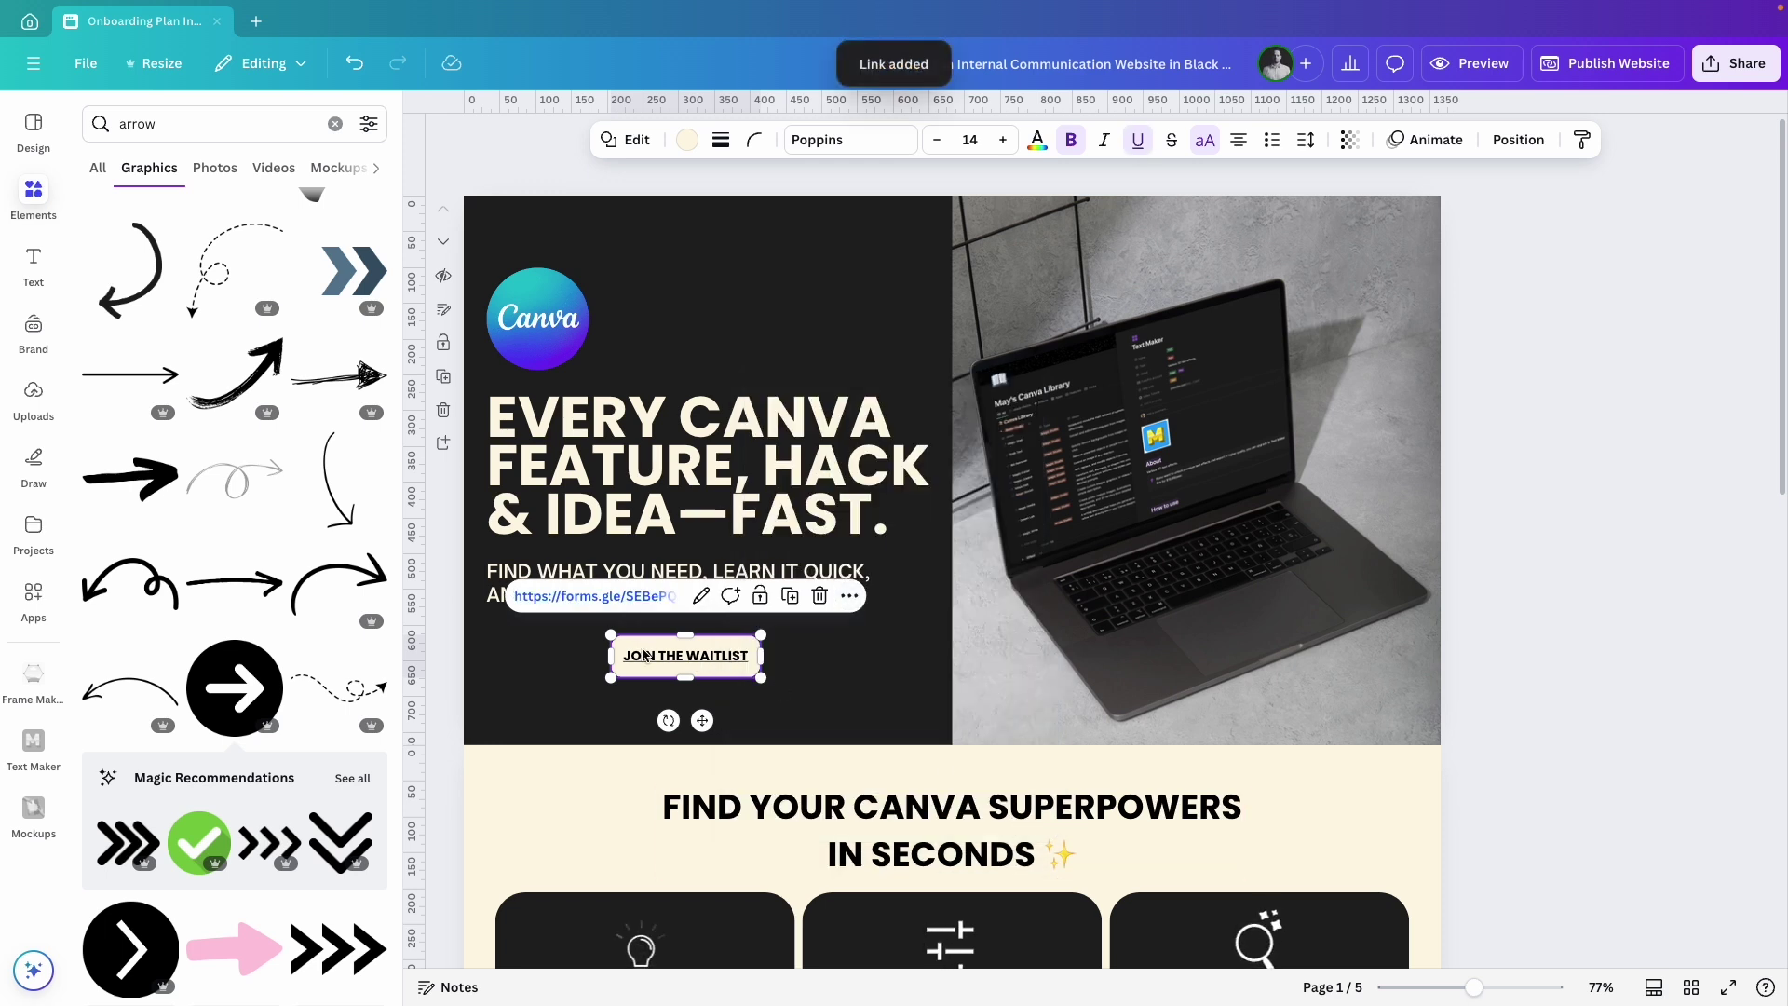
pyautogui.click(690, 654)
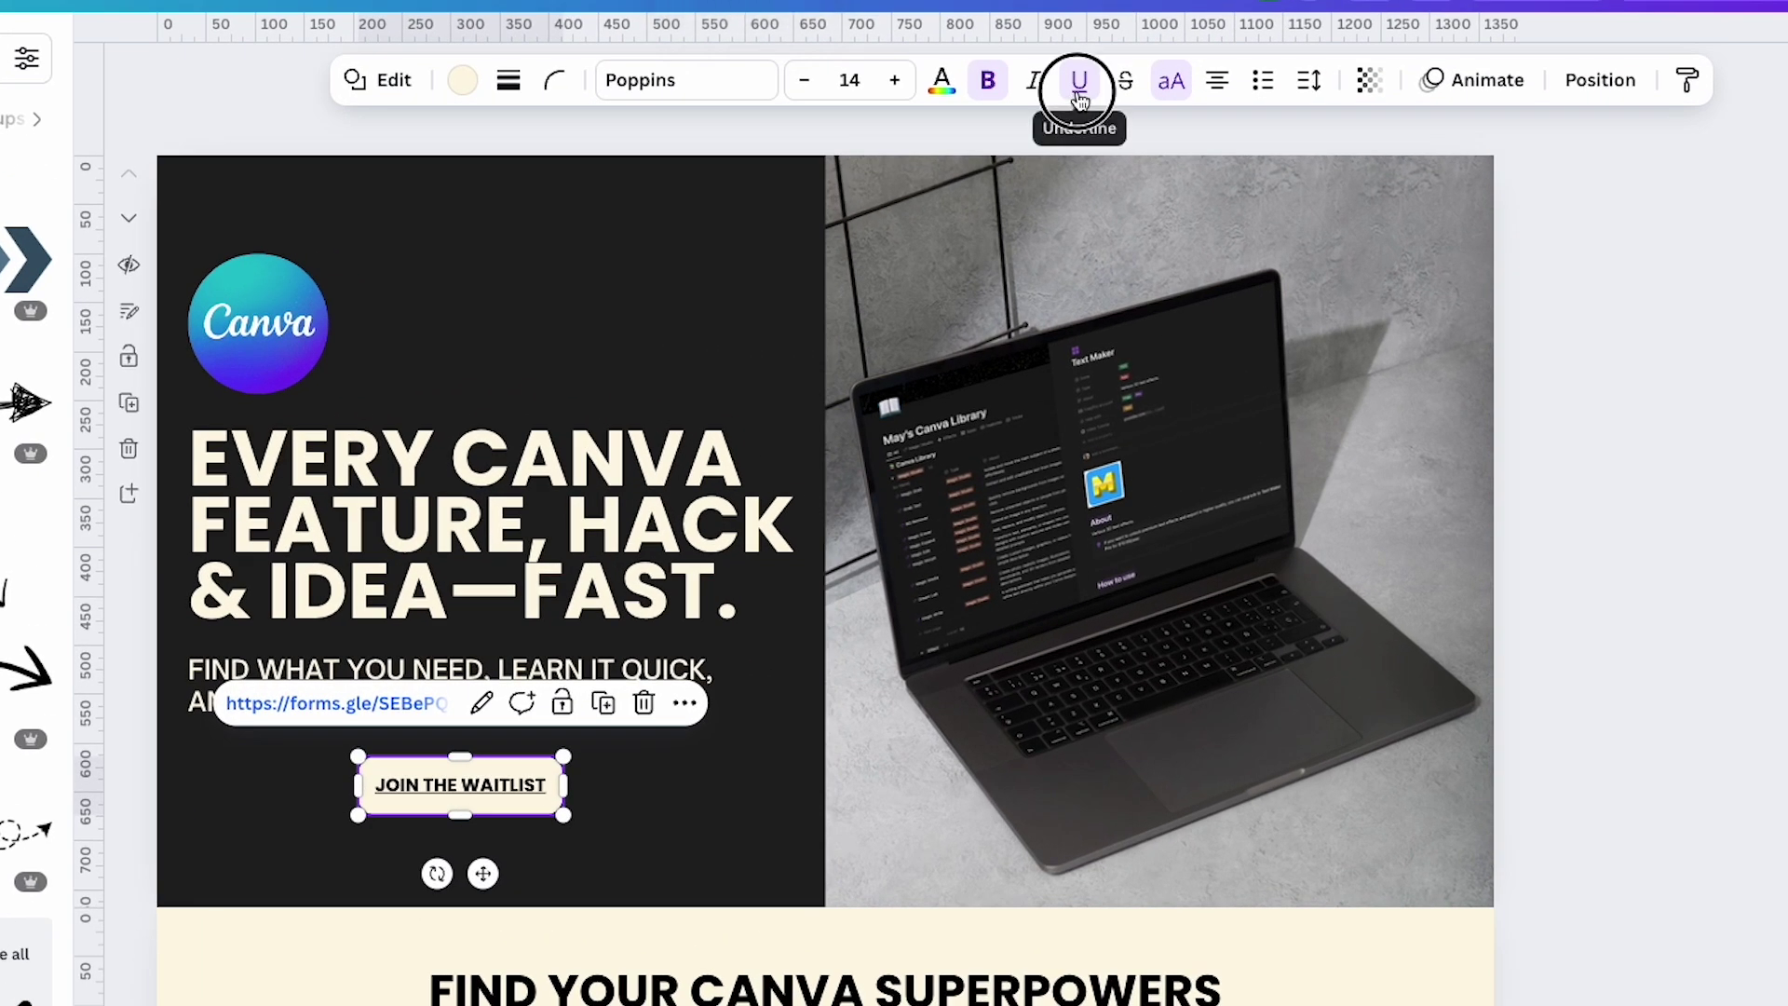
pyautogui.click(1080, 97)
pyautogui.click(555, 894)
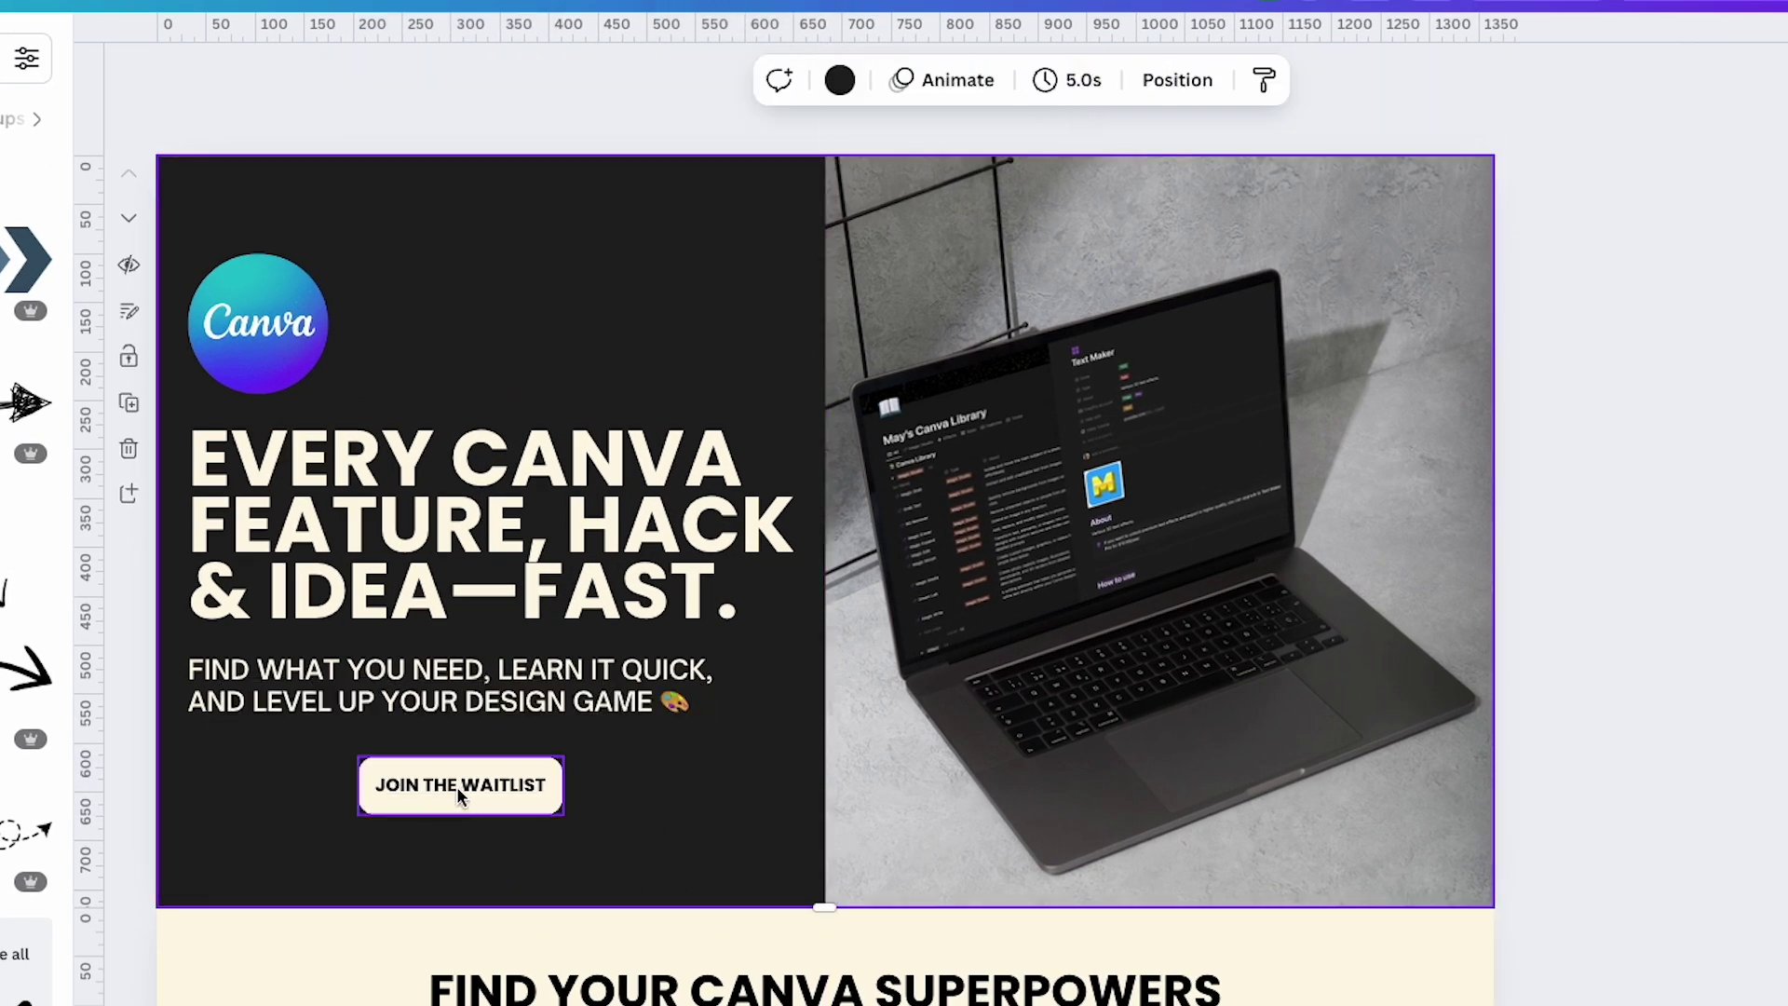
# Ungroup the waitlist band and link its purple button to the form.
pyautogui.scroll(-10, 746, 787)
pyautogui.click(794, 798)
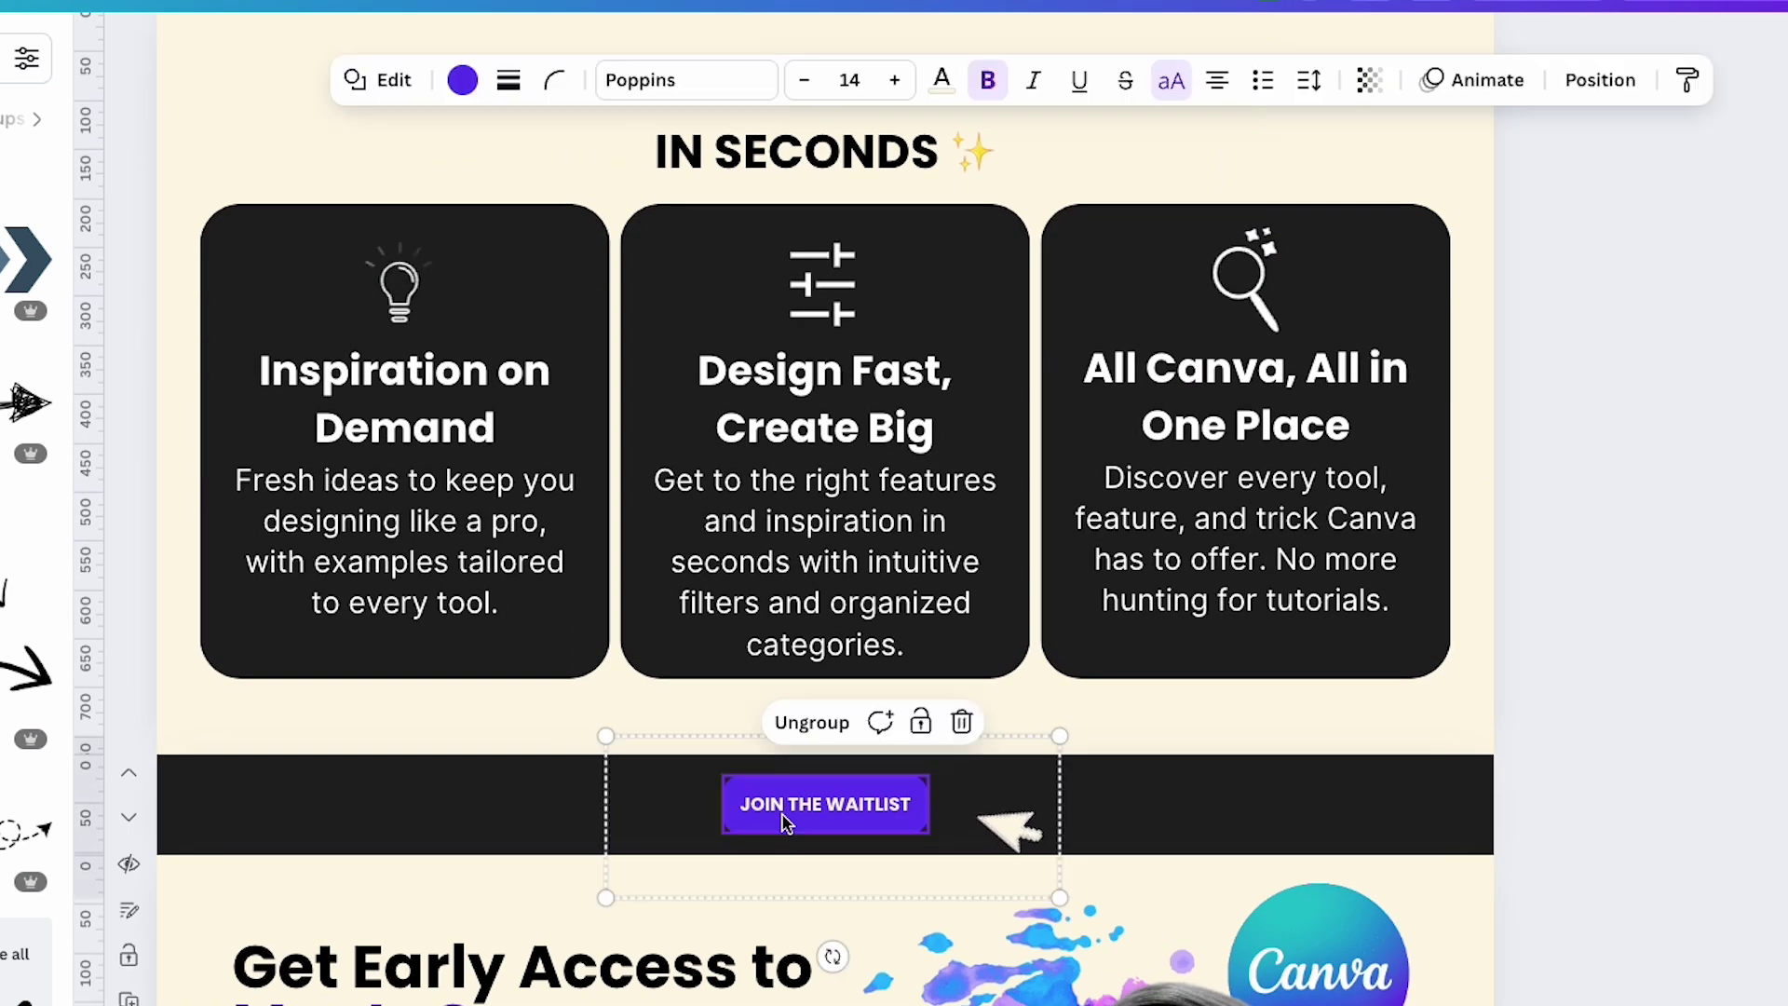
pyautogui.click(764, 723)
pyautogui.click(1215, 833)
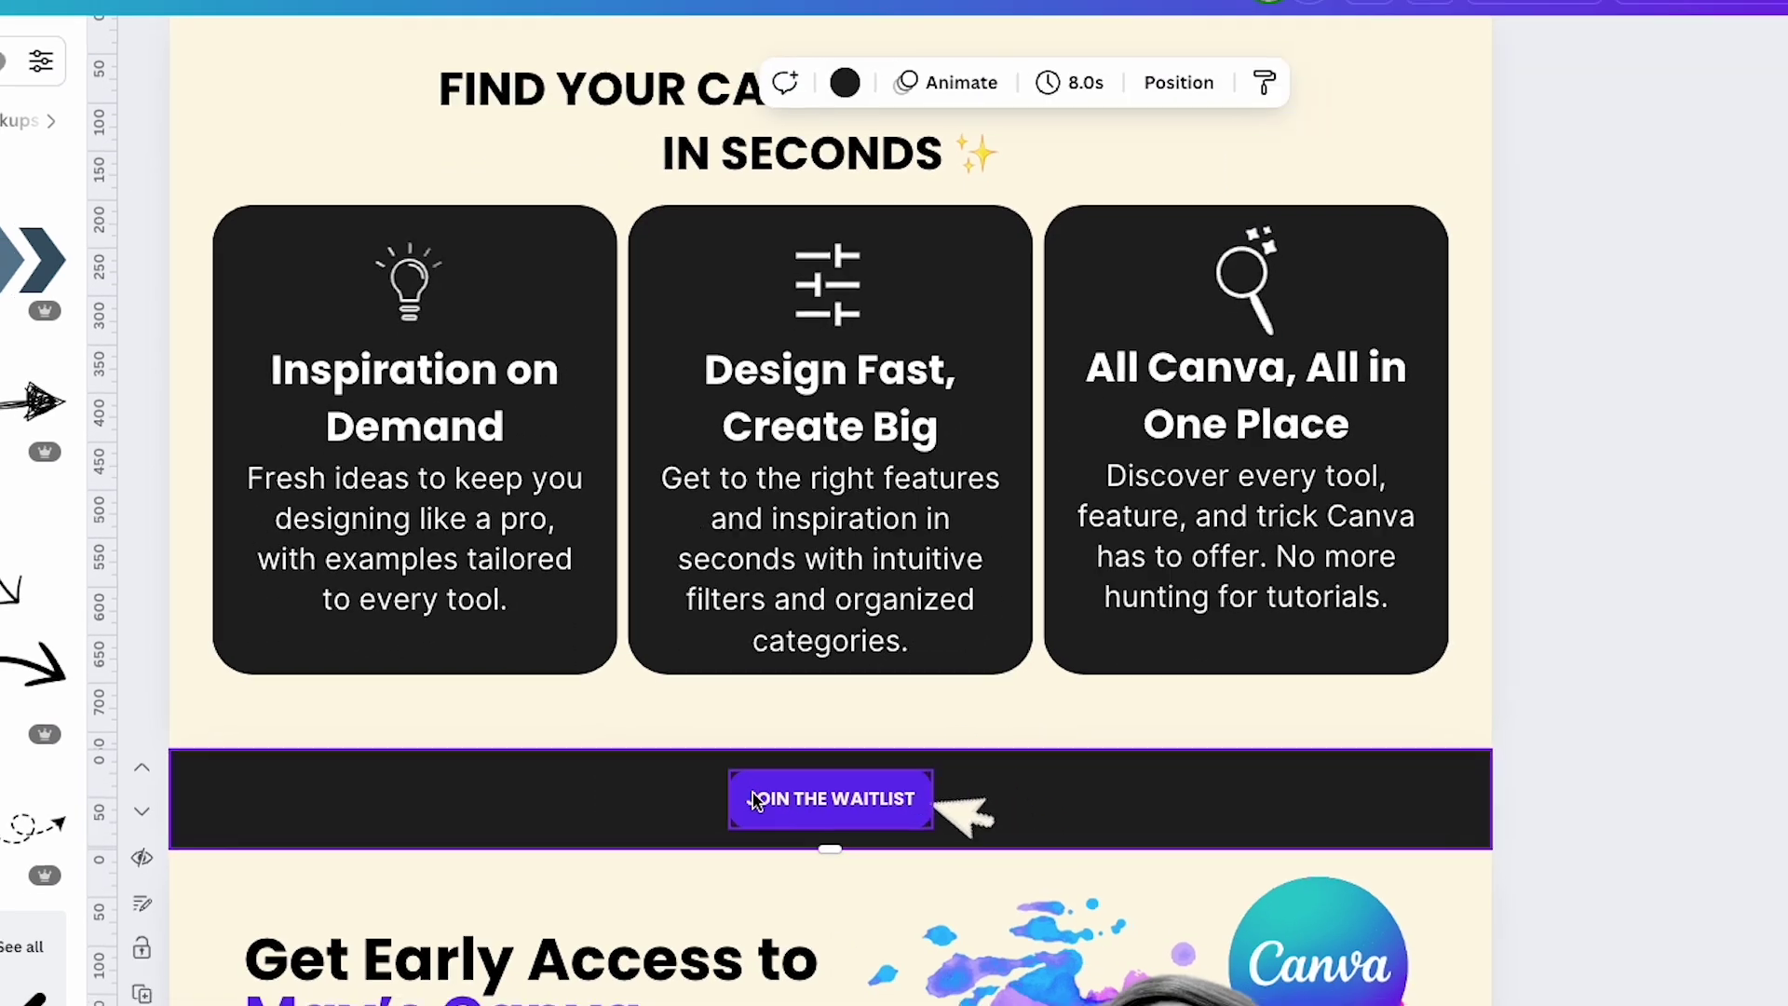
pyautogui.click(788, 806)
pyautogui.press('super+k')
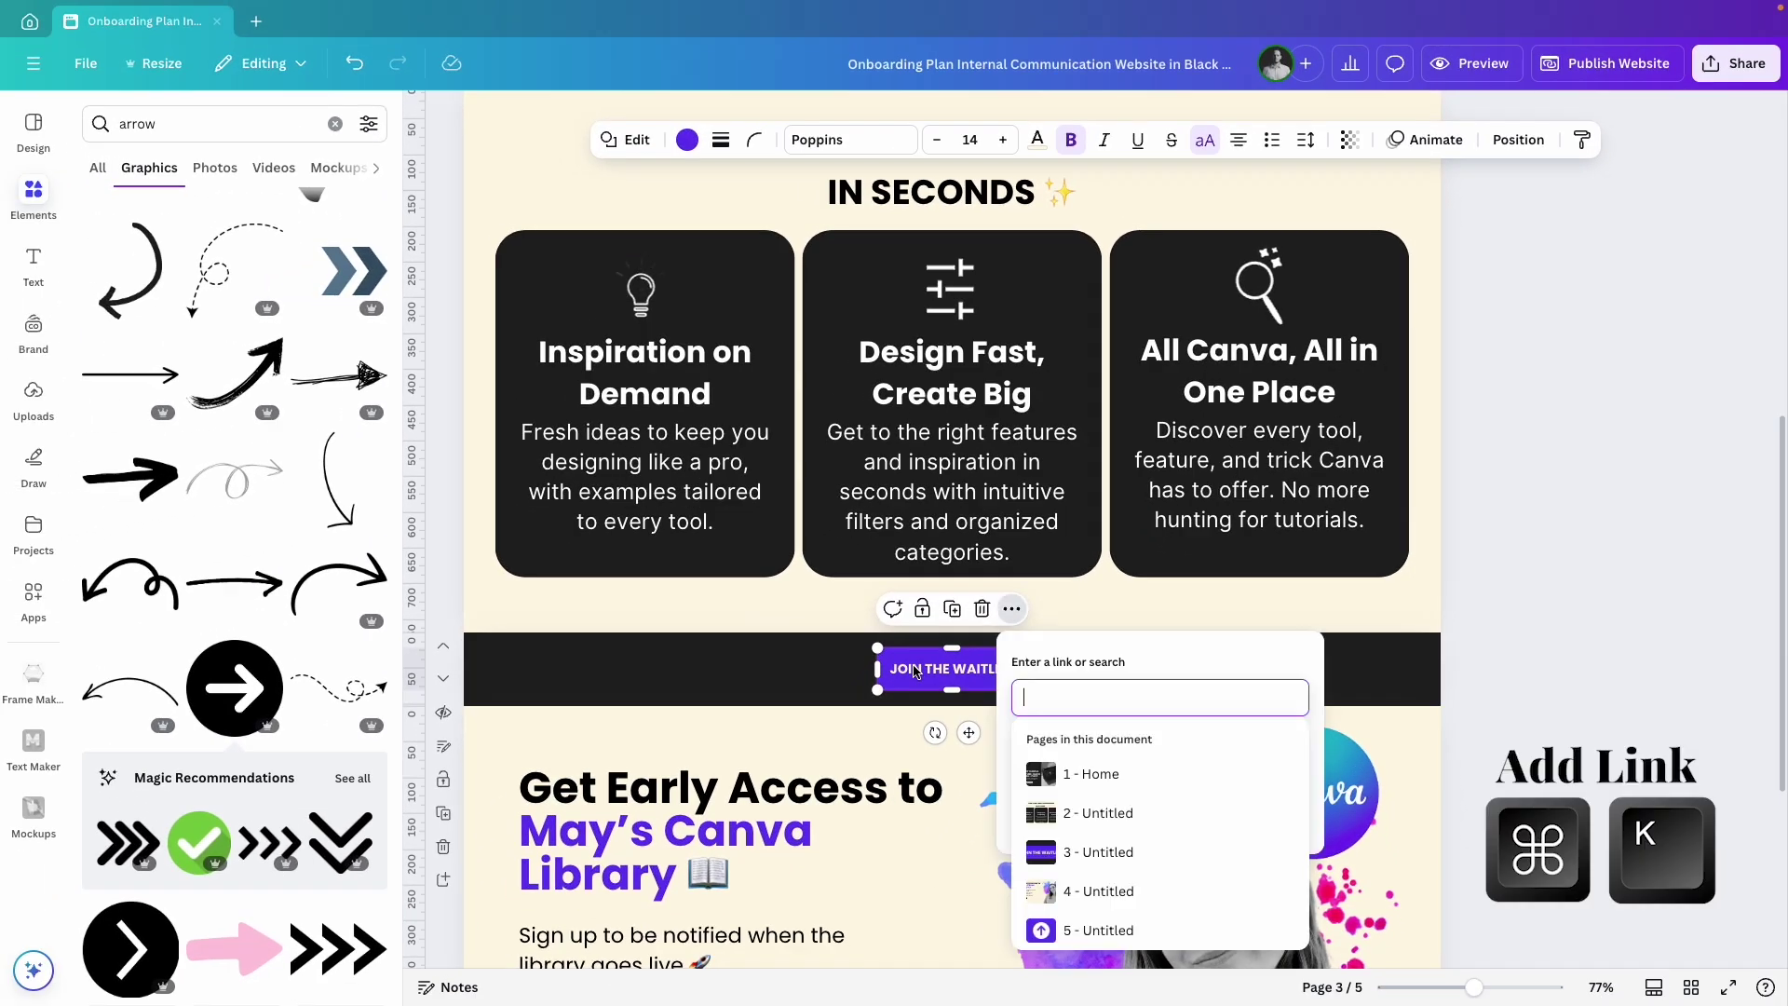
pyautogui.write('https://forms.gle/SEBePQp4vxtUALic6')
pyautogui.click(1272, 813)
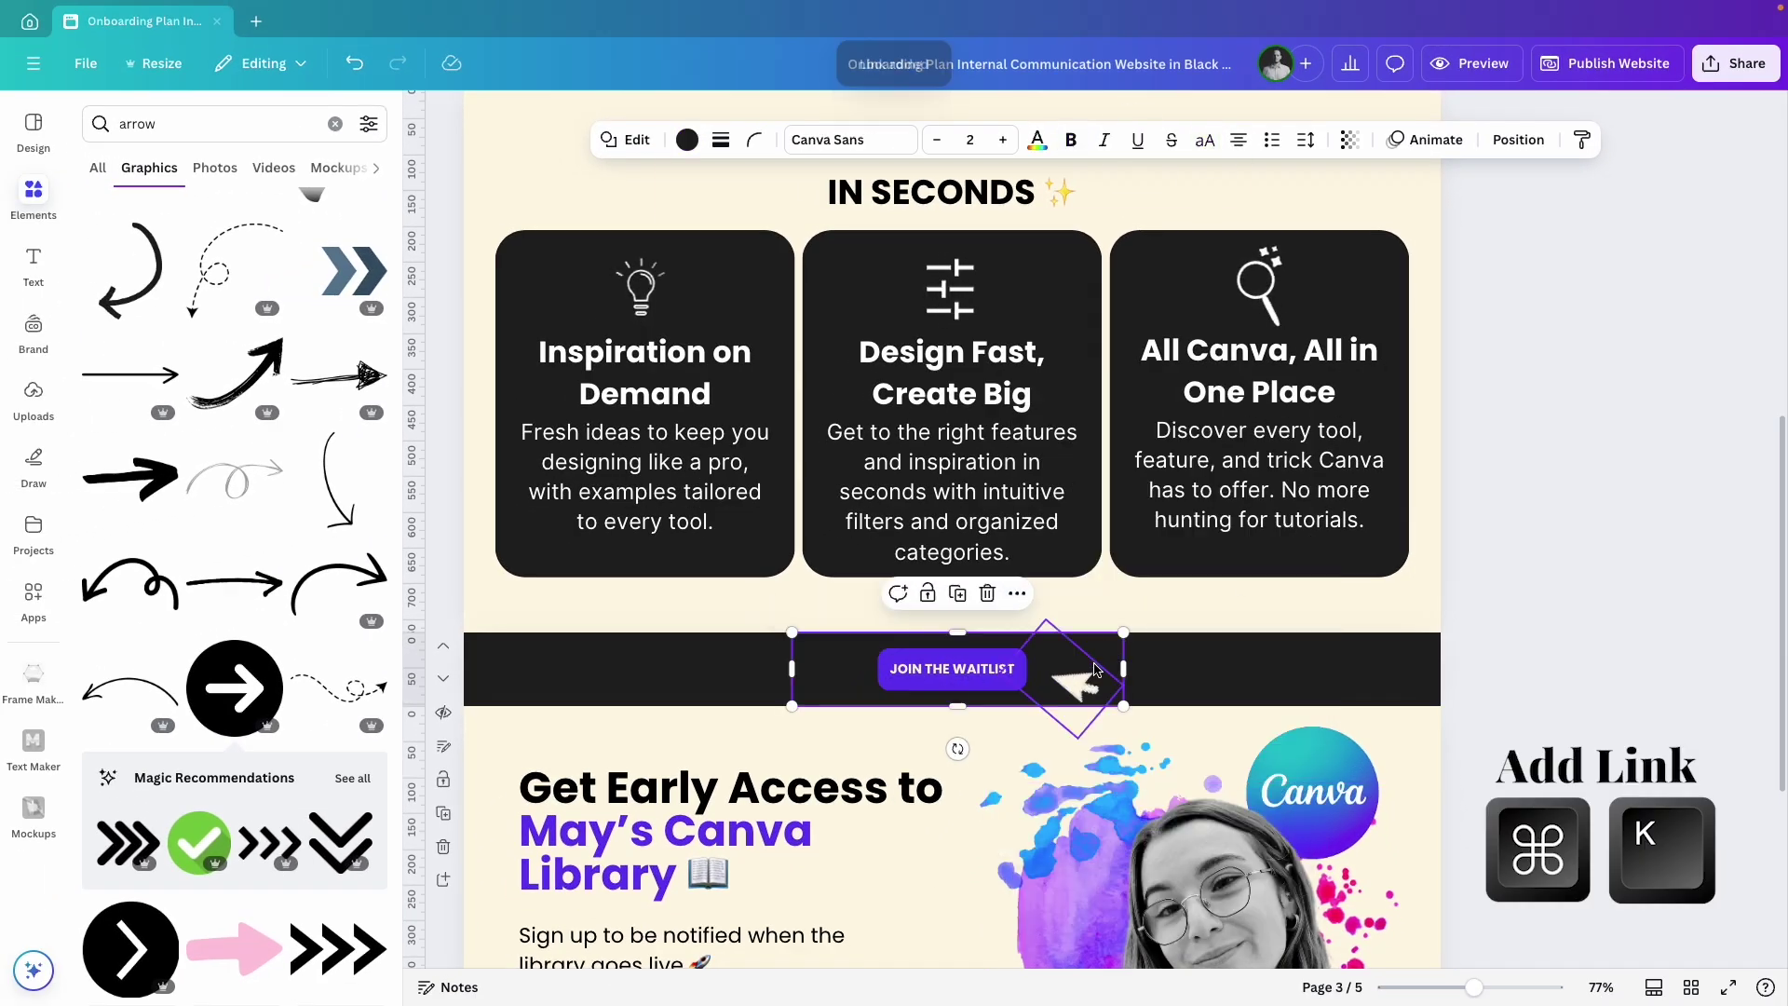
# Regroup the band, button and arrow layers.
pyautogui.click(1518, 139)
pyautogui.keyDown('shift'); pyautogui.click(354, 284); pyautogui.keyUp('shift')
pyautogui.keyDown('shift'); pyautogui.click(357, 357); pyautogui.keyUp('shift')
pyautogui.press('super+g')
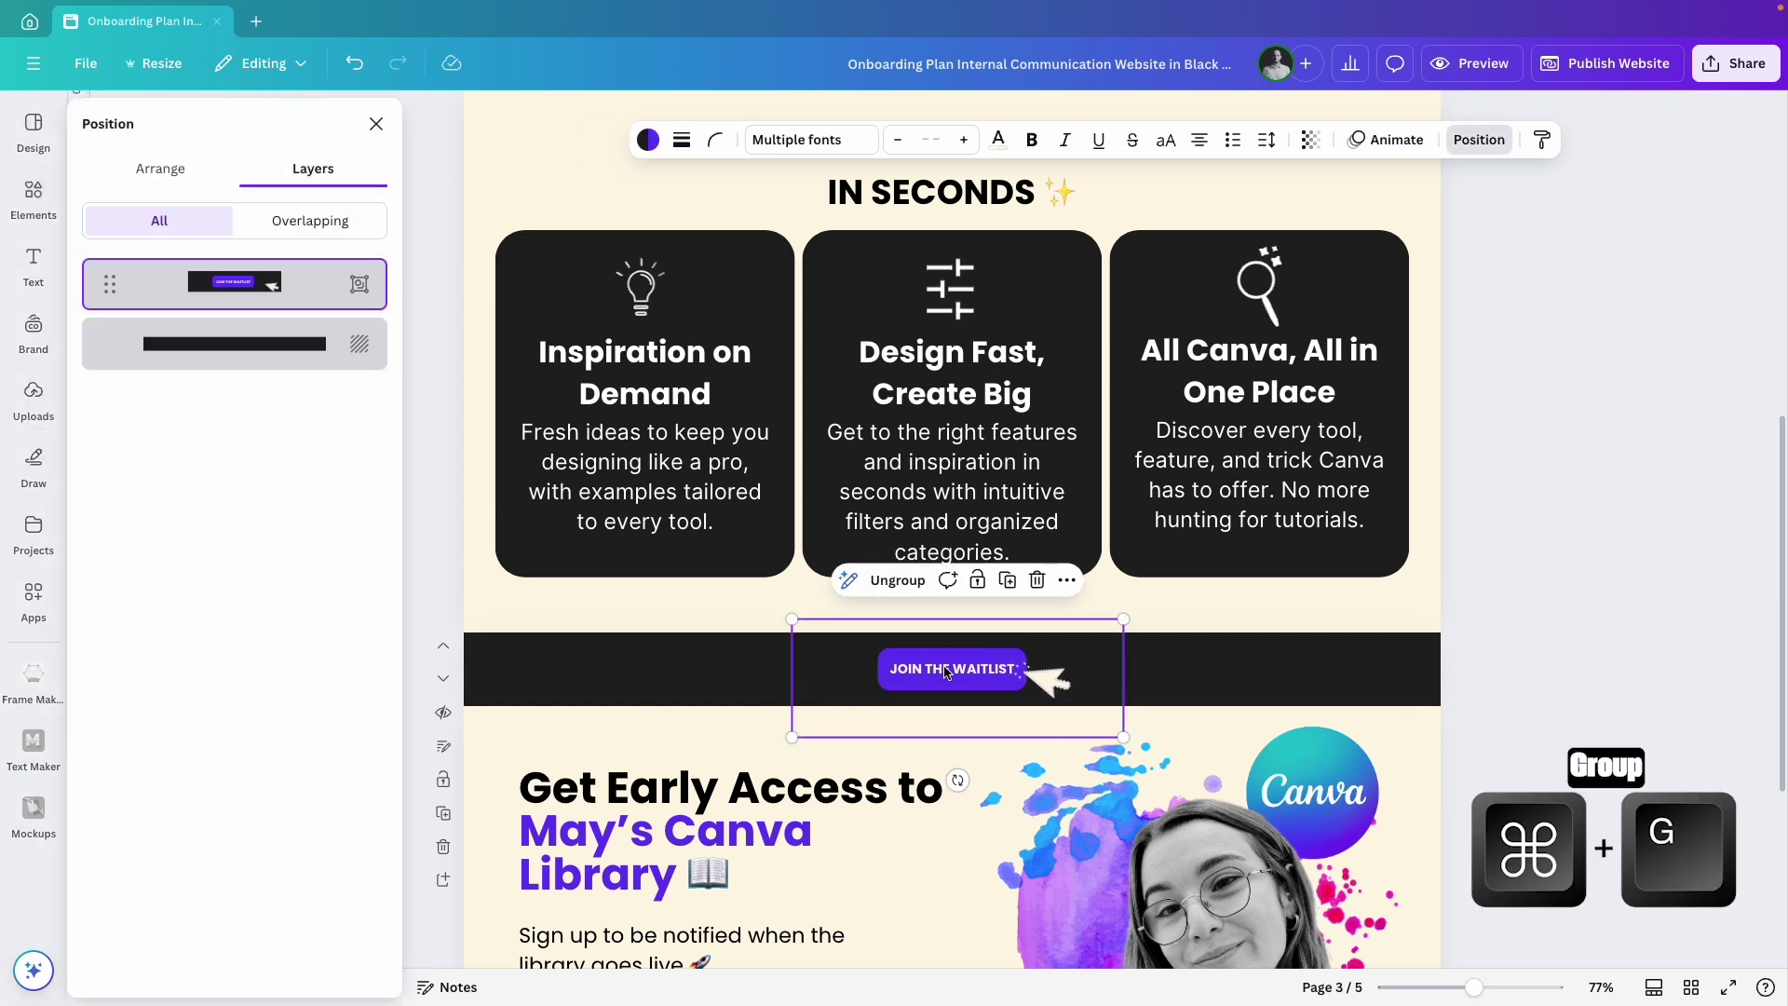
pyautogui.click(1516, 670)
# Link the Early Access page's Join the Waitlist button to the form.
pyautogui.scroll(-4, 1490, 698)
pyautogui.click(593, 745)
pyautogui.press('super+k')
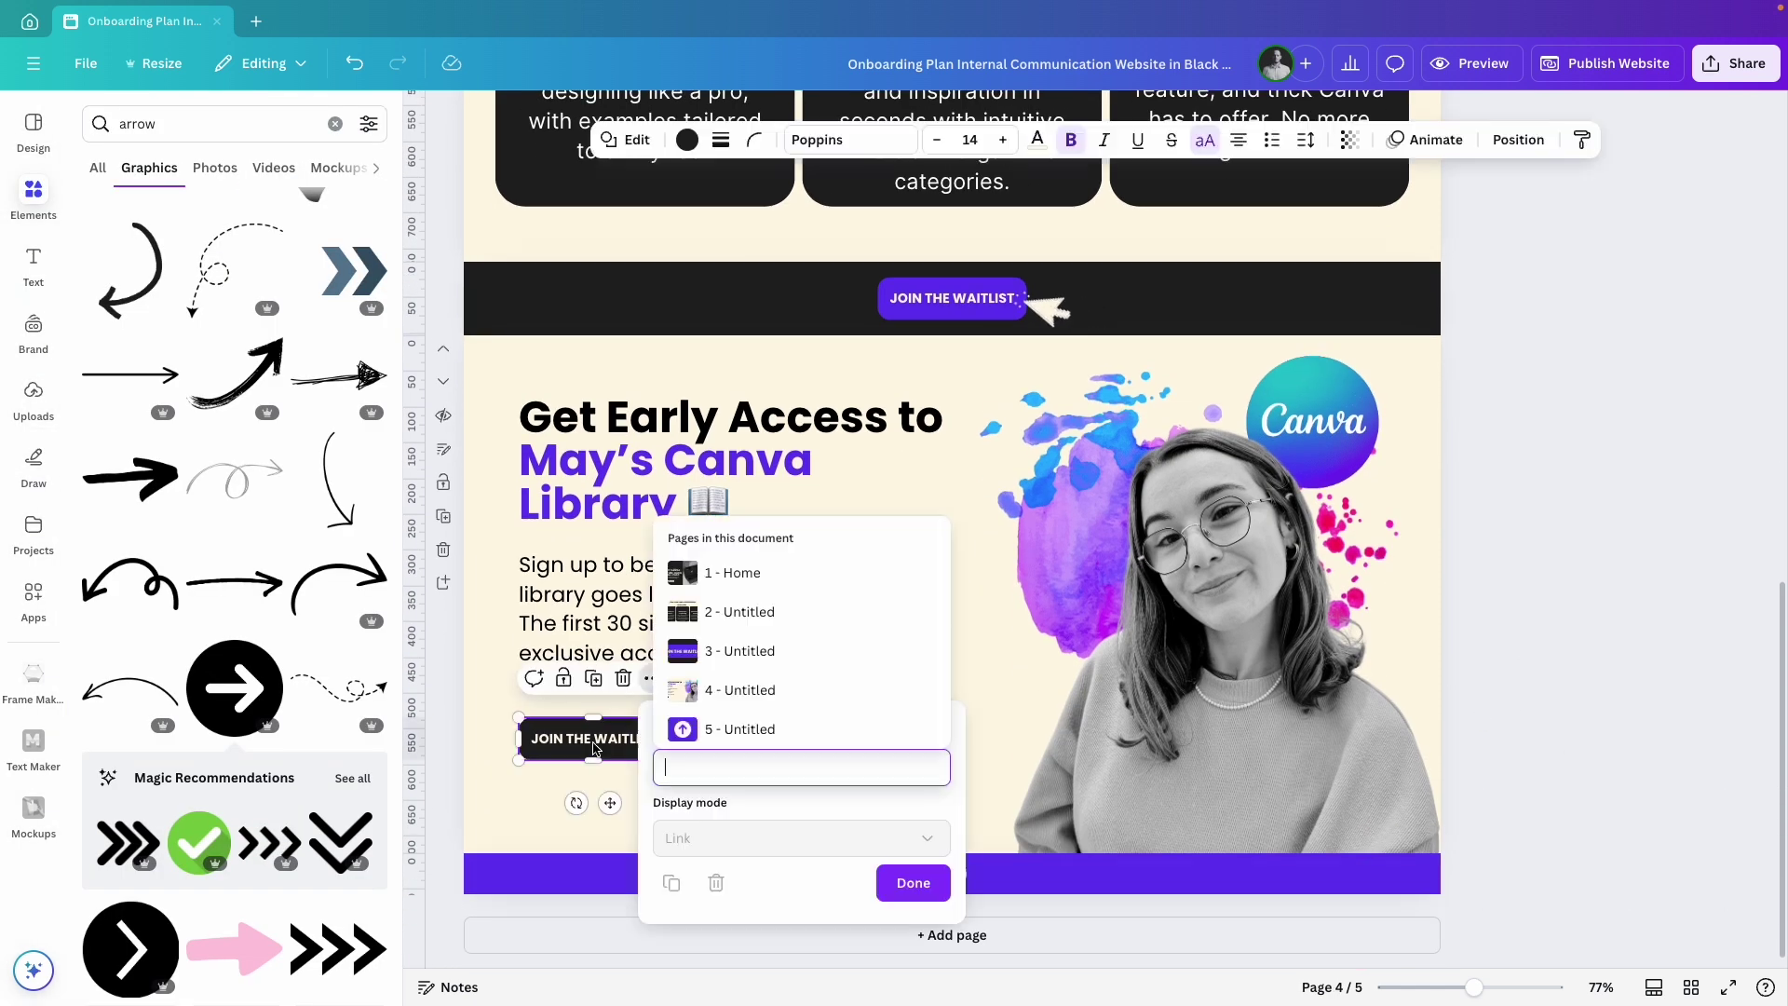
pyautogui.write('https://forms.gle/SEBePQp4vxtUALic6')
pyautogui.press('Return')
pyautogui.click(902, 883)
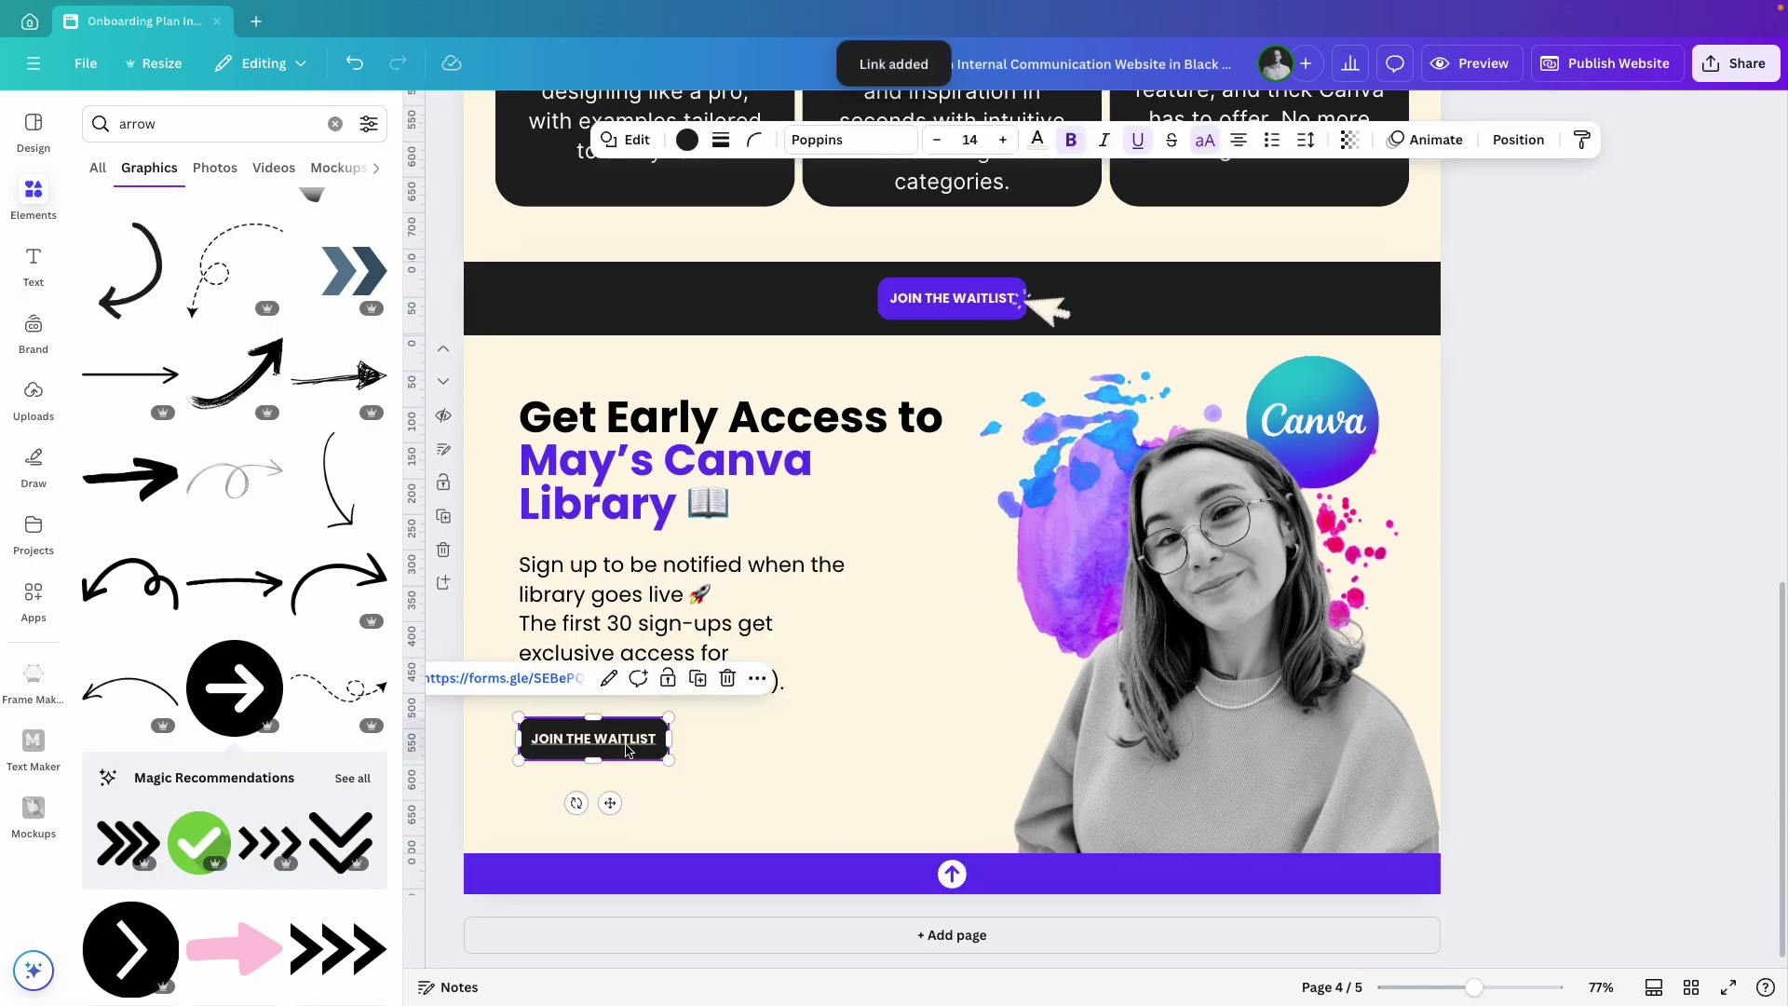
pyautogui.click(1595, 619)
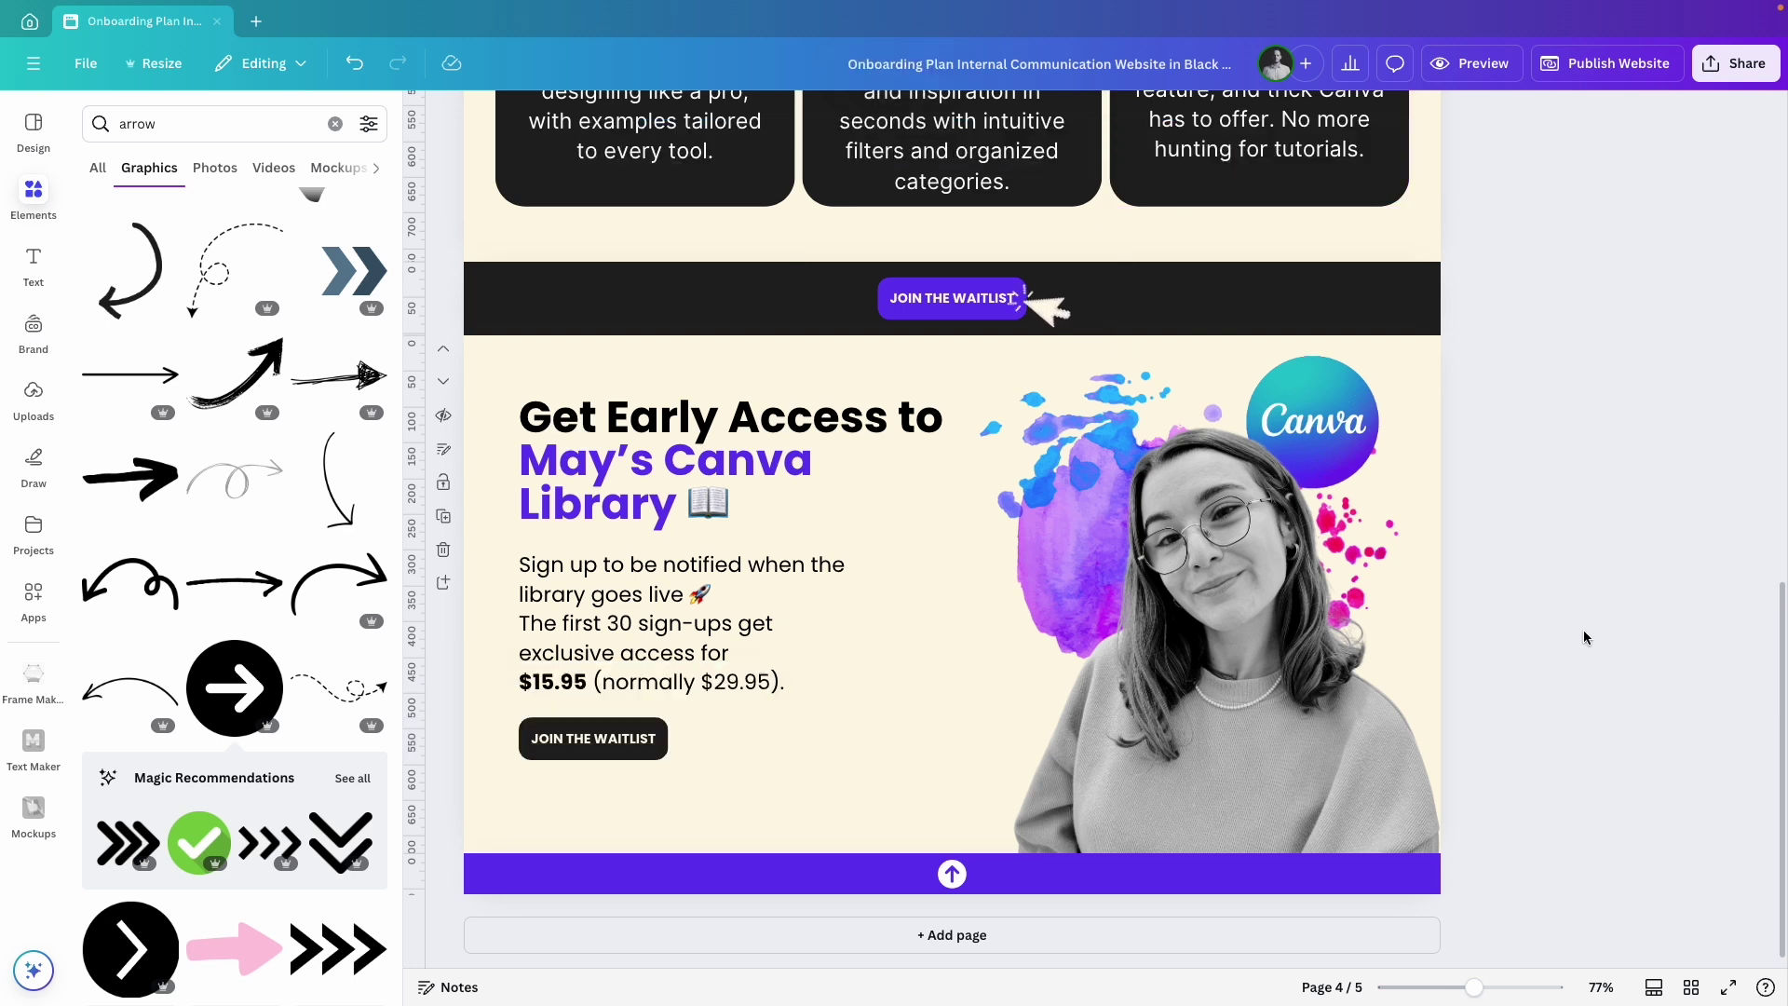
# Preview the site at desktop size and click the lower Join the Waitlist button.
pyautogui.click(1488, 74)
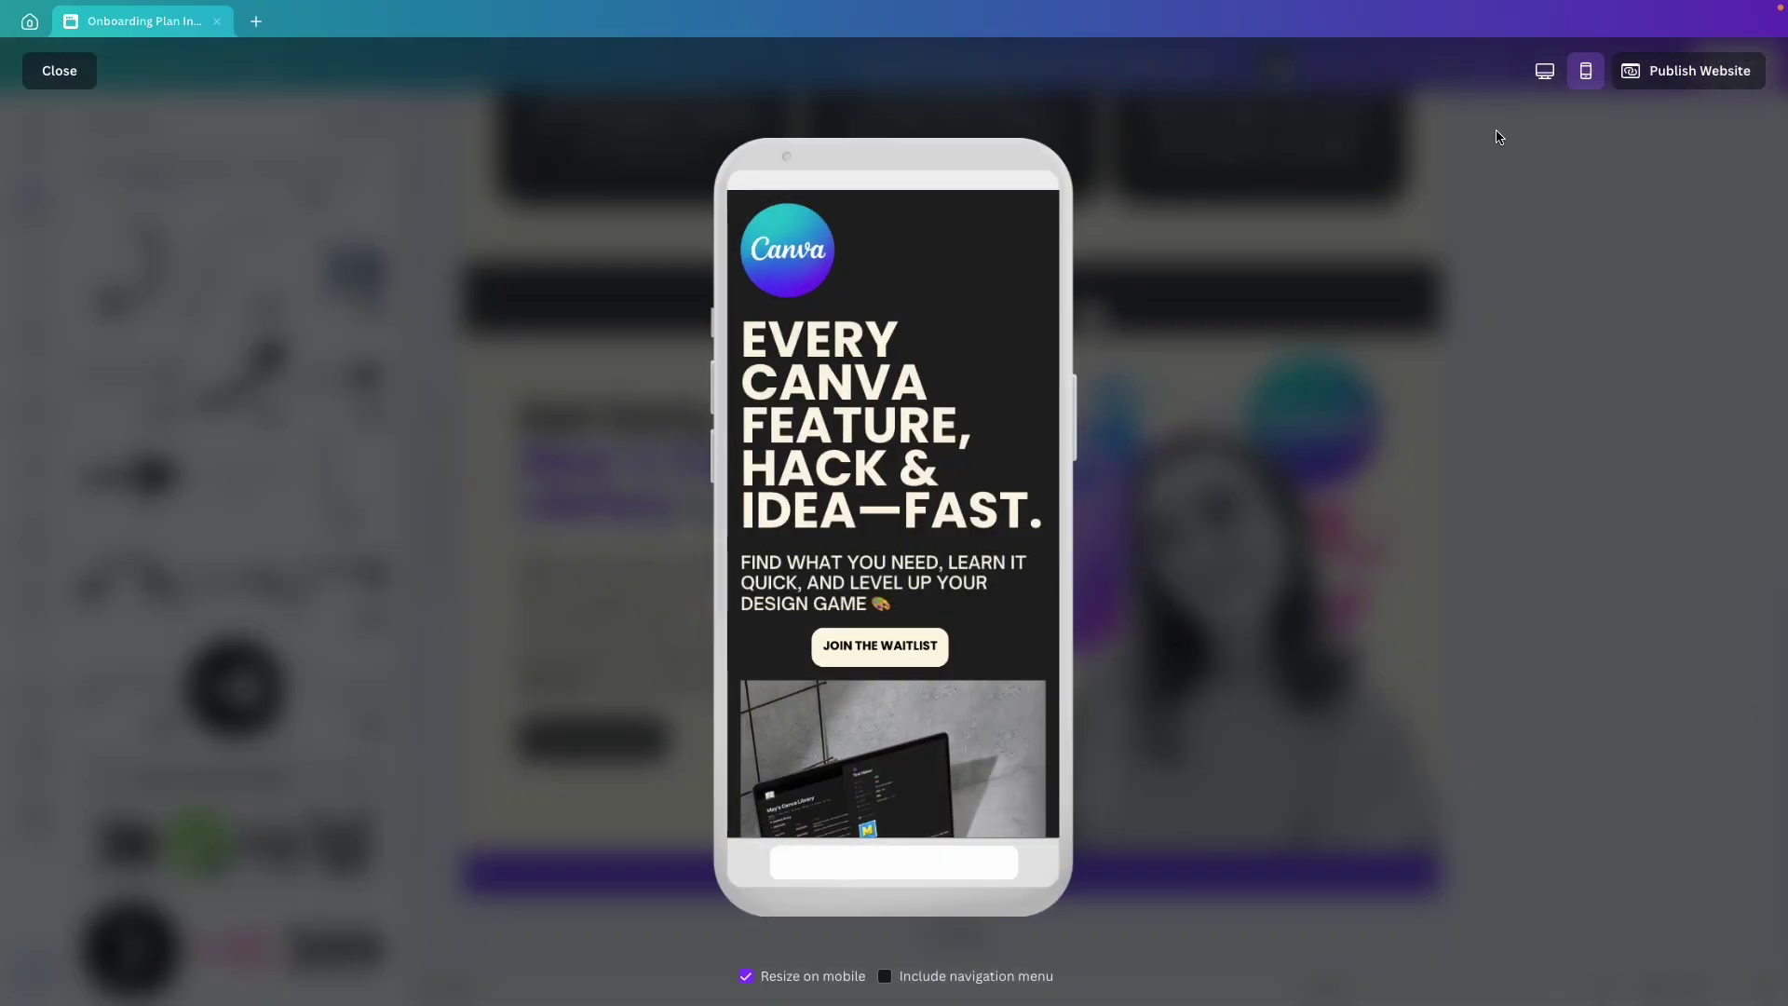
pyautogui.click(1543, 82)
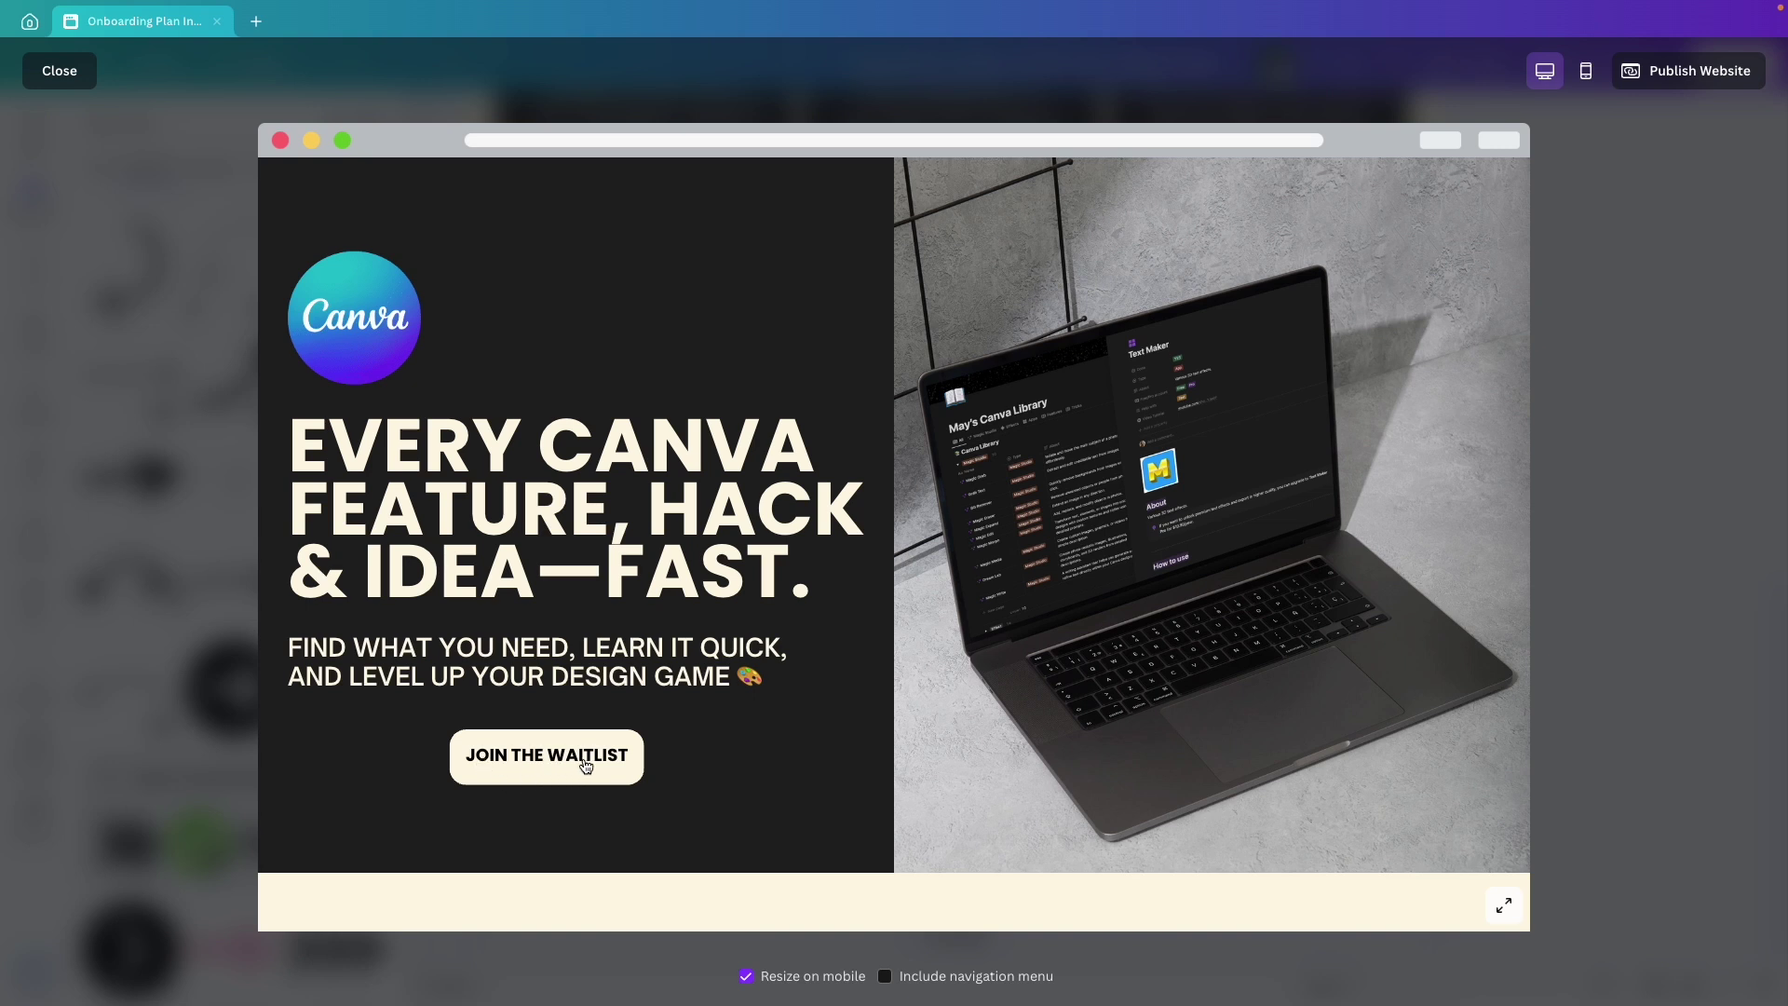
pyautogui.scroll(-10, 633, 767)
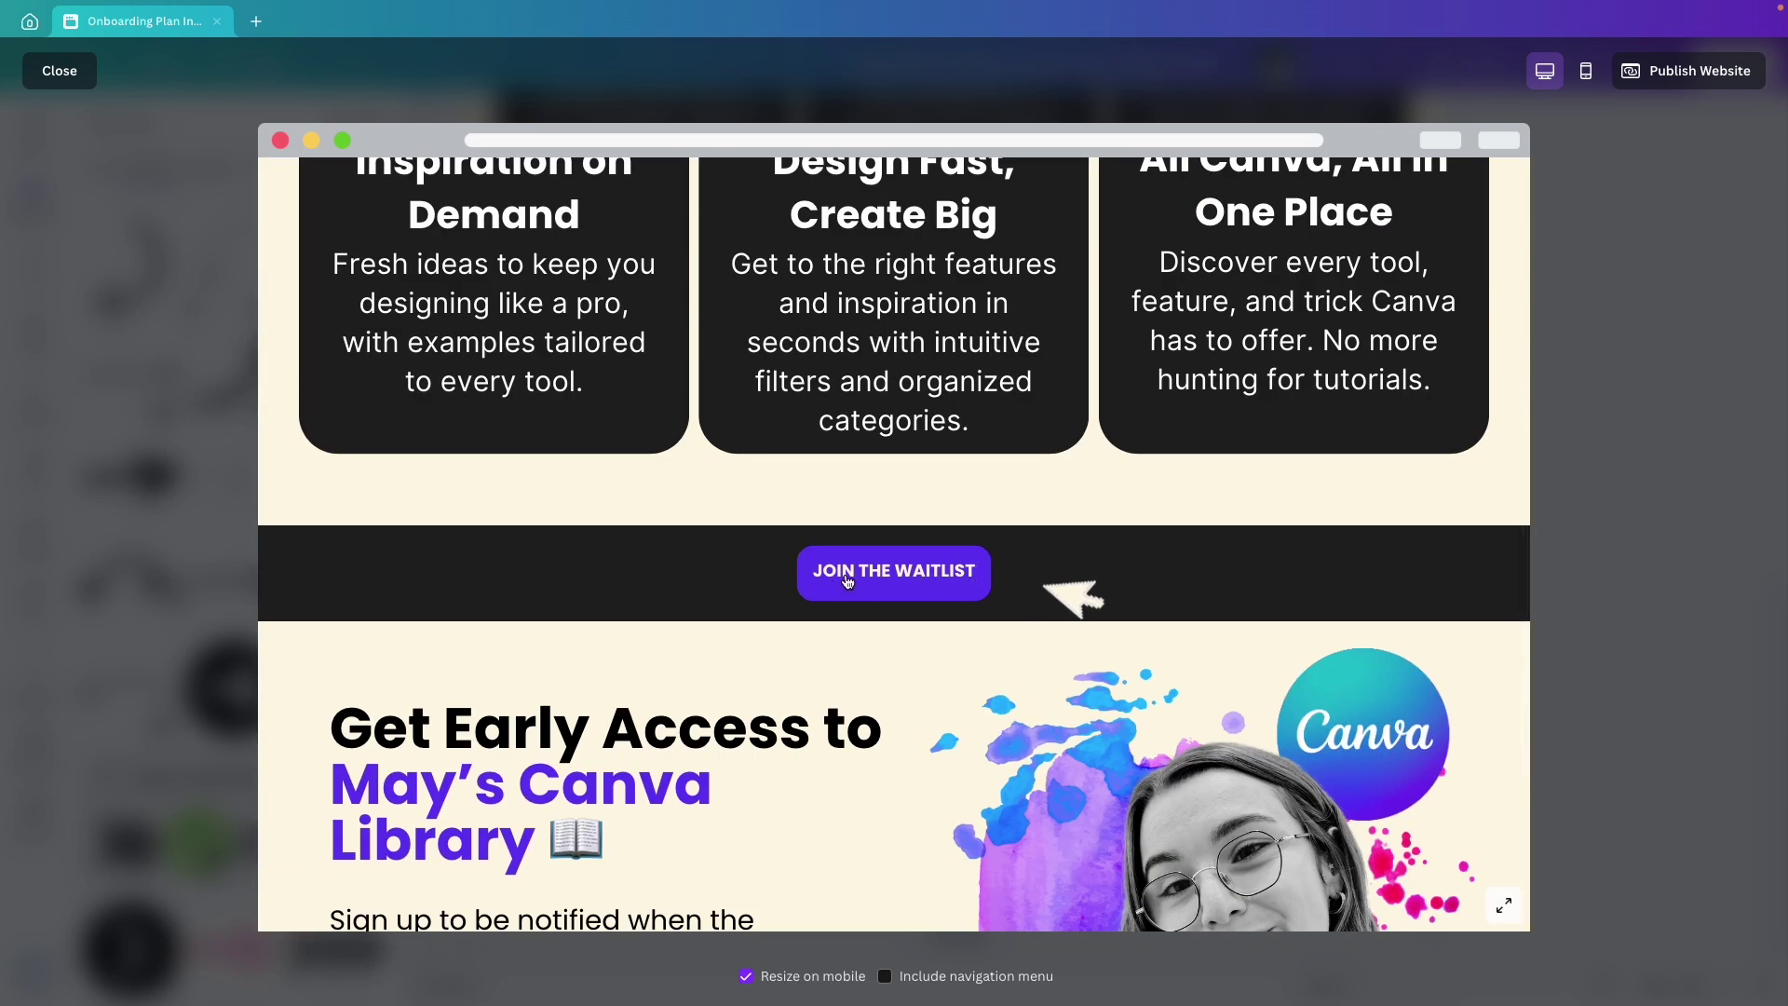
pyautogui.scroll(-4, 825, 717)
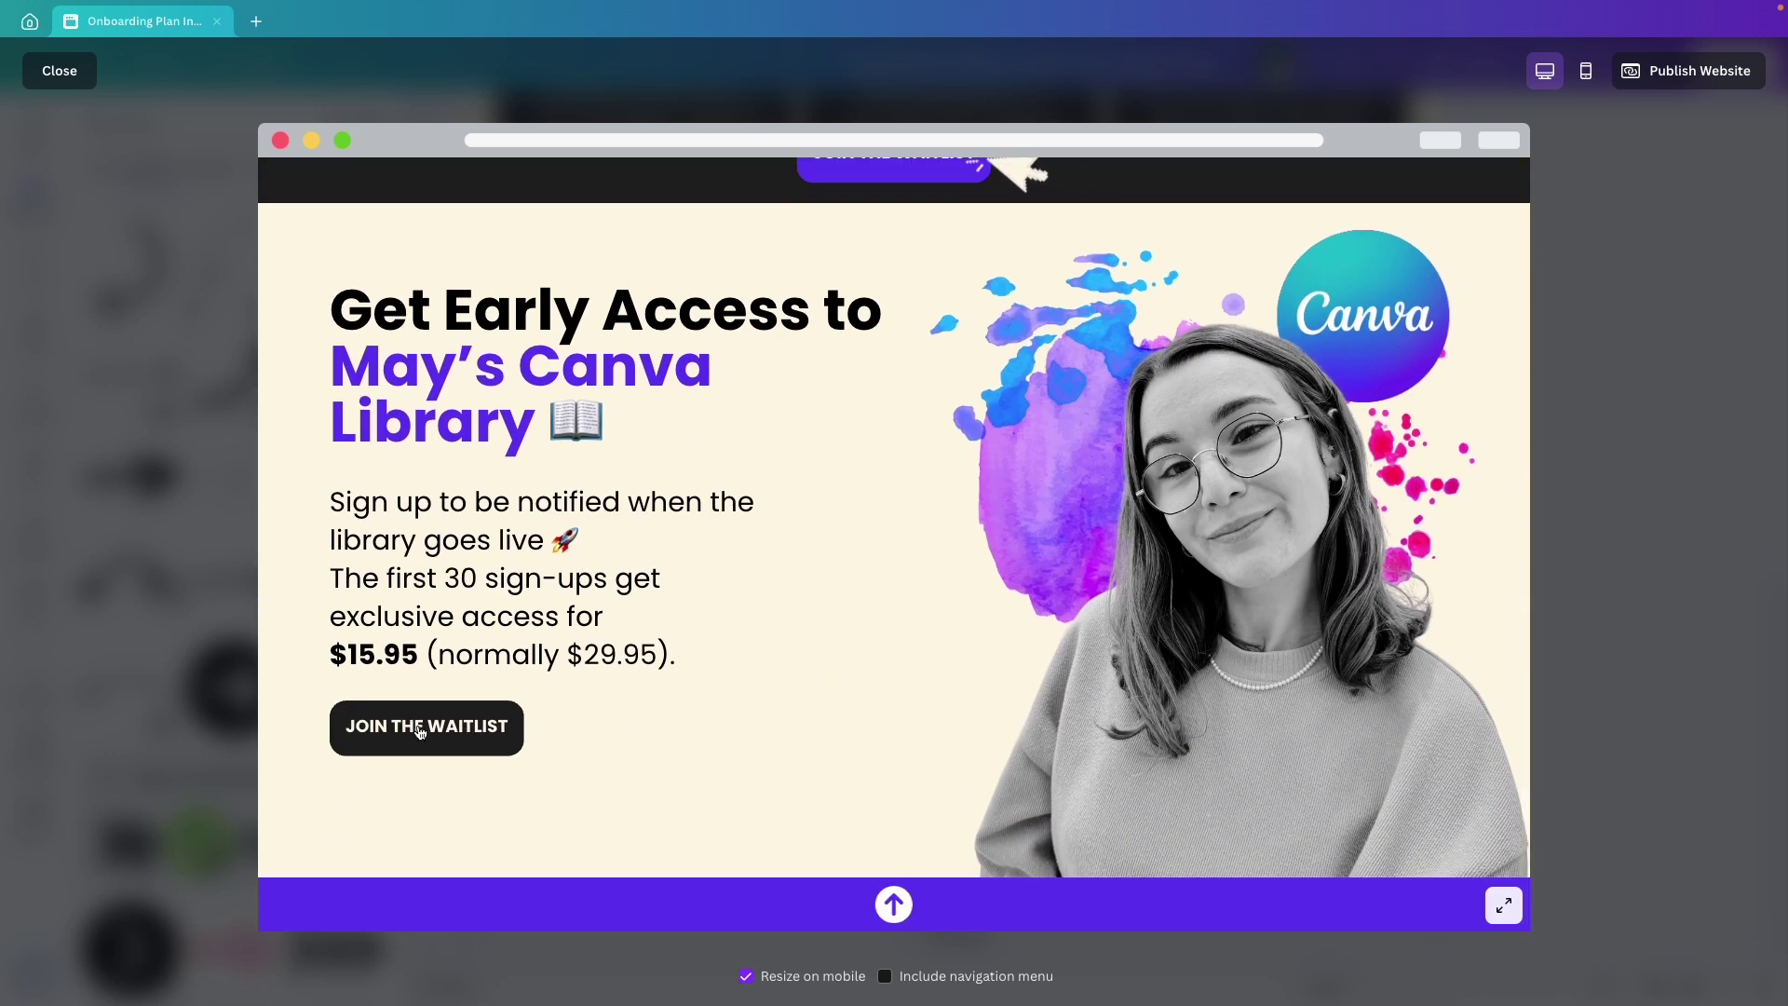
pyautogui.click(417, 731)
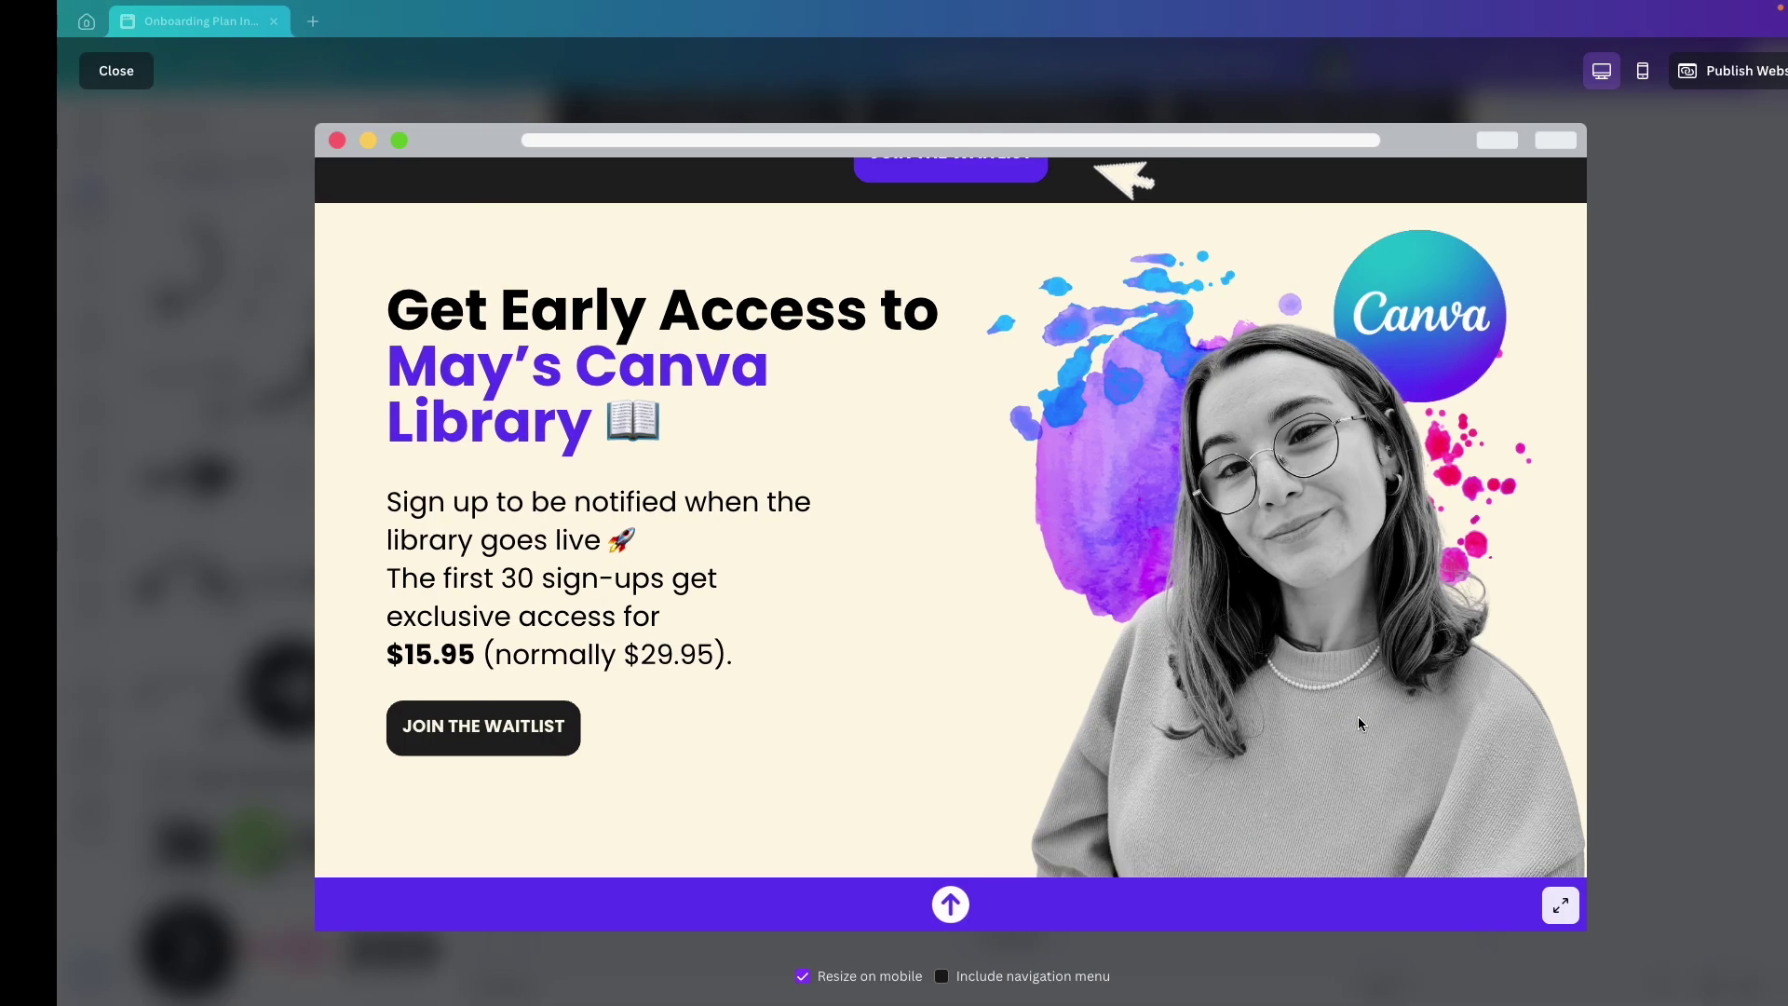
# Close the live waitlist form and return to the Canva editor.
pyautogui.press('Escape')
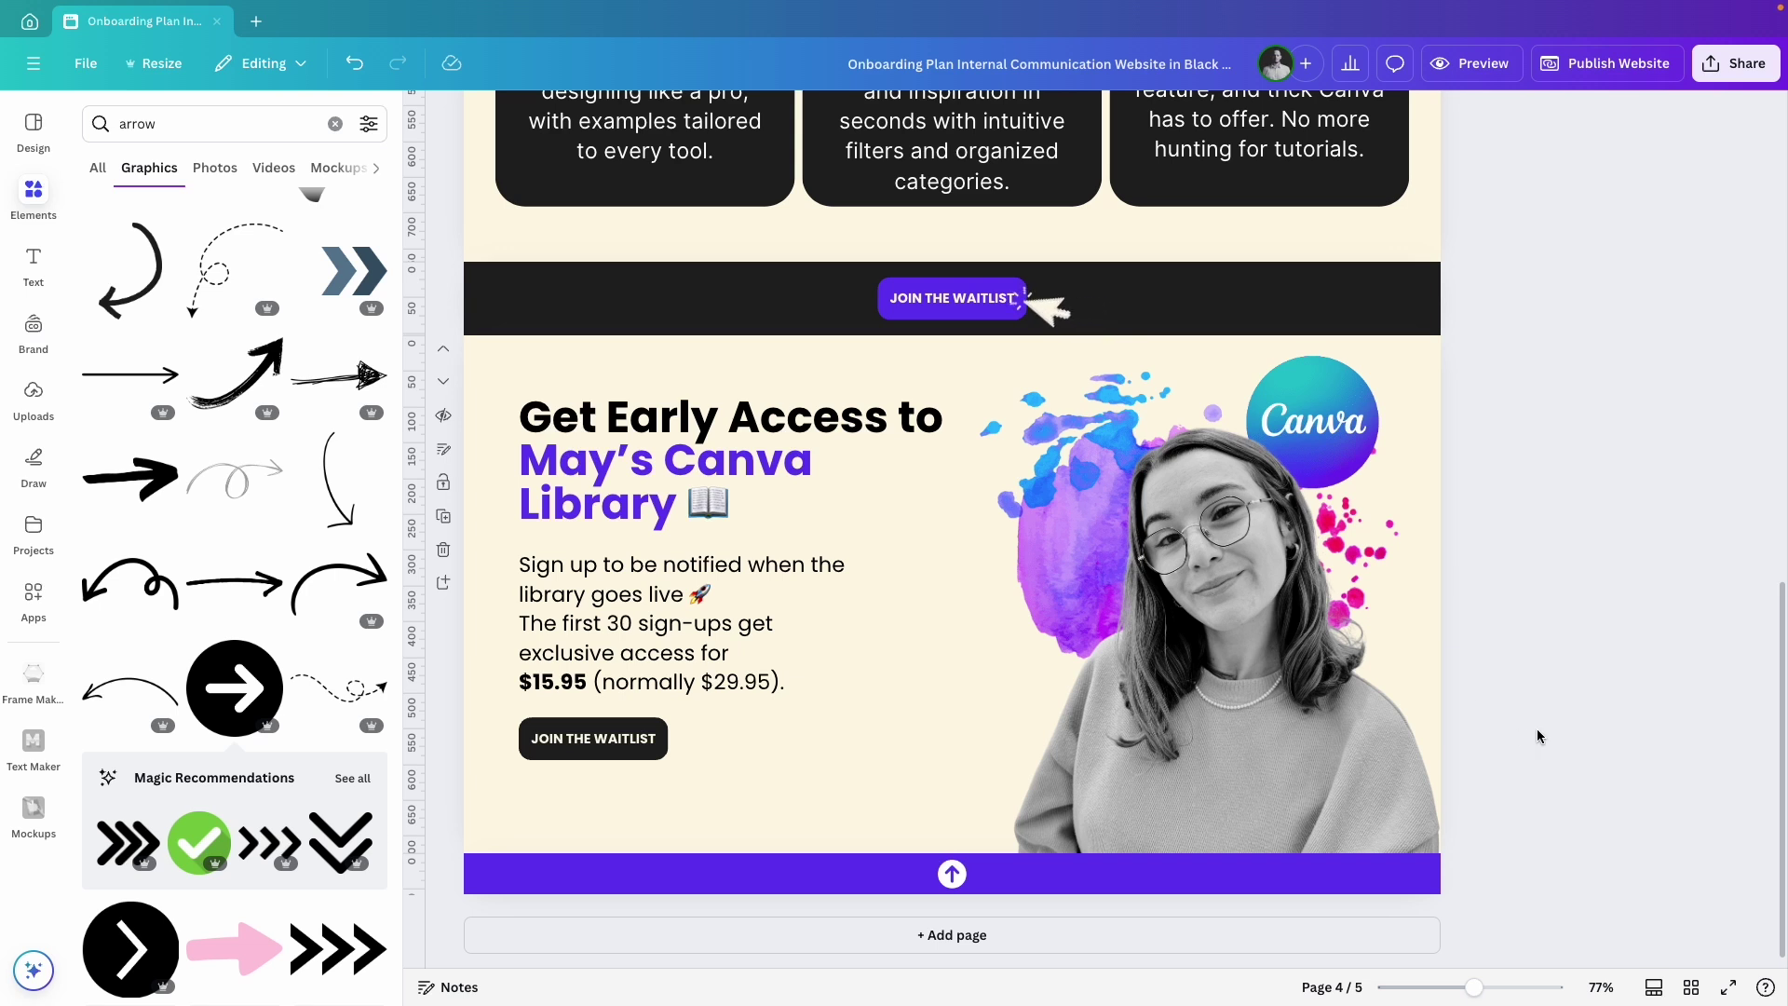
# In grid view, name page two Benefits and page four Join the Waitlist.
pyautogui.click(1690, 989)
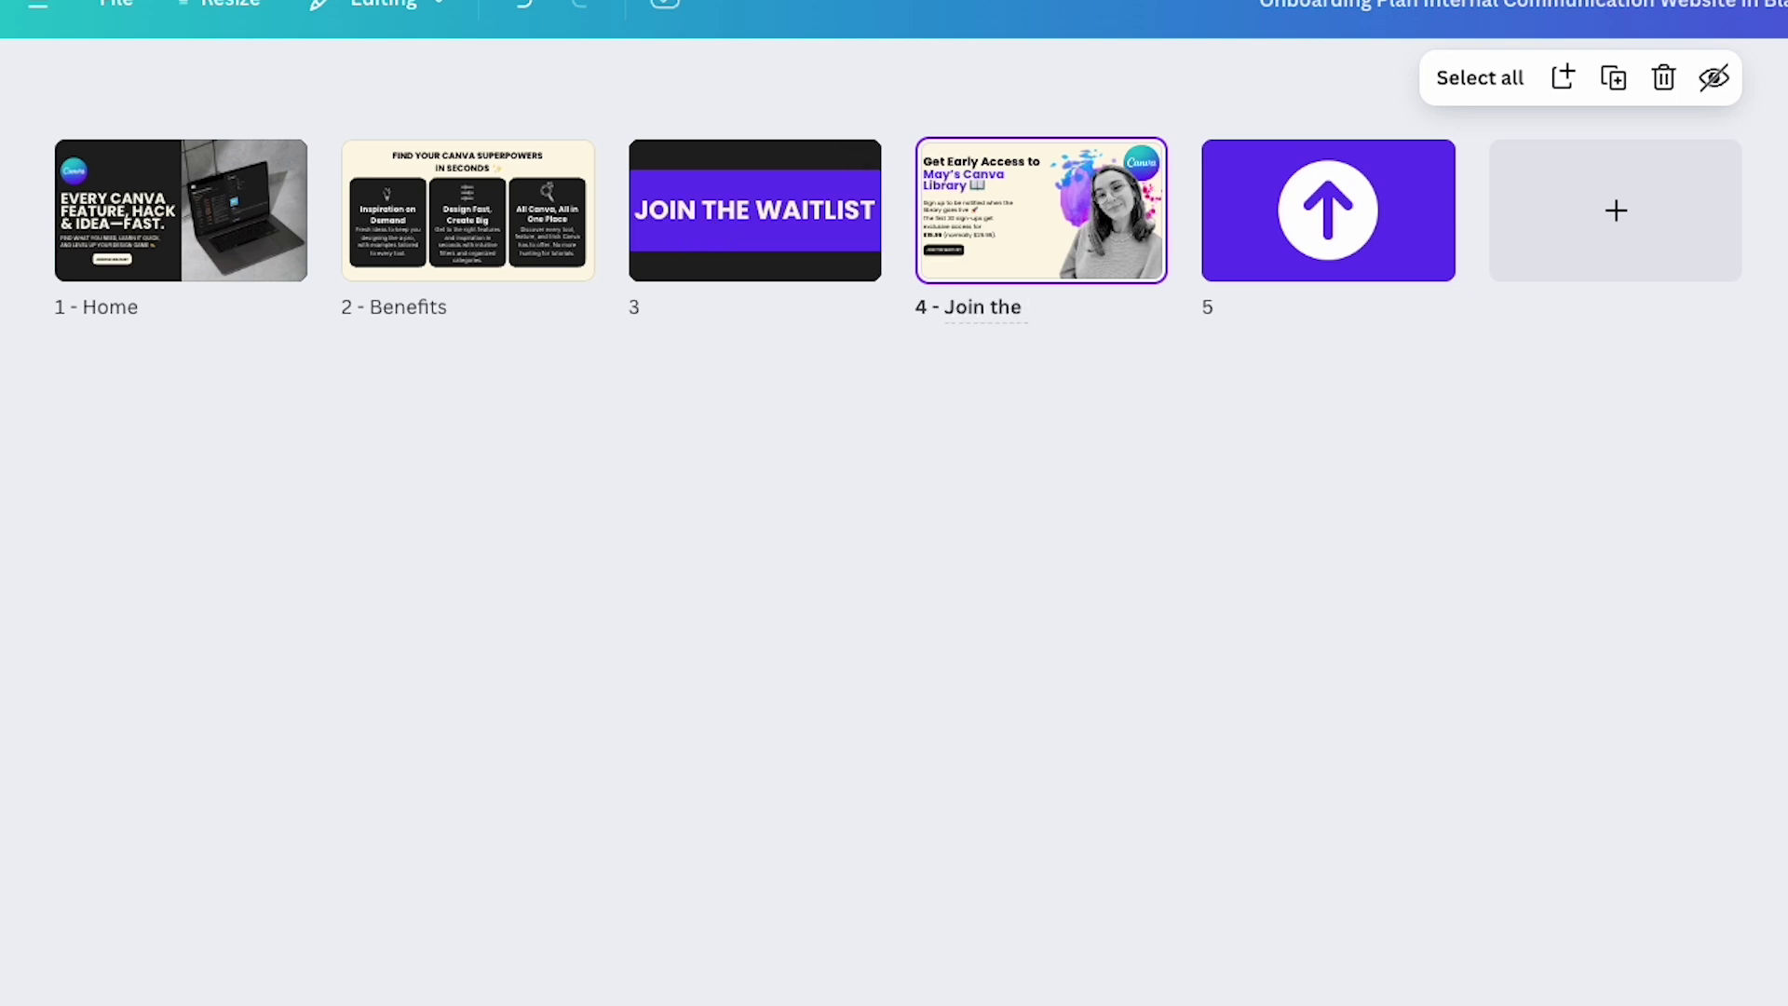
pyautogui.click(810, 574)
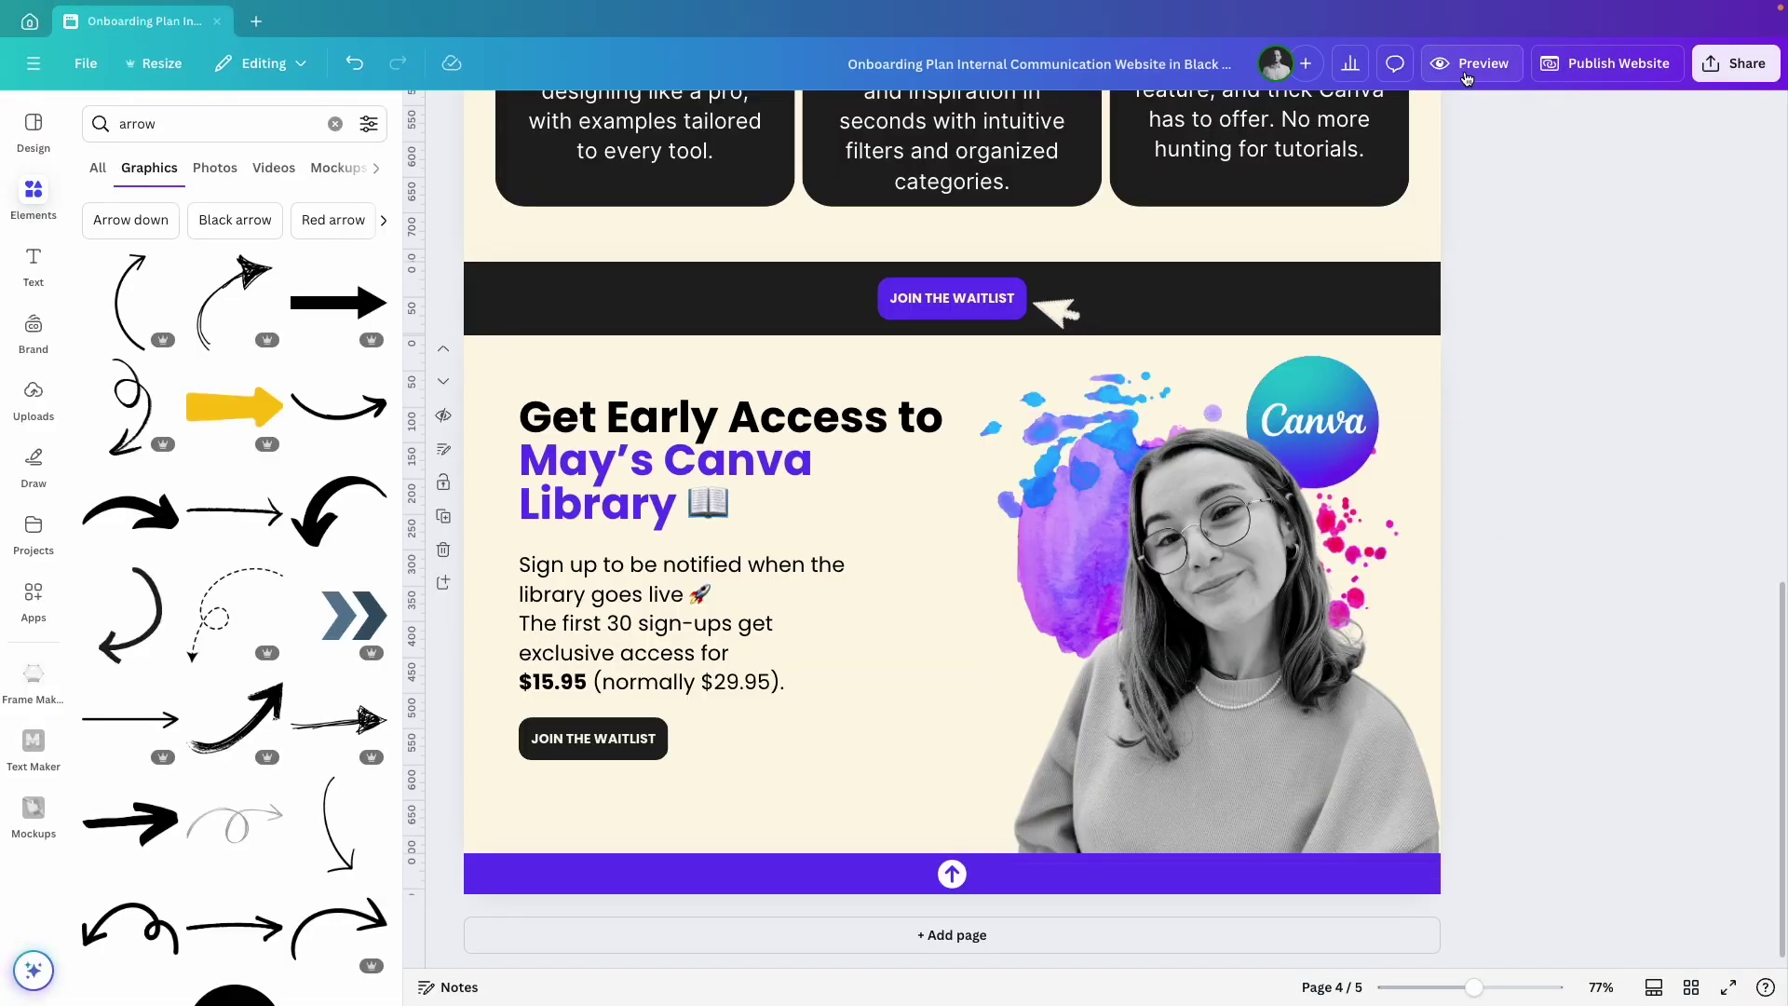
# Preview the site and test the Home, Benefits and Join the Waitlist links on desktop.
pyautogui.click(1471, 64)
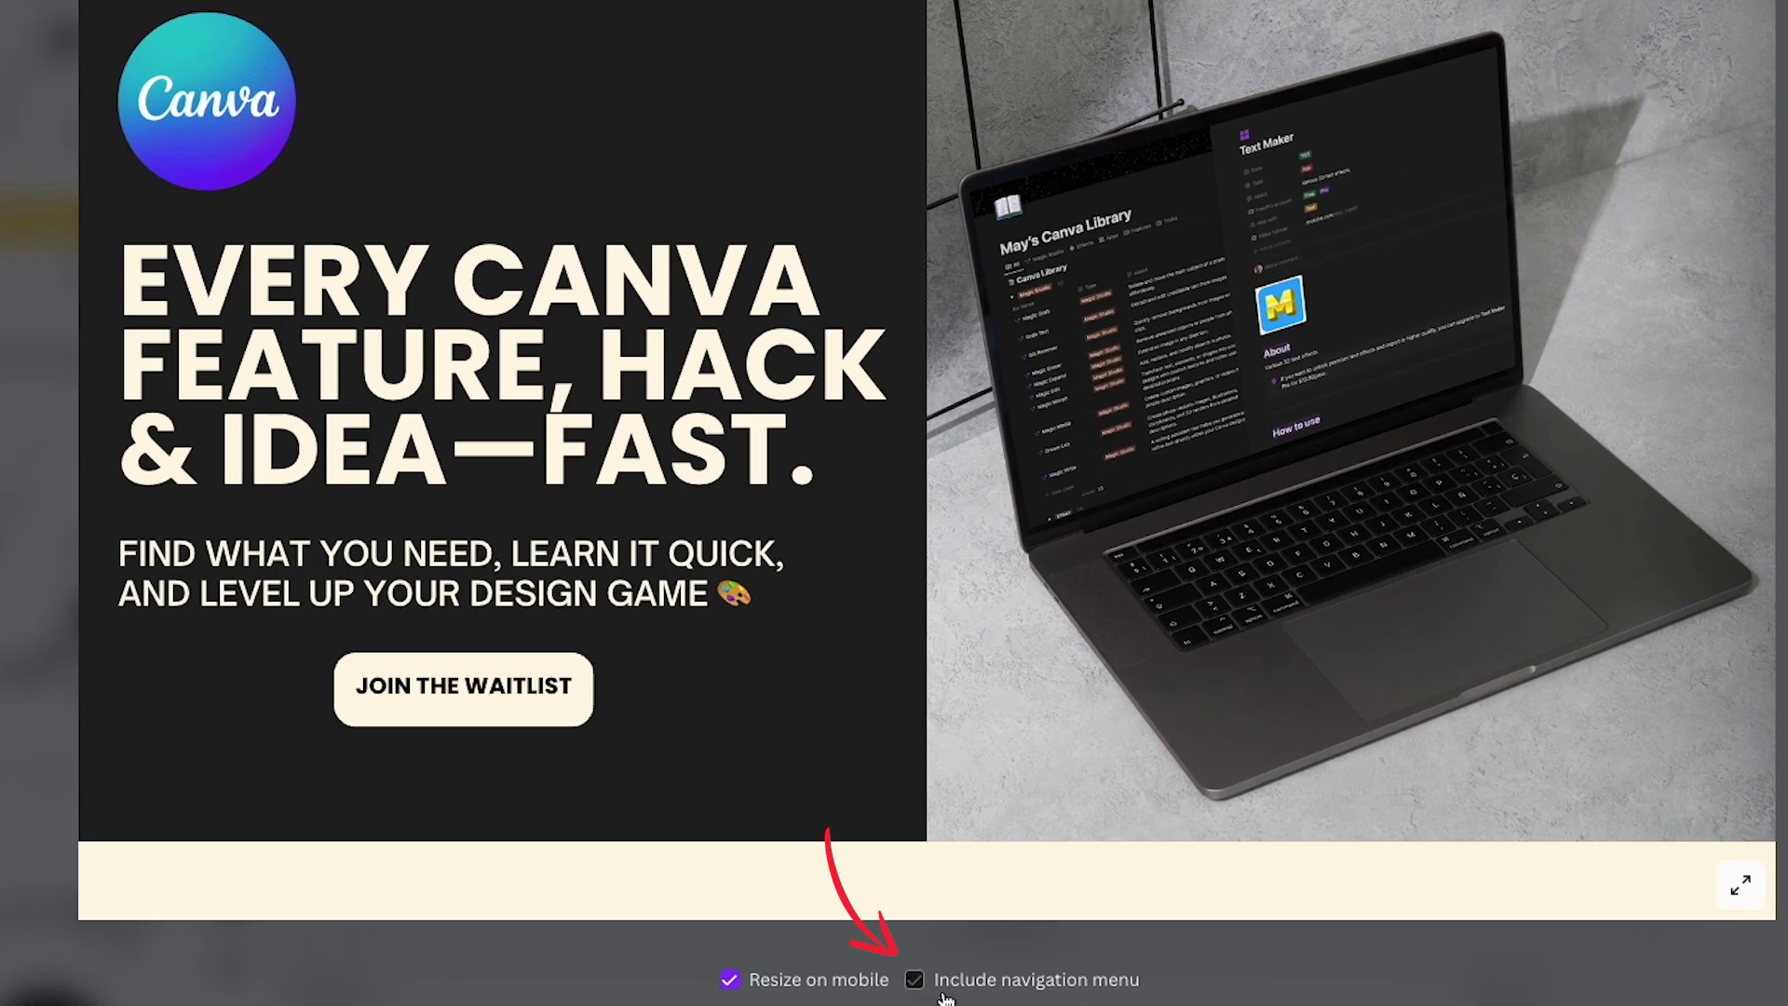
pyautogui.click(915, 979)
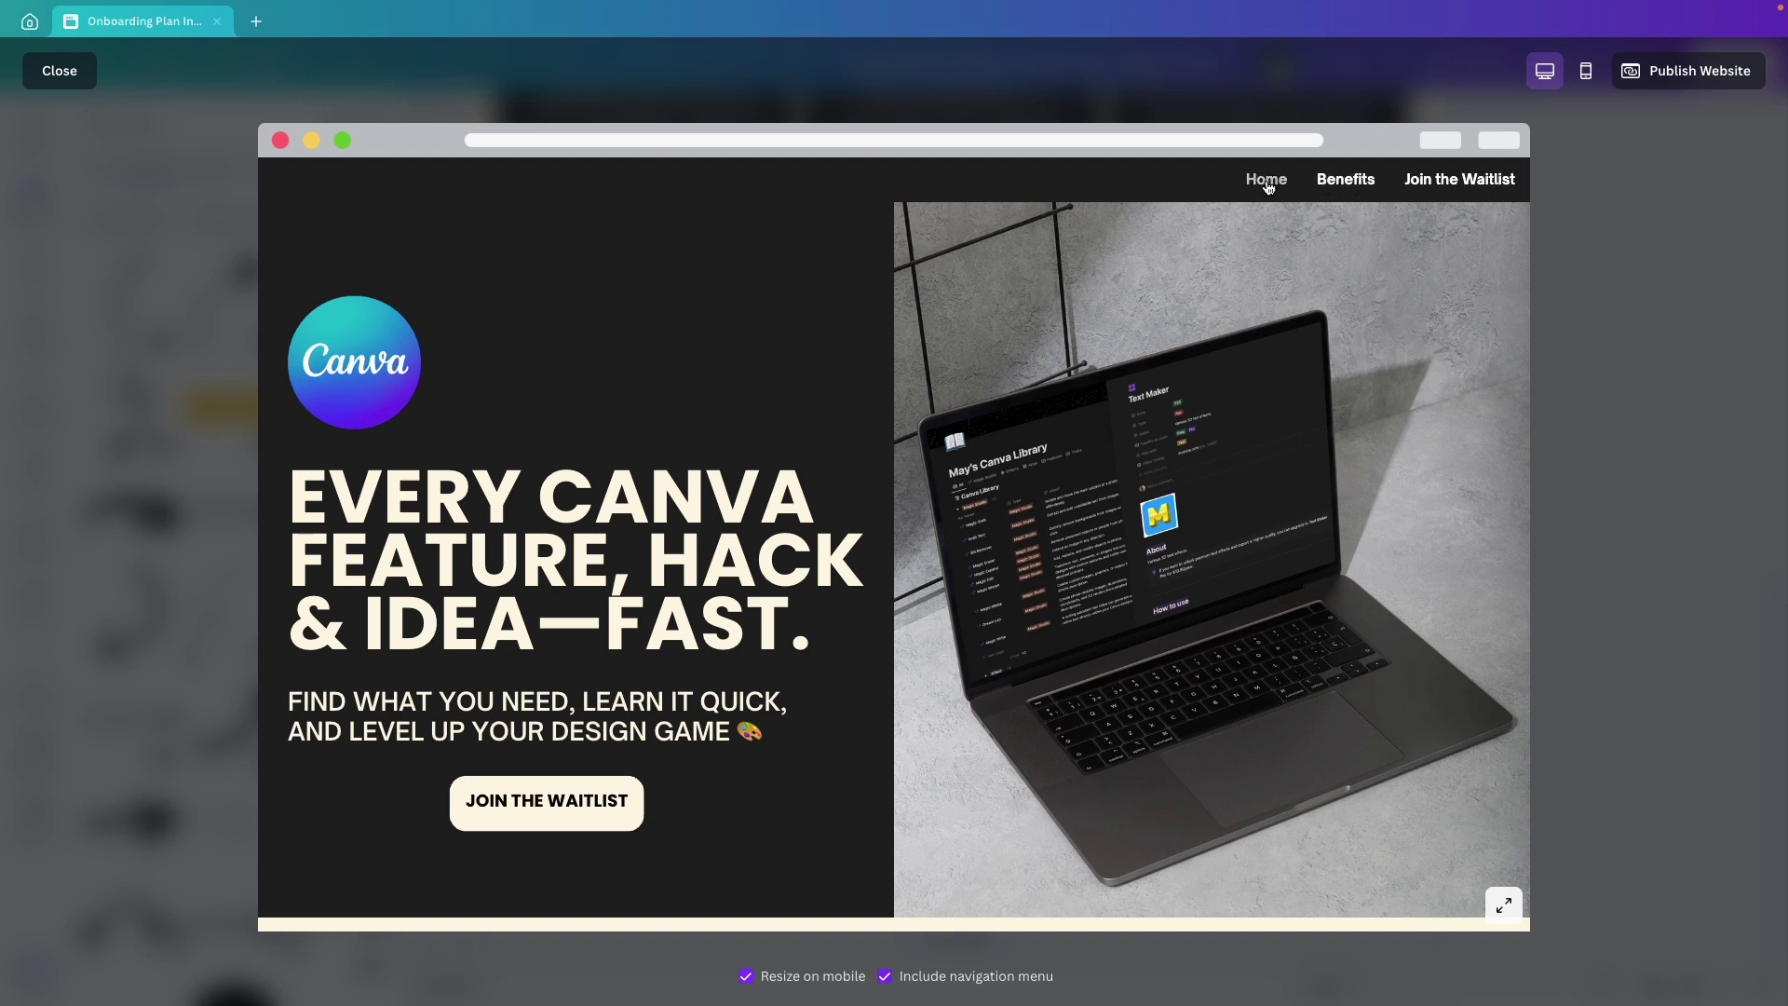
pyautogui.click(1352, 185)
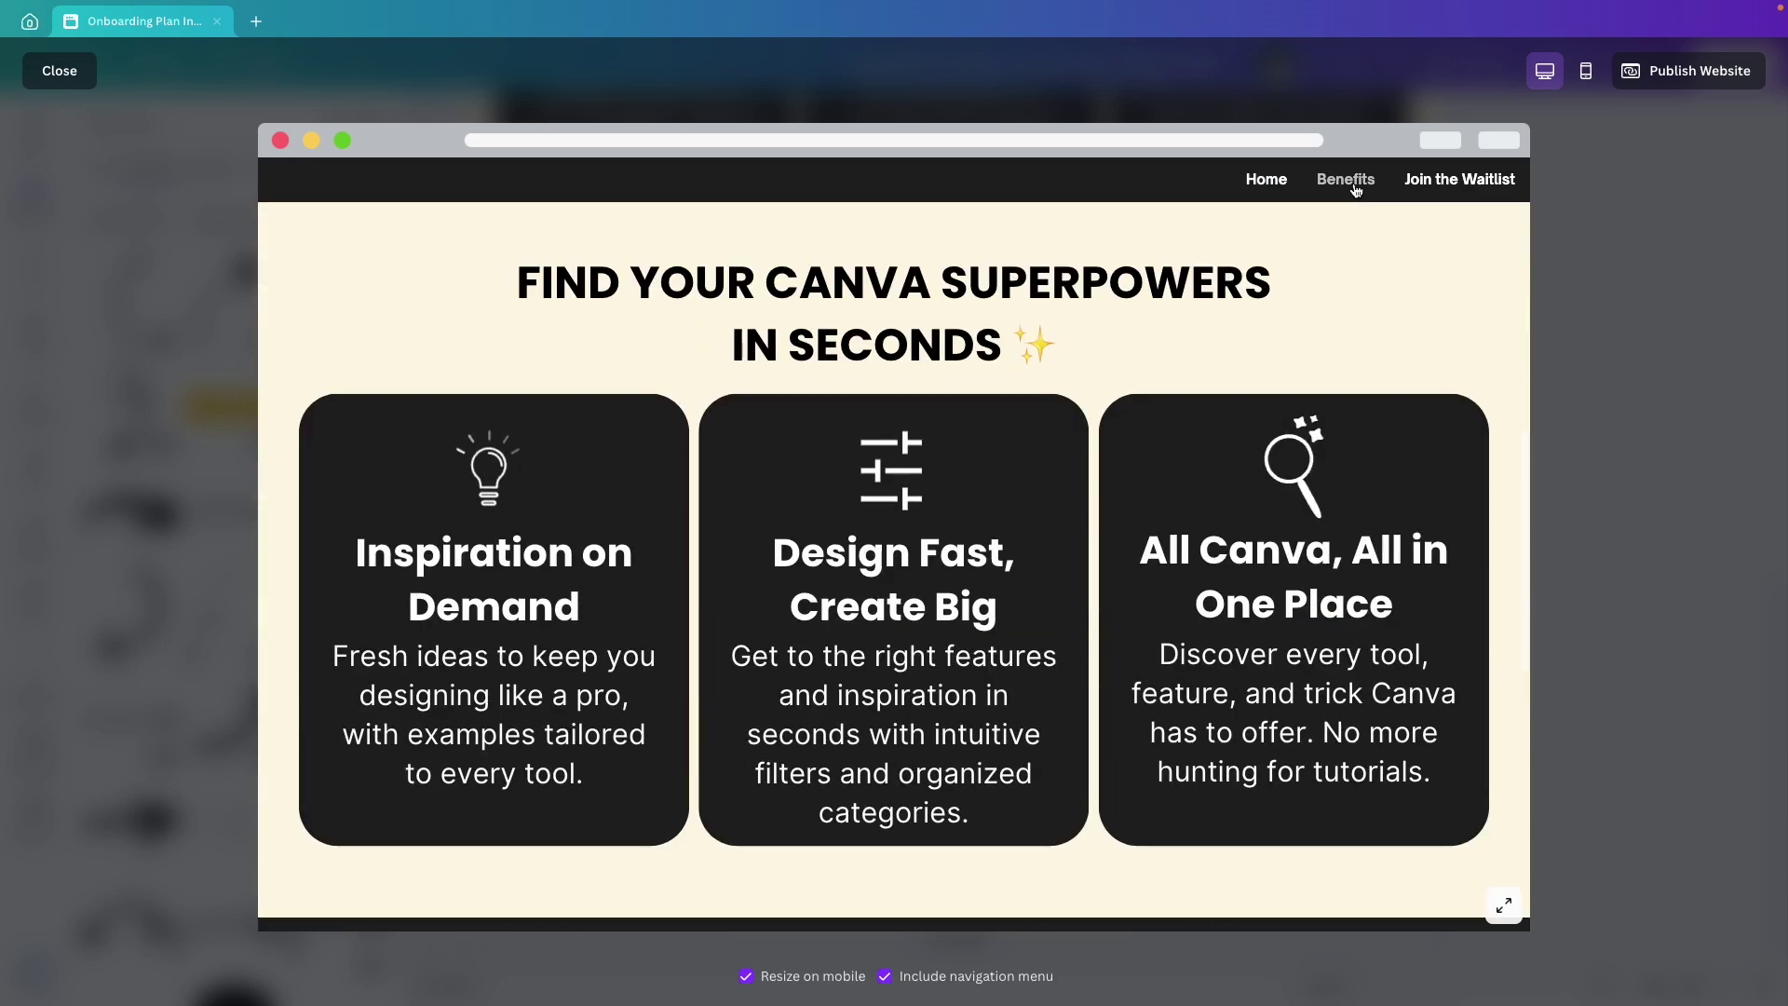
pyautogui.click(1447, 190)
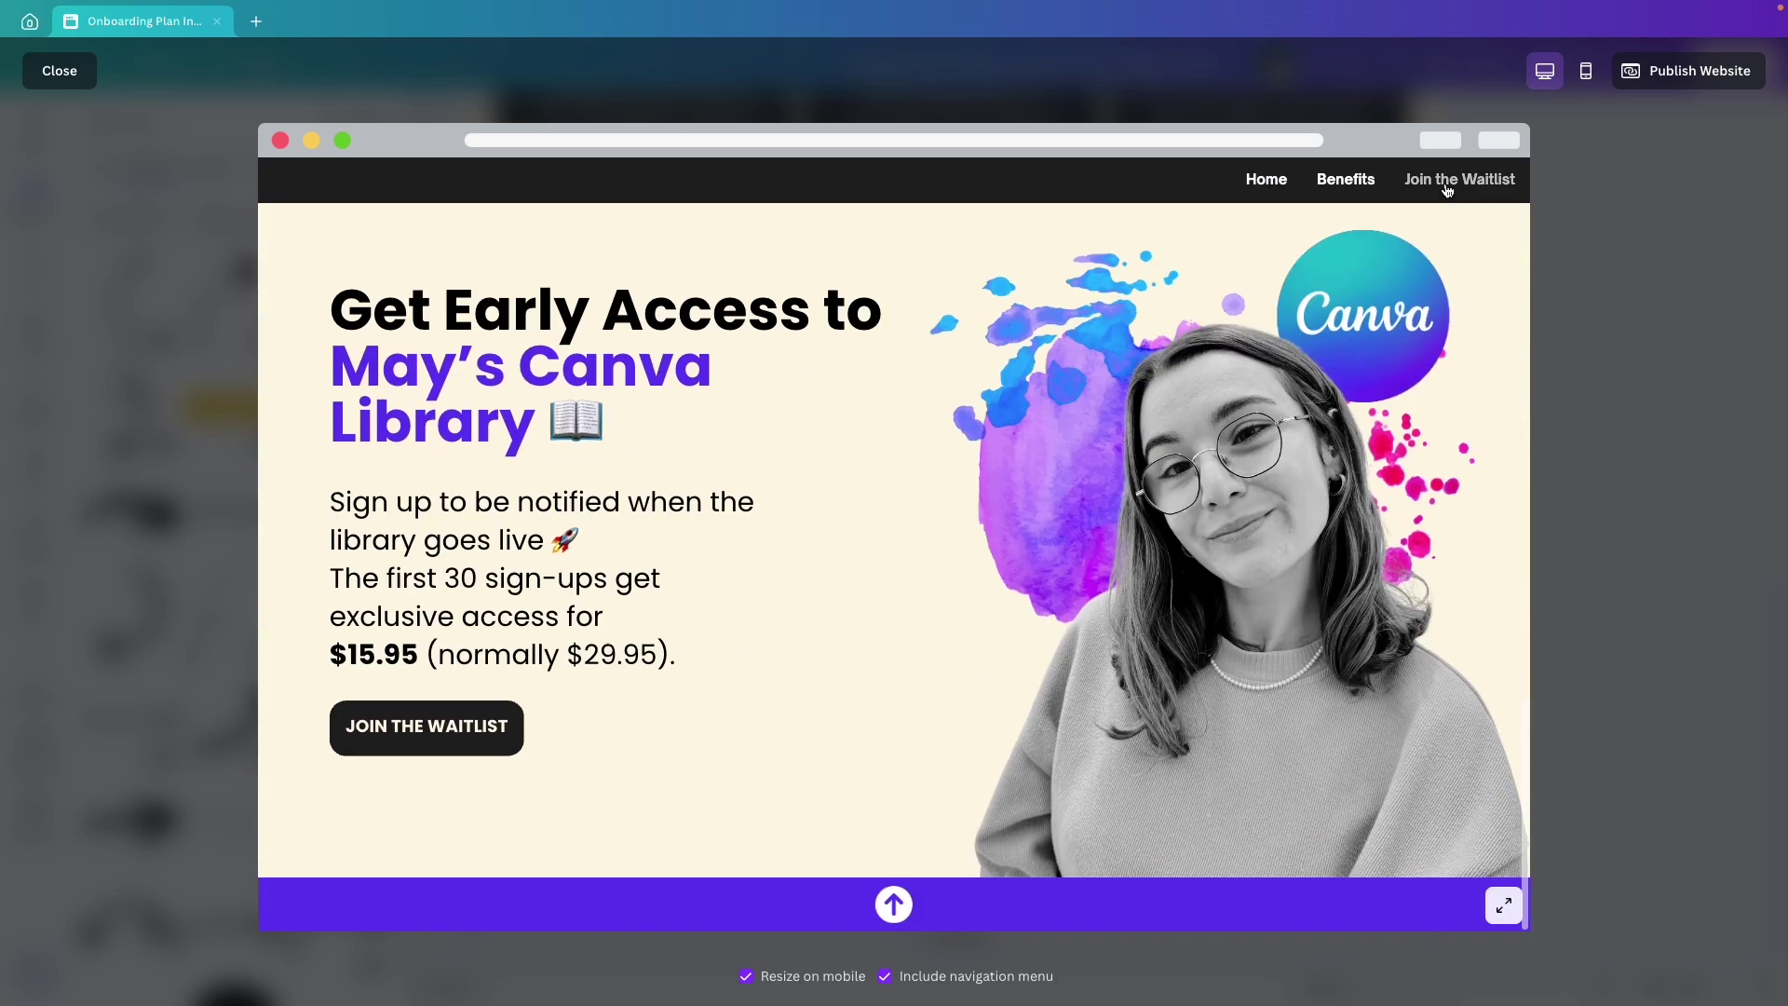
pyautogui.click(1348, 187)
pyautogui.click(1276, 188)
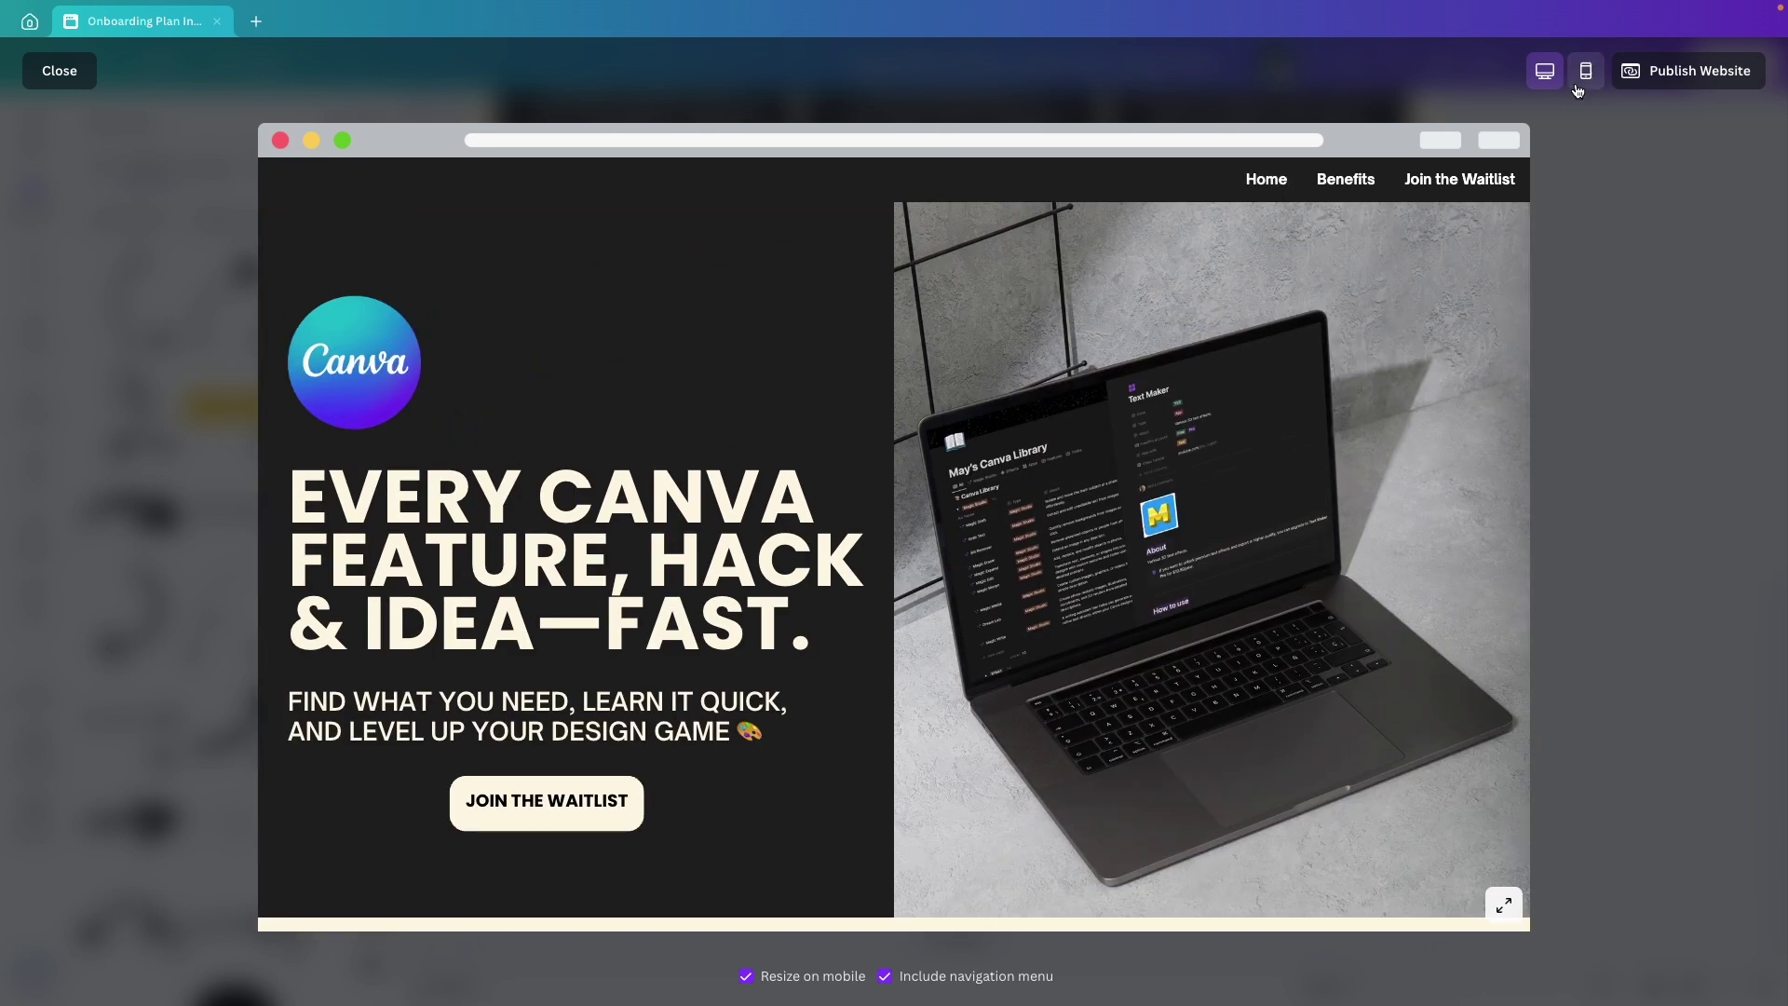
# Retest the Benefits and Join the Waitlist links in mobile view, then leave the preview.
pyautogui.click(1581, 84)
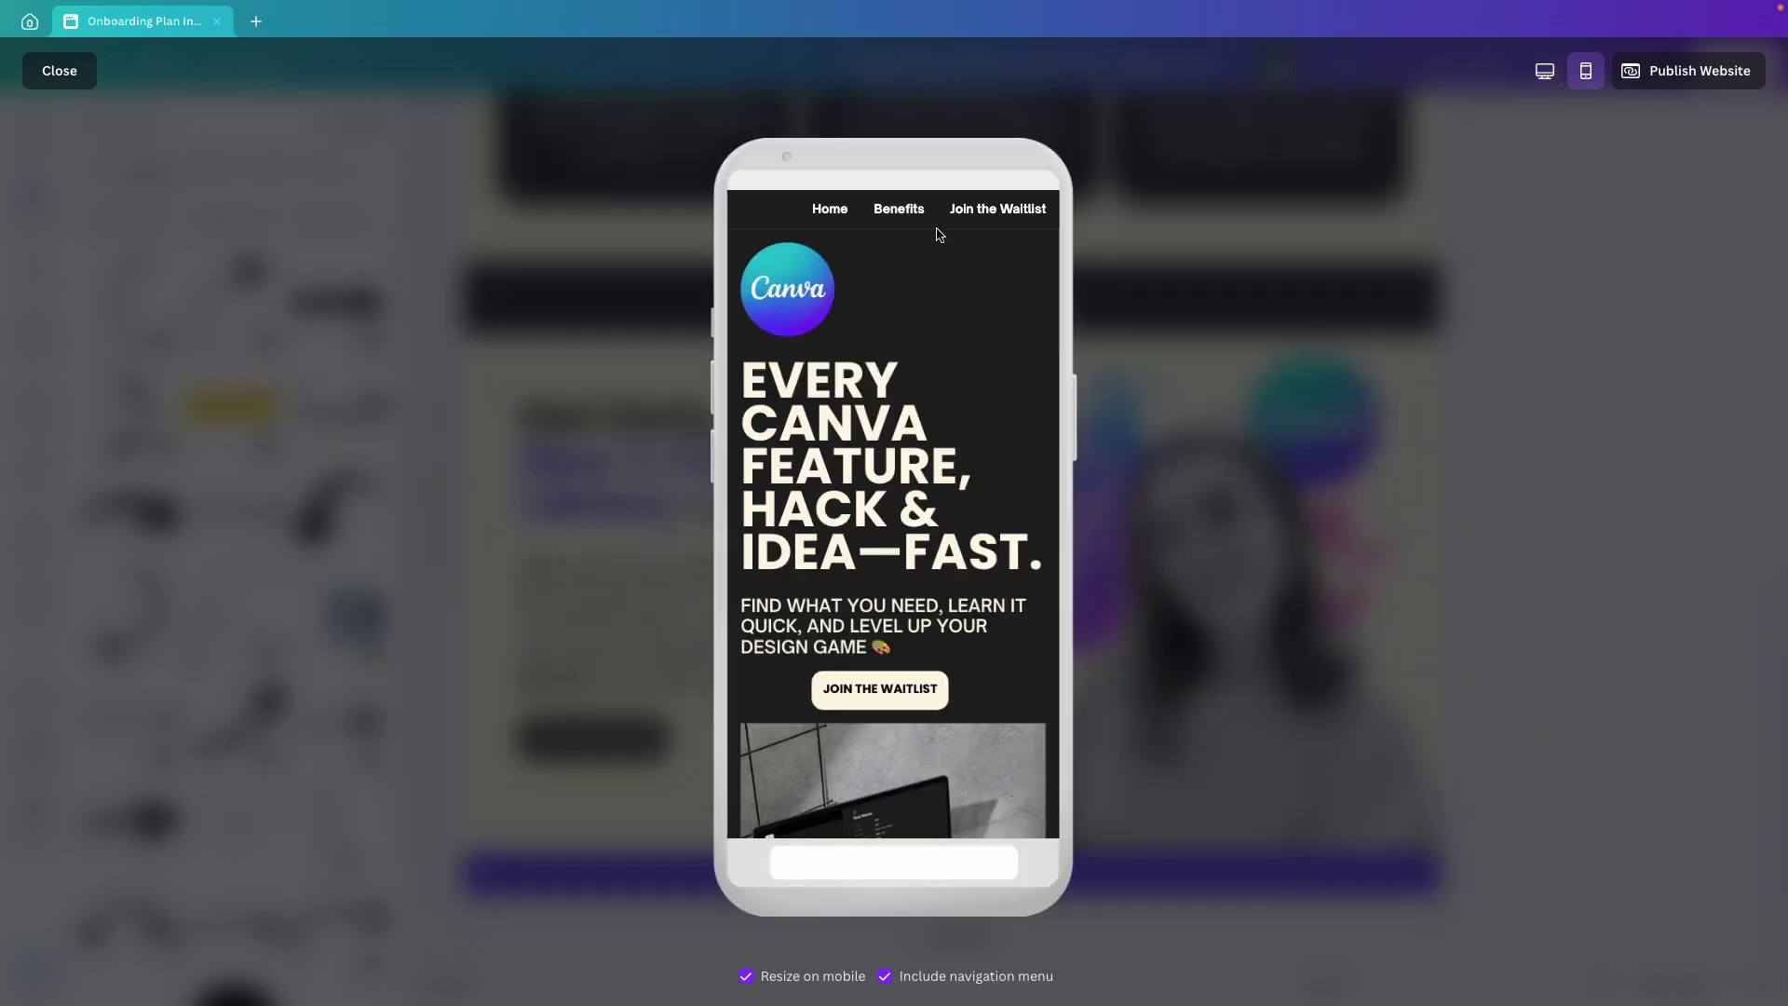
pyautogui.click(902, 209)
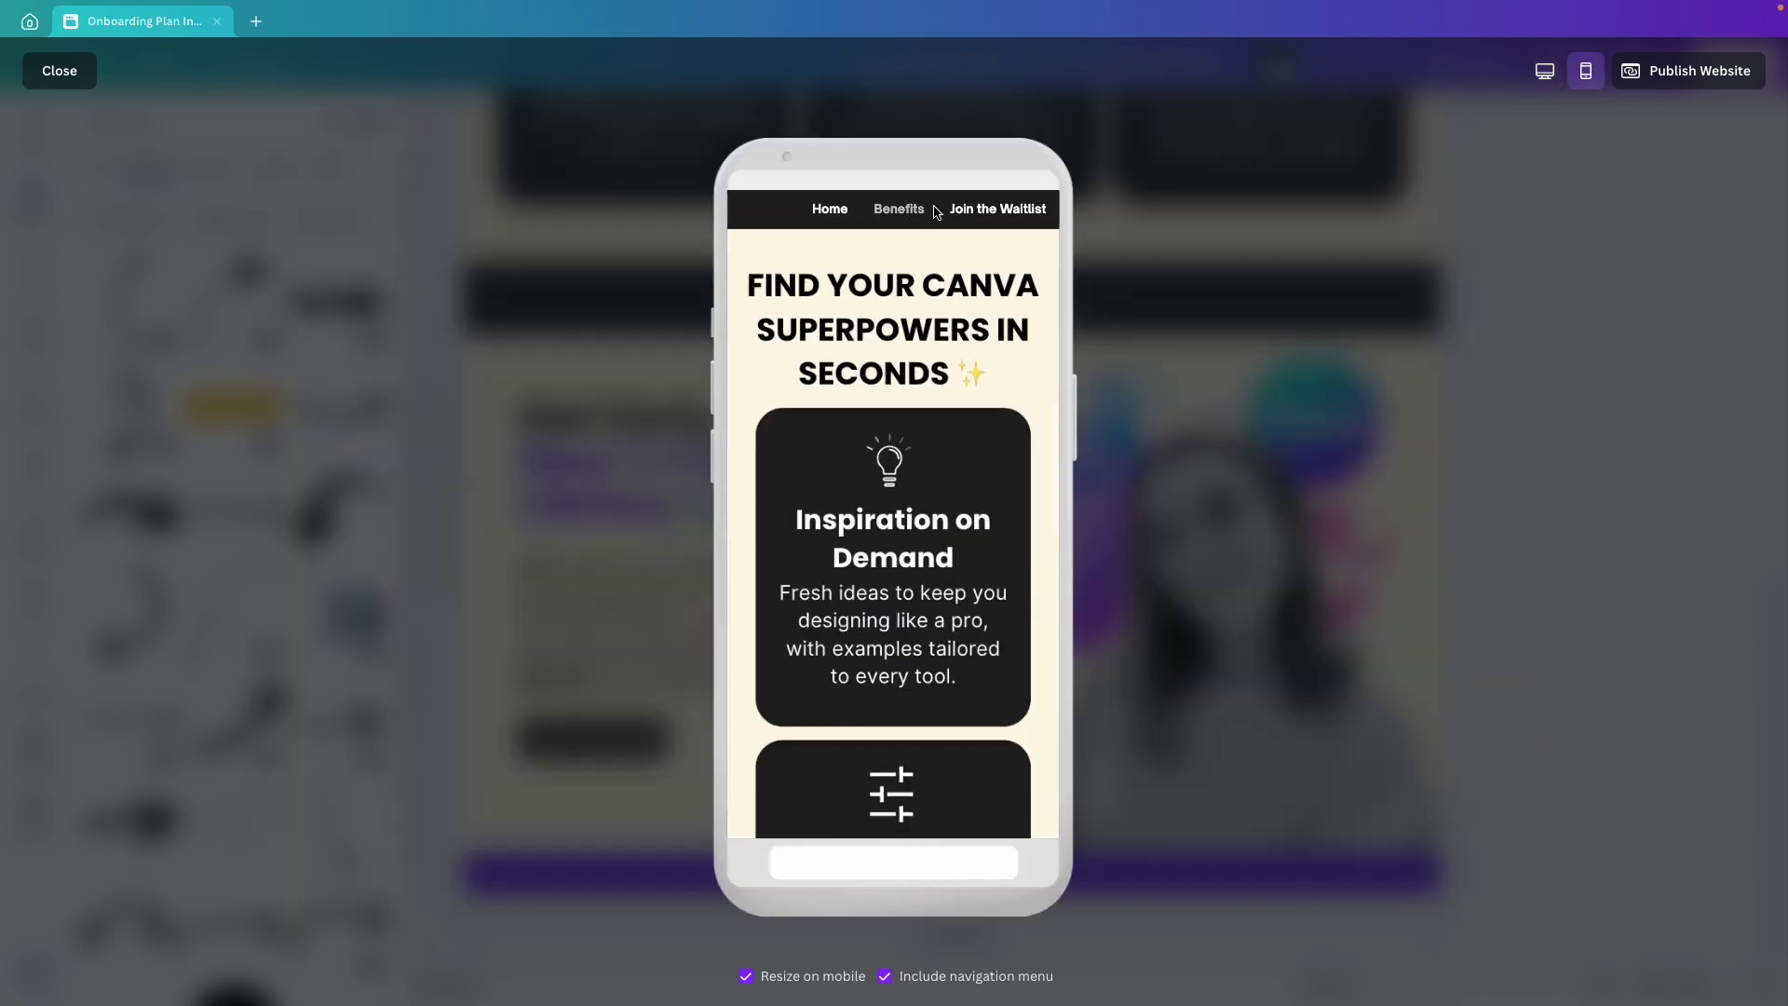
pyautogui.click(983, 216)
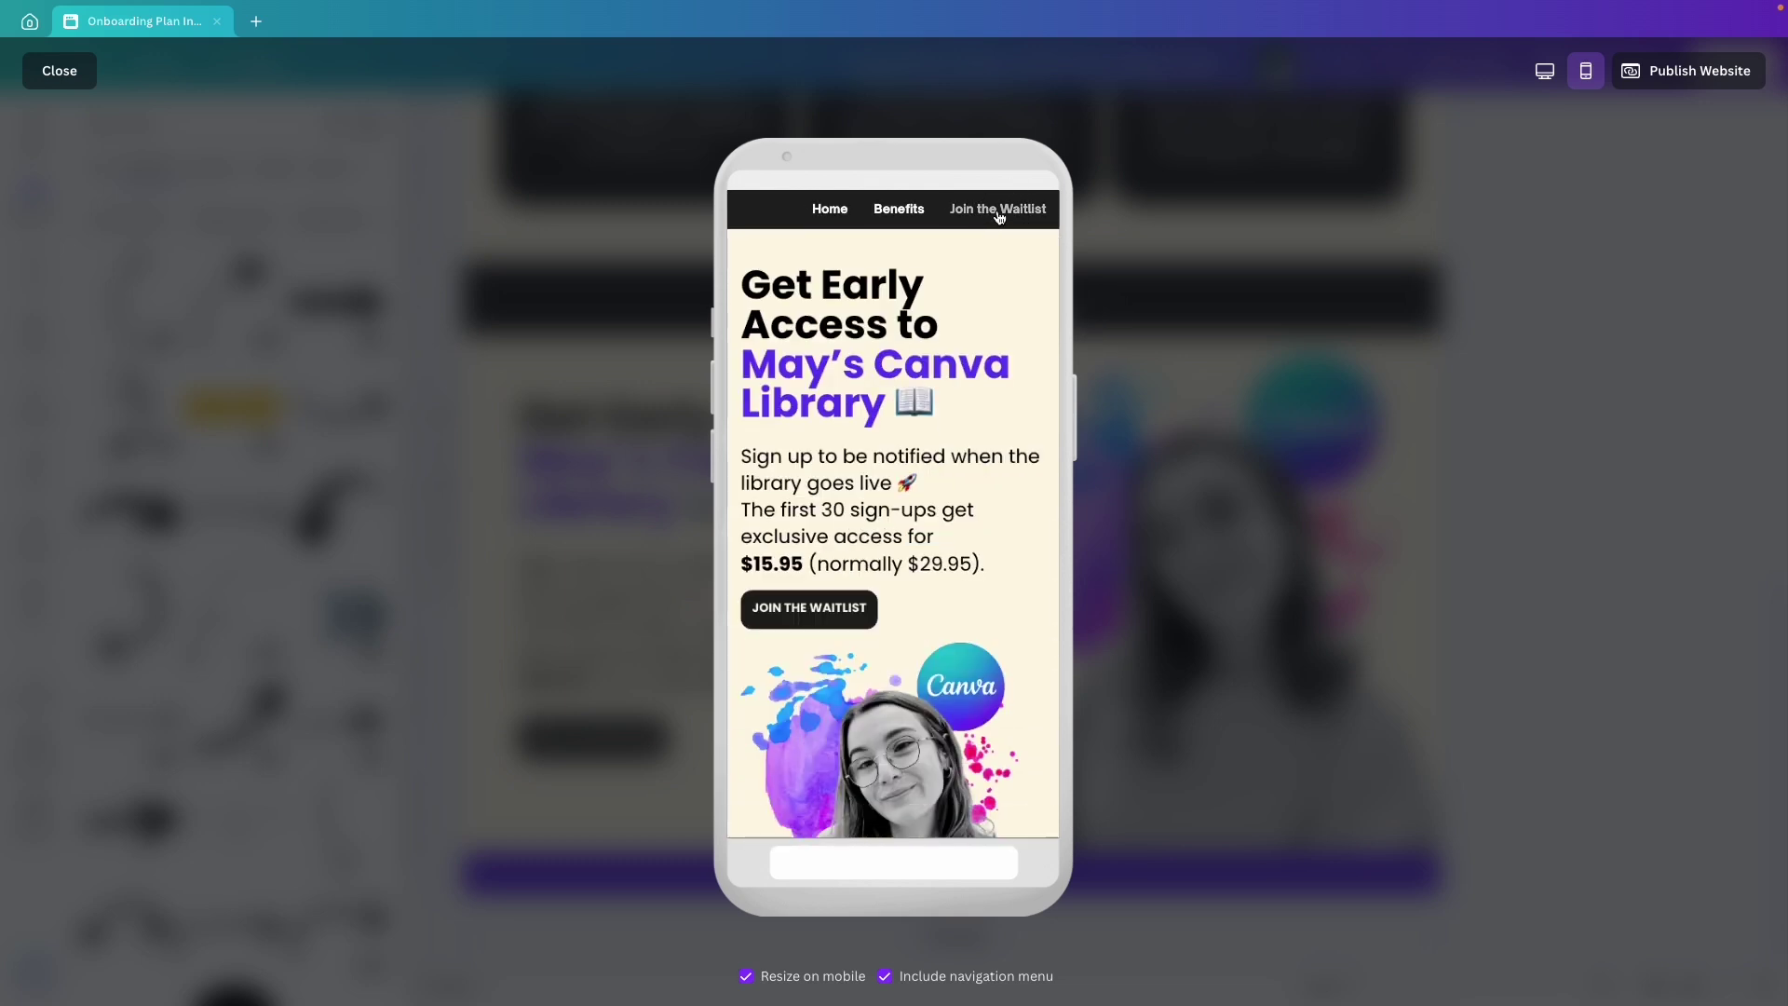
pyautogui.click(58, 72)
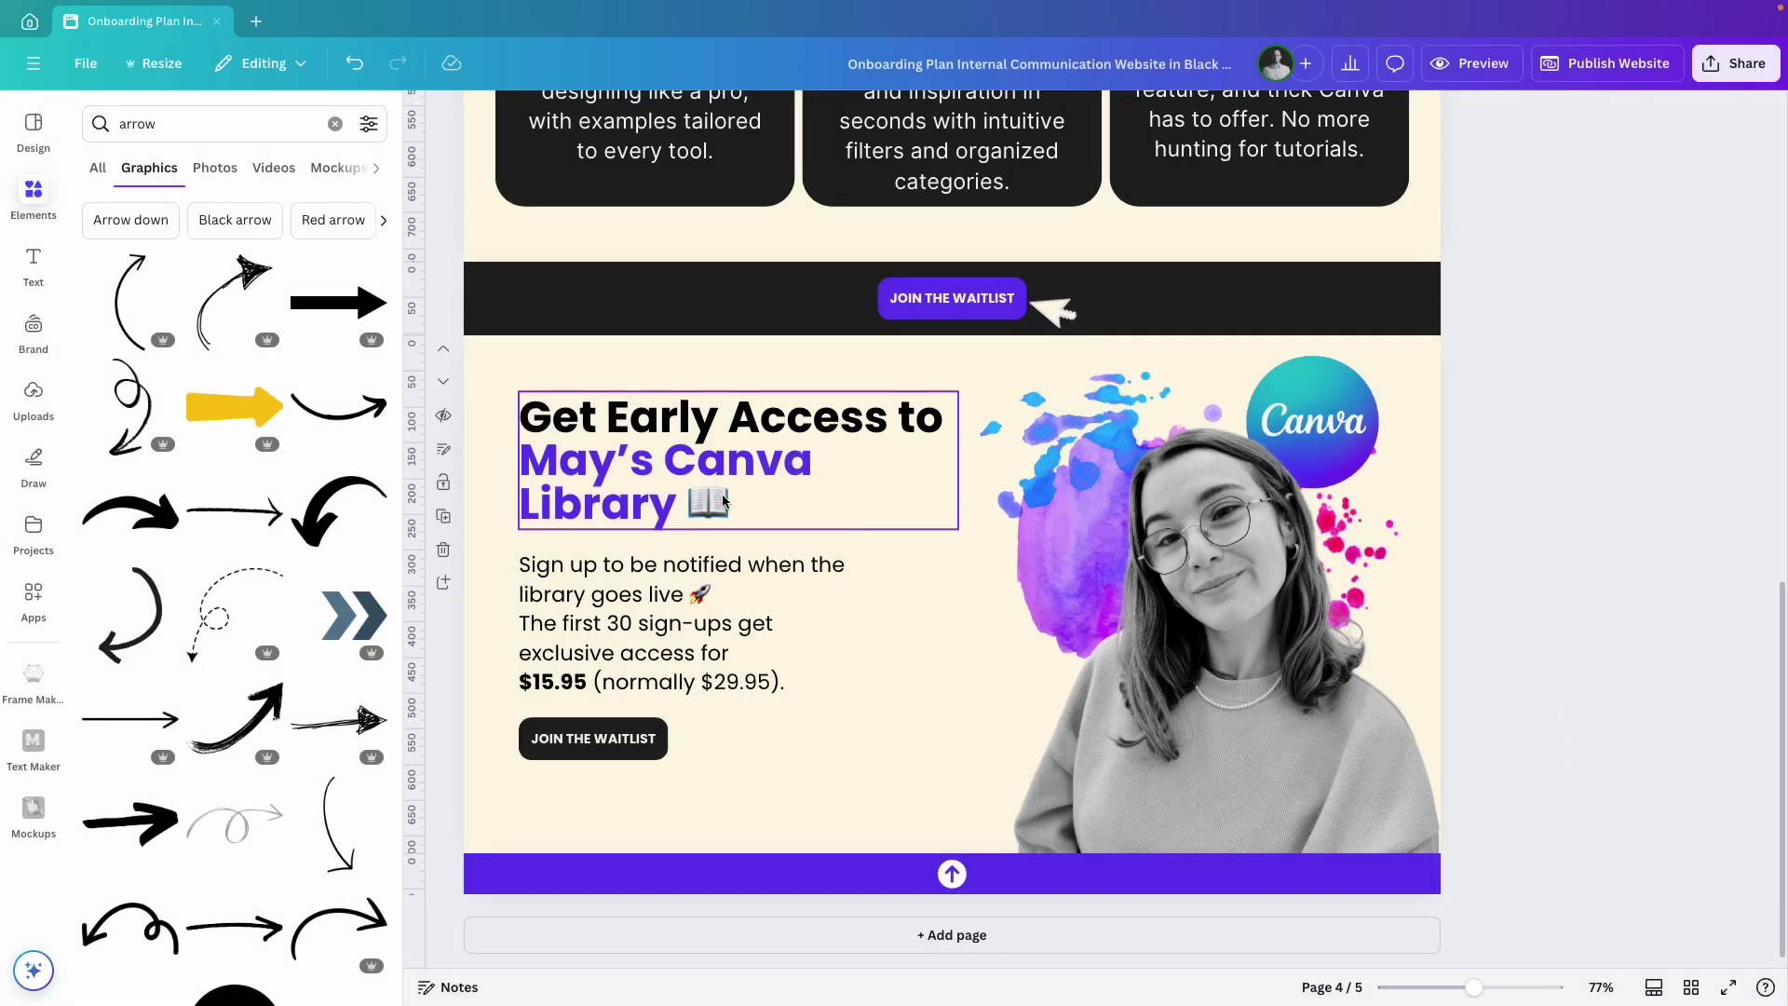
# Retitle the design as the owner's Canva Library Waitlist, with their first name.
pyautogui.click(1077, 64)
pyautogui.write("May's Canva Library Waitlist")
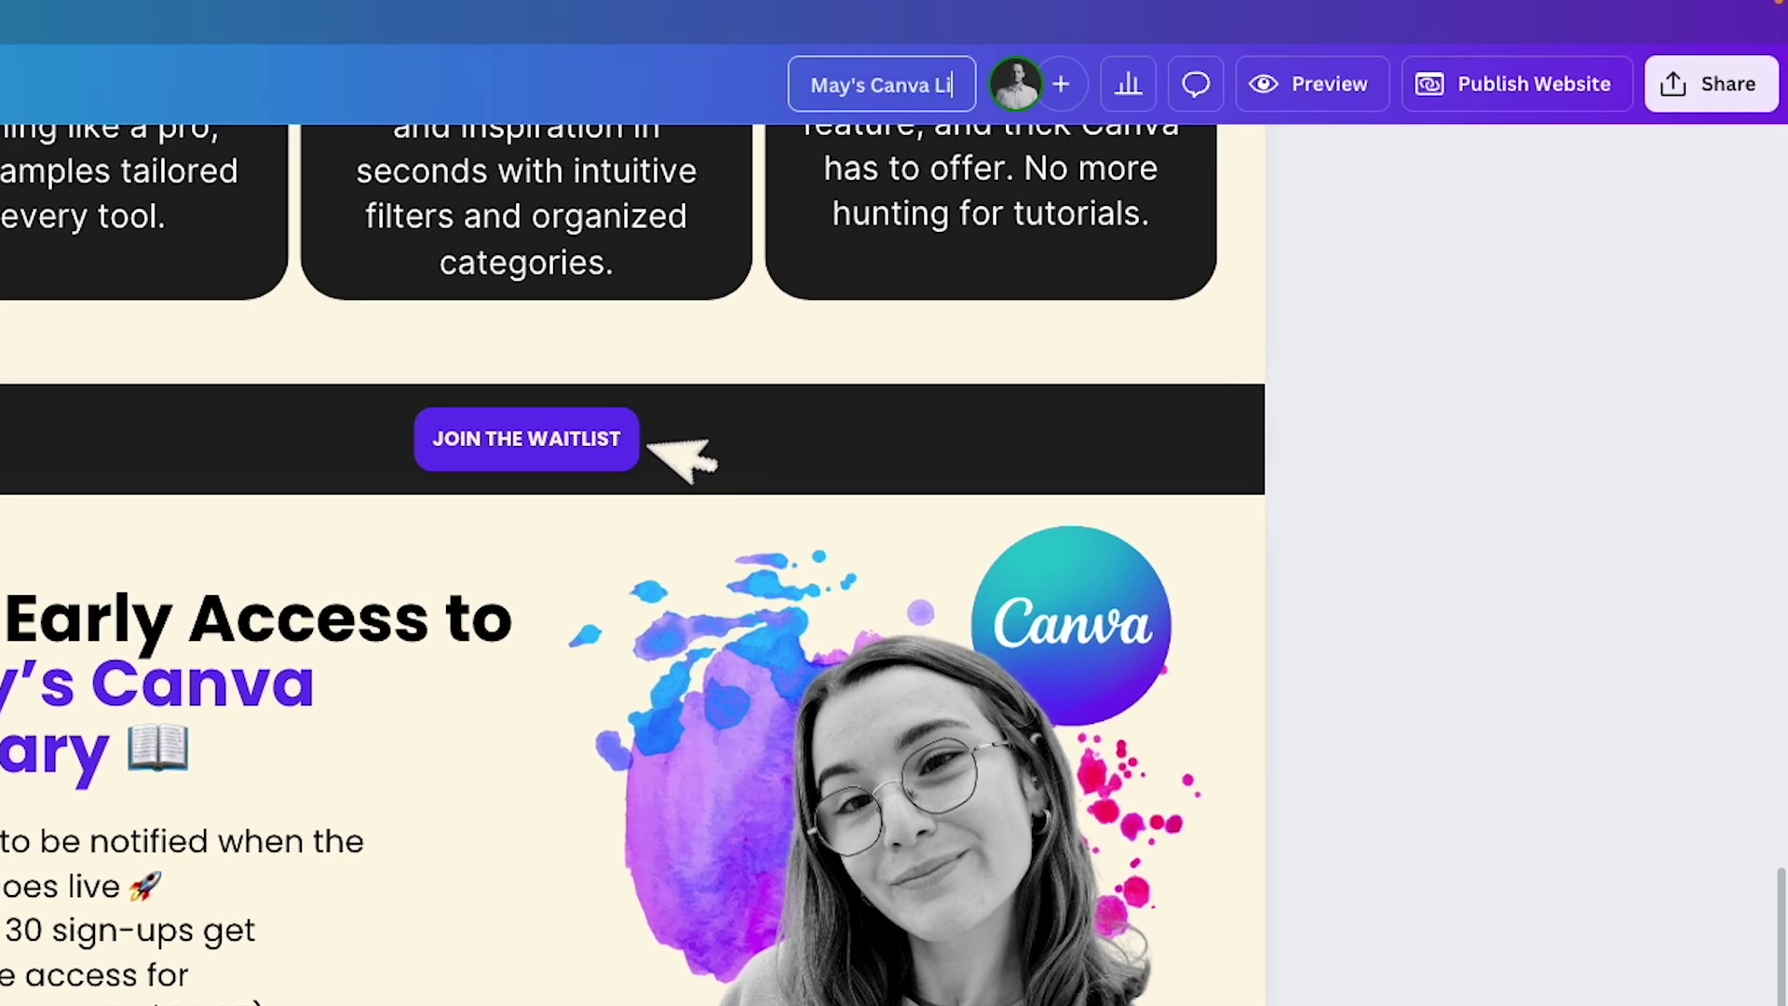
pyautogui.click(1371, 310)
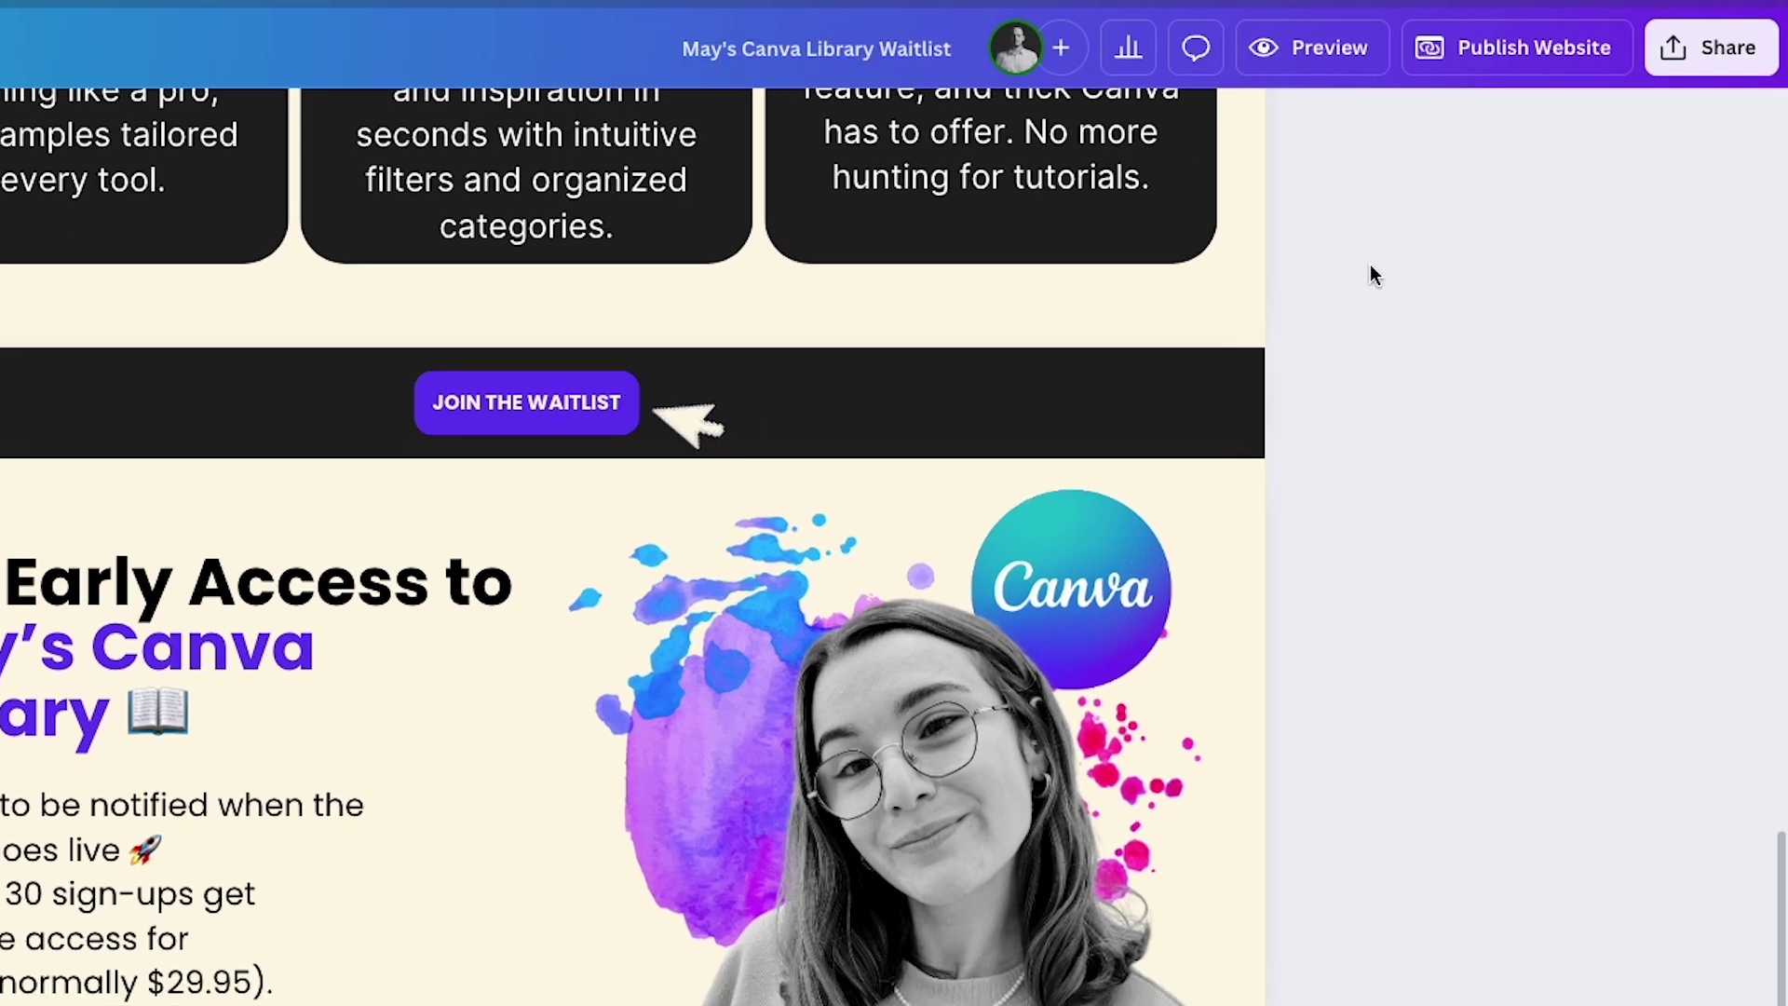
# Exclude the navigation menu from the website and set its address ending to /canvalibrary.
pyautogui.click(1498, 62)
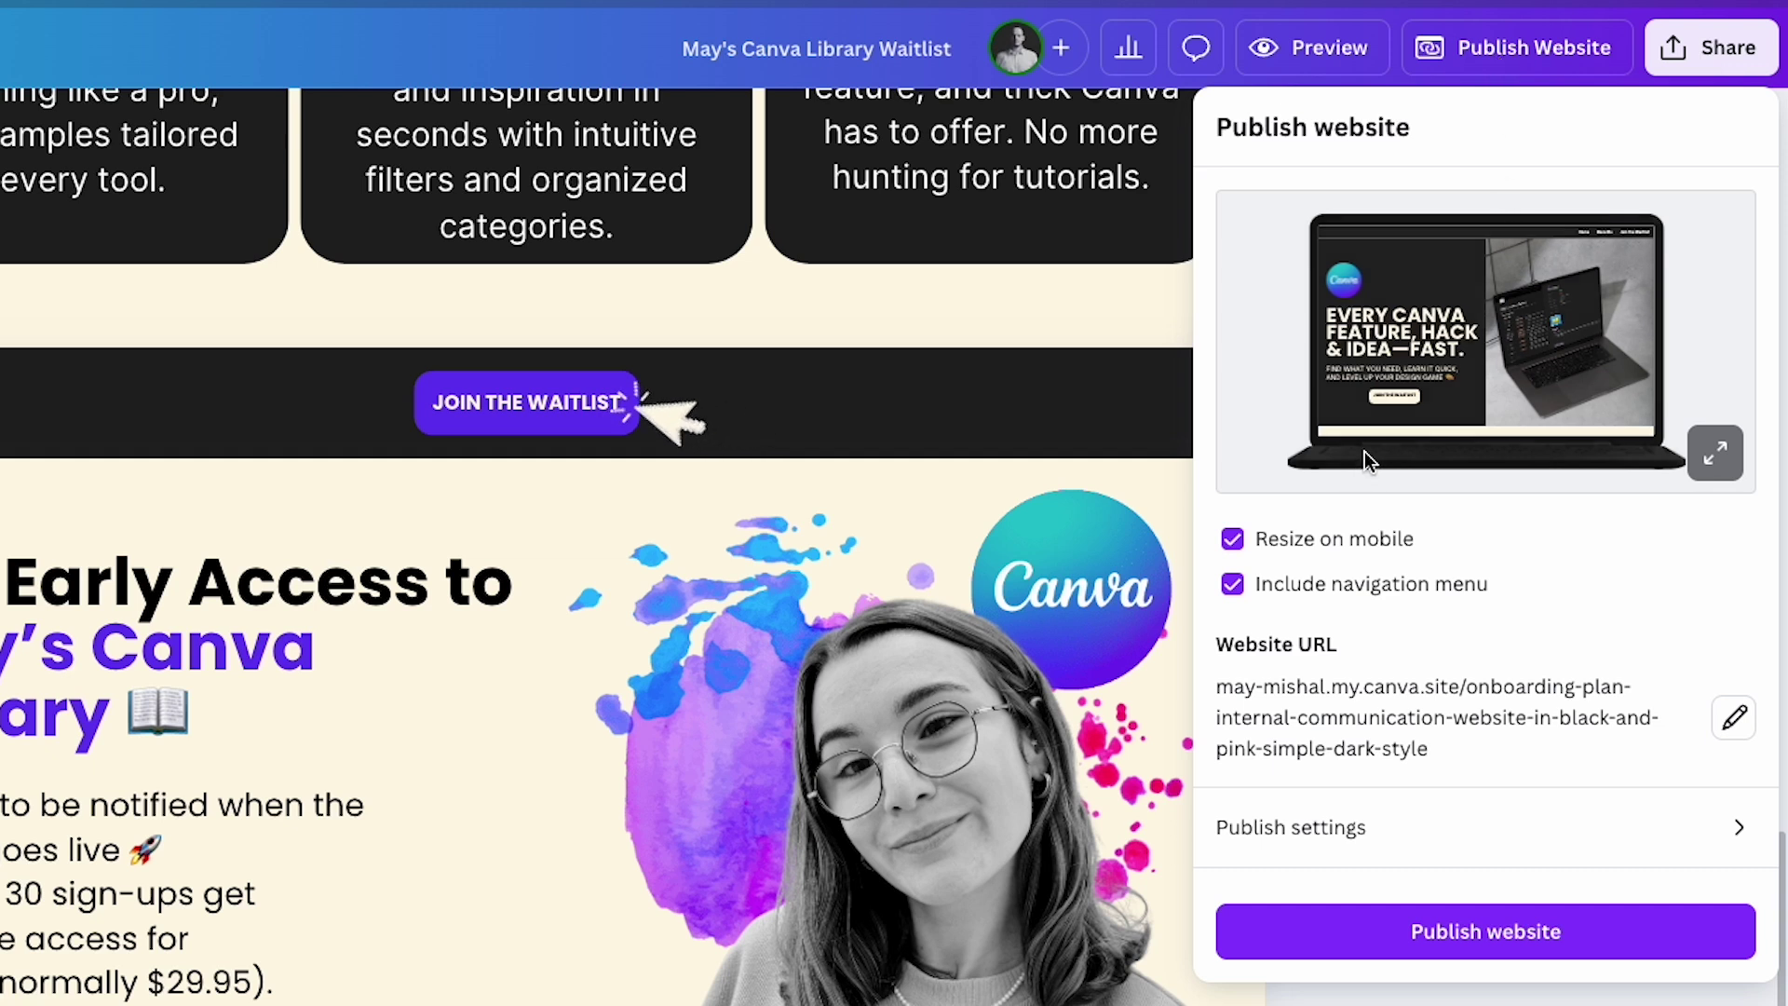
pyautogui.moveTo(1296, 553)
pyautogui.click(1234, 593)
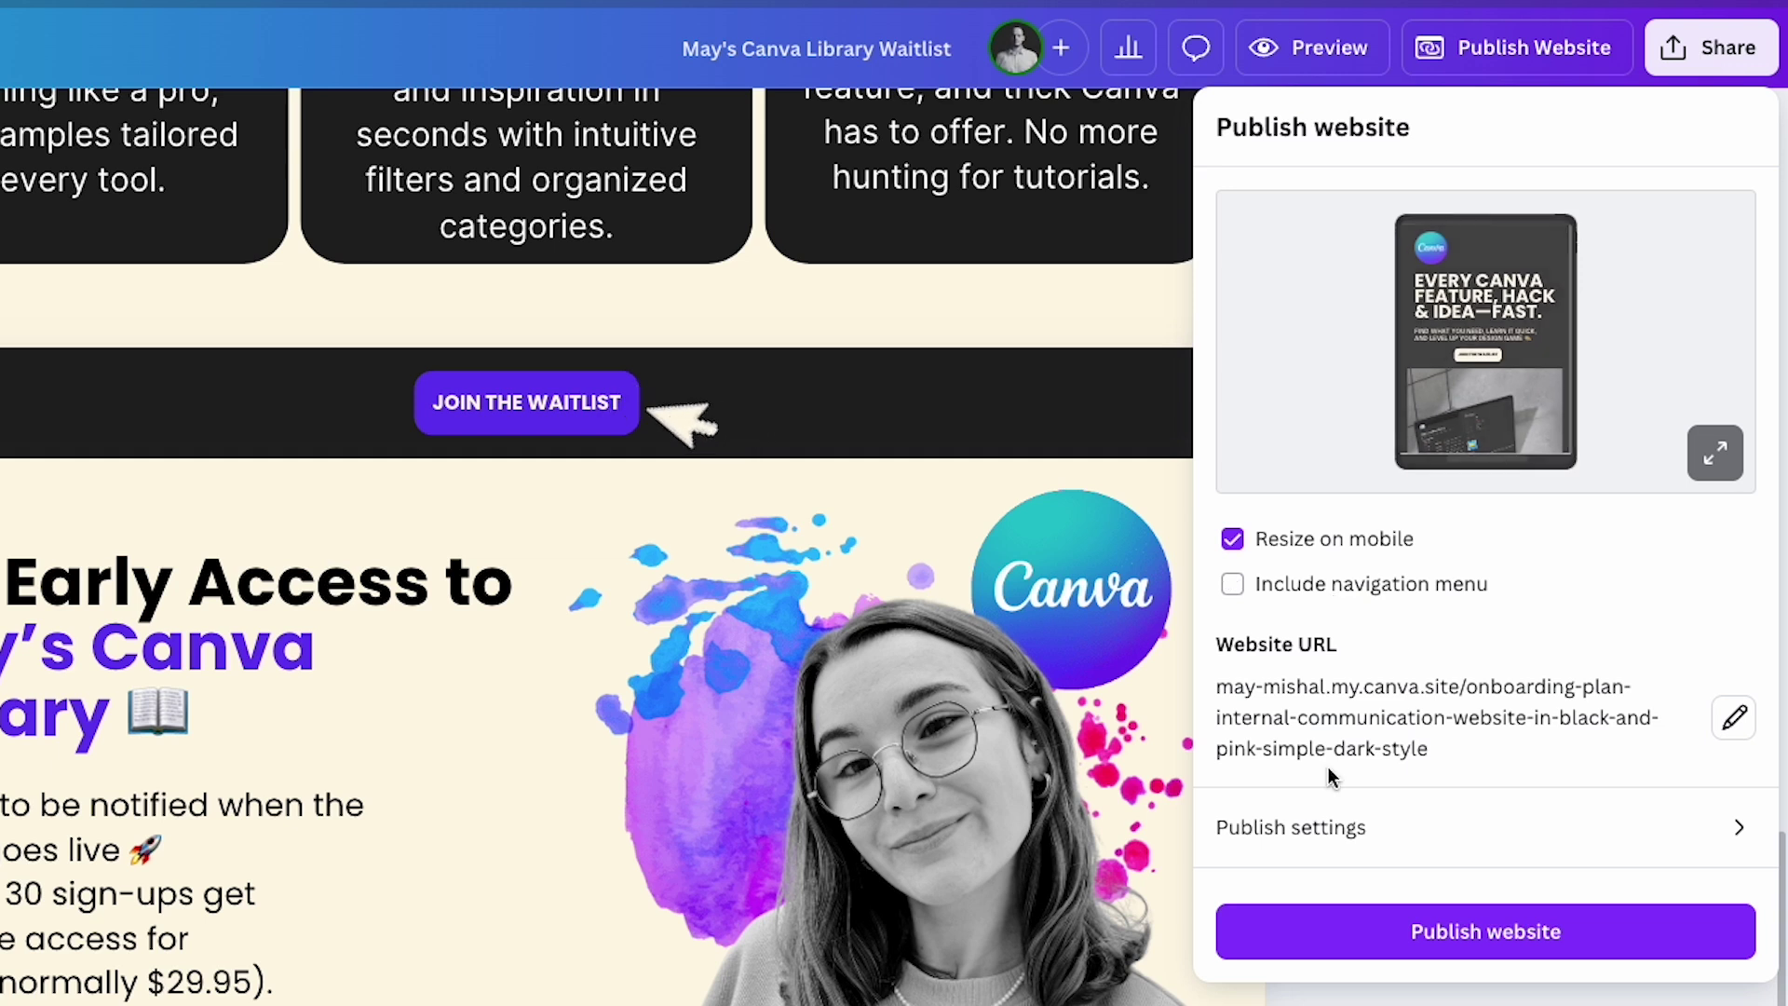
pyautogui.click(1736, 723)
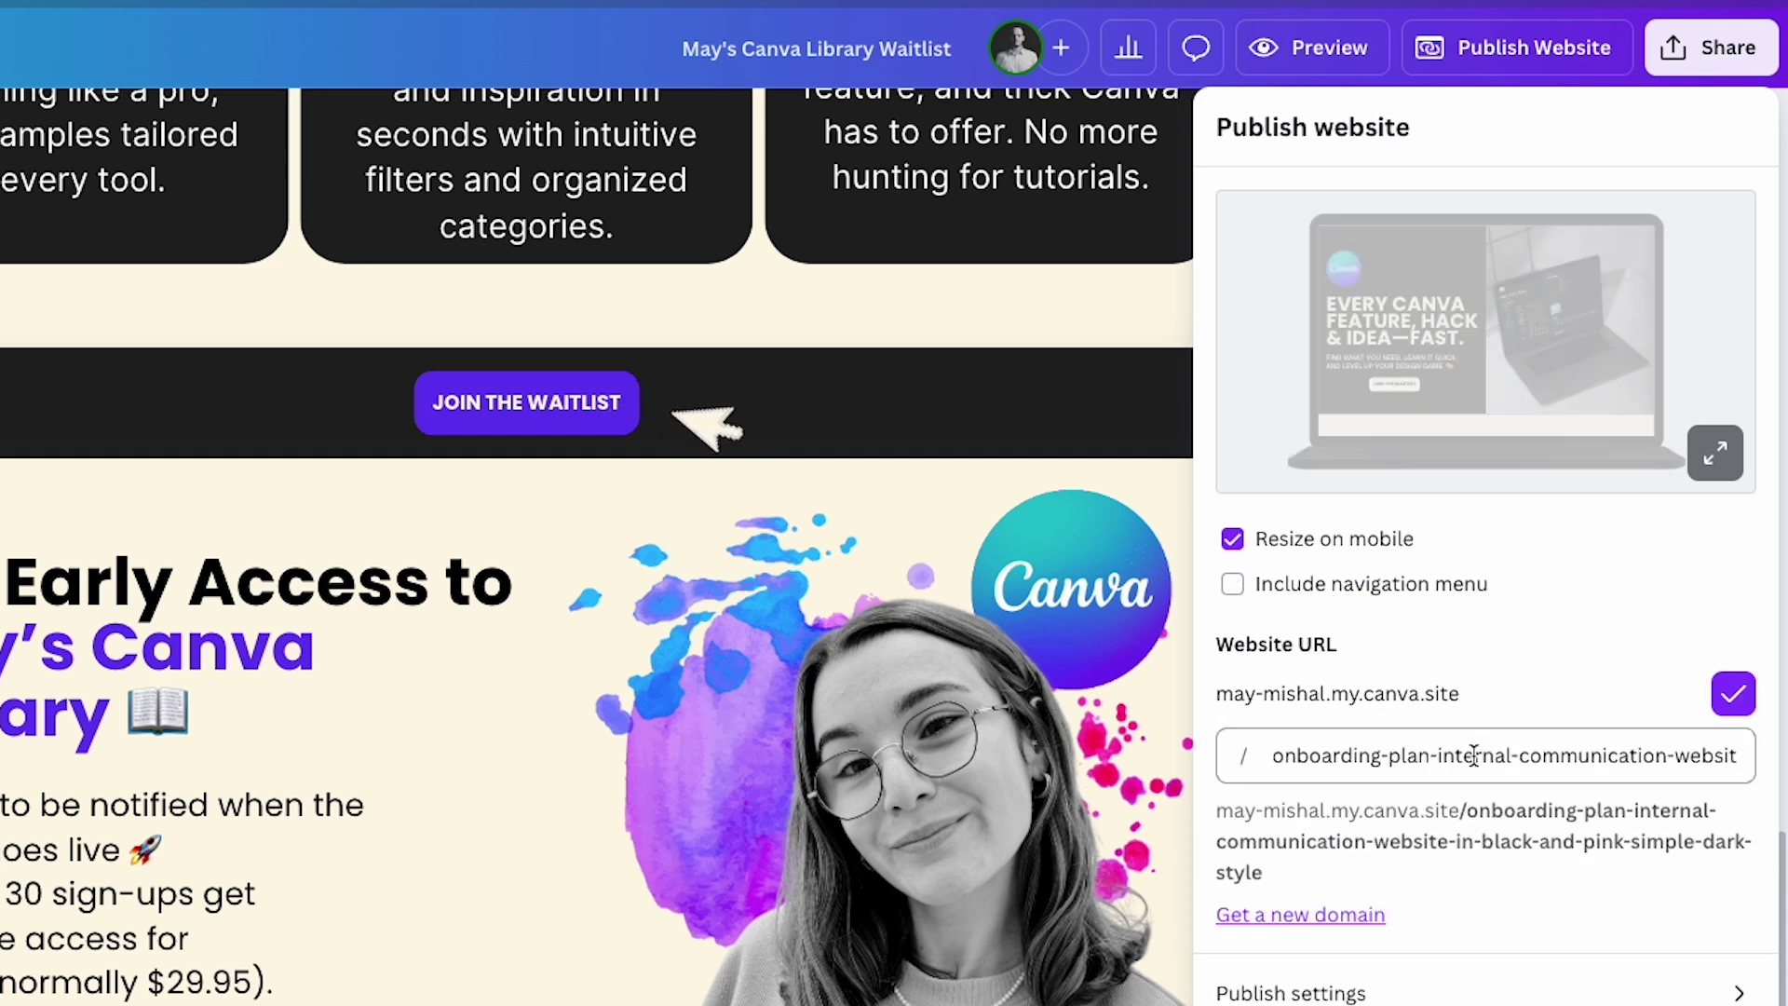
pyautogui.click(1385, 755)
pyautogui.doubleClick(1463, 755)
pyautogui.hotkey('ctrl', 'a')
pyautogui.press('BackSpace')
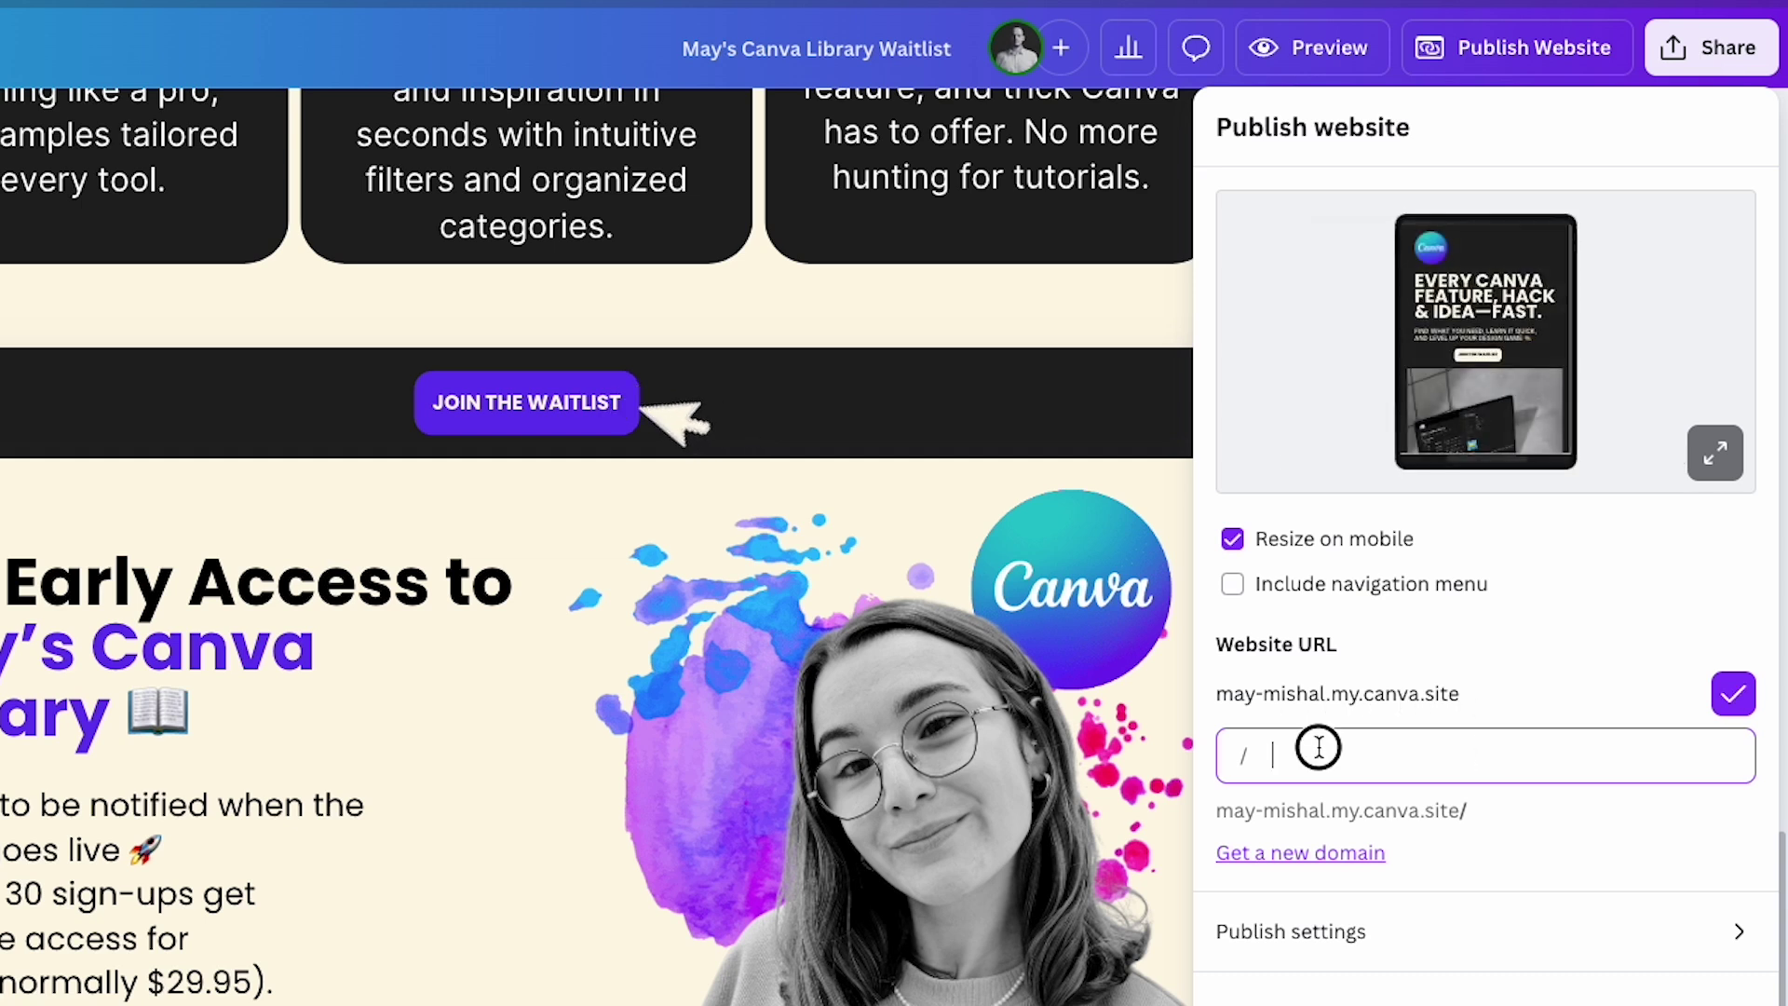
pyautogui.write('canvalibrary')
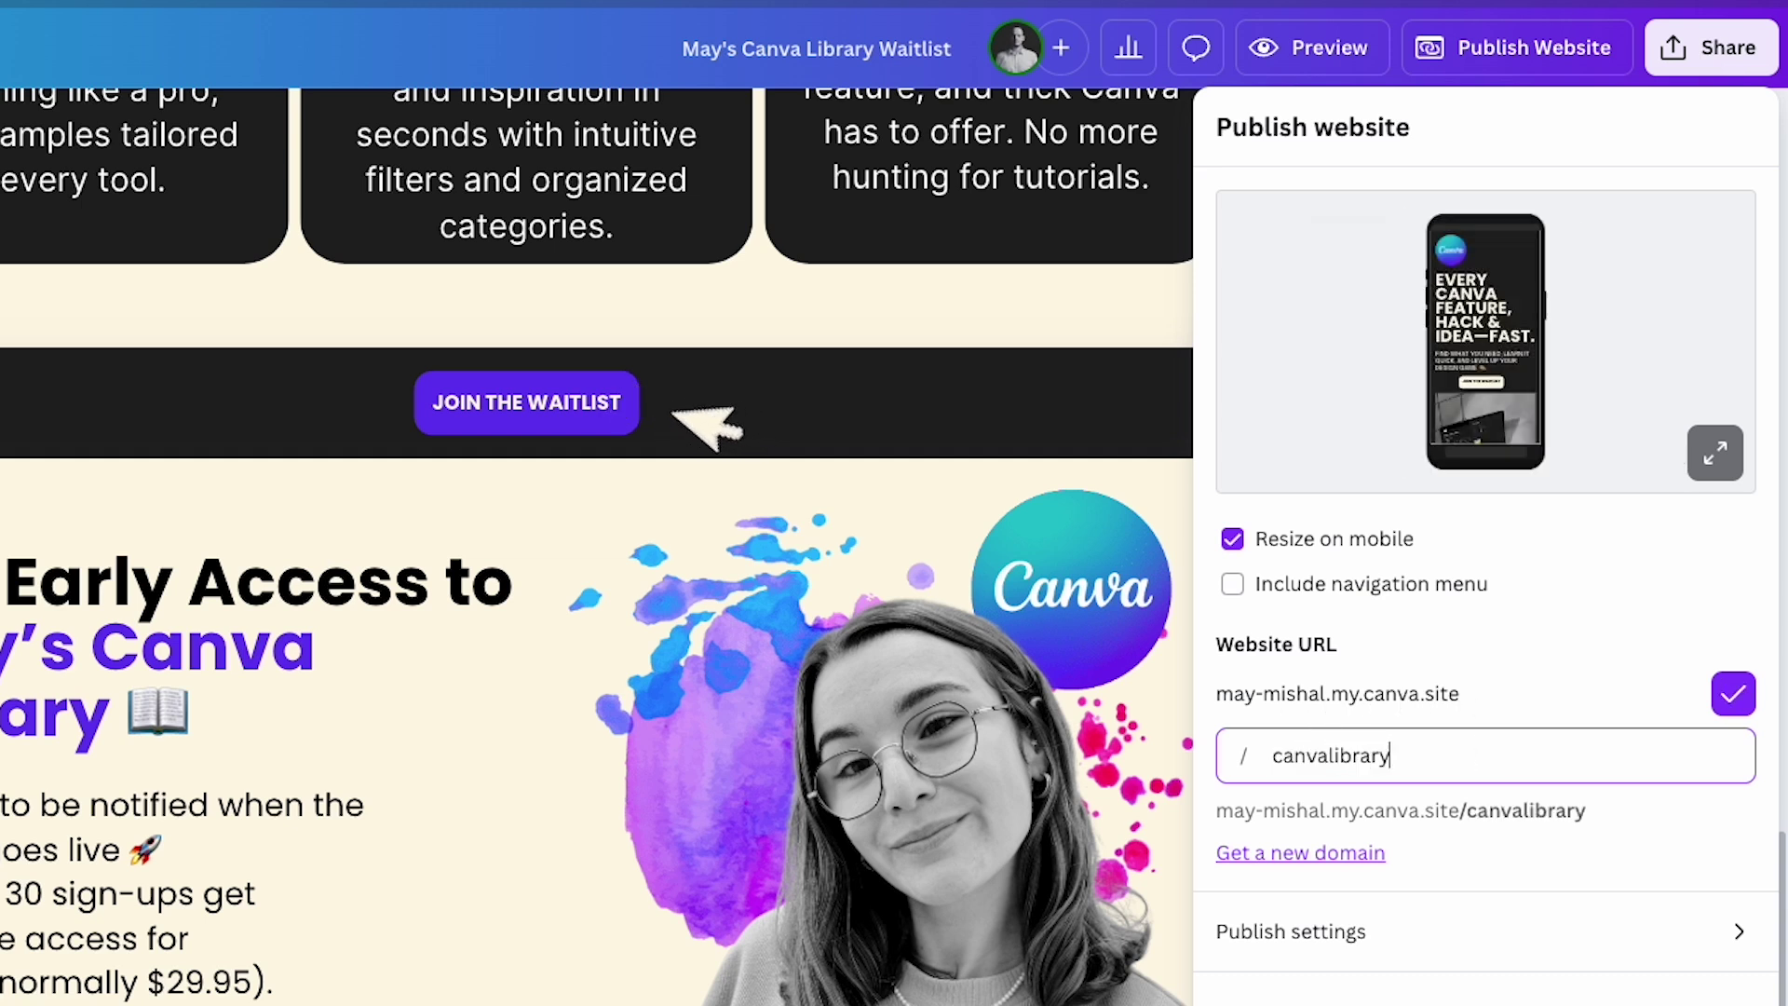
pyautogui.click(1459, 816)
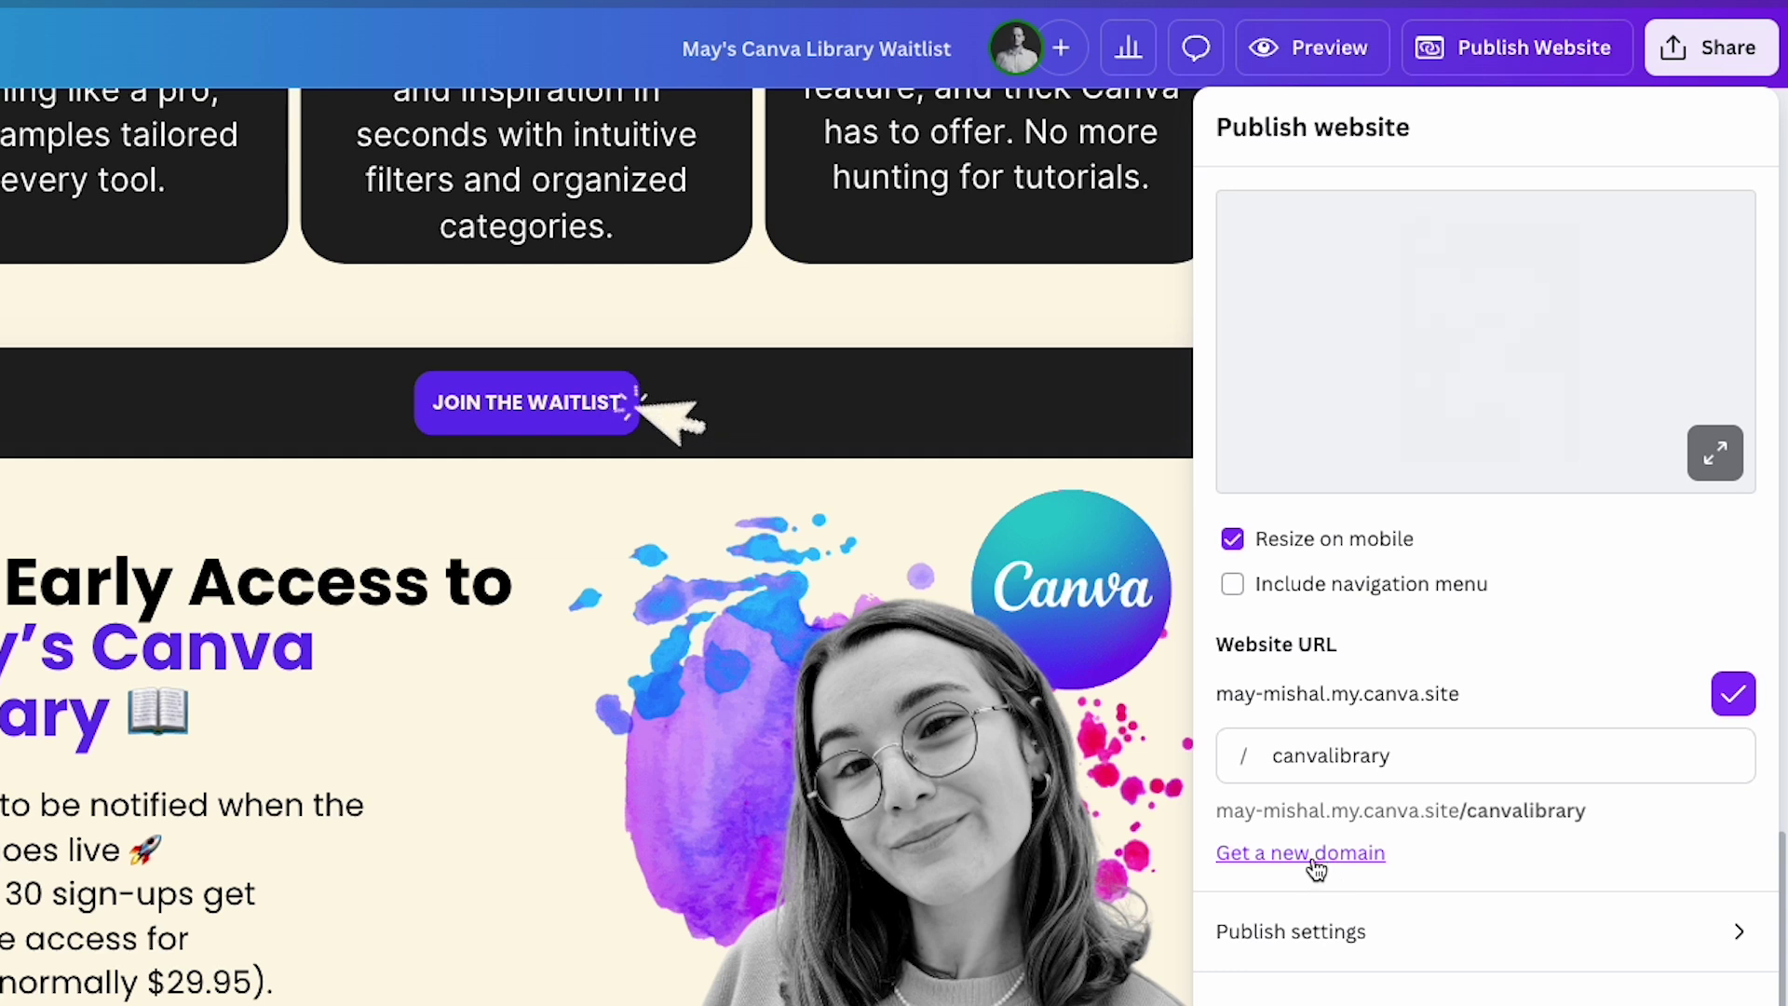
# Give the website a Canva Library description that includes the owner's first name.
pyautogui.click(1535, 939)
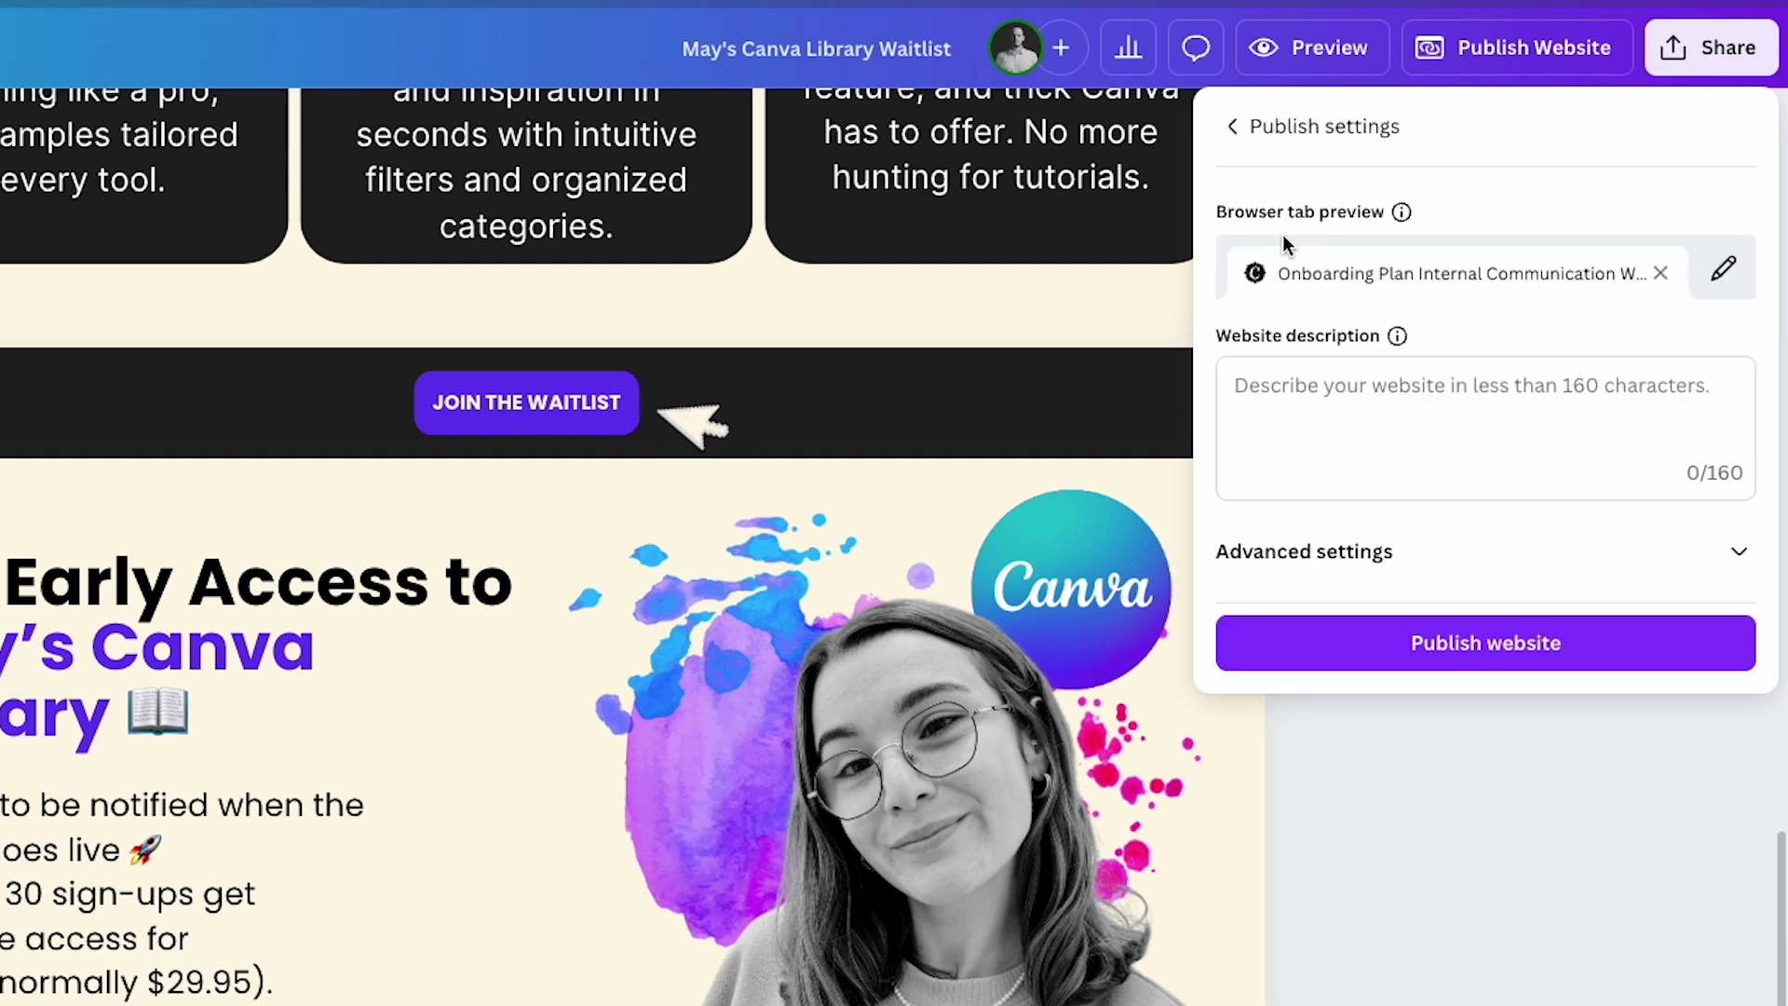
pyautogui.click(1354, 385)
pyautogui.write("May's Canva Library")
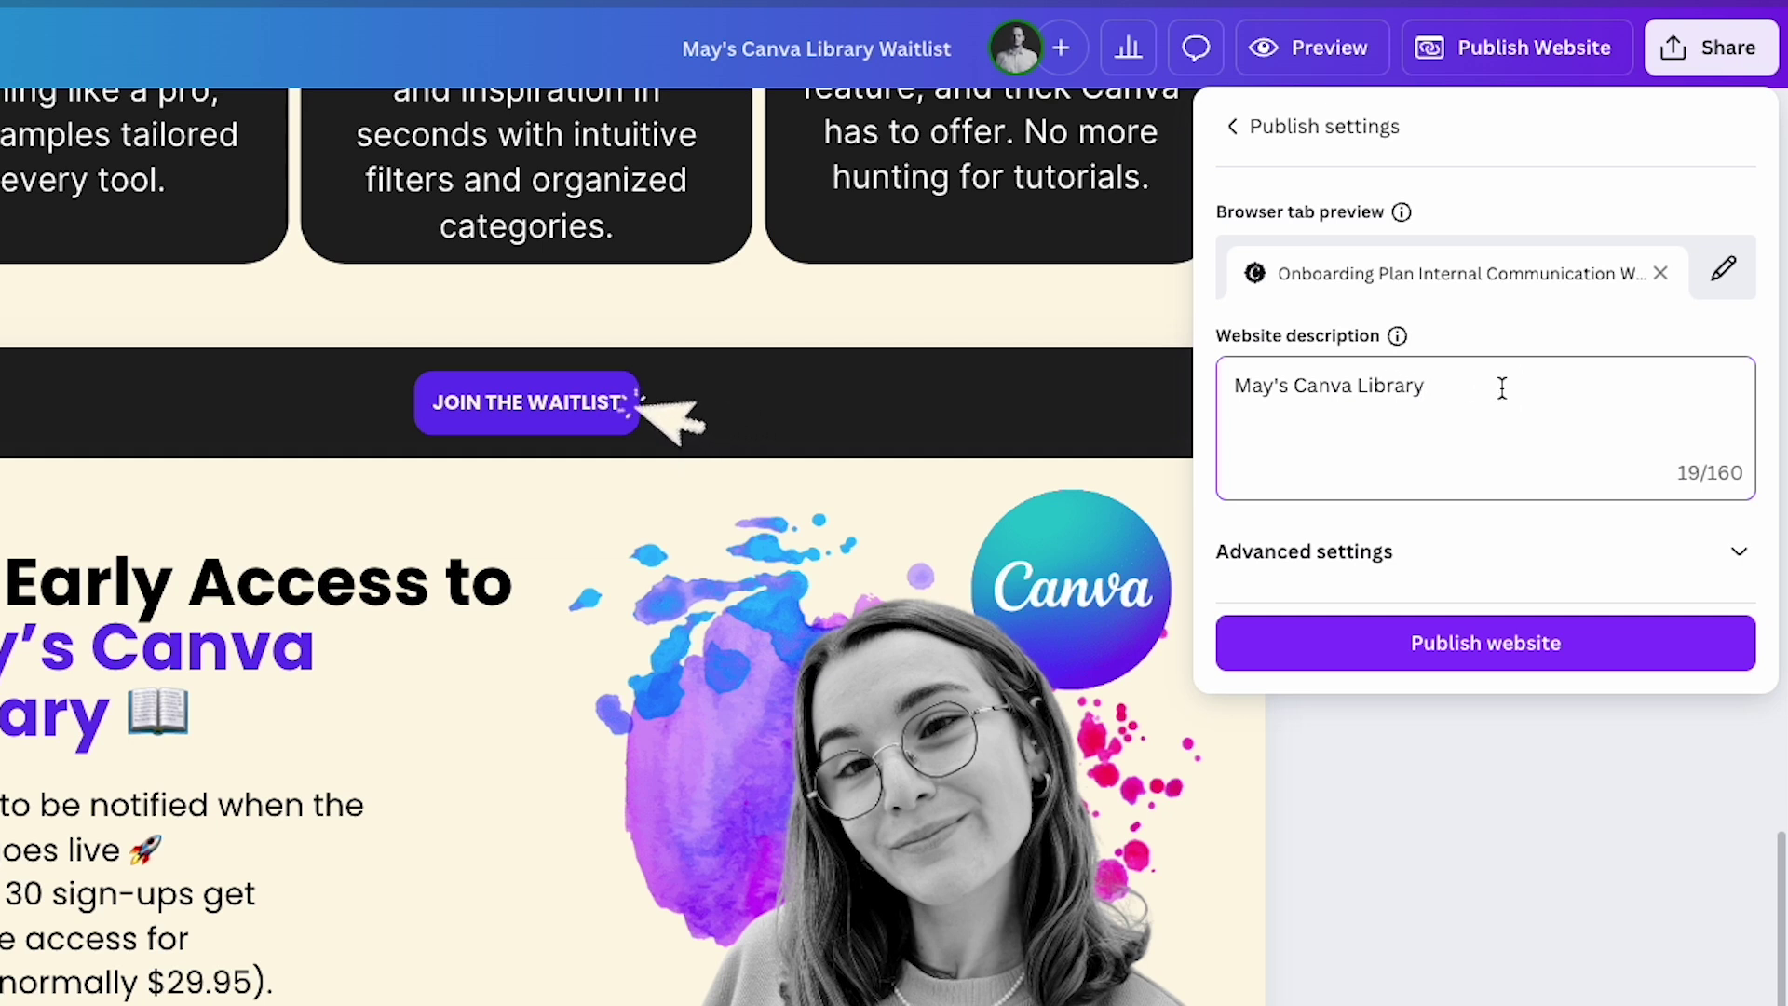
# Enable the link preview in advanced settings and use Featured Library.png as its thumbnail.
pyautogui.click(1746, 575)
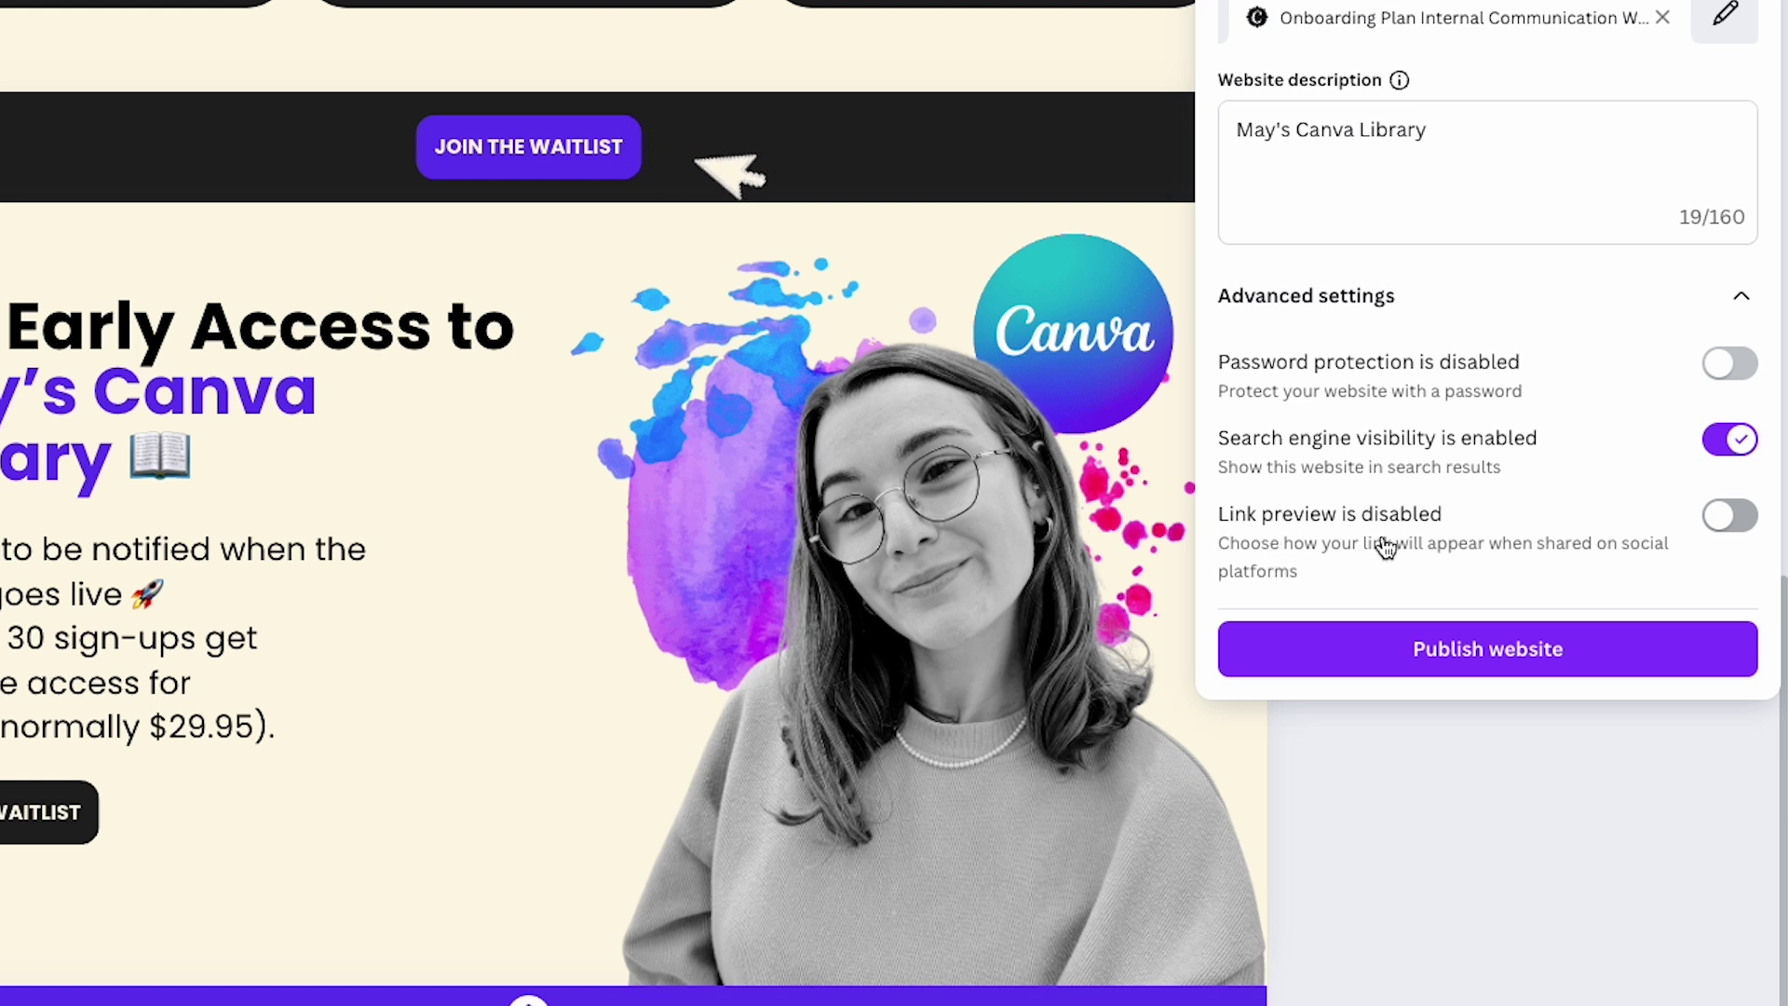
pyautogui.click(1738, 518)
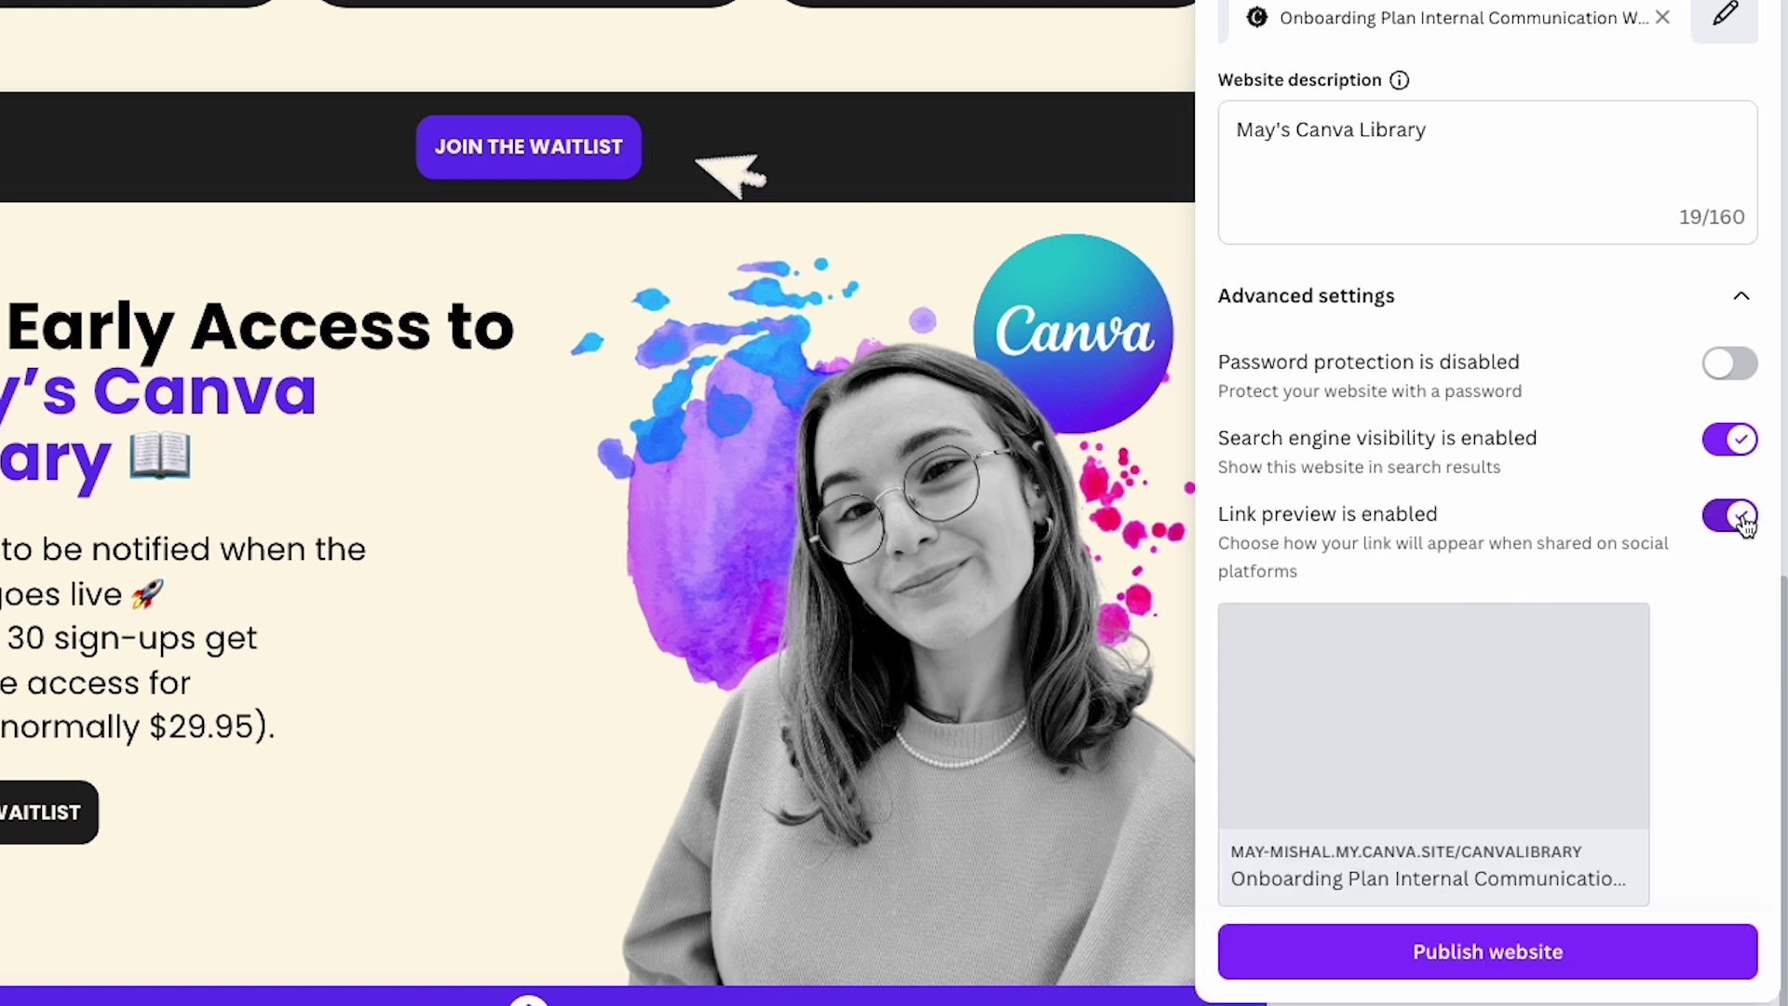
pyautogui.moveTo(1419, 740)
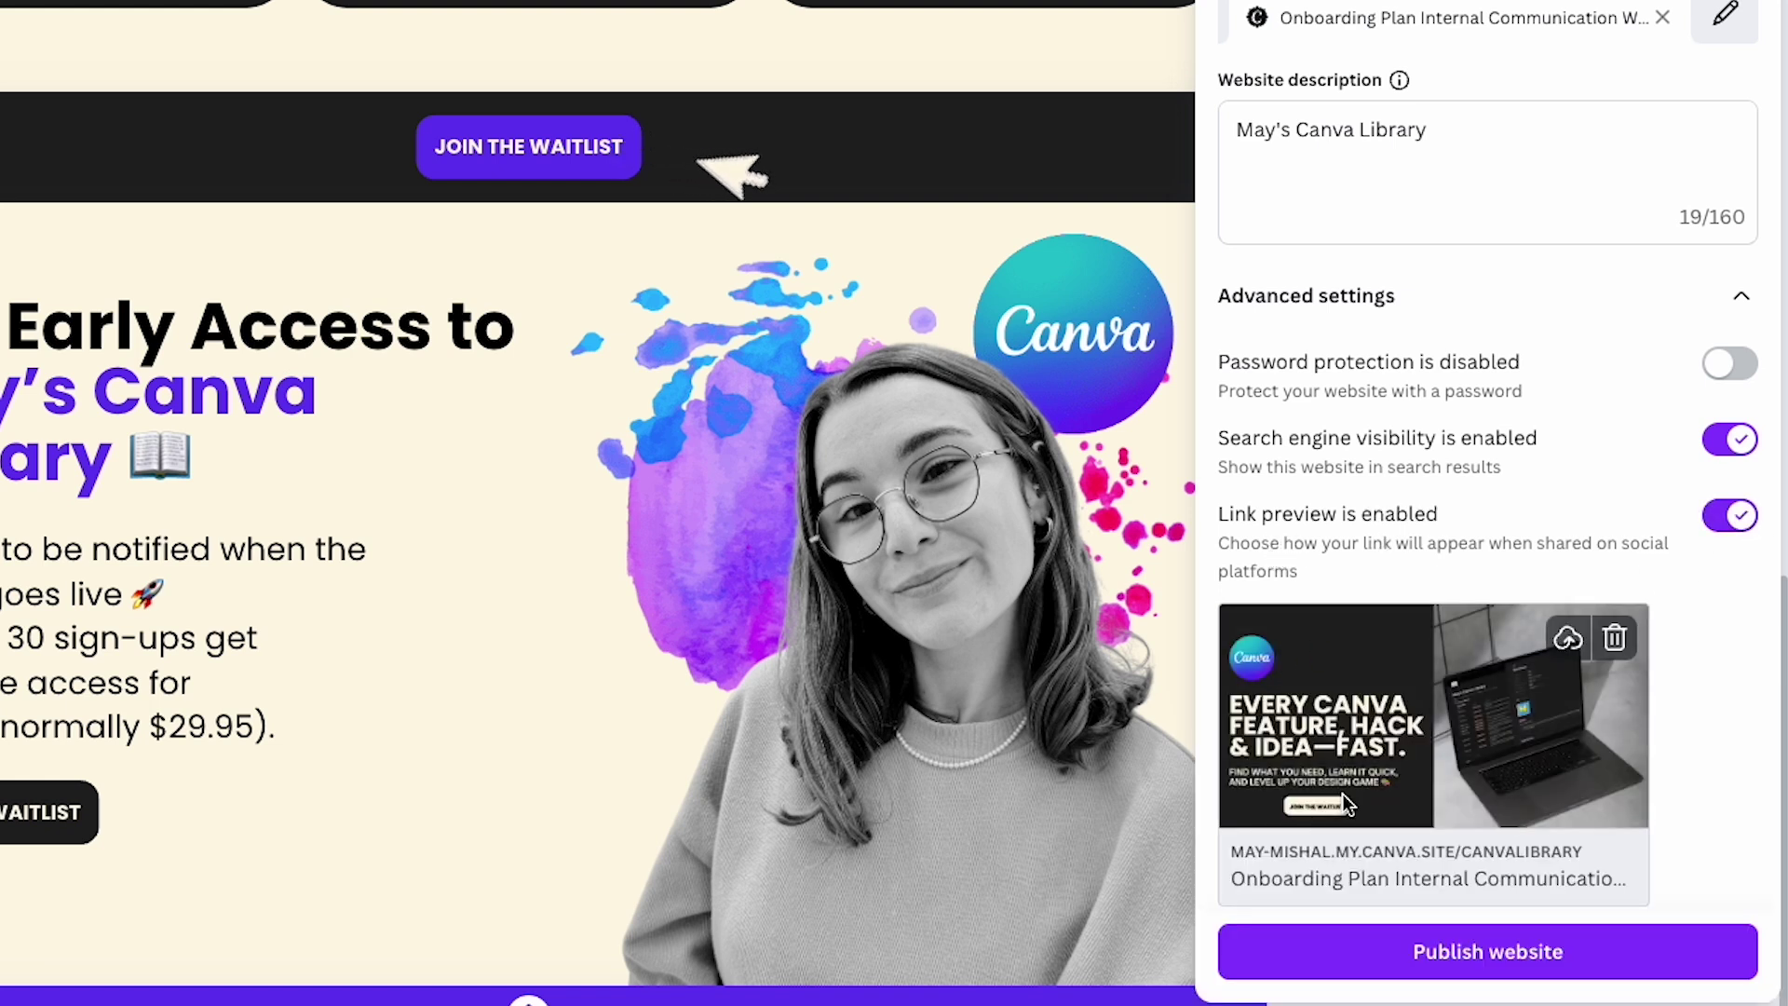
pyautogui.scroll(-1, 1397, 727)
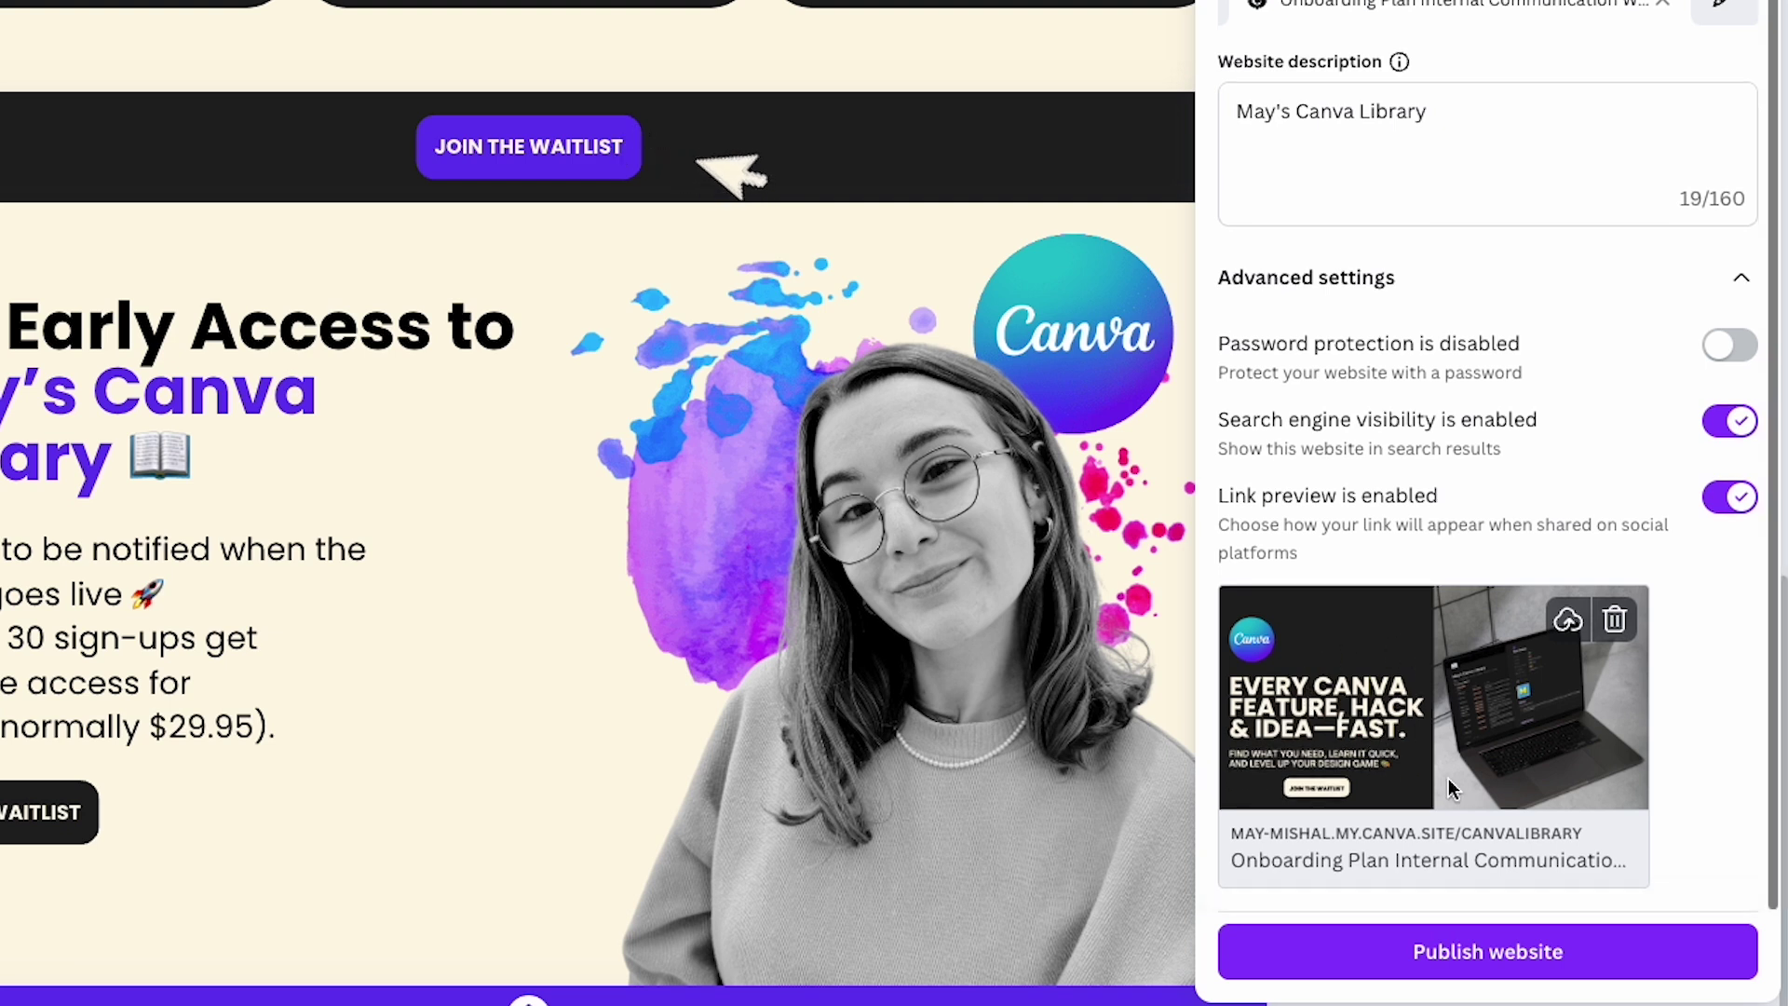
pyautogui.click(1571, 636)
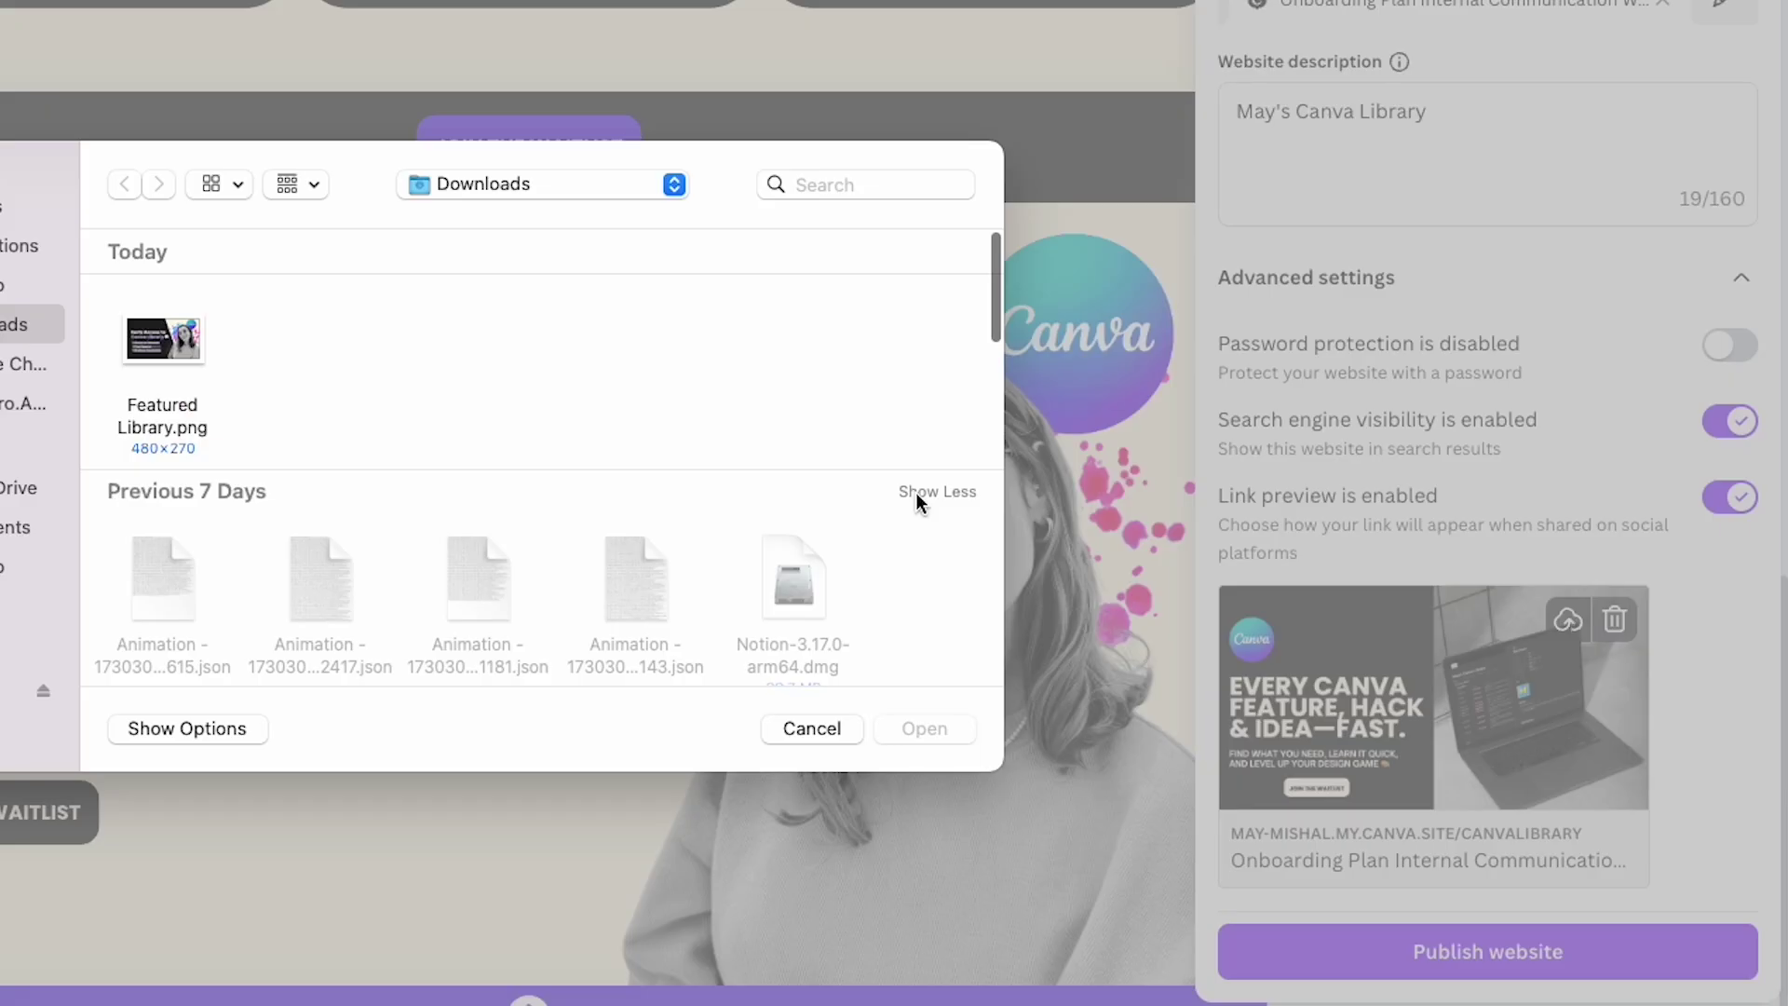
pyautogui.doubleClick(166, 346)
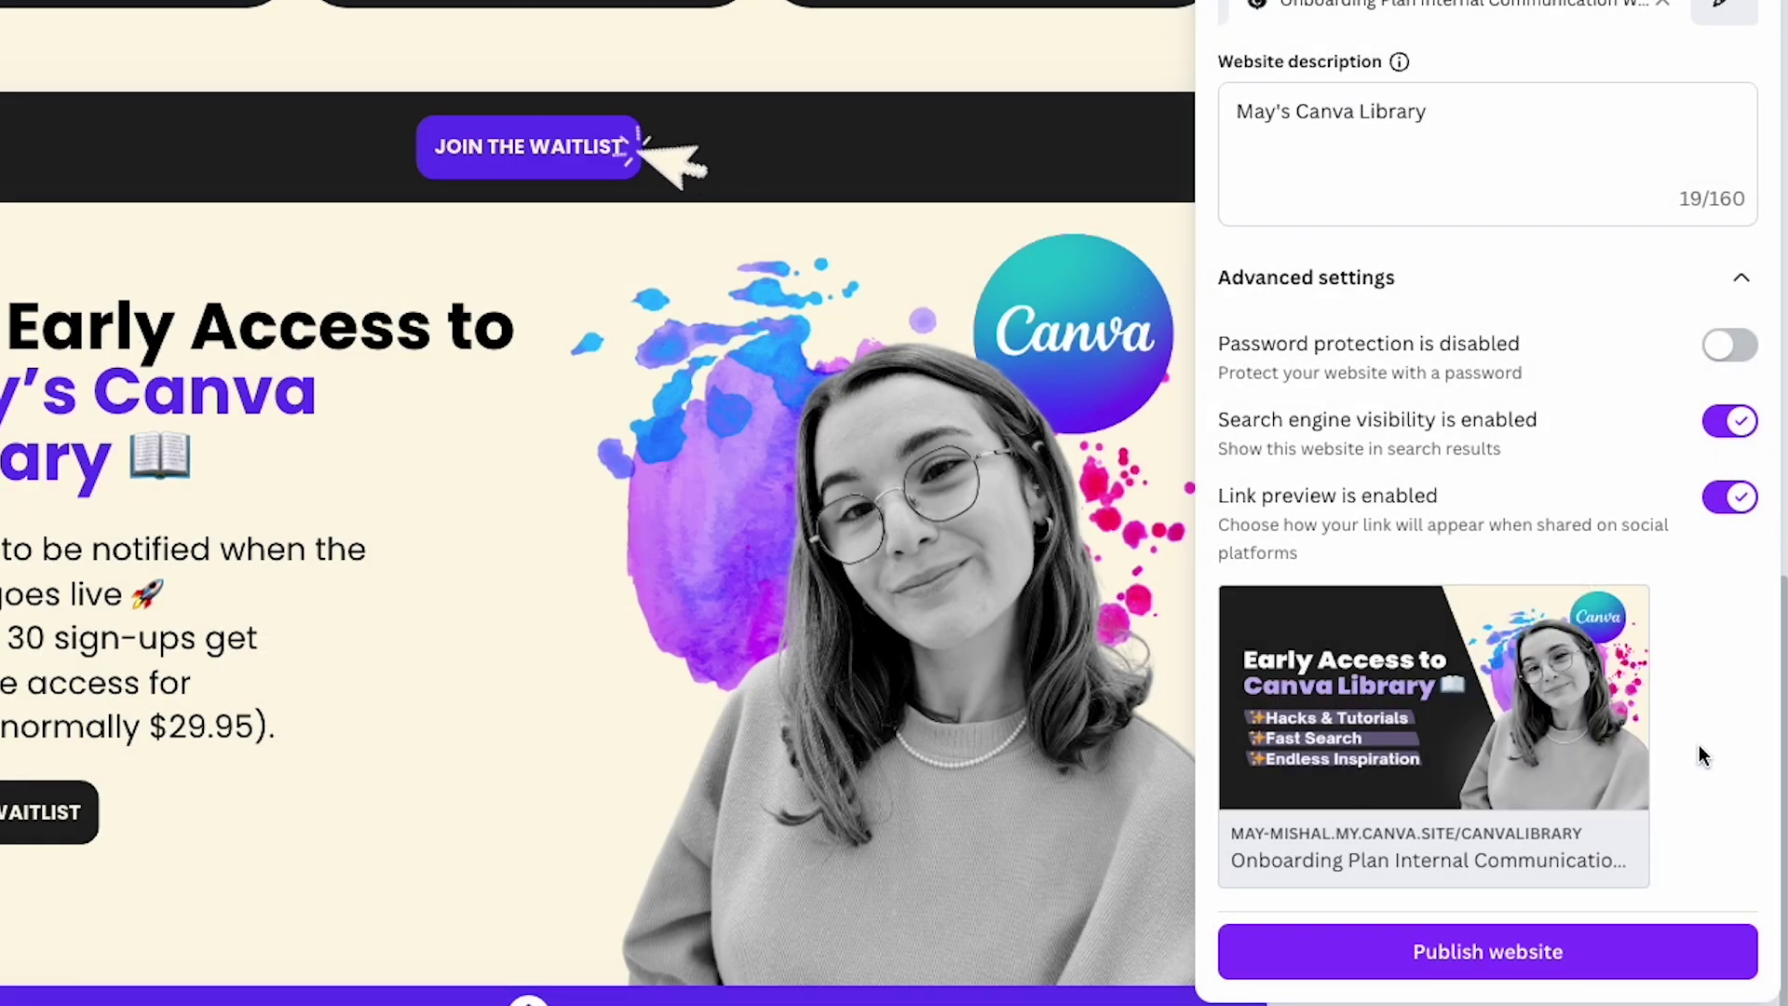
# Publish the website live and copy its /canvalibrary URL.
pyautogui.click(1502, 969)
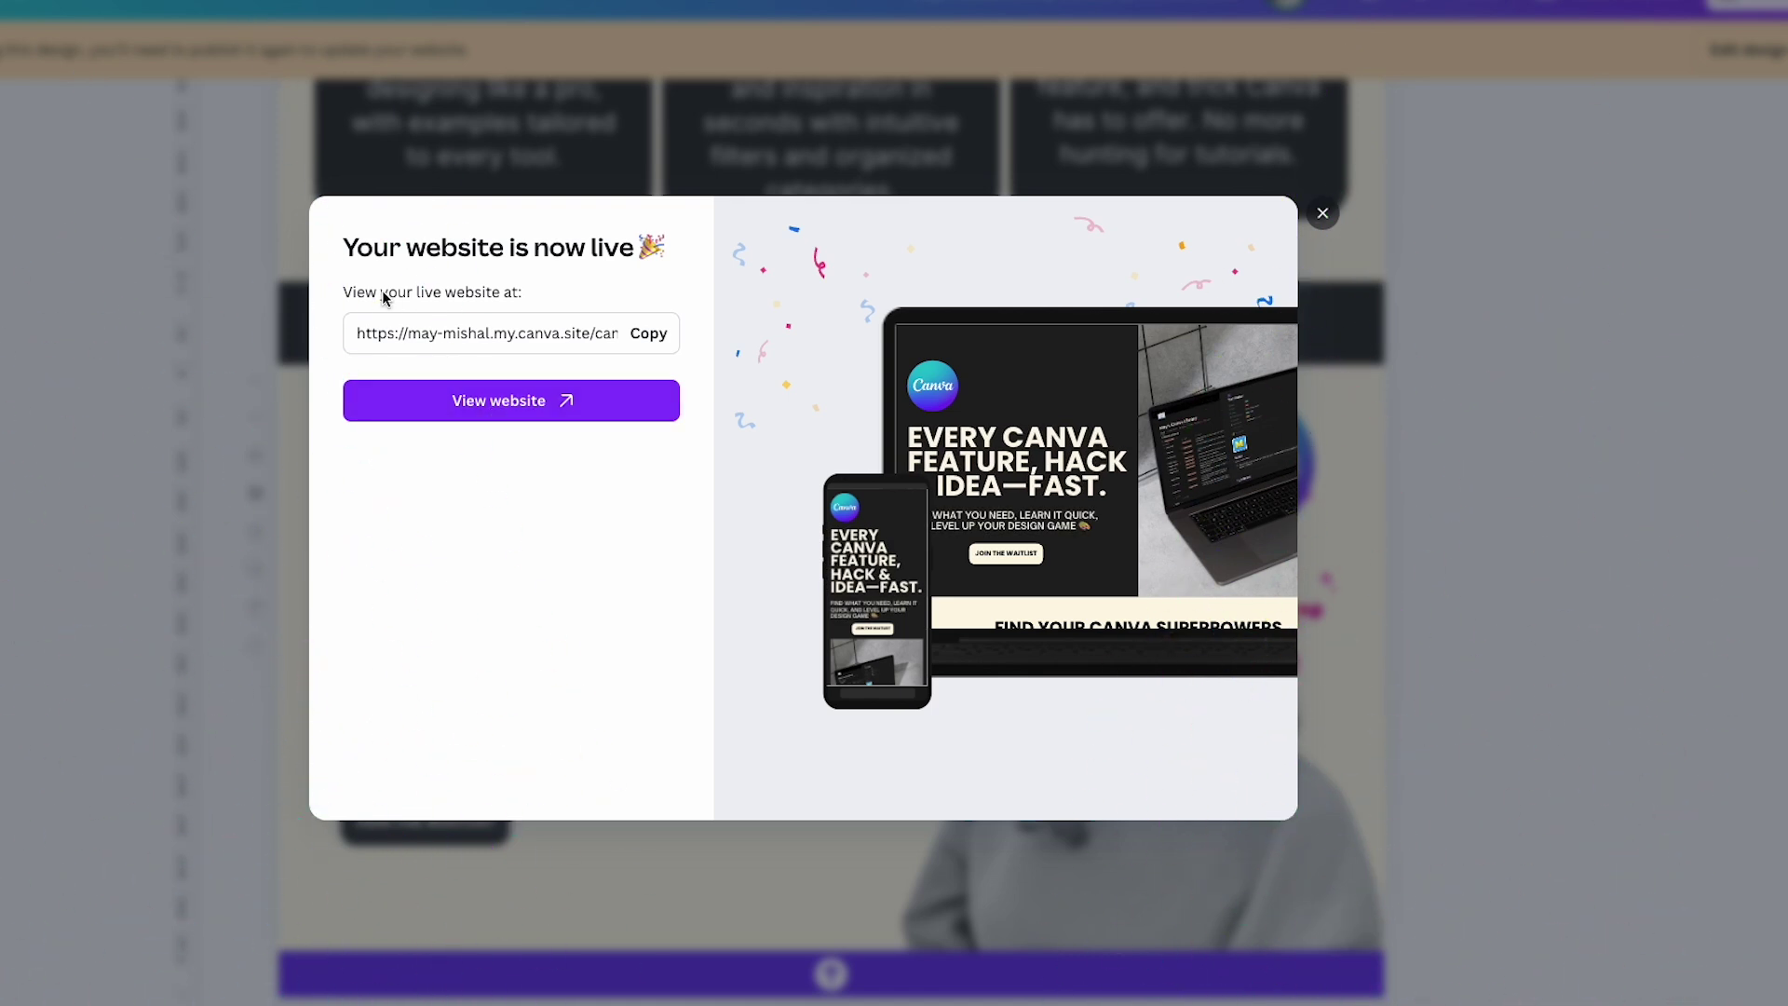
pyautogui.click(649, 334)
# Open the live site and confirm JOIN THE WAITLIST opens the Google Forms waitlist.
pyautogui.click(485, 415)
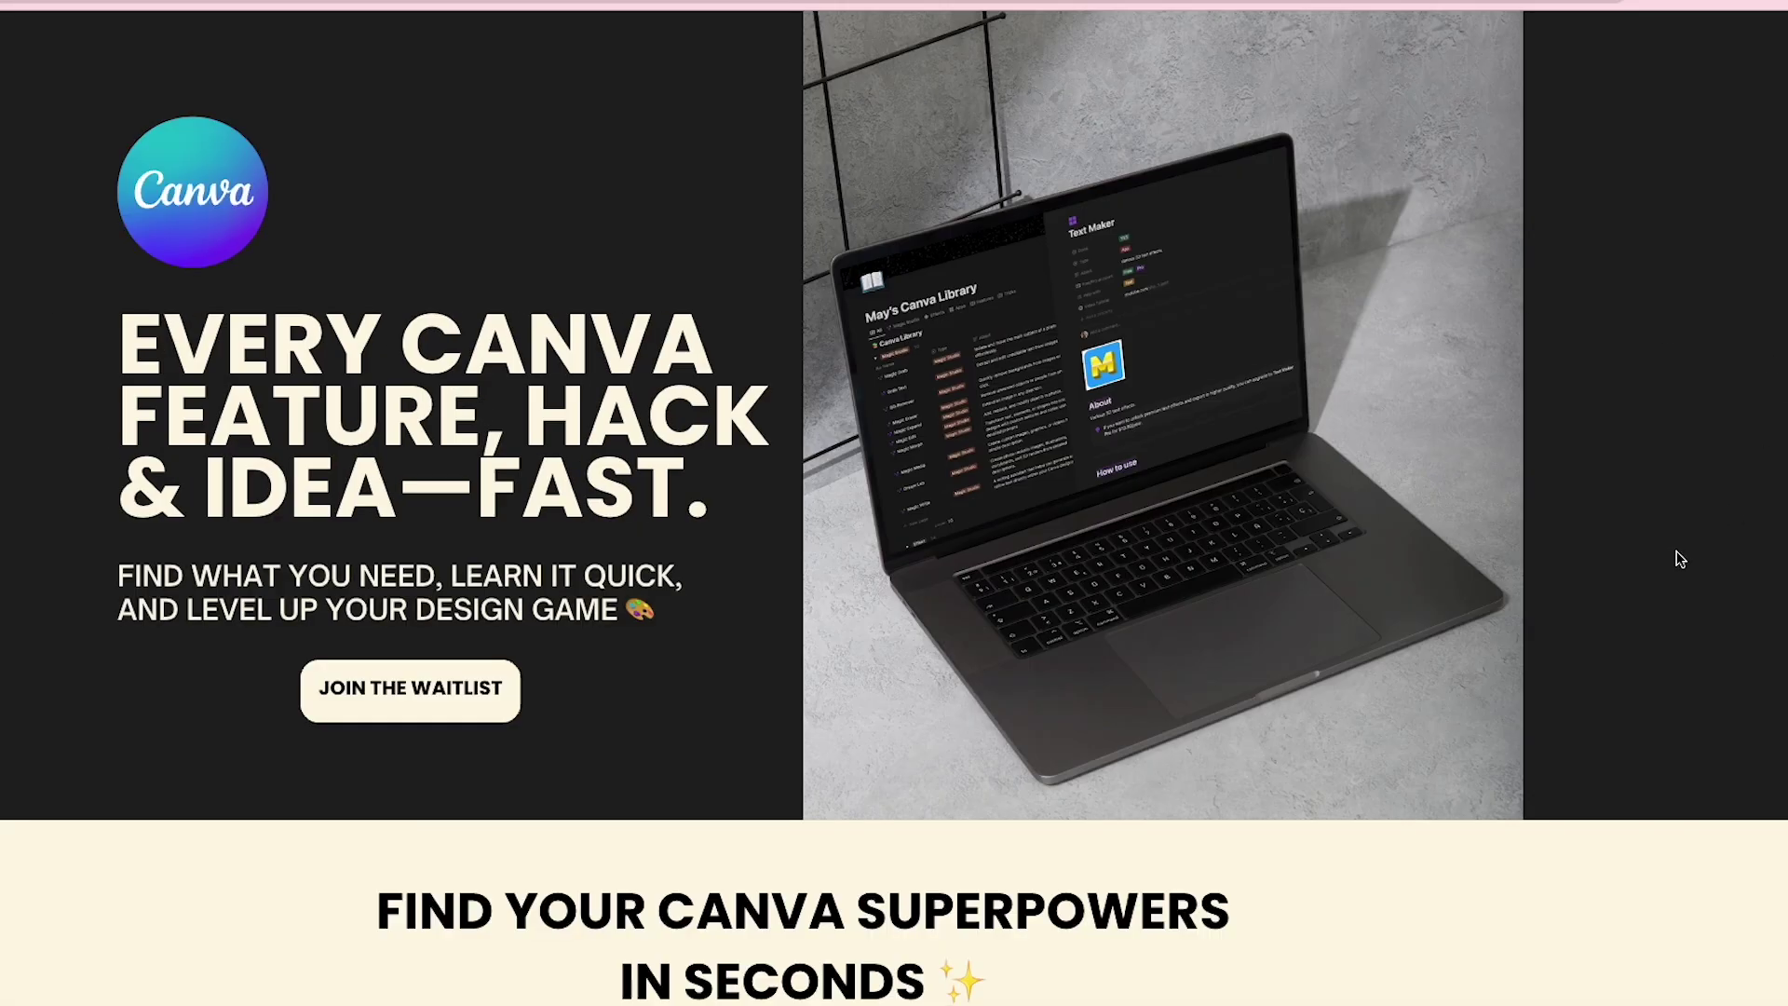
pyautogui.scroll(-10, 1679, 559)
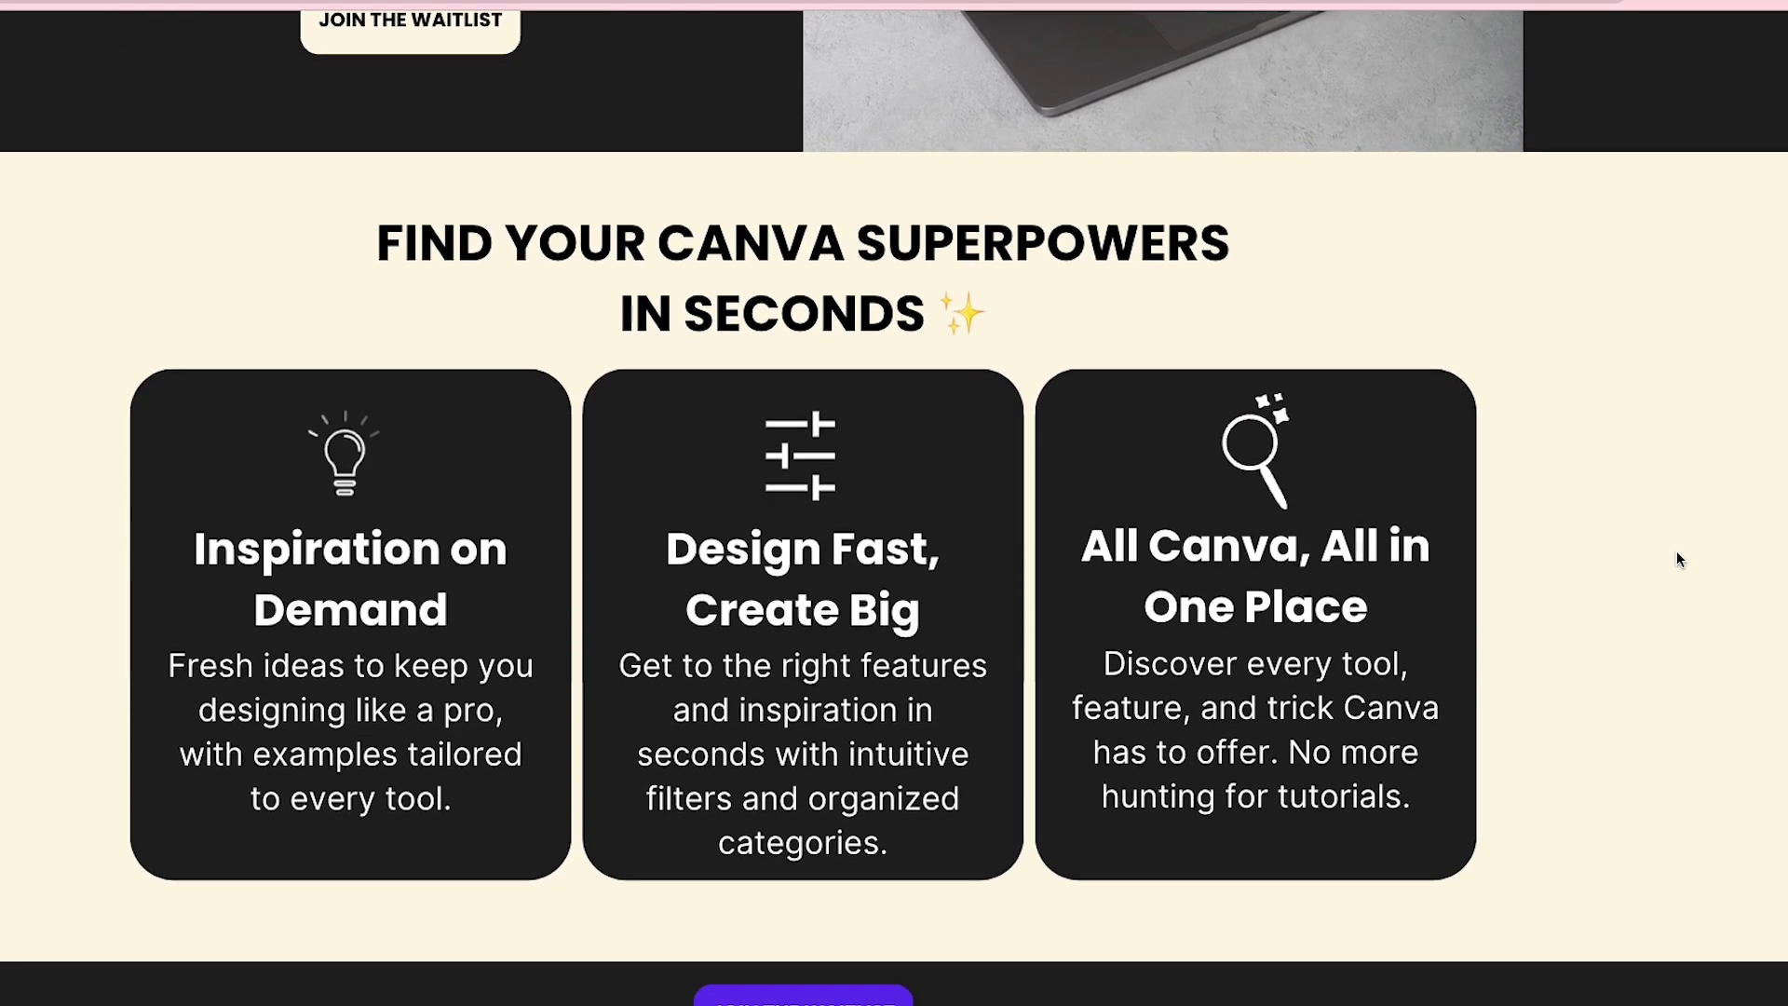
pyautogui.scroll(-5, 1679, 559)
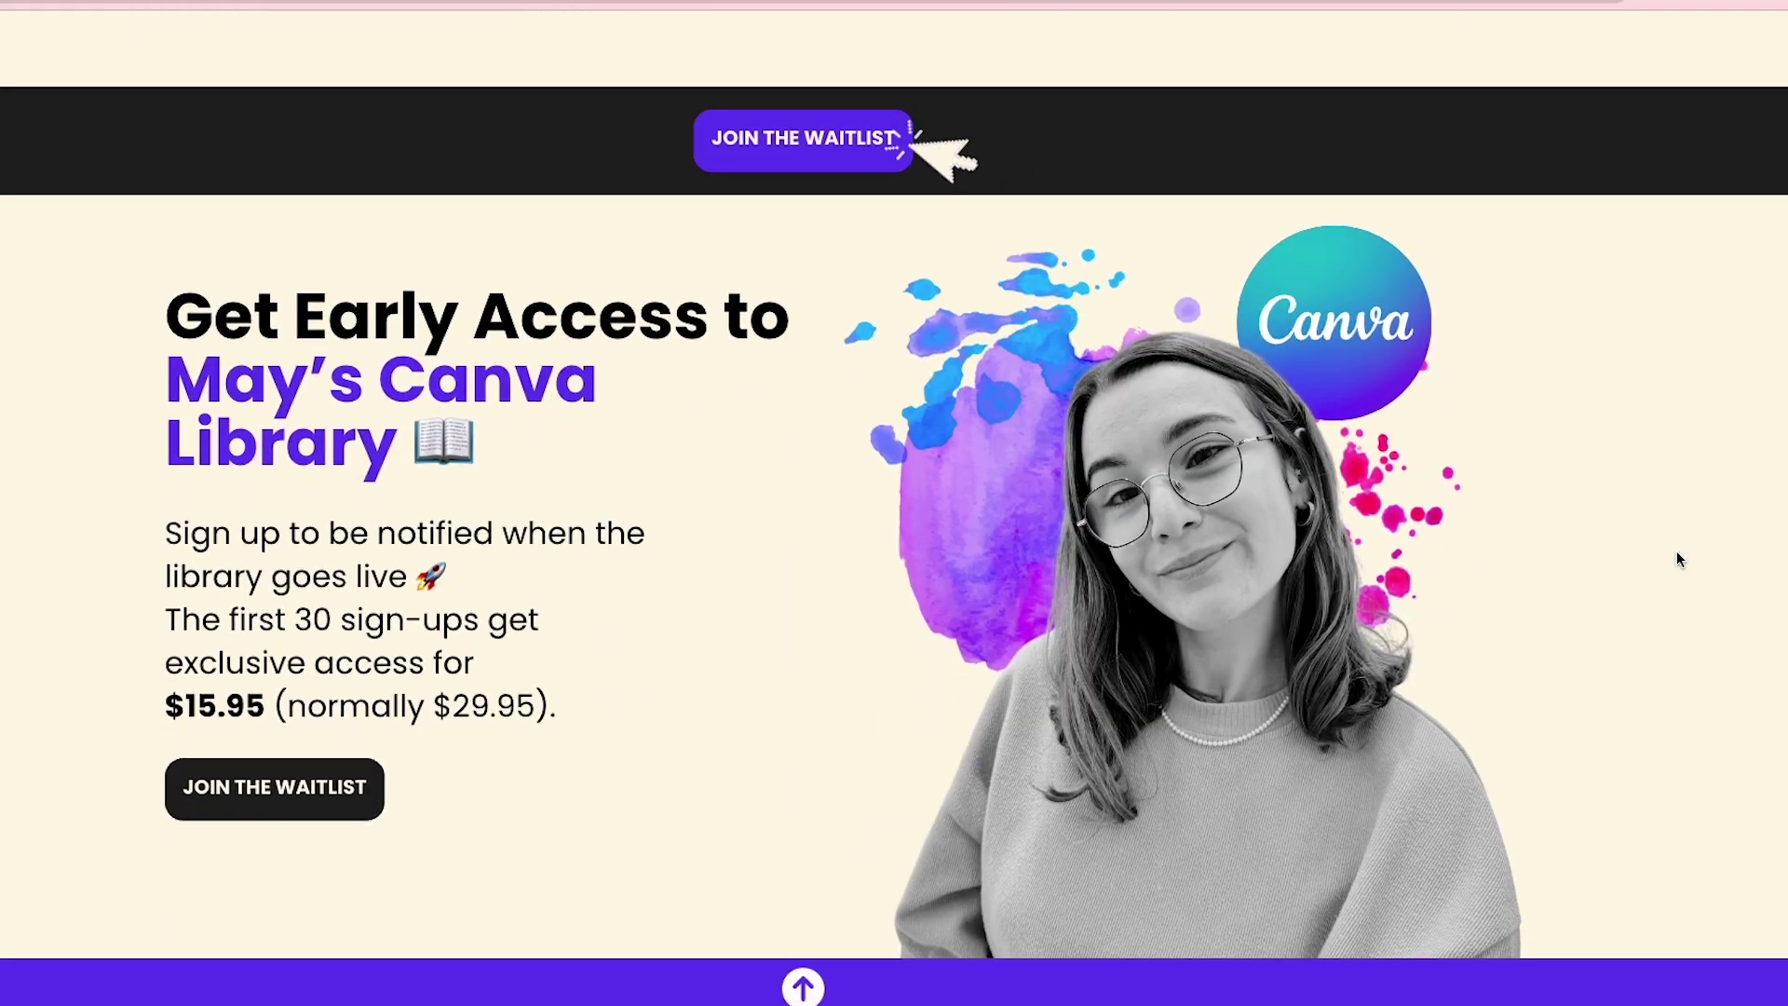
pyautogui.click(280, 799)
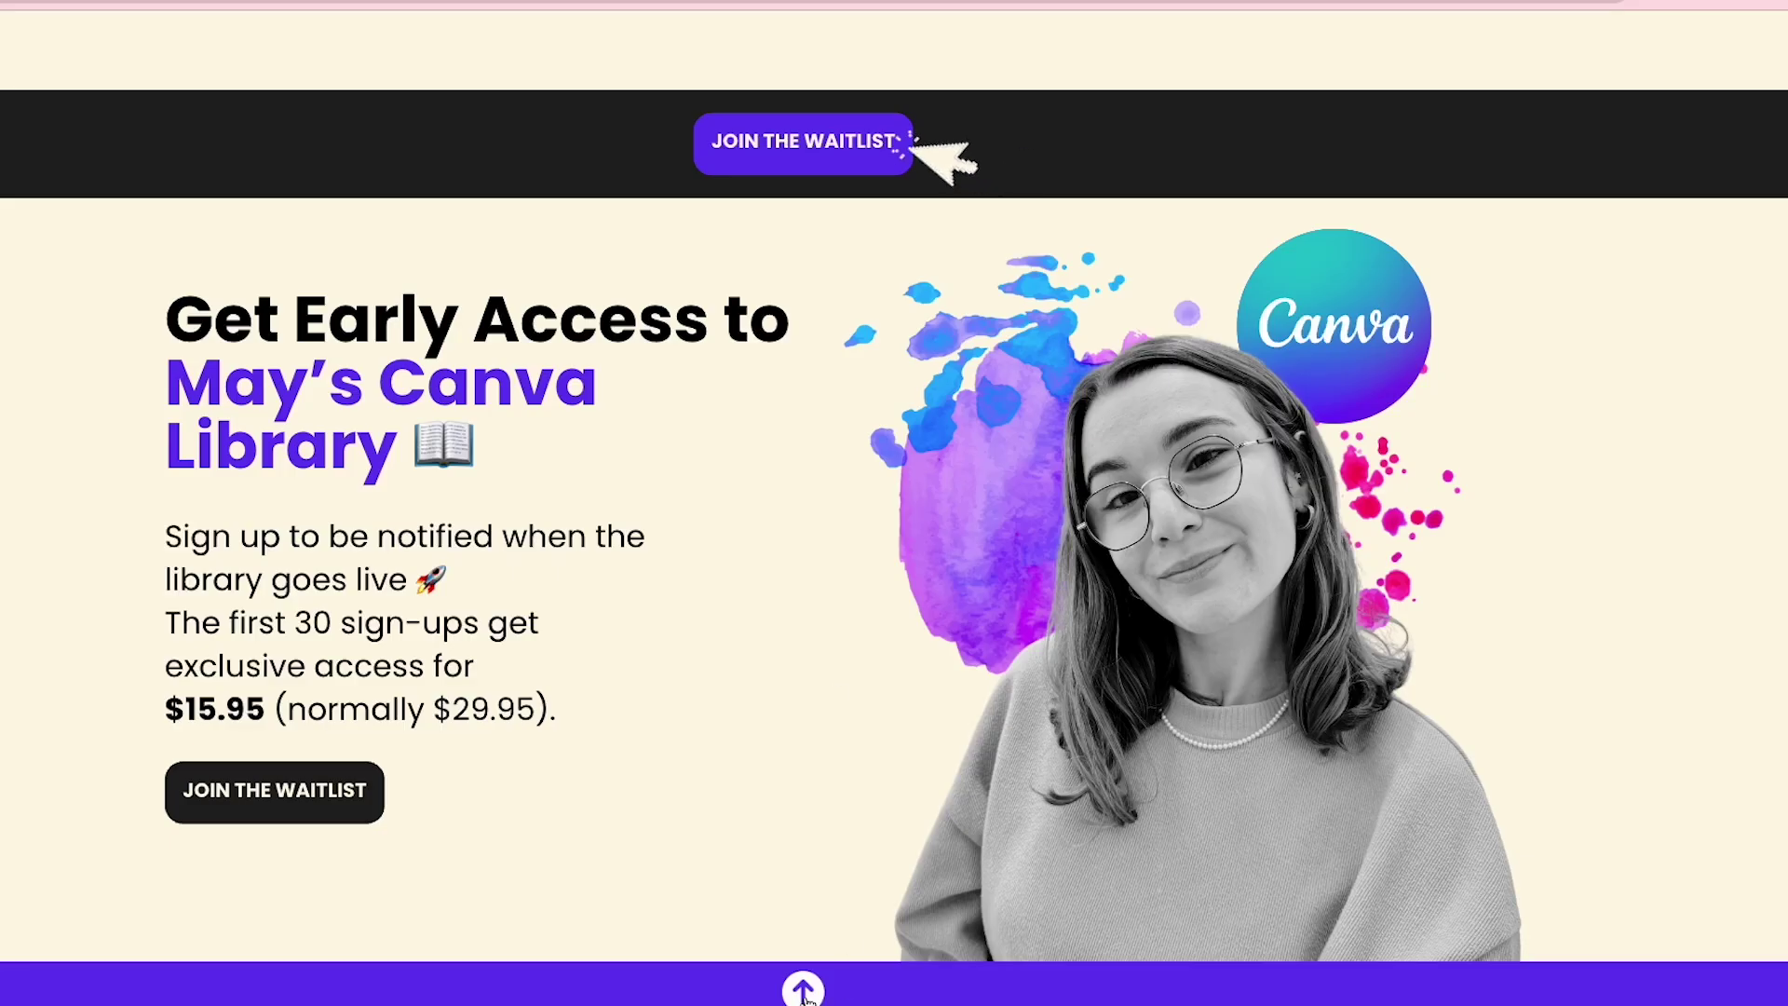
pyautogui.scroll(10, 807, 995)
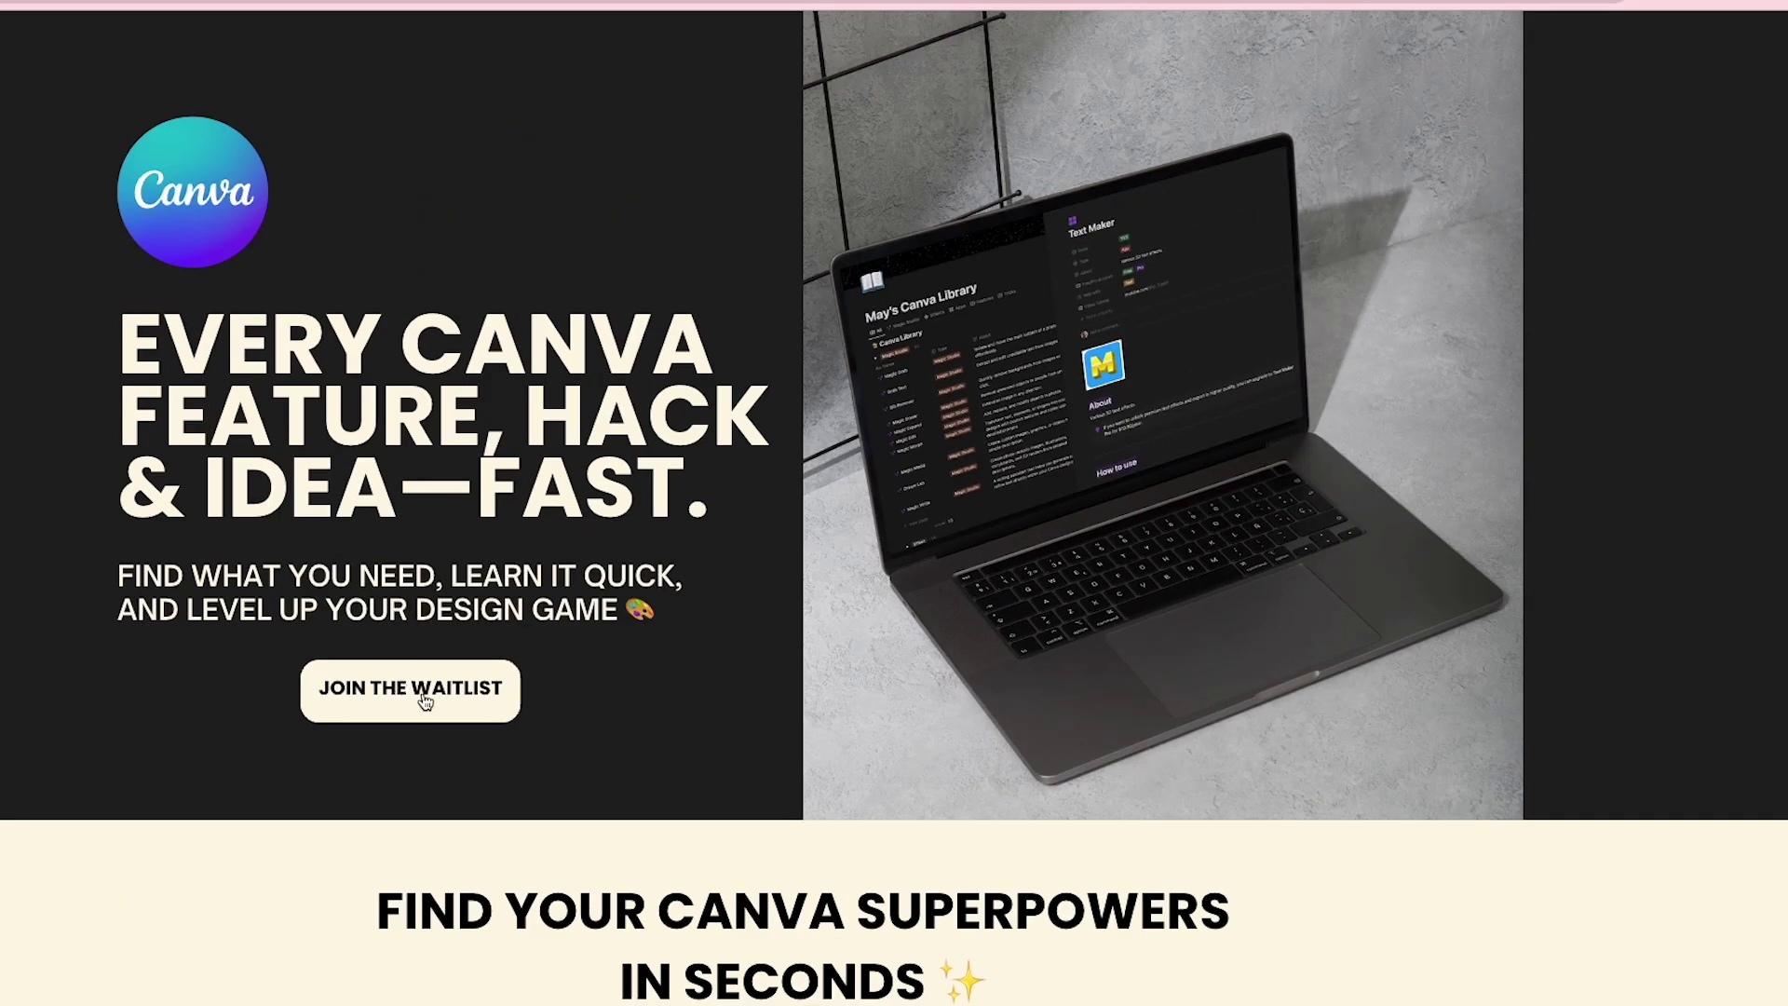